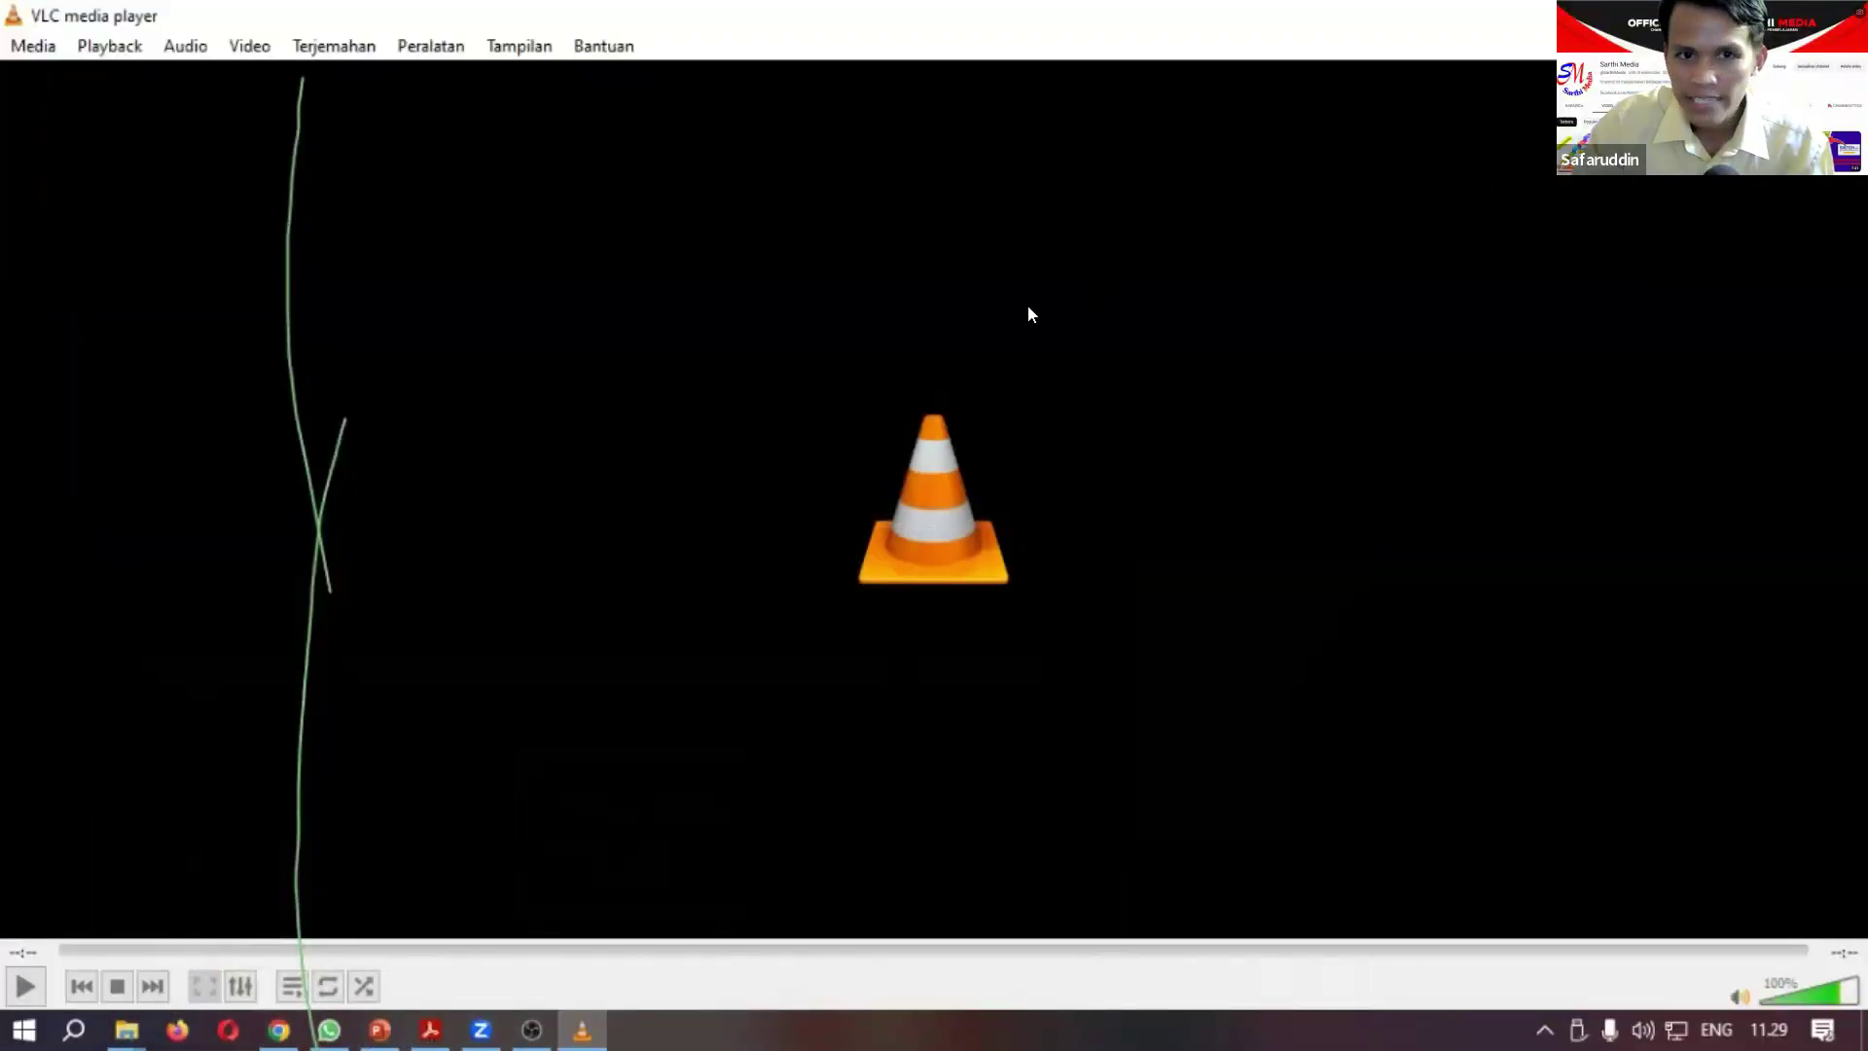
# Close the VLC player and refresh the OBS Recorded folder.
pyautogui.moveTo(34, 28); pyautogui.dragTo(34, 120)
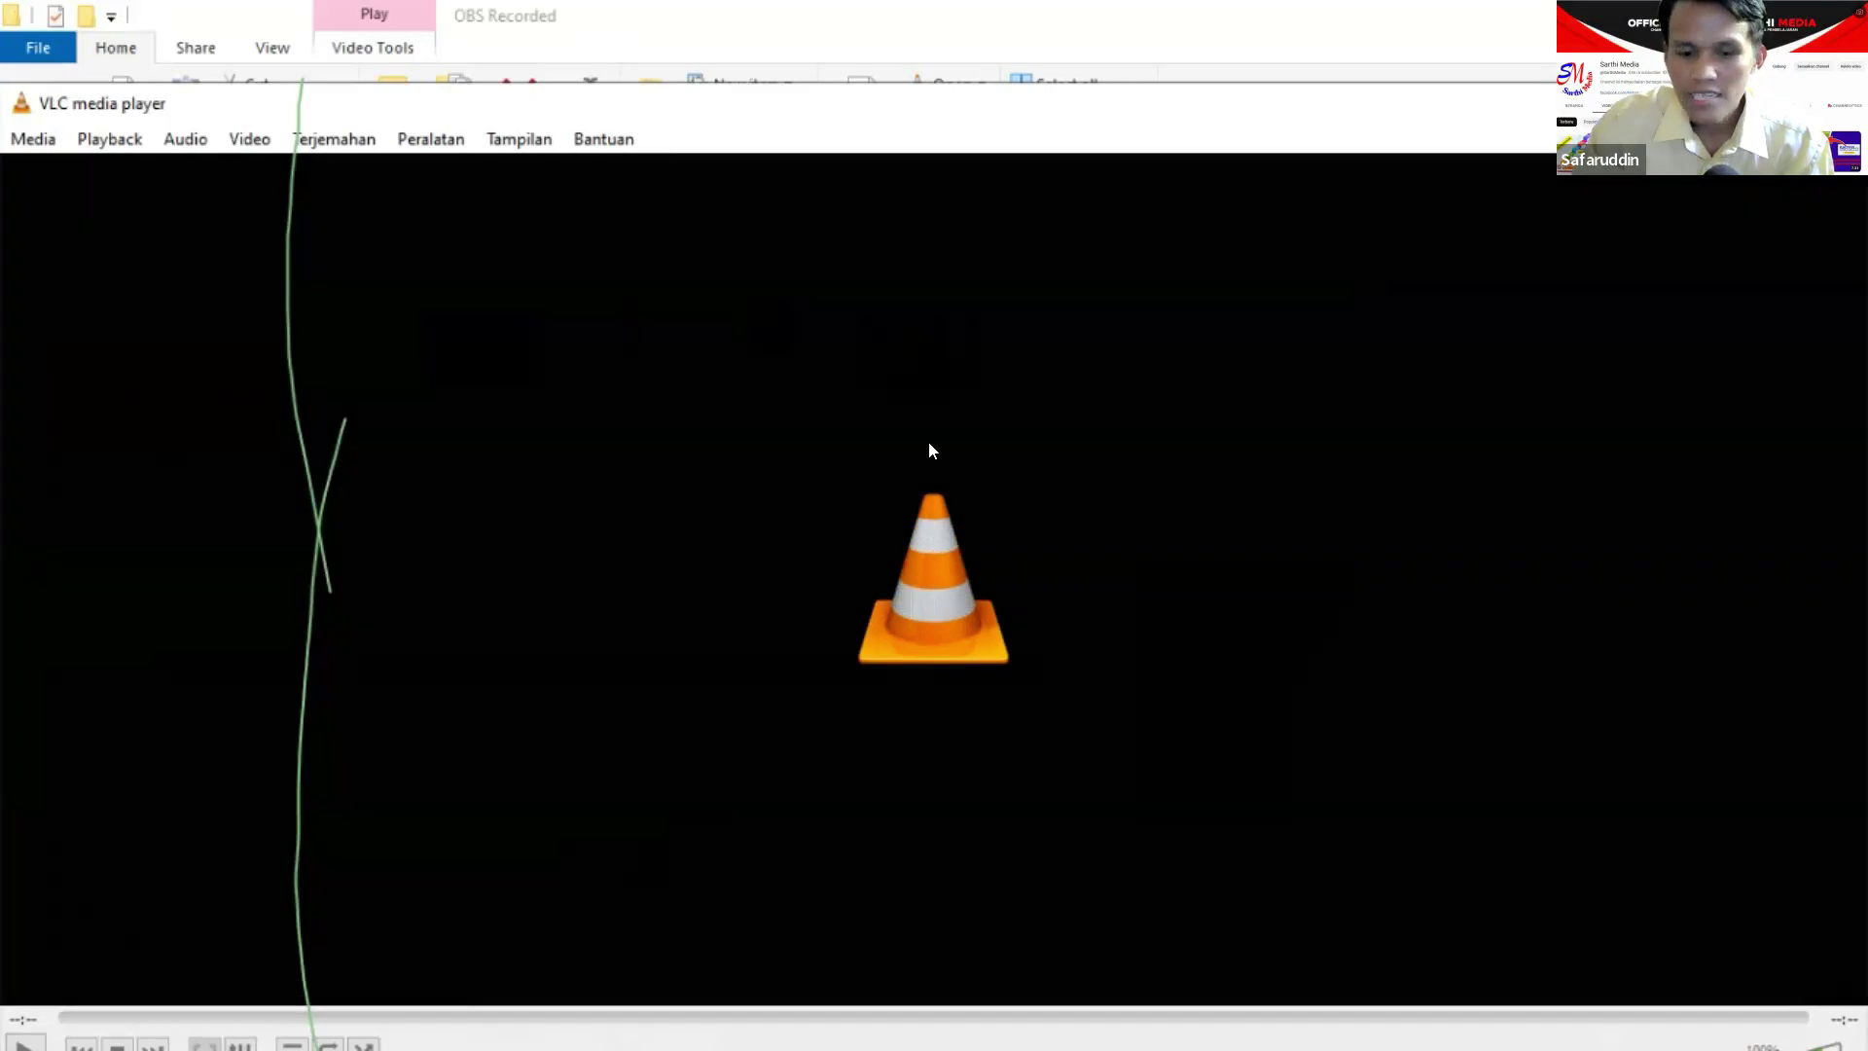
pyautogui.hotkey('ctrl', 'q')
pyautogui.rightClick(949, 607)
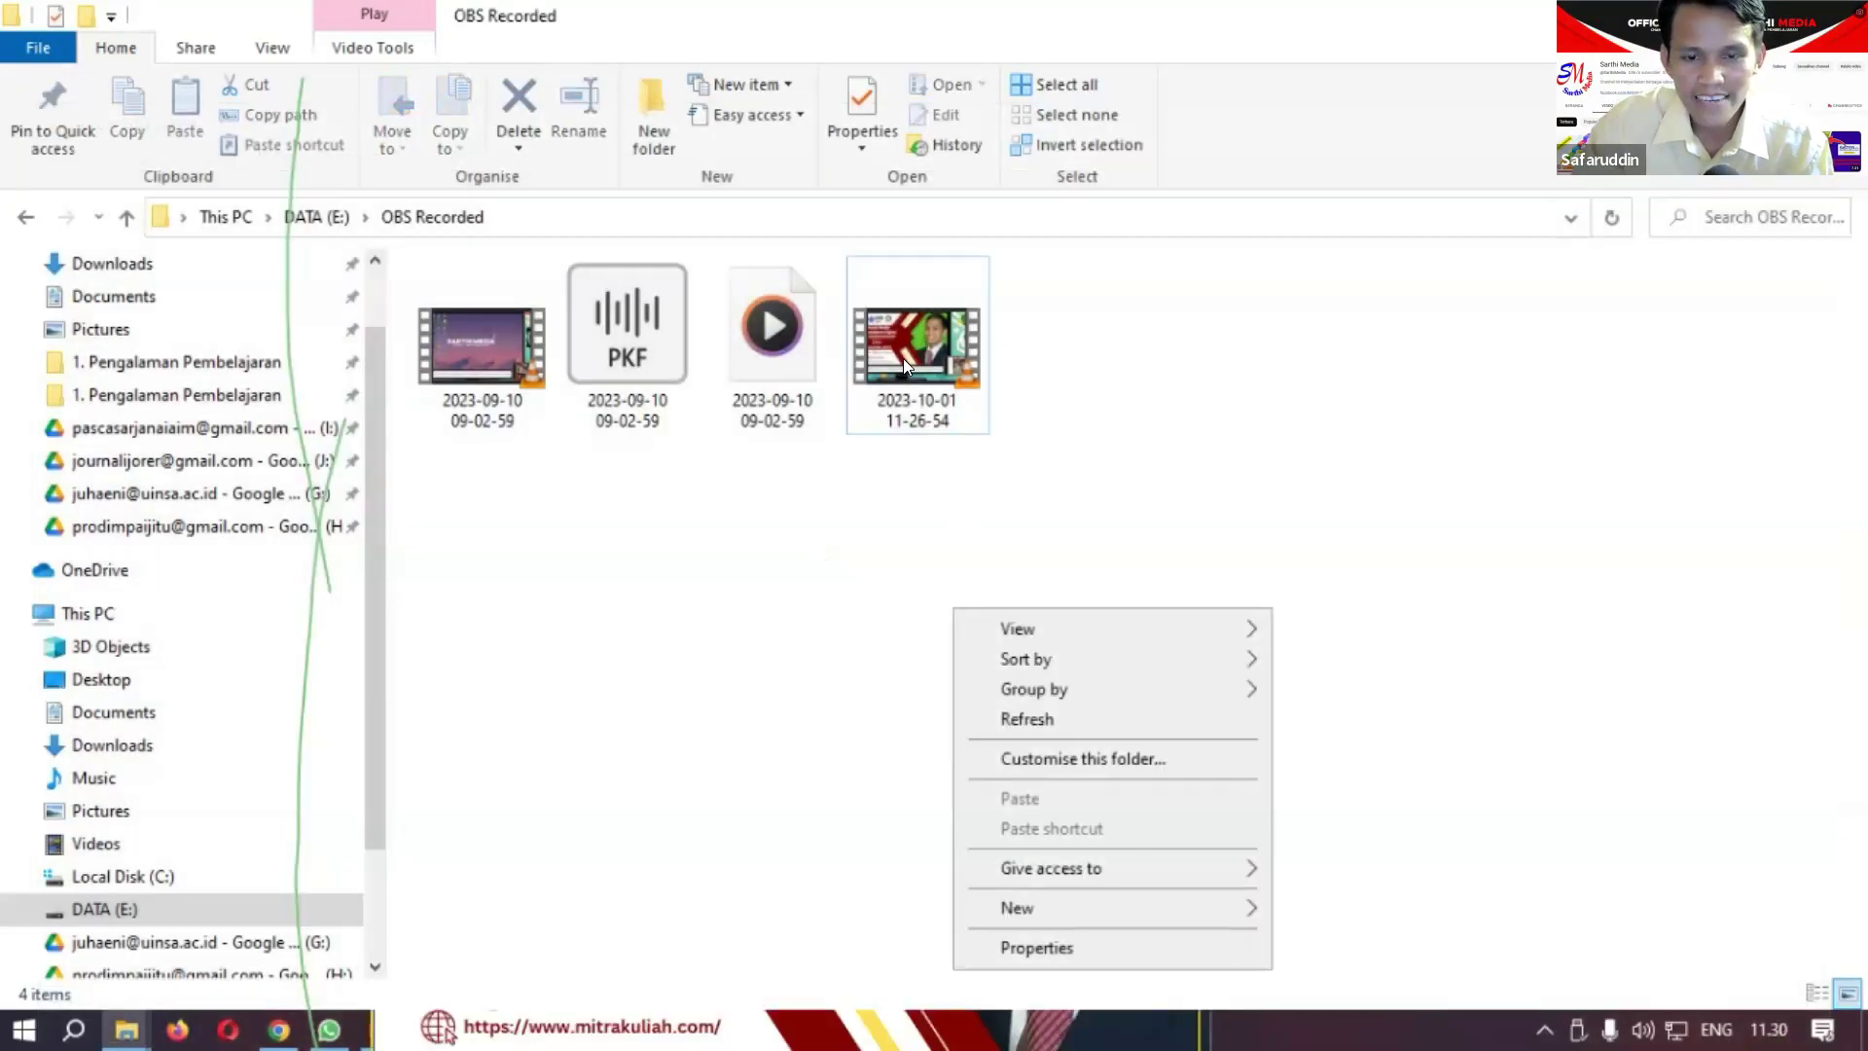
pyautogui.click(1007, 720)
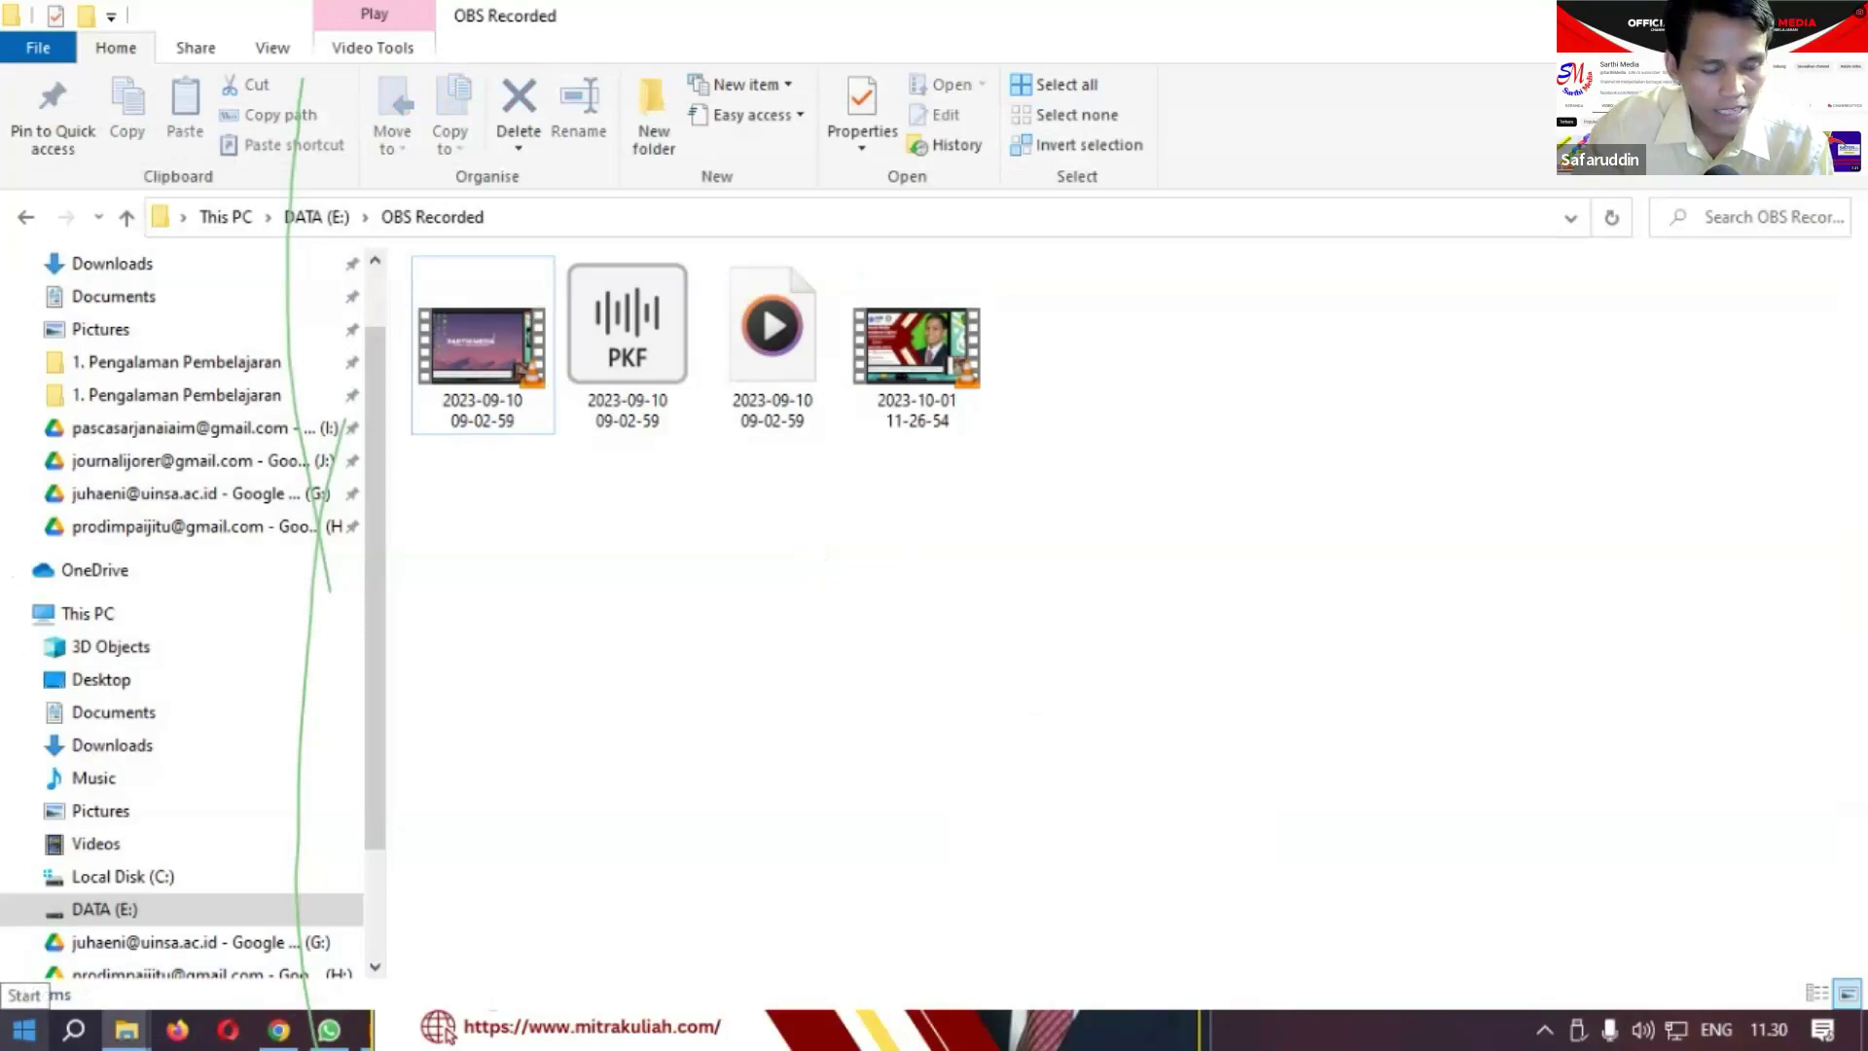
# Launch Wondershare Filmora from the installed programs.
pyautogui.press('super')
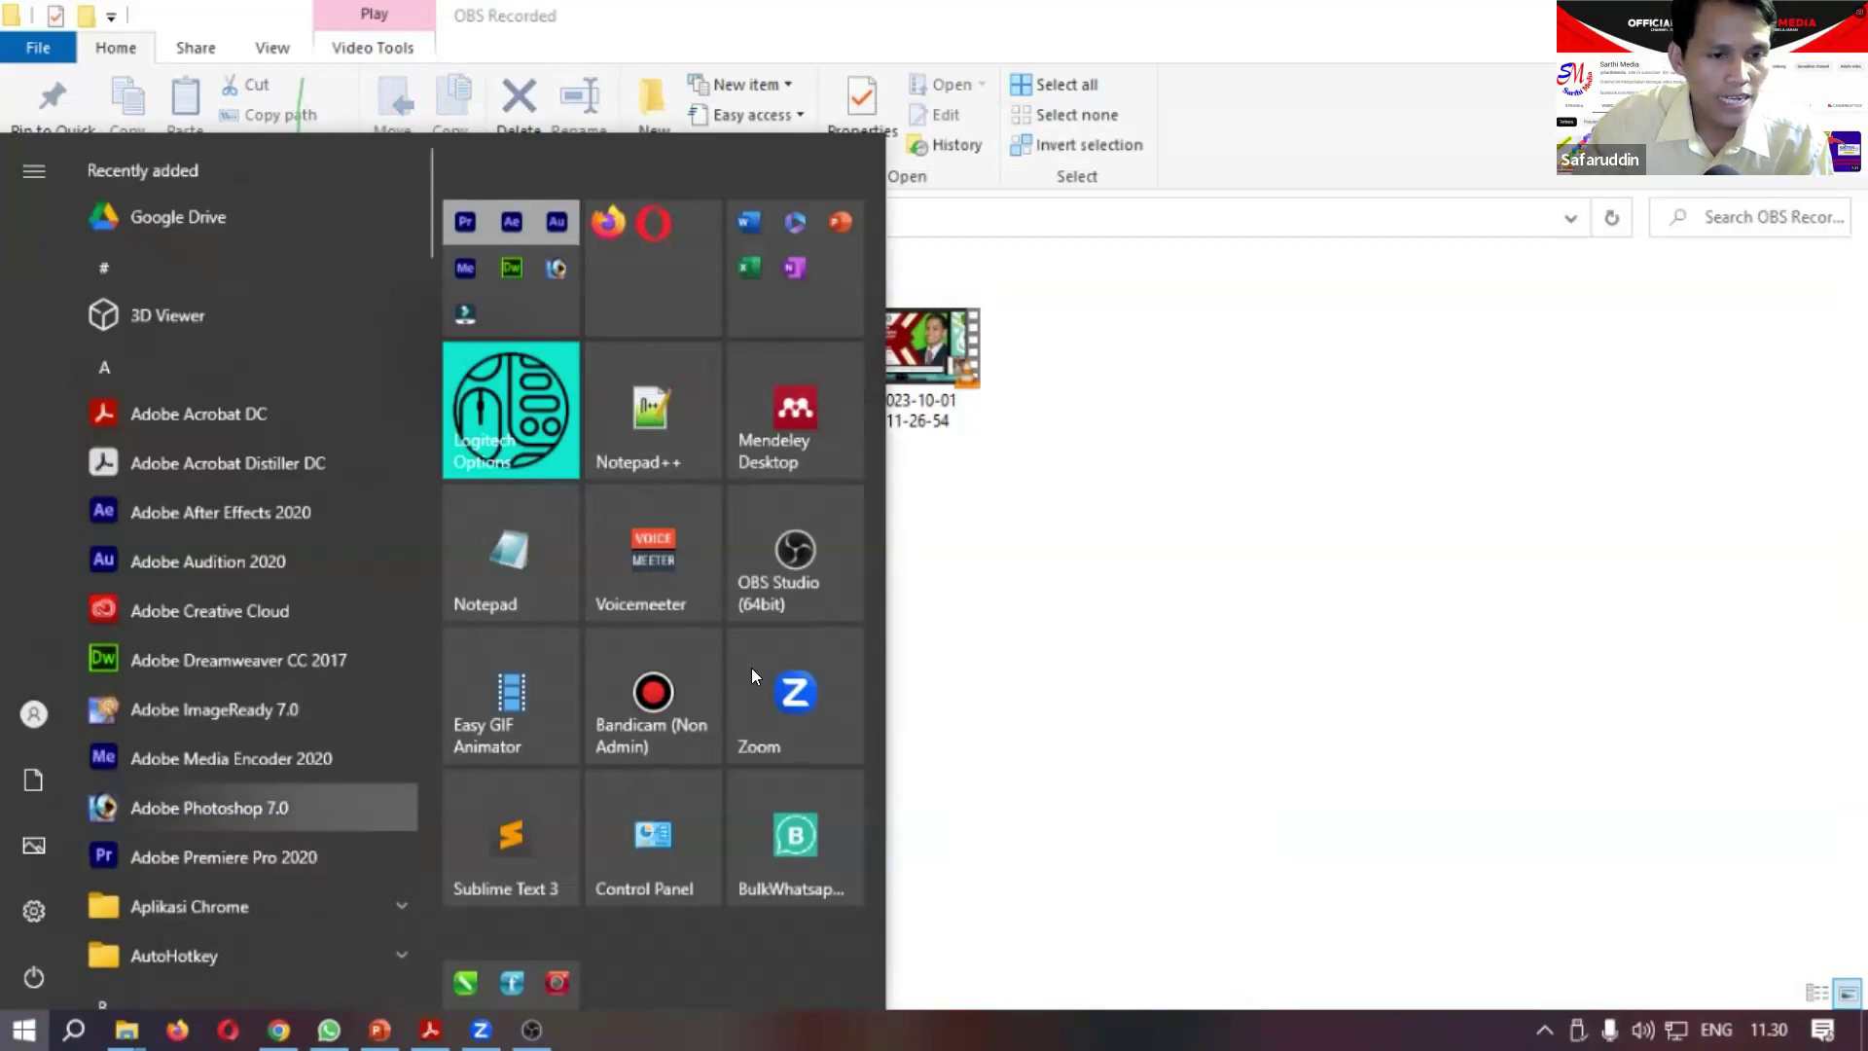
pyautogui.click(521, 305)
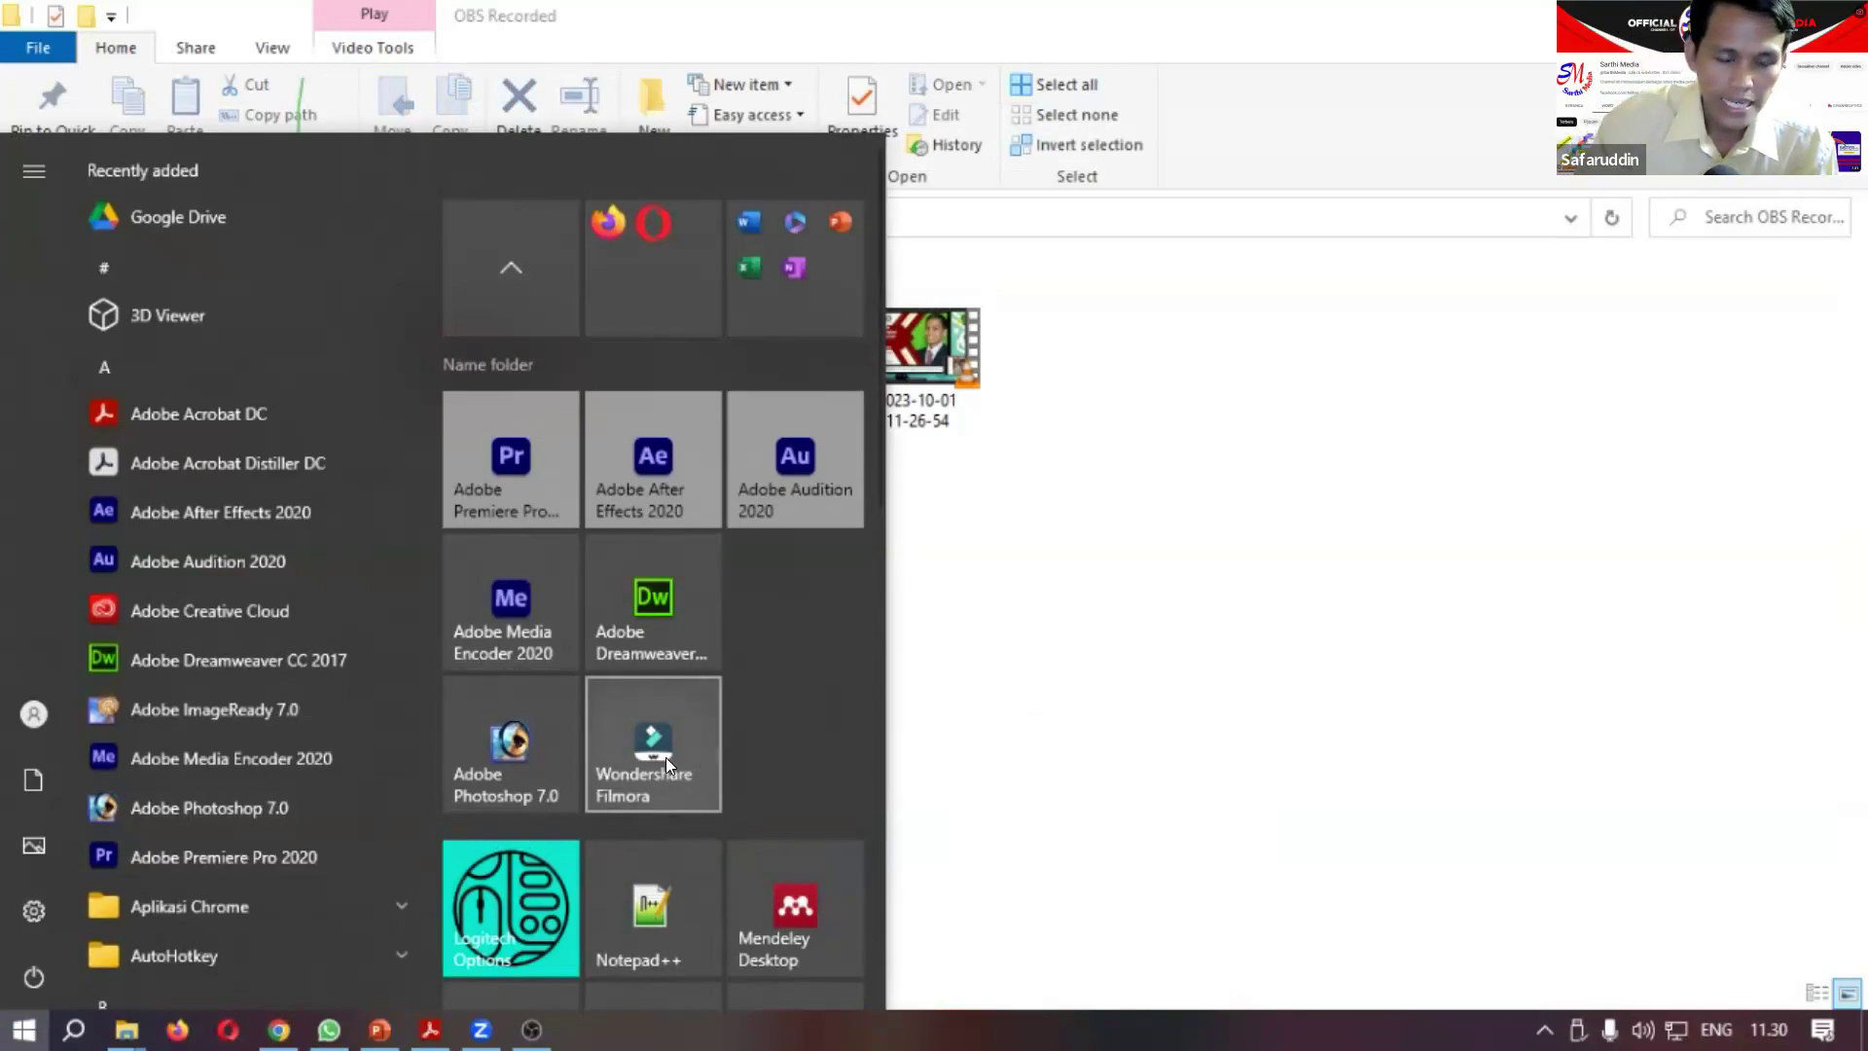
pyautogui.click(687, 733)
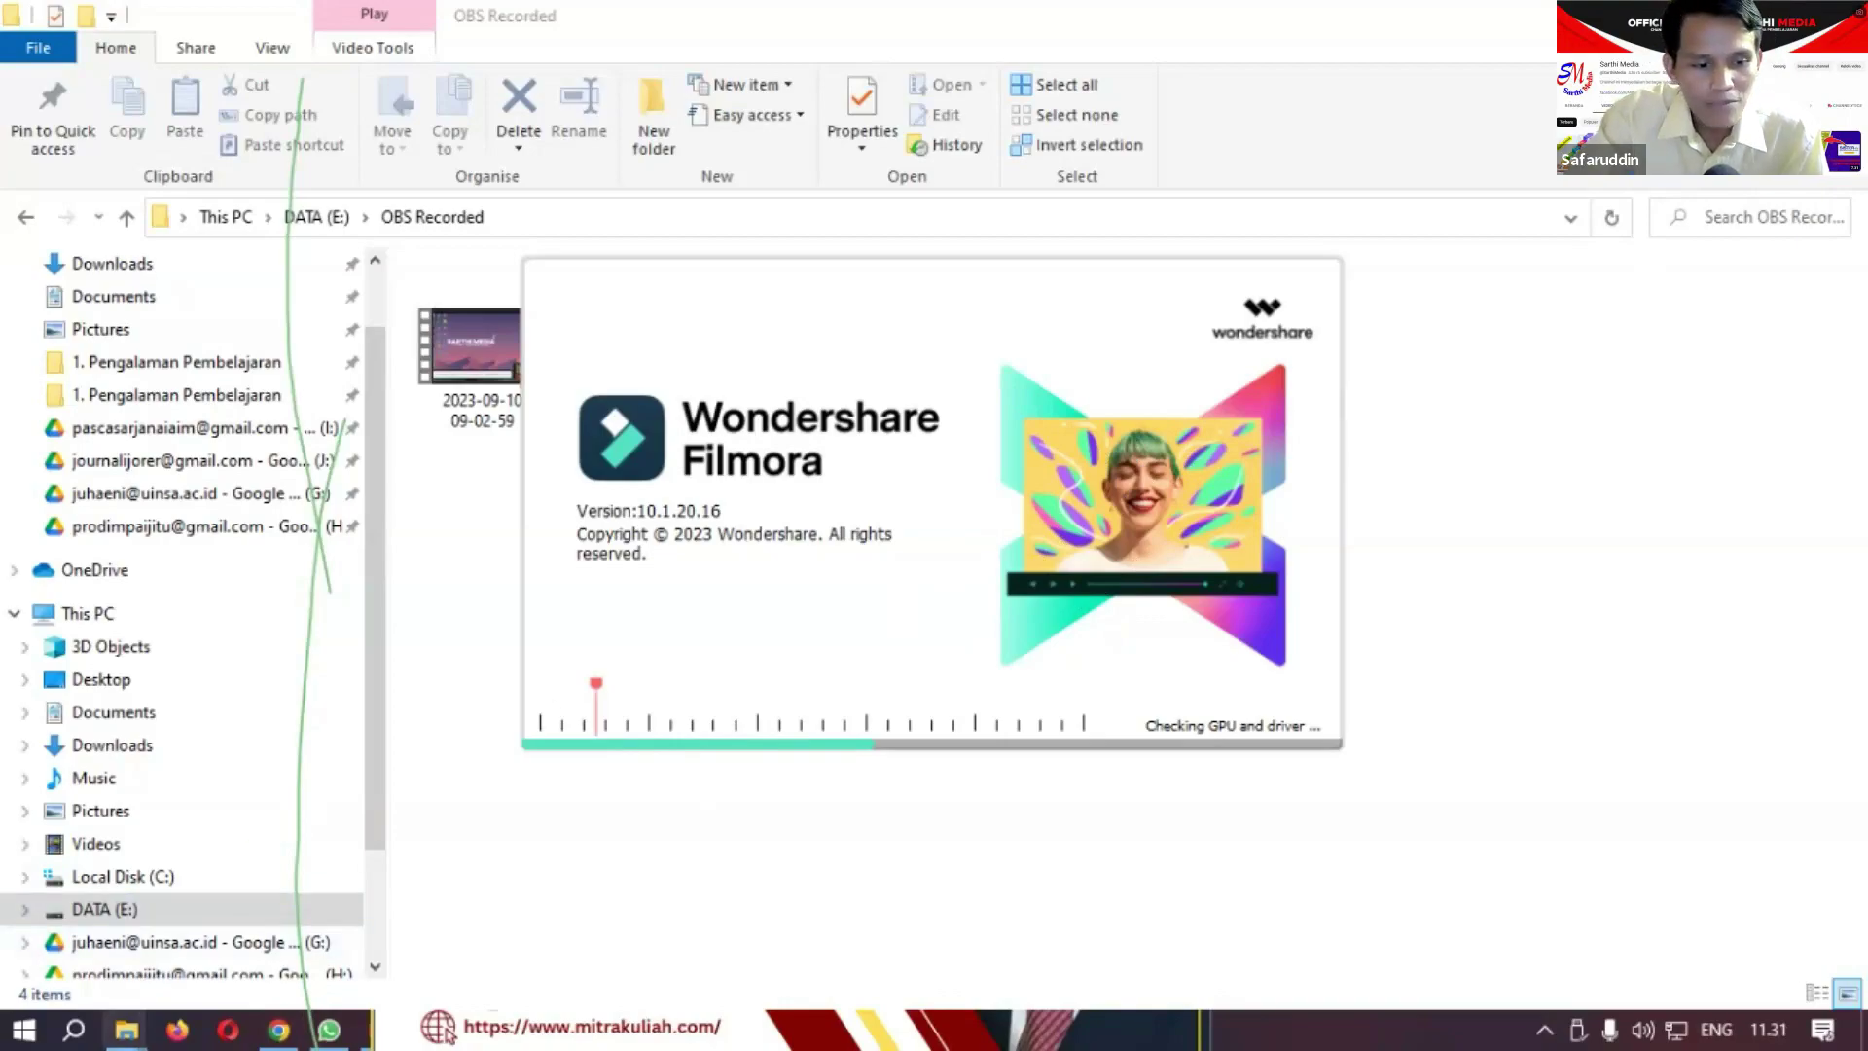
pyautogui.moveTo(127, 1029)
pyautogui.click(352, 960)
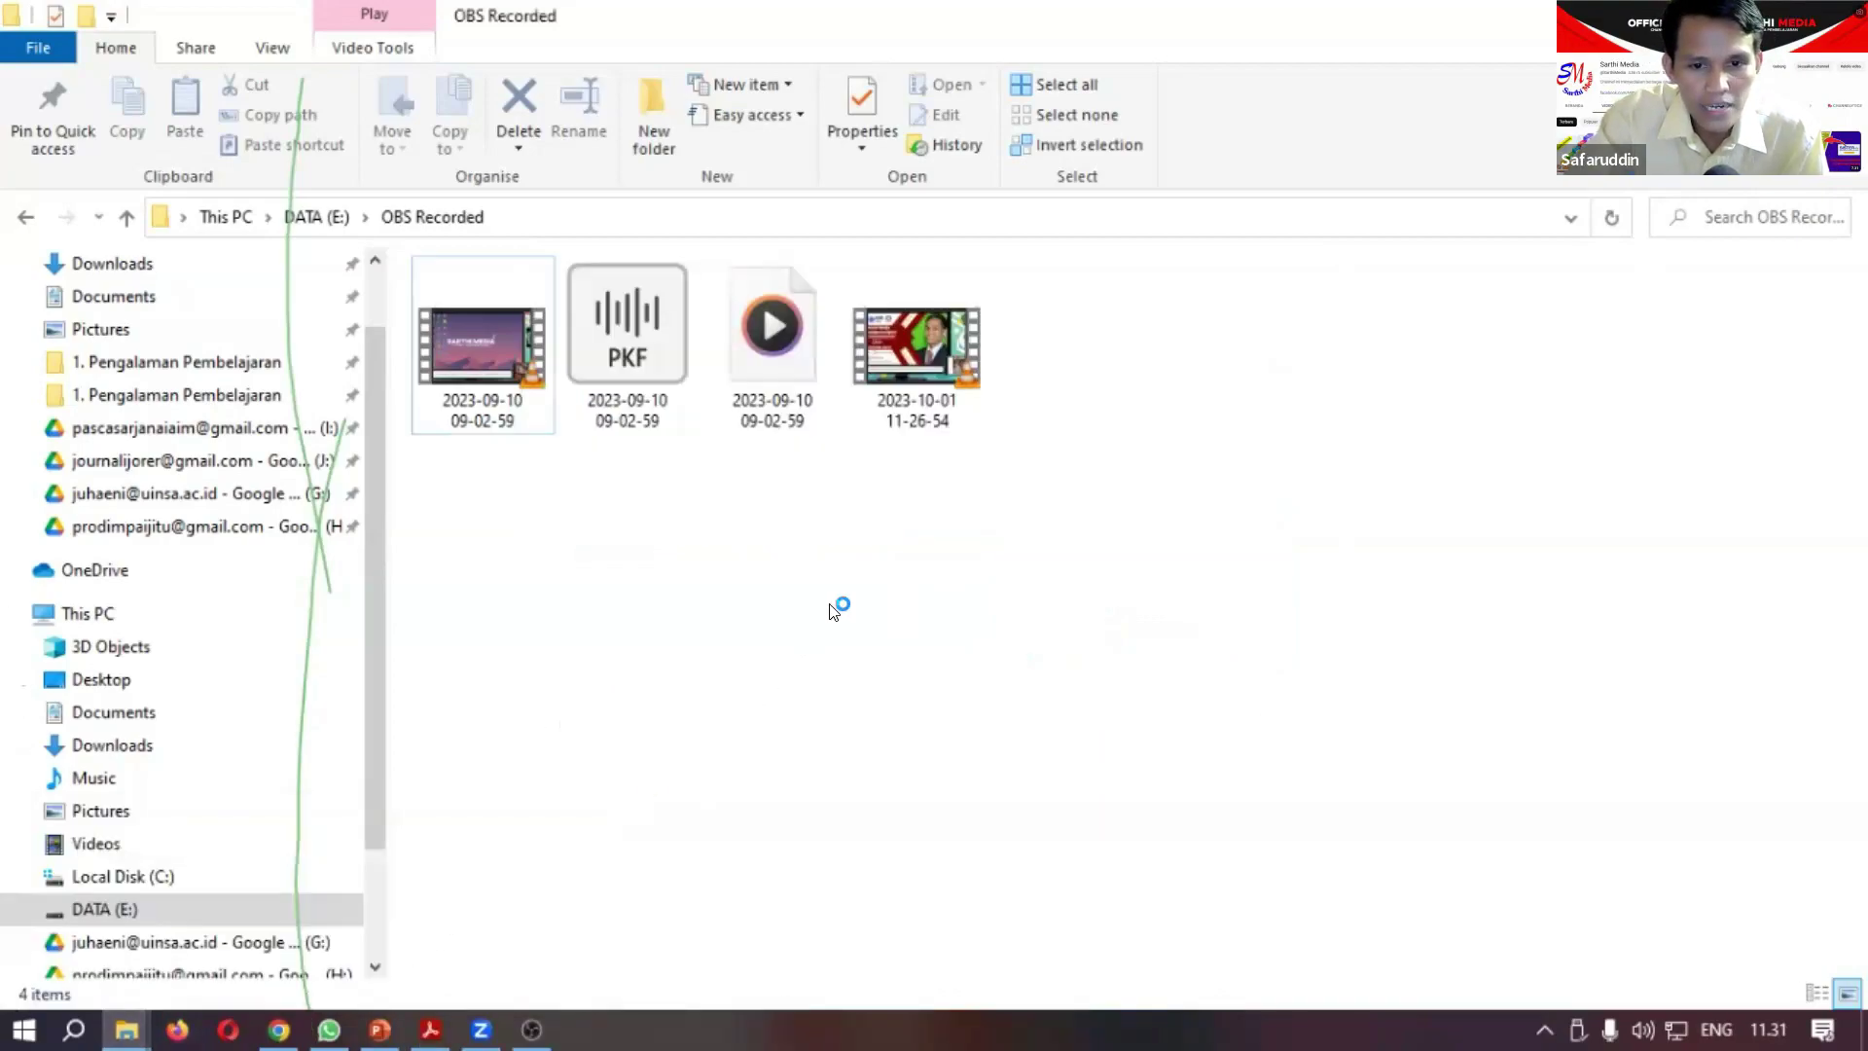
pyautogui.click(924, 370)
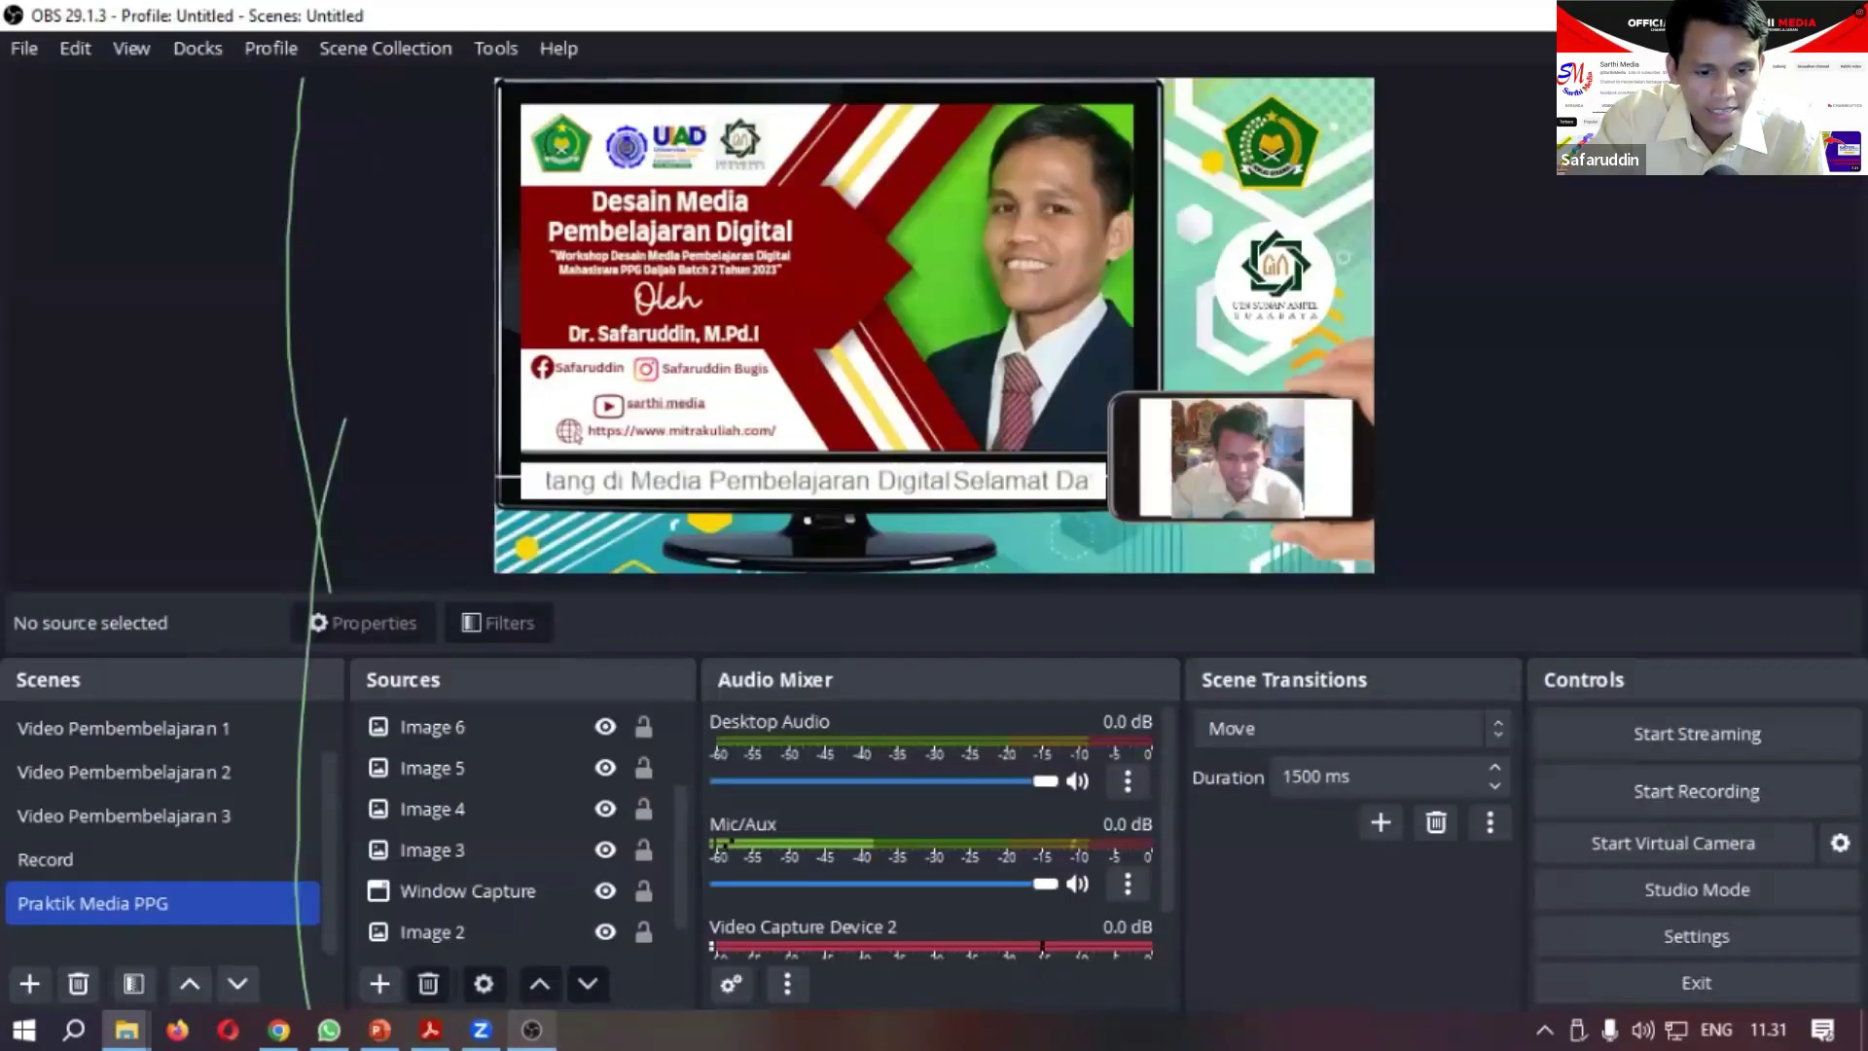
pyautogui.click(531, 1023)
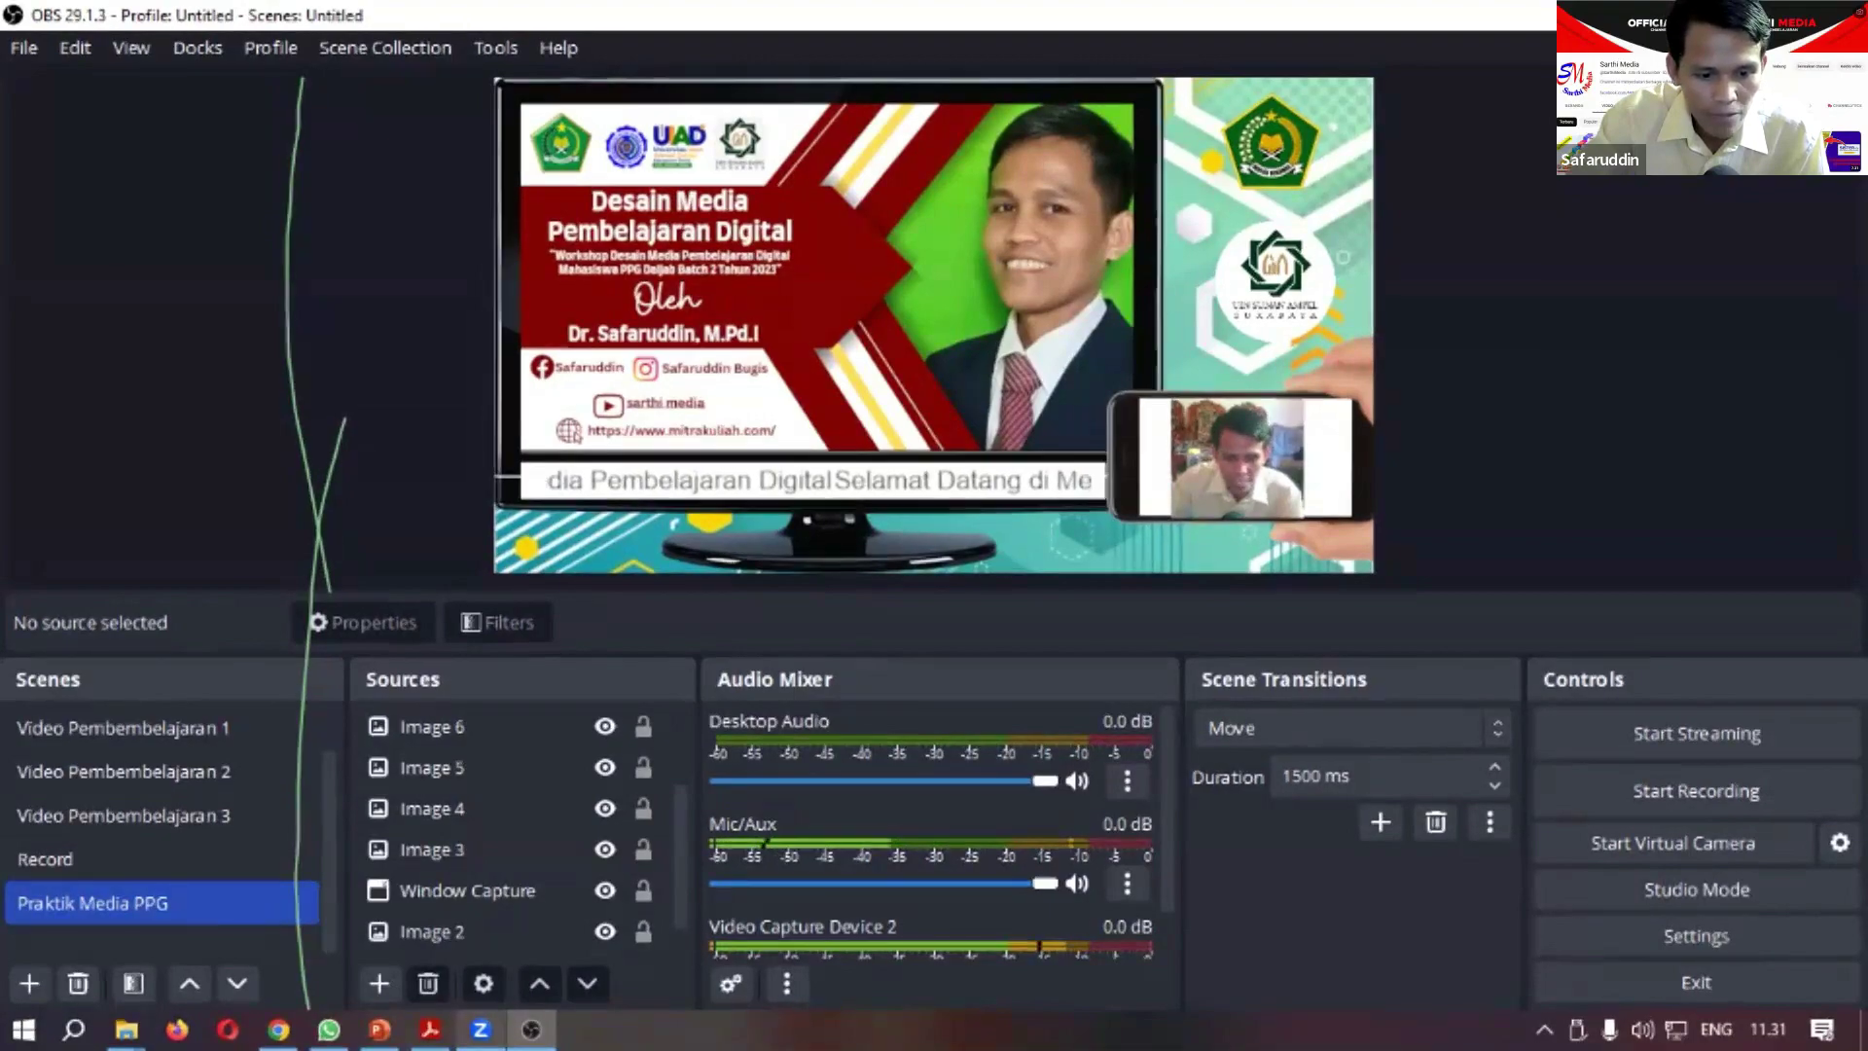
pyautogui.moveTo(481, 1029)
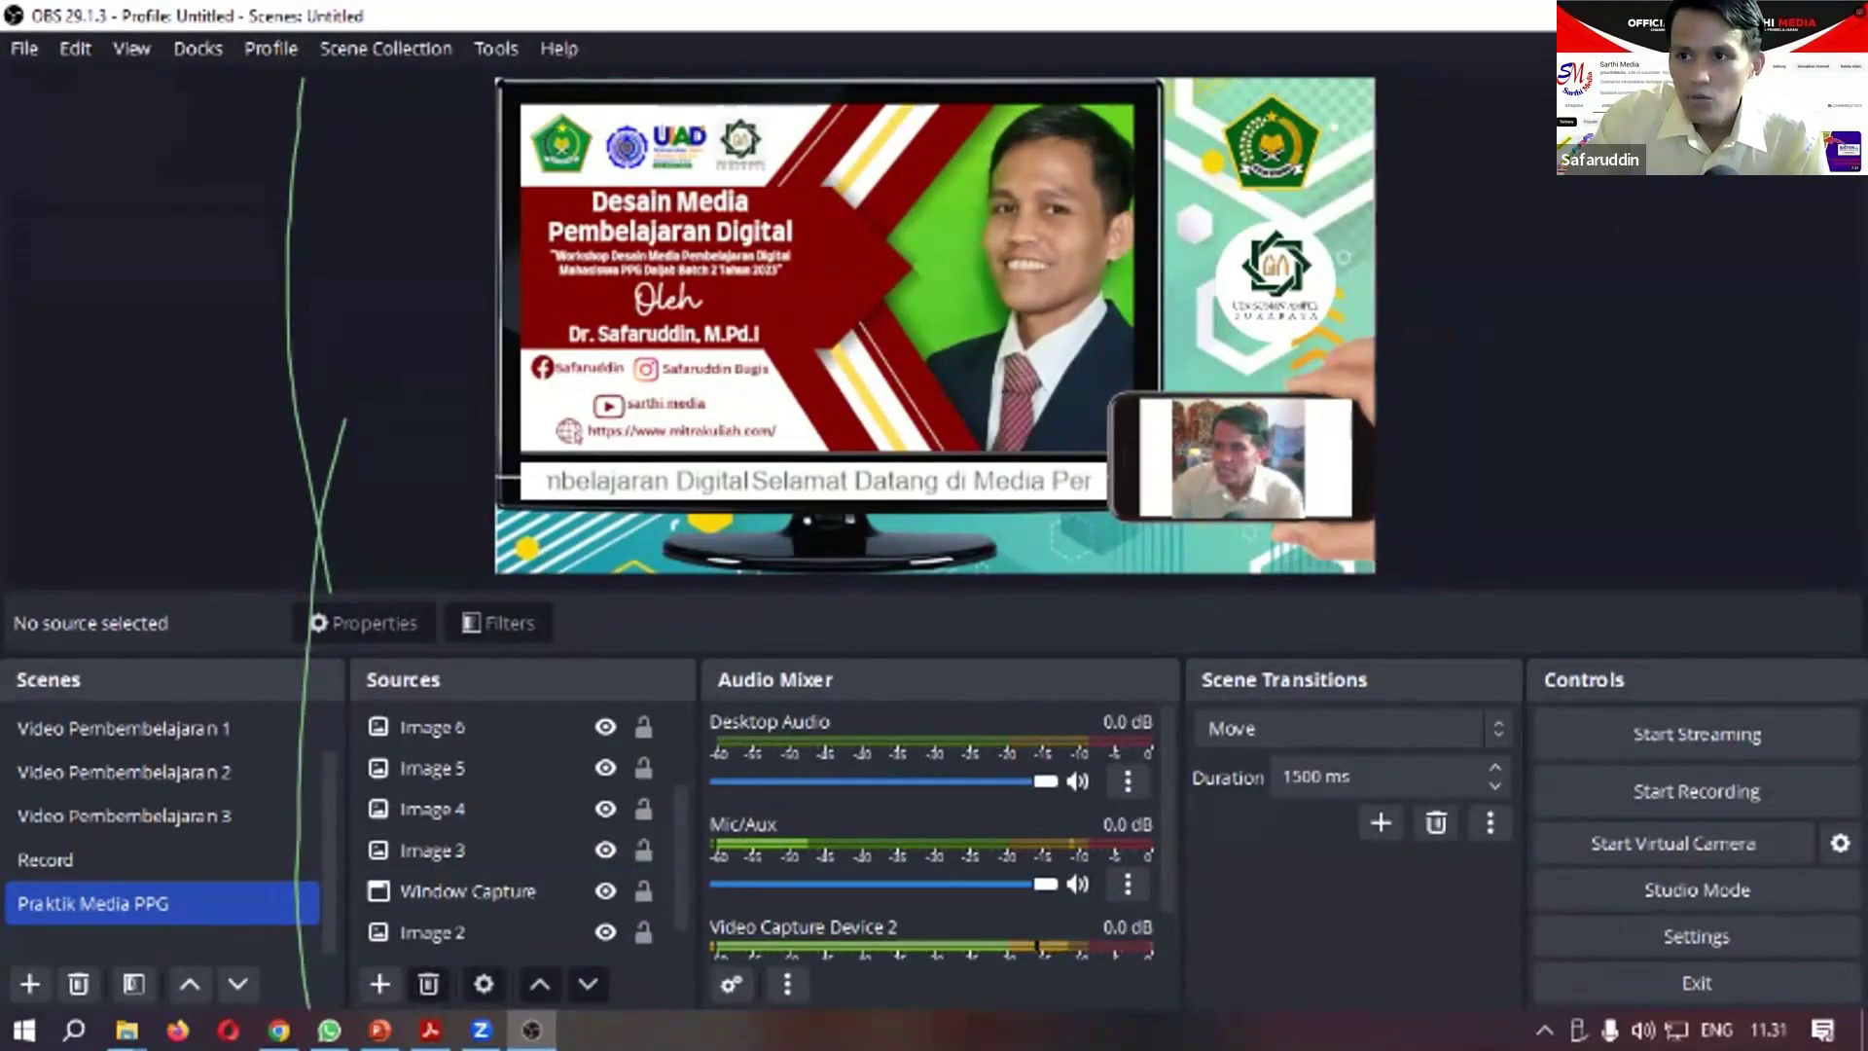
pyautogui.hotkey('alt', 'Tab')
pyautogui.hotkey('alt', 'F4')
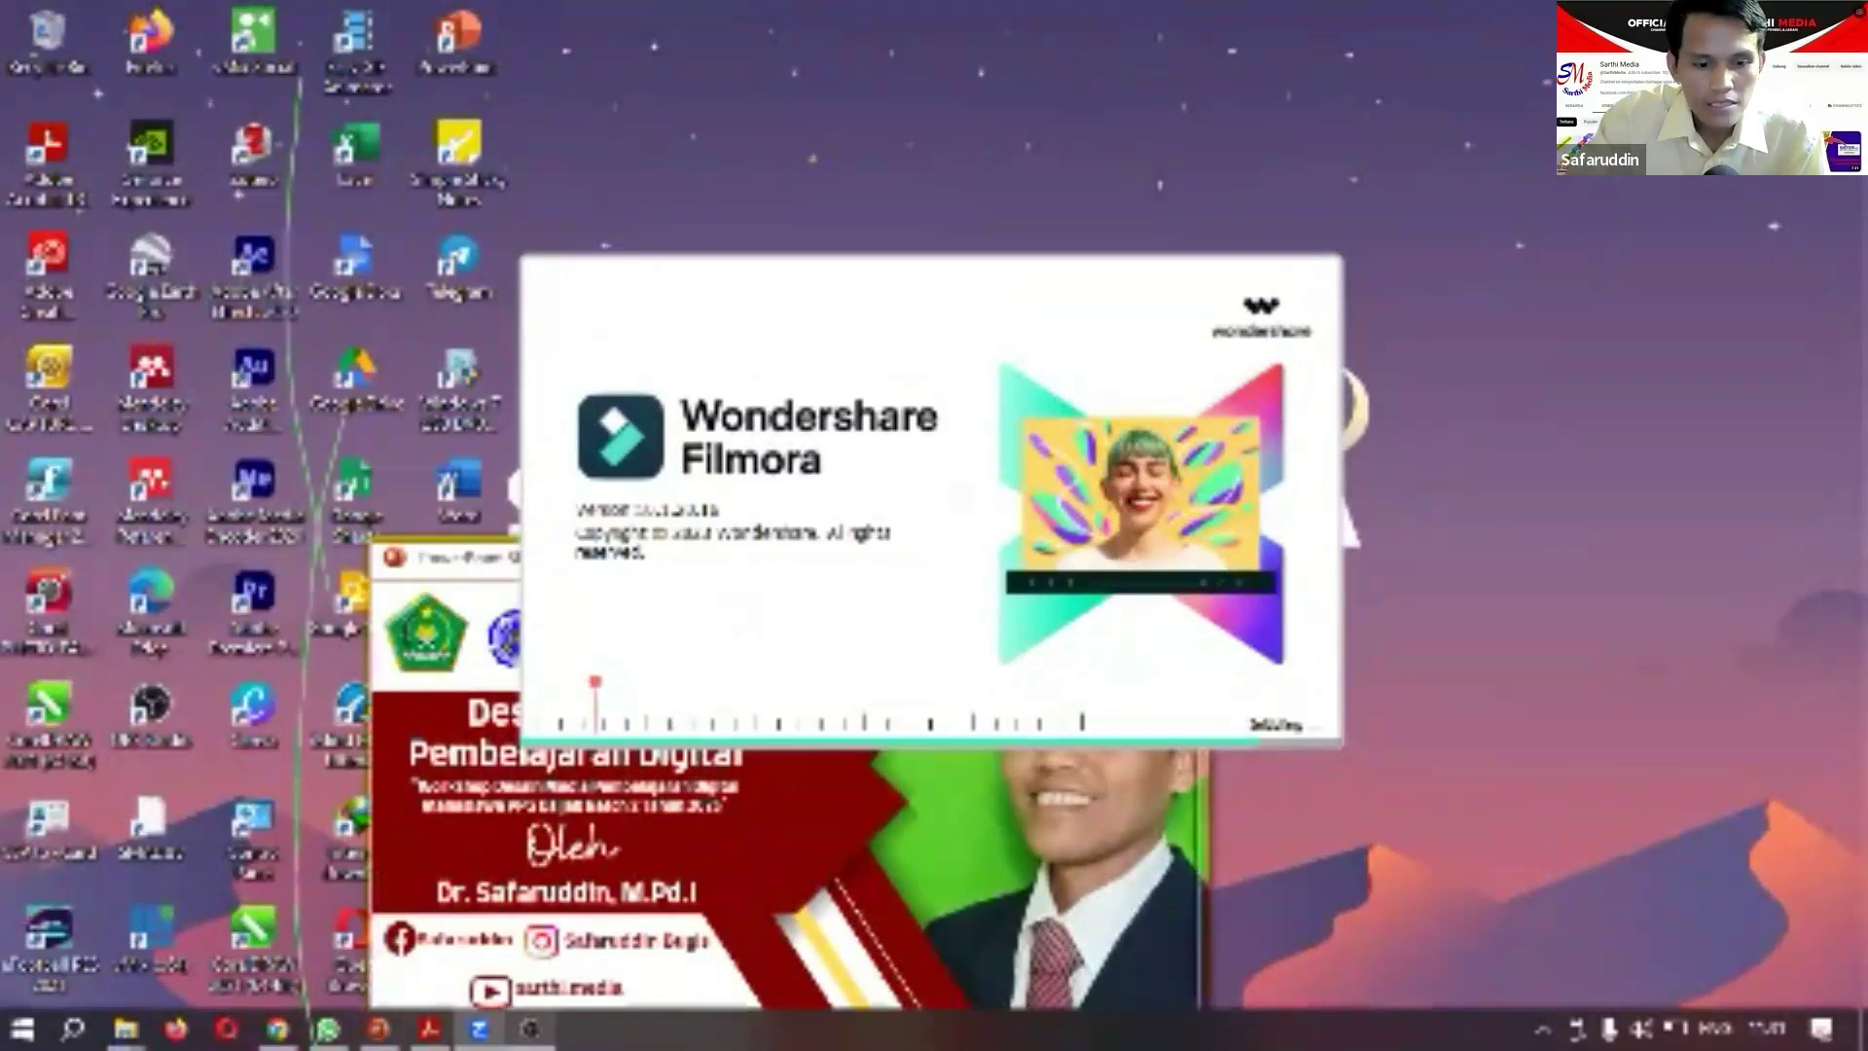
pyautogui.click(379, 1028)
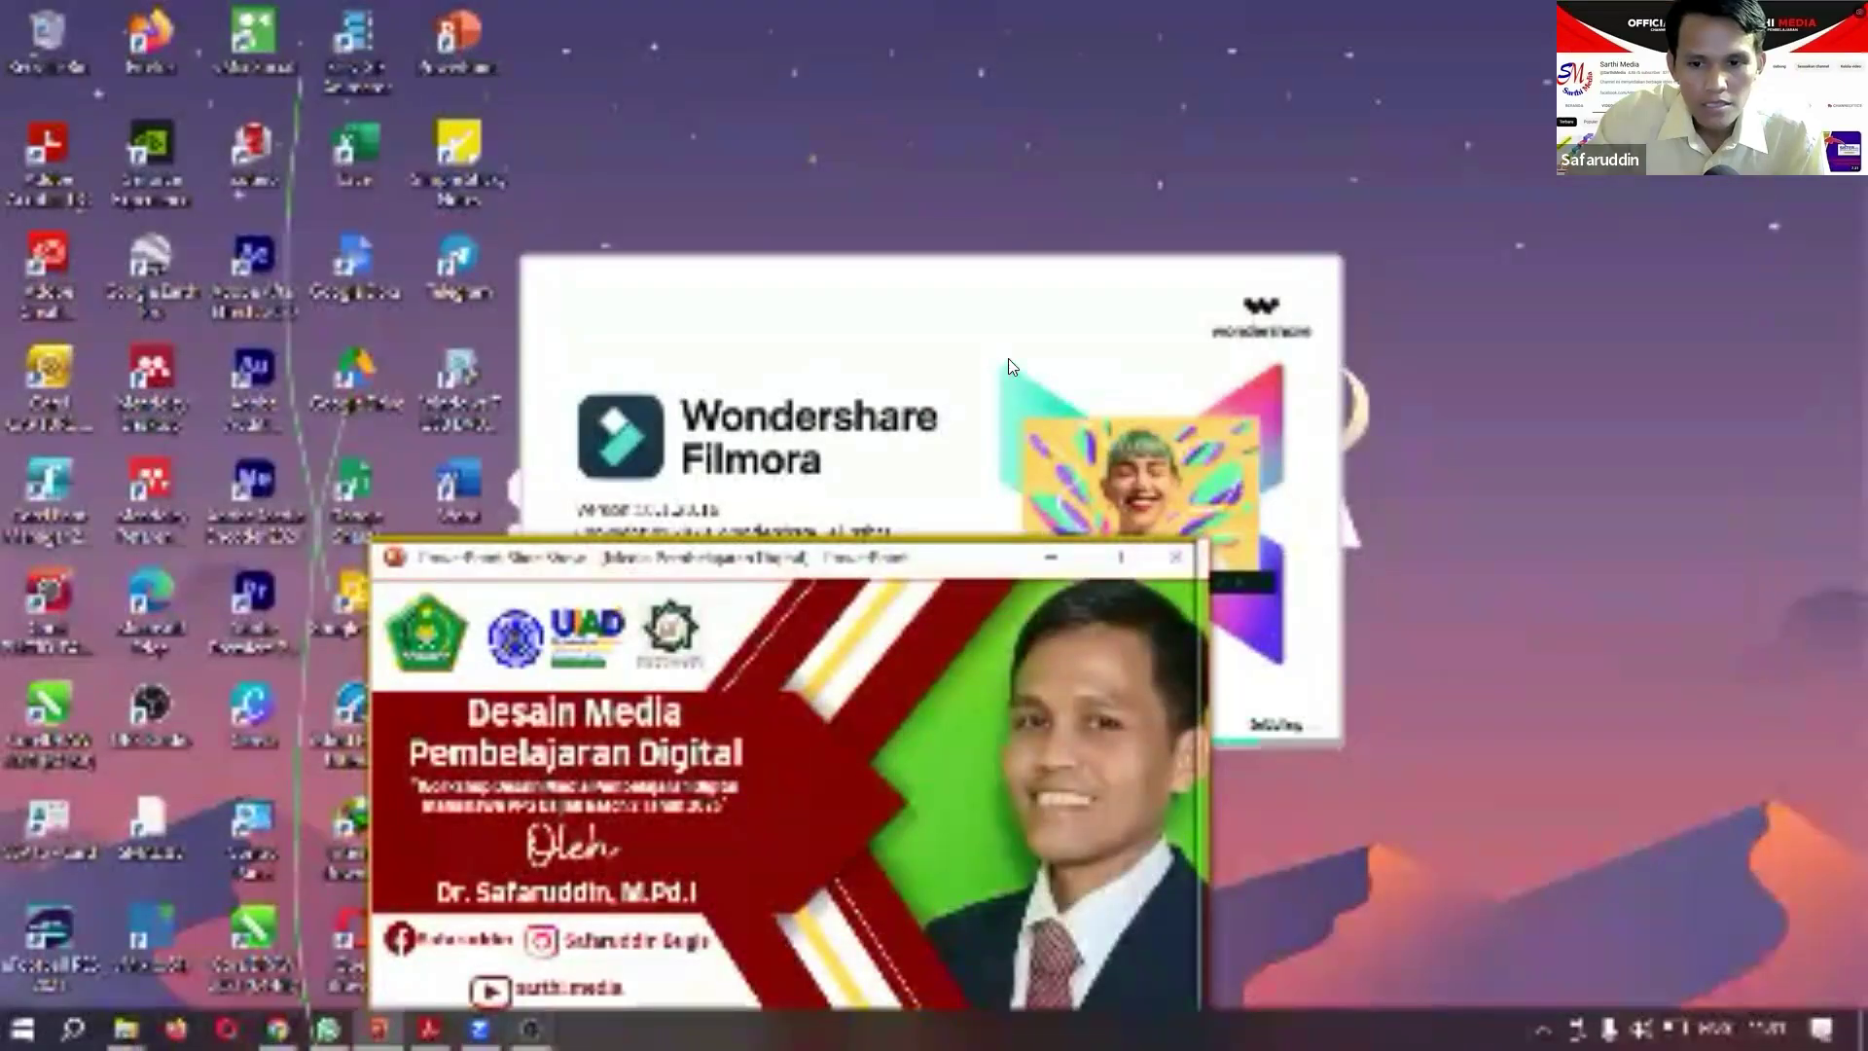
pyautogui.click(1010, 356)
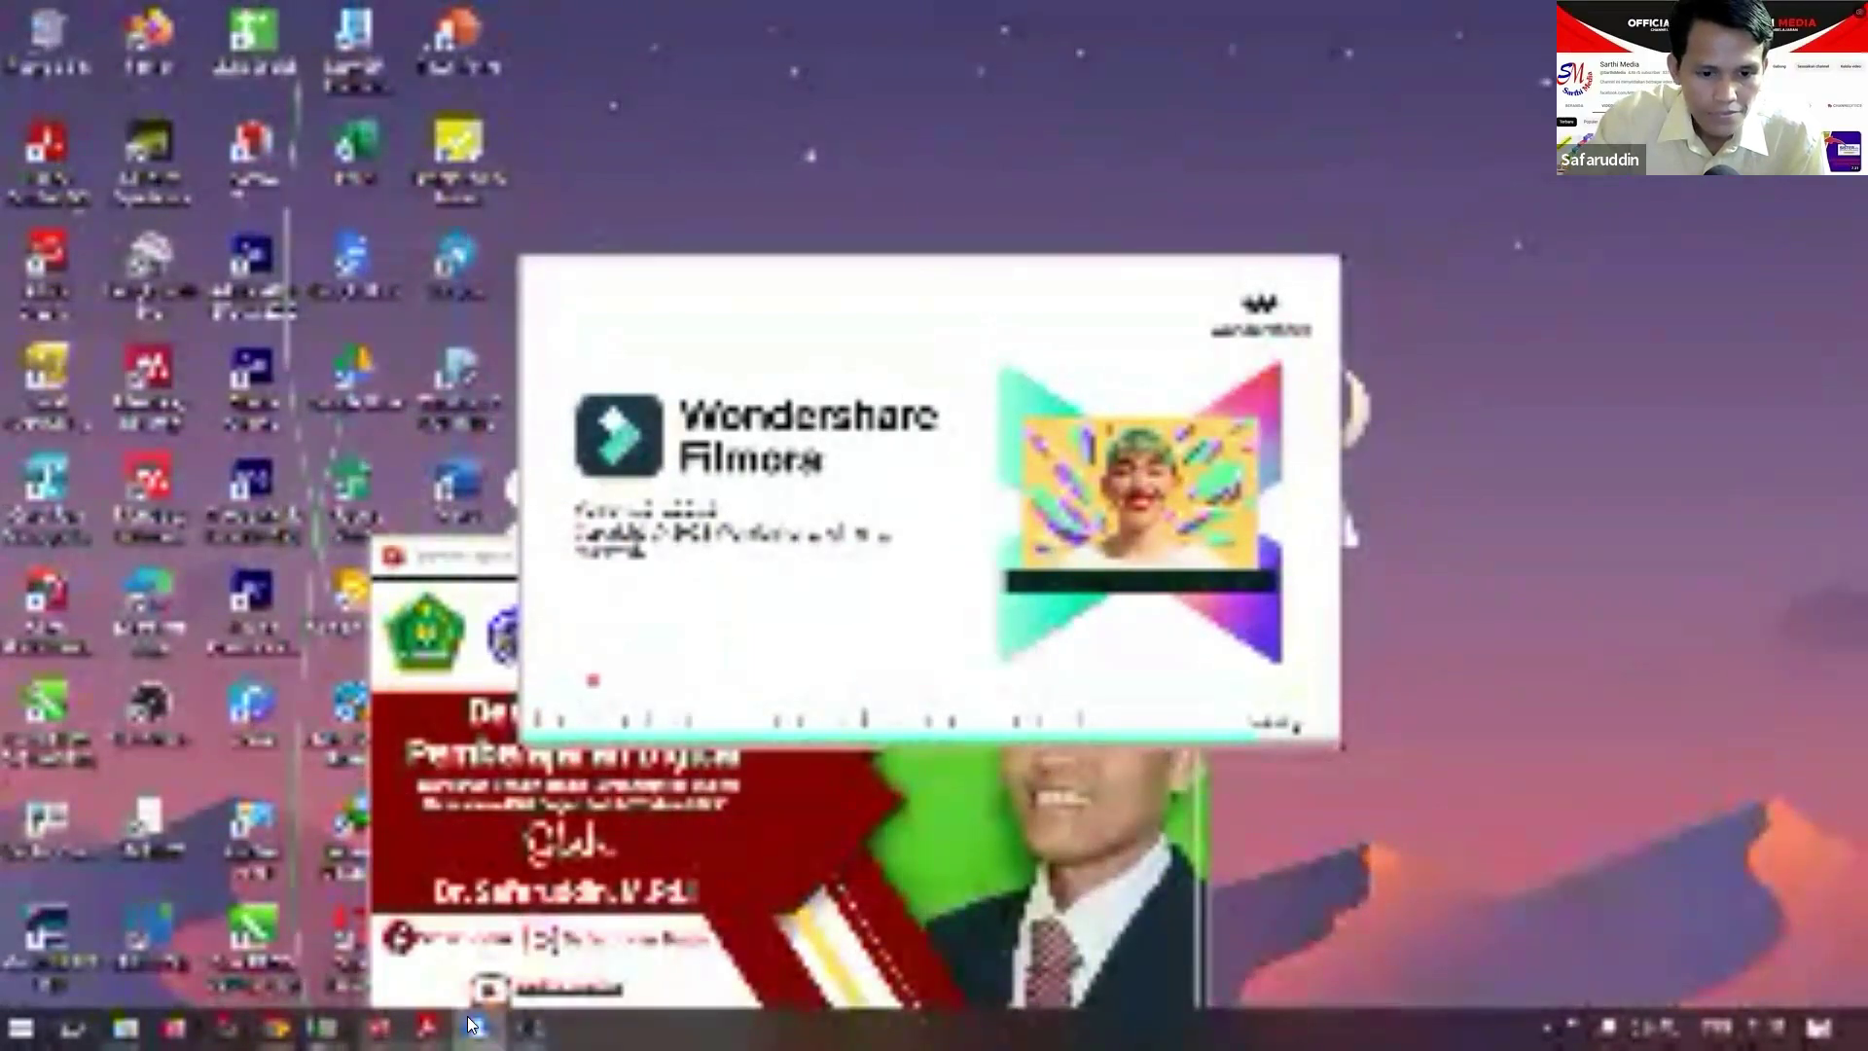
pyautogui.click(525, 1026)
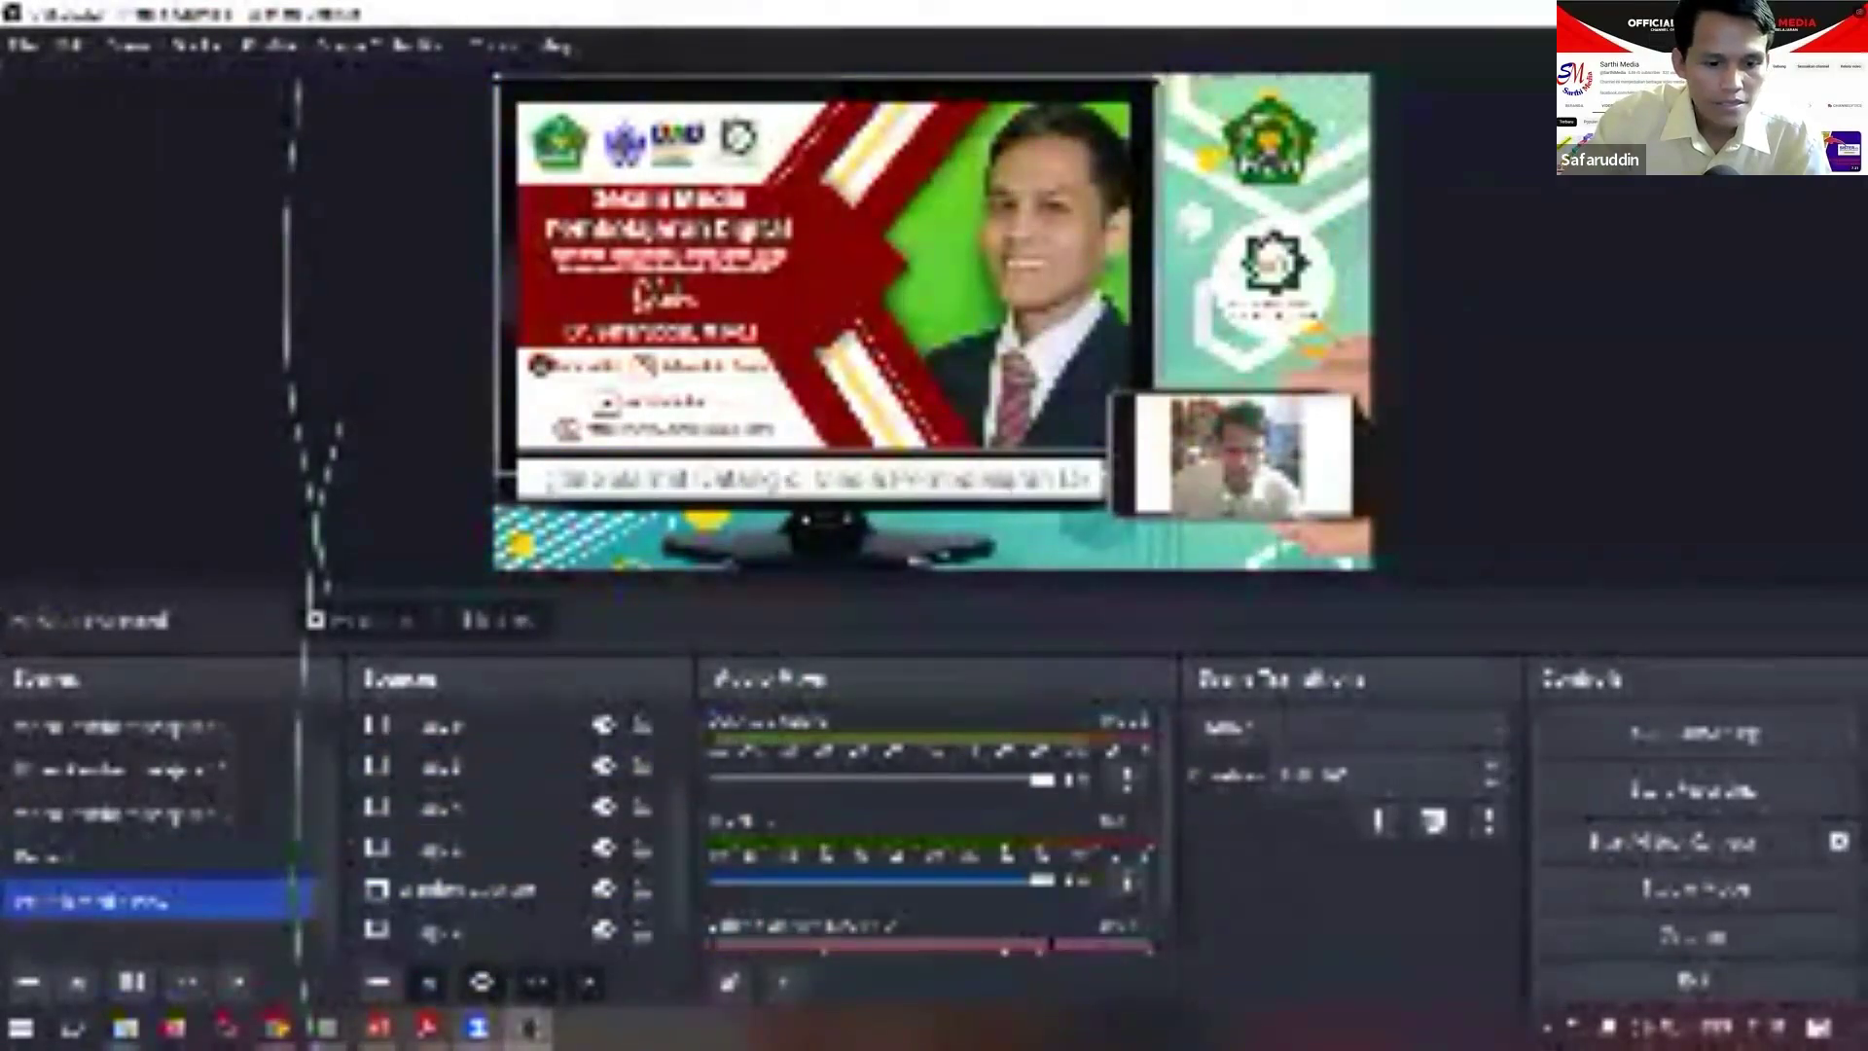
# Switch to Filmora, create a new widescreen project and dismiss the update check.
pyautogui.click(576, 1028)
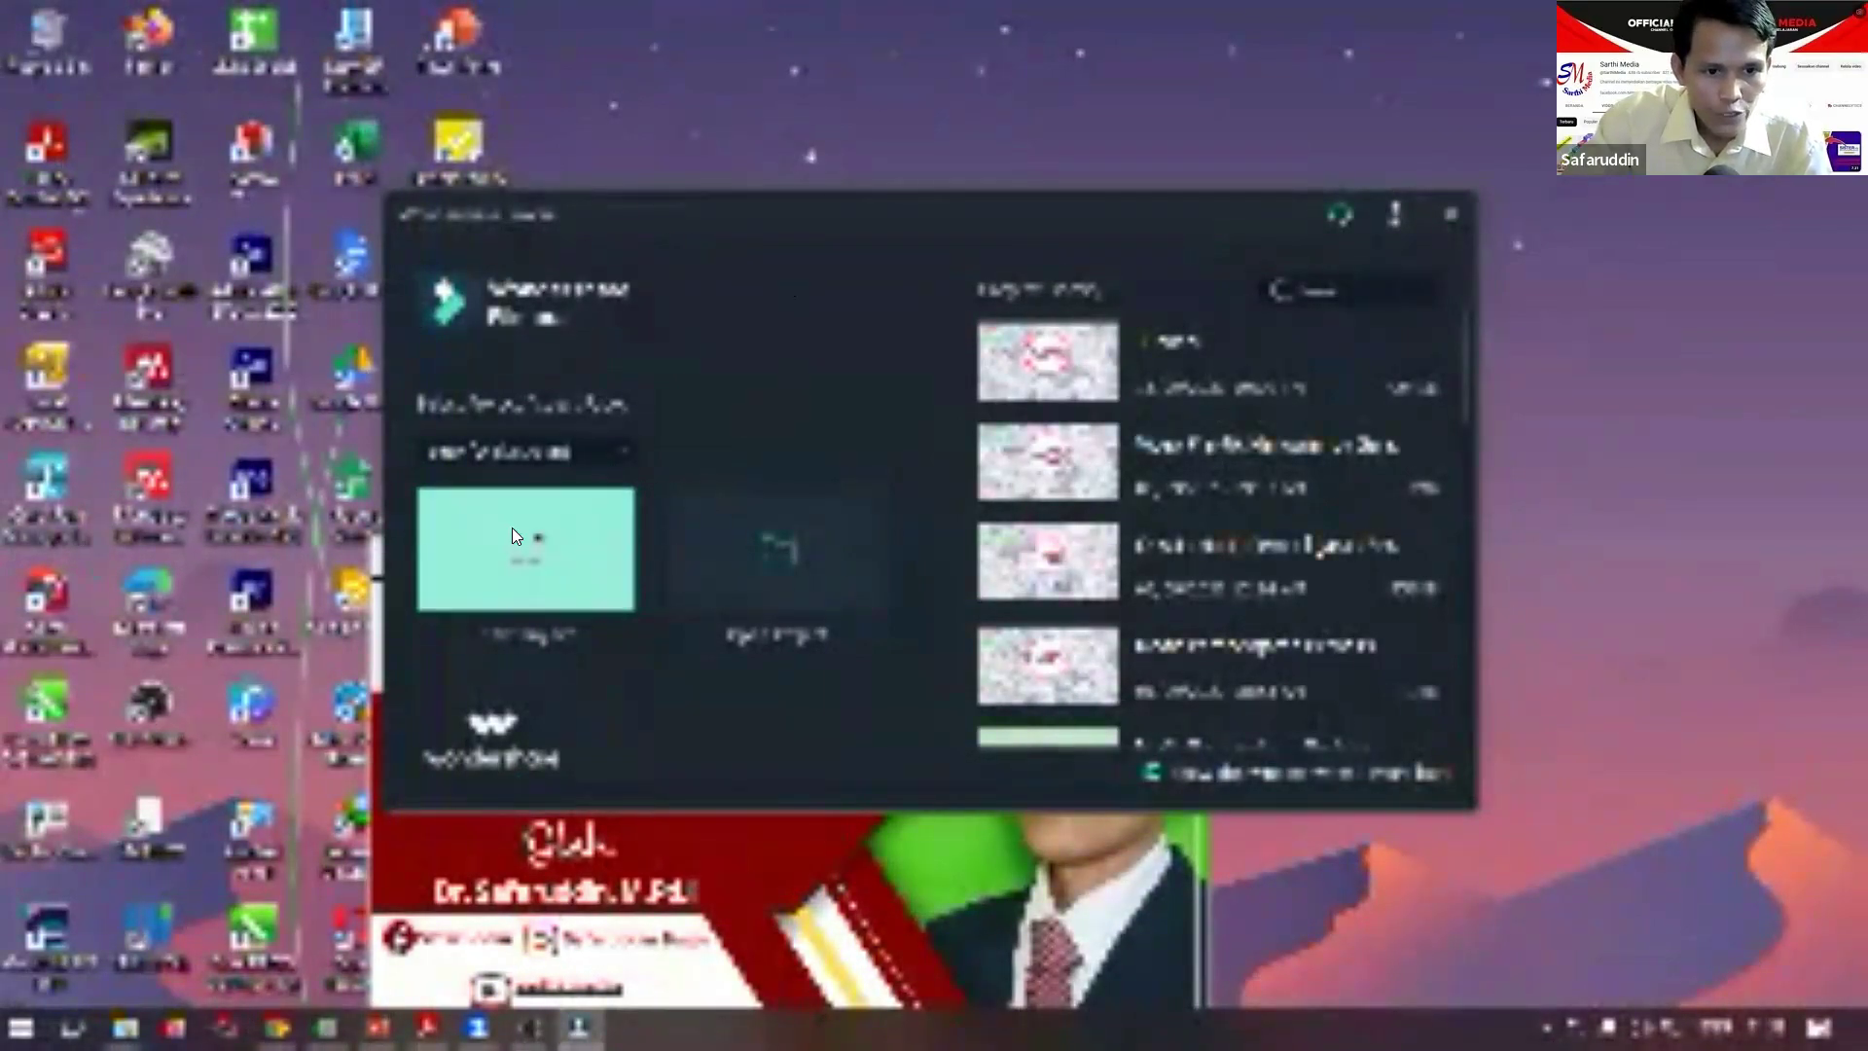
pyautogui.click(522, 457)
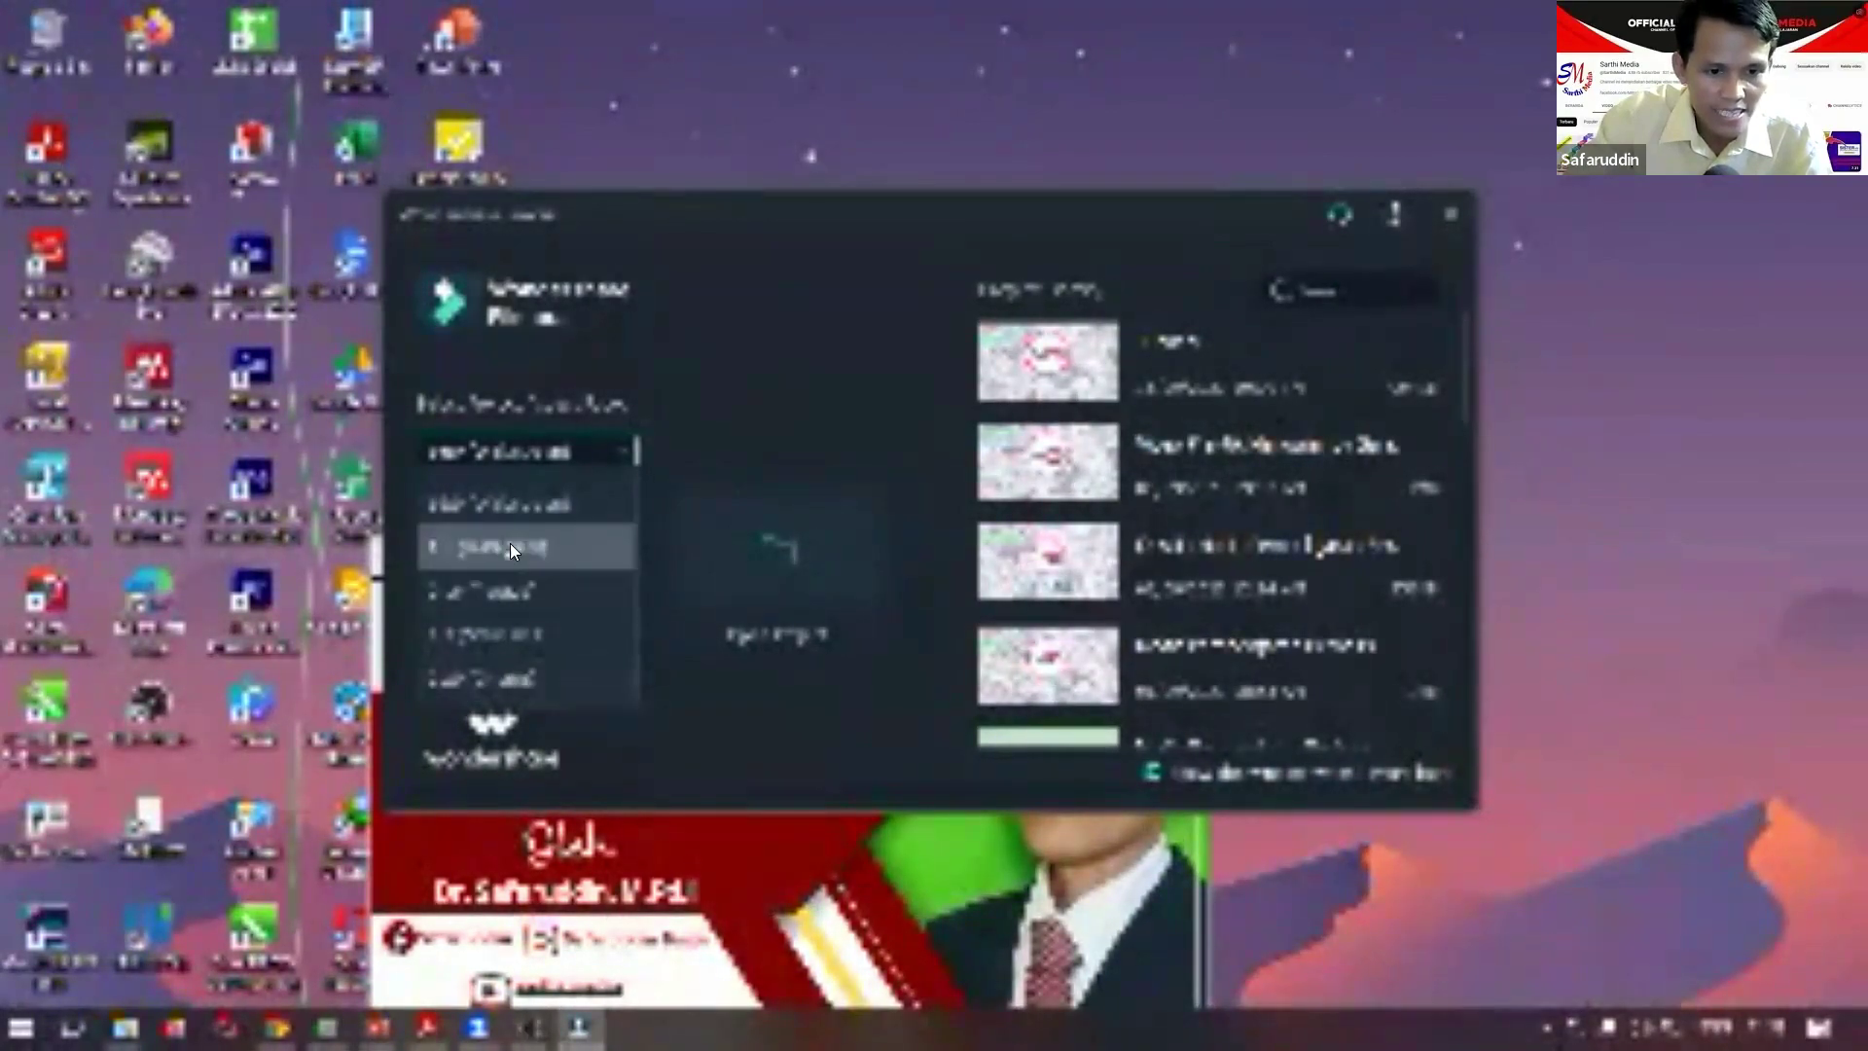
pyautogui.click(518, 444)
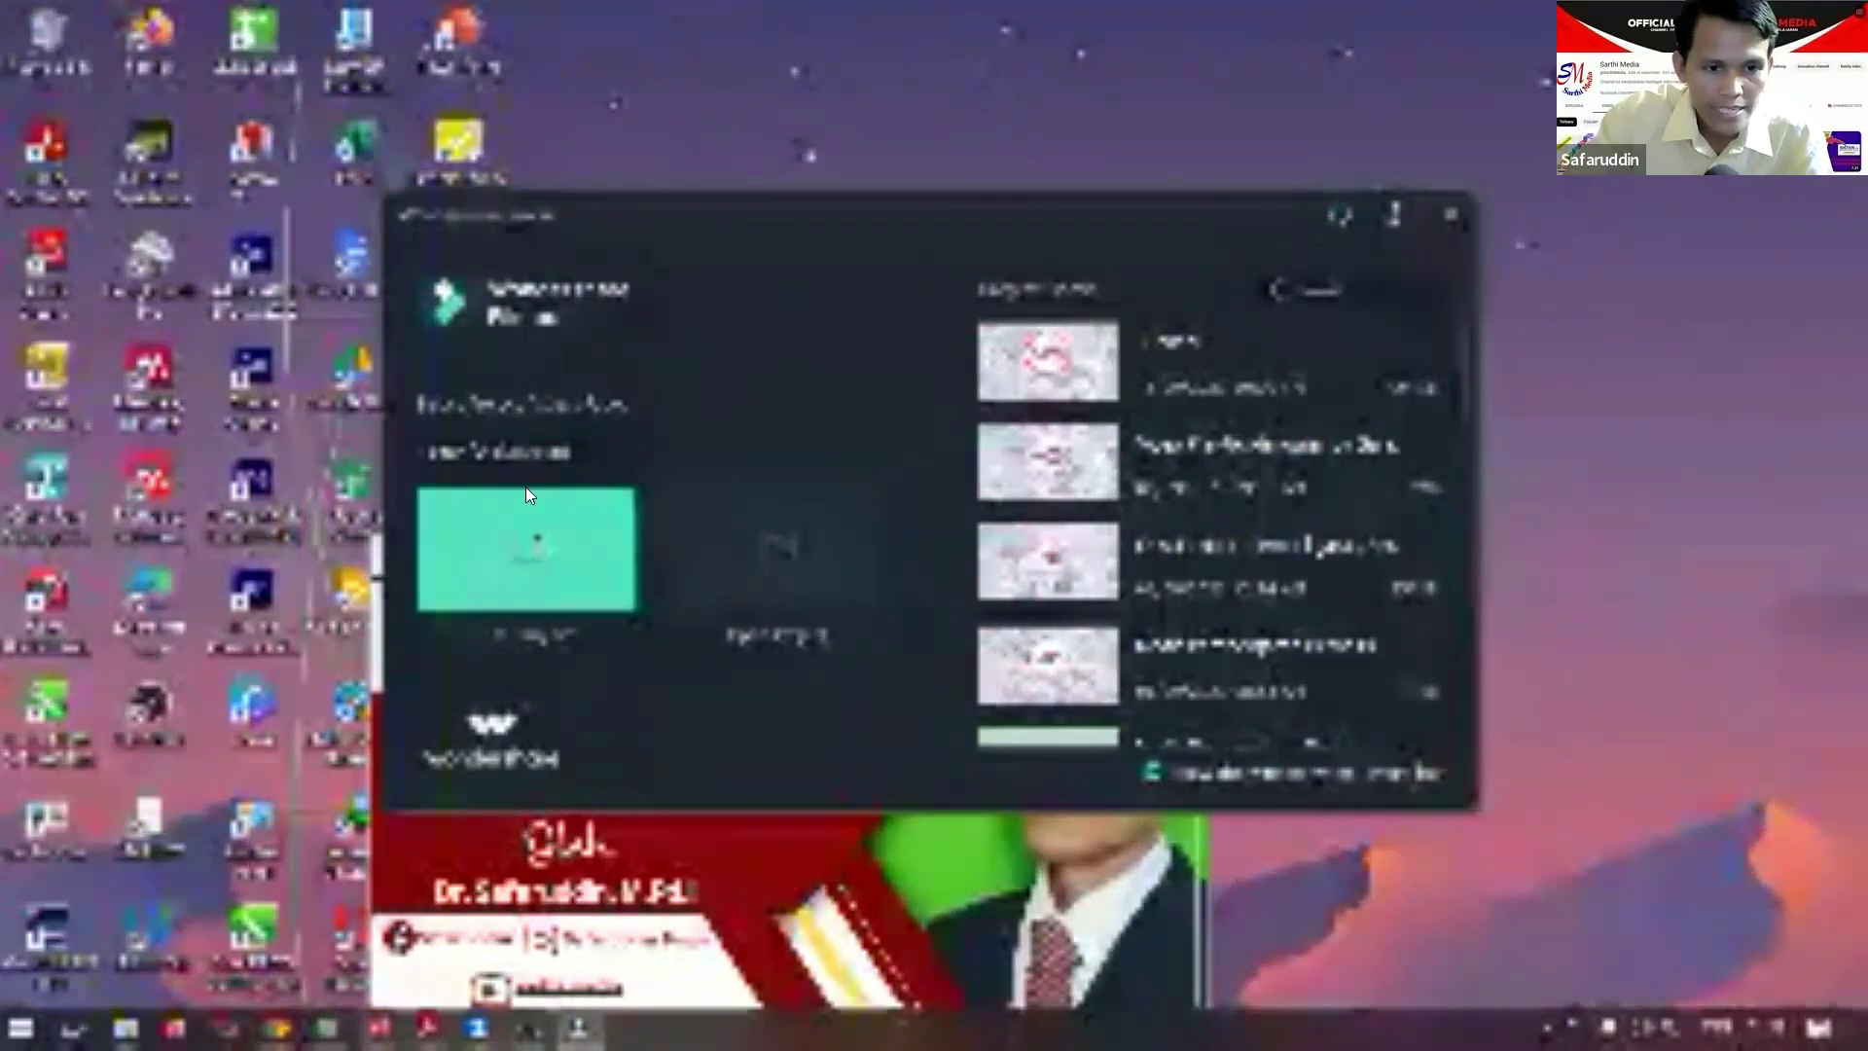
pyautogui.click(516, 560)
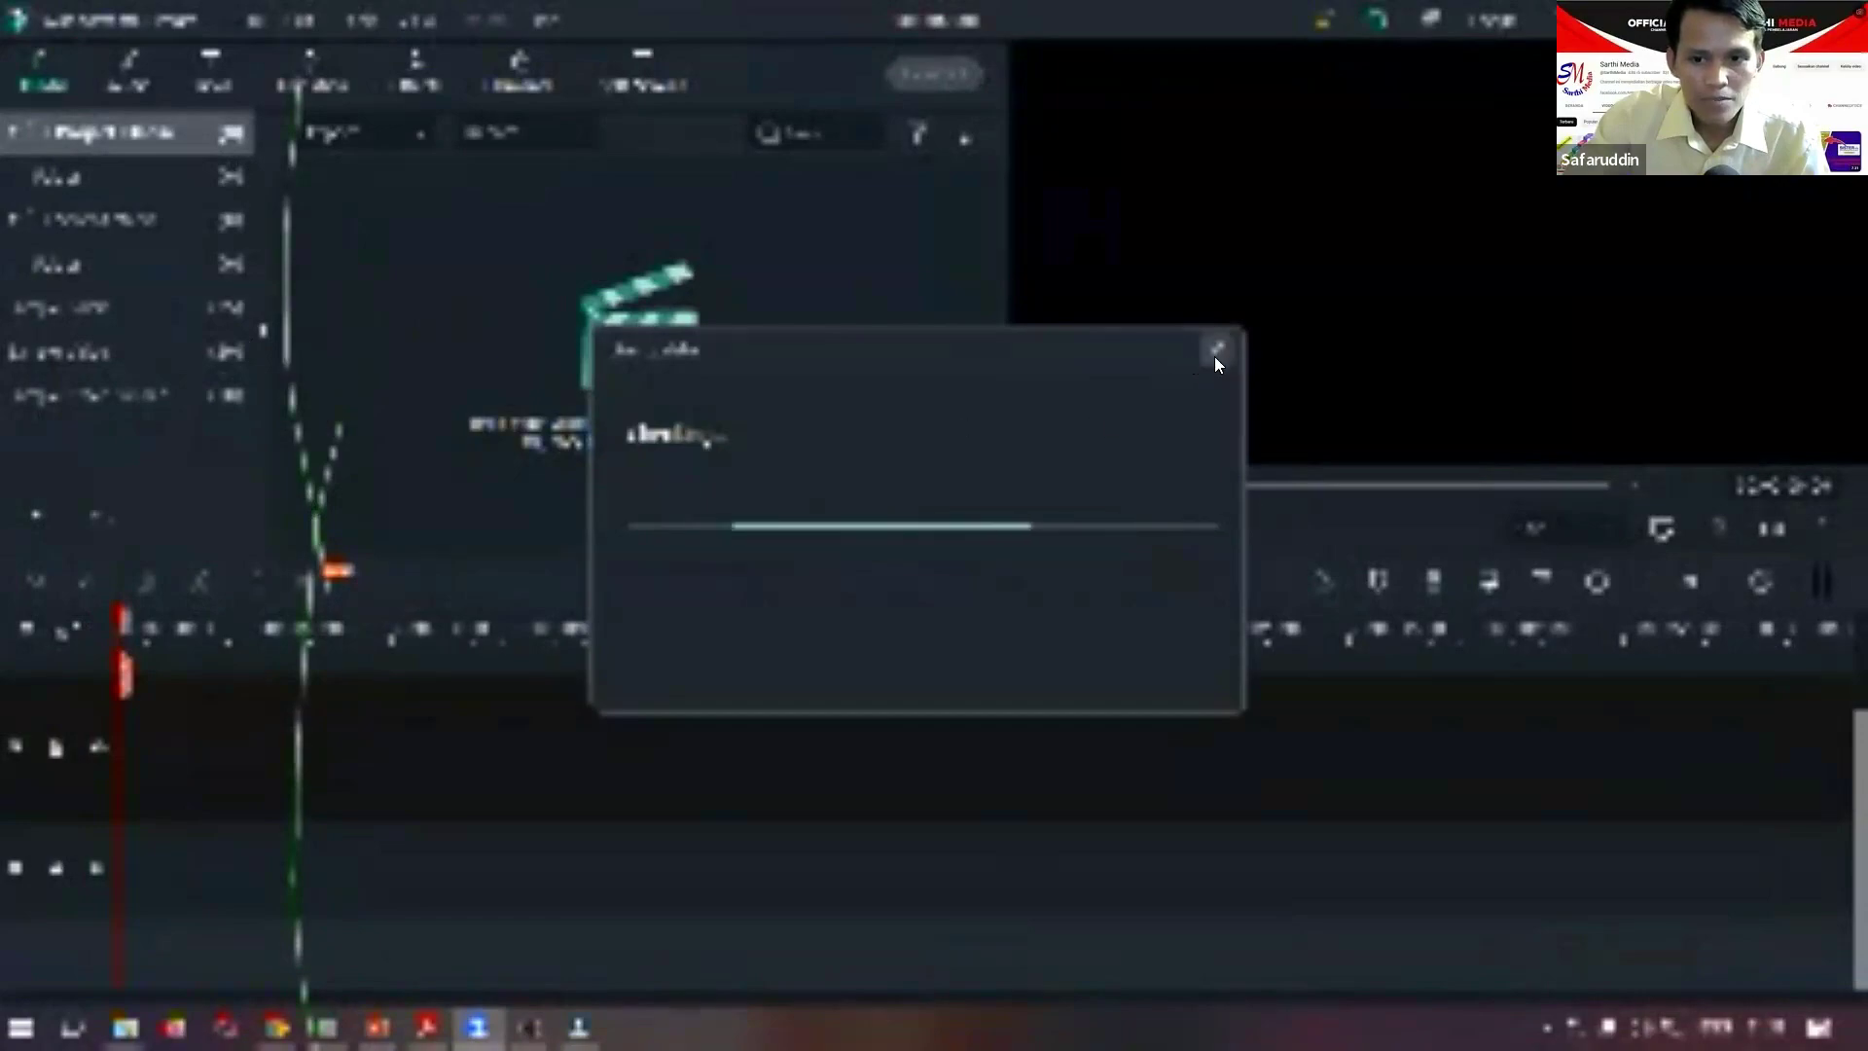
pyautogui.click(1214, 354)
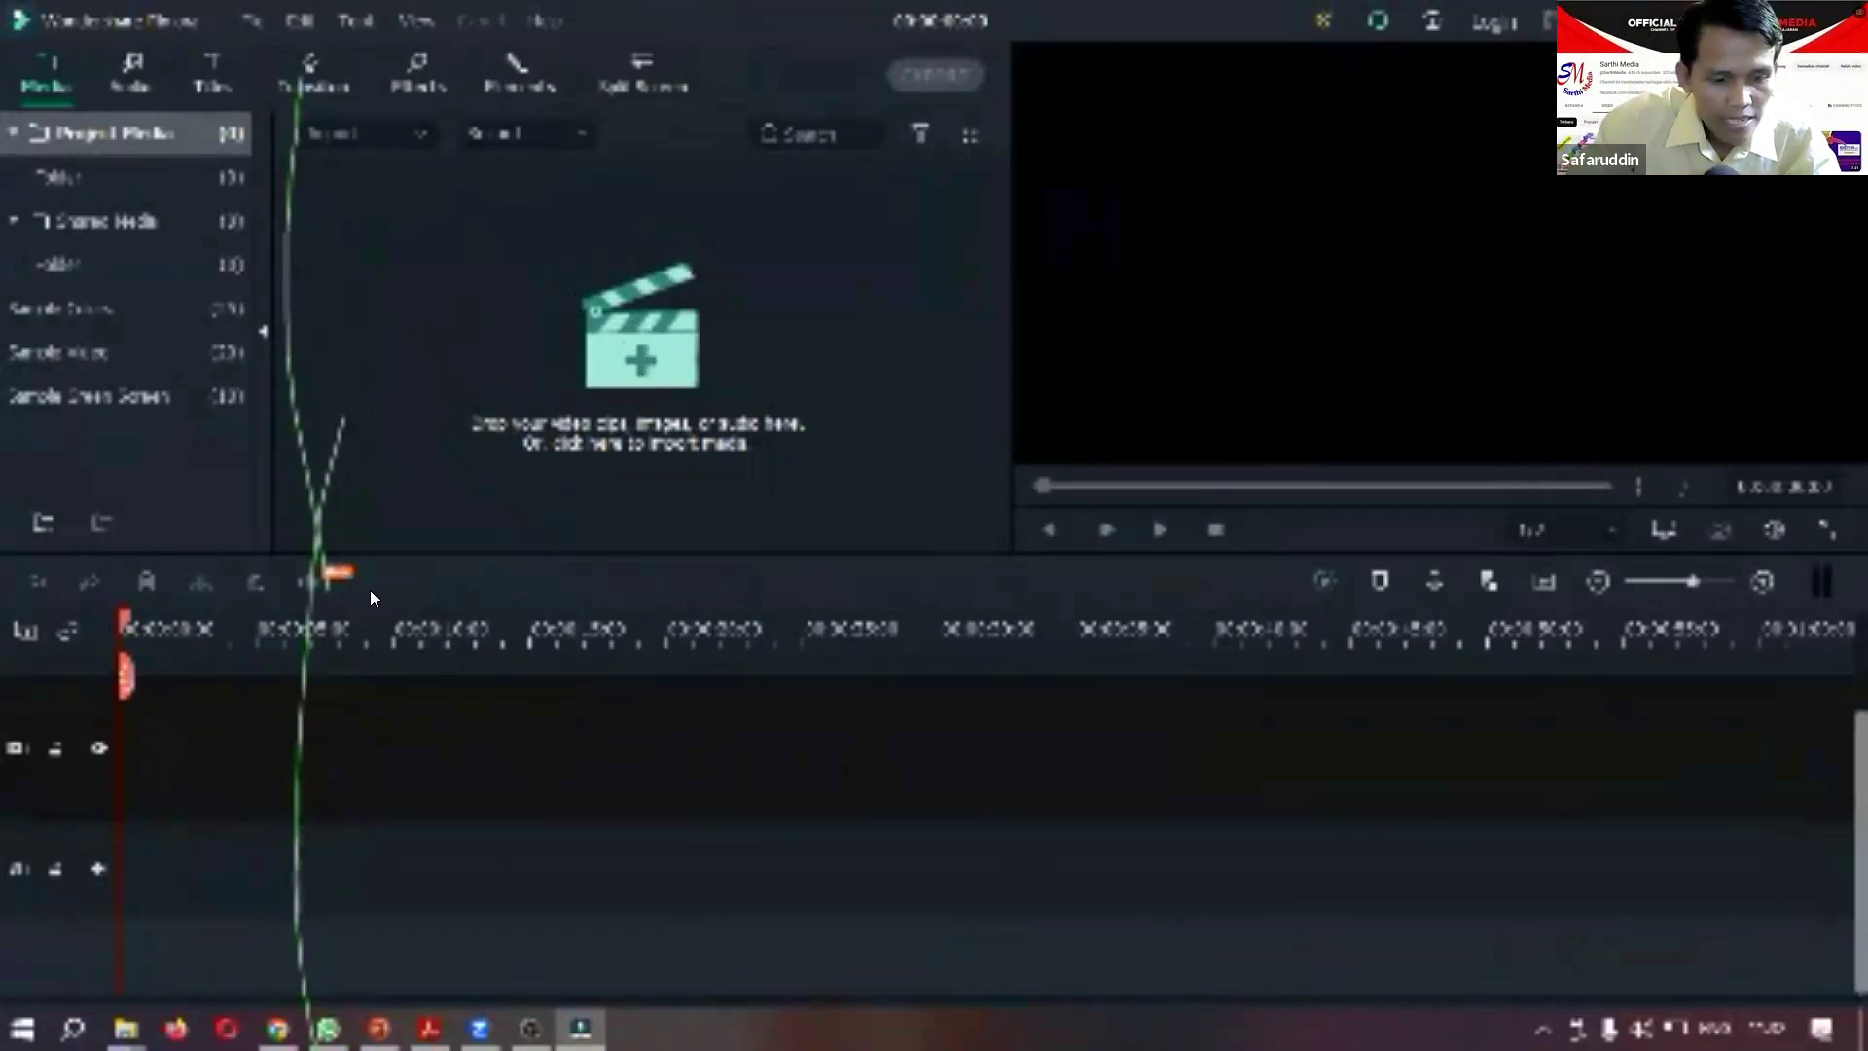
pyautogui.moveTo(126, 1028)
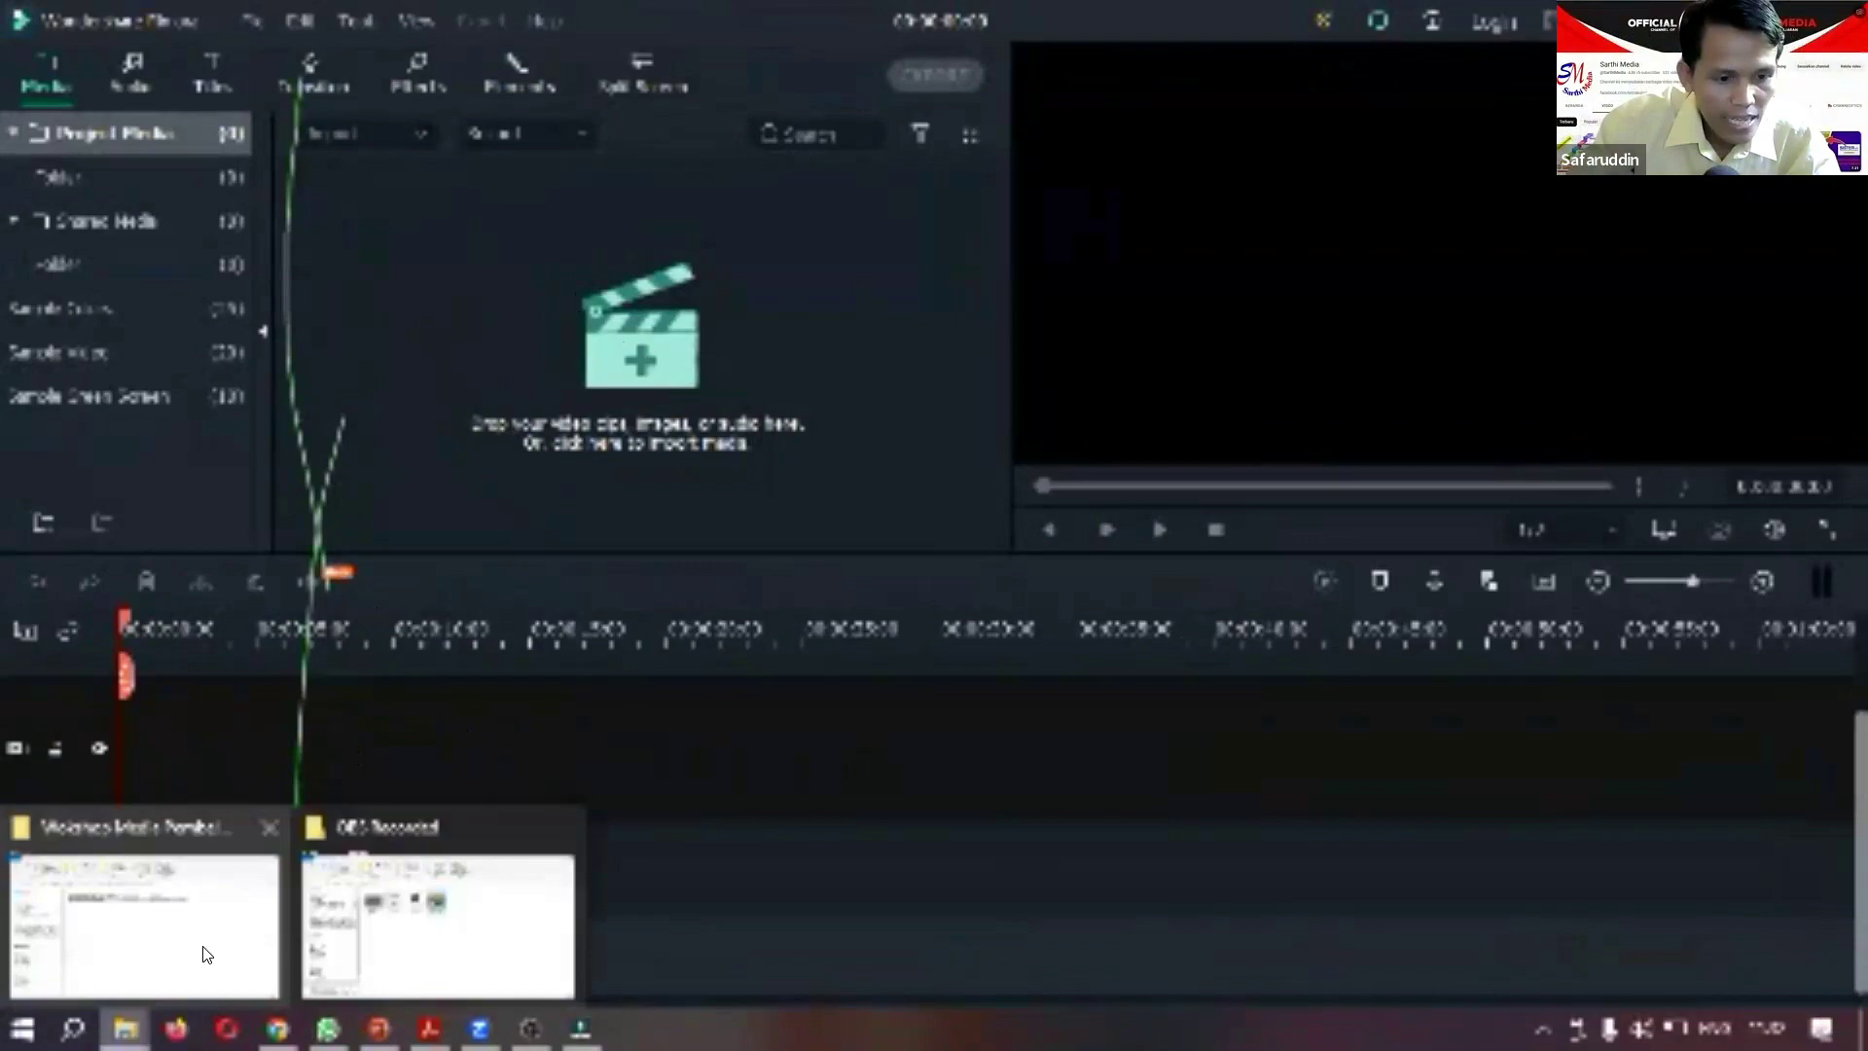
pyautogui.click(438, 924)
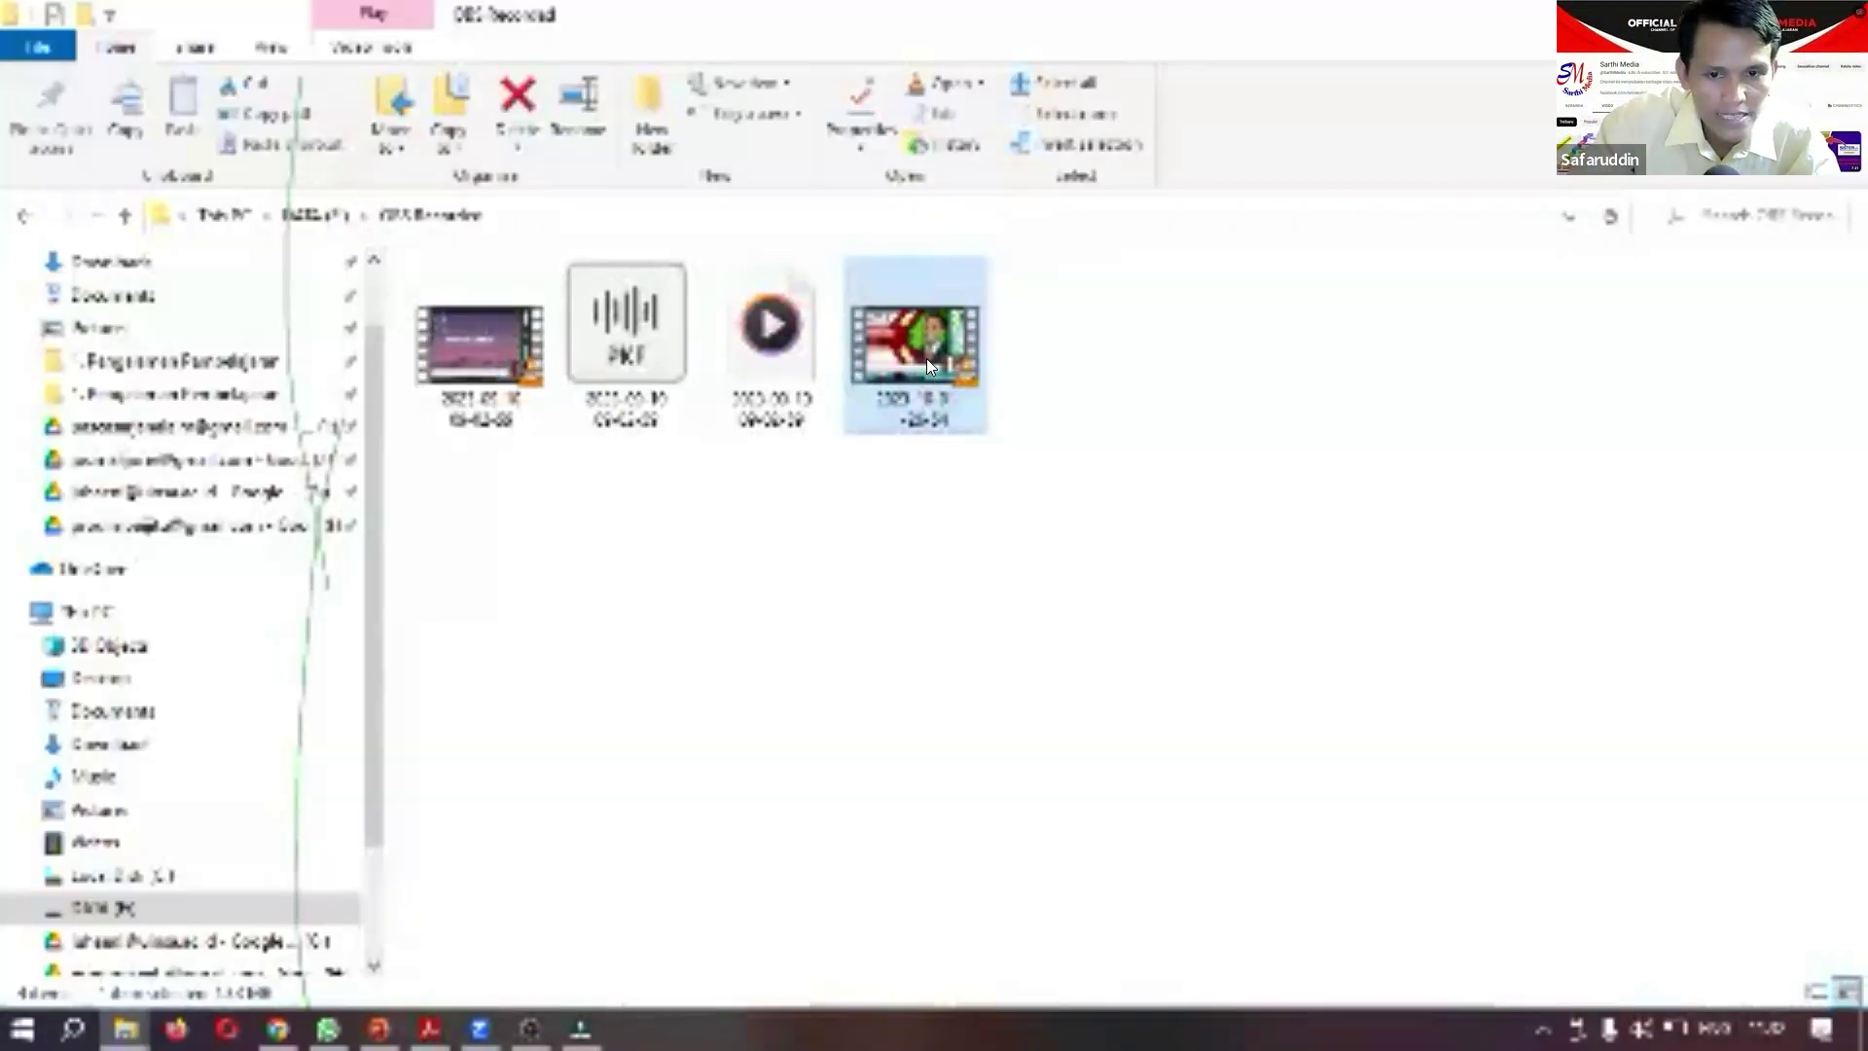
pyautogui.moveTo(924, 354); pyautogui.dragTo(611, 379)
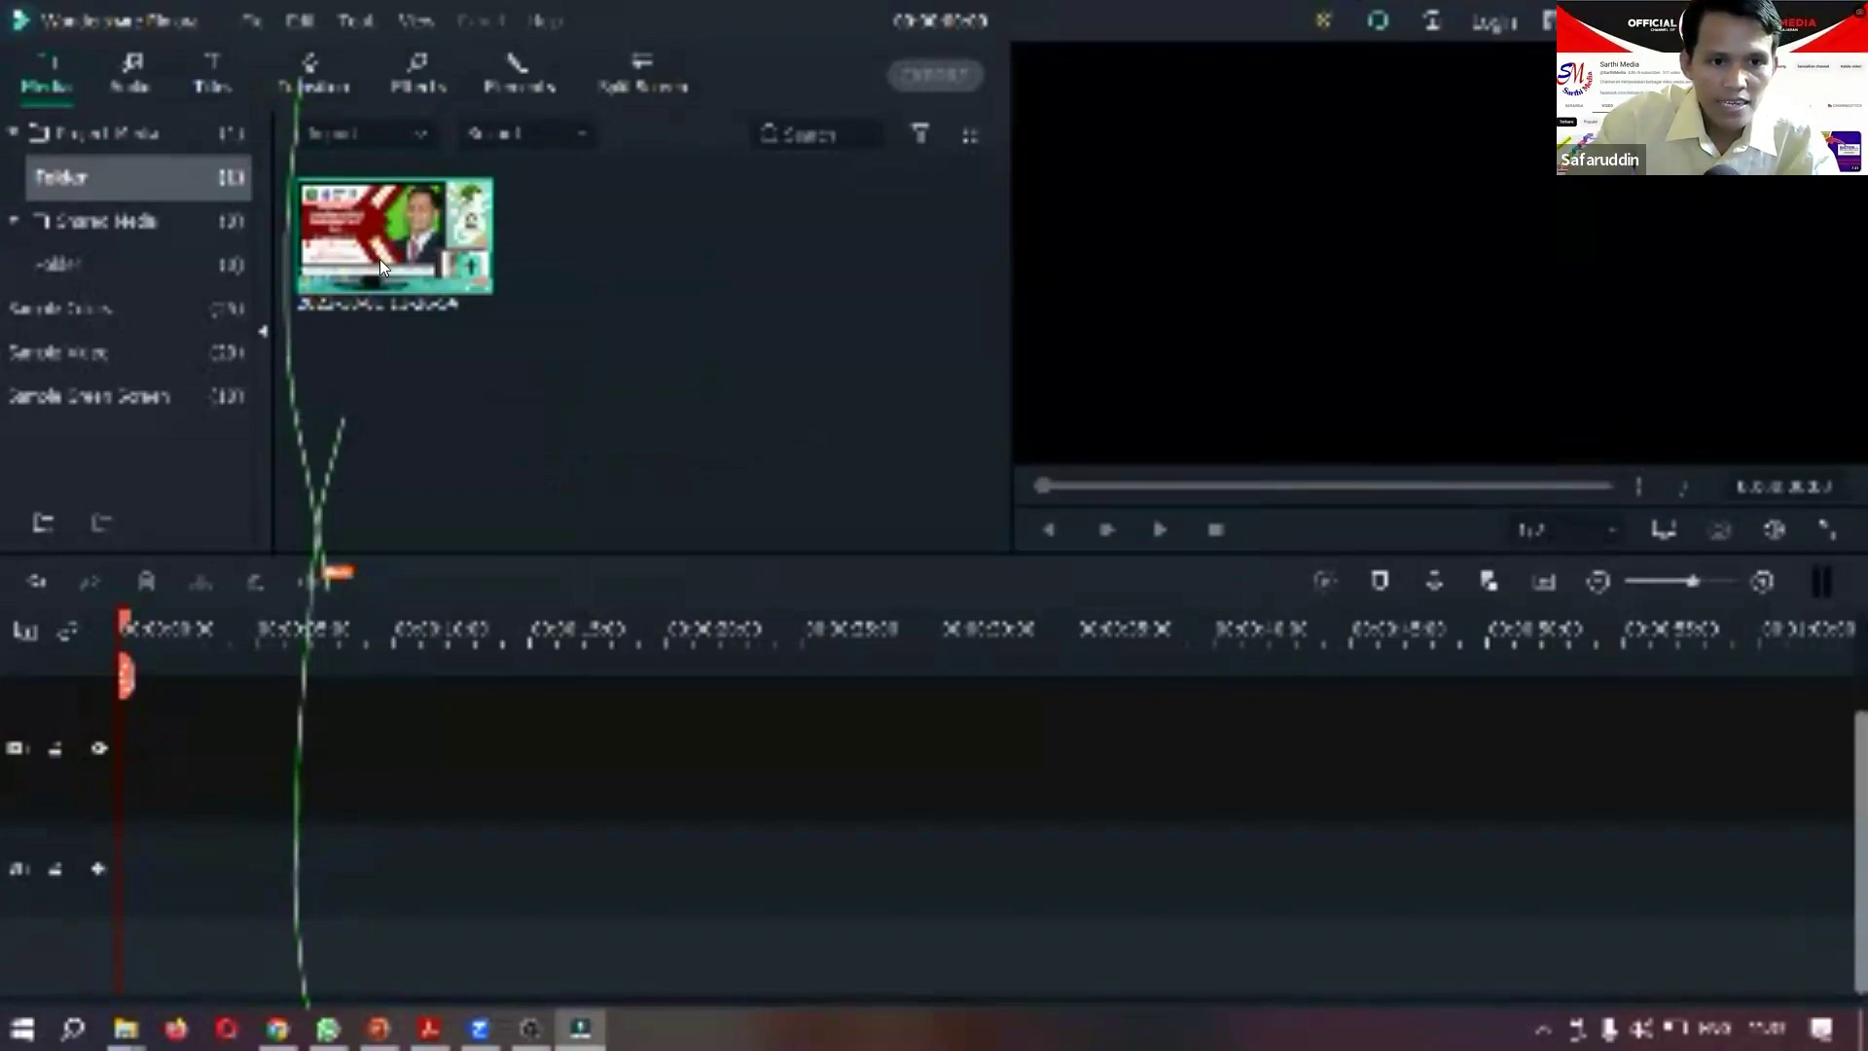
# Preview the imported recording at several points and pause it at about 41 seconds.
pyautogui.doubleClick(379, 259)
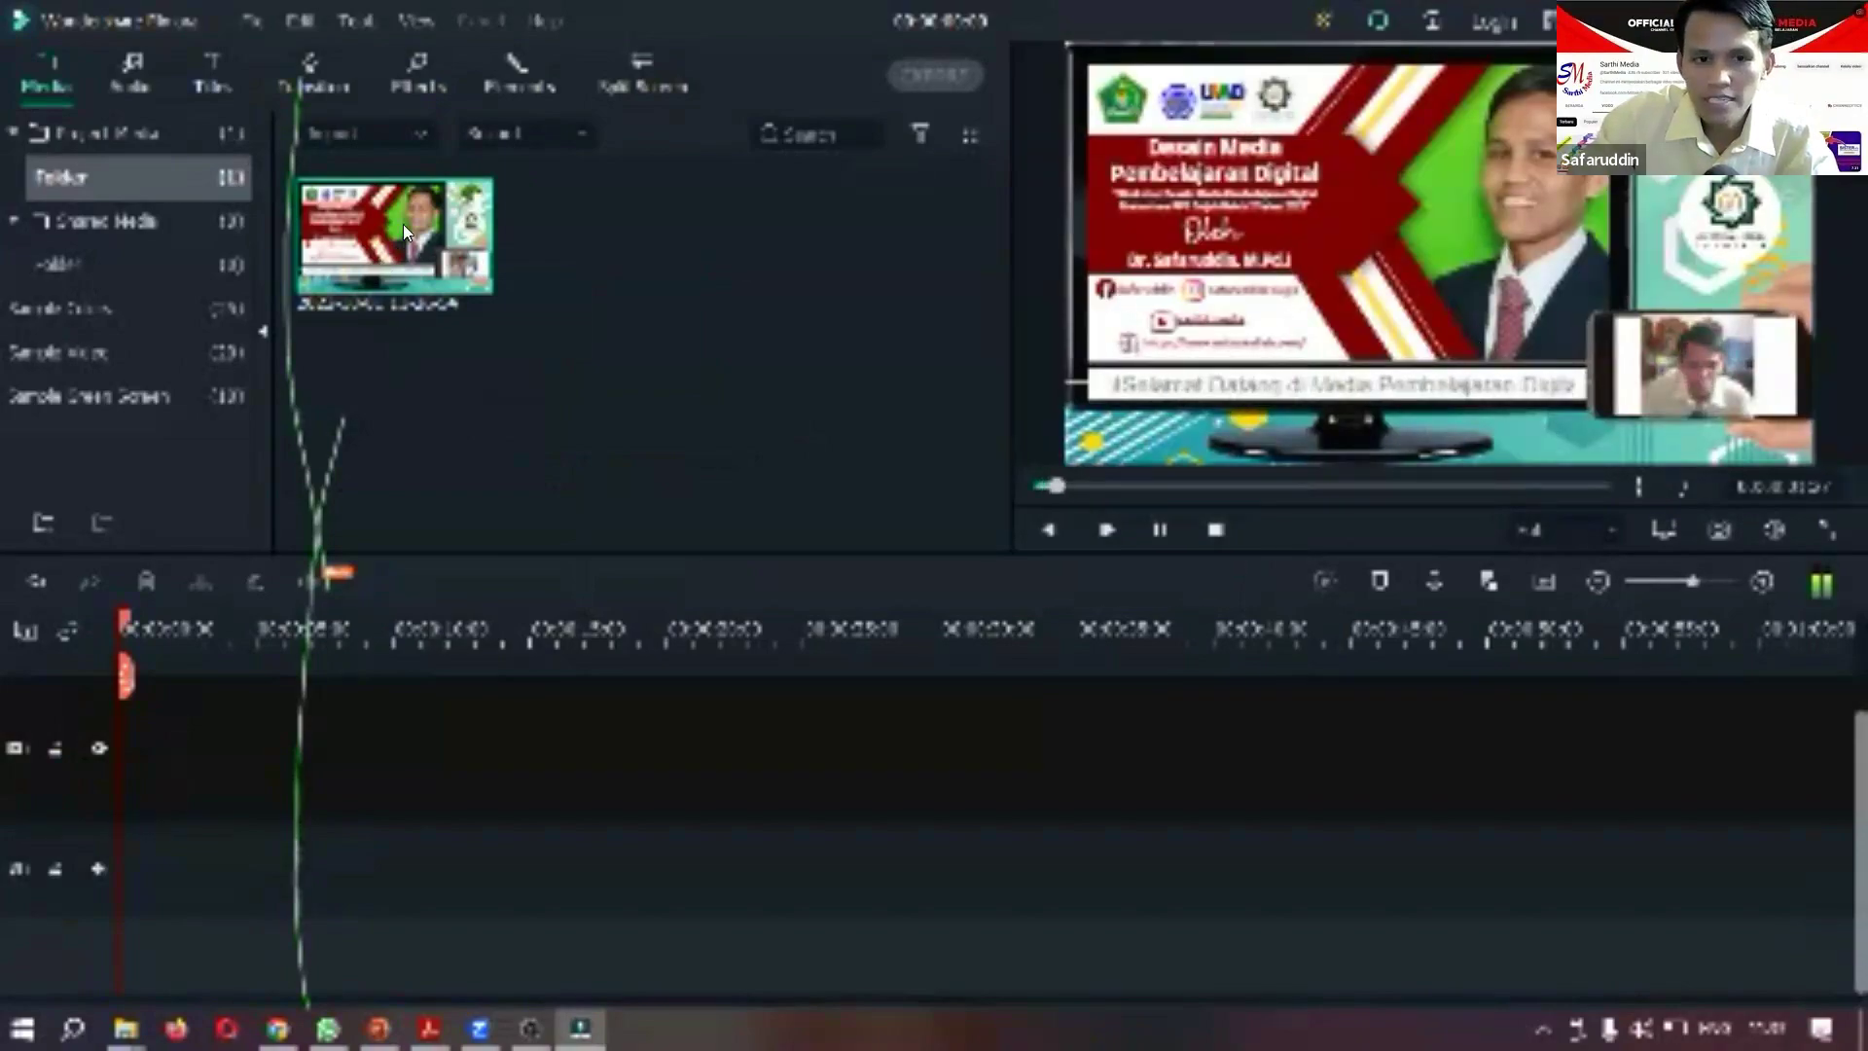
pyautogui.click(1162, 484)
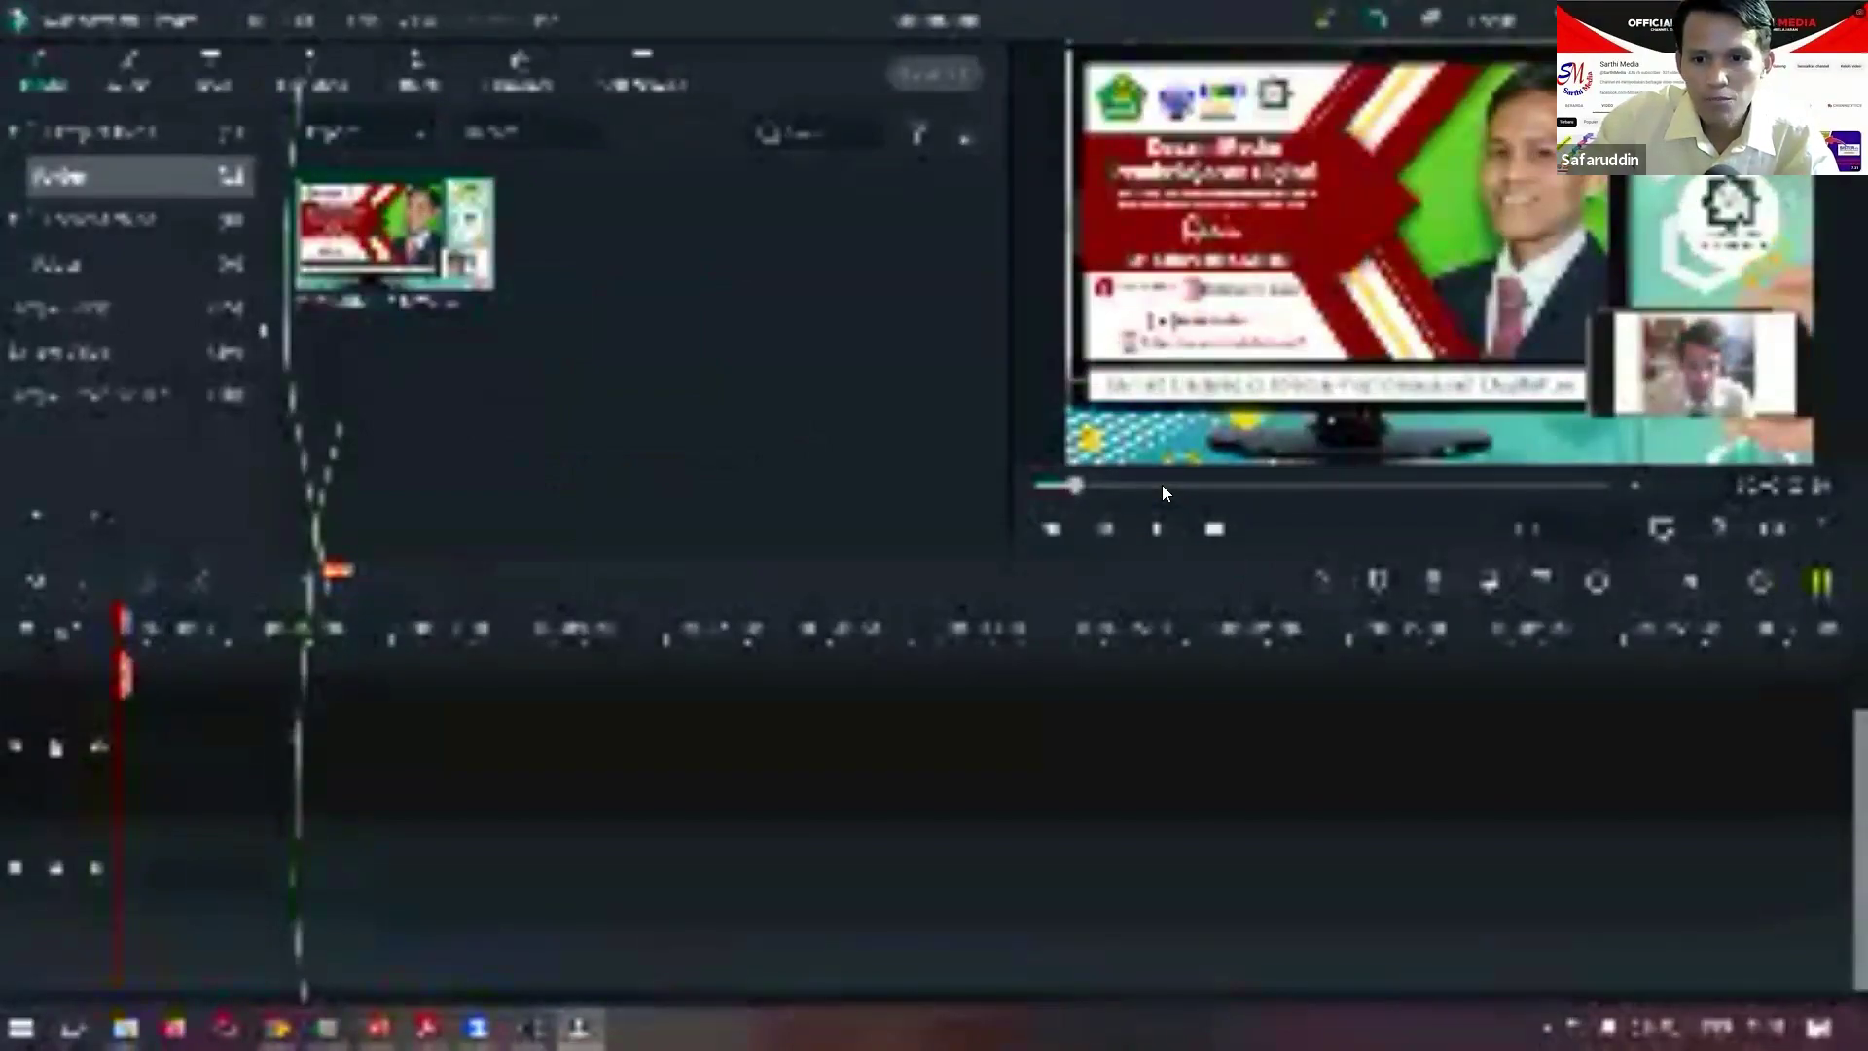
pyautogui.click(1345, 485)
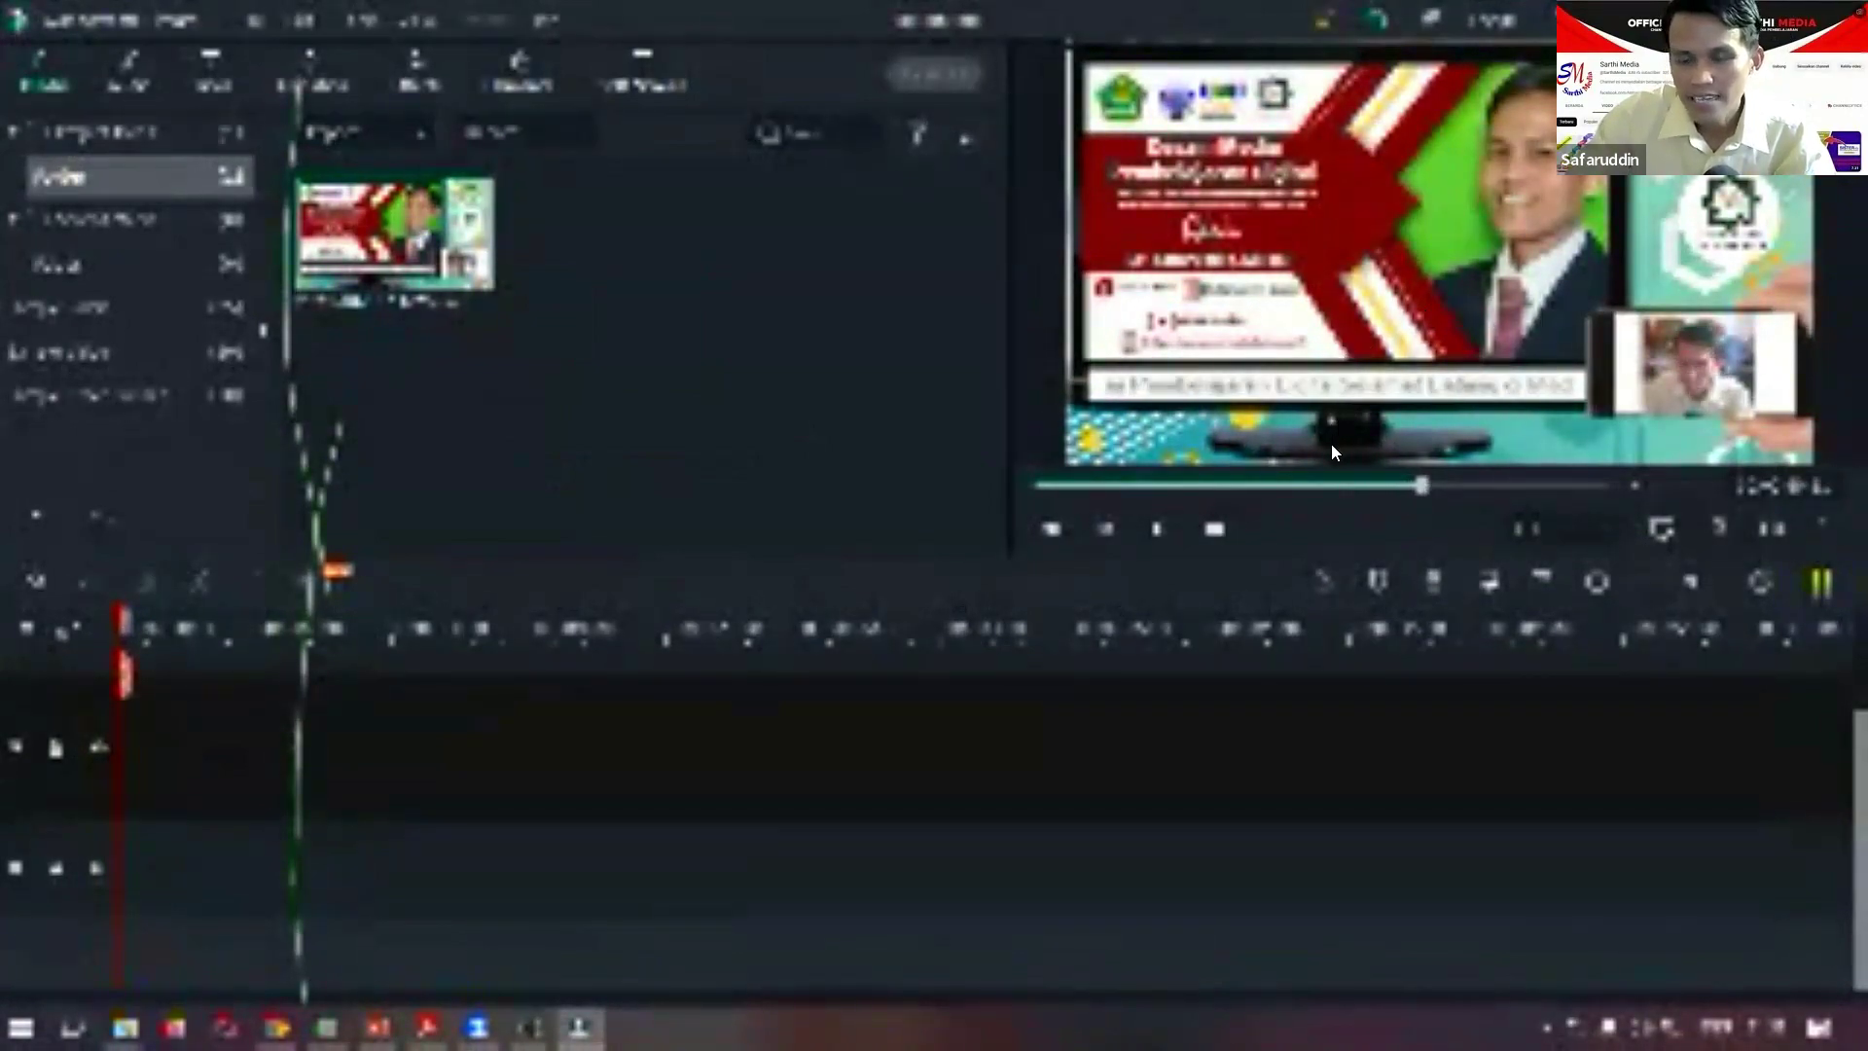
pyautogui.click(1151, 532)
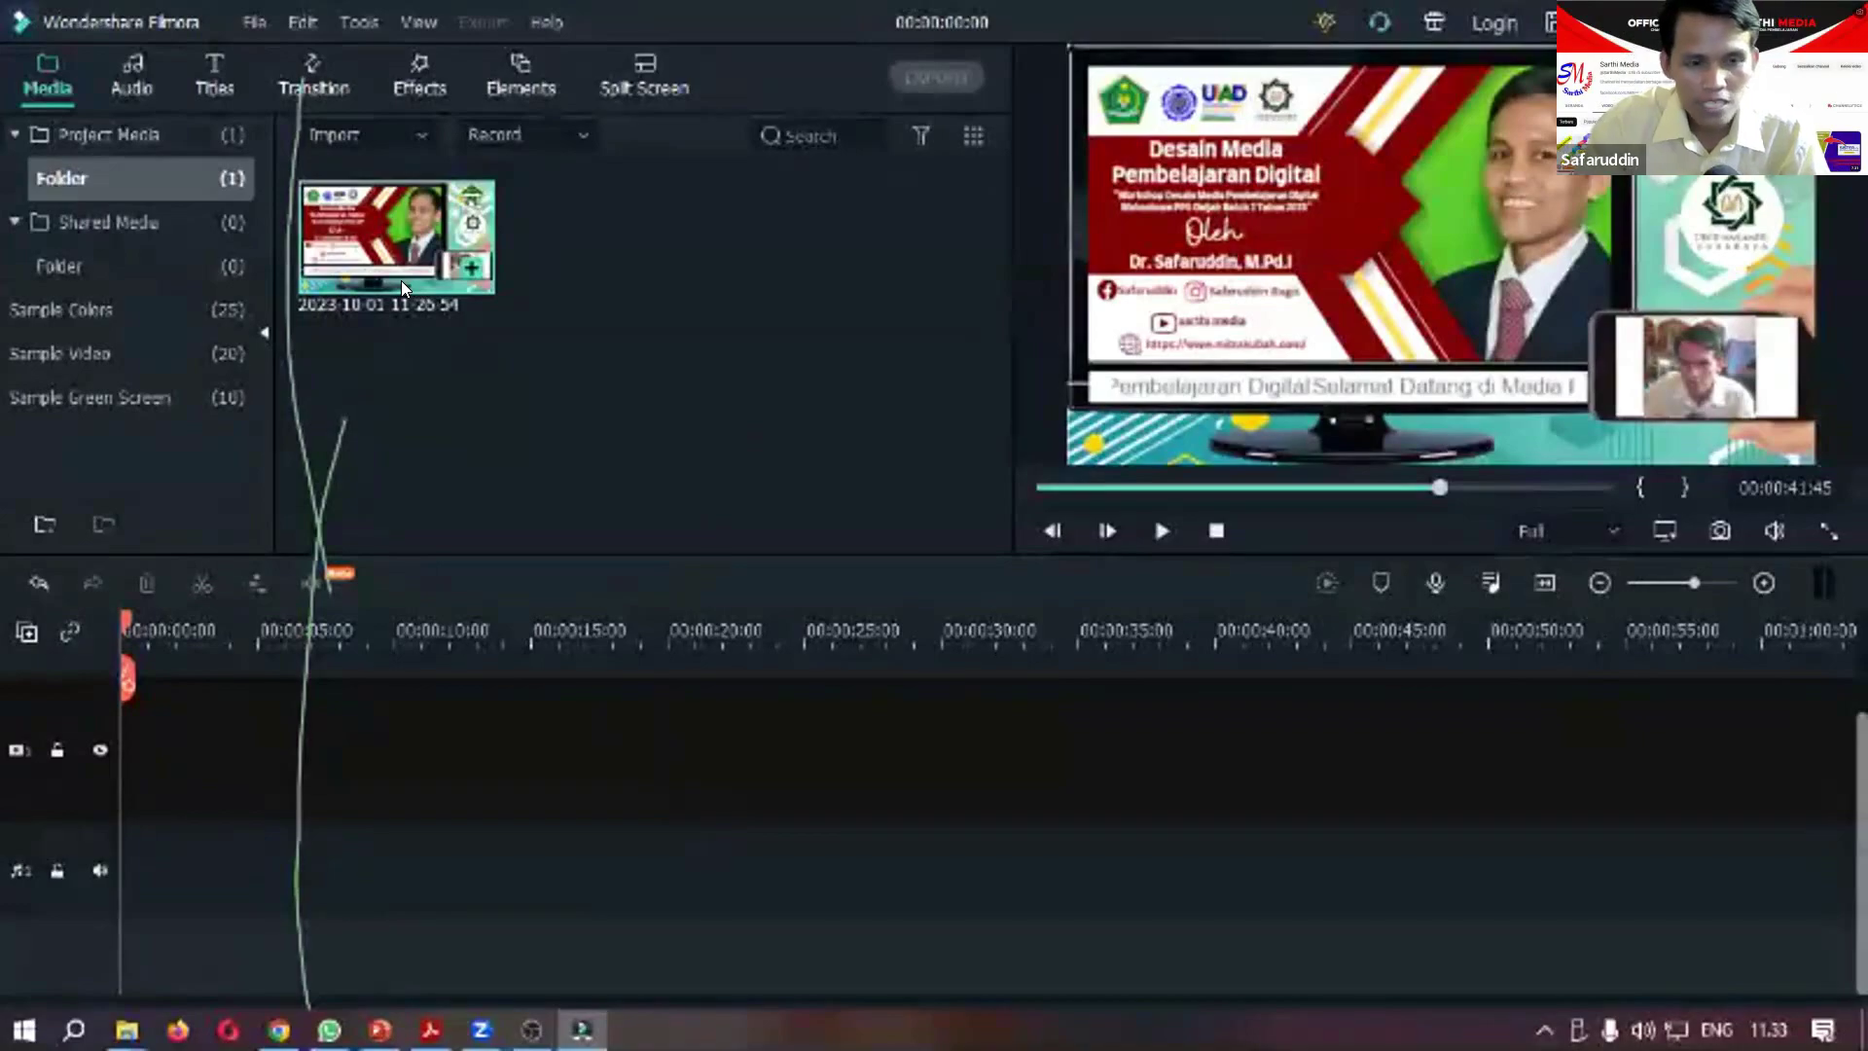
# Start another media import and browse to the Intro folder inside Sarthi Media on the DATA (E:) drive.
pyautogui.moveTo(402, 286)
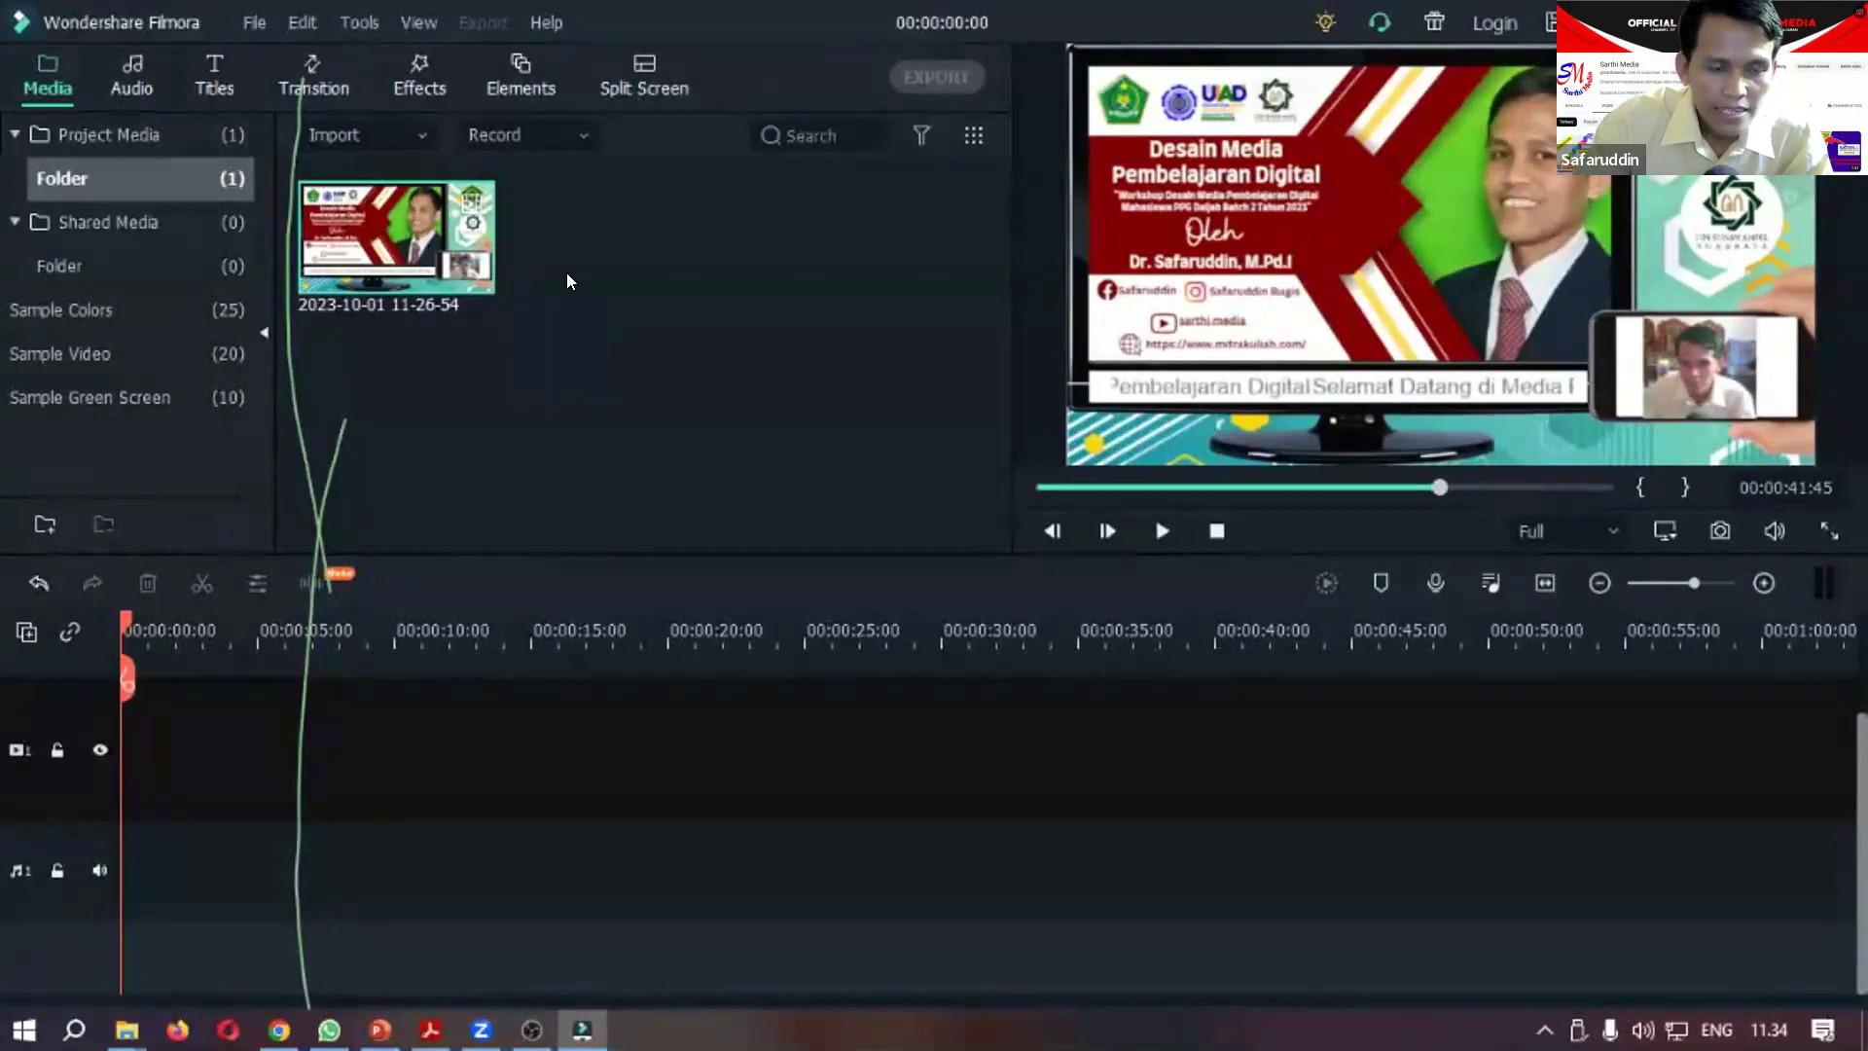
pyautogui.click(578, 336)
pyautogui.doubleClick(594, 362)
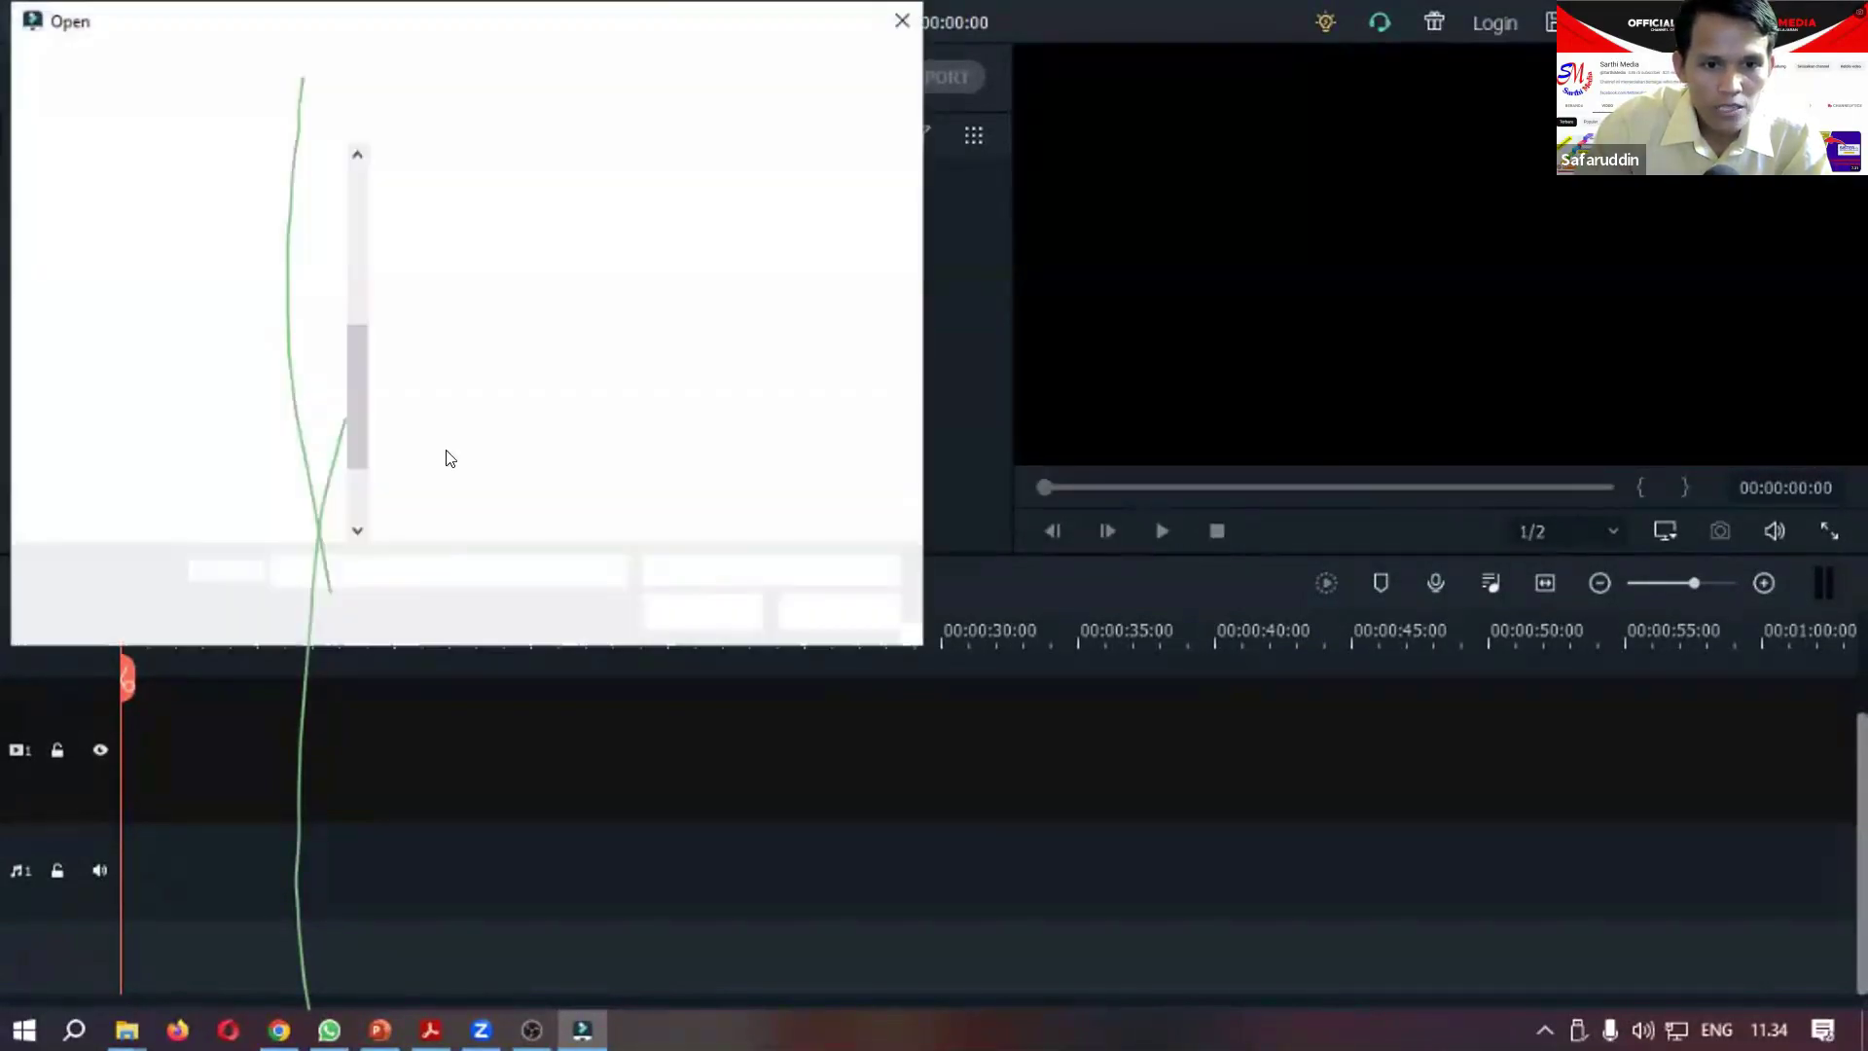
pyautogui.click(115, 352)
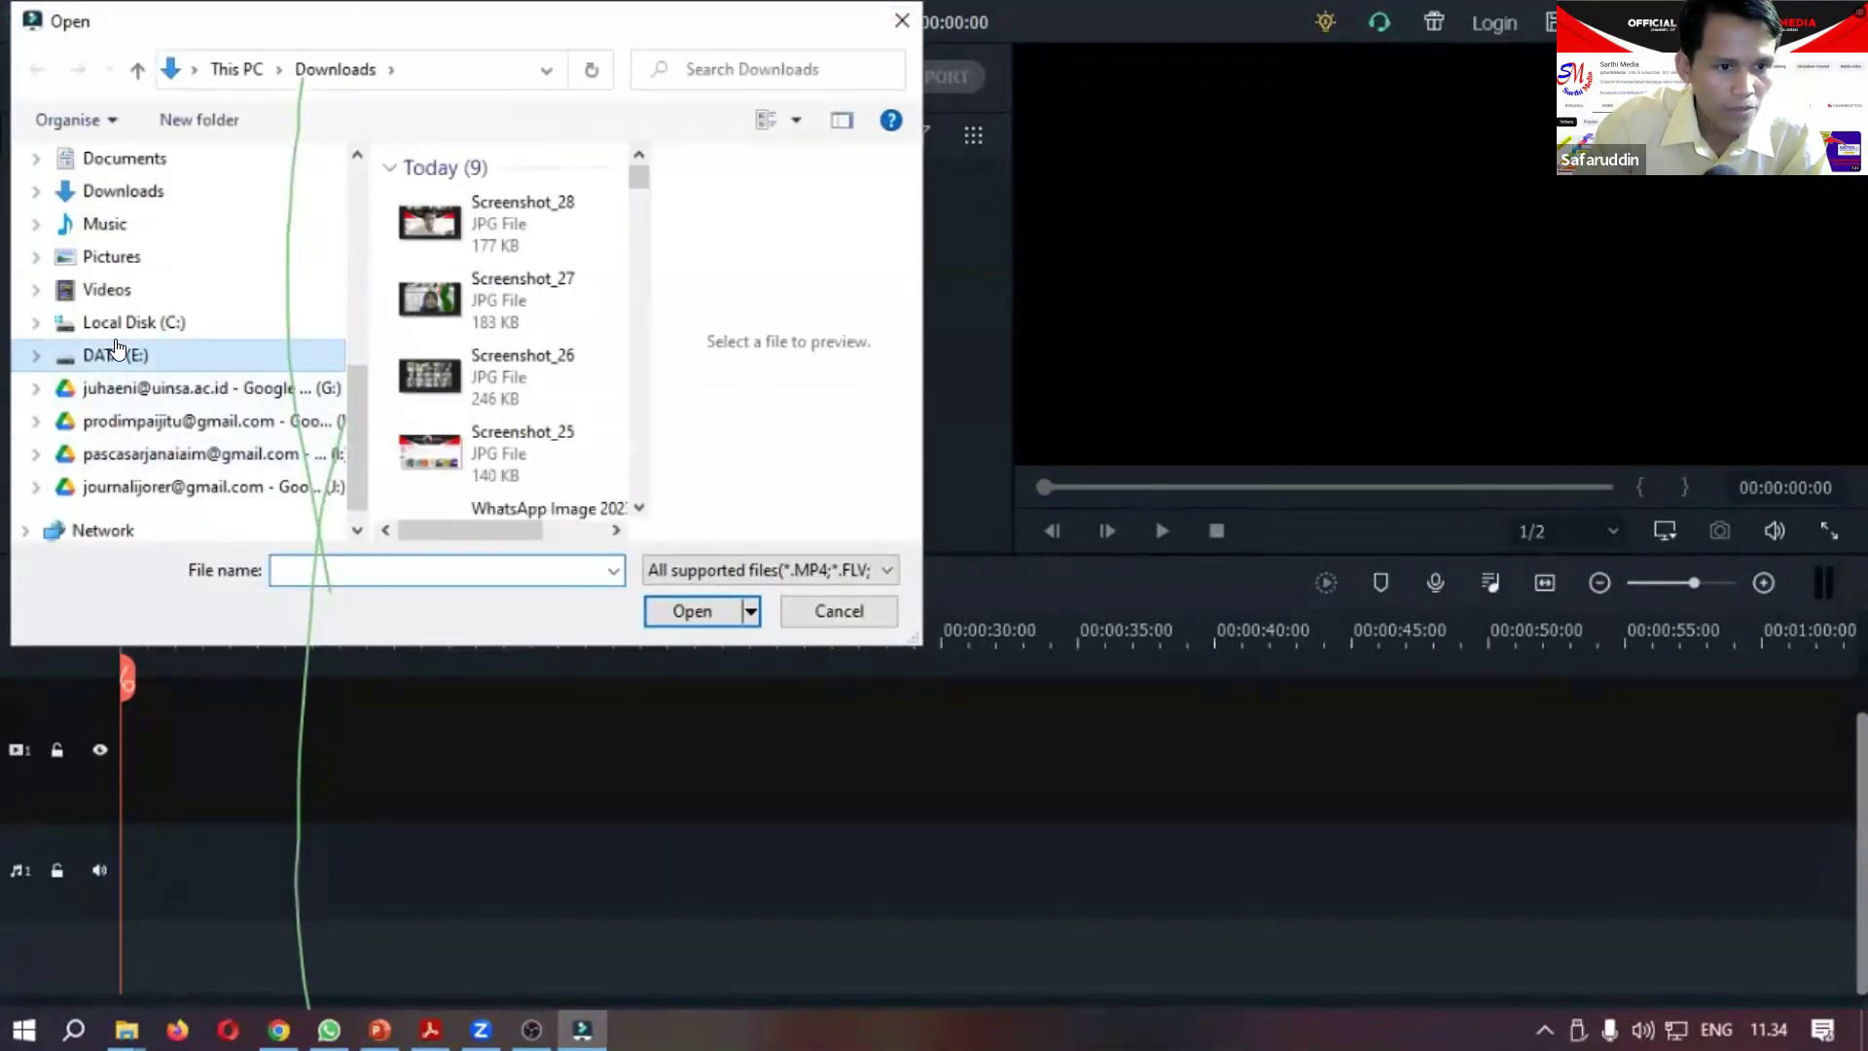
pyautogui.scroll(-10, 478, 431)
pyautogui.scroll(-8, 478, 431)
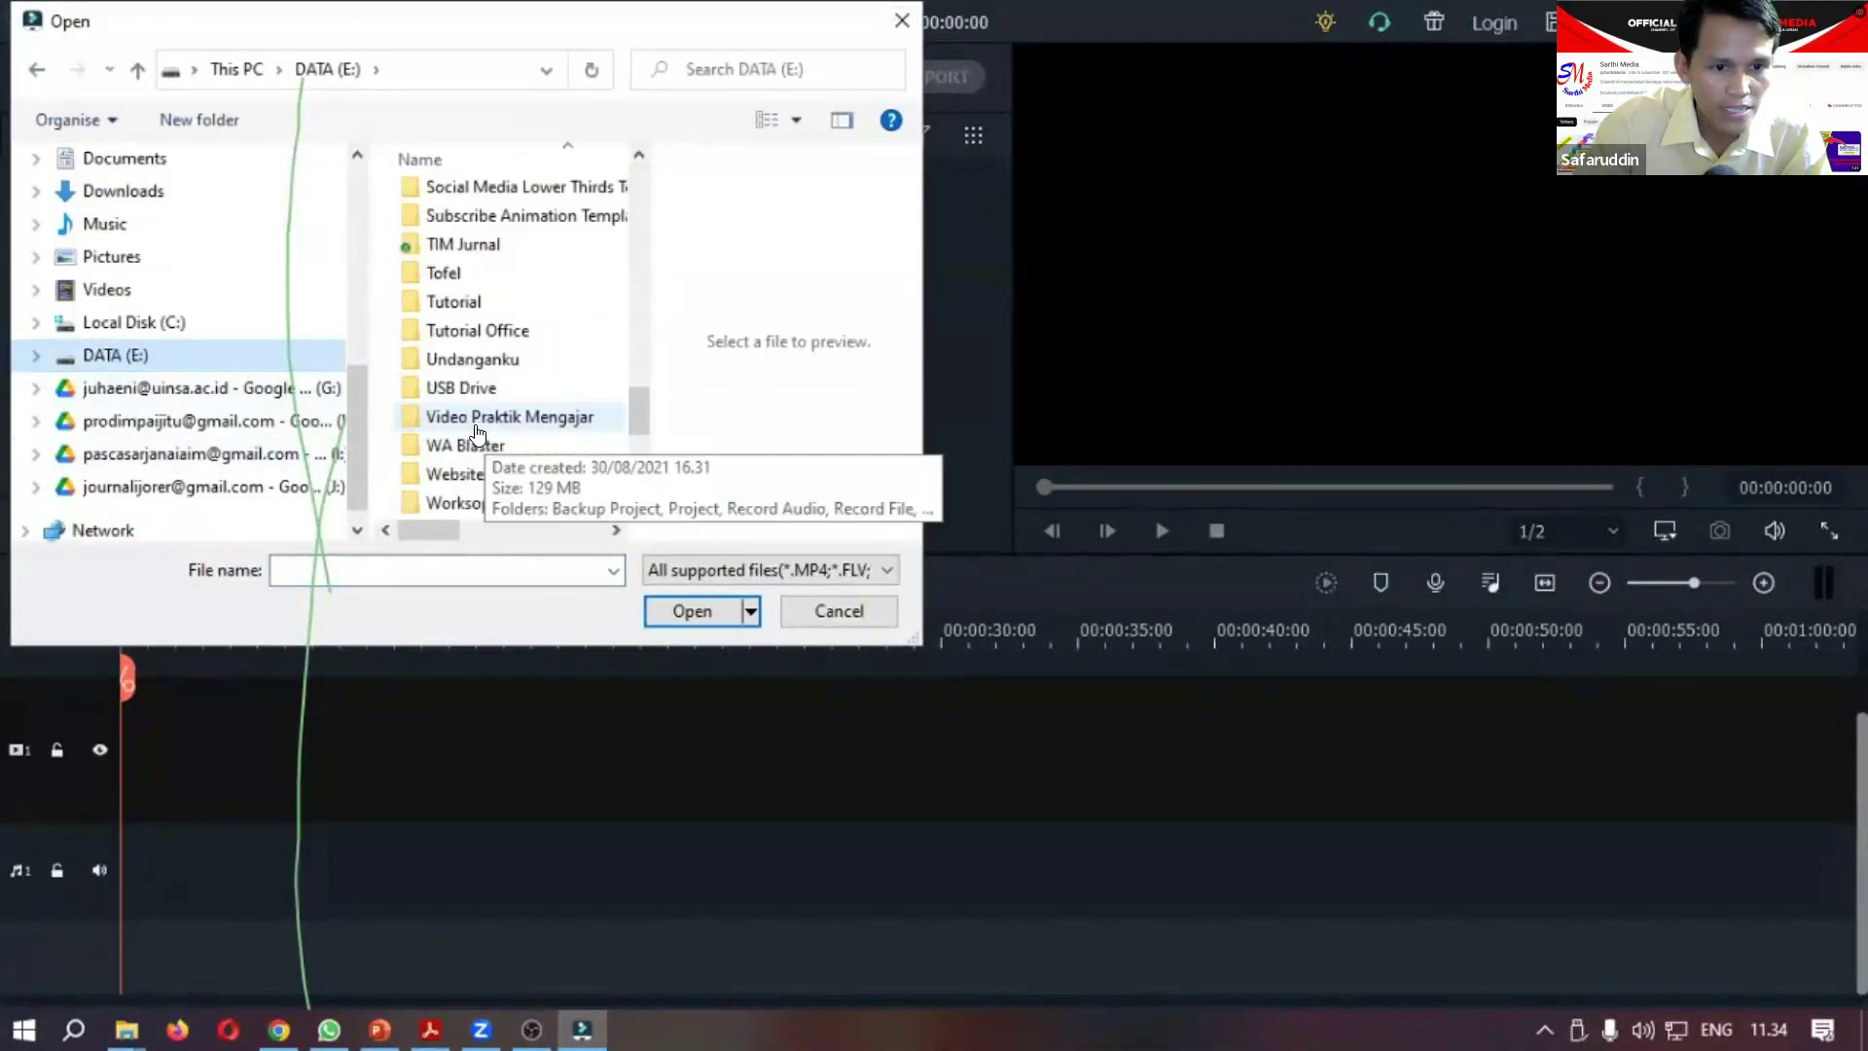
pyautogui.scroll(3, 498, 360)
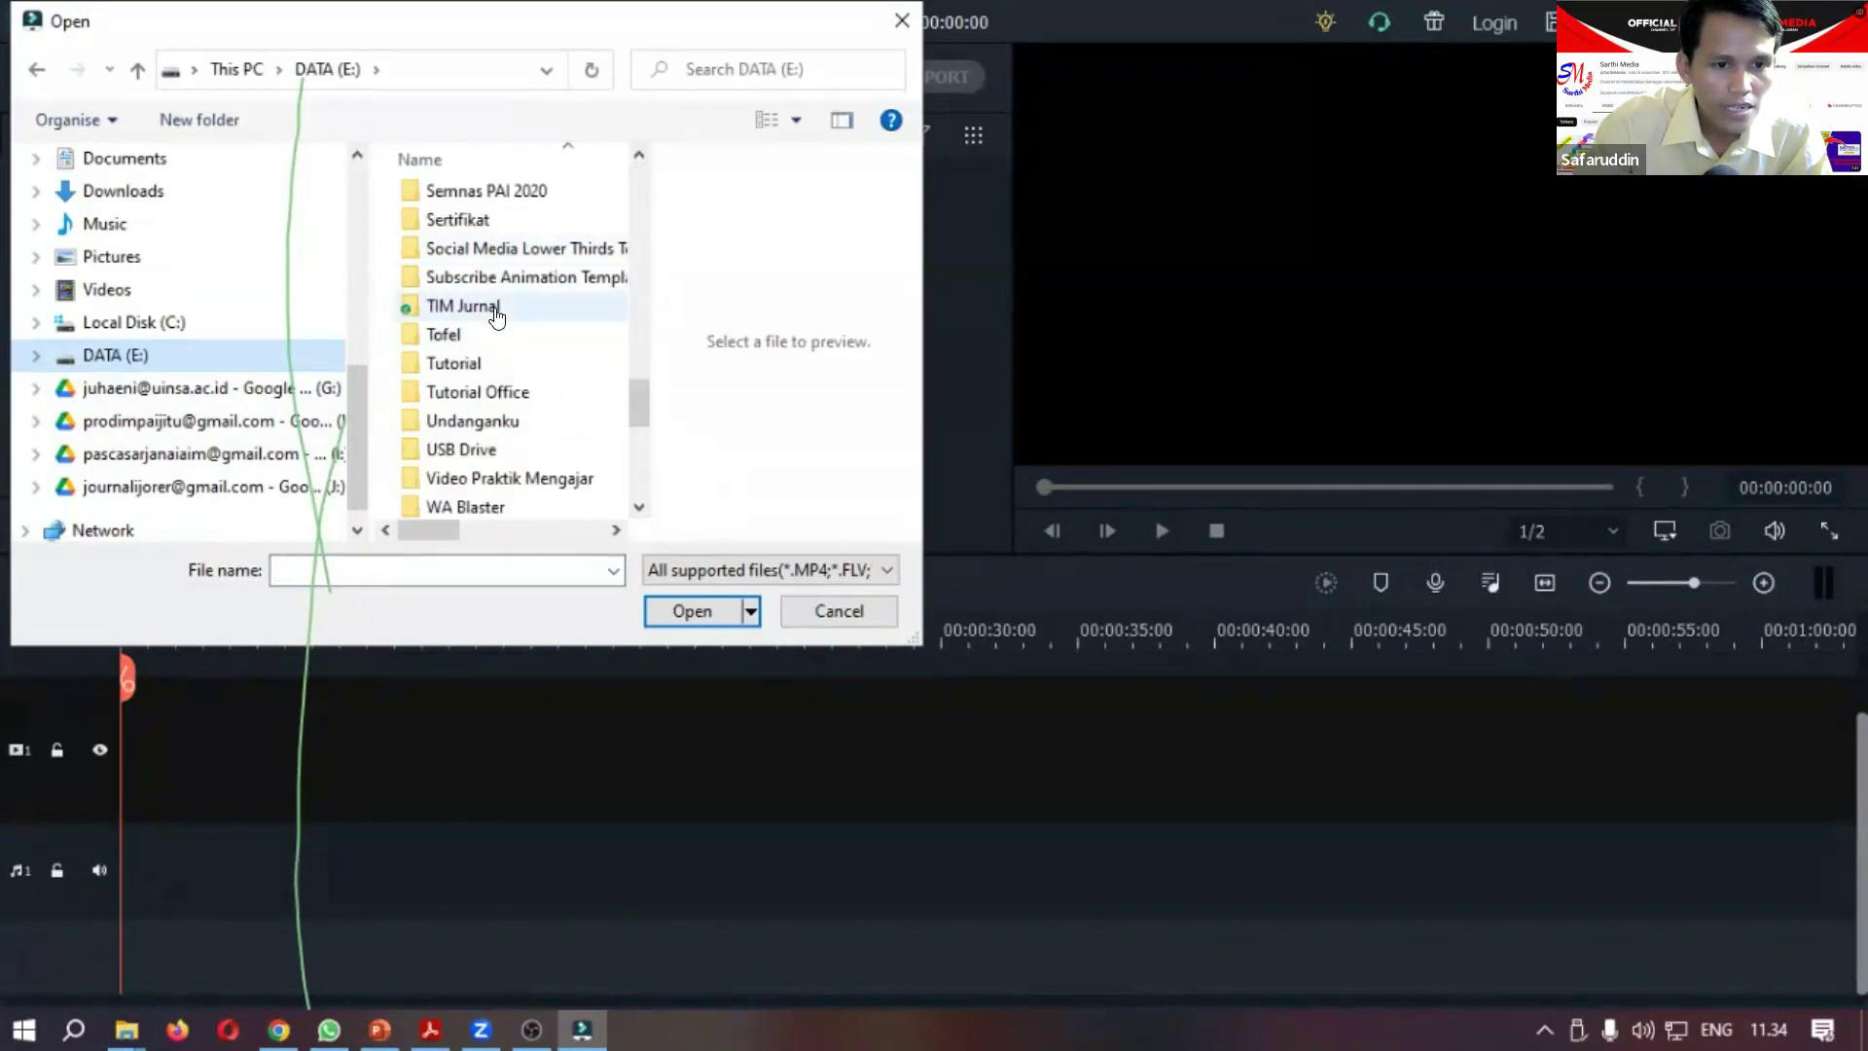
pyautogui.scroll(2, 496, 314)
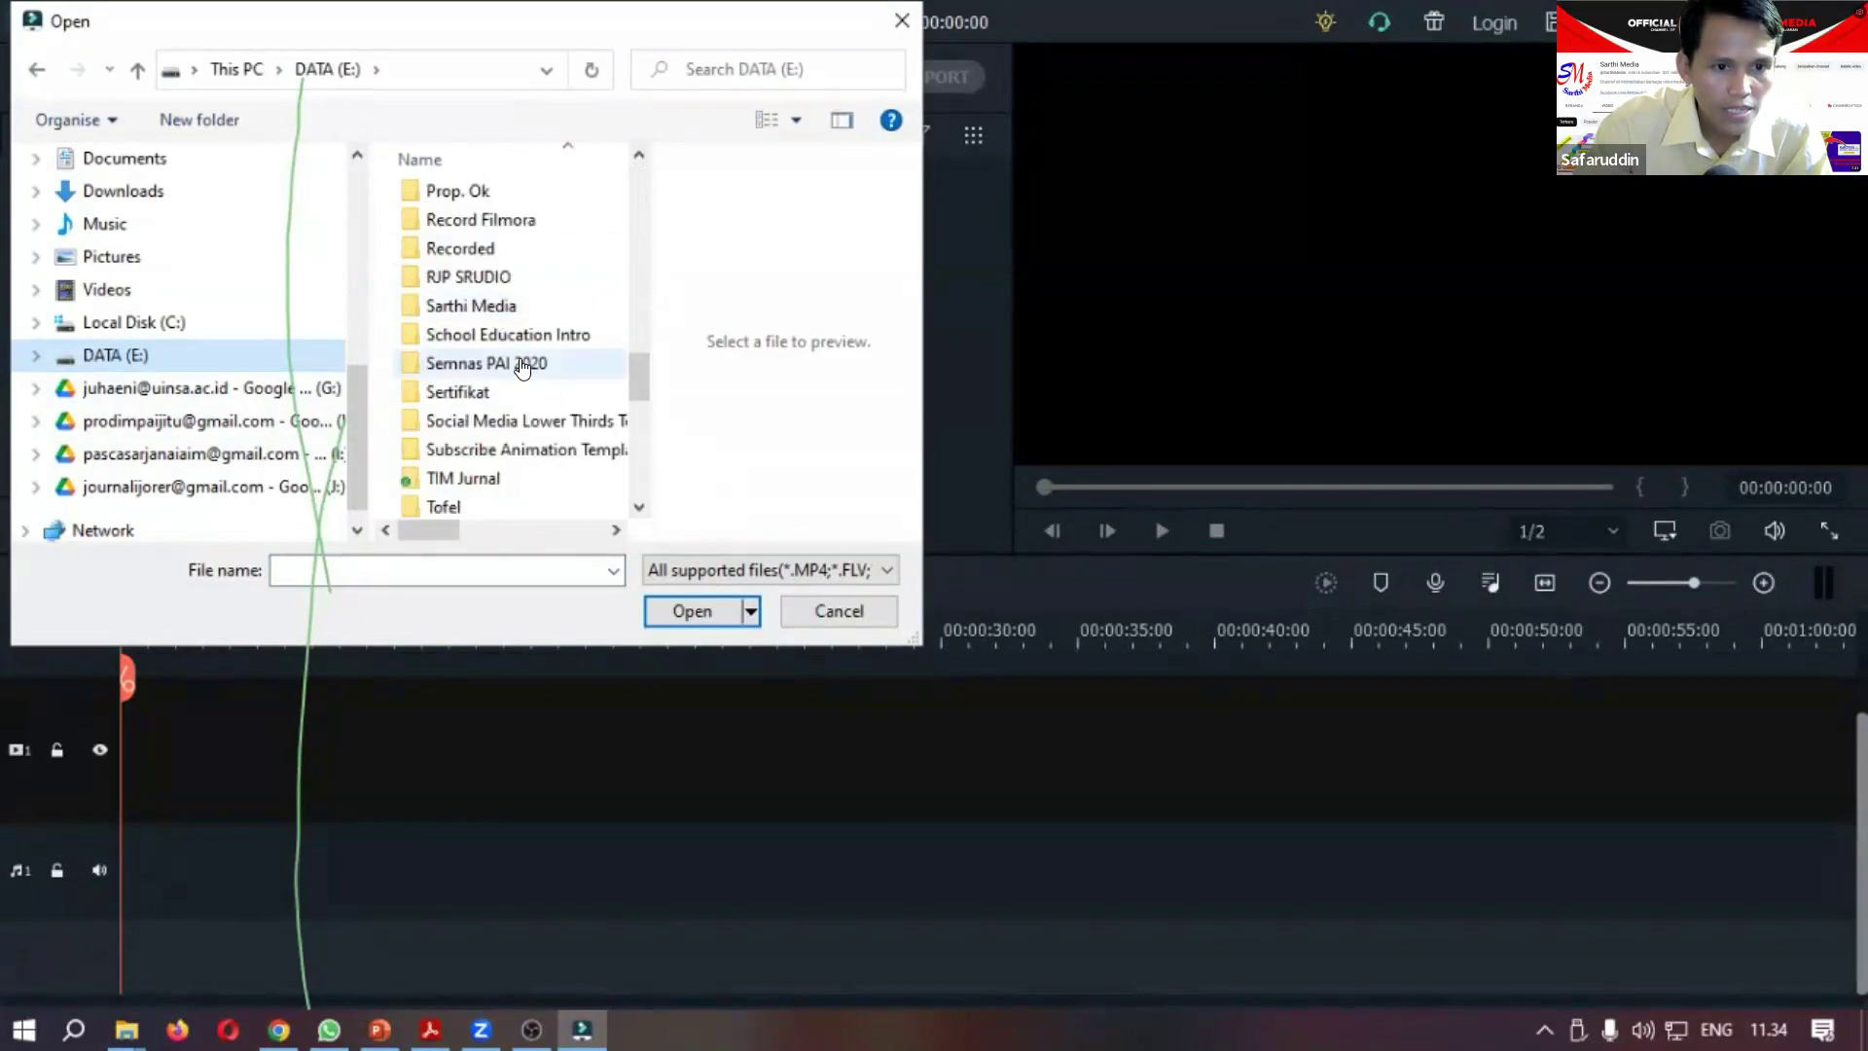
pyautogui.doubleClick(504, 307)
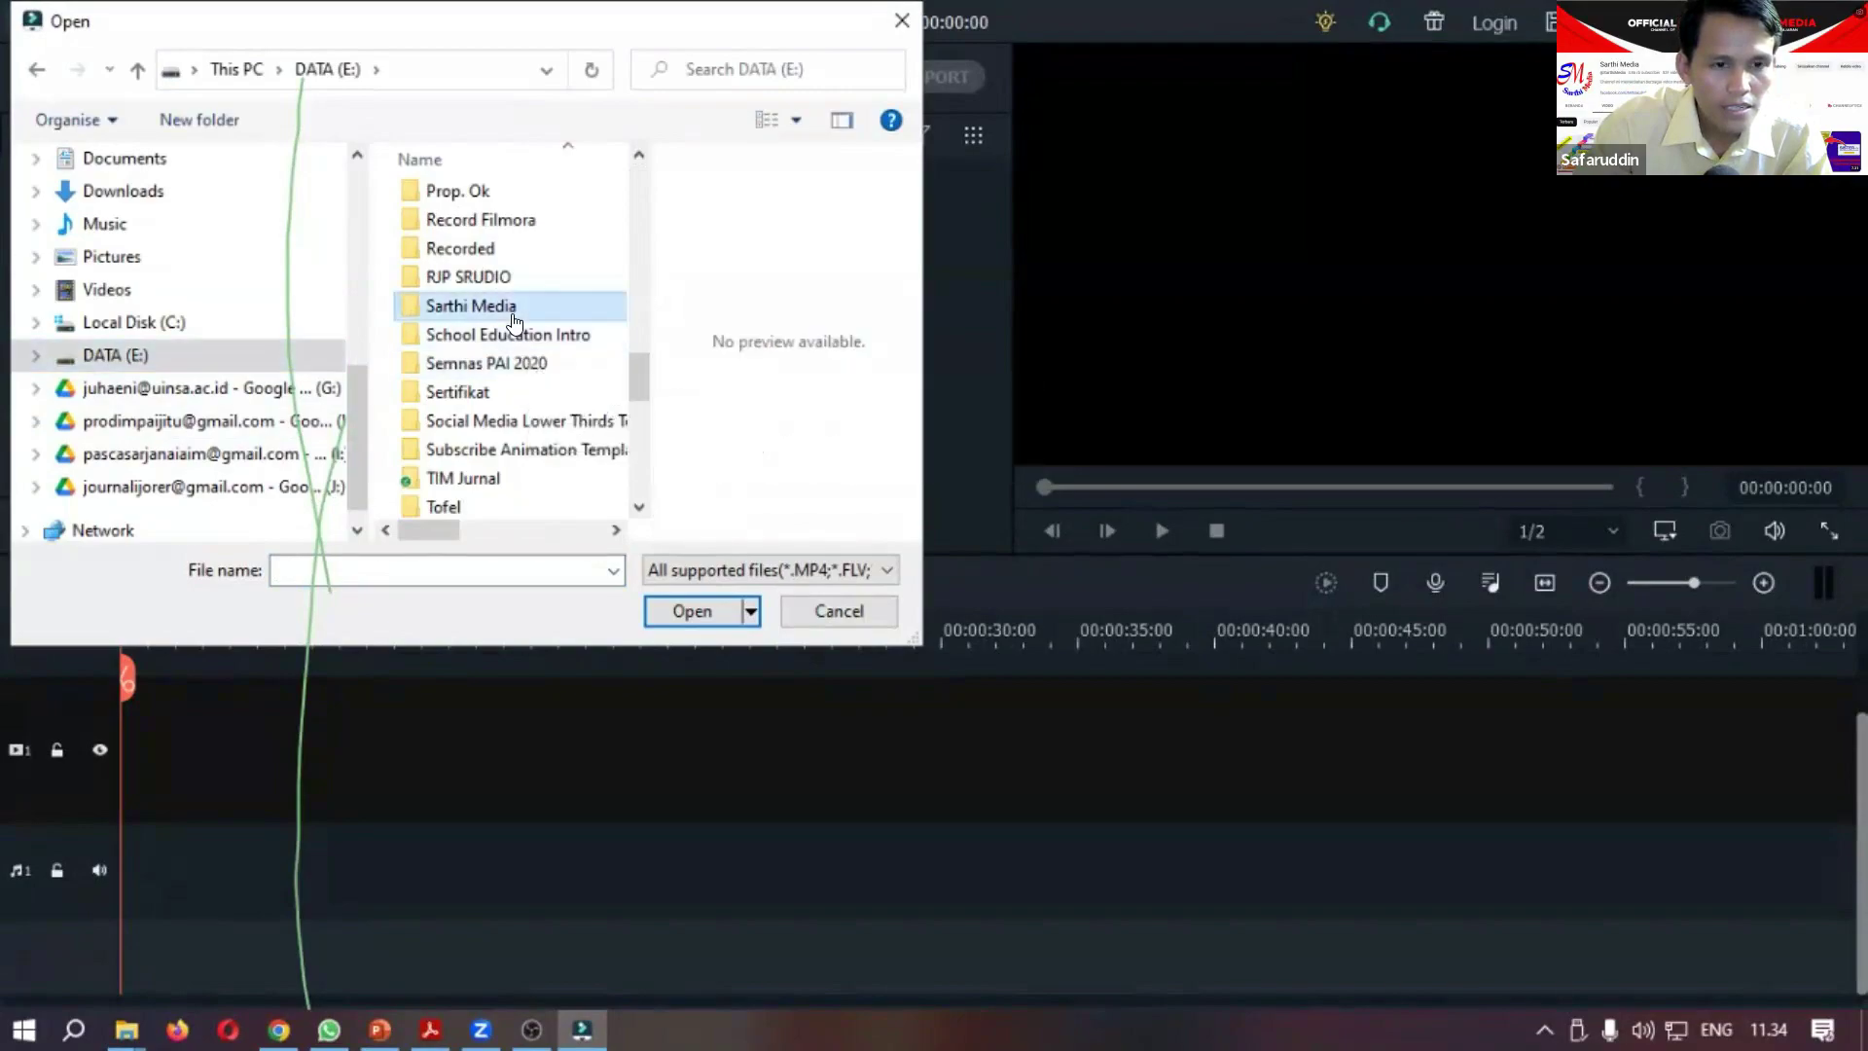
pyautogui.scroll(-2, 496, 423)
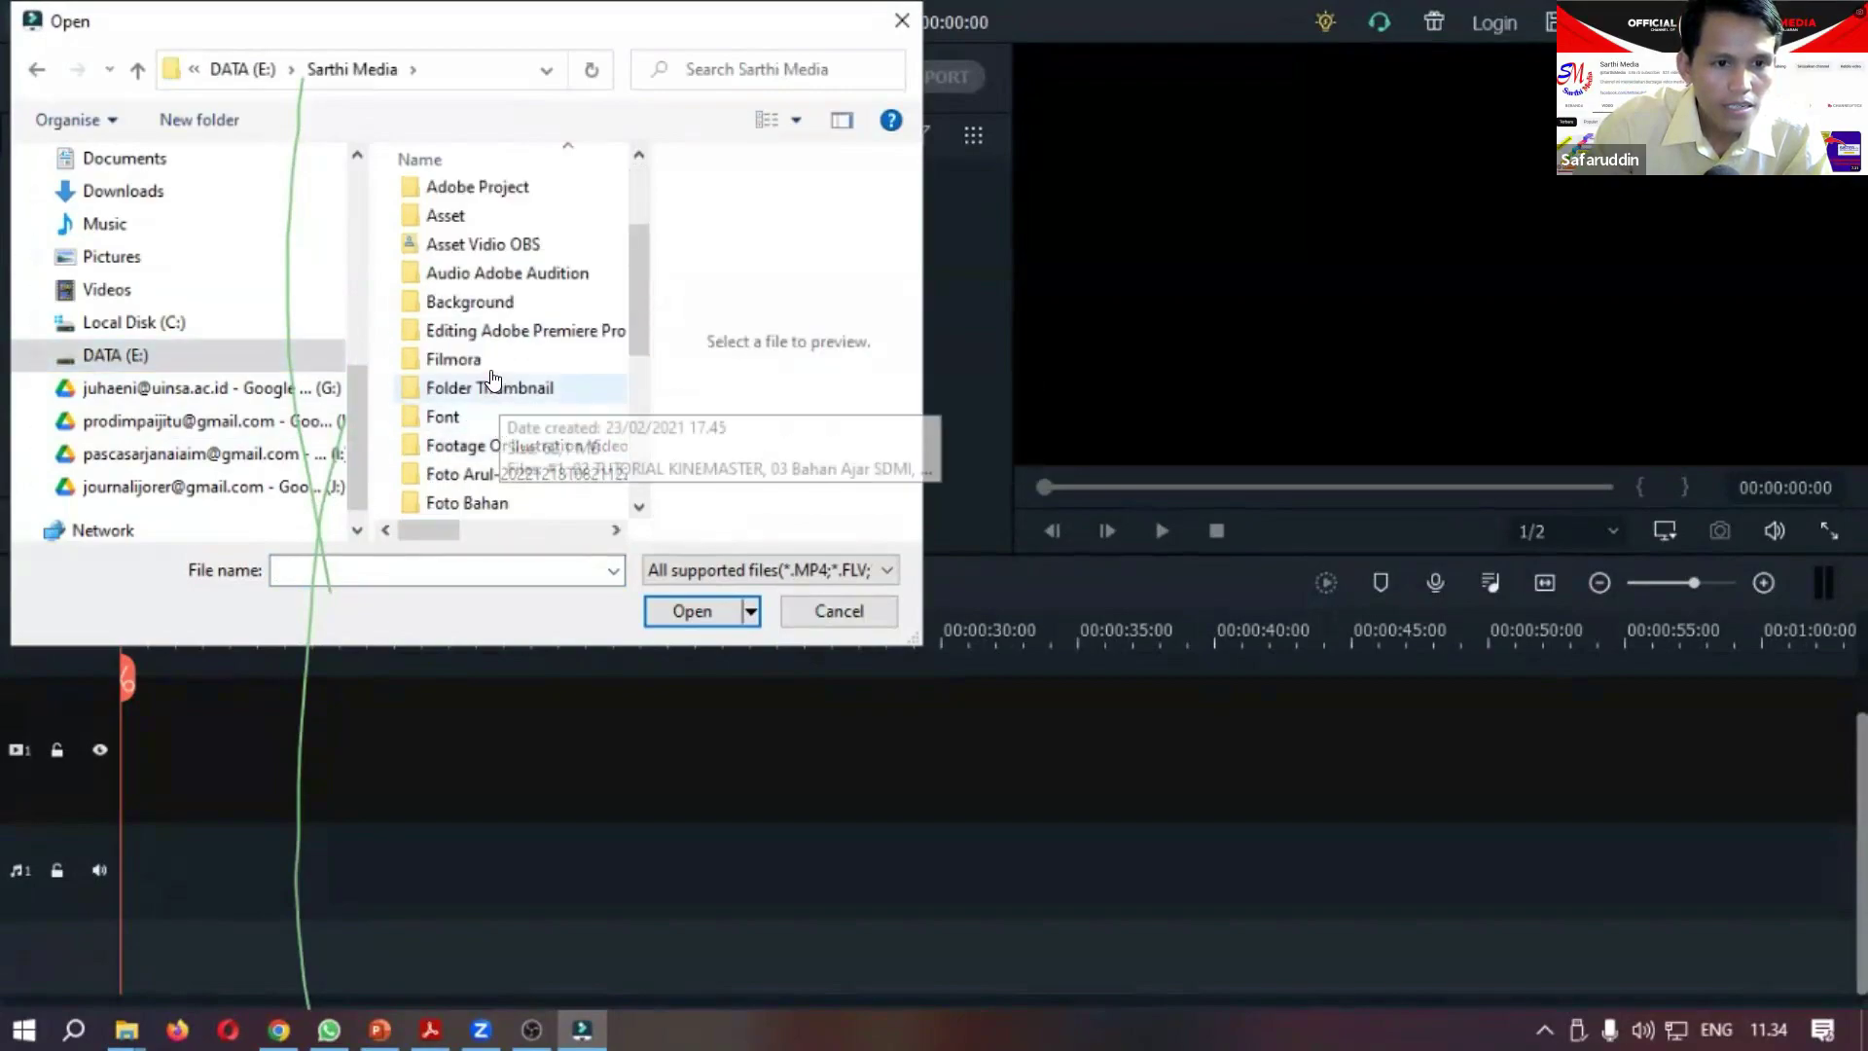
pyautogui.scroll(-2, 493, 413)
pyautogui.scroll(-1, 493, 413)
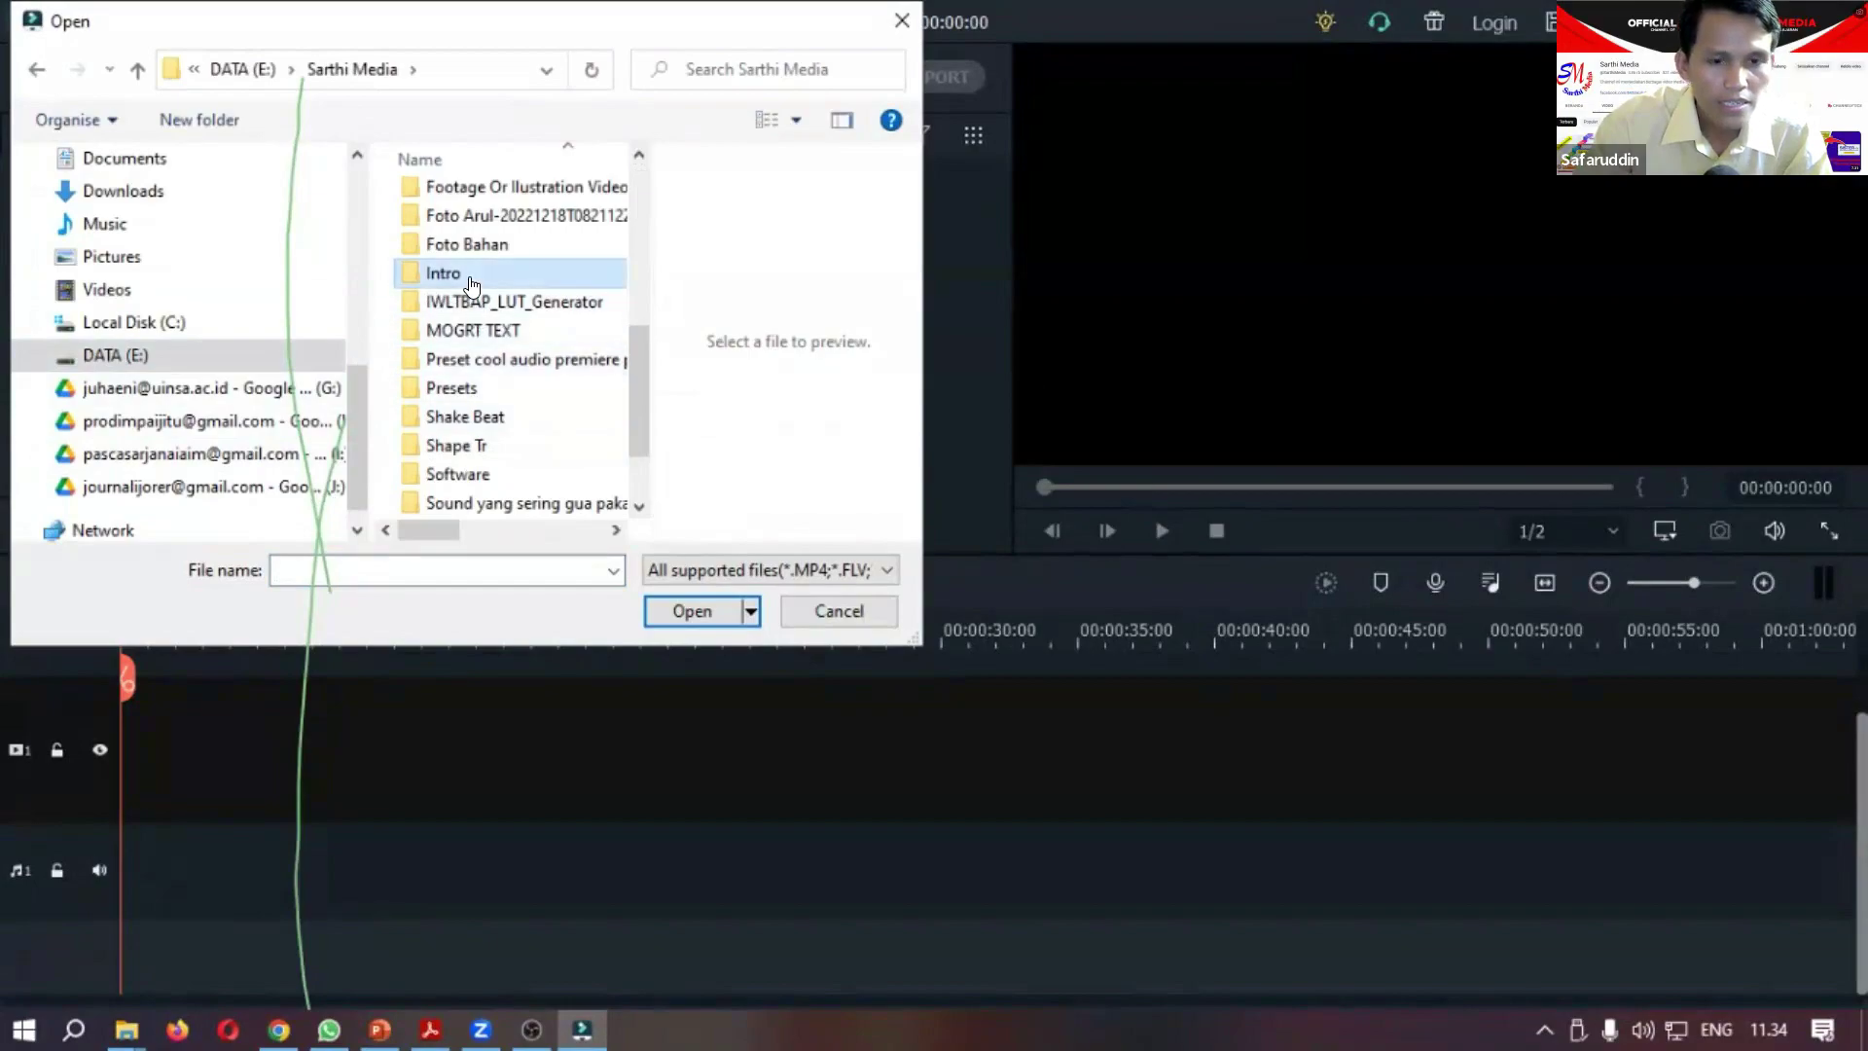
pyautogui.doubleClick(467, 276)
# Import the clips Youtube Intro Sarthi Media Remake and YouTube End Screen 02 together into the project media.
pyautogui.scroll(-3, 554, 446)
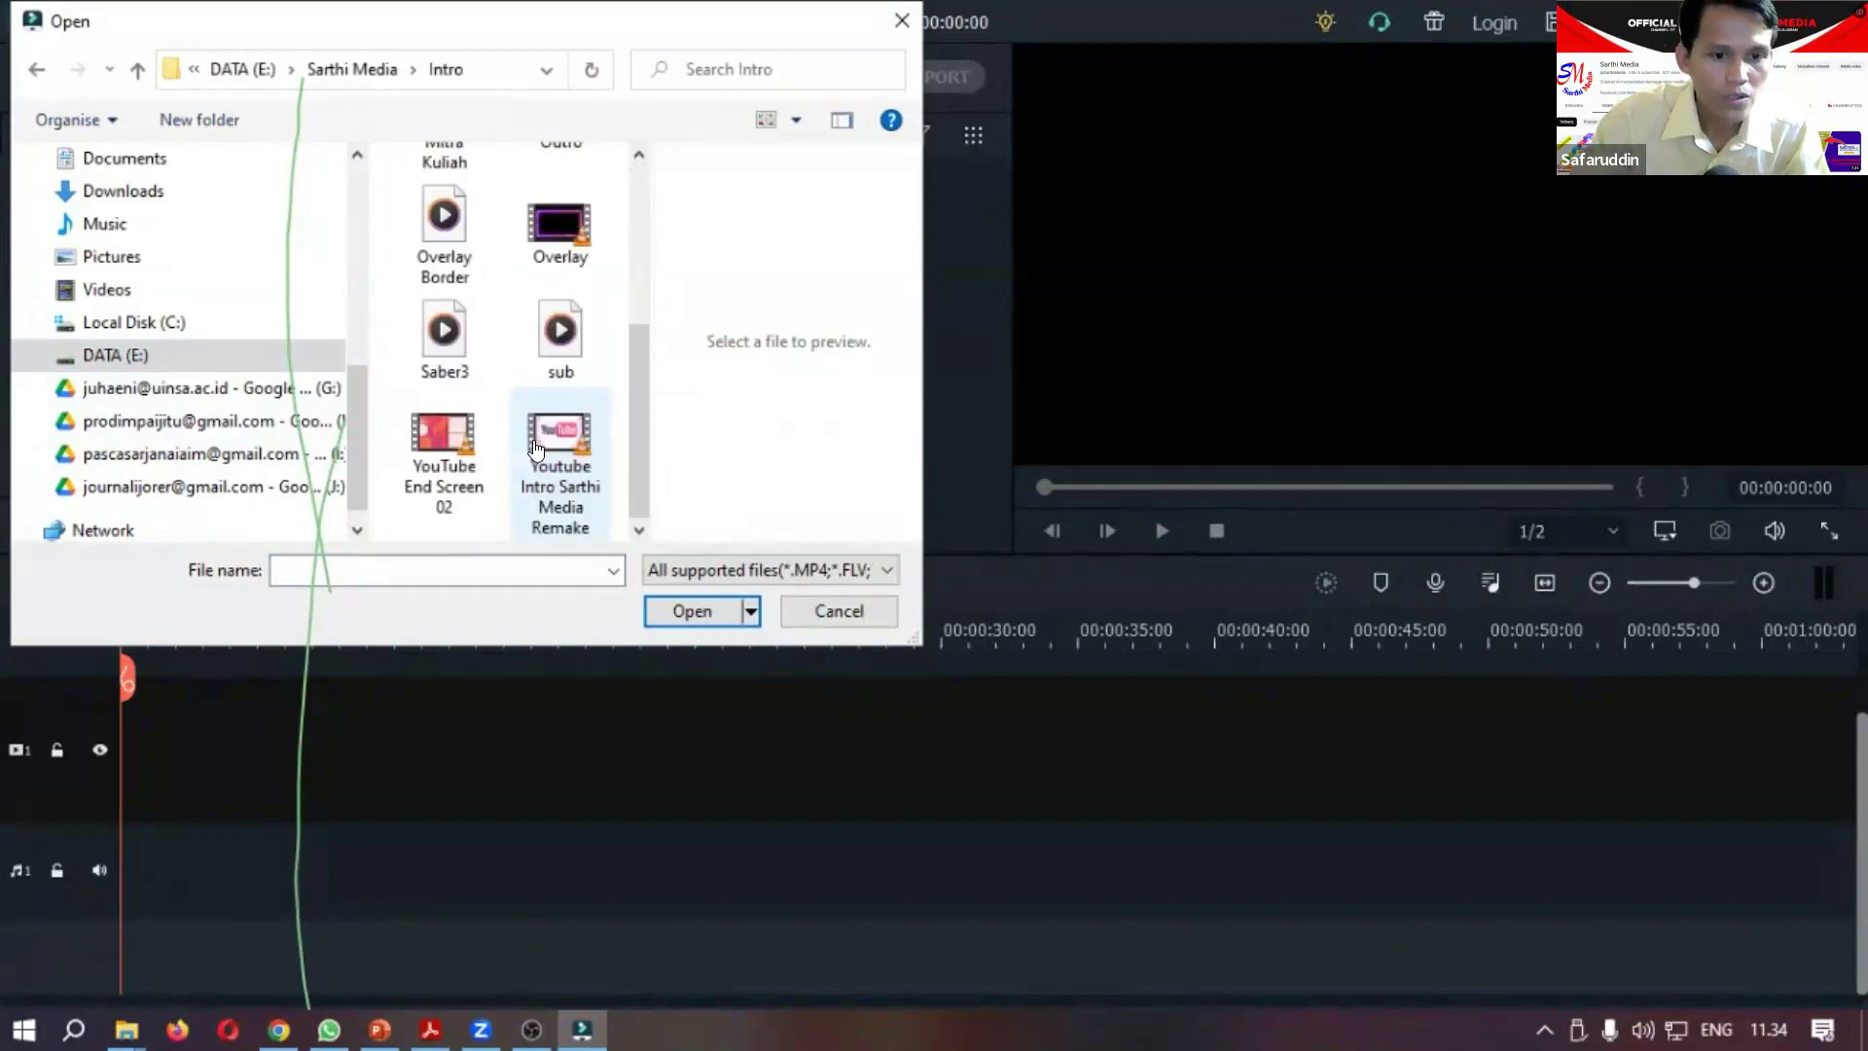
pyautogui.click(558, 455)
pyautogui.keyDown('ctrl'); pyautogui.click(469, 463); pyautogui.keyUp('ctrl')
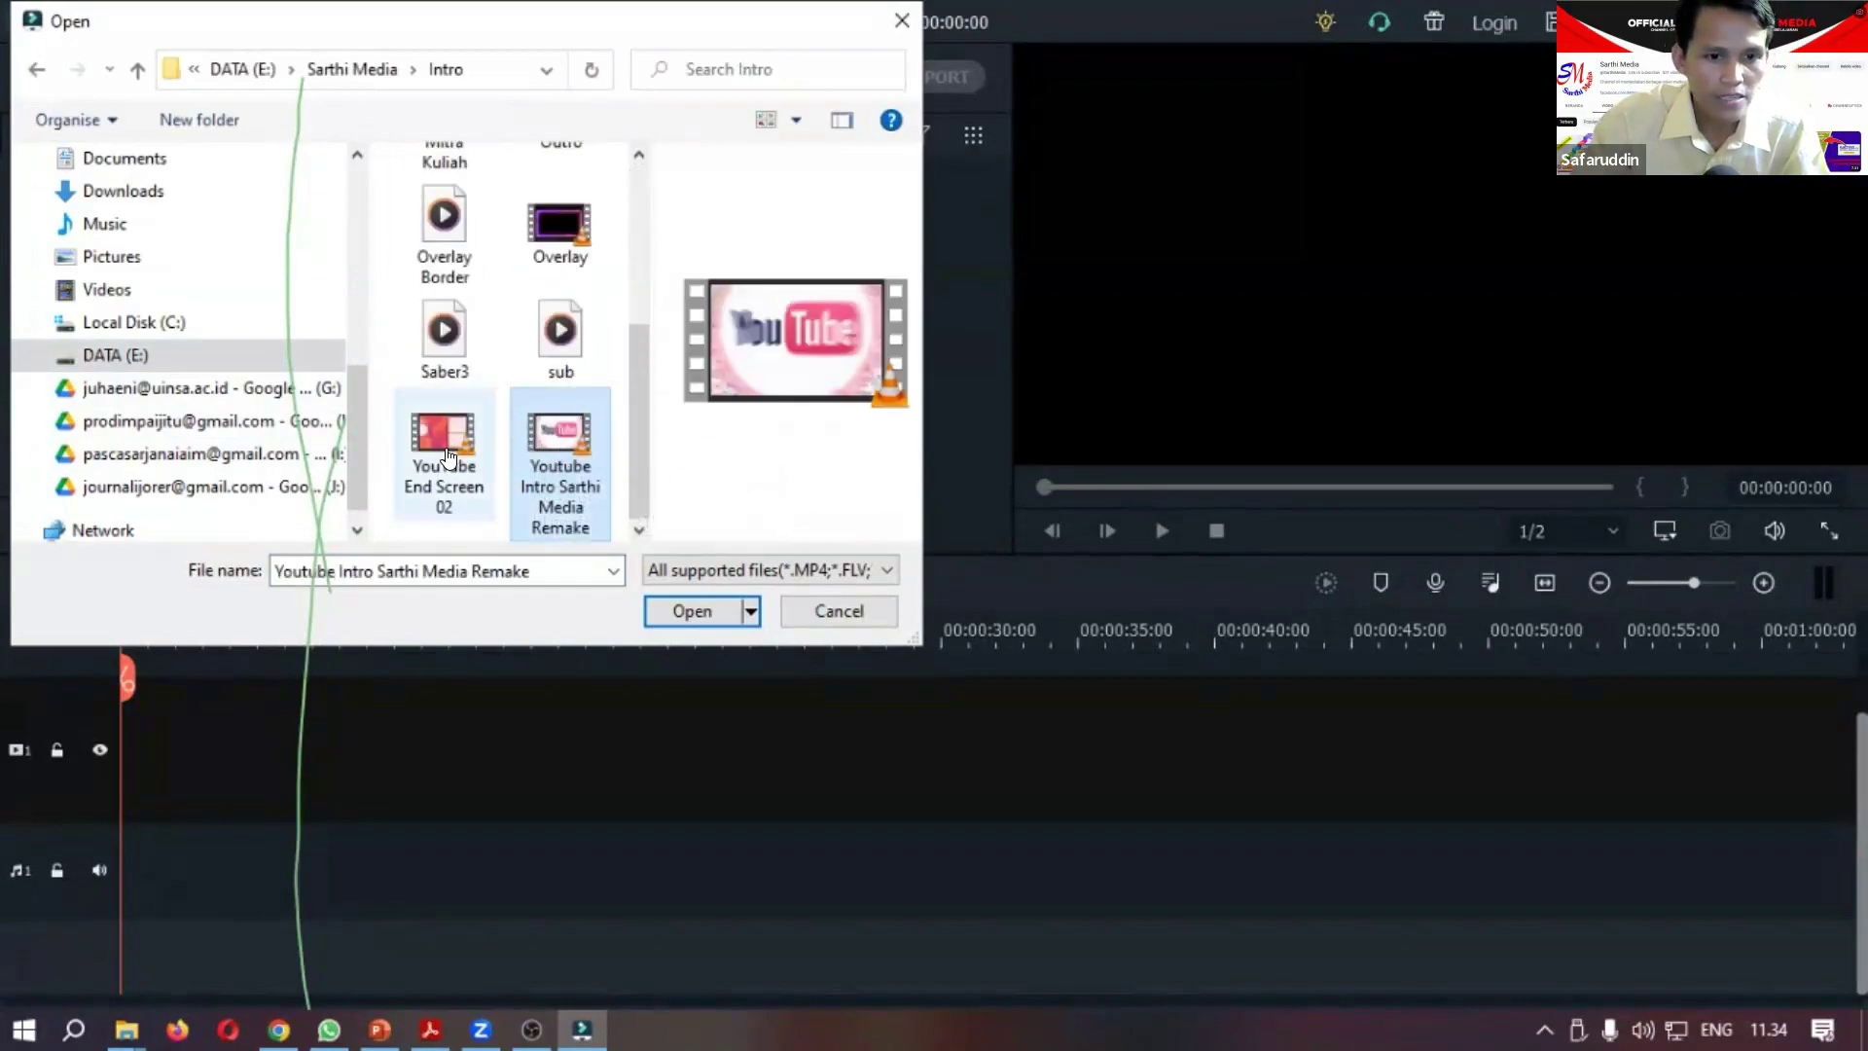
pyautogui.click(688, 609)
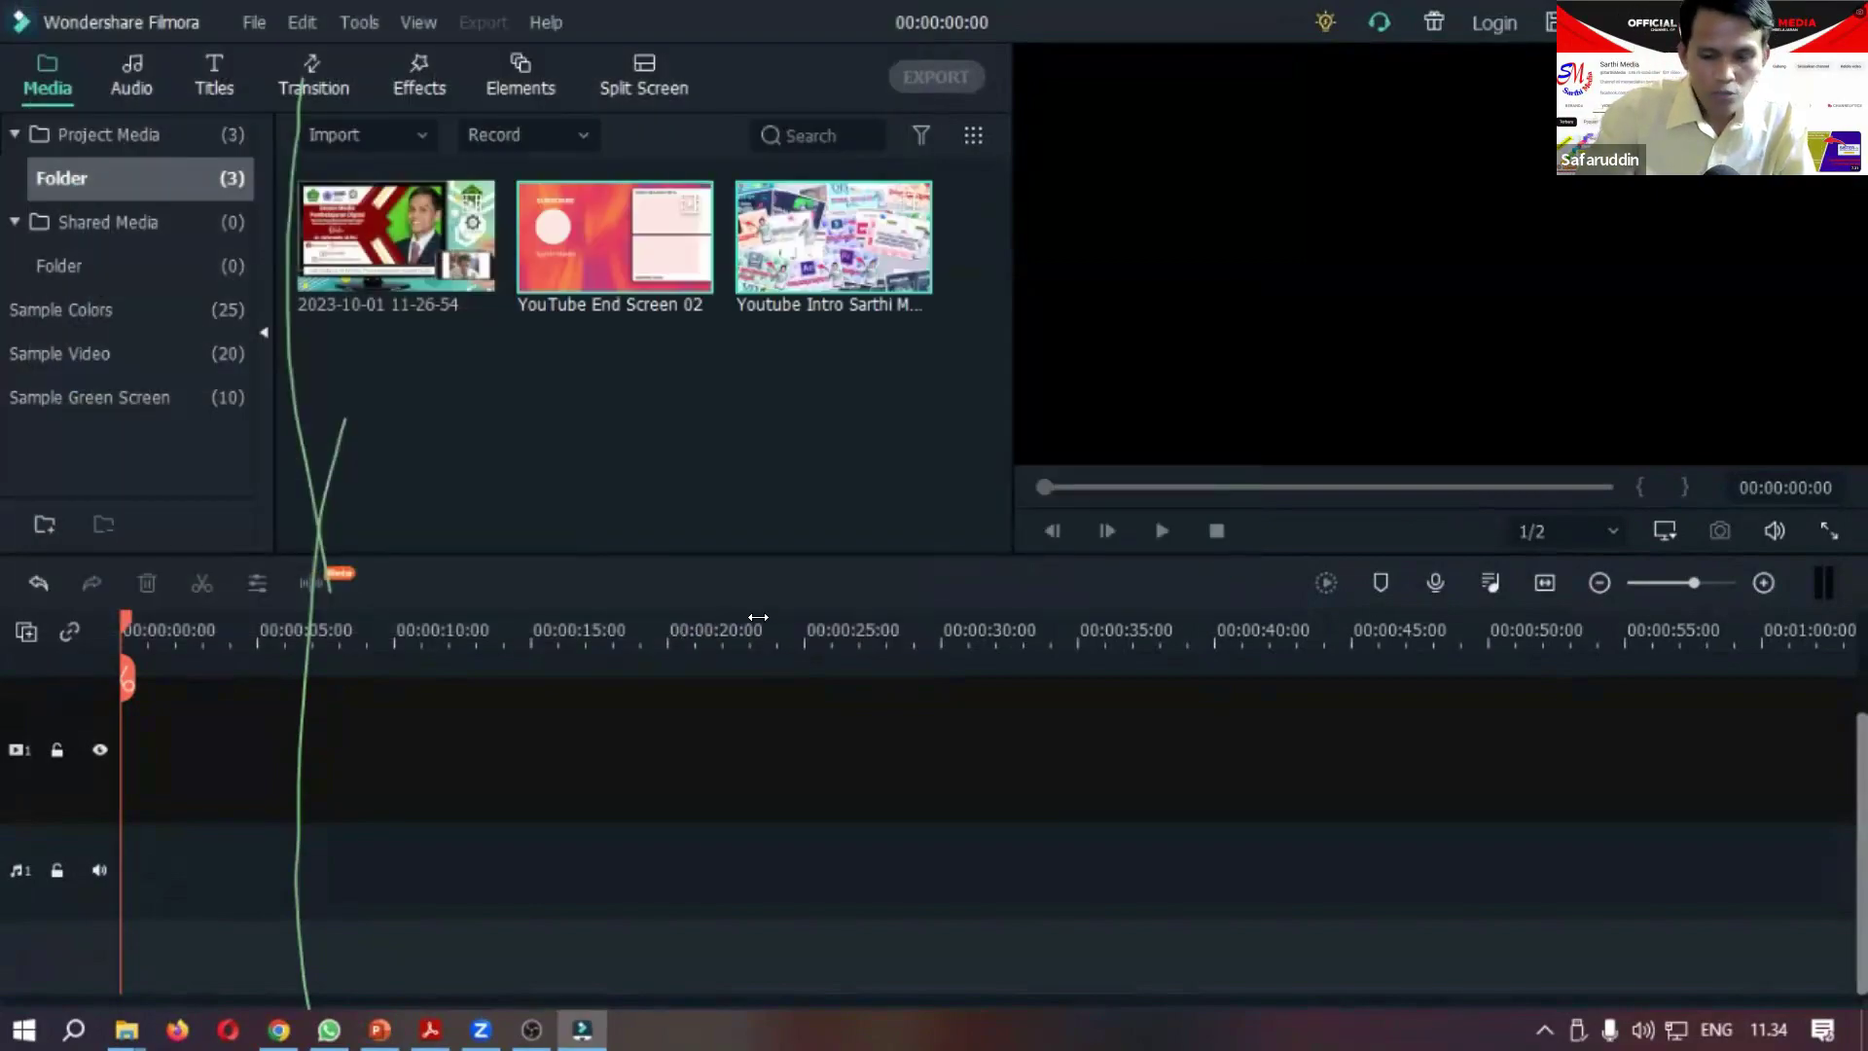
pyautogui.click(663, 465)
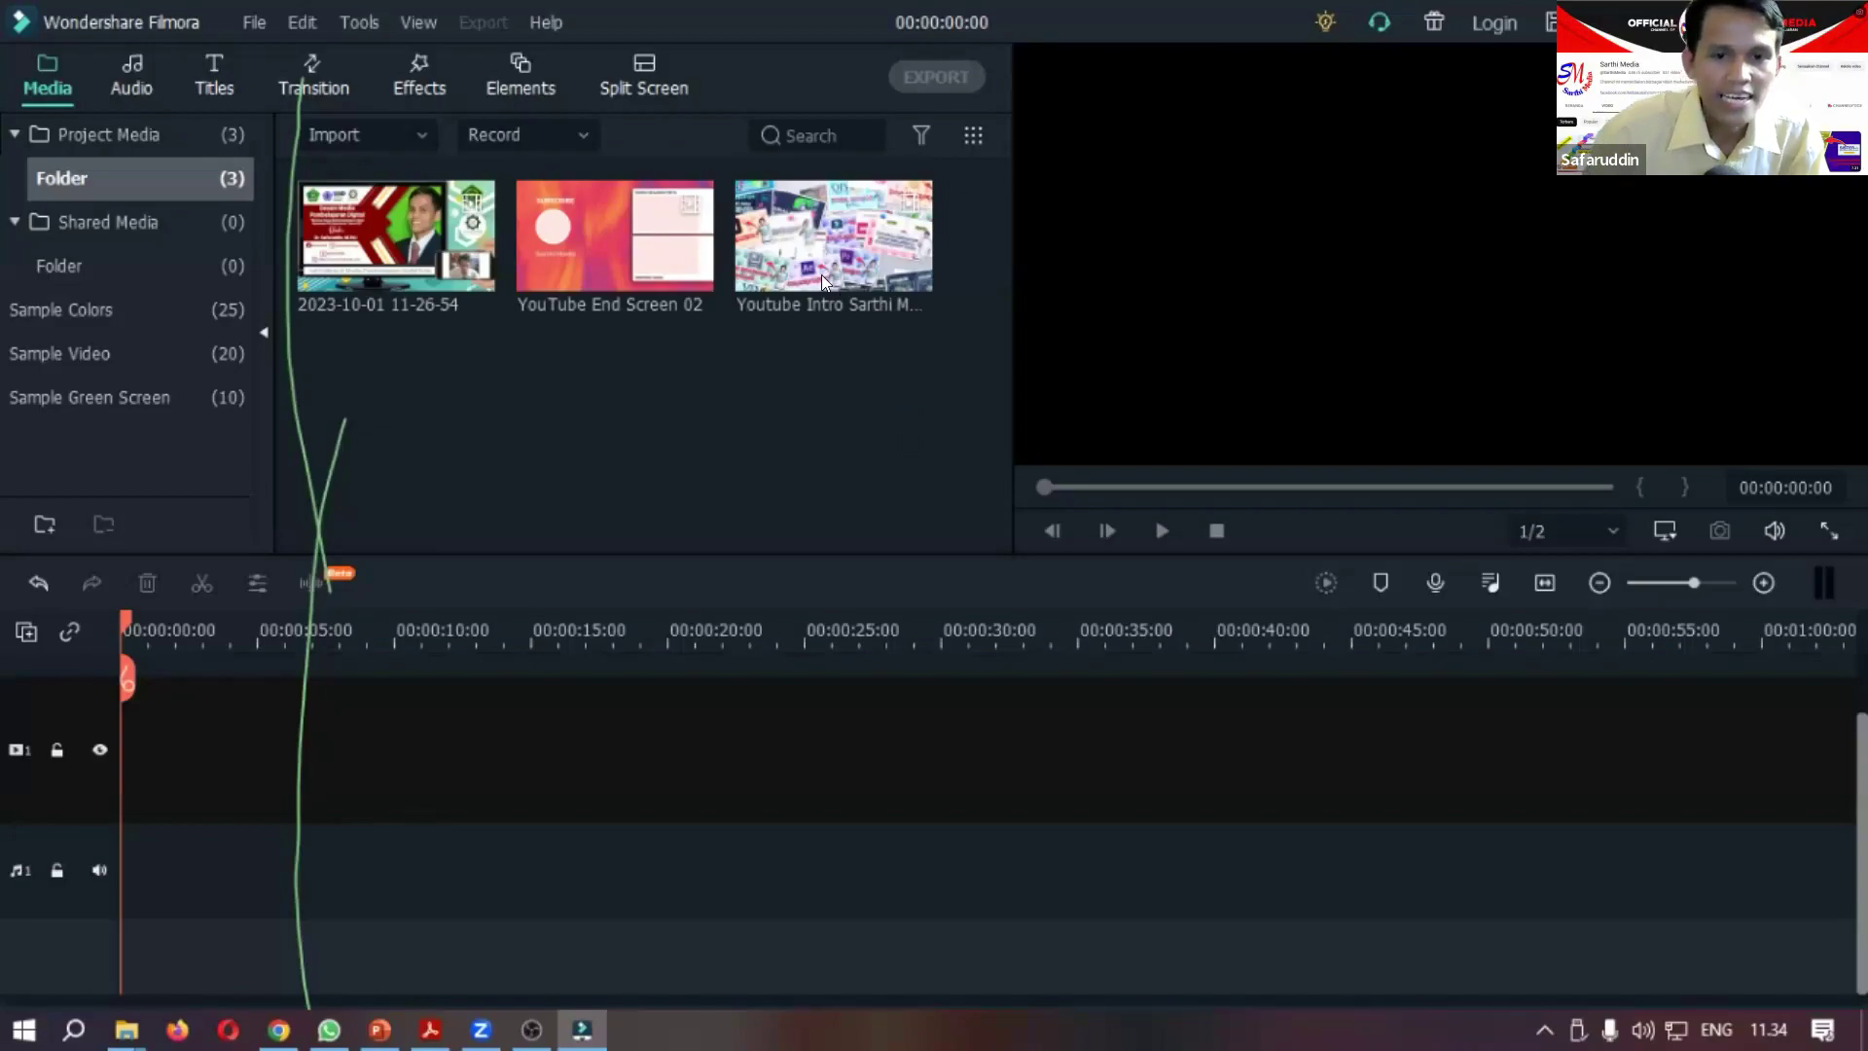
# Place the Youtube Intro clip at the start of video track 1, matching the project settings to the media at 1920 x 1080 60fps.
pyautogui.moveTo(776, 218); pyautogui.dragTo(111, 749)
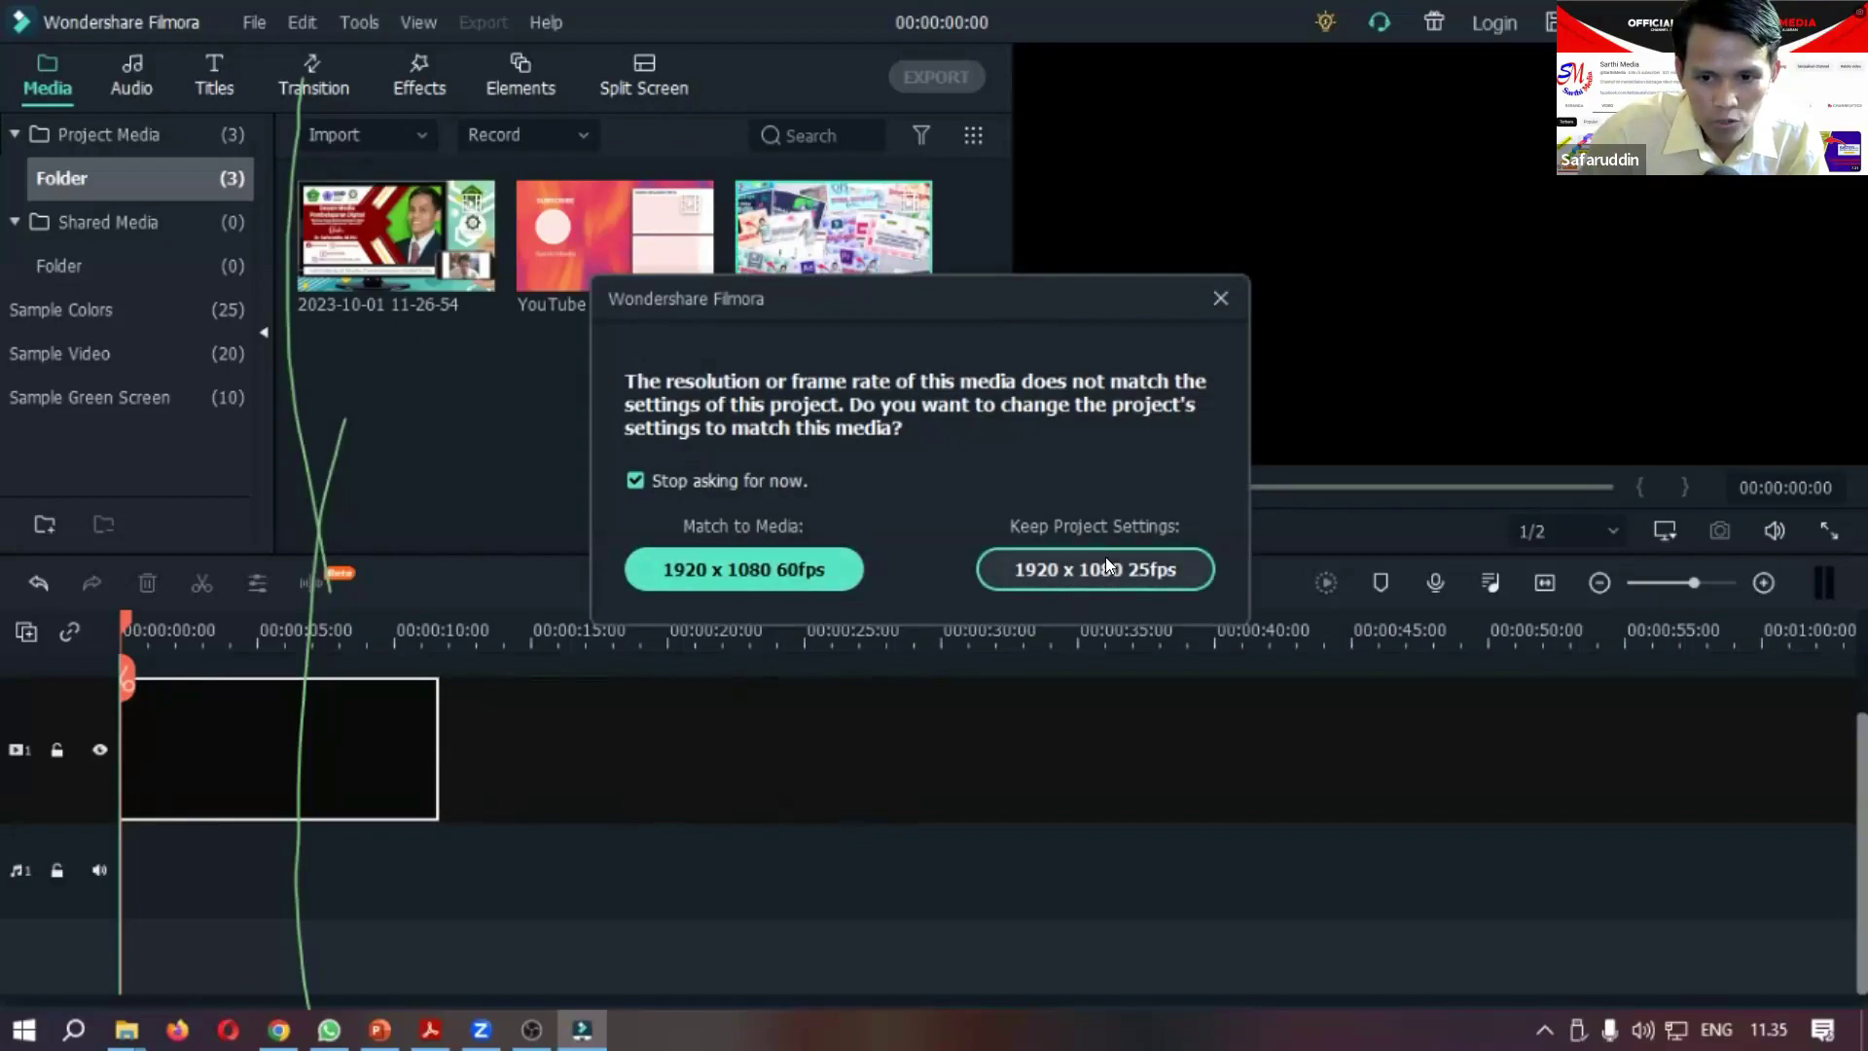
pyautogui.click(769, 572)
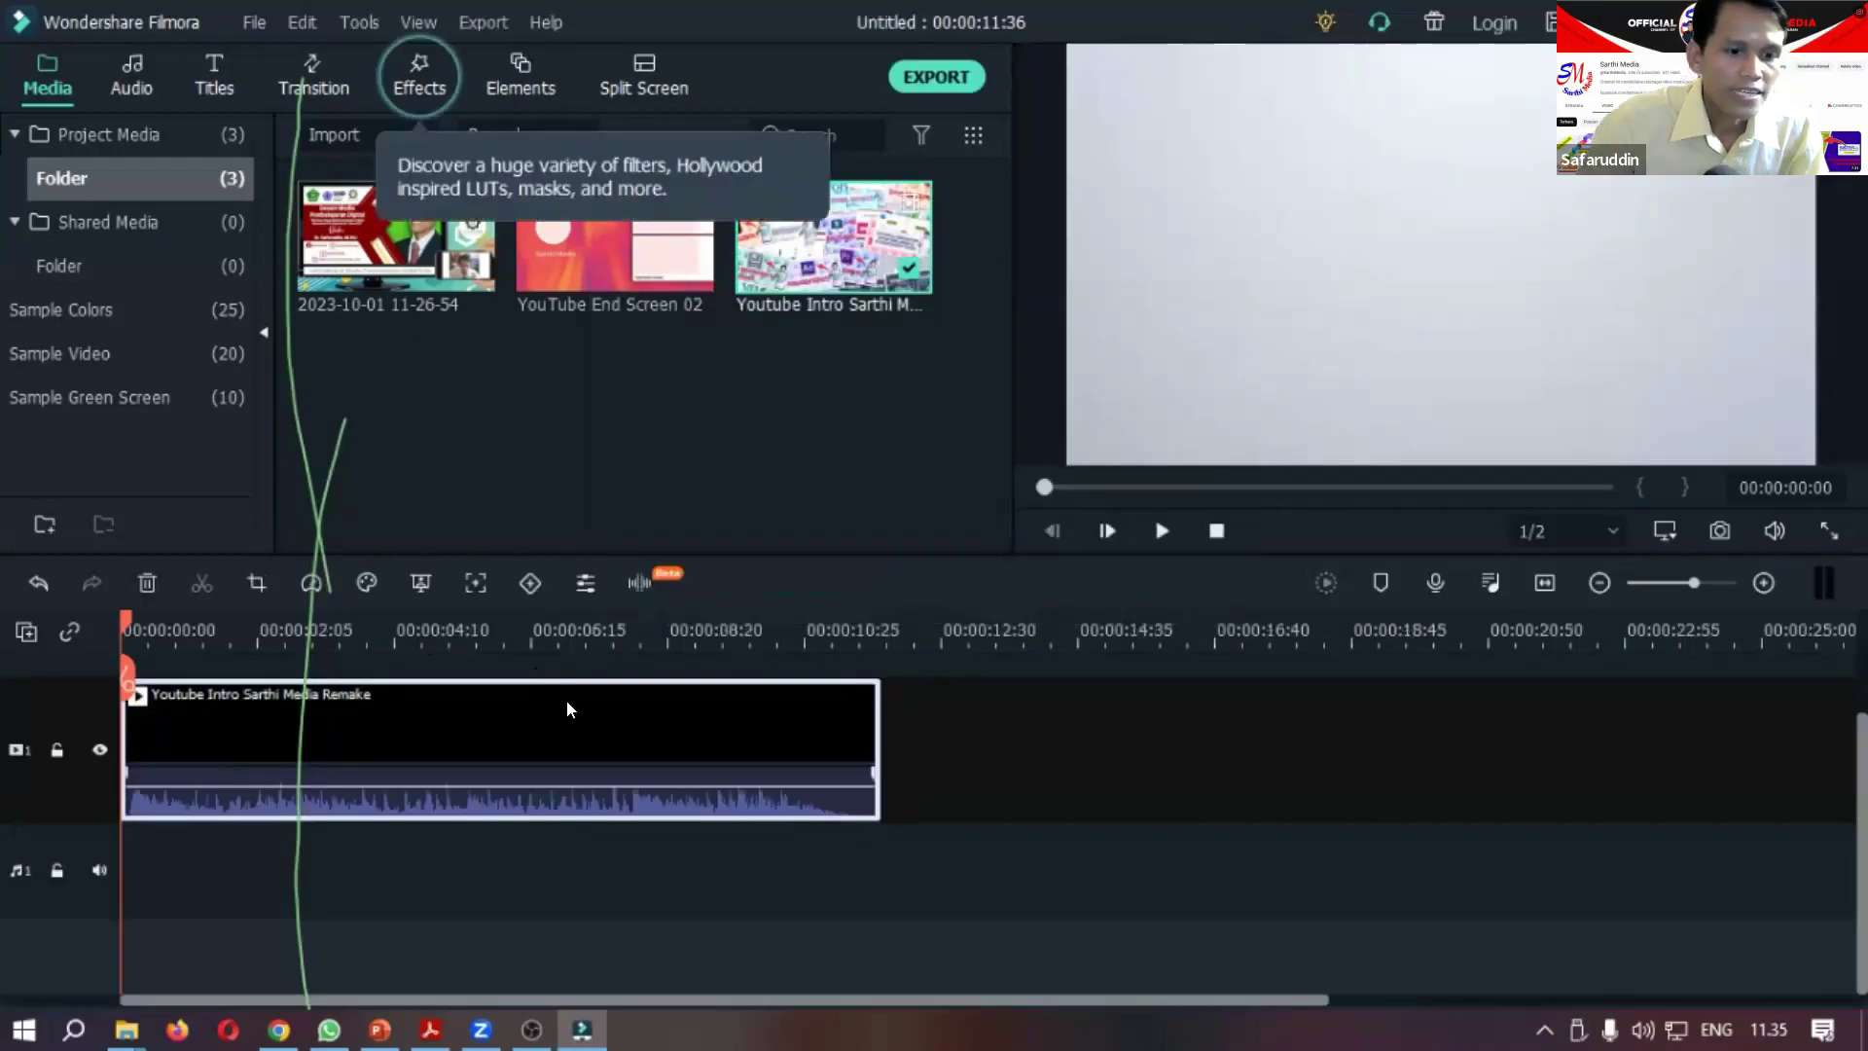
pyautogui.click(144, 637)
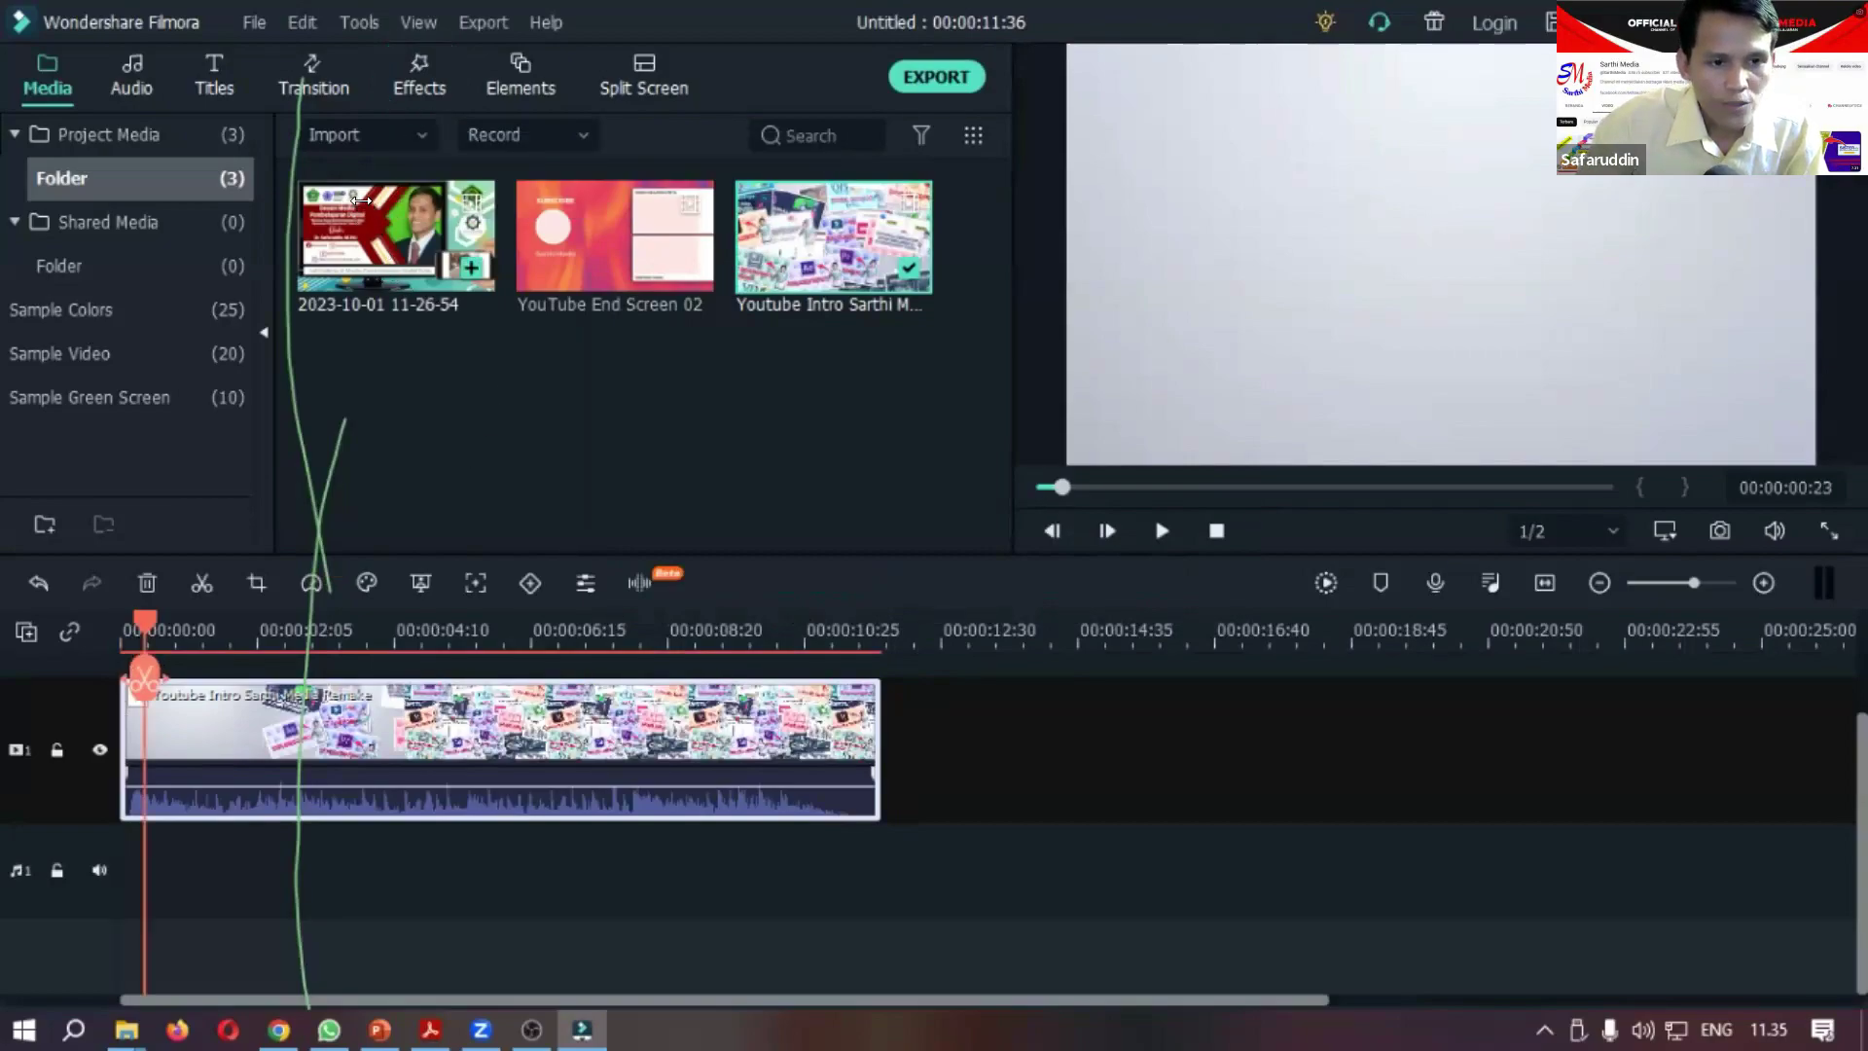
pyautogui.moveTo(950, 735); pyautogui.dragTo(885, 745)
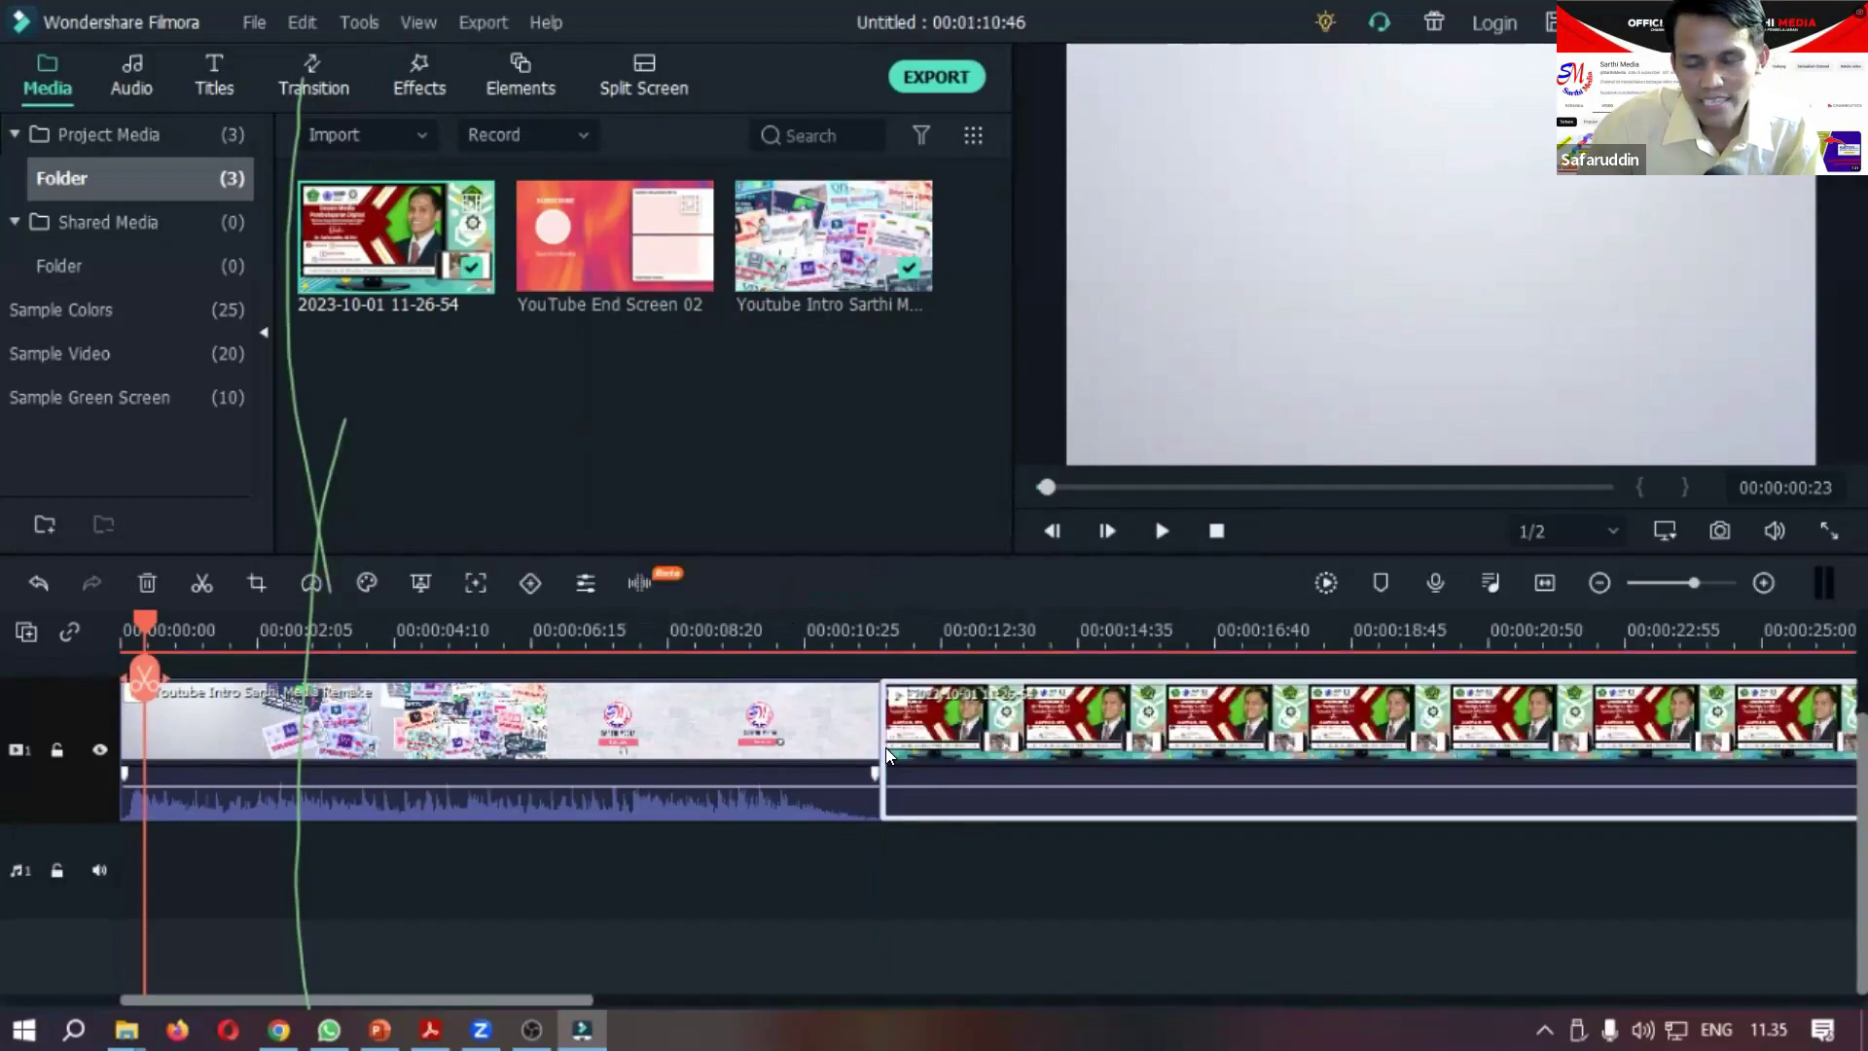
pyautogui.click(1123, 486)
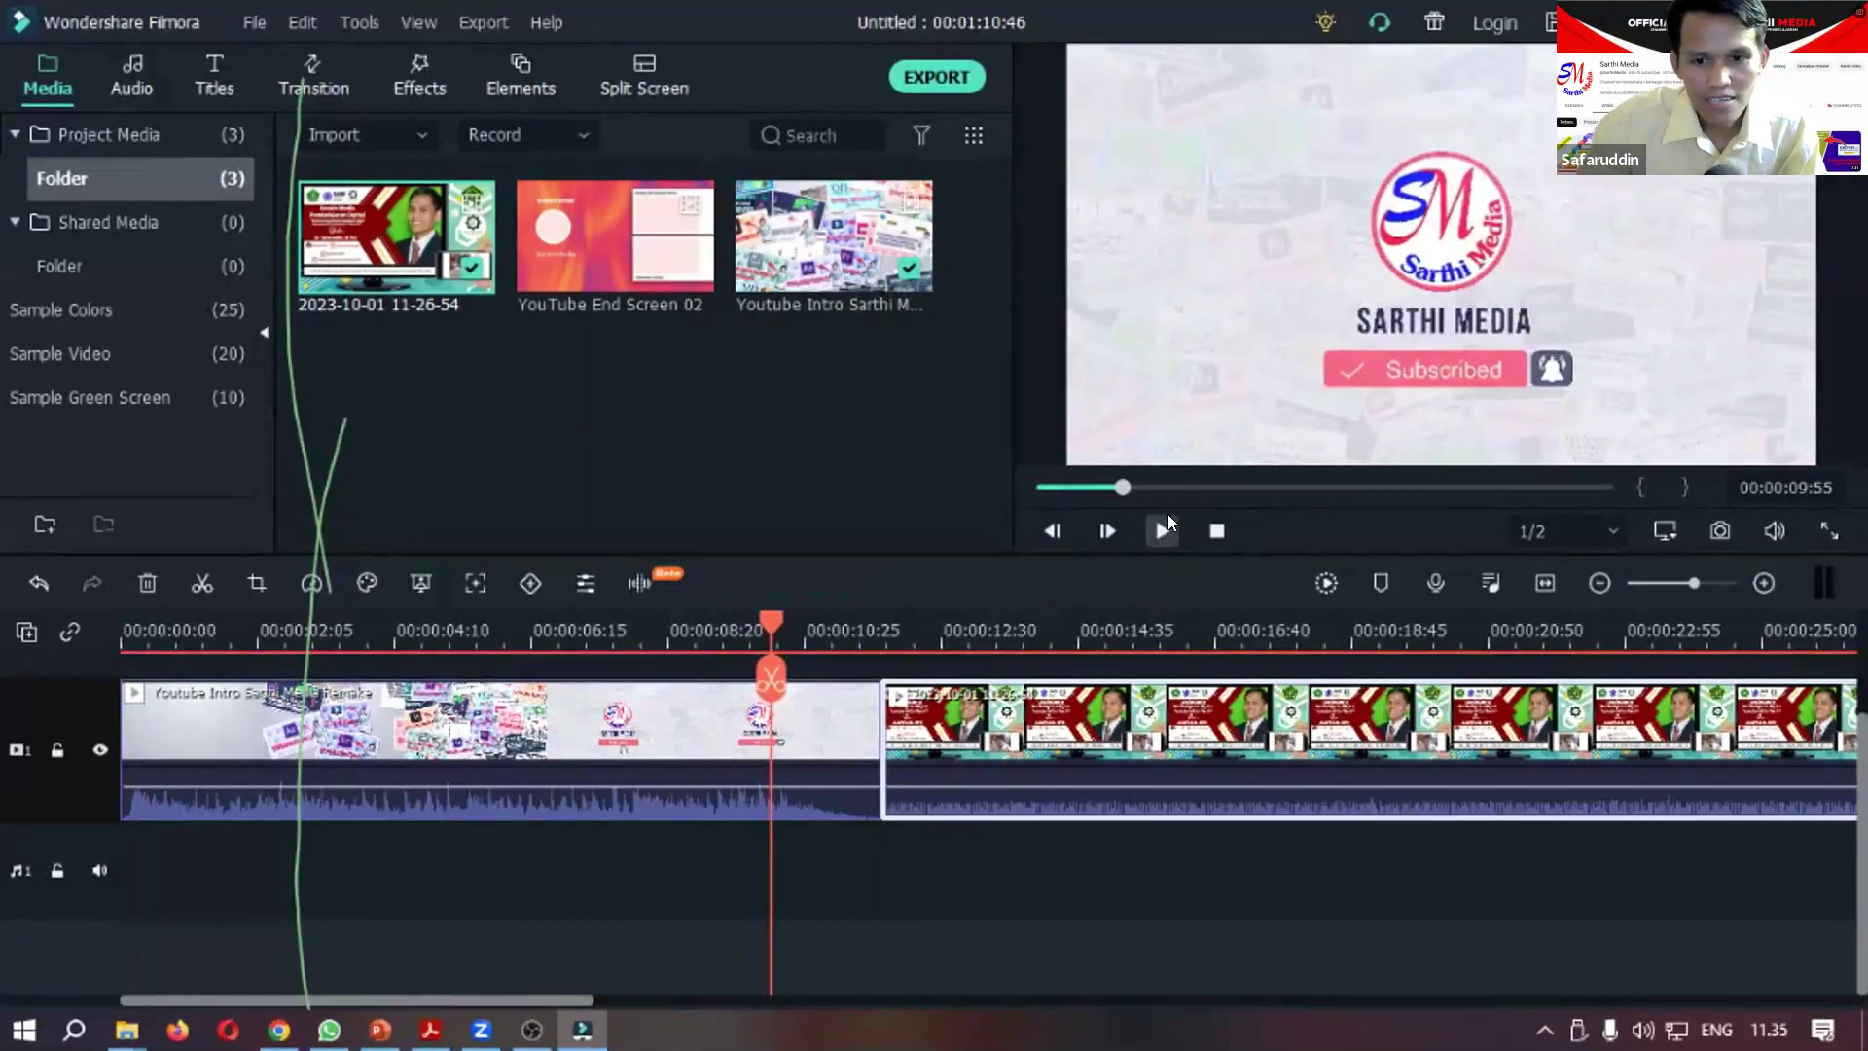
pyautogui.click(1163, 531)
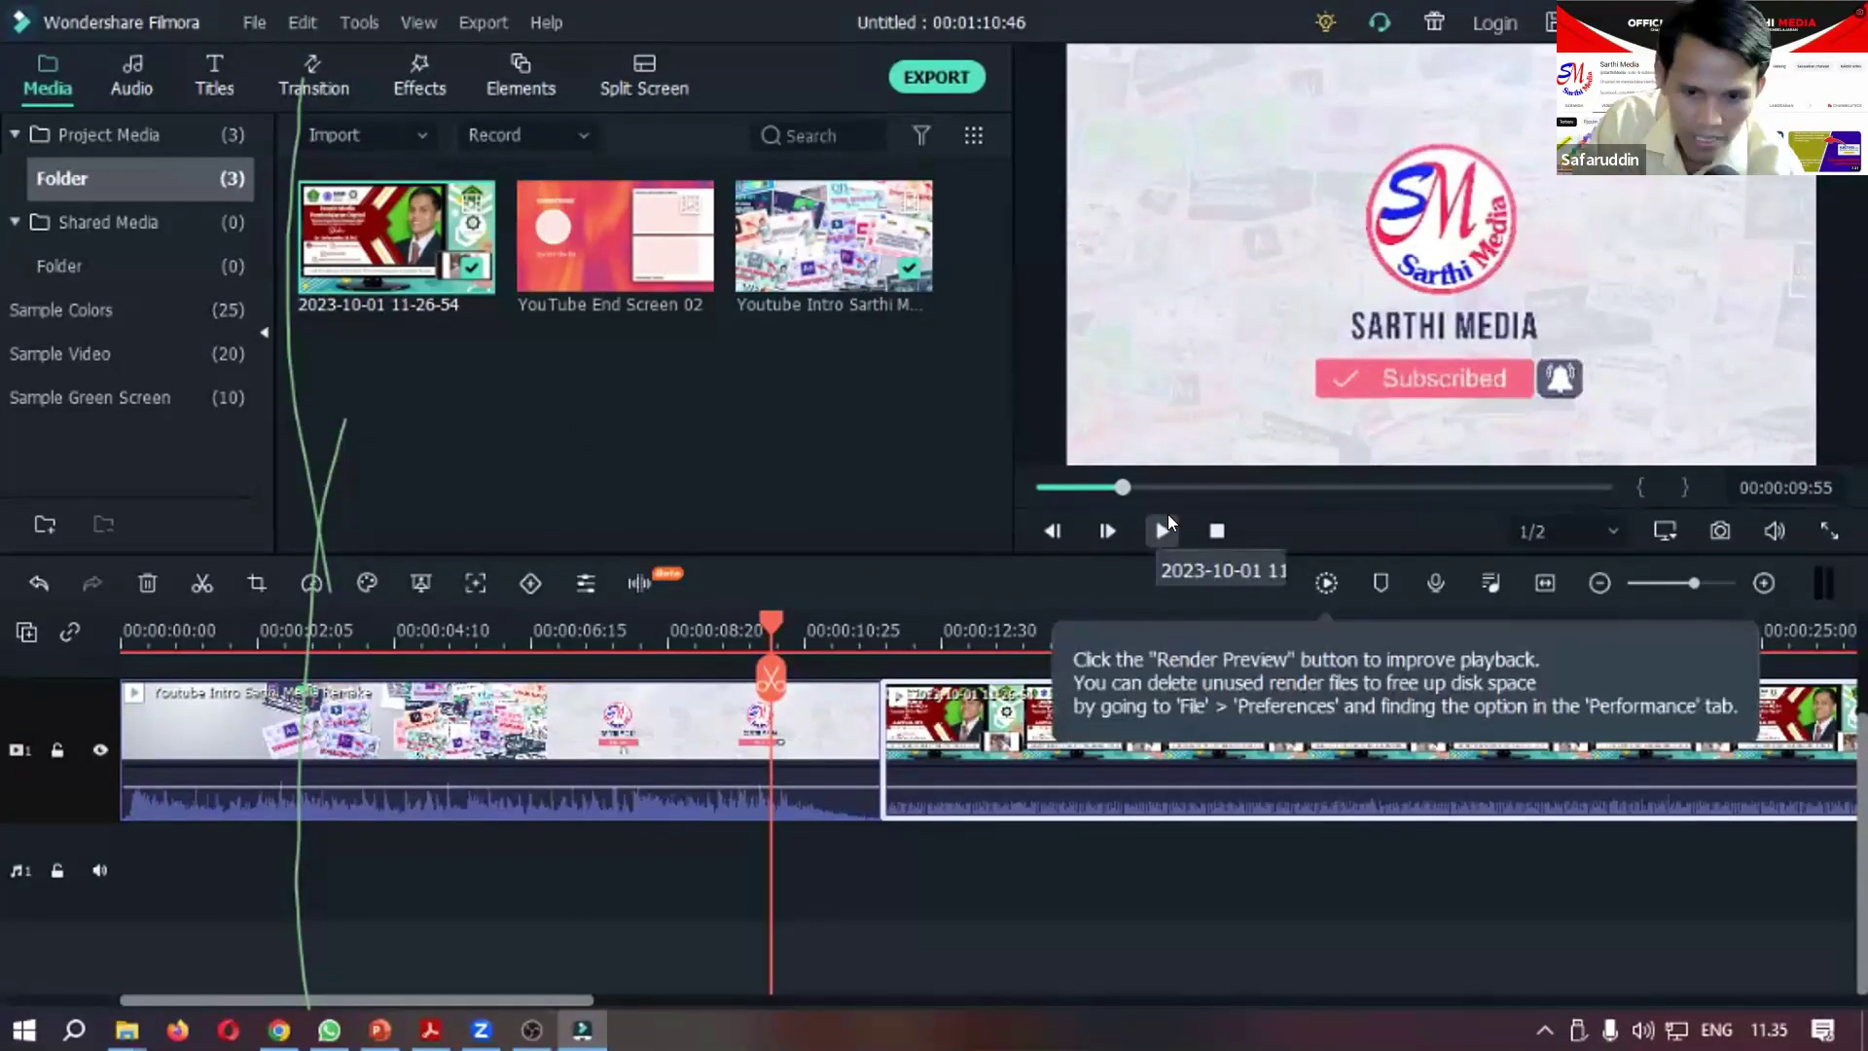
pyautogui.click(1163, 527)
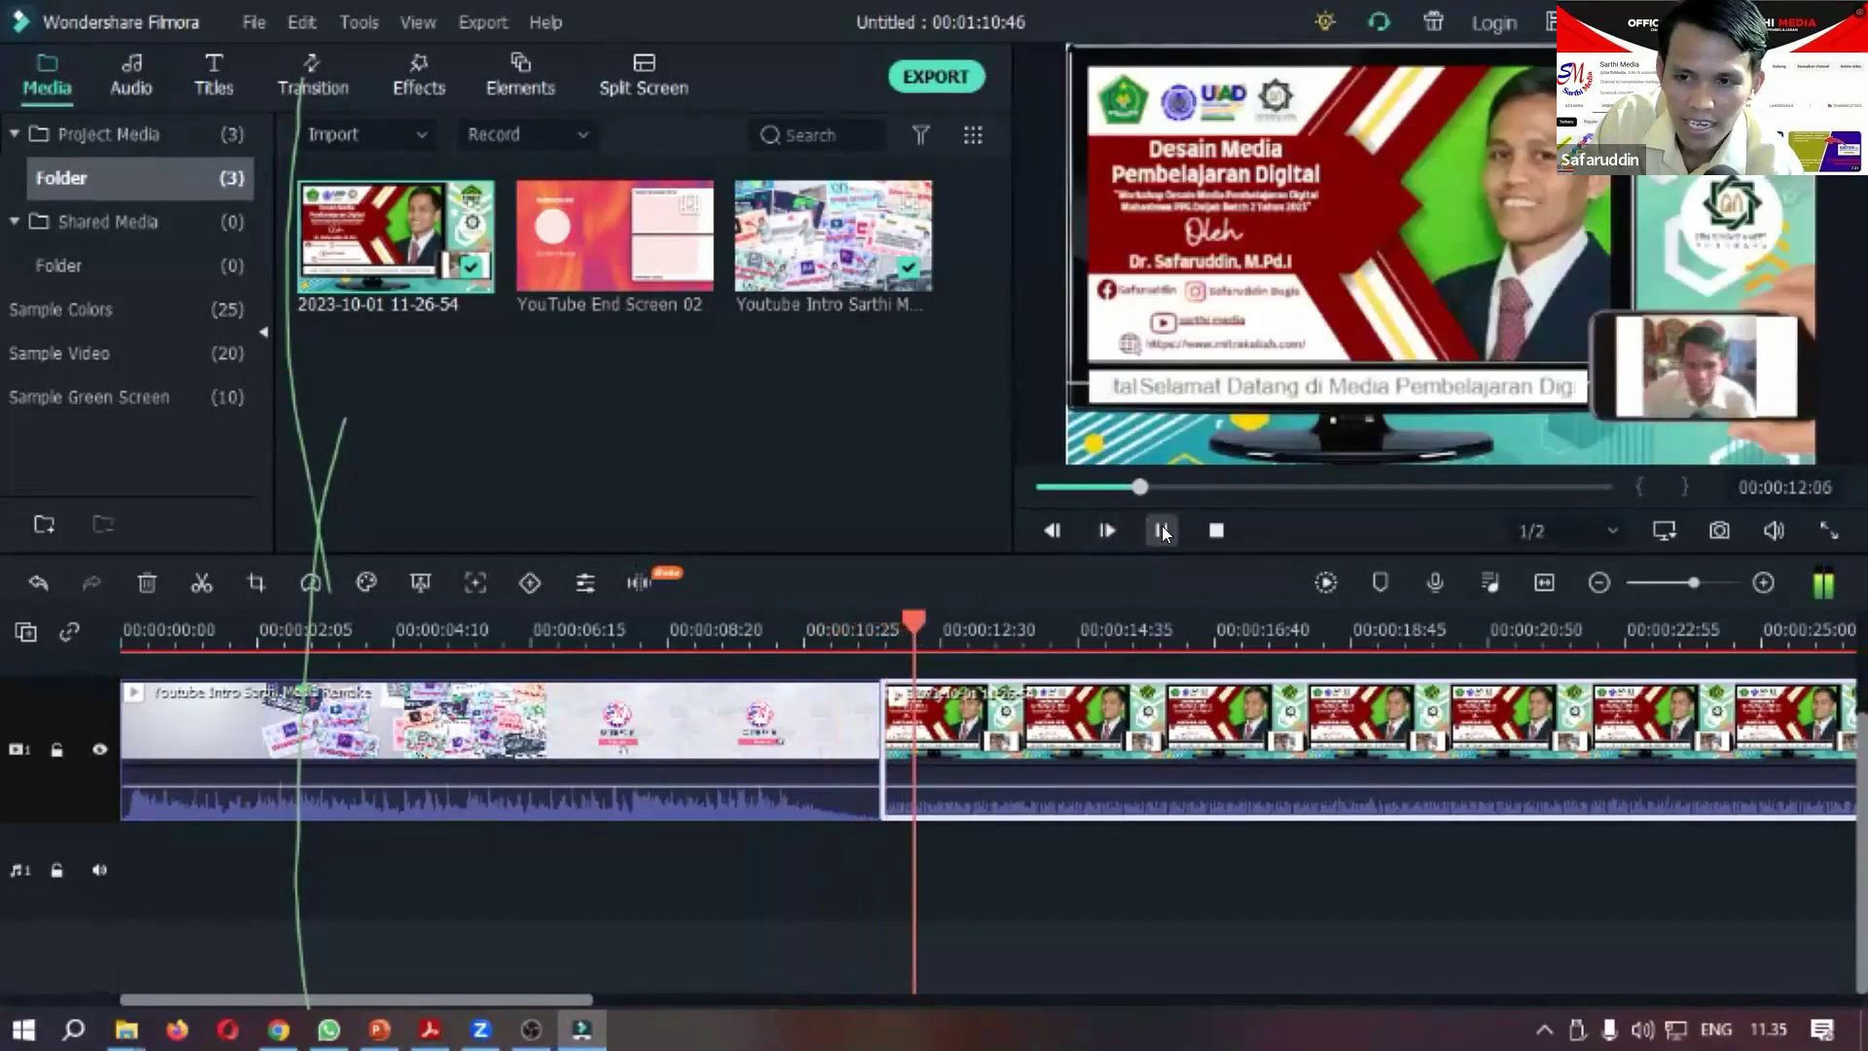
pyautogui.click(1162, 530)
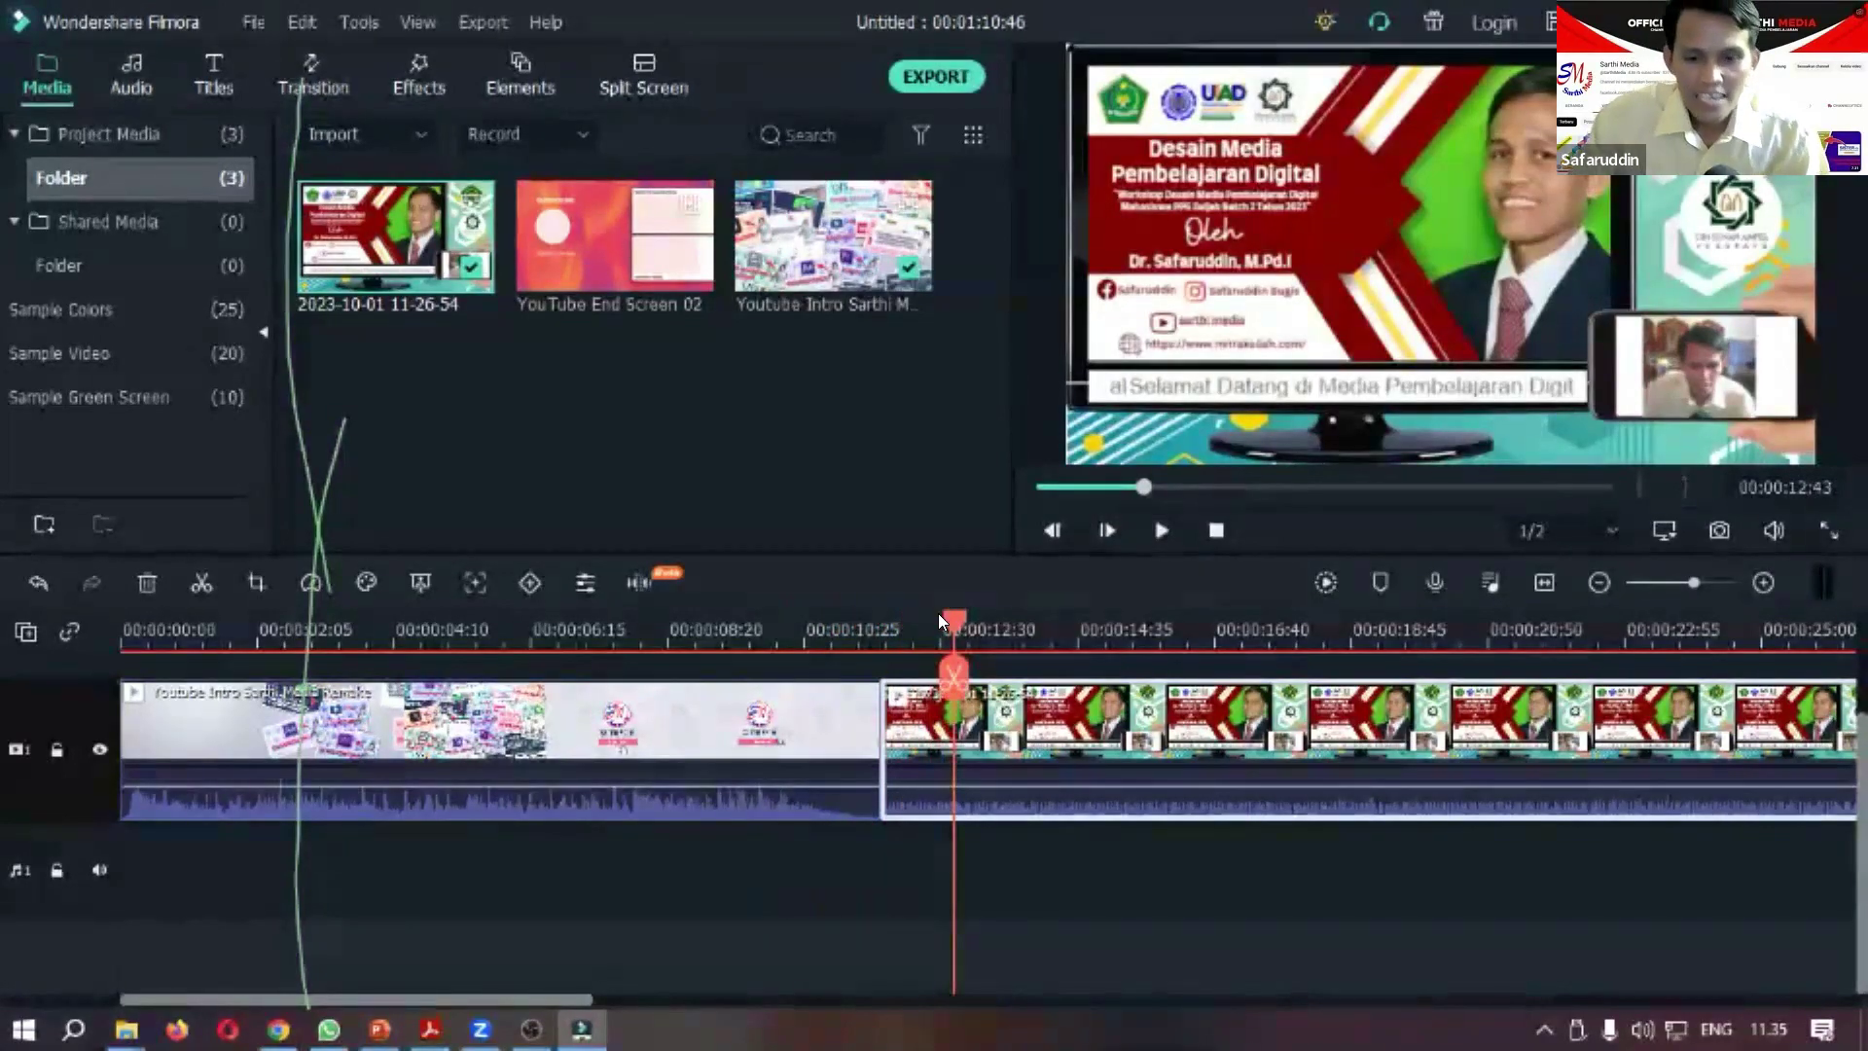
# Scrub the playhead back and forth across the join to examine the cut from the intro to the recording.
pyautogui.moveTo(942, 620); pyautogui.dragTo(773, 644)
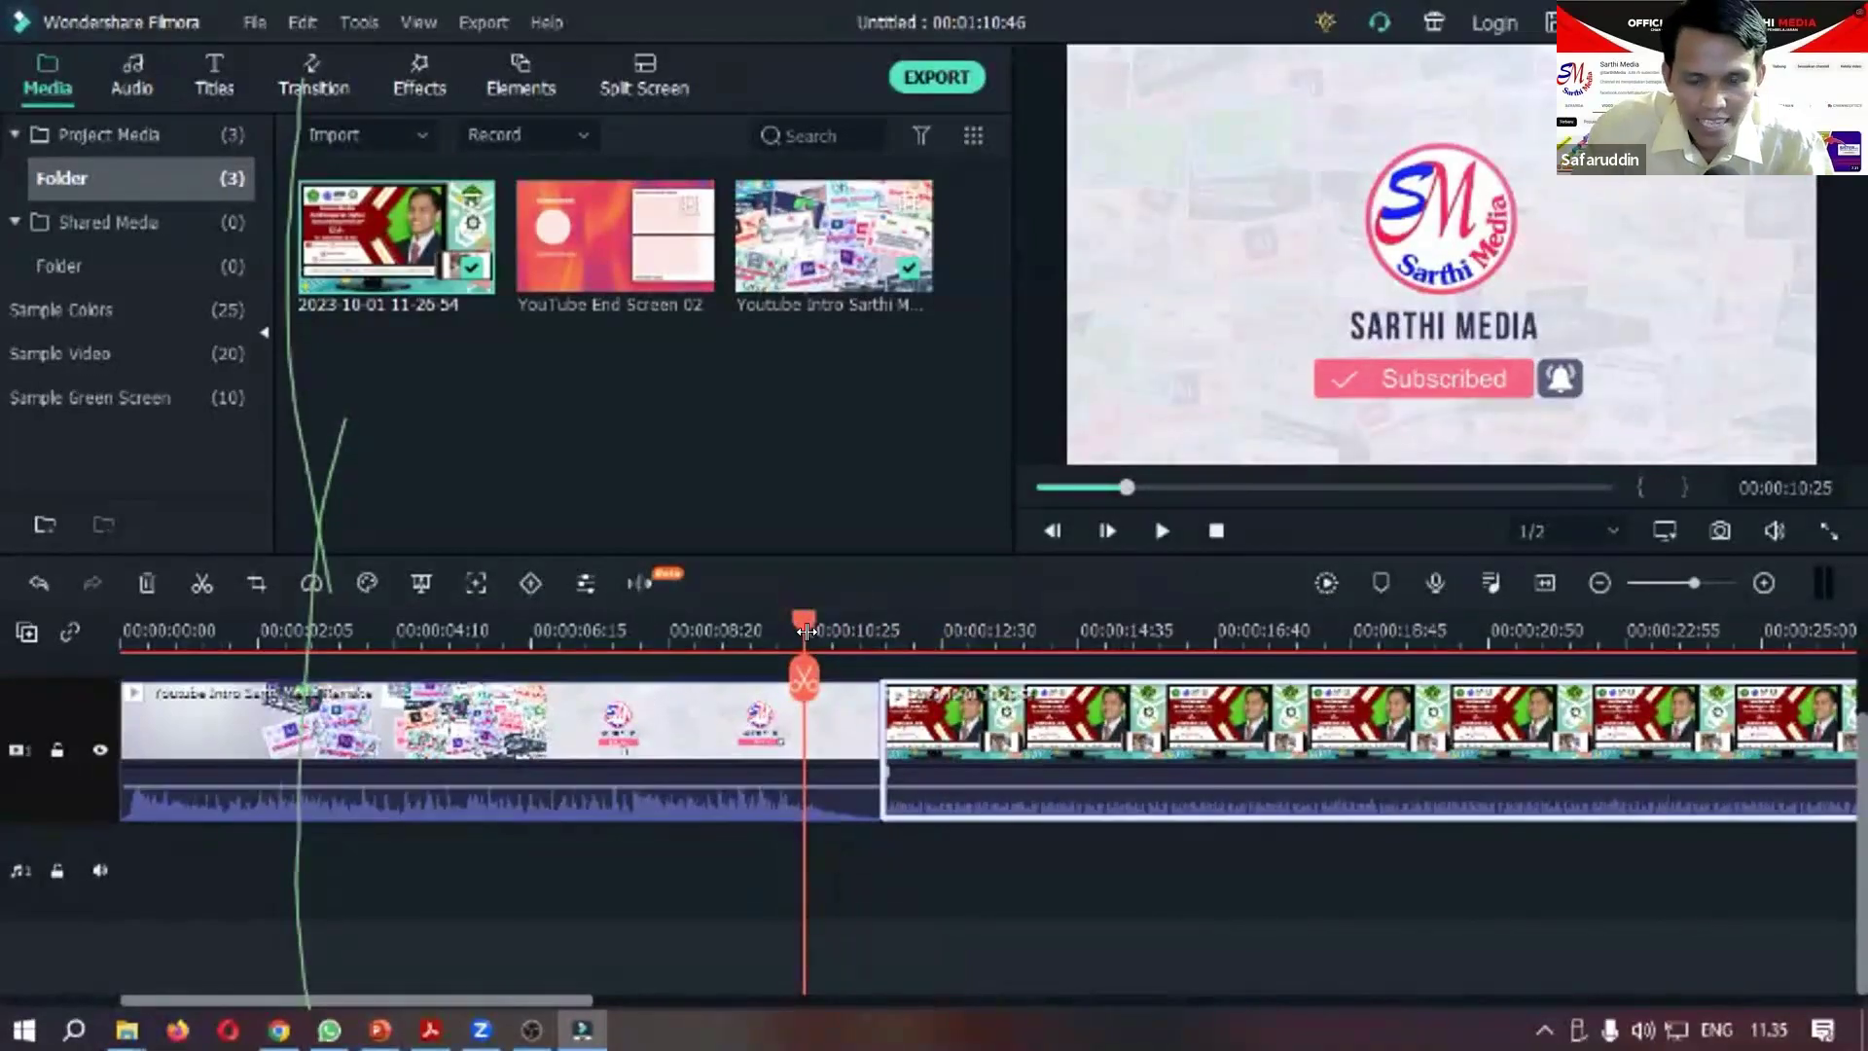
pyautogui.moveTo(806, 630)
pyautogui.mouseDown()
pyautogui.moveTo(912, 624)
pyautogui.moveTo(829, 629)
pyautogui.mouseUp()
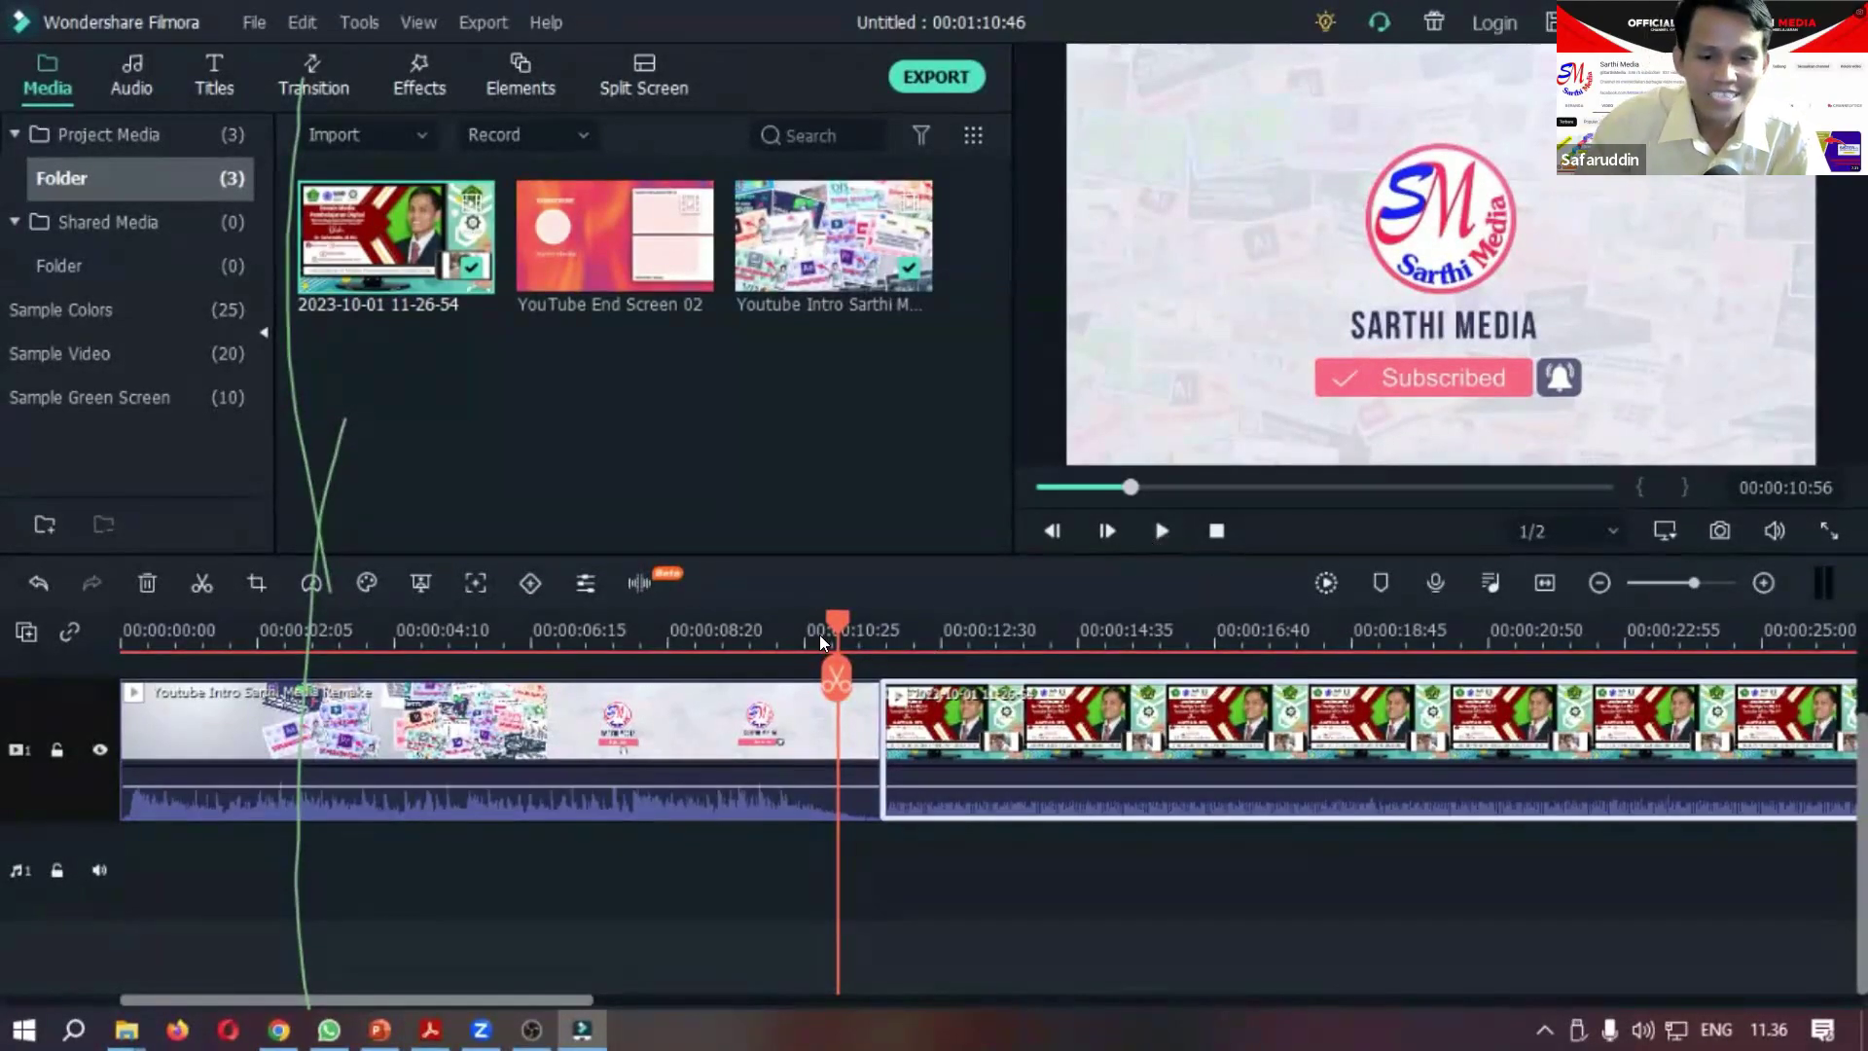
pyautogui.click(905, 623)
pyautogui.click(870, 627)
pyautogui.moveTo(815, 622); pyautogui.dragTo(797, 627)
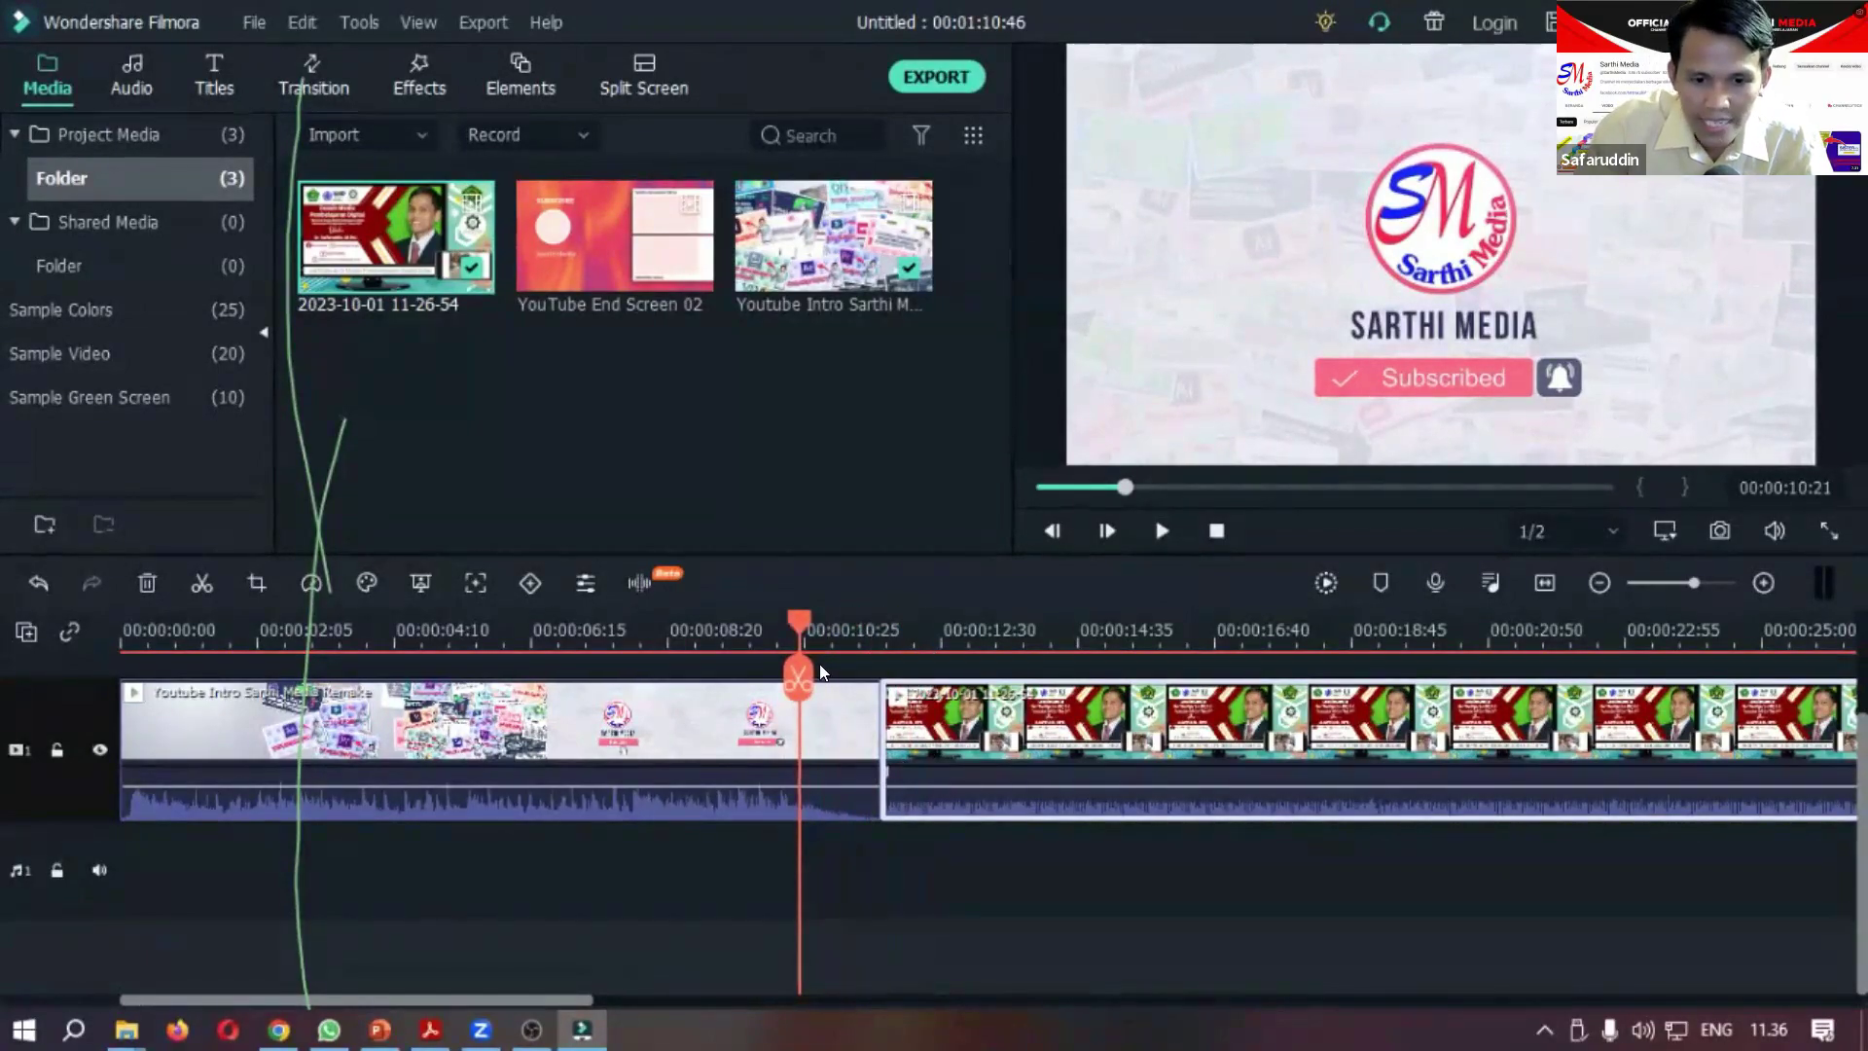
pyautogui.click(828, 630)
pyautogui.click(879, 632)
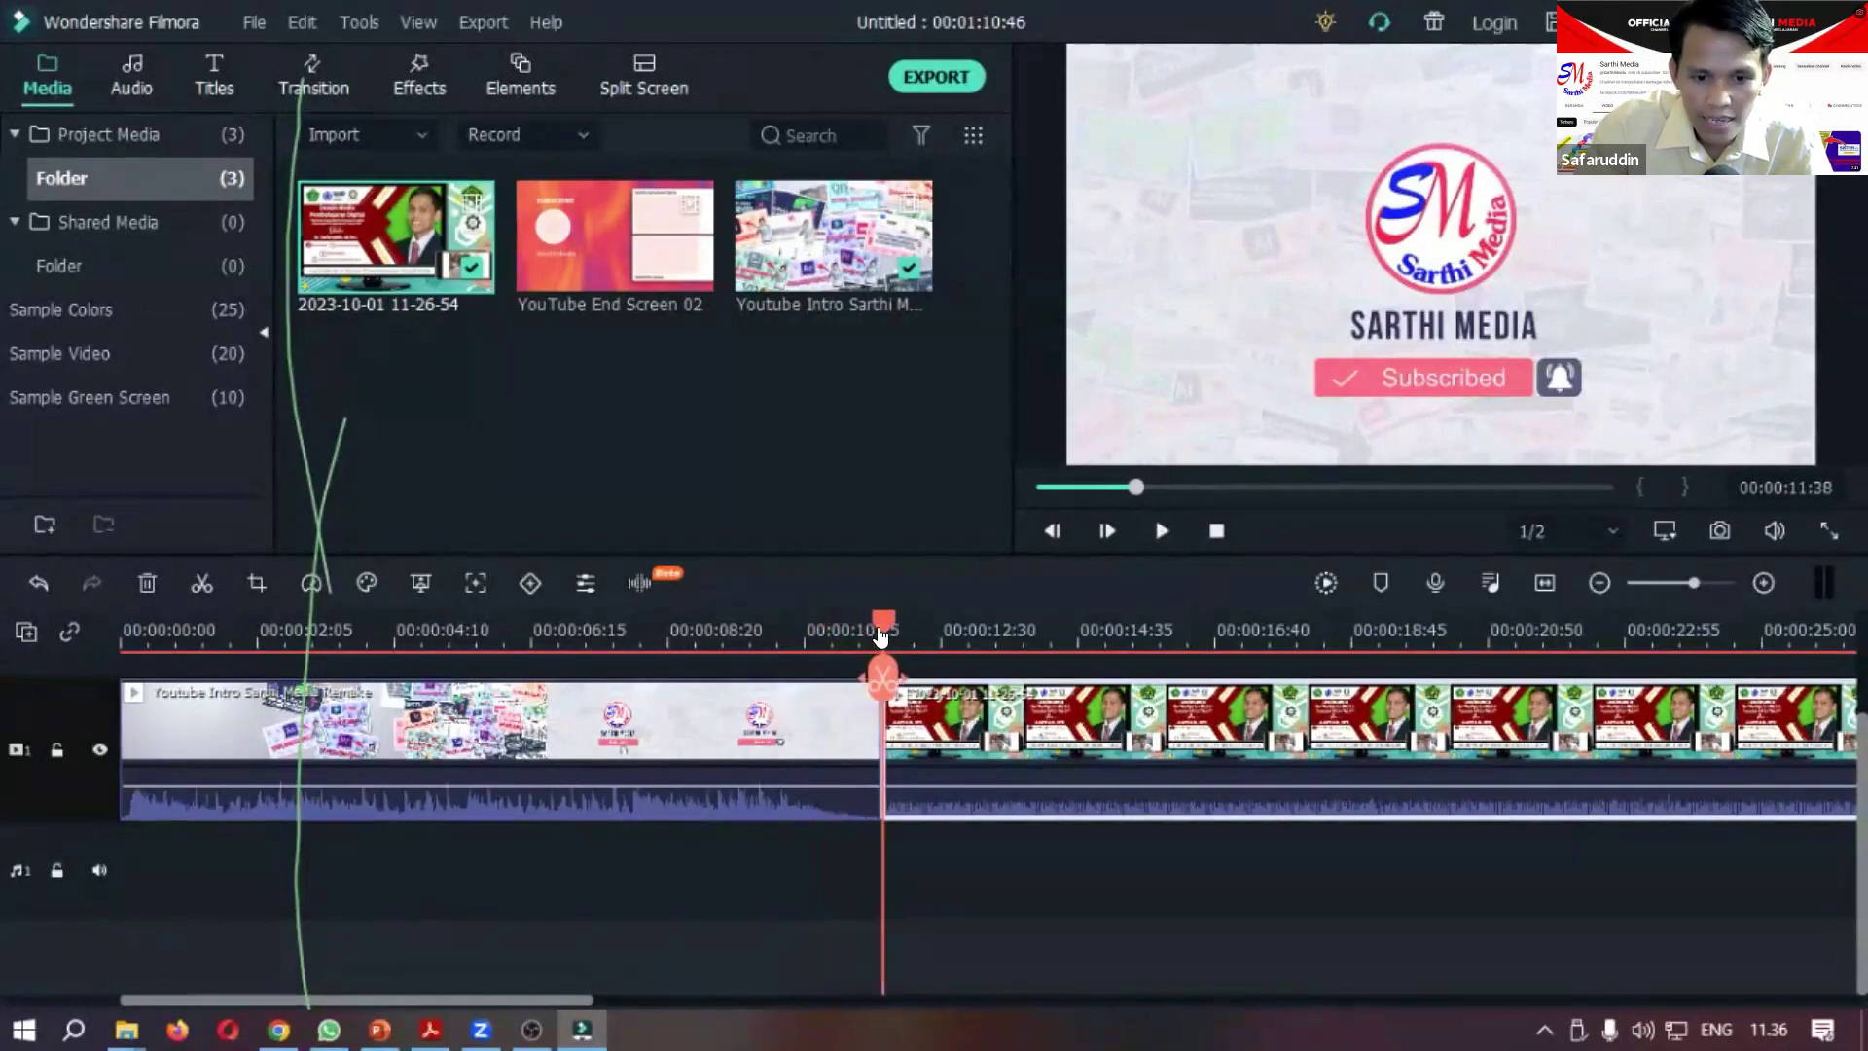
pyautogui.click(845, 637)
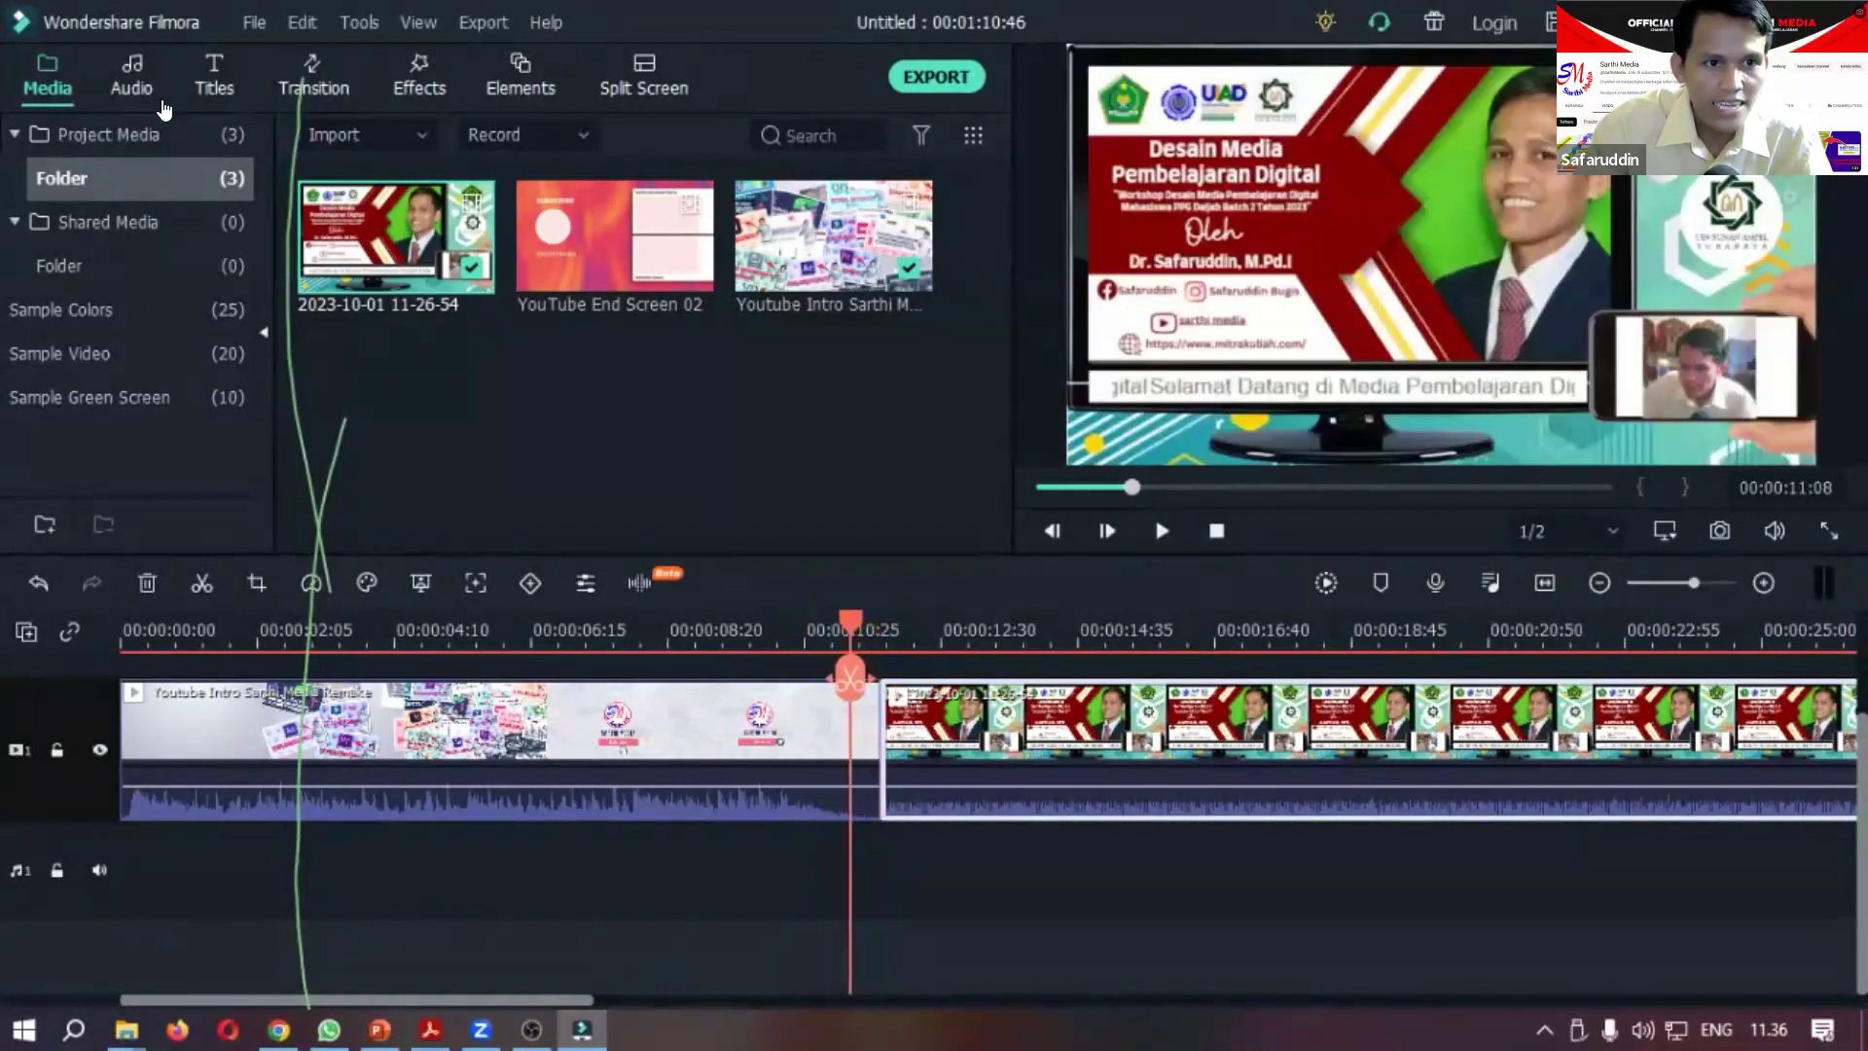
# Open the included transitions and browse through them to the Linear 14 transition.
pyautogui.click(301, 82)
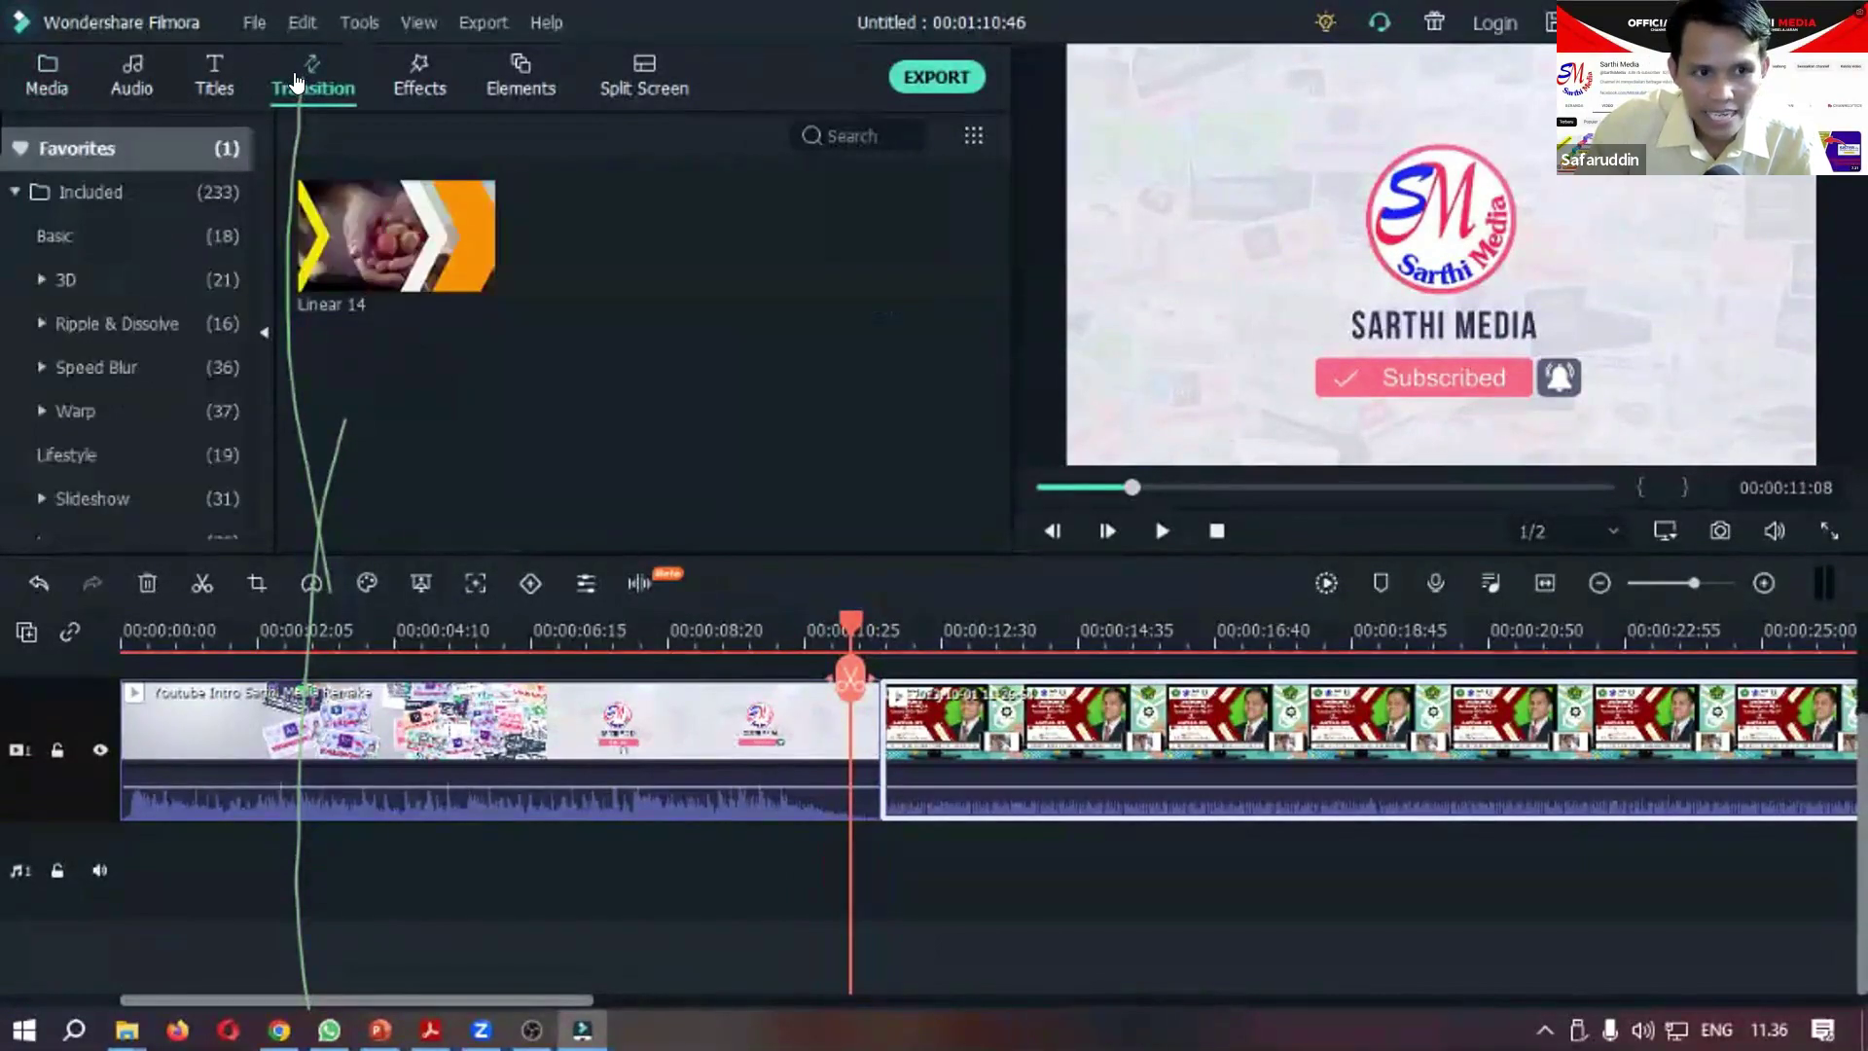
pyautogui.click(158, 192)
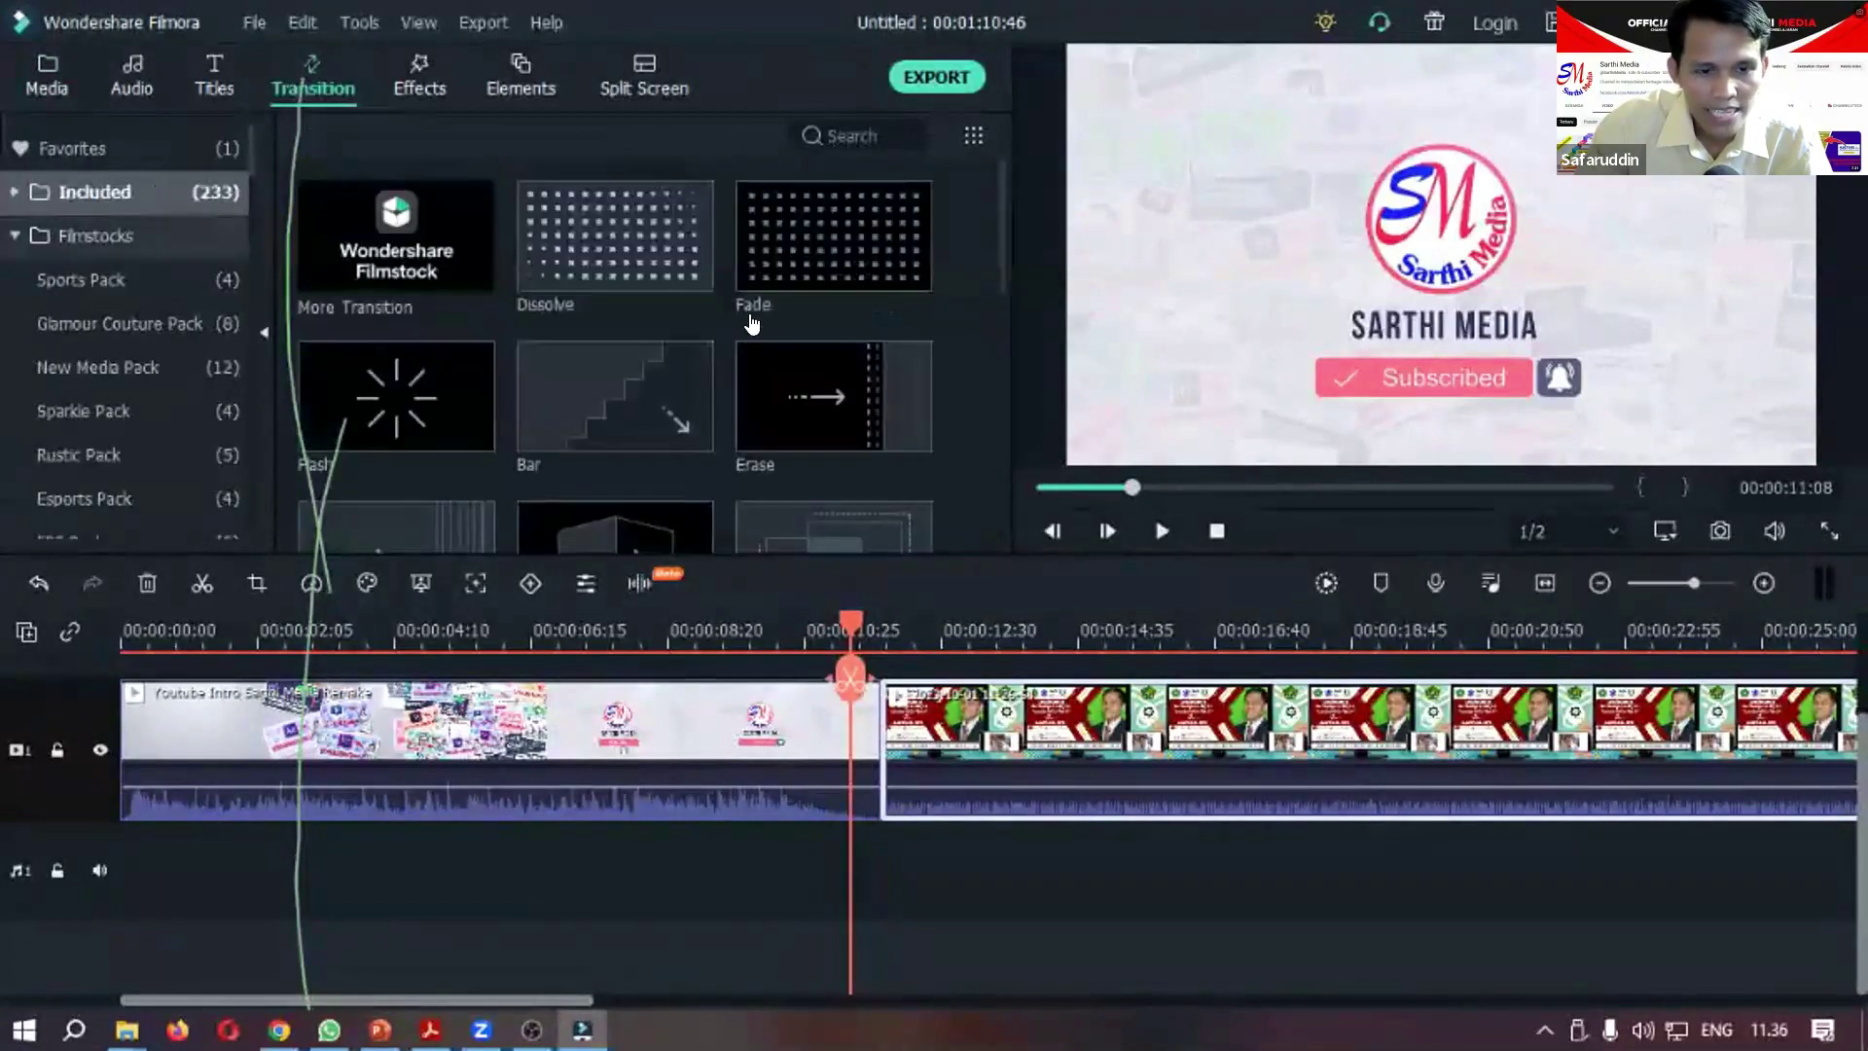
pyautogui.scroll(-10, 709, 324)
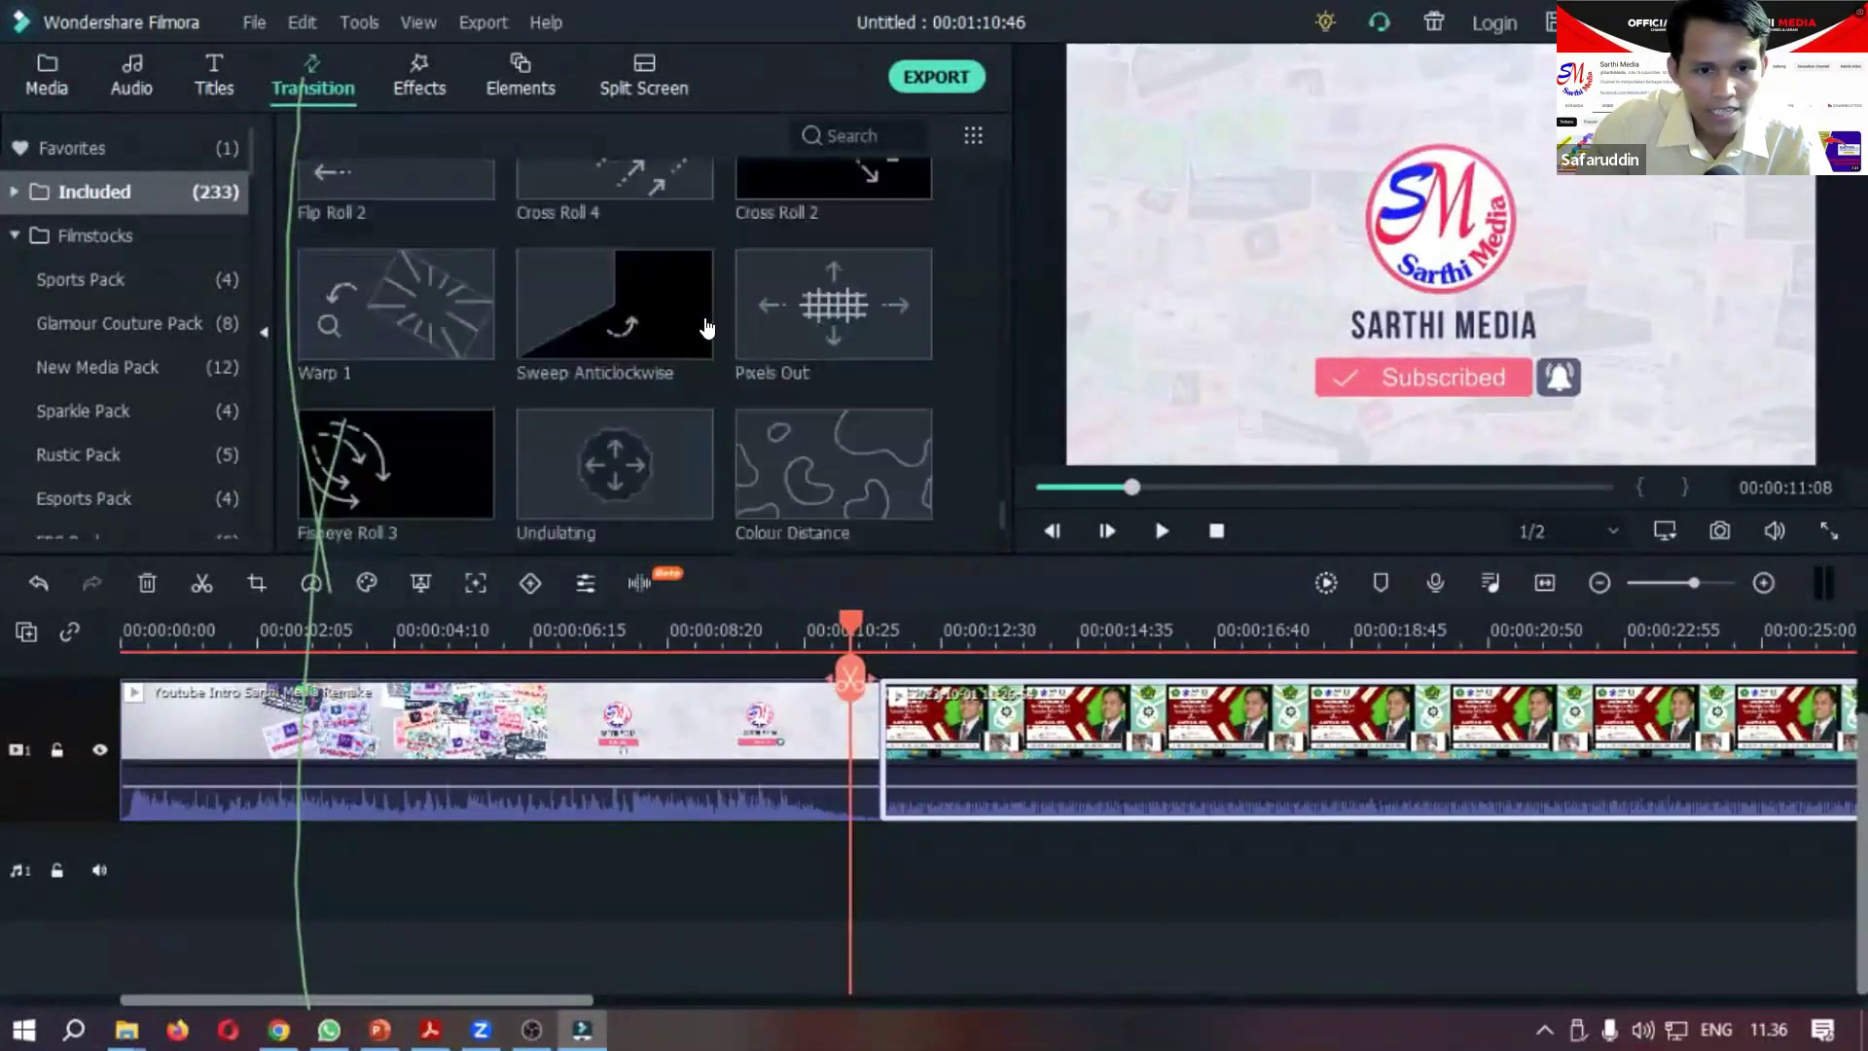
pyautogui.scroll(-6, 707, 328)
pyautogui.scroll(-10, 706, 331)
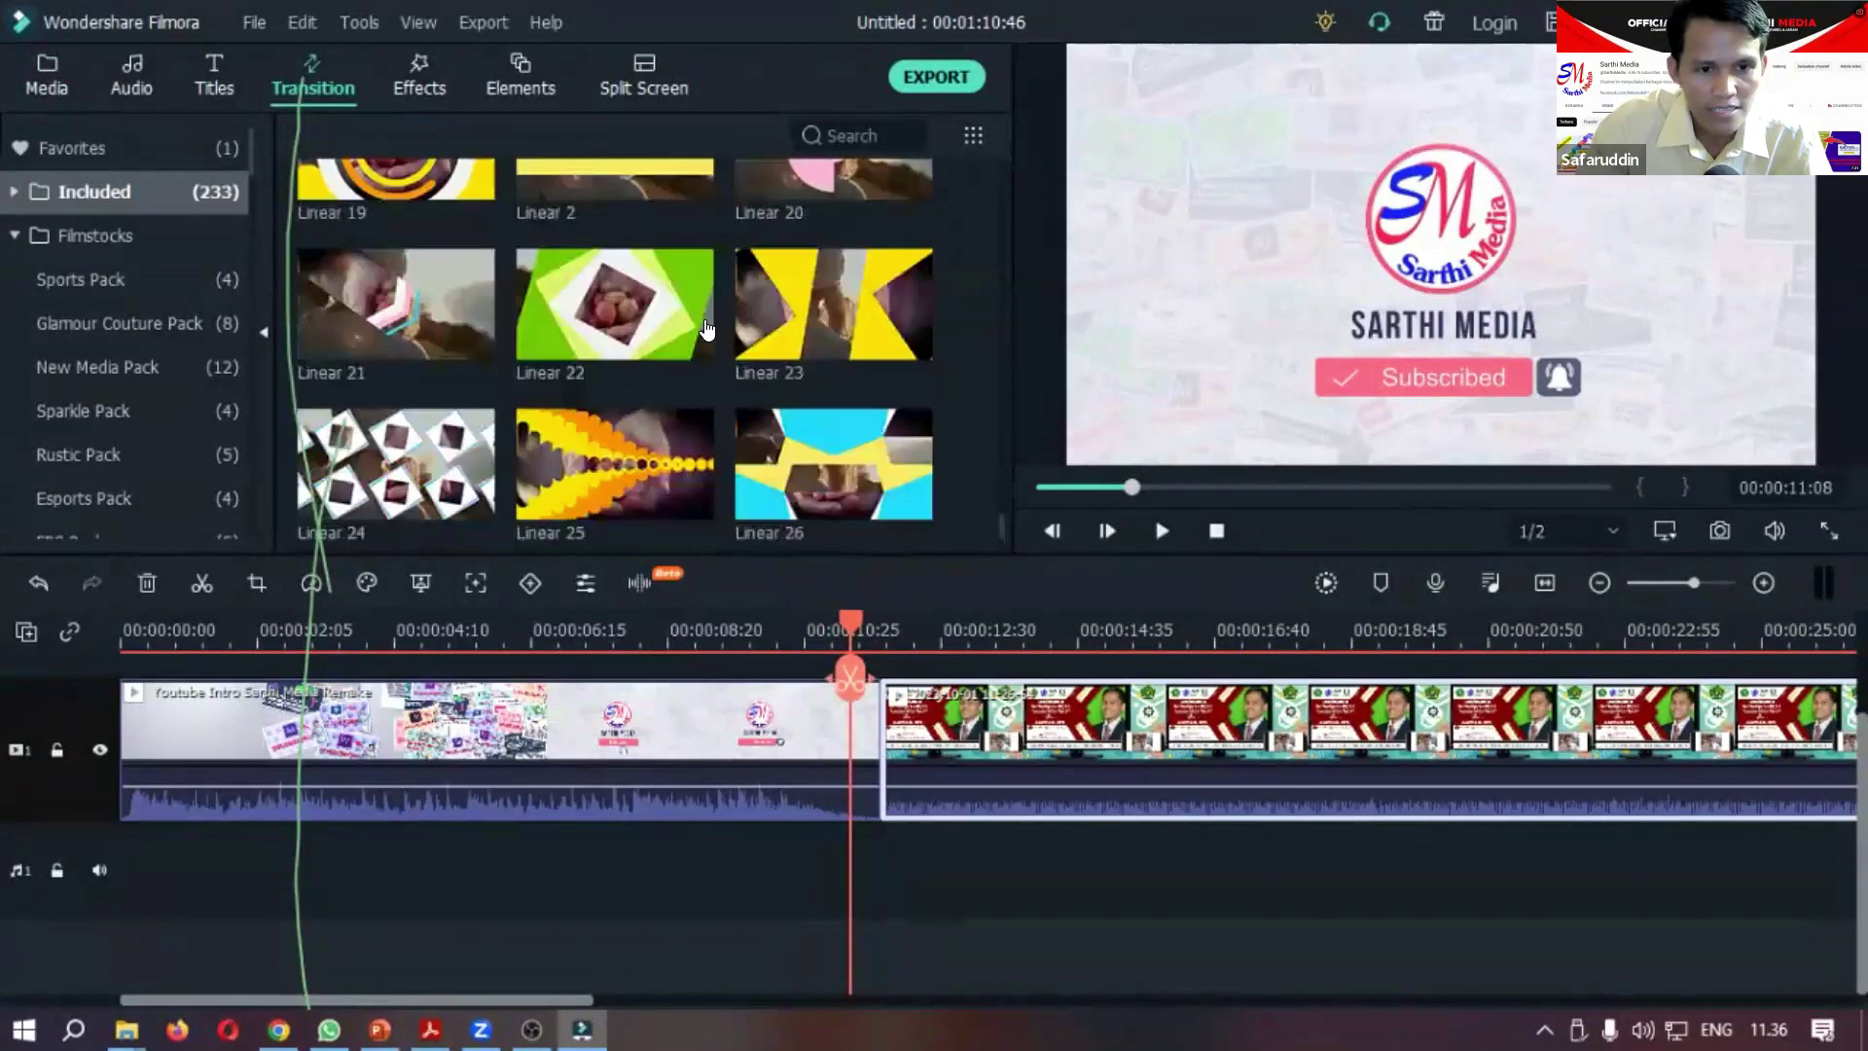
pyautogui.moveTo(707, 330)
pyautogui.scroll(-3, 708, 329)
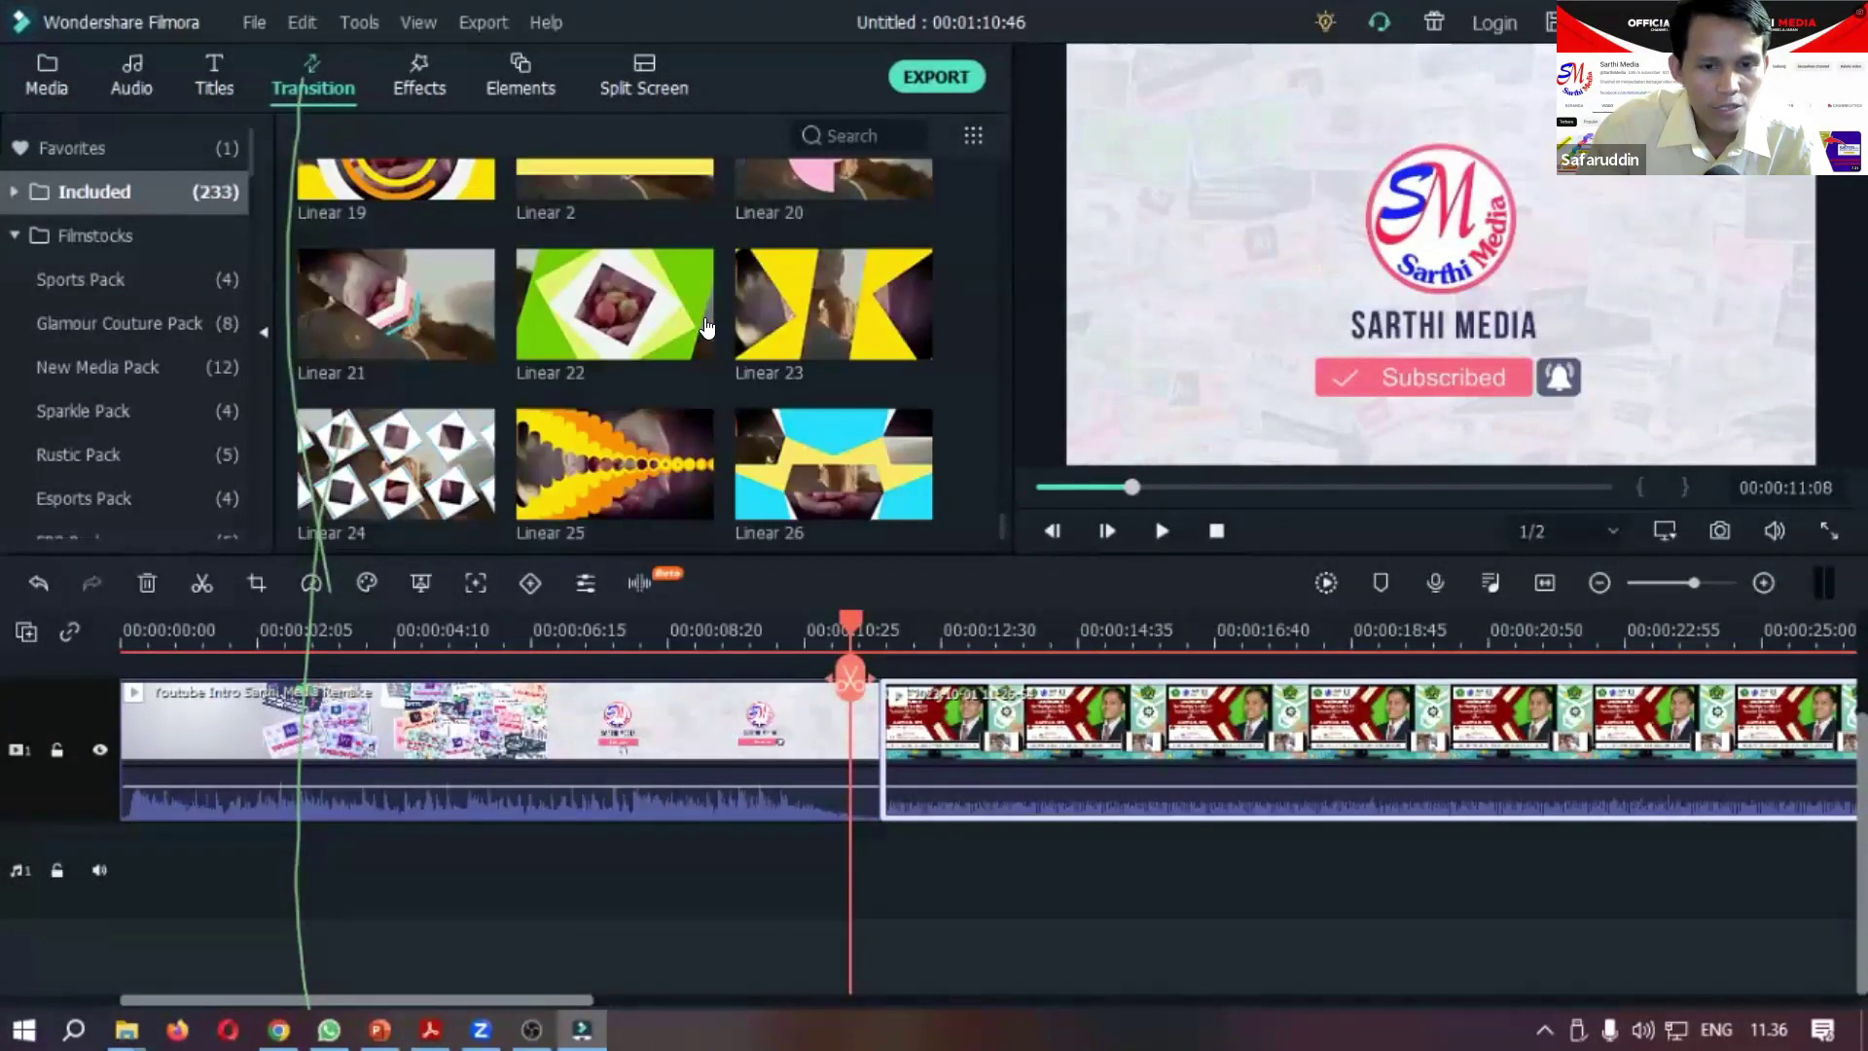
pyautogui.scroll(3, 708, 328)
pyautogui.scroll(3, 716, 325)
pyautogui.scroll(-3, 715, 324)
pyautogui.moveTo(828, 230)
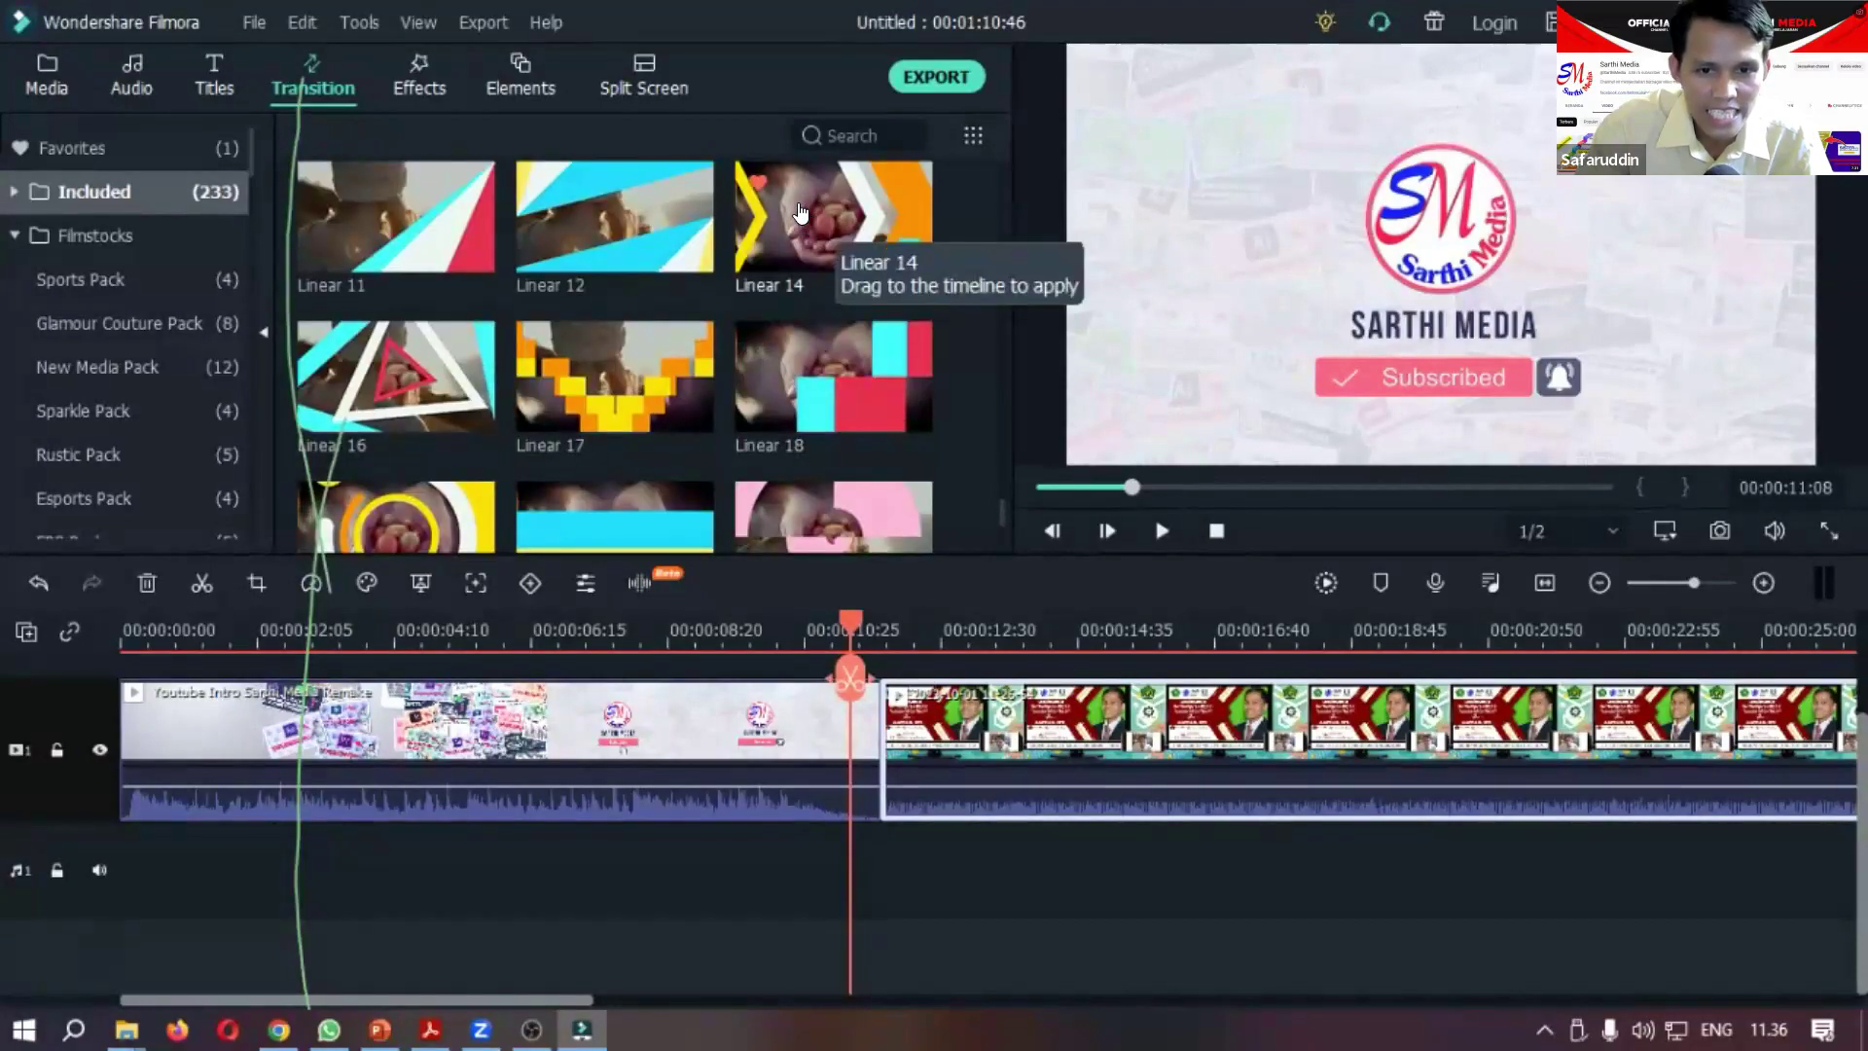
# Apply the Linear 14 transition at the join between the intro clip and the recording on video track 1.
pyautogui.click(800, 212)
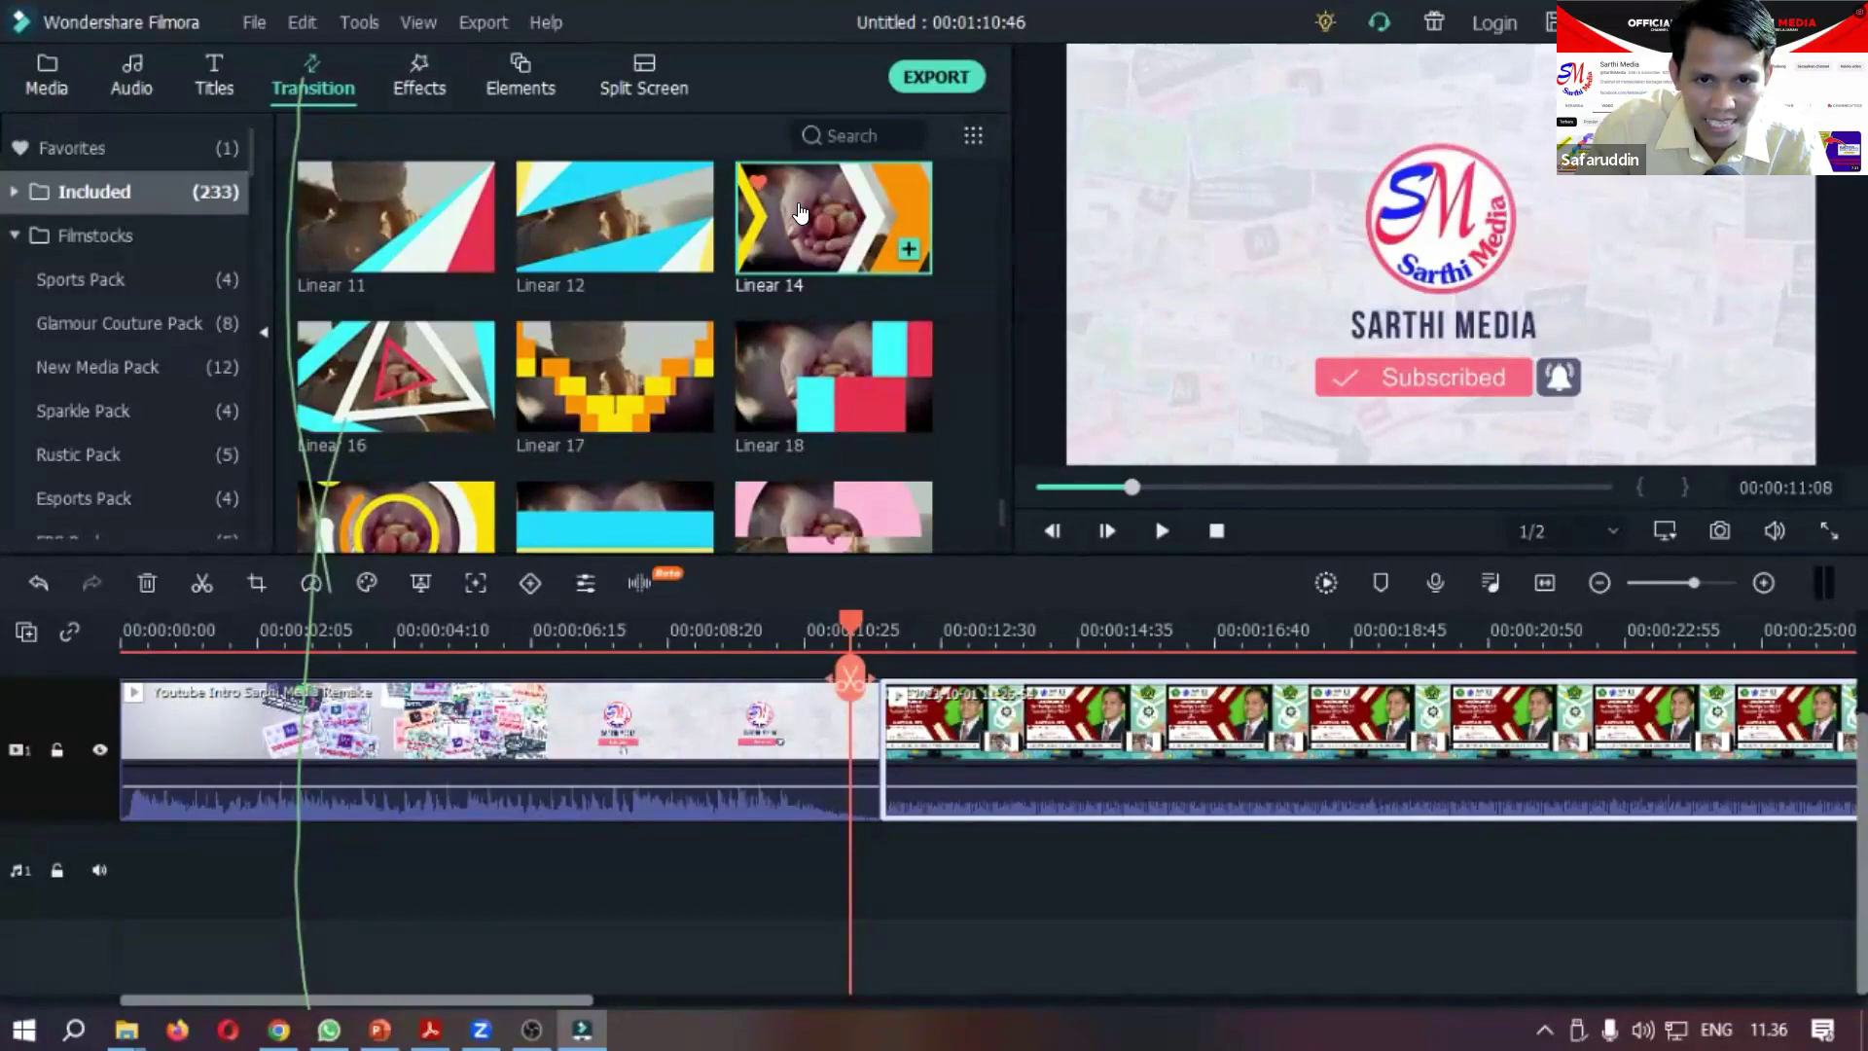
pyautogui.moveTo(799, 212); pyautogui.dragTo(847, 374)
pyautogui.moveTo(881, 660); pyautogui.dragTo(840, 714)
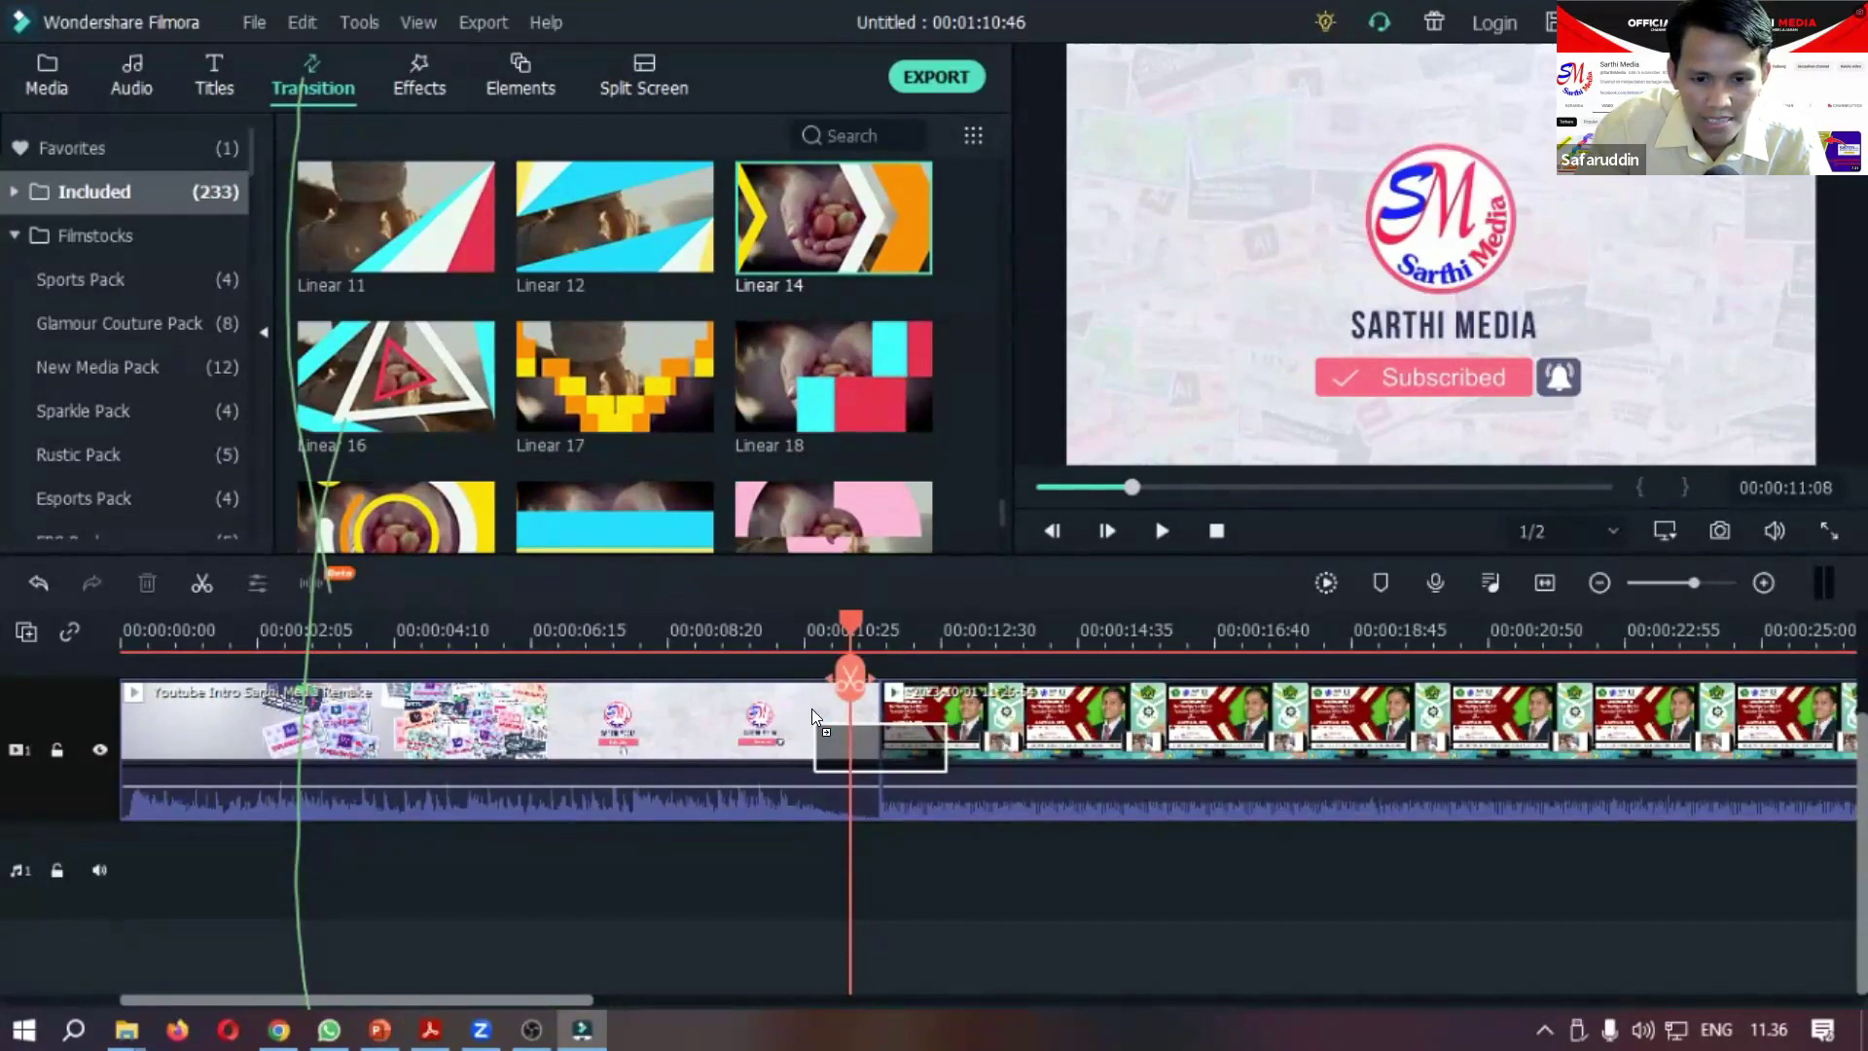
pyautogui.moveTo(811, 708); pyautogui.dragTo(812, 708)
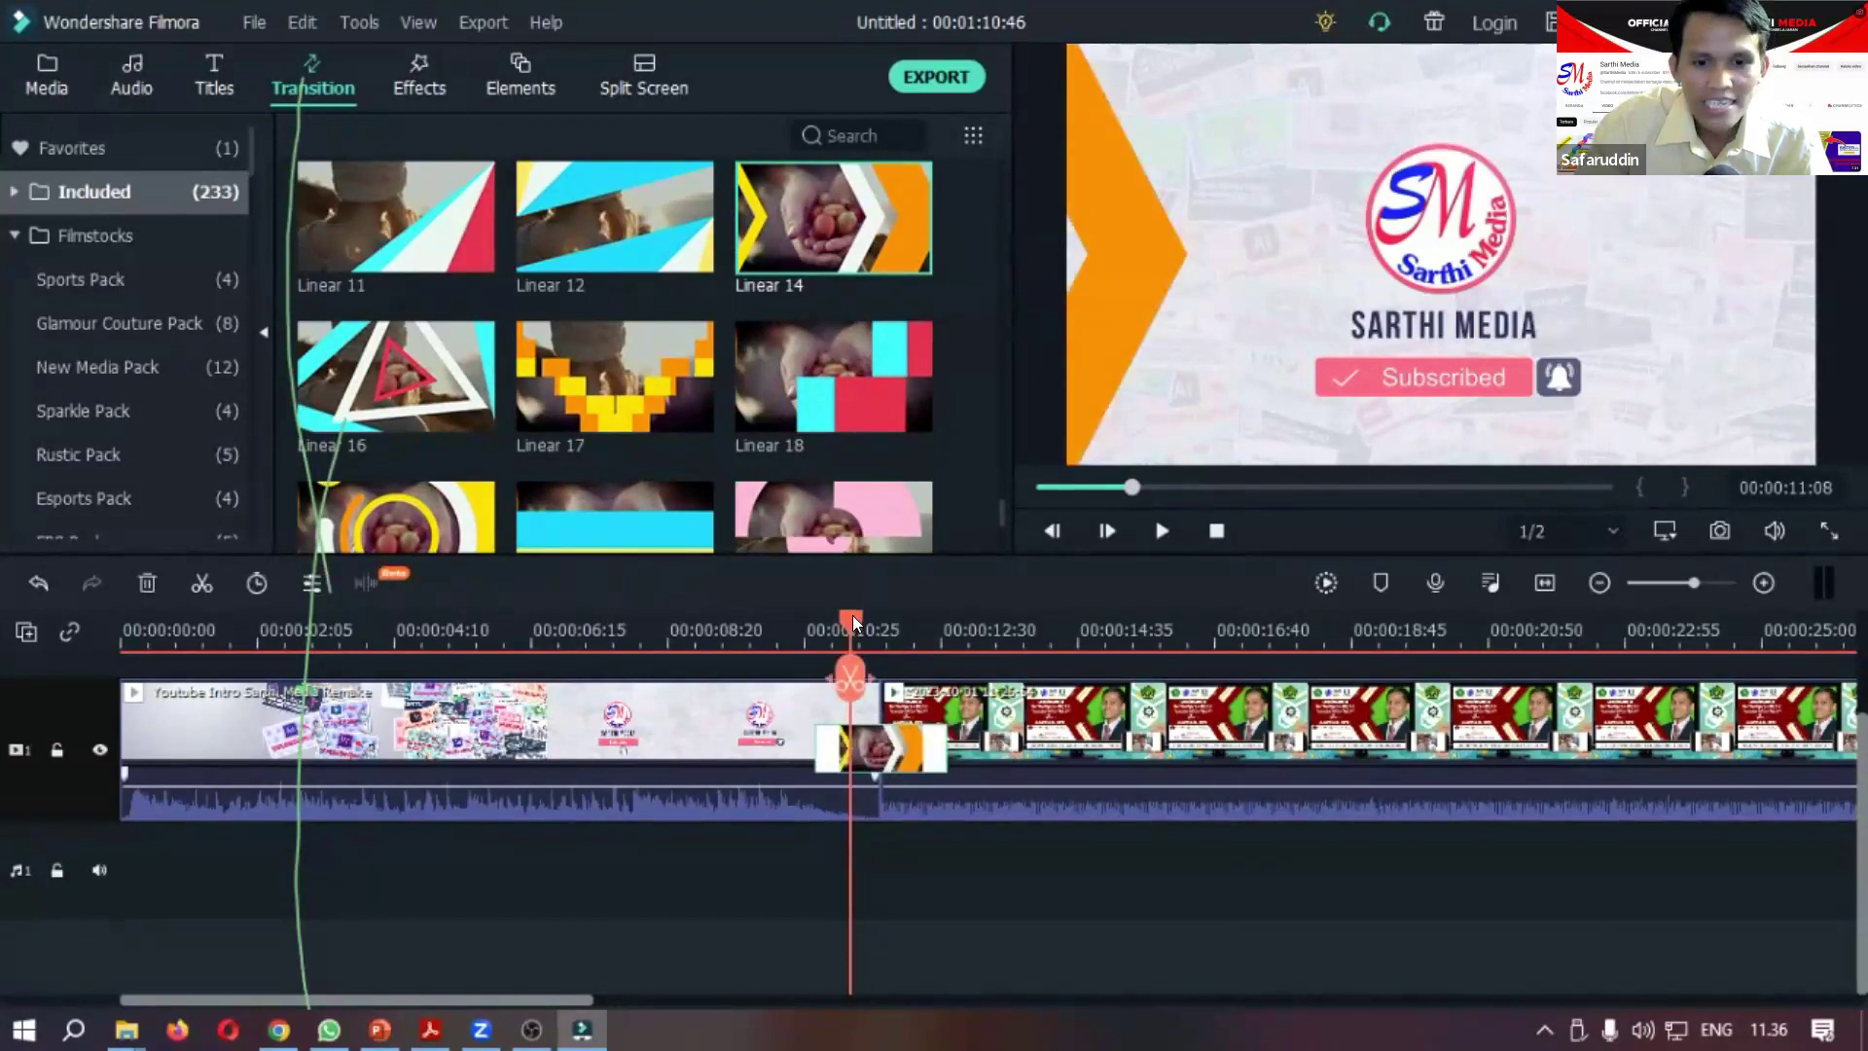
# Play across the Linear 14 transition to review it and browse through the other included transitions.
pyautogui.moveTo(807, 623); pyautogui.dragTo(788, 627)
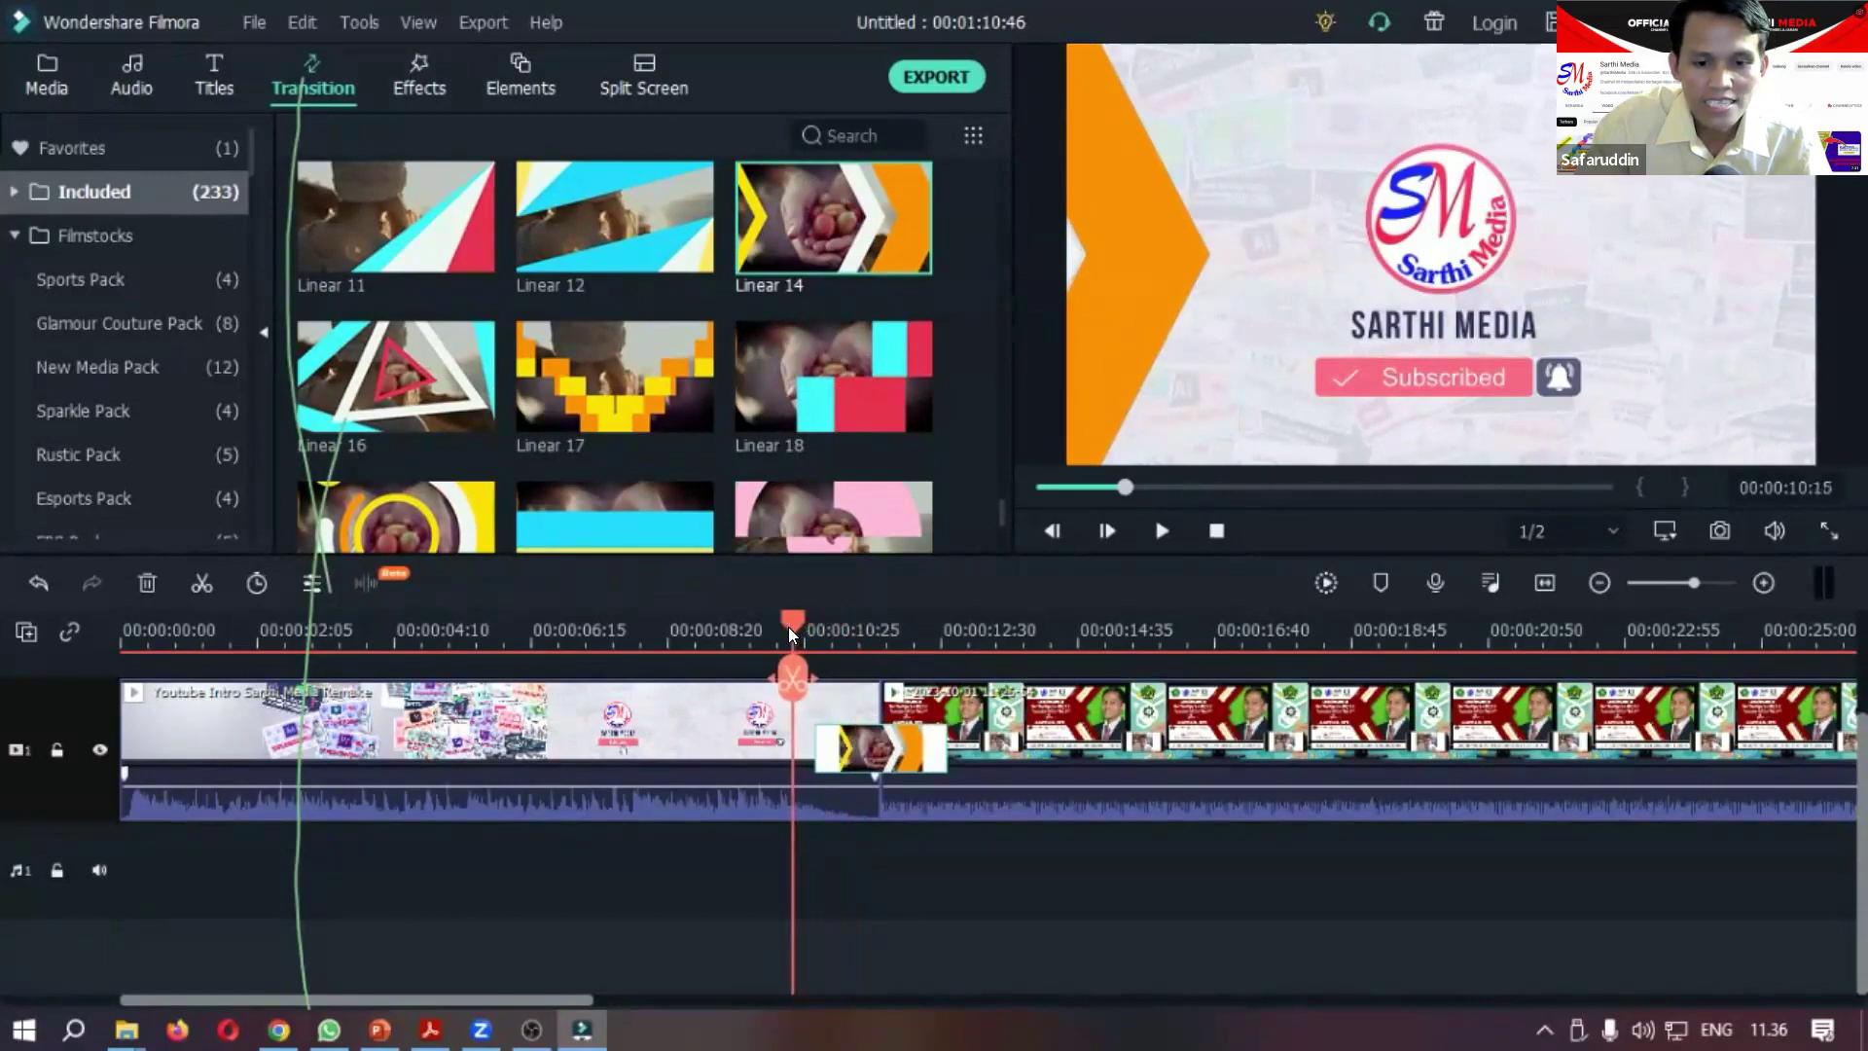
pyautogui.click(1148, 533)
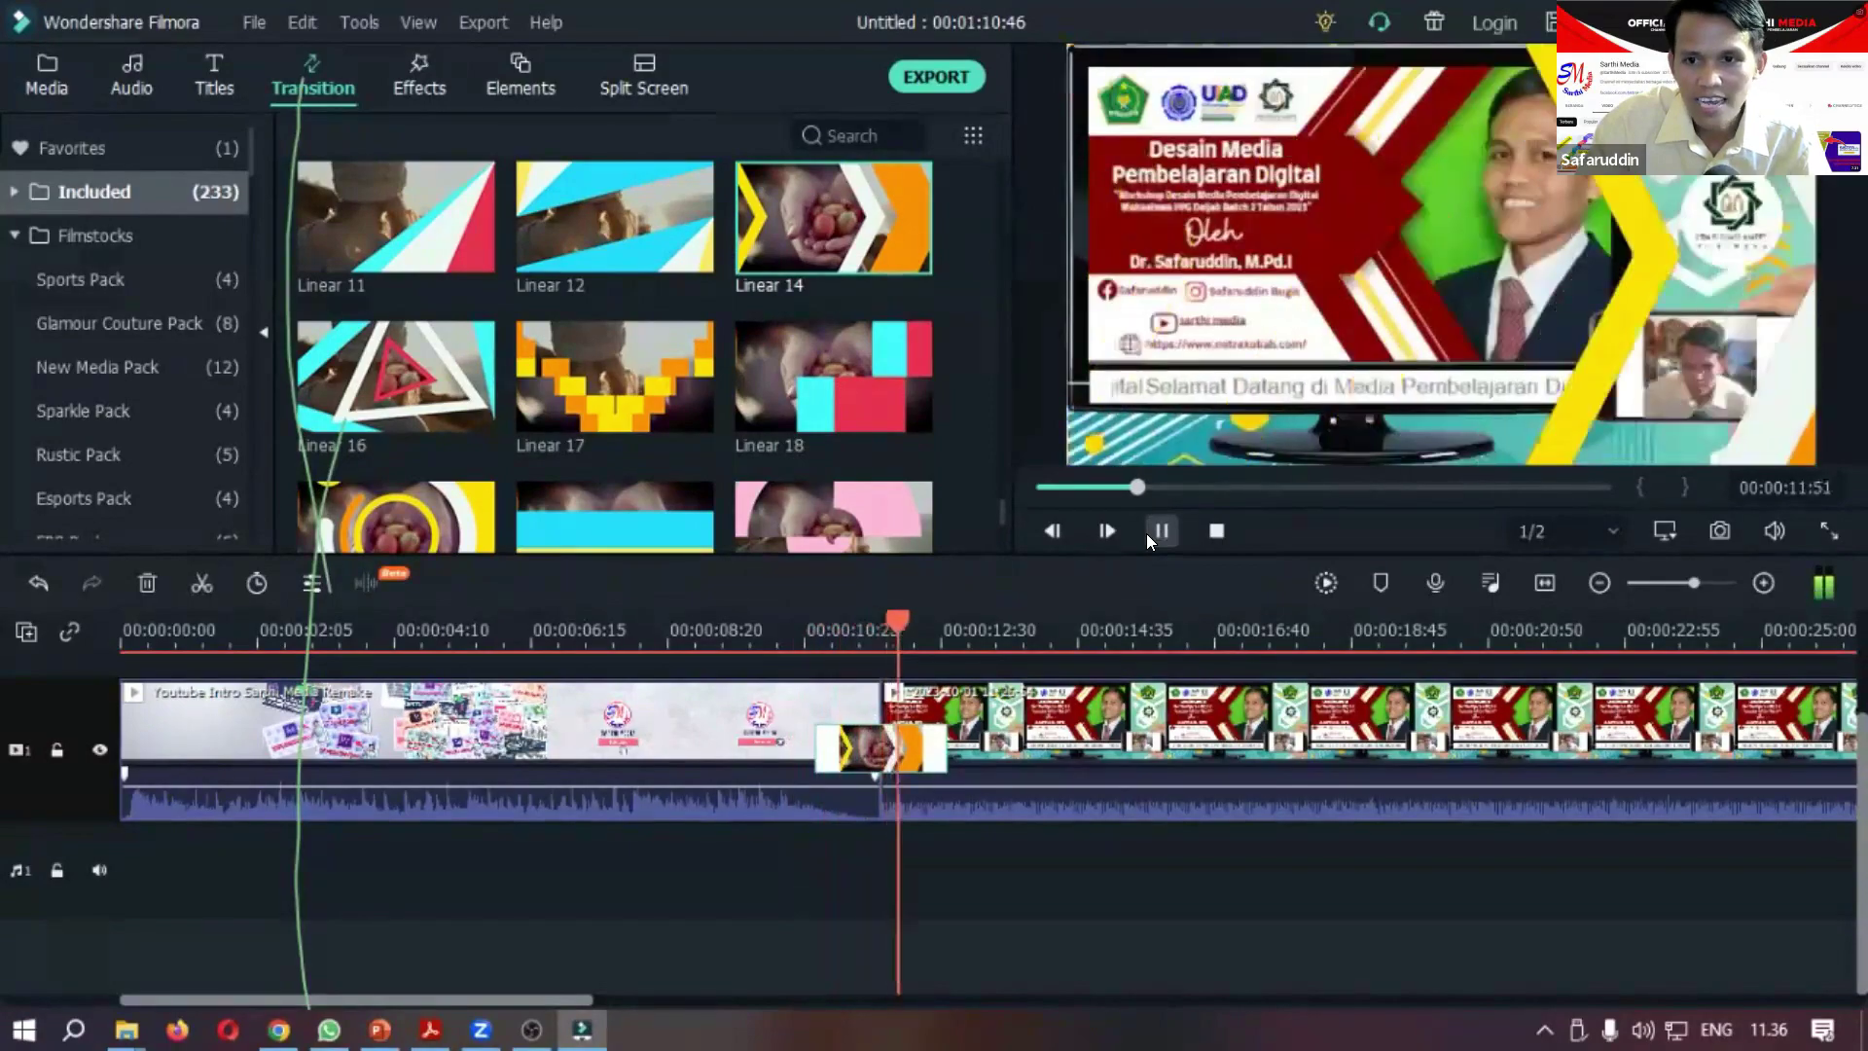
pyautogui.click(1159, 533)
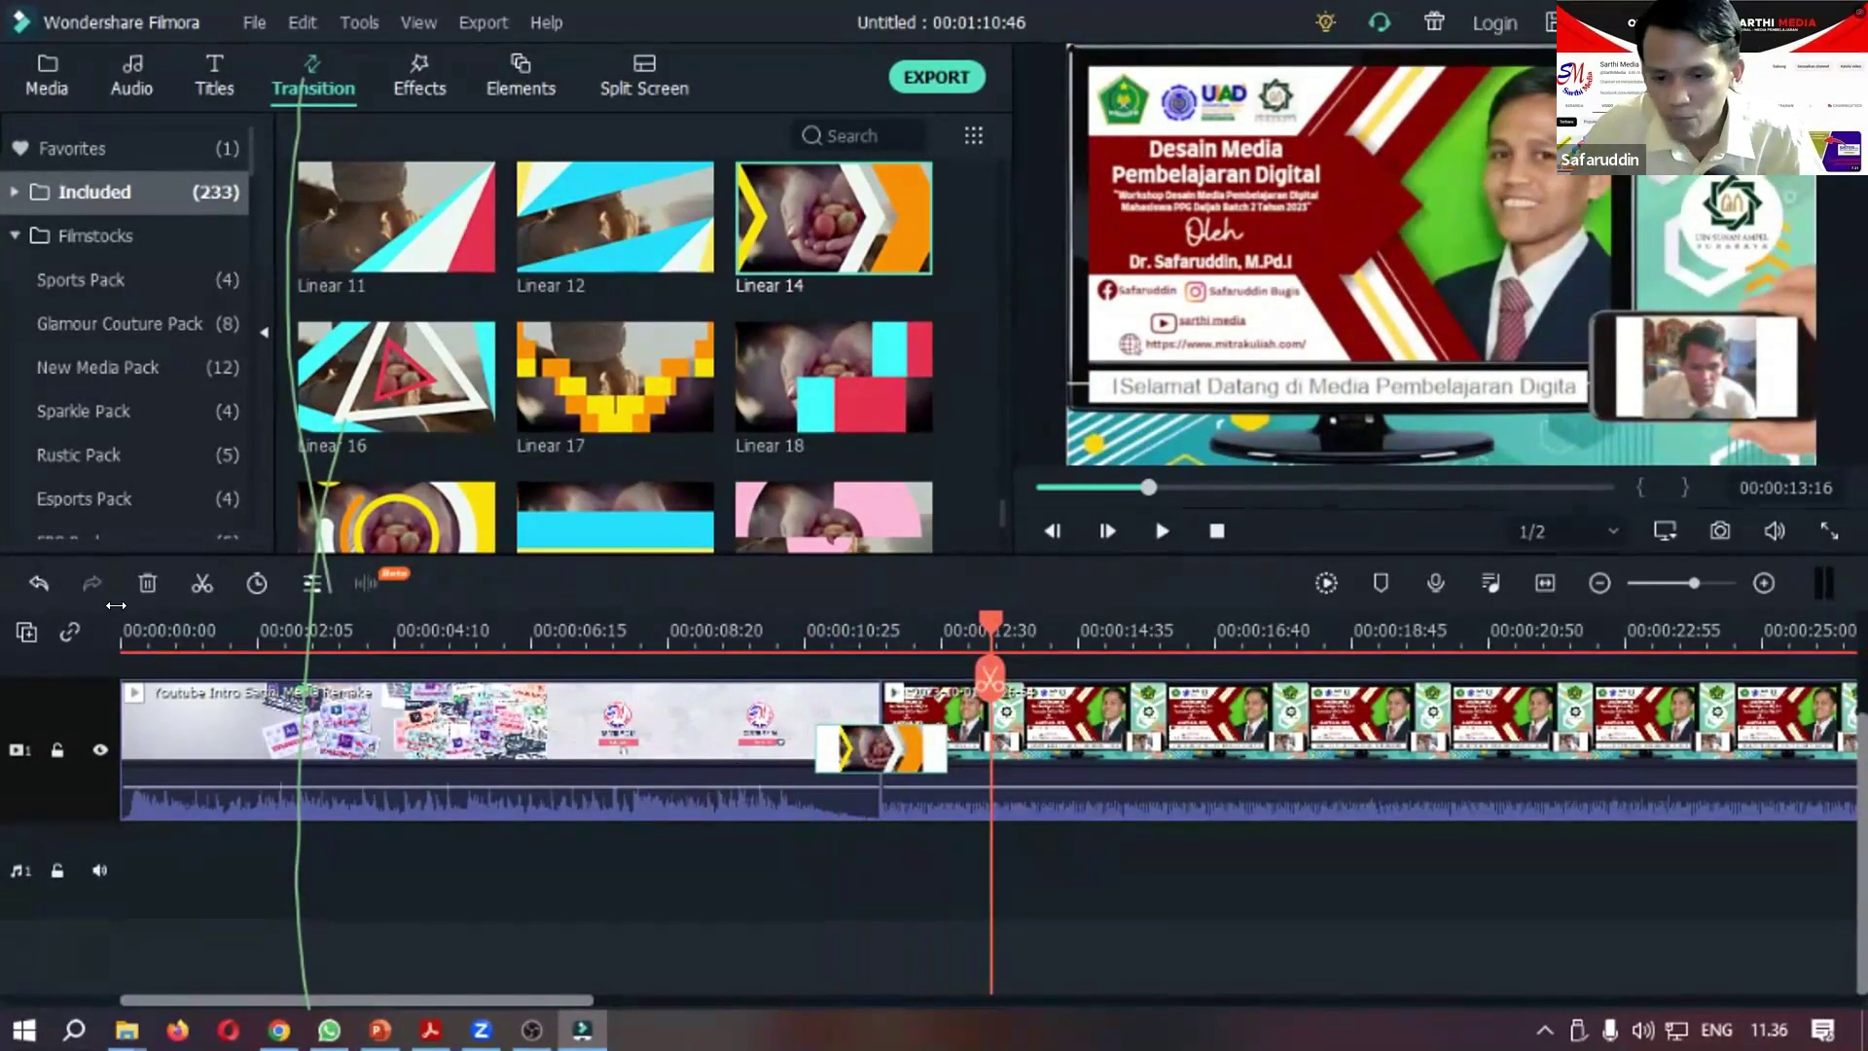
pyautogui.scroll(3, 853, 456)
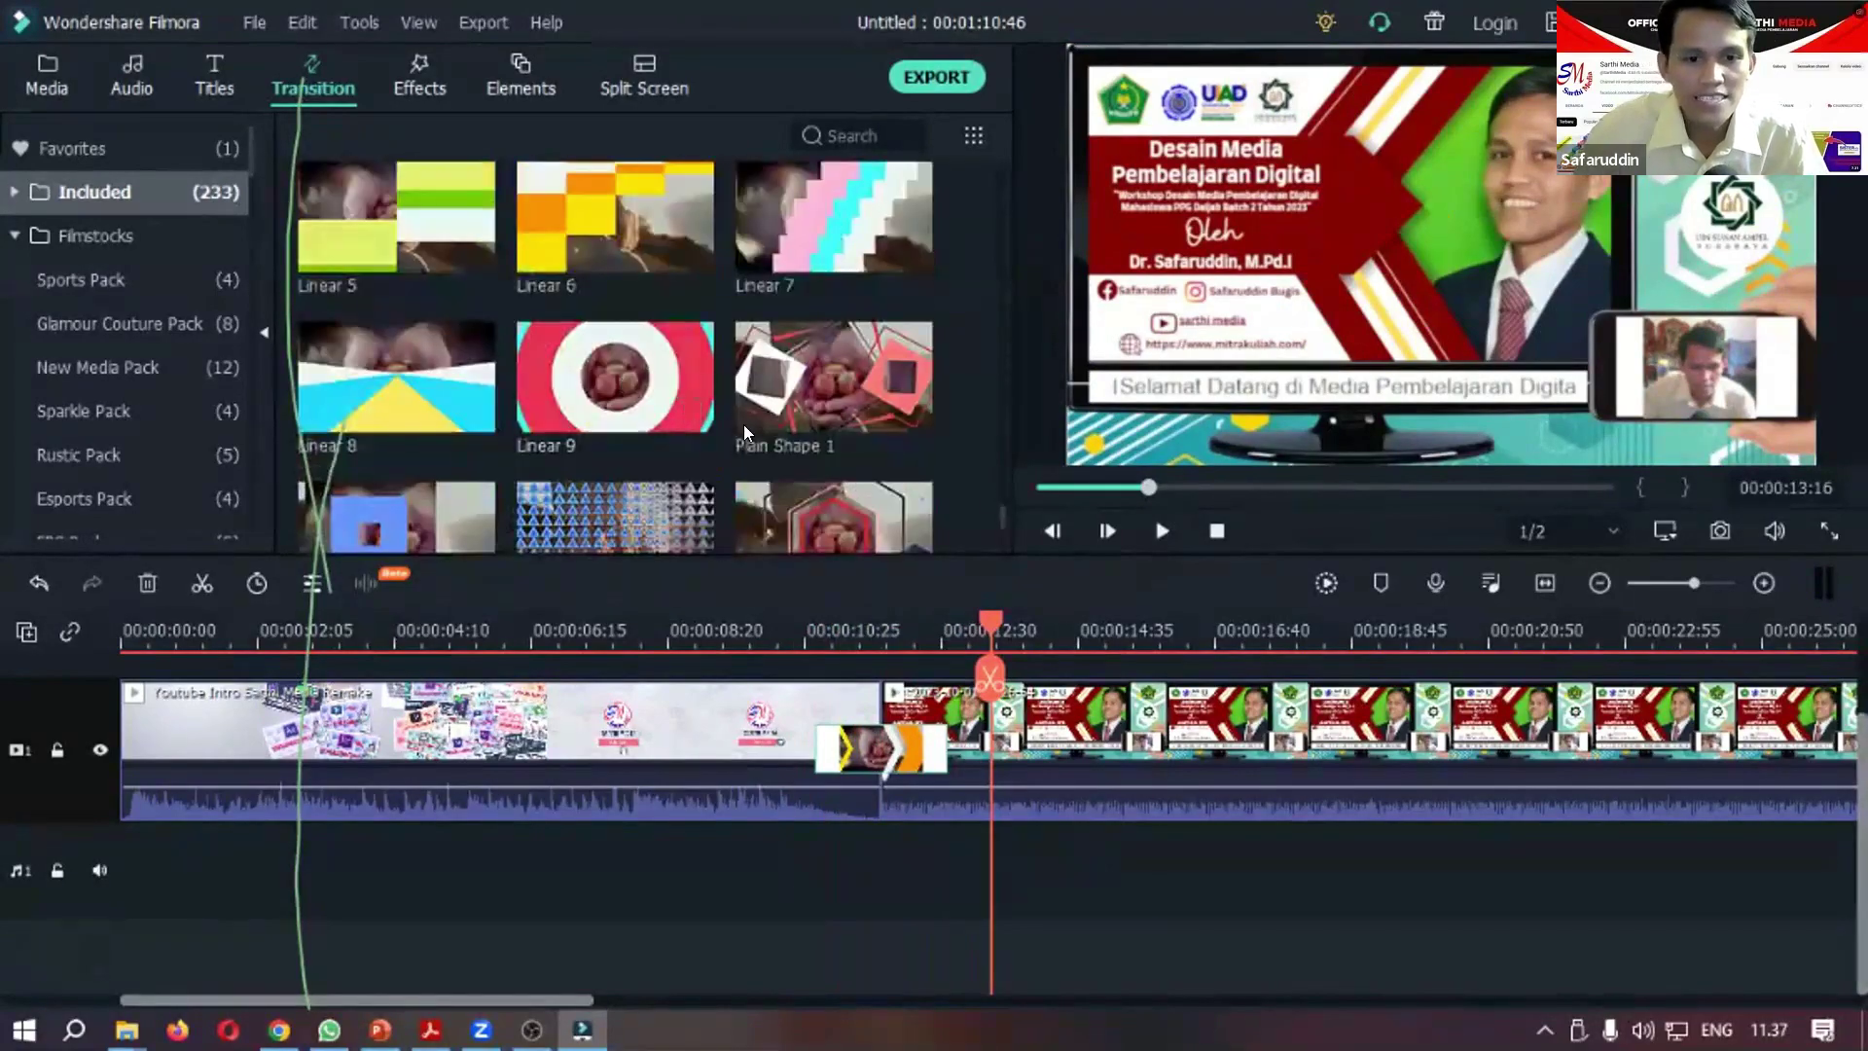
pyautogui.scroll(-10, 853, 457)
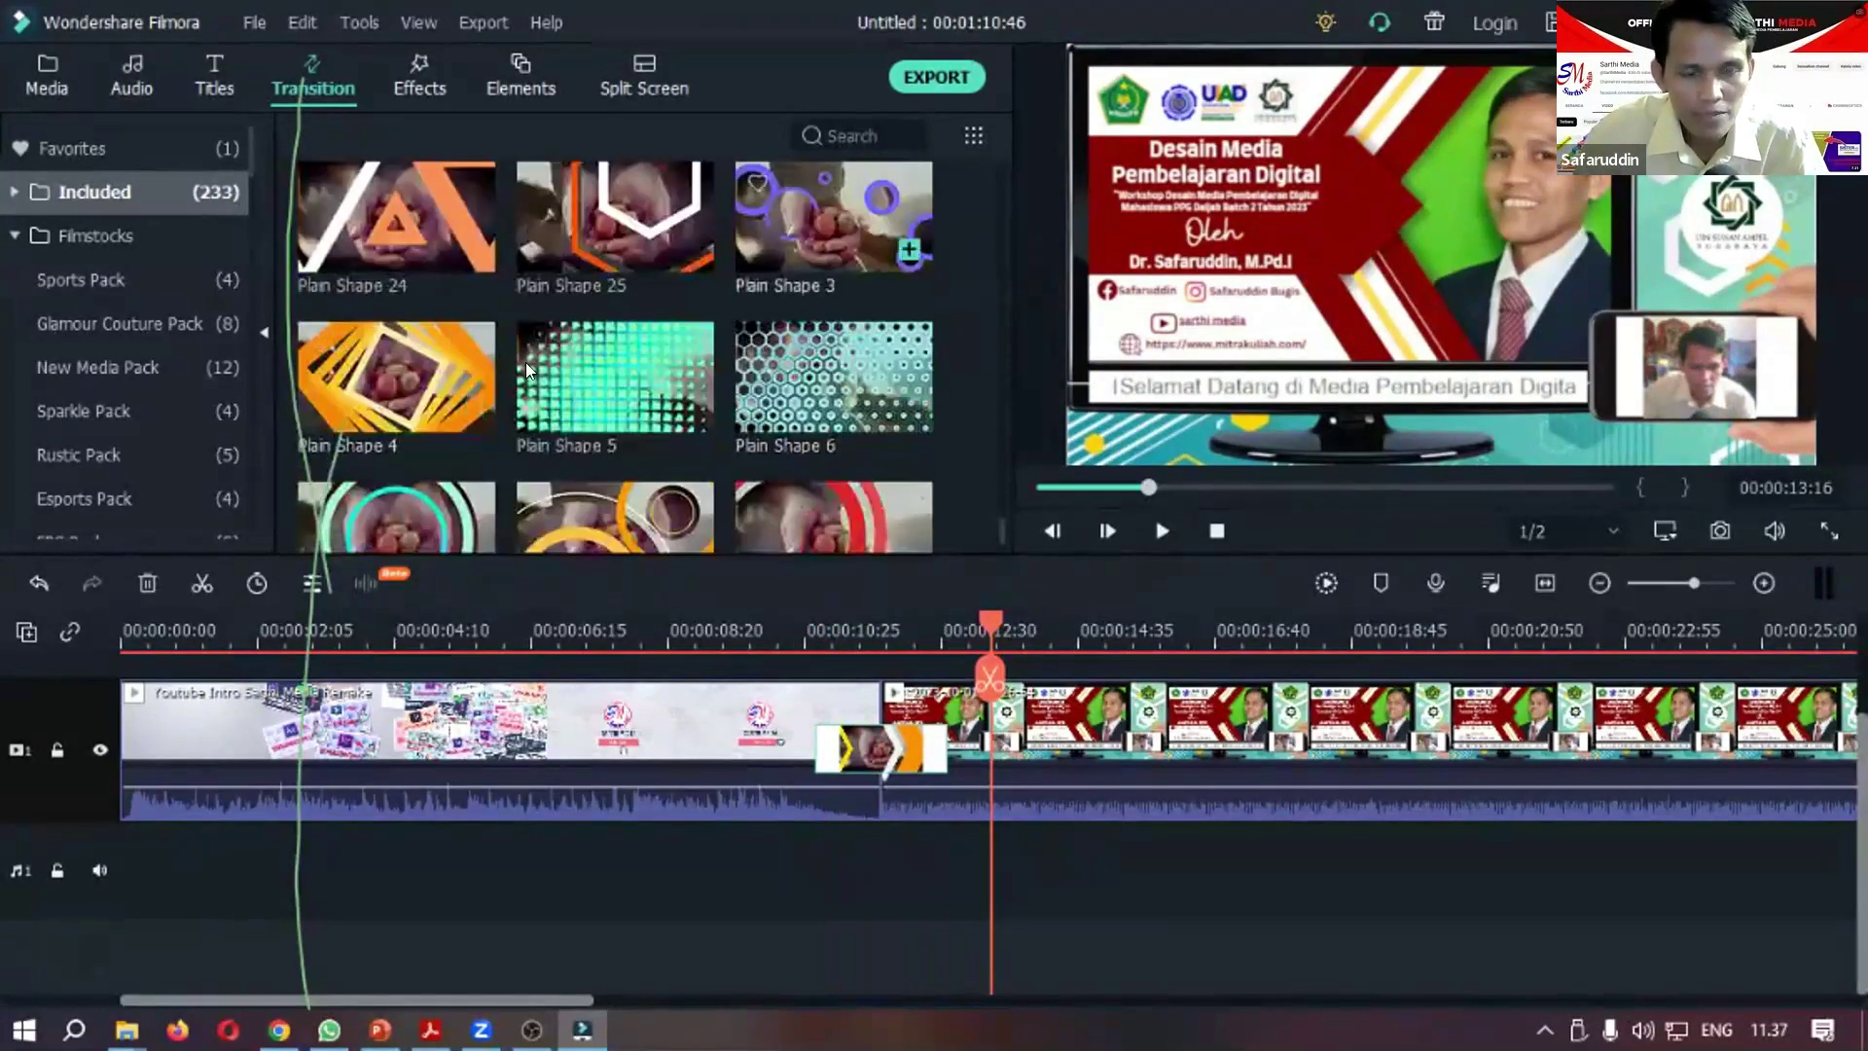
pyautogui.scroll(-10, 545, 357)
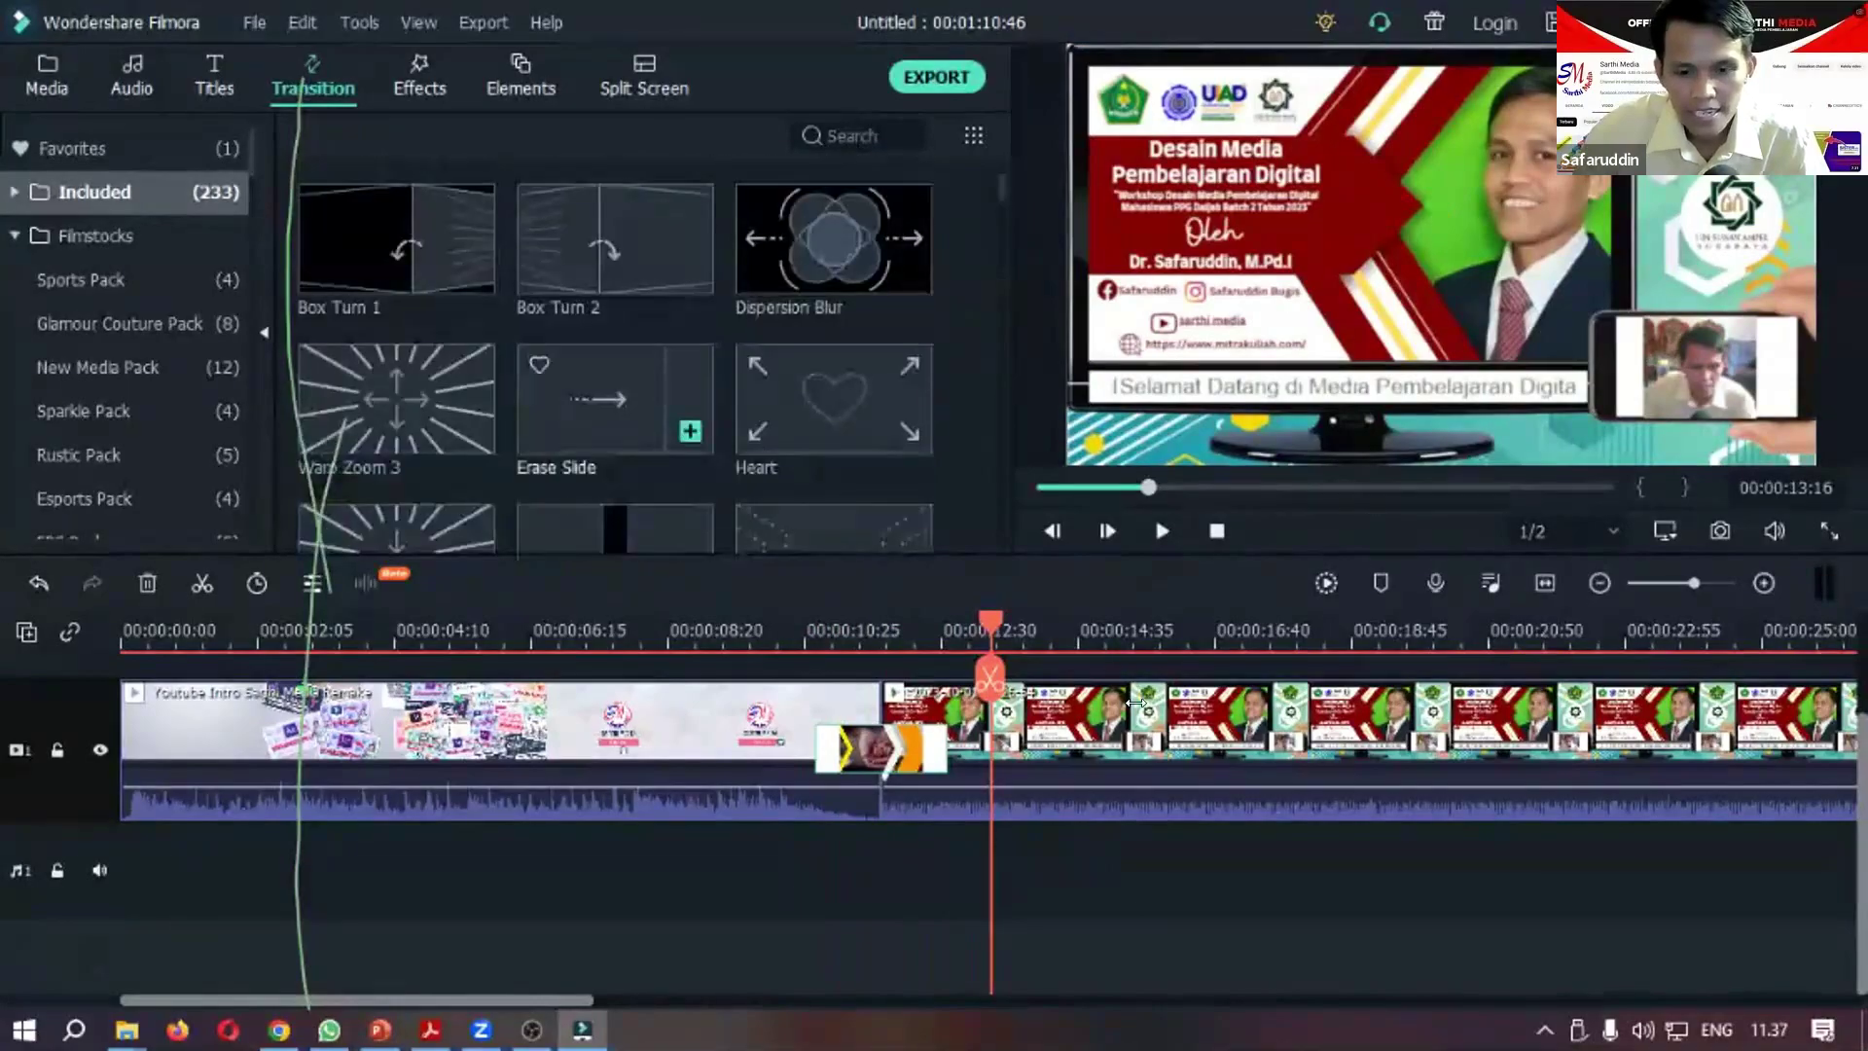
# Enlarge the timeline scale and split the recording on video track 1 just after the 00:00:15:25 mark.
pyautogui.moveTo(985, 613); pyautogui.dragTo(1181, 636)
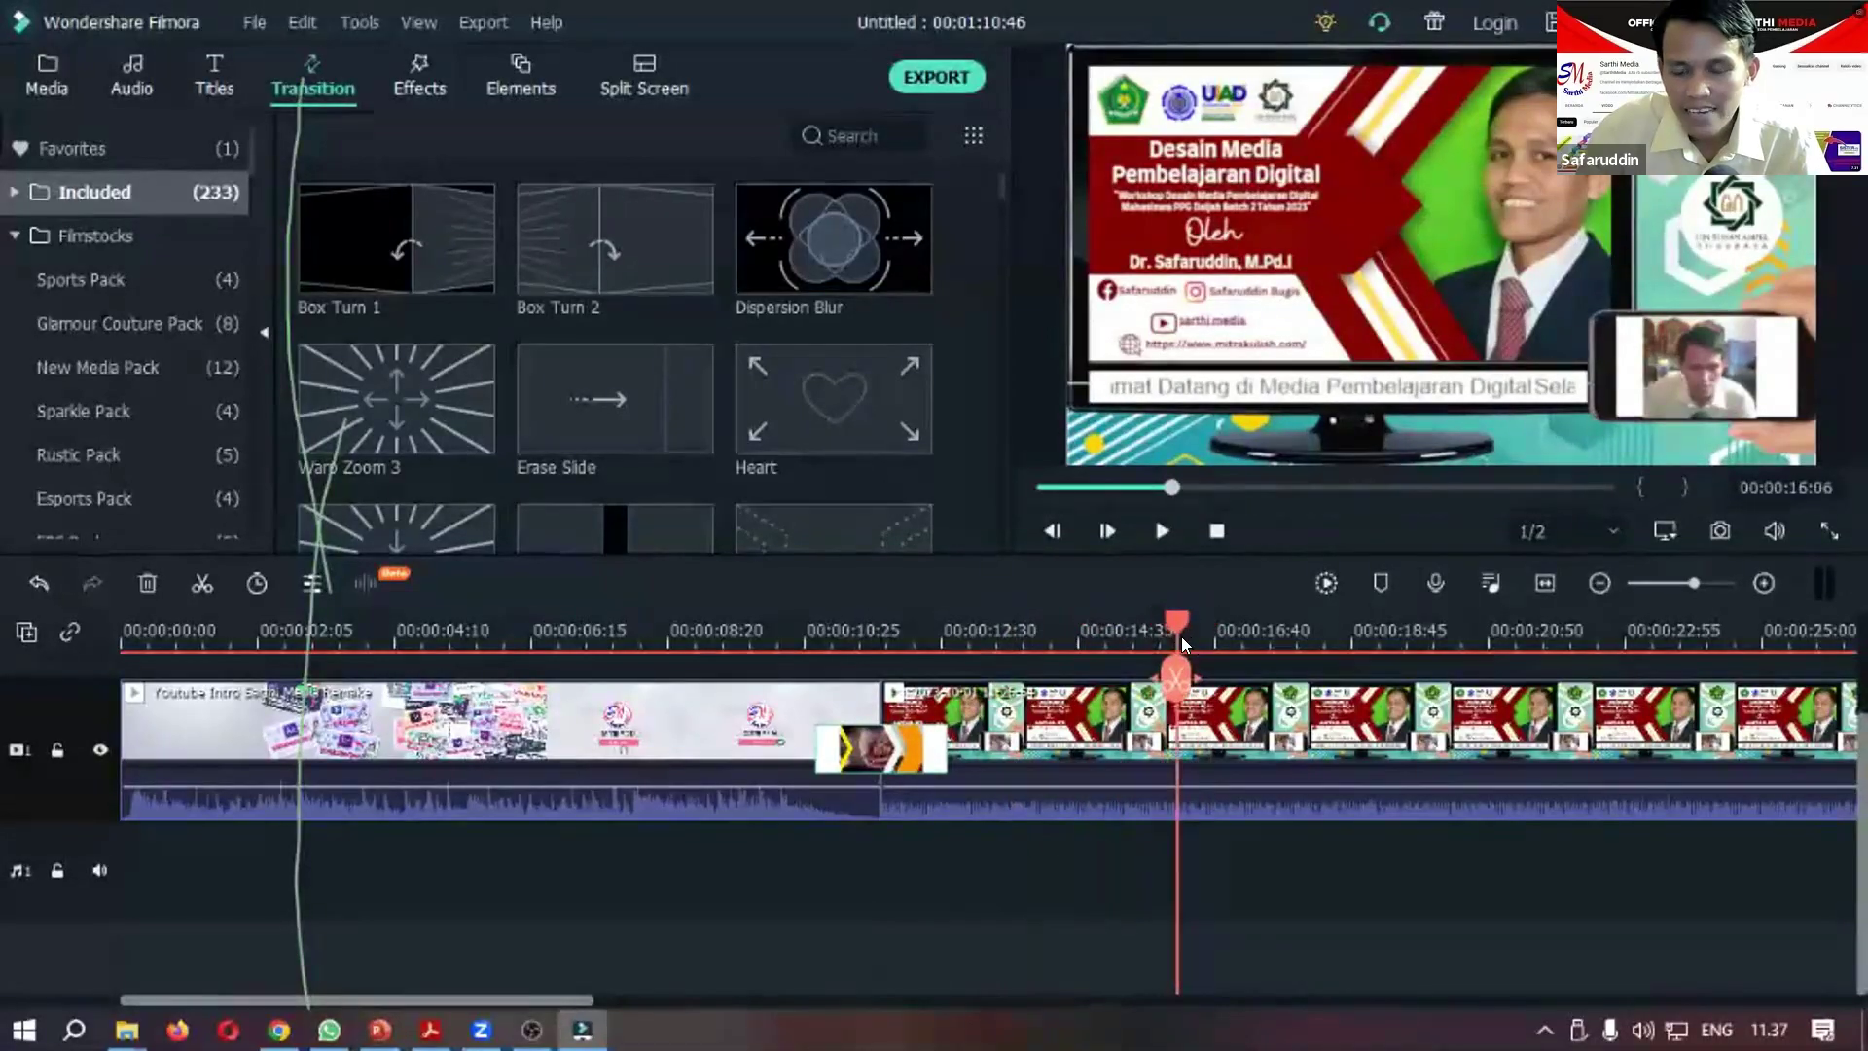
pyautogui.click(1319, 638)
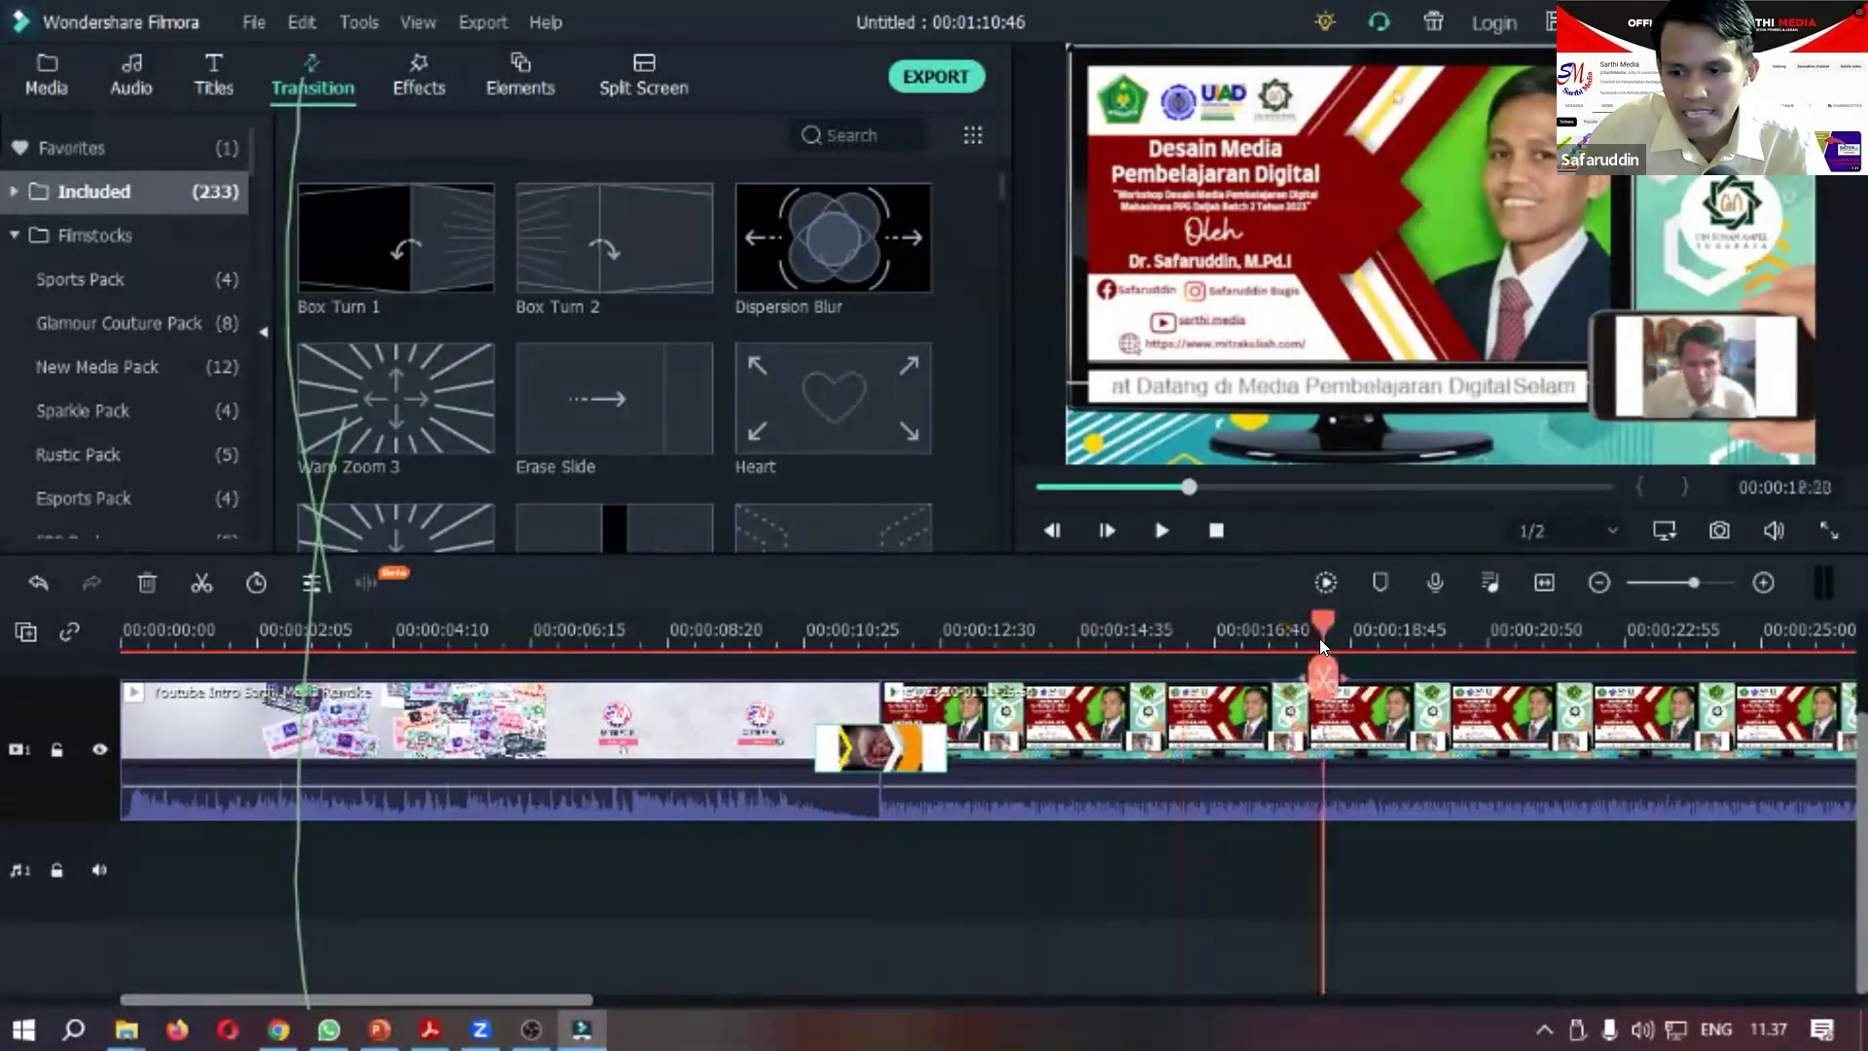
pyautogui.moveTo(1180, 638); pyautogui.dragTo(1160, 638)
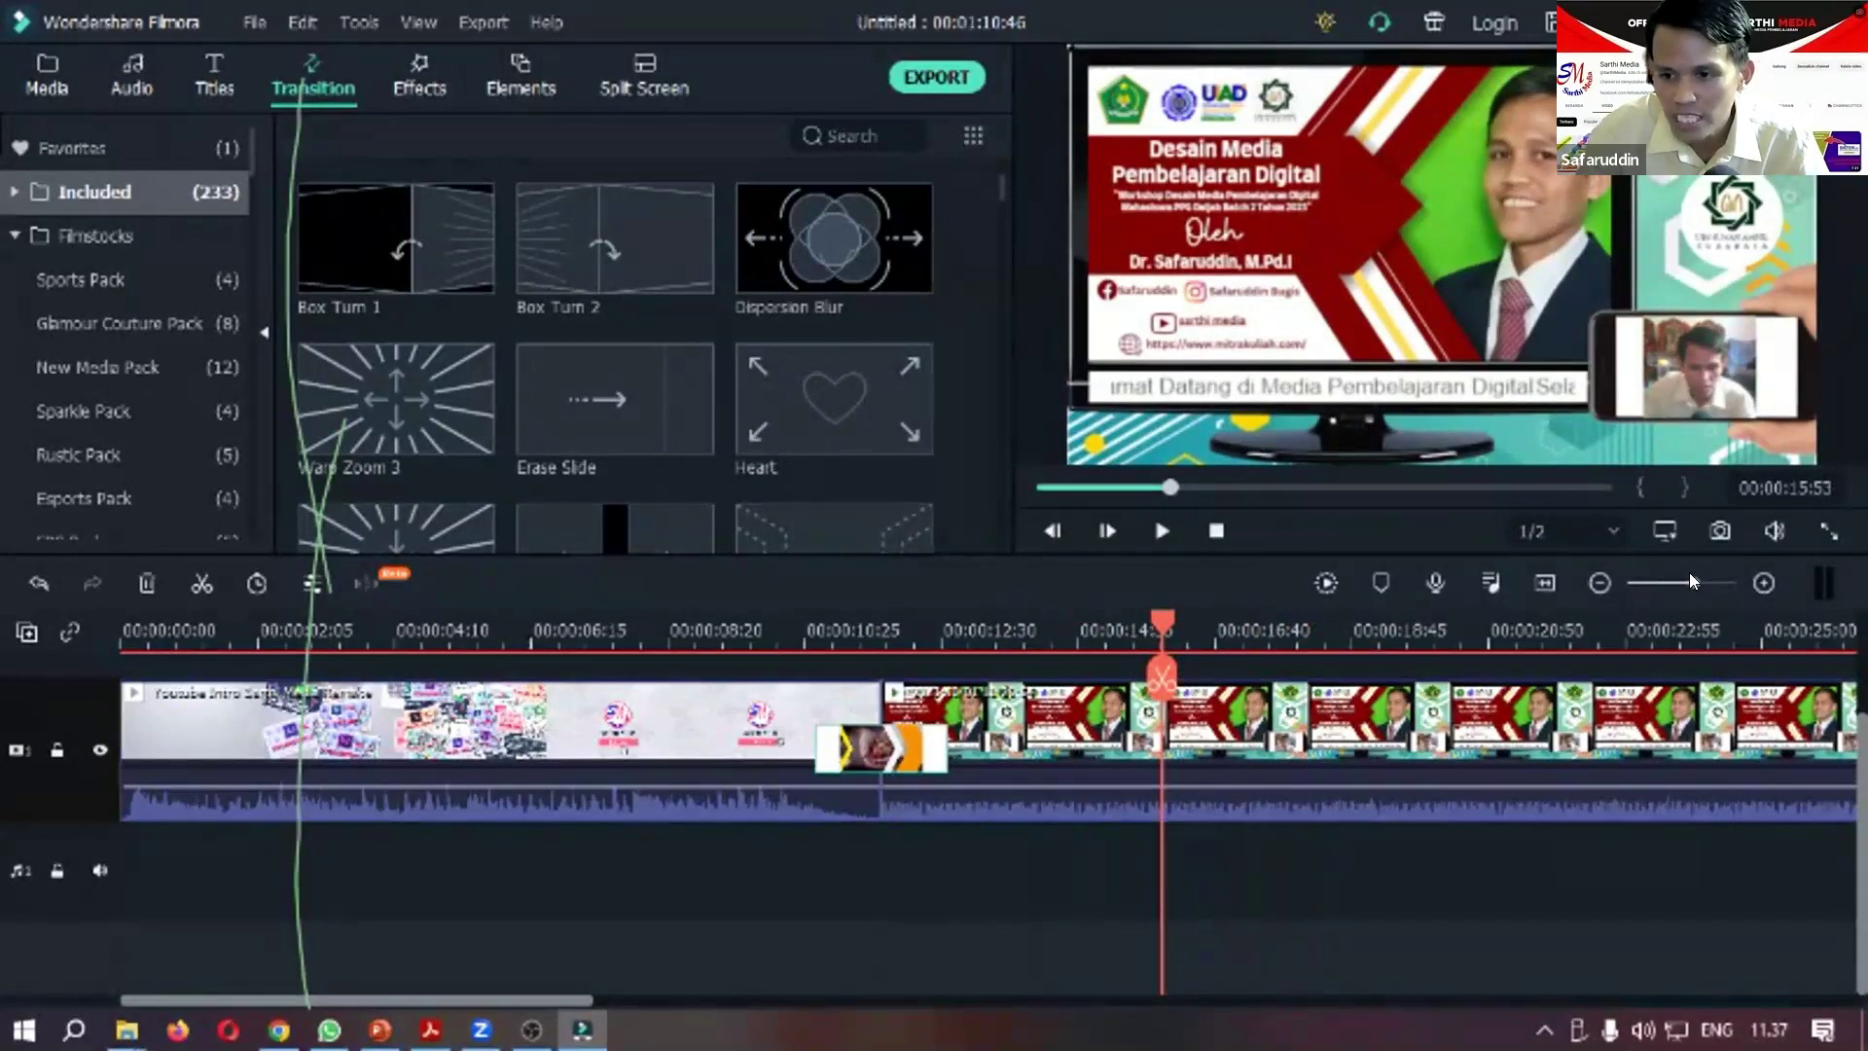
pyautogui.click(1691, 578)
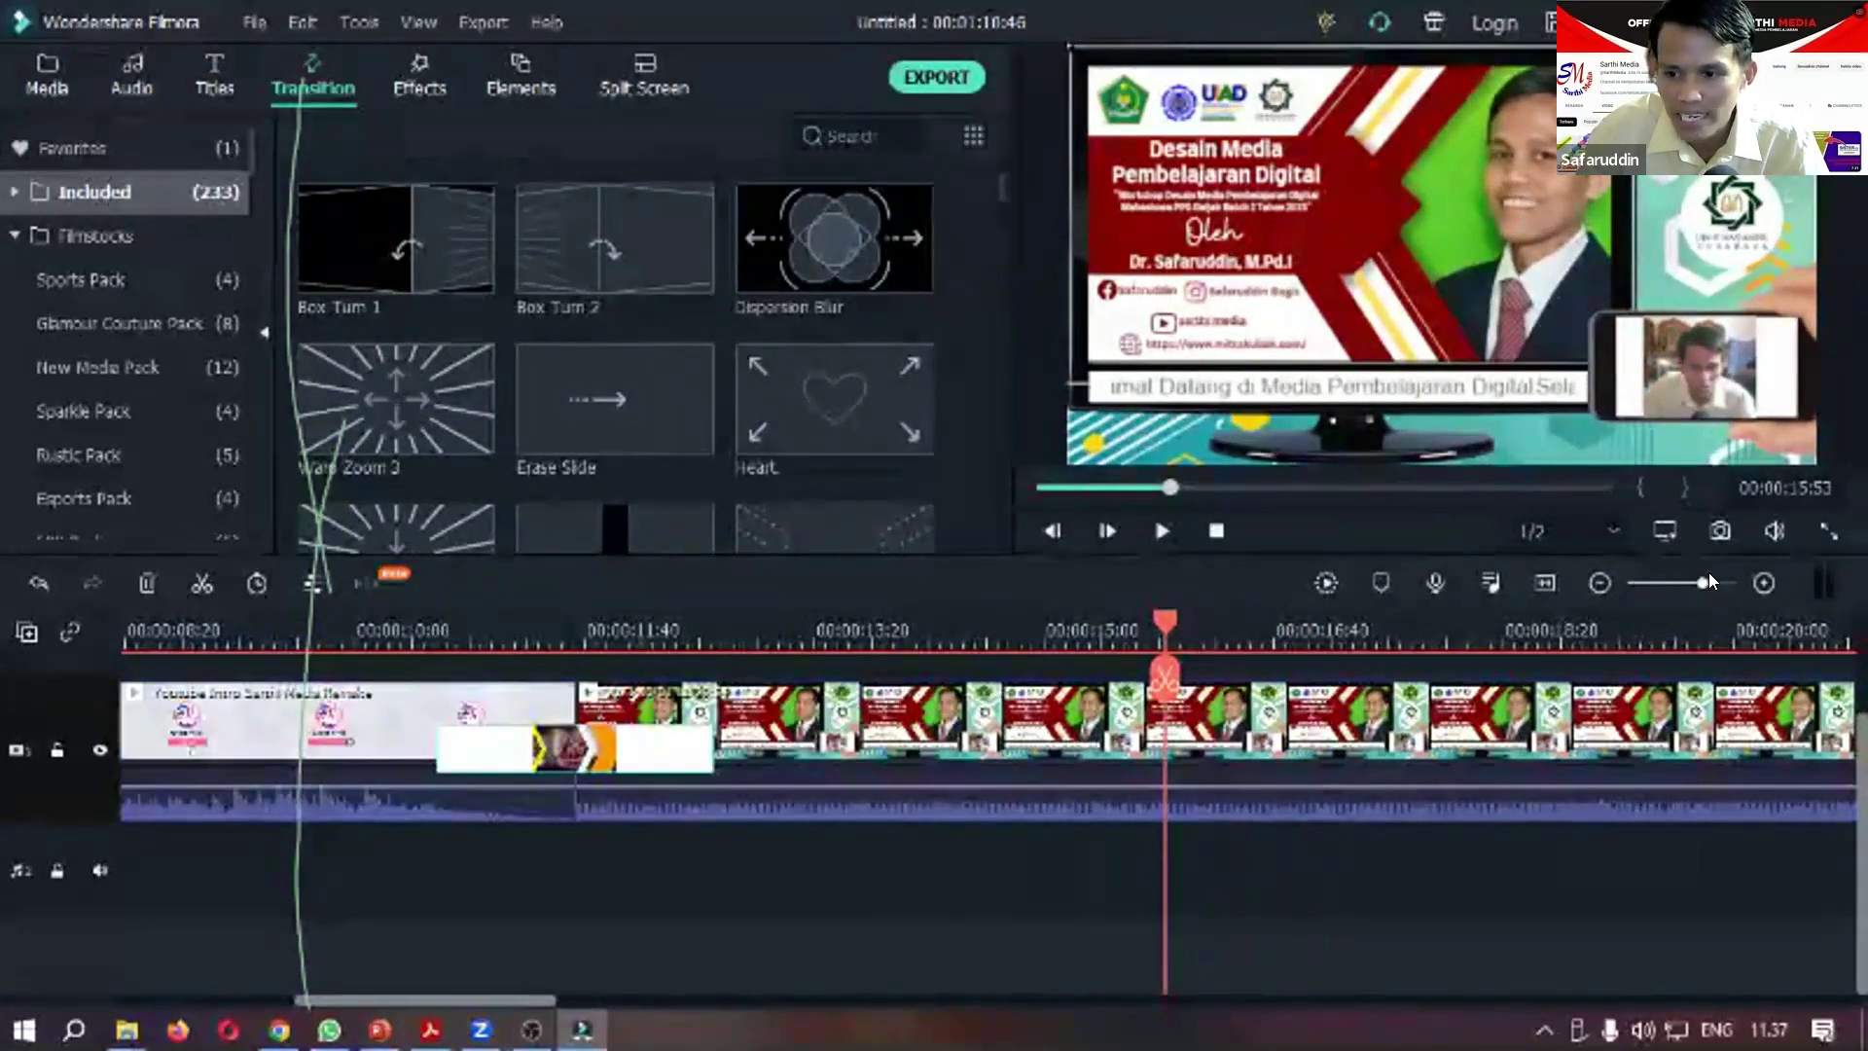
pyautogui.click(1708, 576)
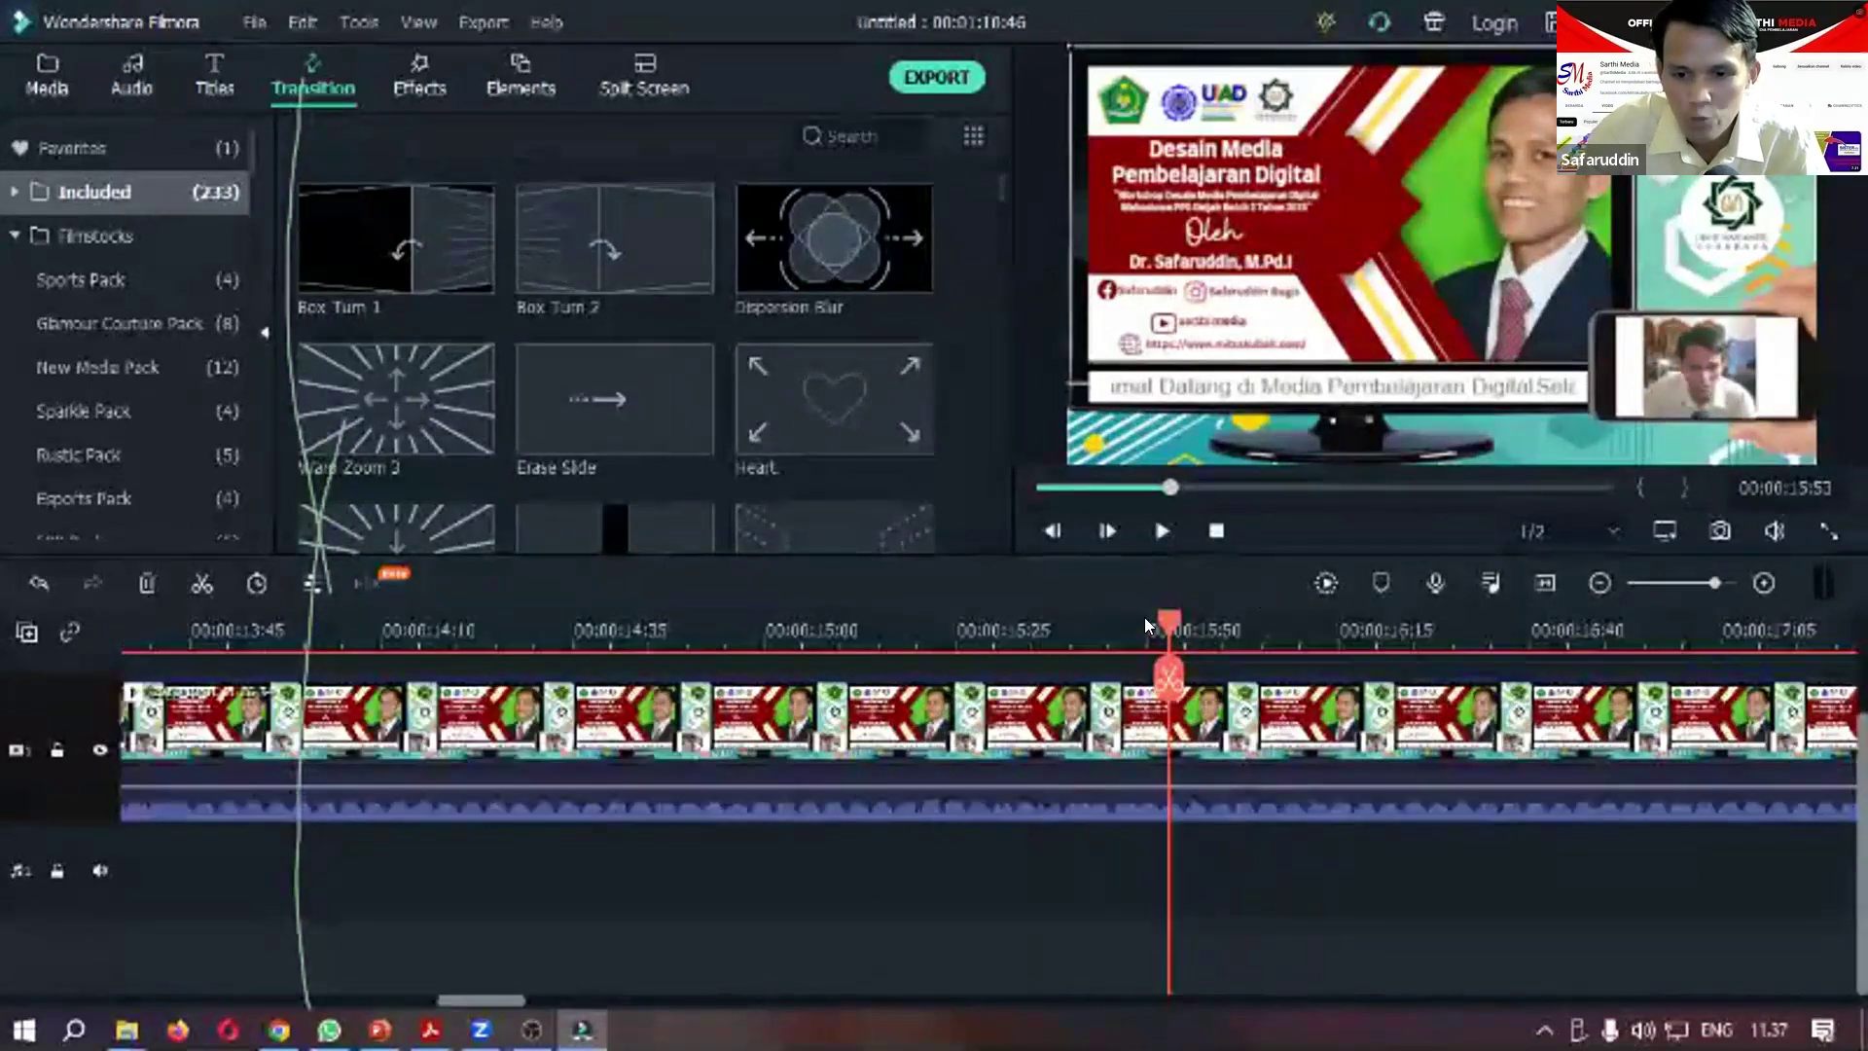
pyautogui.moveTo(1146, 621); pyautogui.dragTo(988, 636)
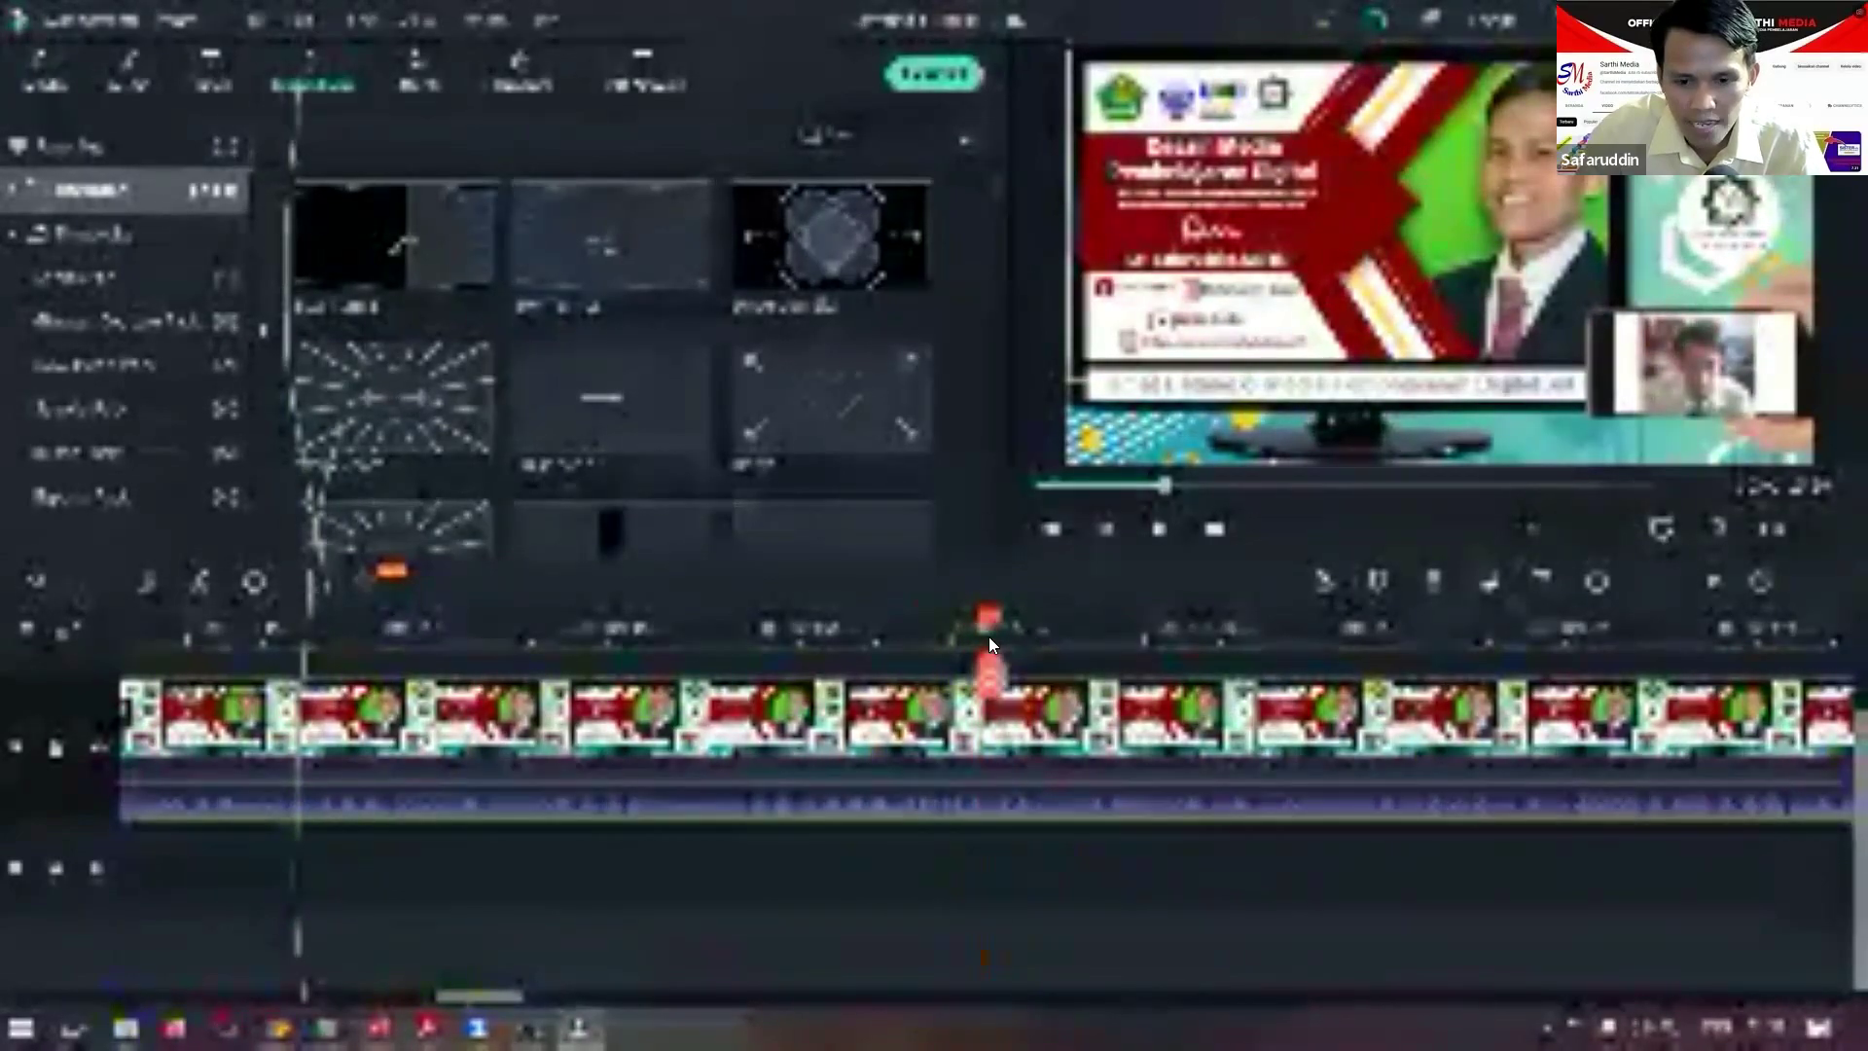
pyautogui.click(993, 716)
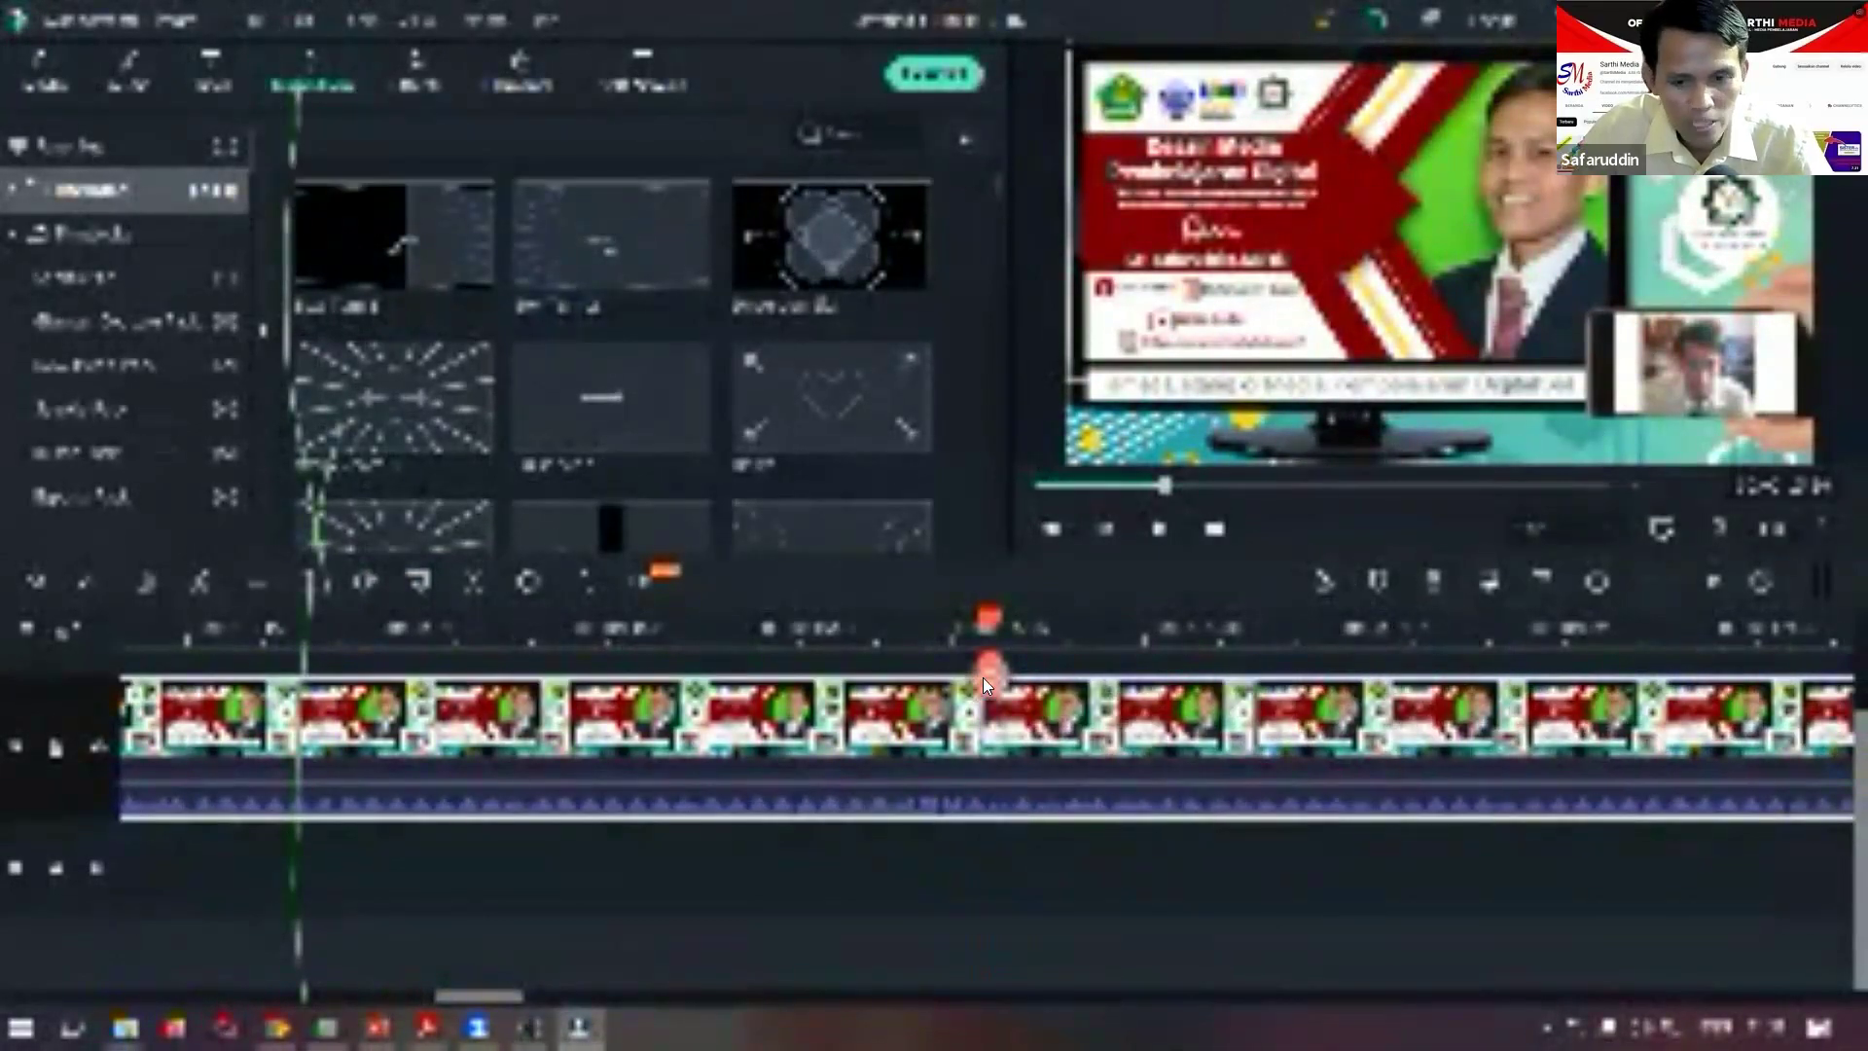
pyautogui.click(986, 679)
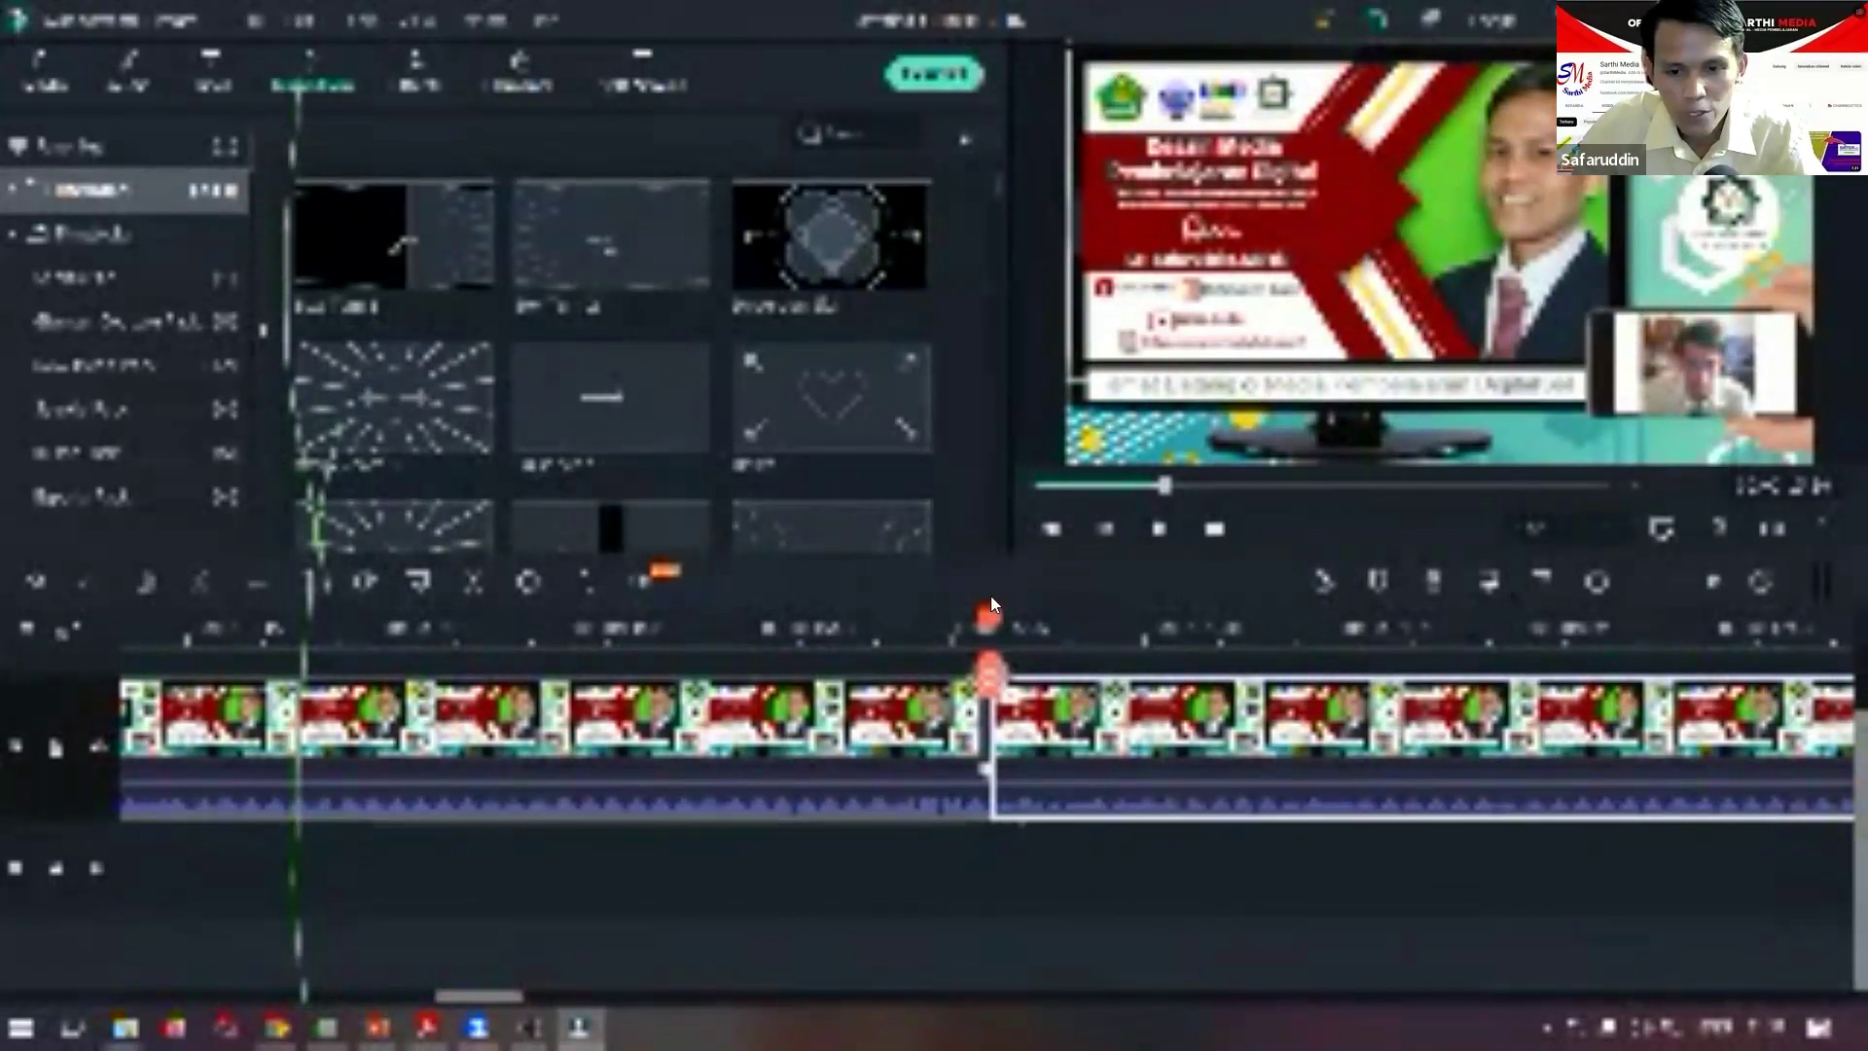
# Split the recording again about half a second further on and delete the short section between the two cuts.
pyautogui.moveTo(1093, 619); pyautogui.dragTo(1247, 638)
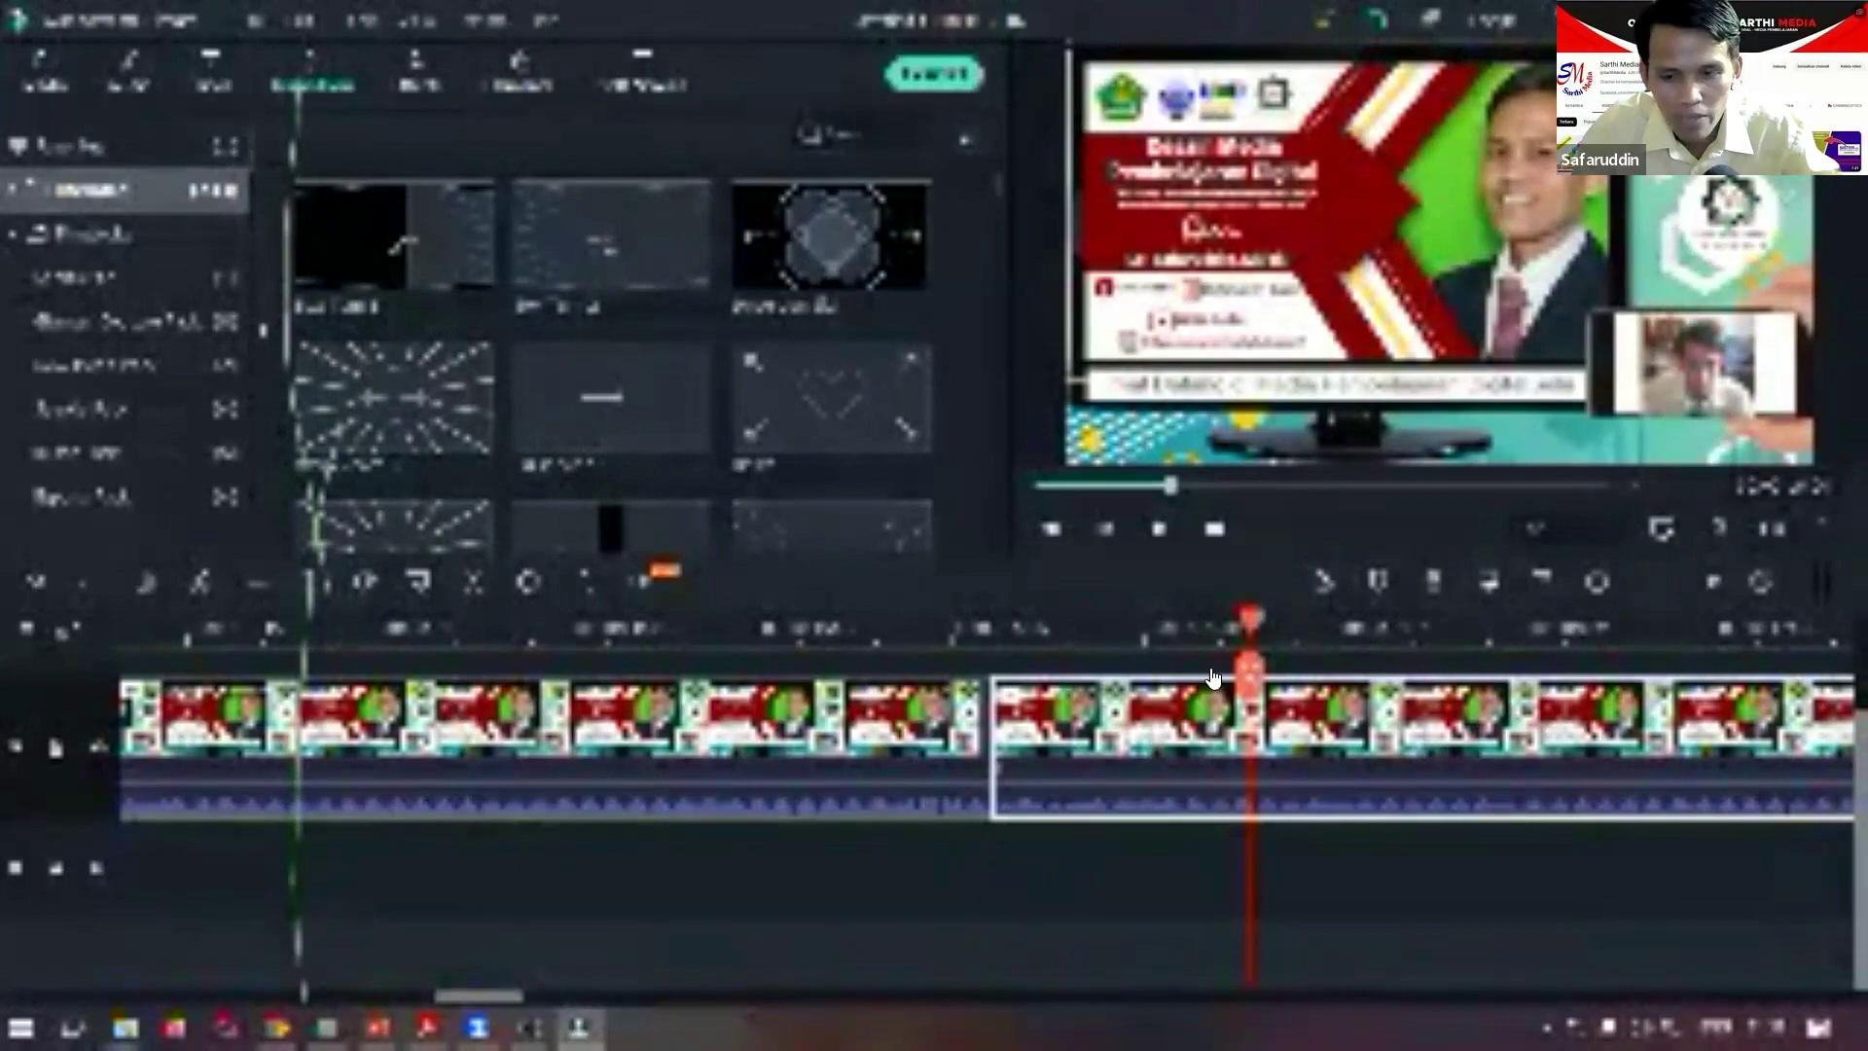
pyautogui.click(1236, 673)
pyautogui.click(1115, 716)
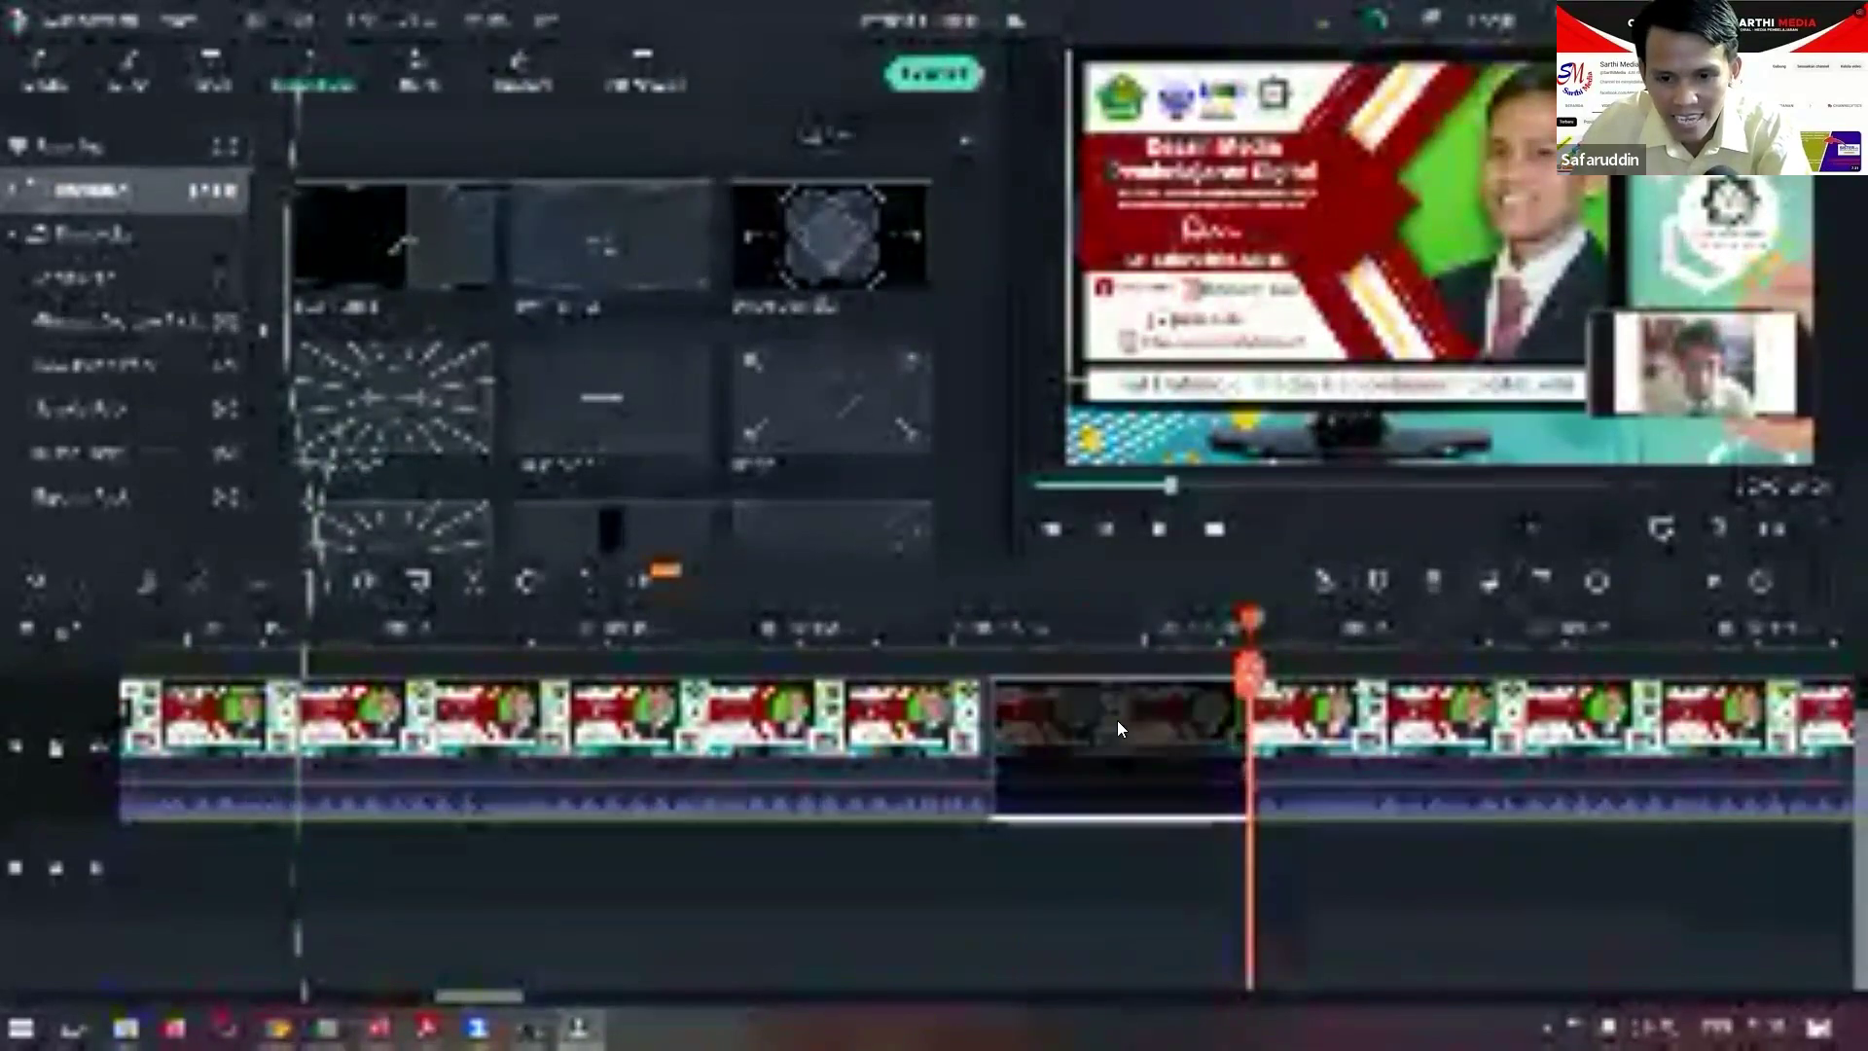
pyautogui.press('Delete')
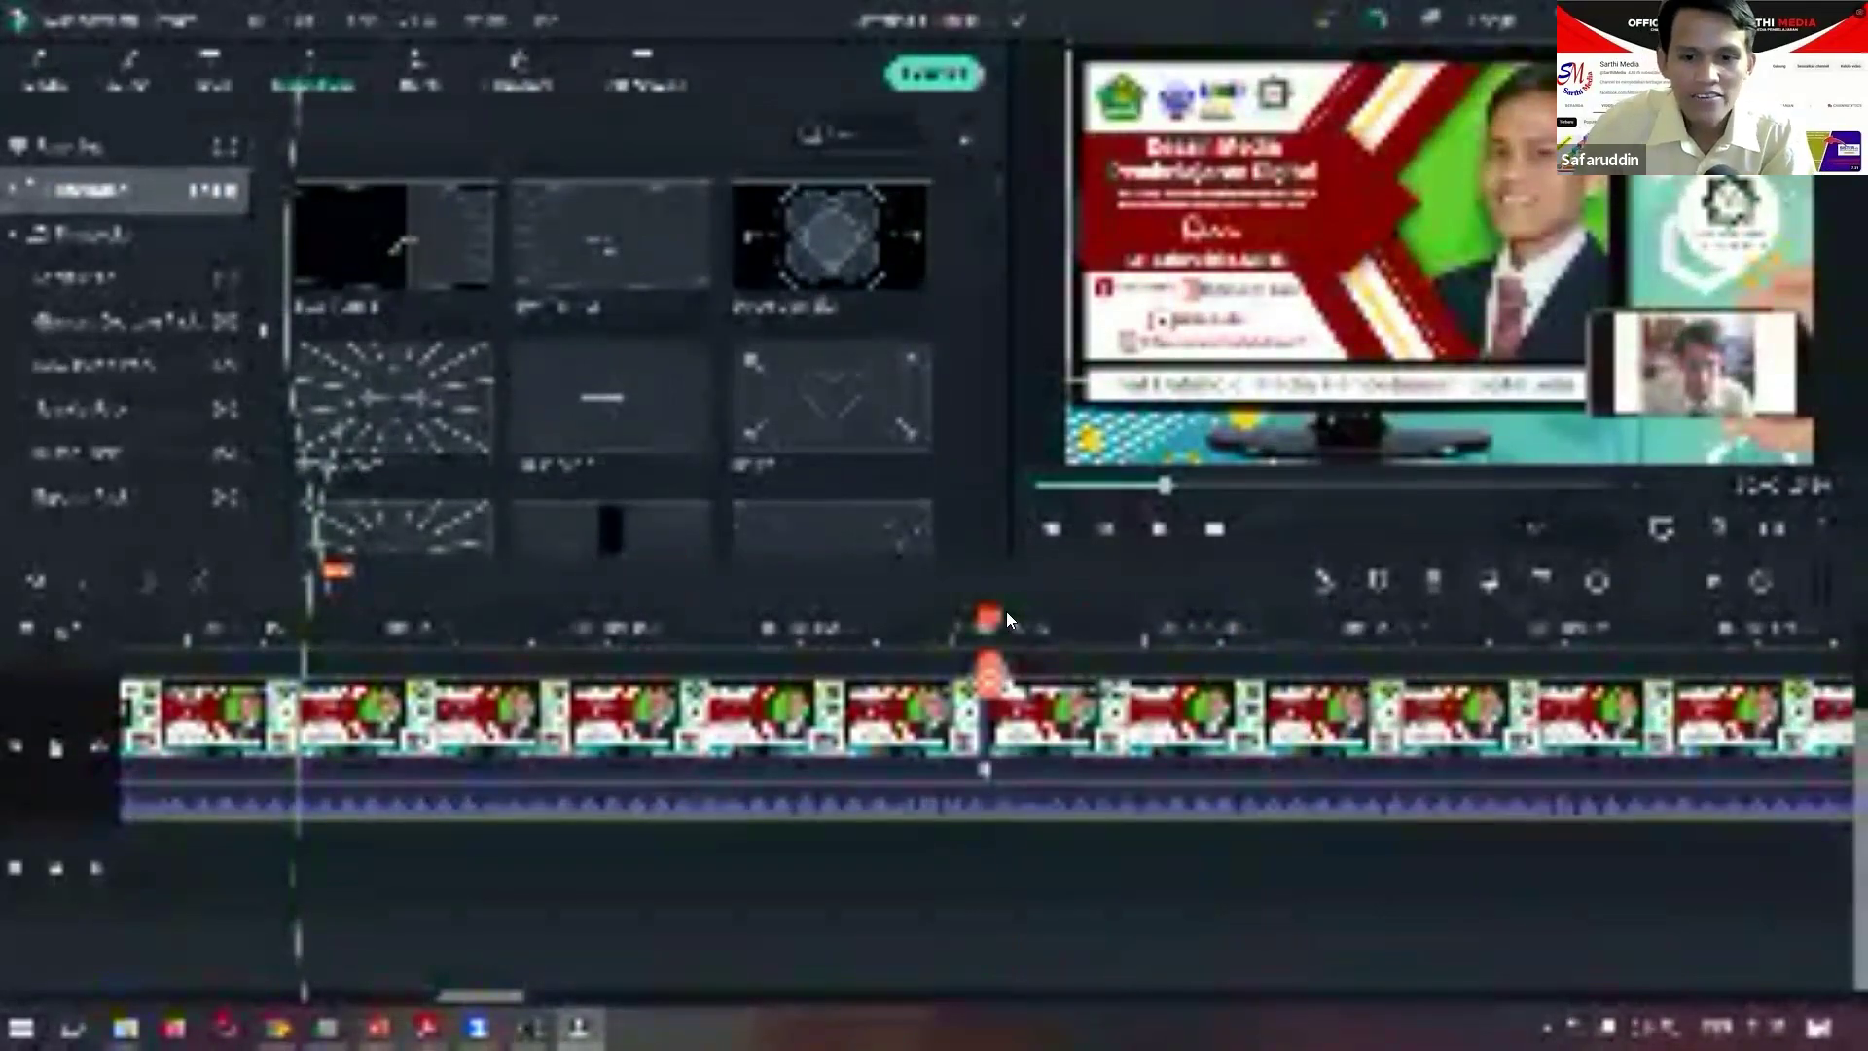
# Scrub the playhead back and forth across the closed cut in the recording to examine the join.
pyautogui.moveTo(981, 611); pyautogui.dragTo(929, 616)
pyautogui.moveTo(1097, 624); pyautogui.dragTo(942, 624)
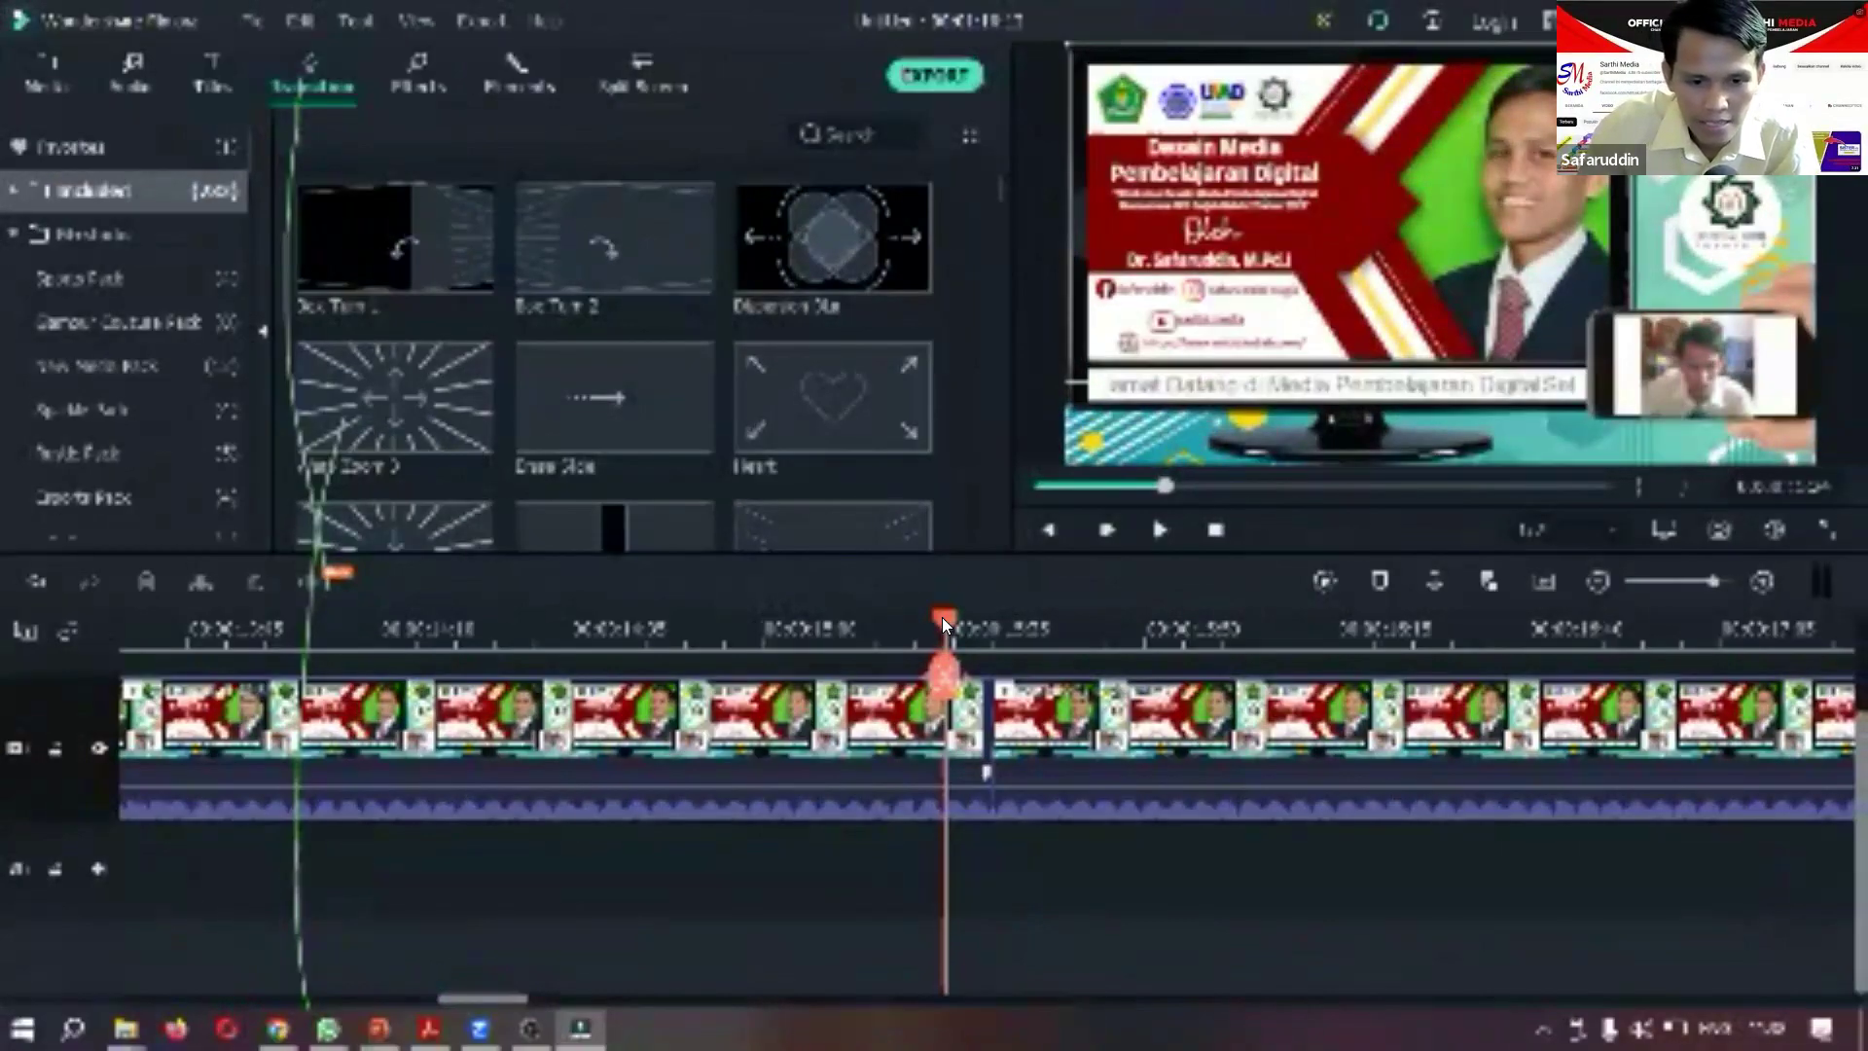
pyautogui.click(1116, 615)
pyautogui.moveTo(959, 614); pyautogui.dragTo(722, 630)
pyautogui.moveTo(1165, 633); pyautogui.dragTo(1215, 632)
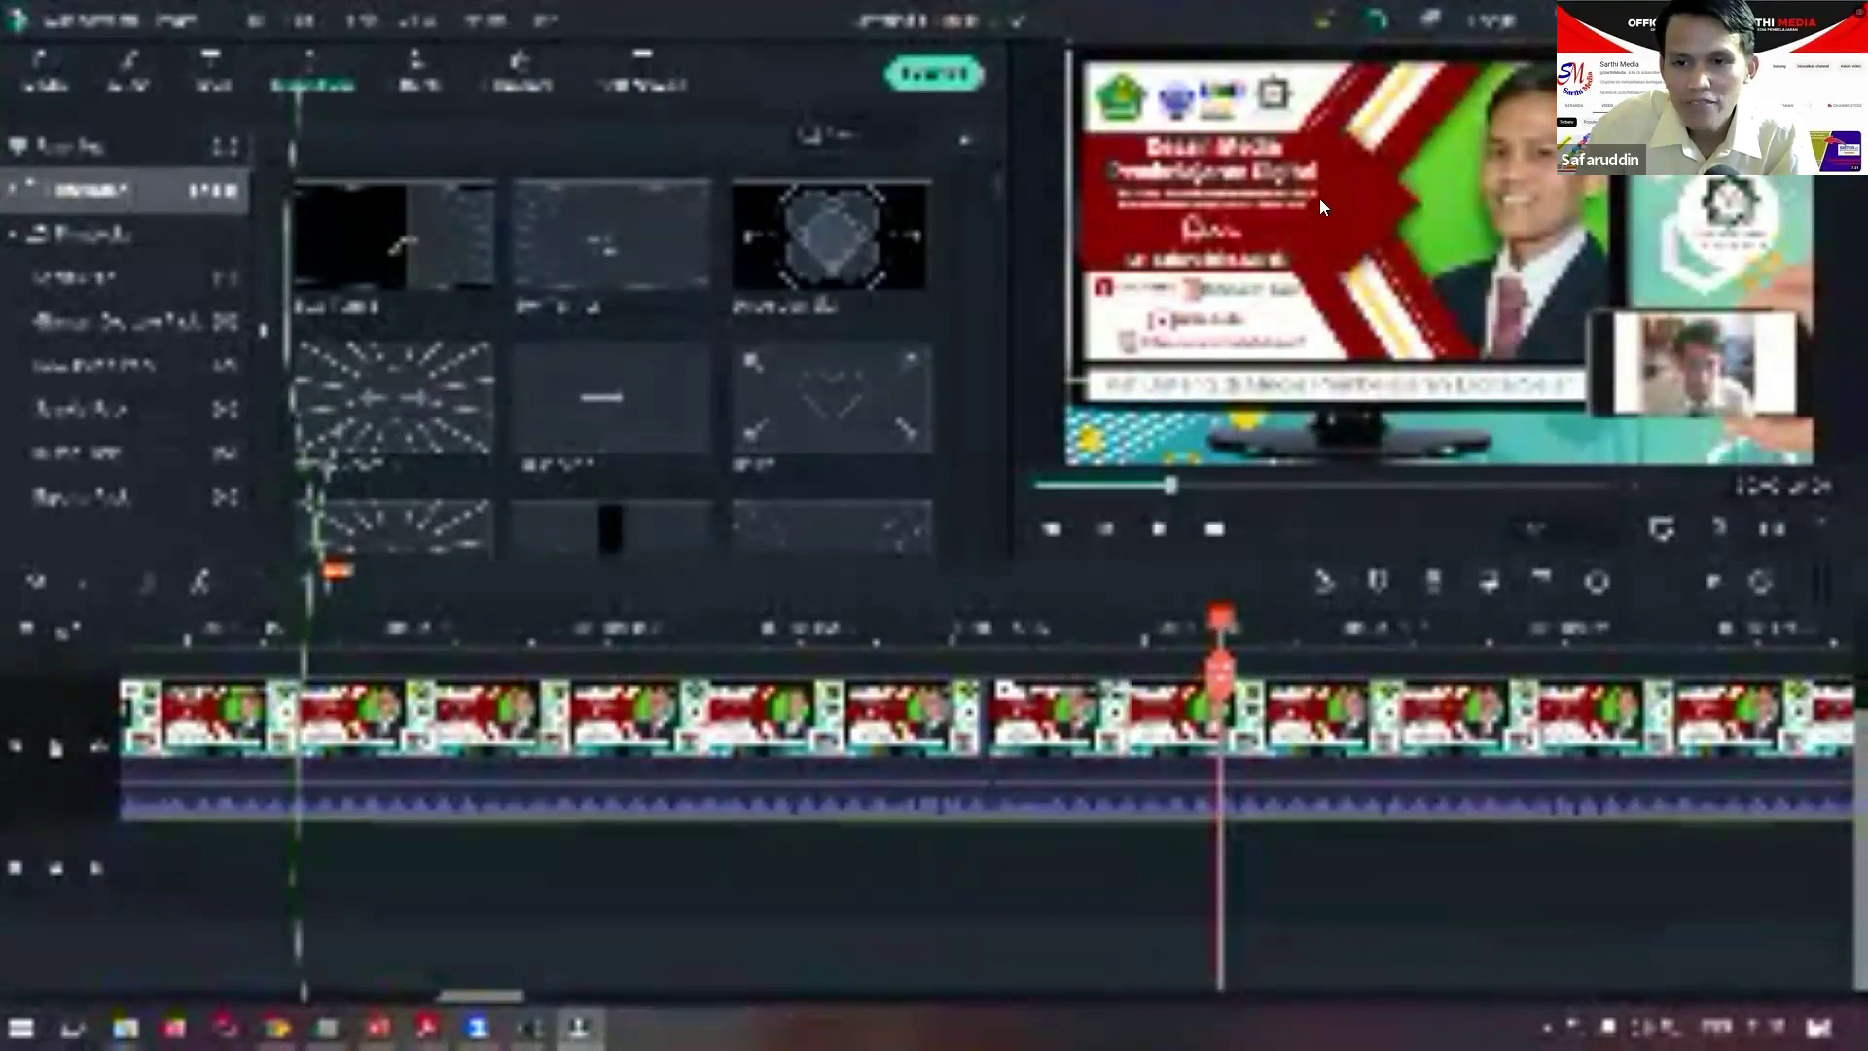
# Isolate a short segment of the recording by splitting it at 00:00:16:02 and at 00:00:16:52.
pyautogui.click(993, 768)
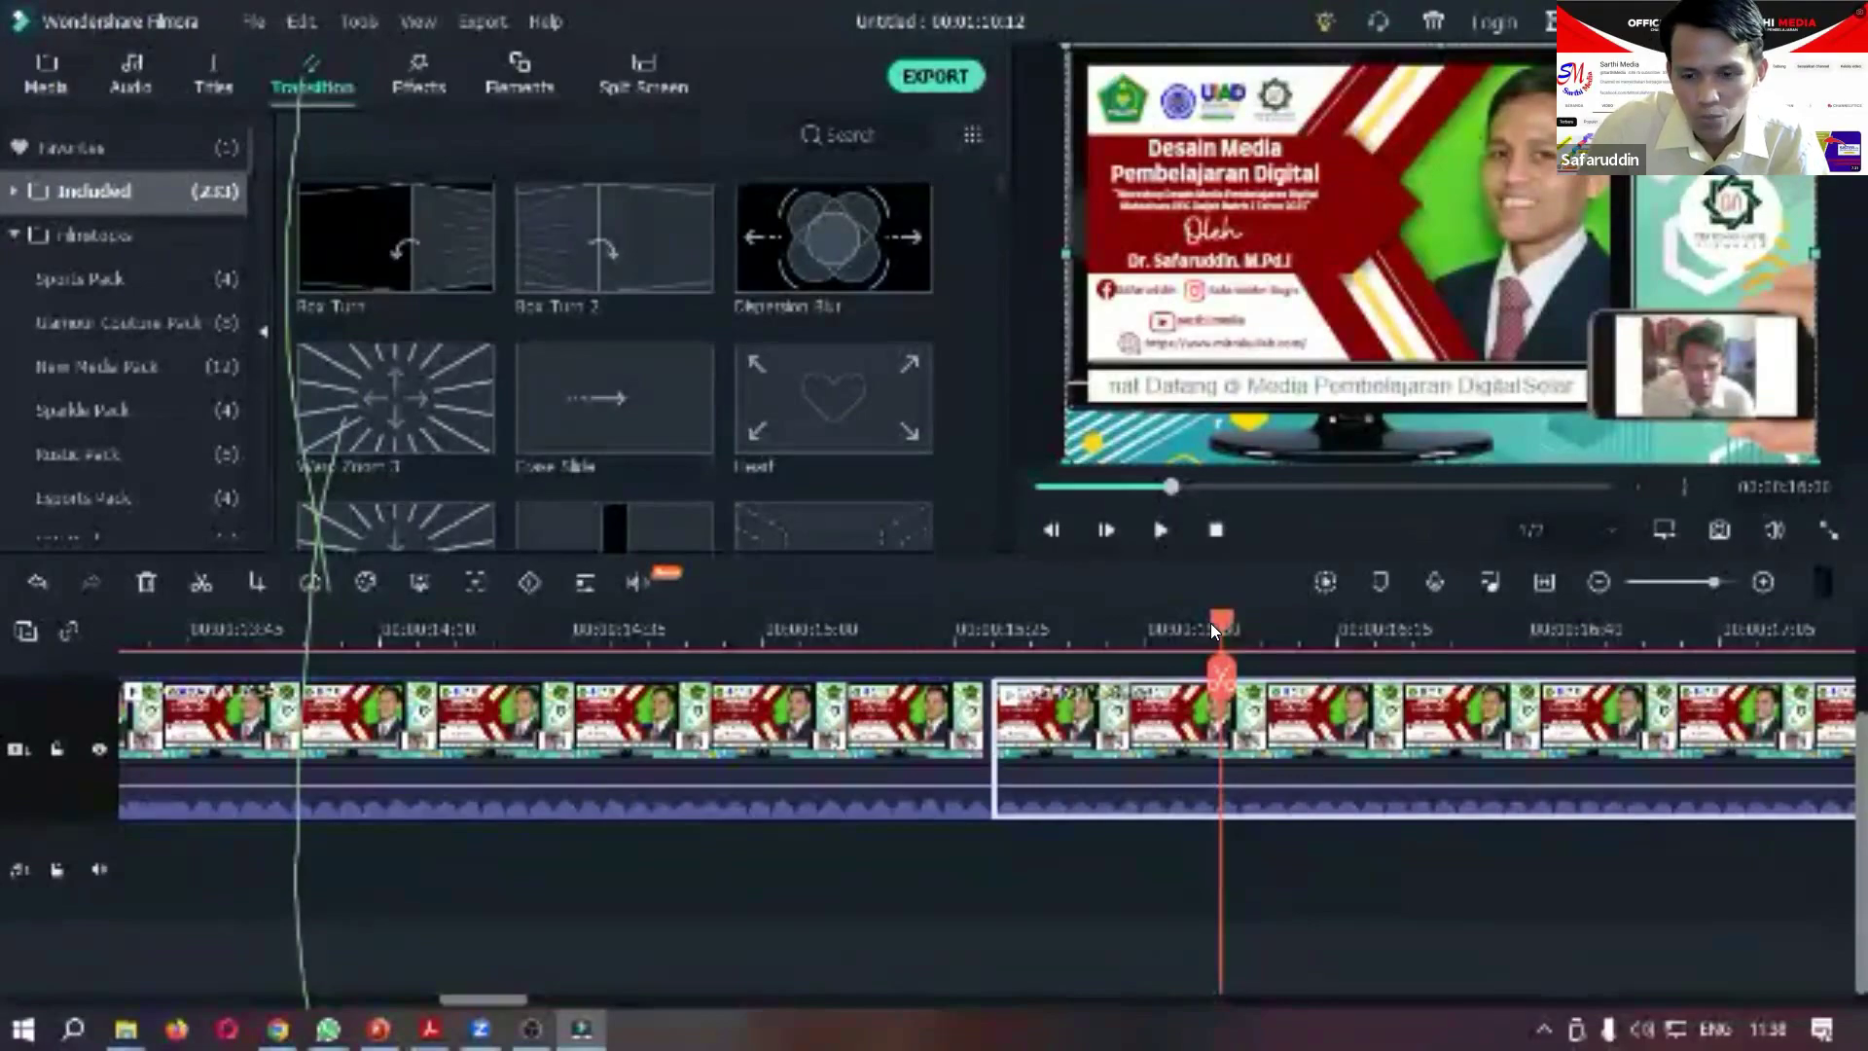
pyautogui.moveTo(1251, 622)
pyautogui.mouseDown()
pyautogui.moveTo(1376, 622)
pyautogui.moveTo(1233, 630)
pyautogui.mouseUp()
pyautogui.click(1343, 623)
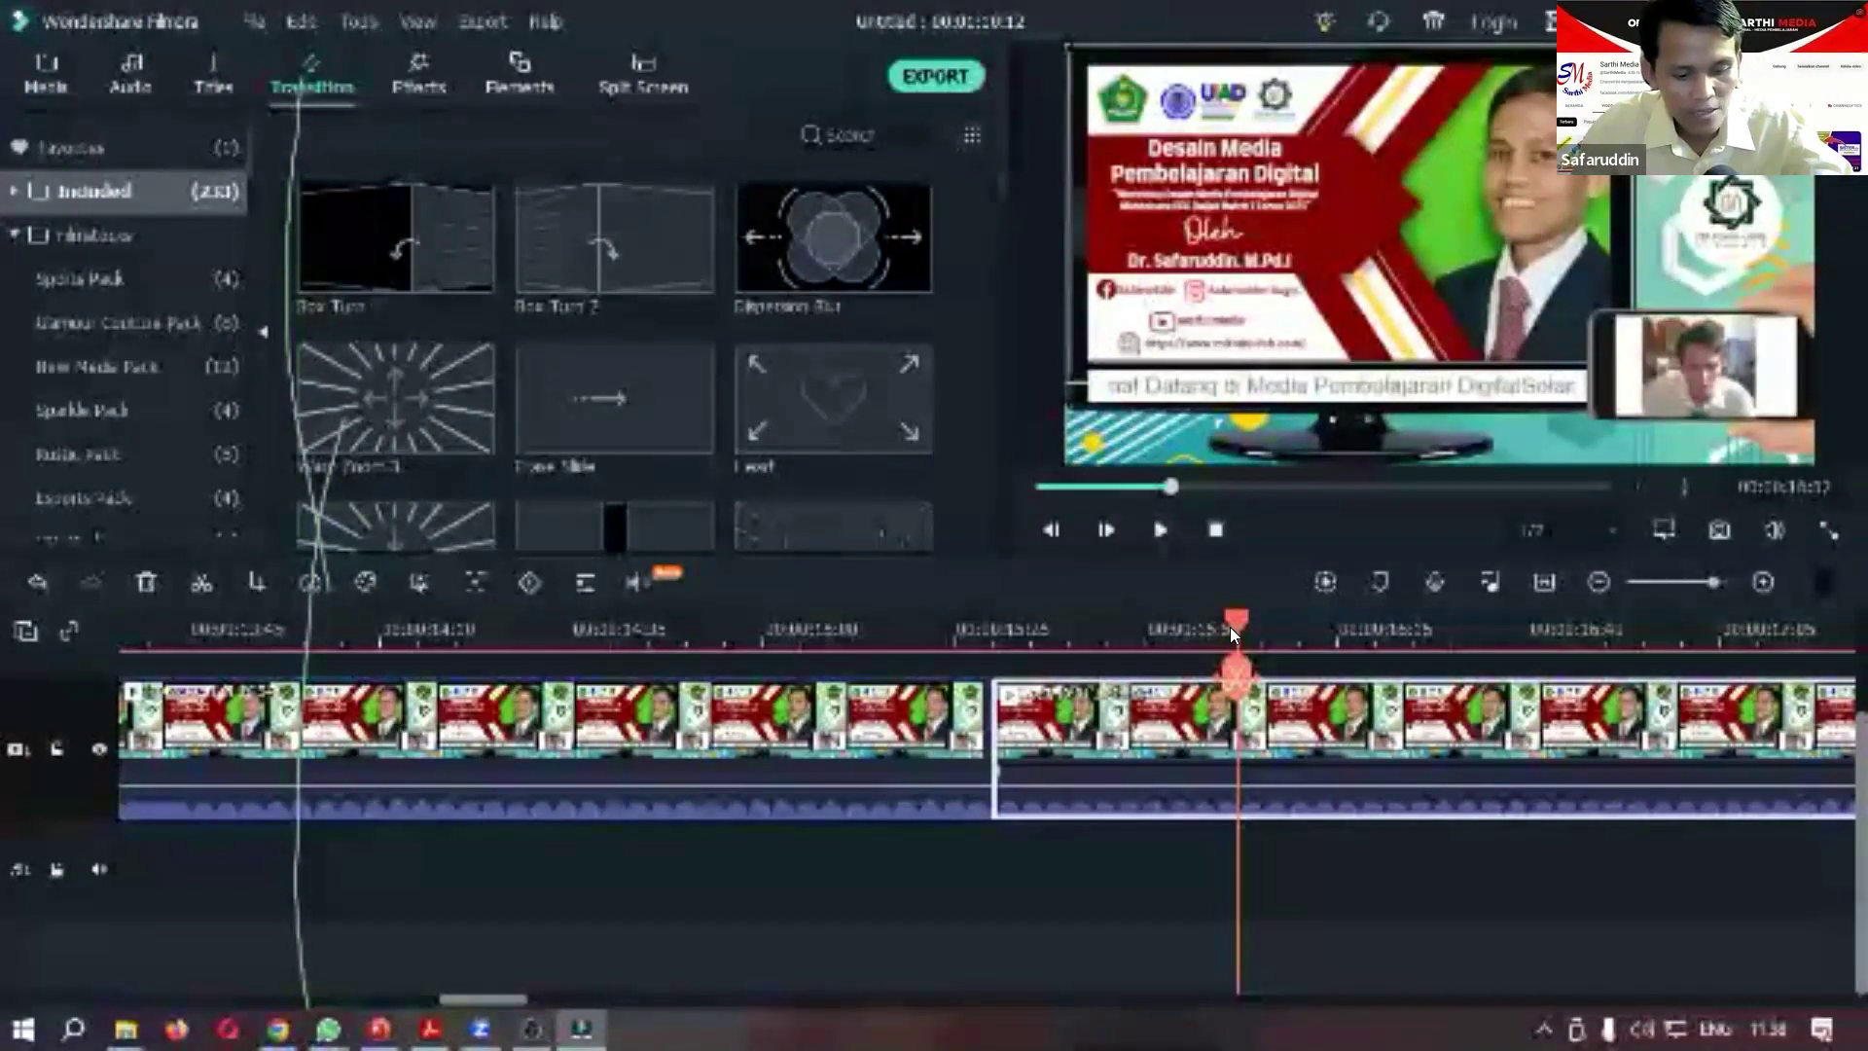
pyautogui.click(1229, 673)
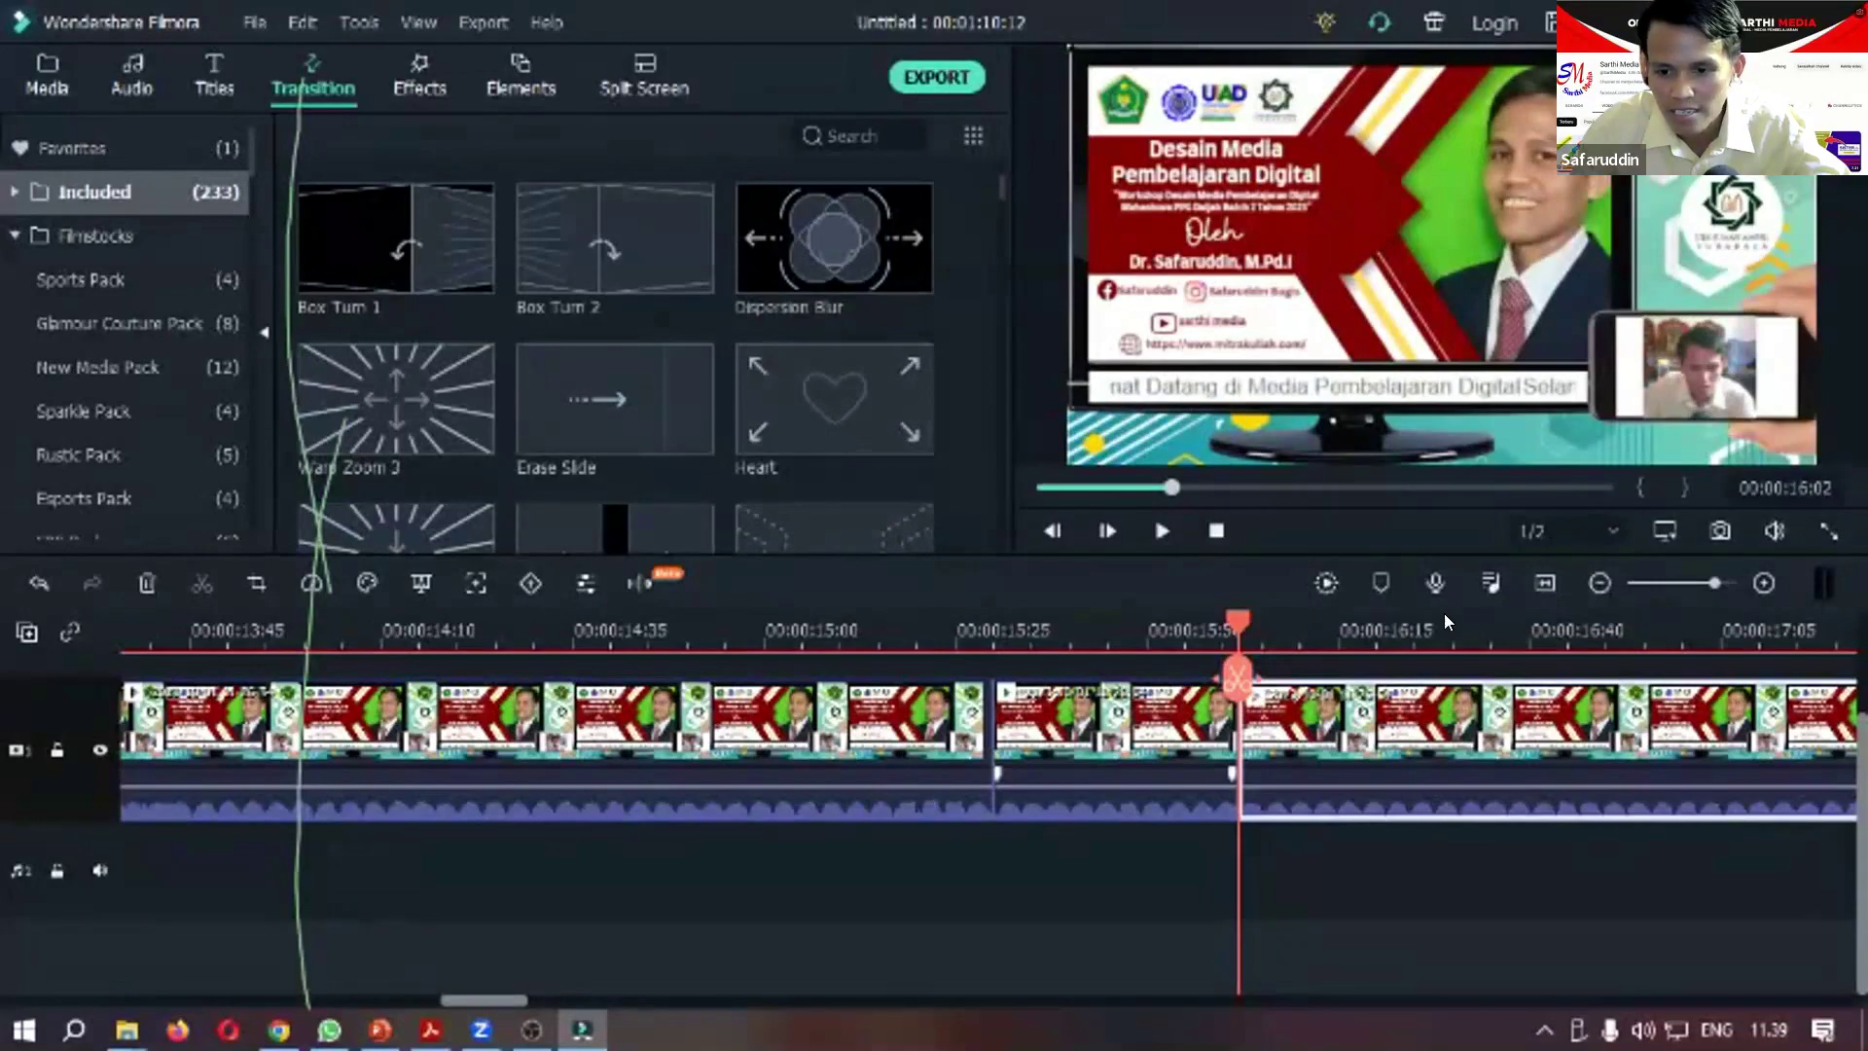
pyautogui.click(1634, 615)
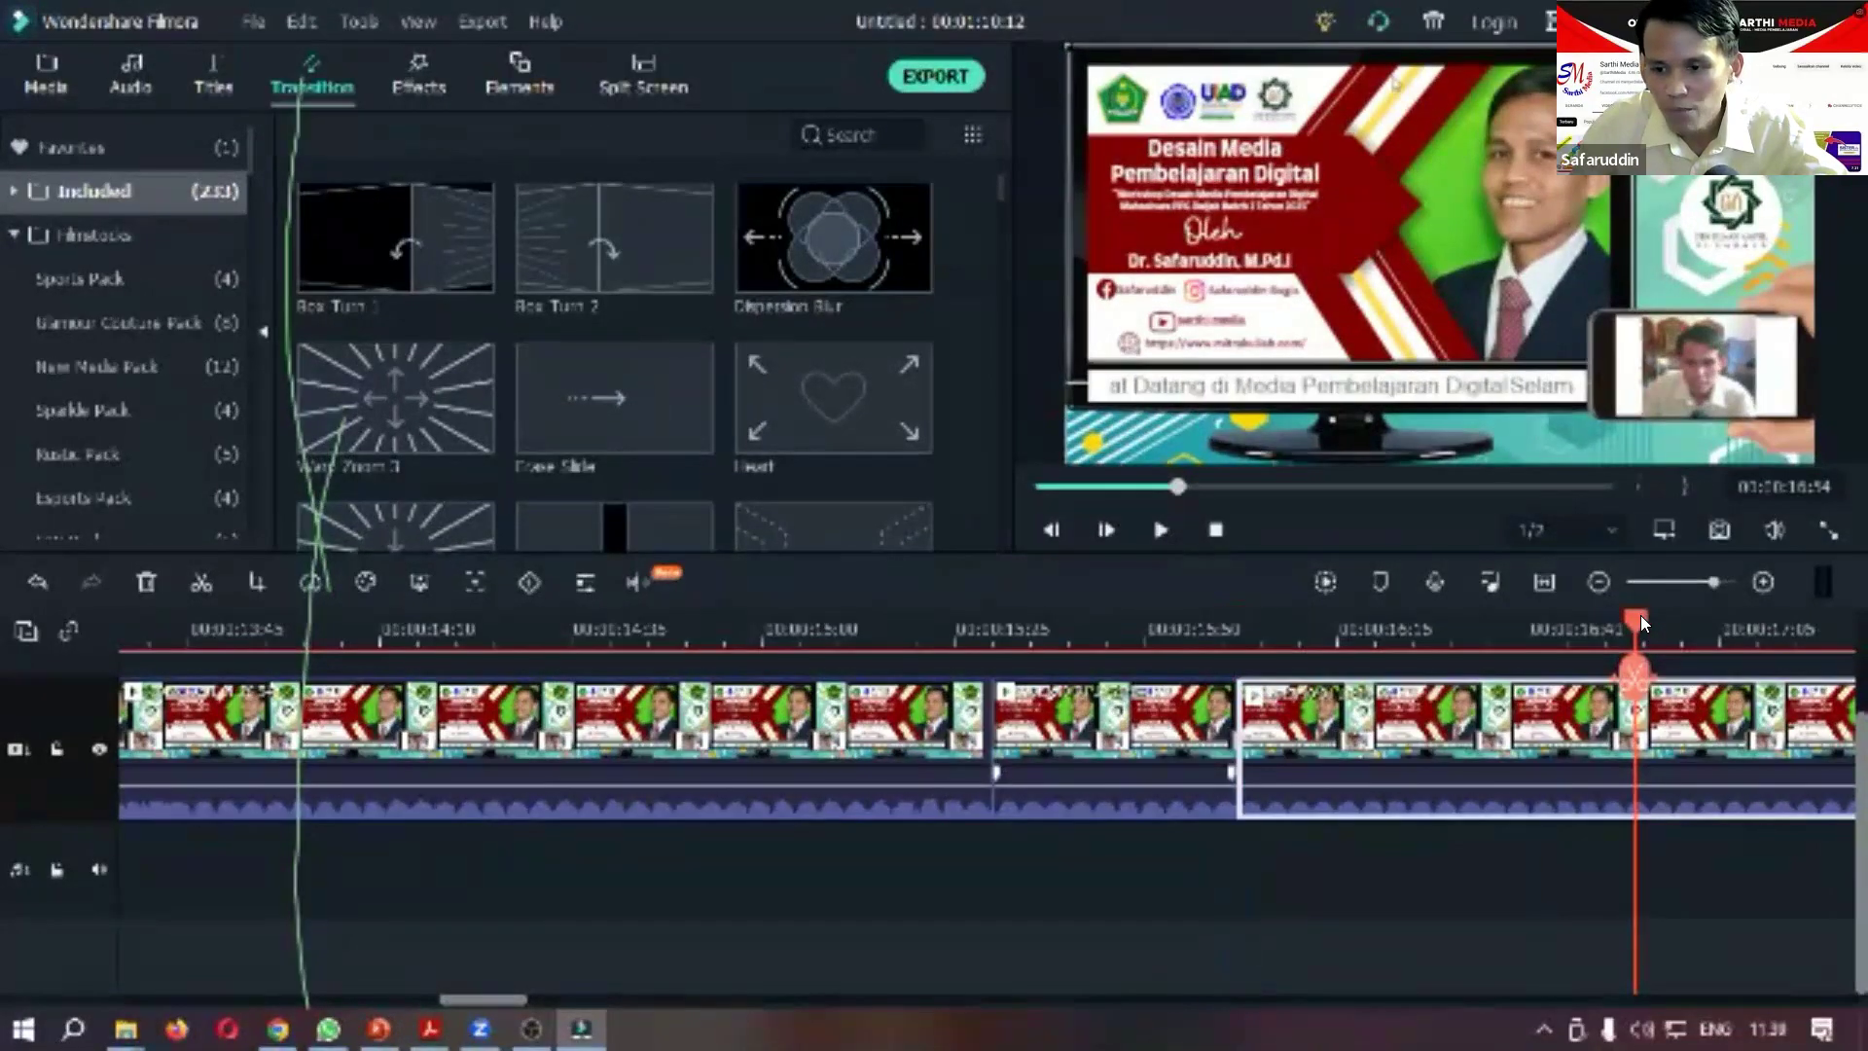
pyautogui.click(1622, 615)
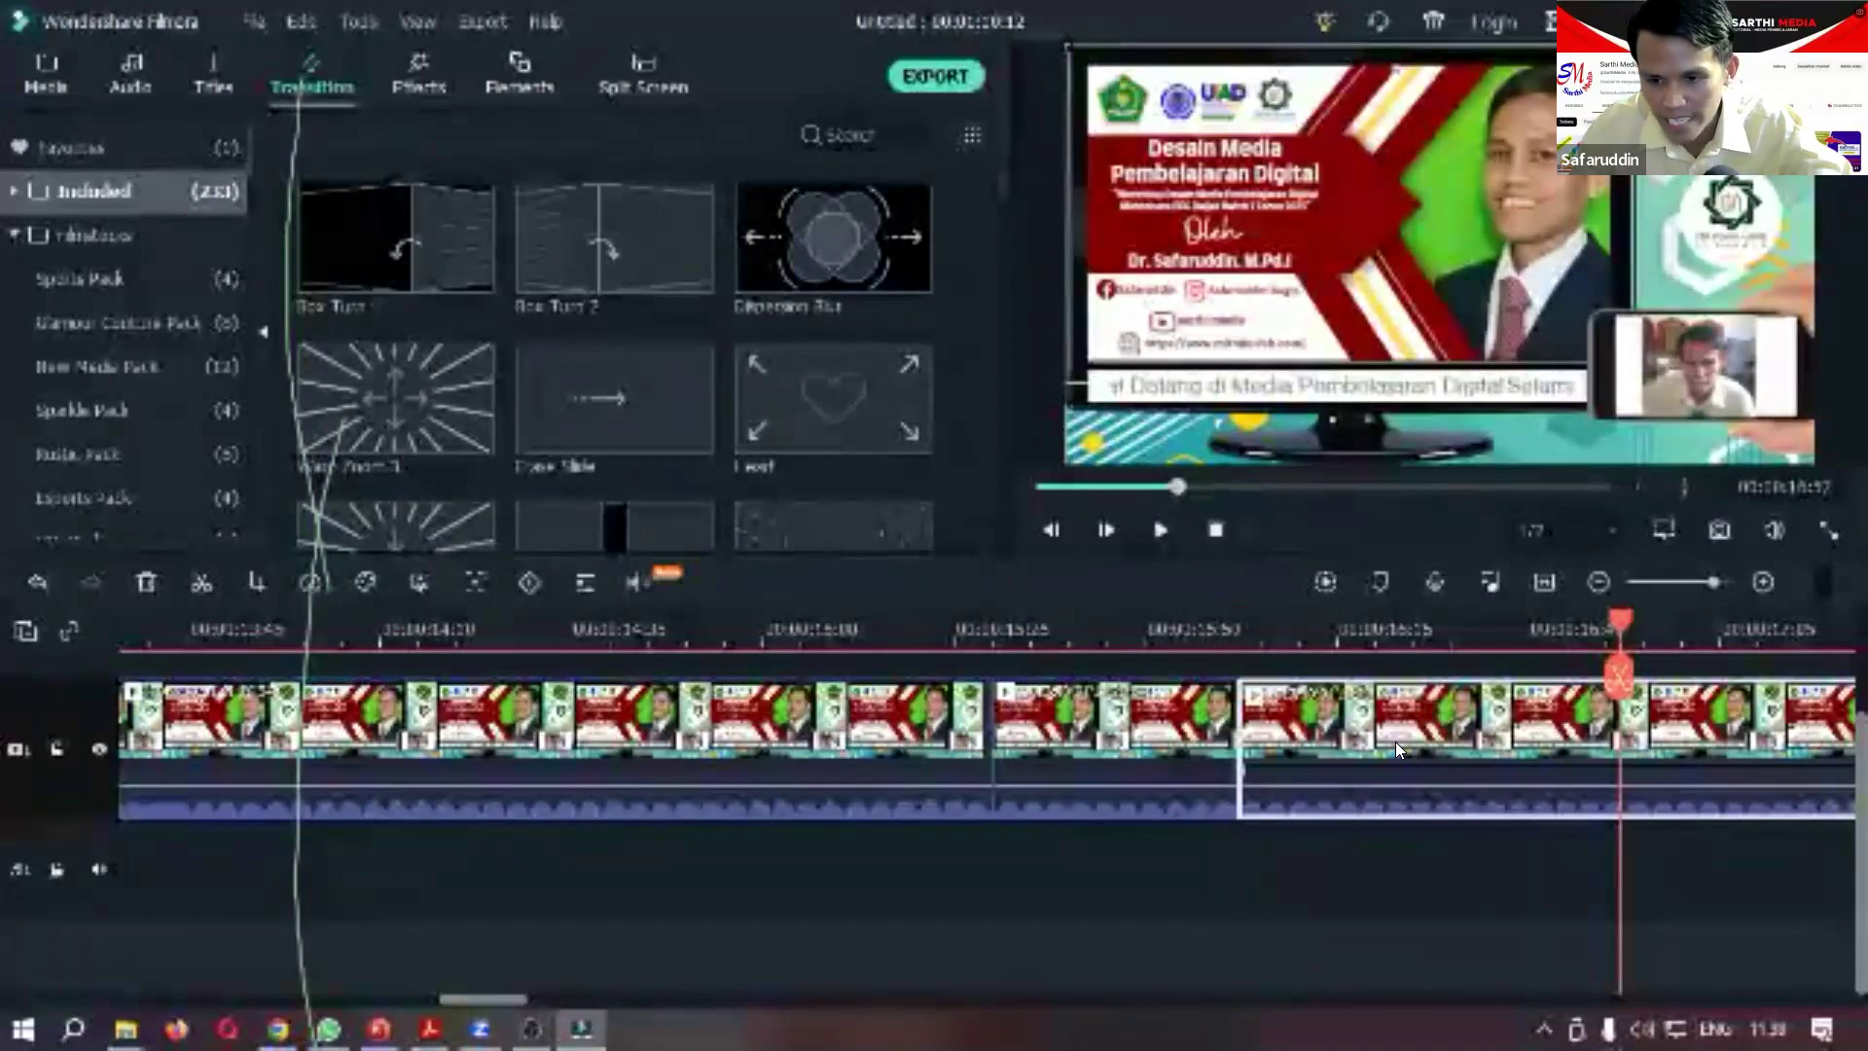
pyautogui.hotkey('ctrl', 'b')
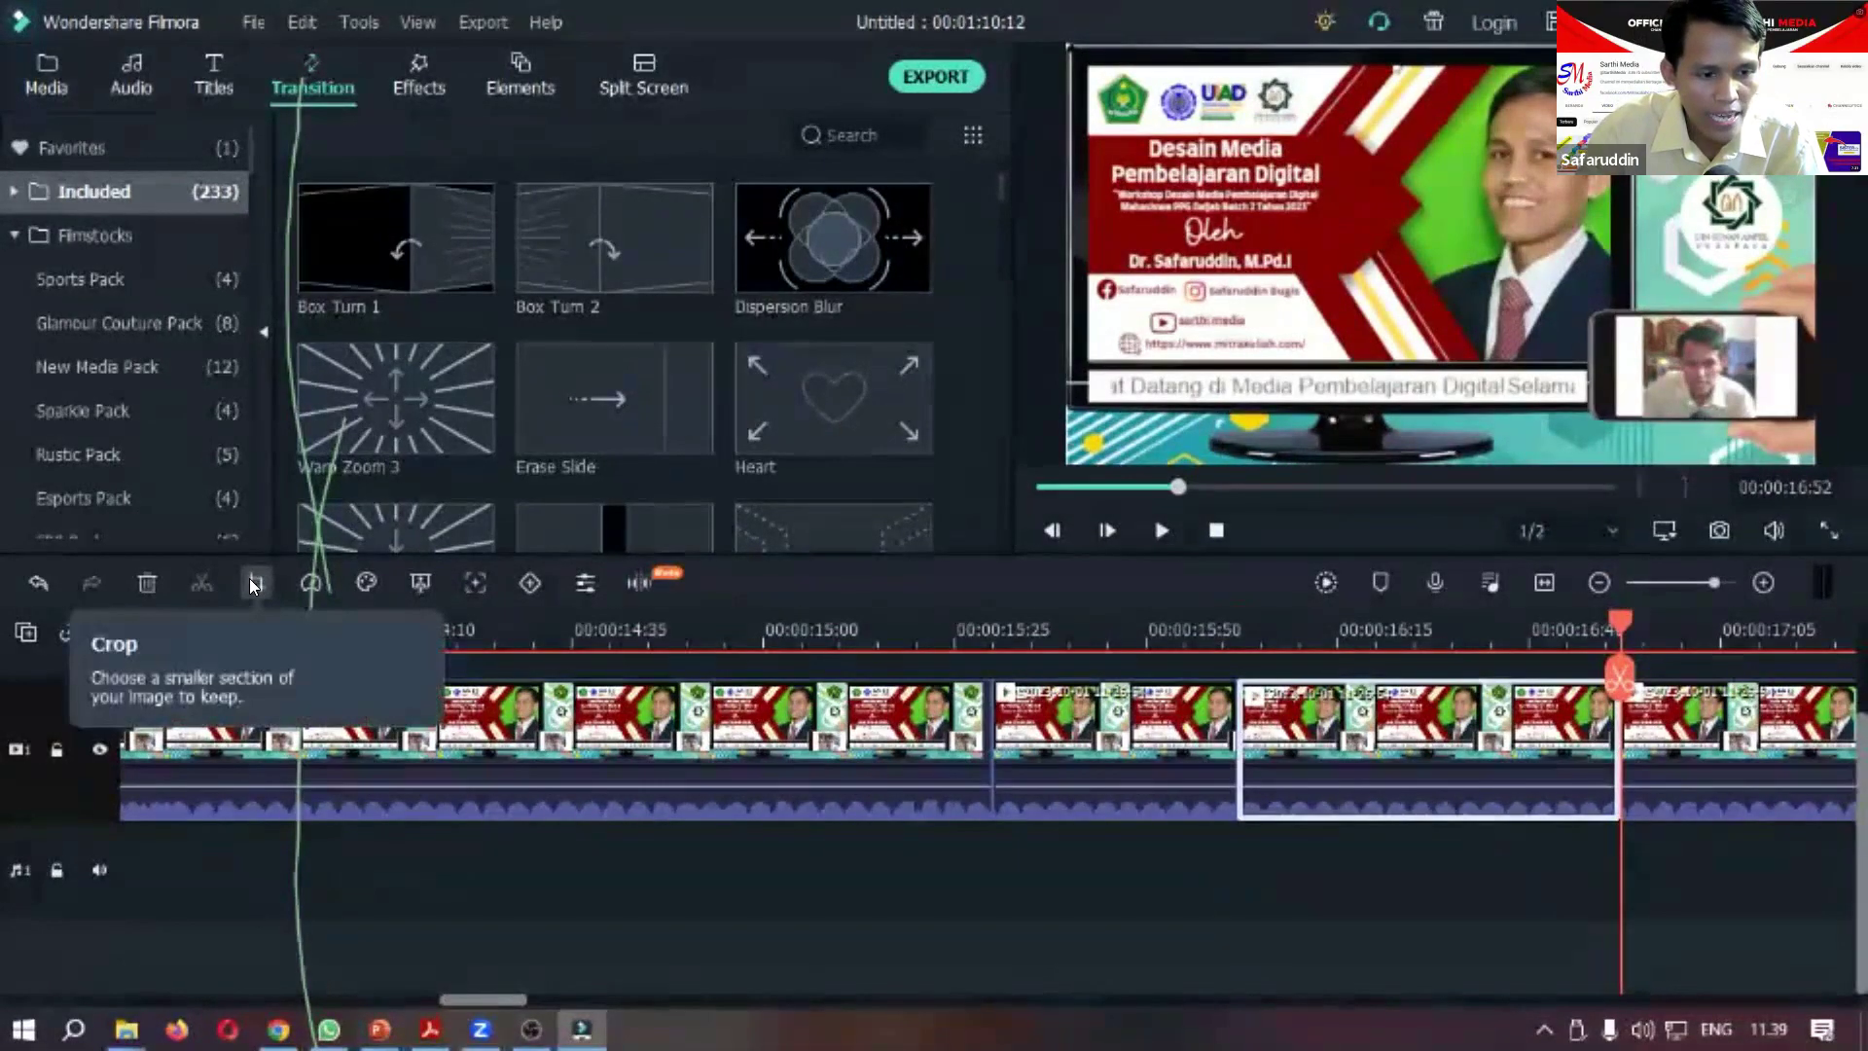
# Apply a Pan & Zoom to the isolated segment from the full frame to a 470 x 265 end frame over the slide's title text.
pyautogui.click(253, 582)
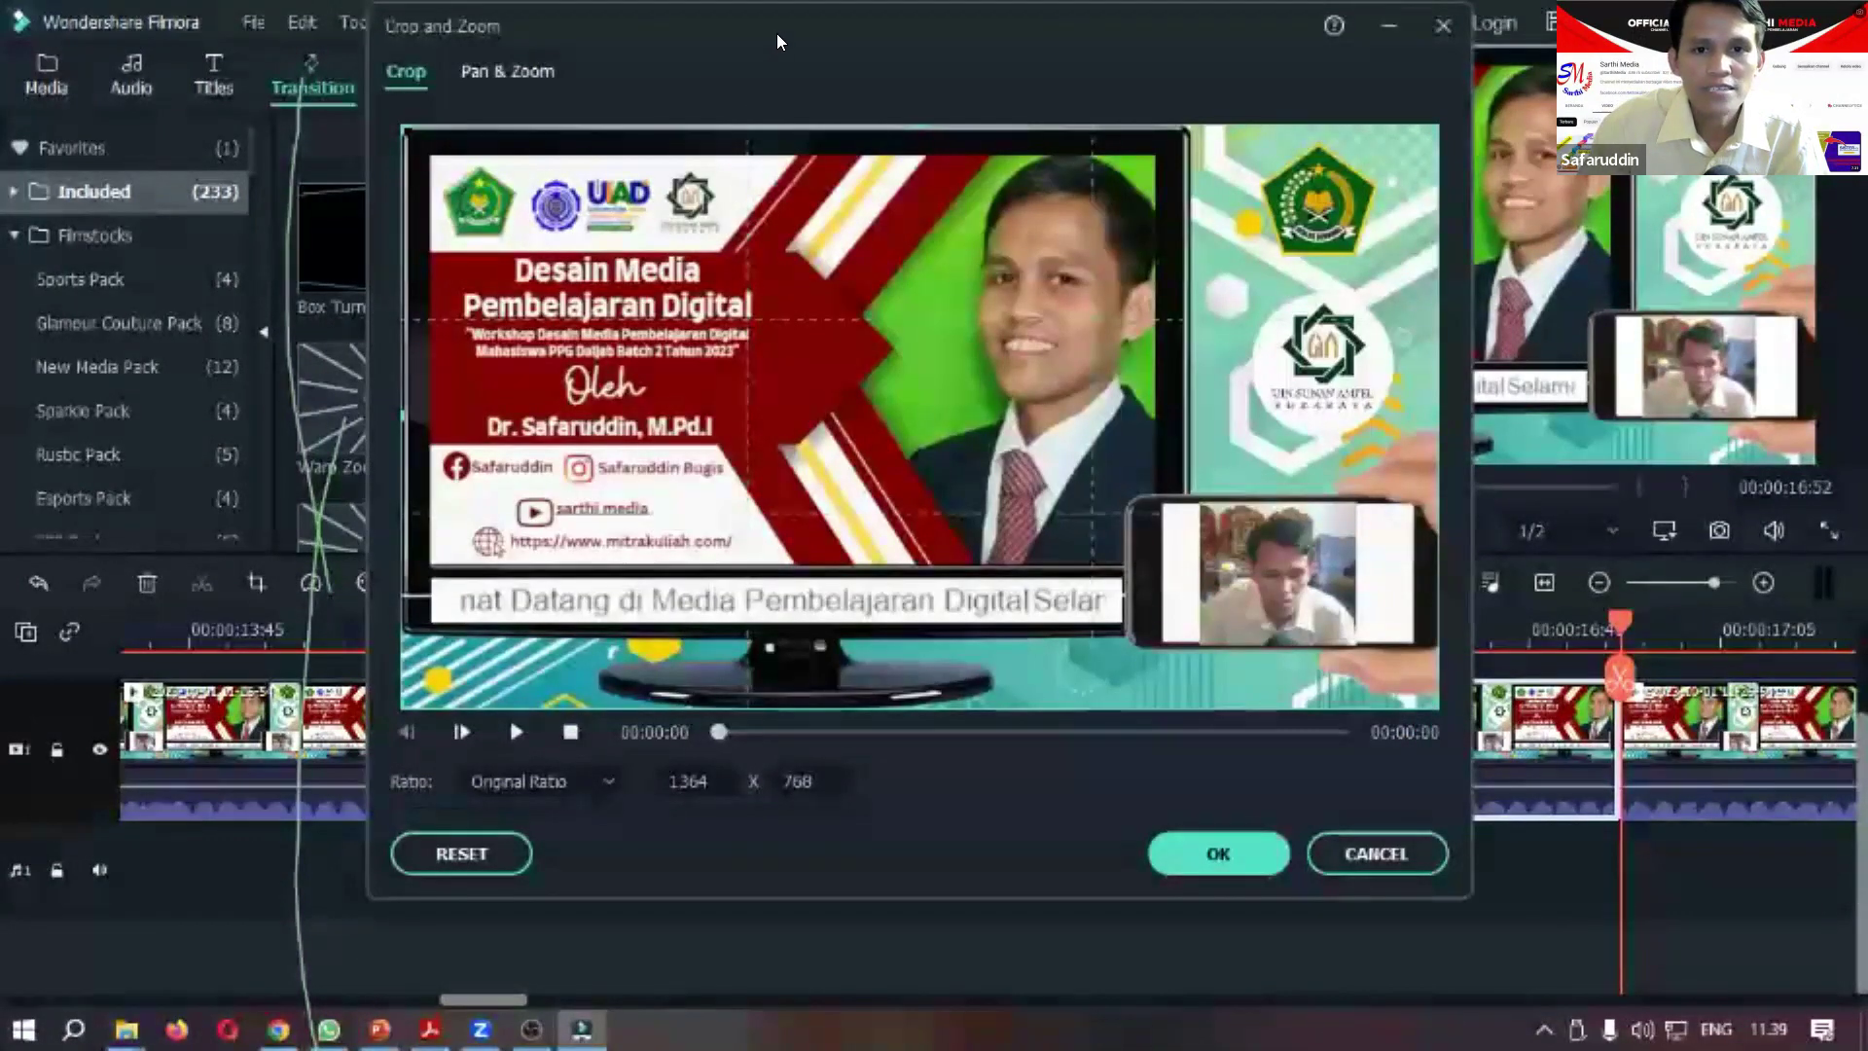
pyautogui.moveTo(777, 33); pyautogui.dragTo(888, 53)
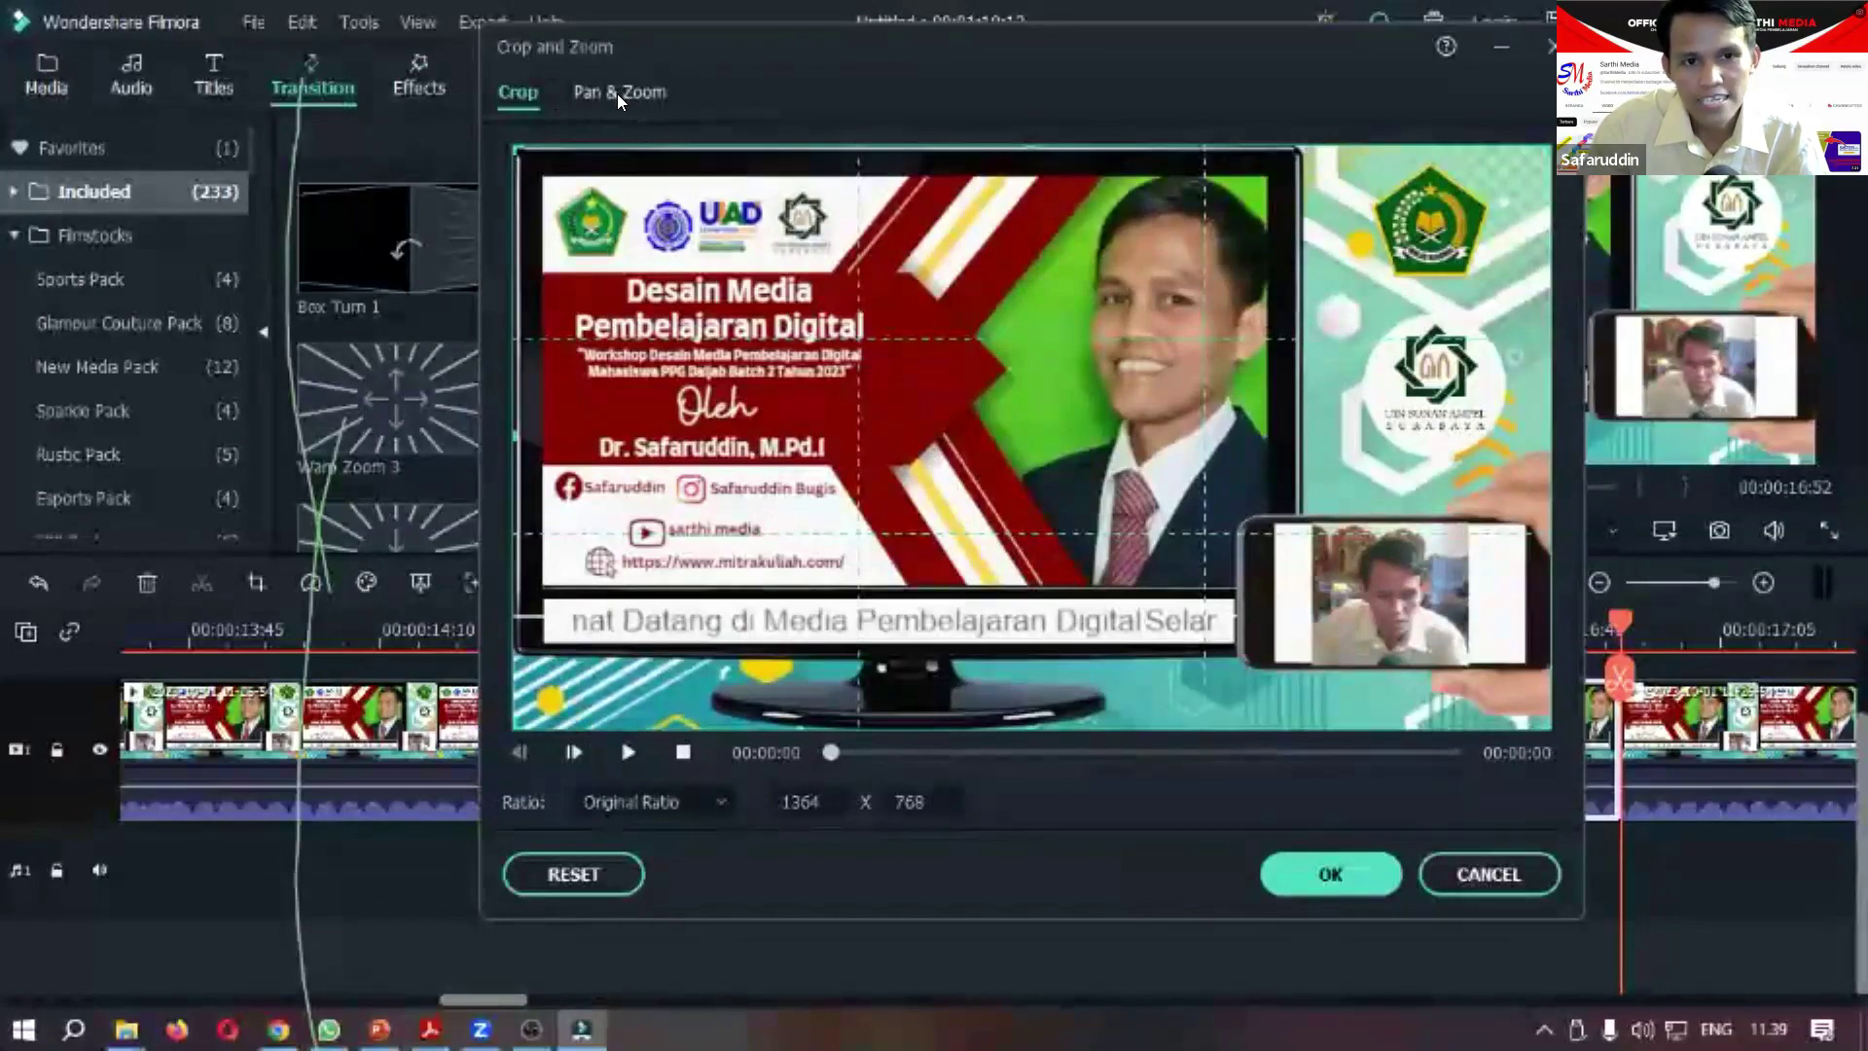
pyautogui.click(617, 93)
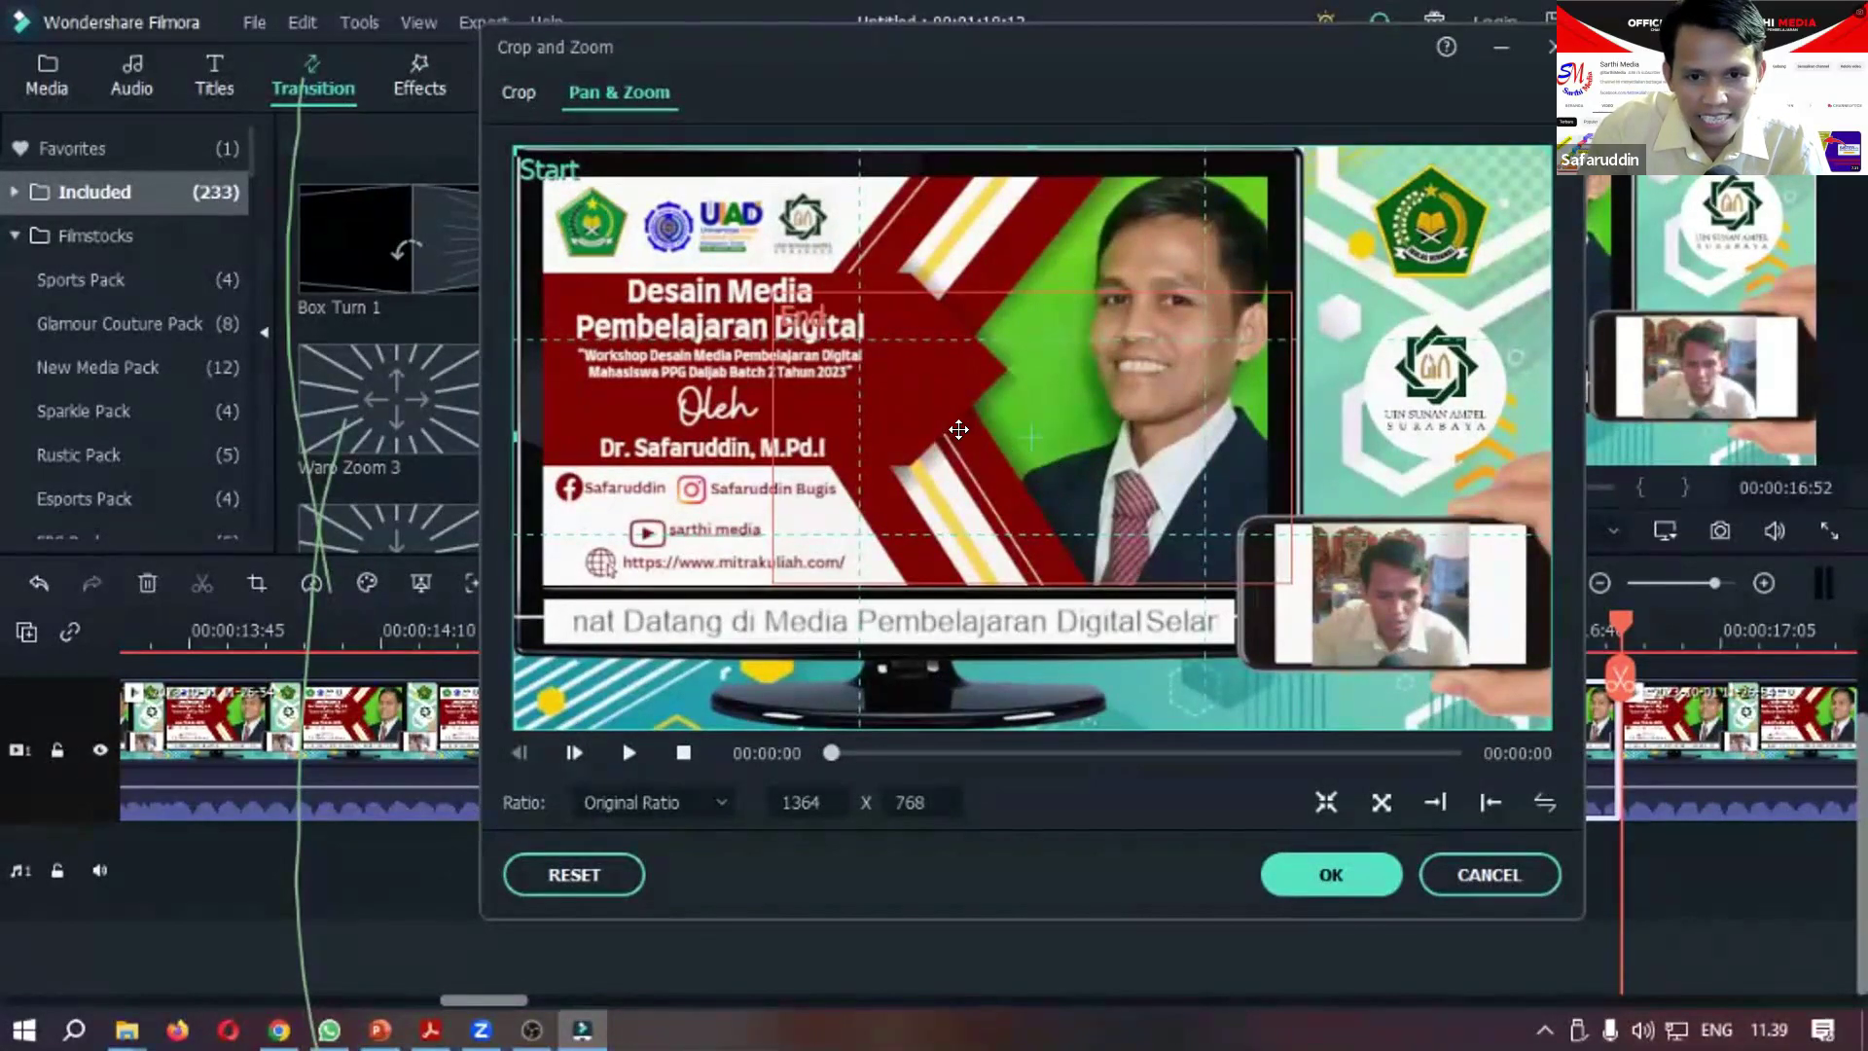
pyautogui.moveTo(992, 360); pyautogui.dragTo(853, 349)
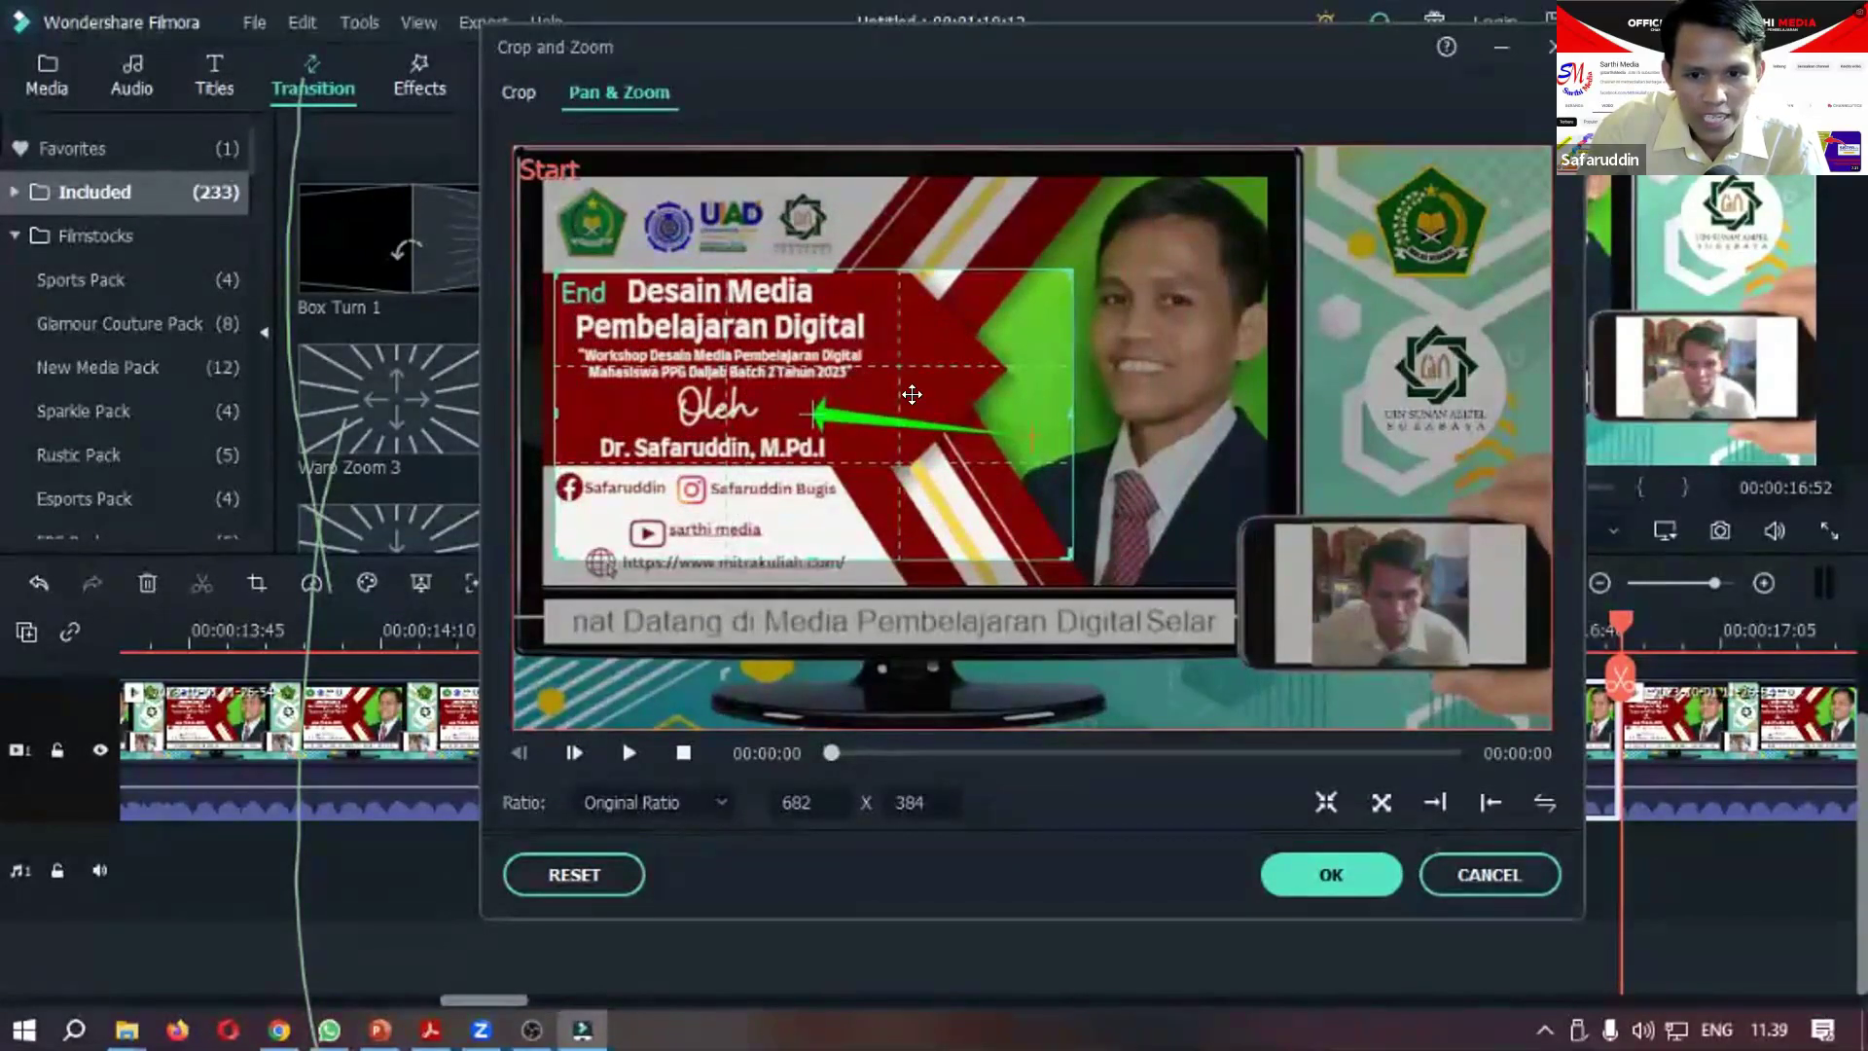
pyautogui.moveTo(1058, 545); pyautogui.dragTo(865, 351)
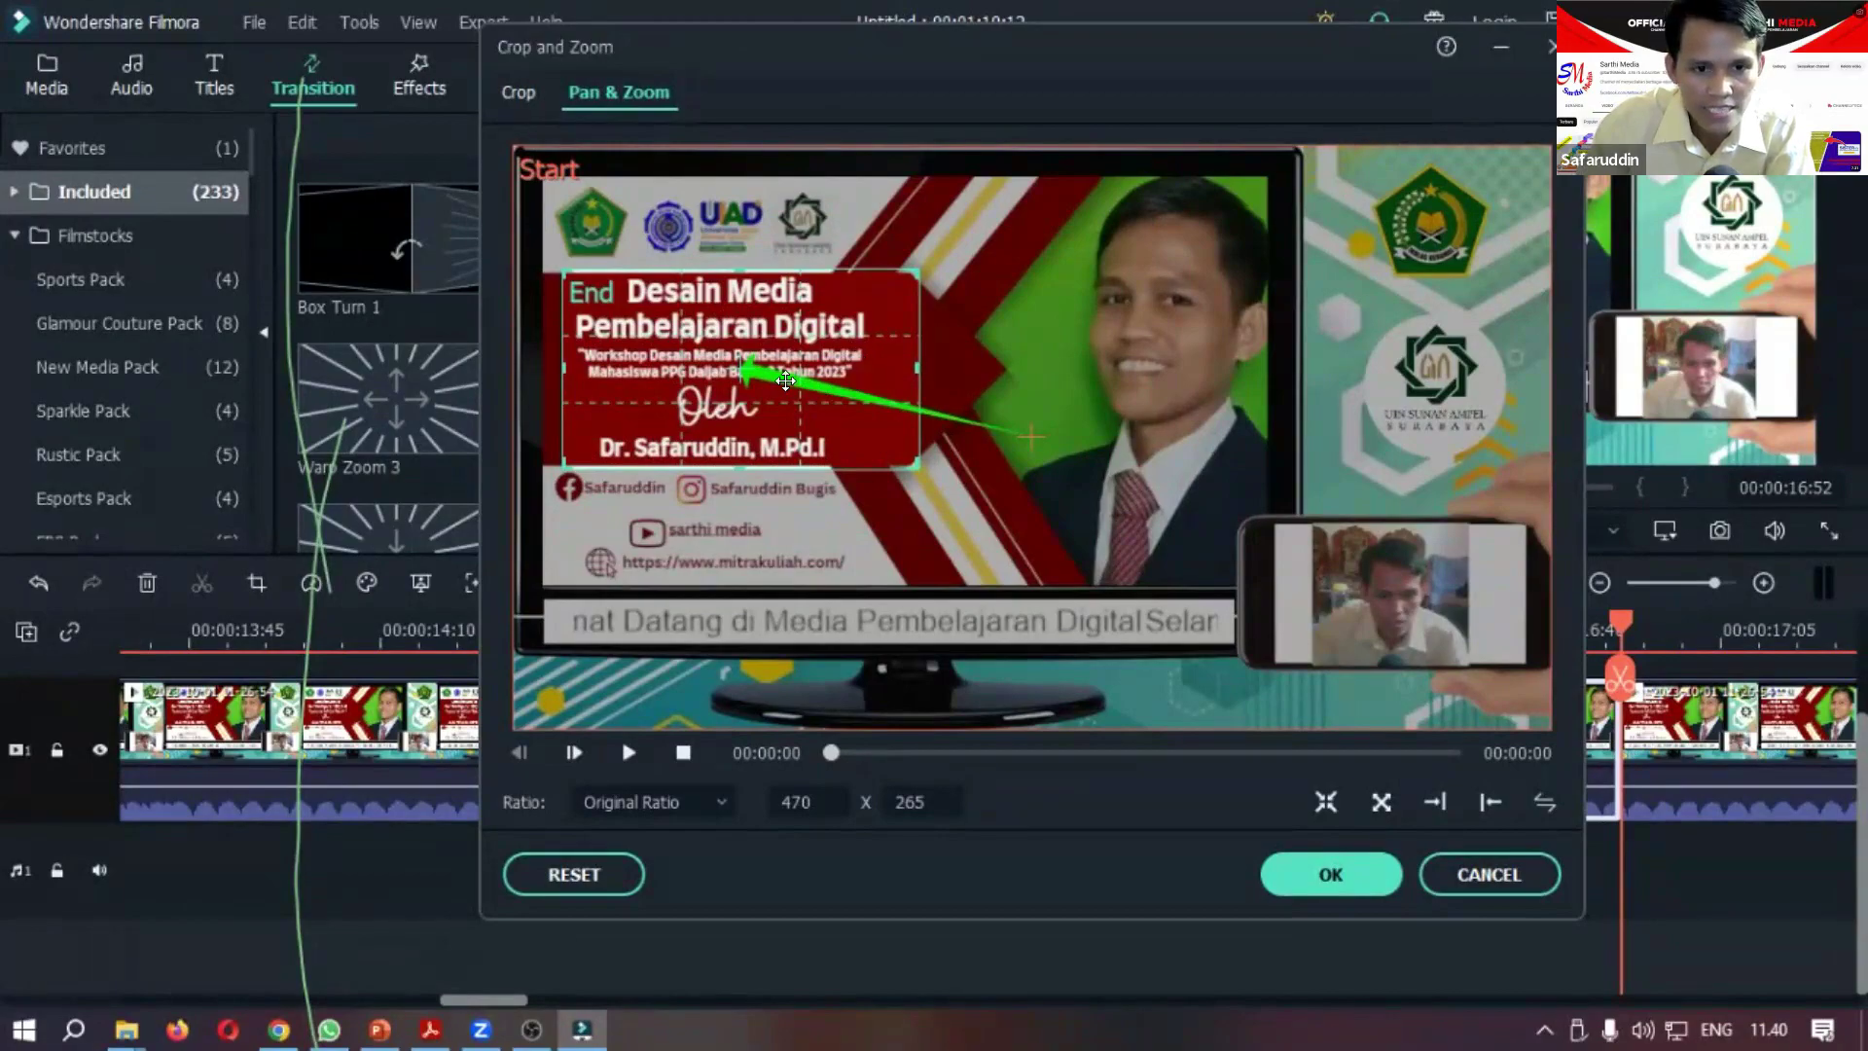
pyautogui.moveTo(784, 378); pyautogui.dragTo(782, 373)
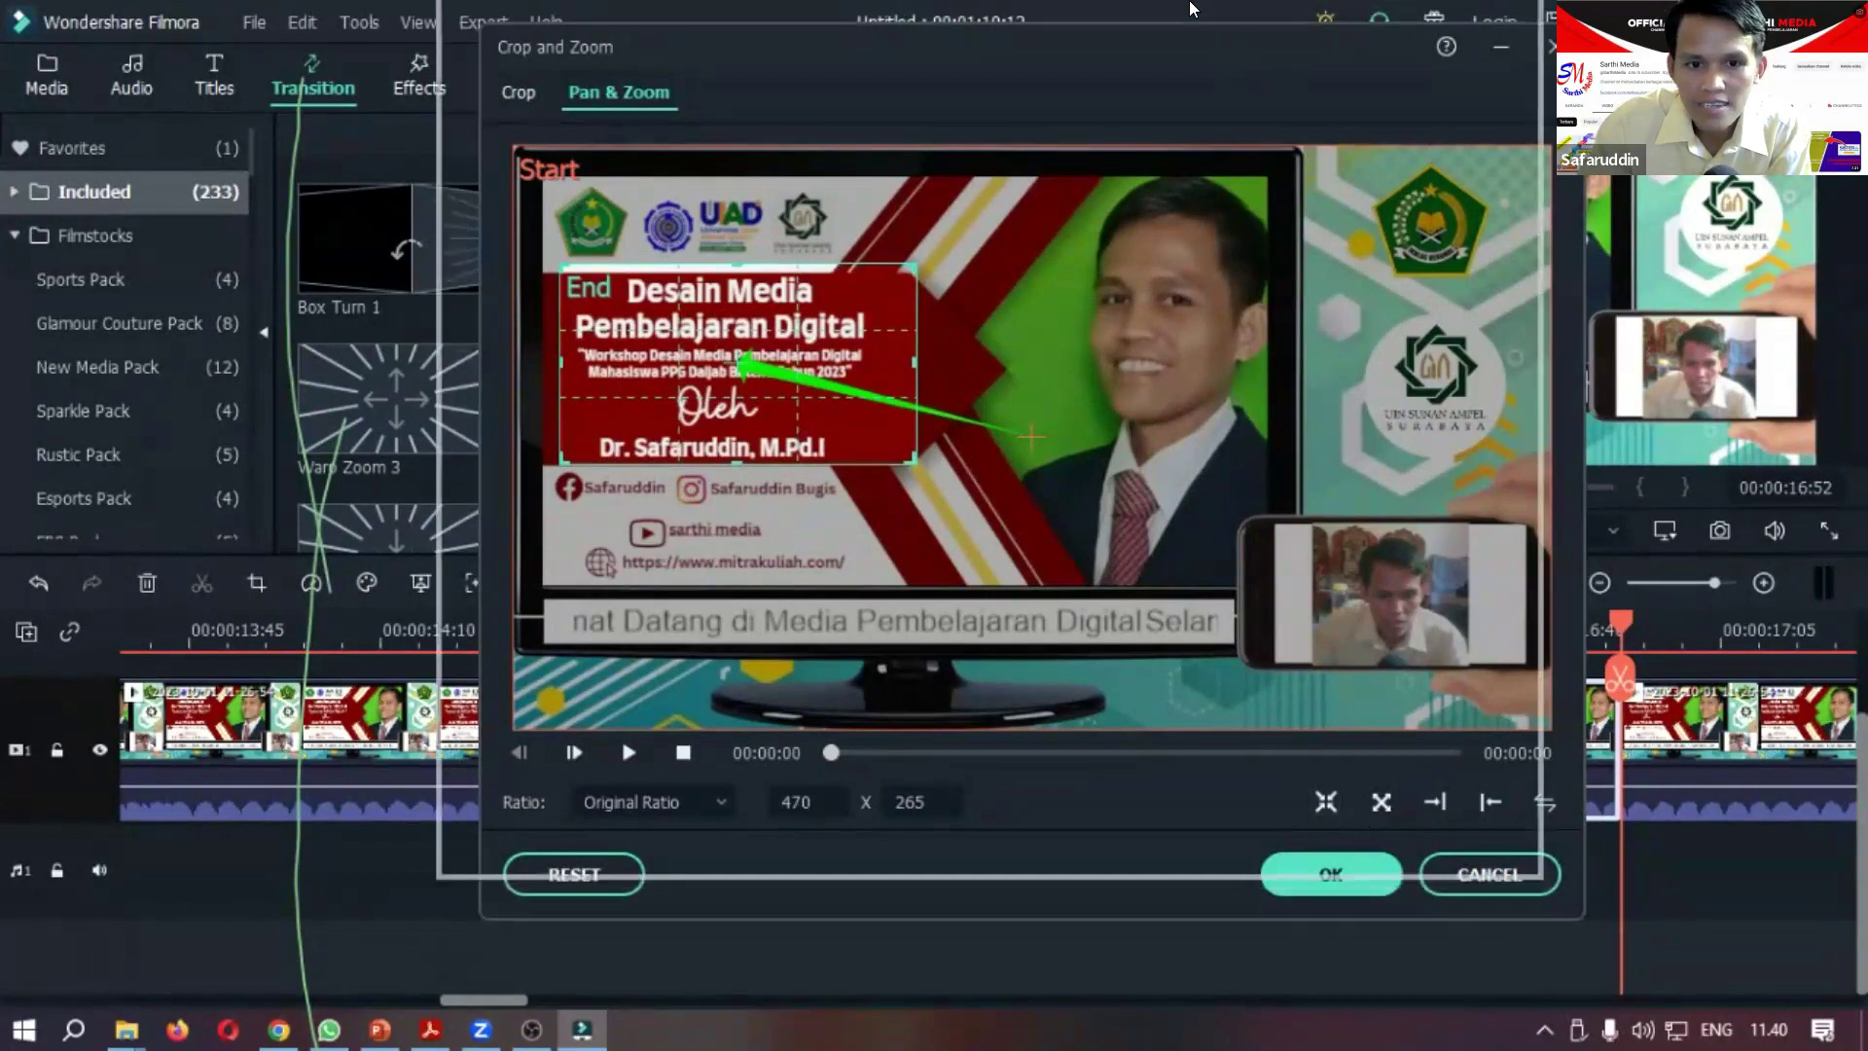
pyautogui.moveTo(1229, 33); pyautogui.dragTo(1188, 12)
pyautogui.click(1313, 854)
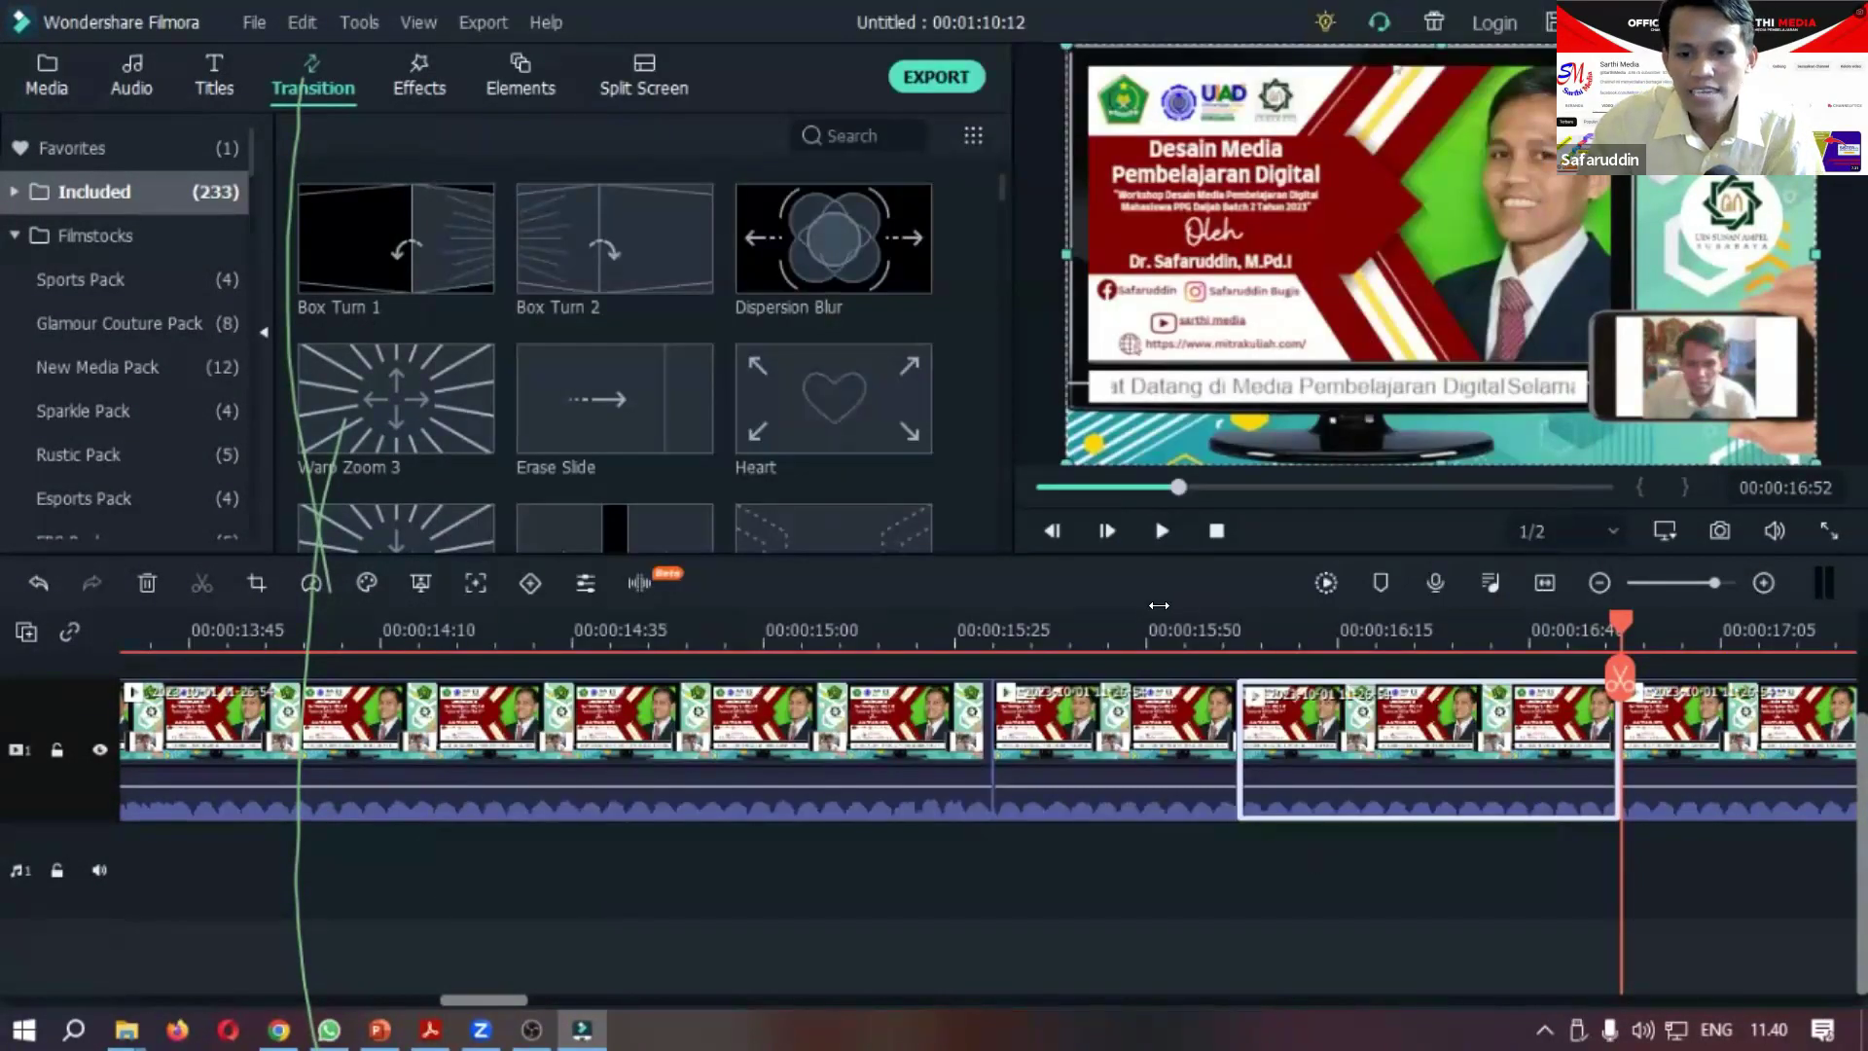
# Play through the pan-and-zoom segment to check it and return the playhead to 00:00:15:54, just before it.
pyautogui.click(1168, 623)
pyautogui.click(1161, 530)
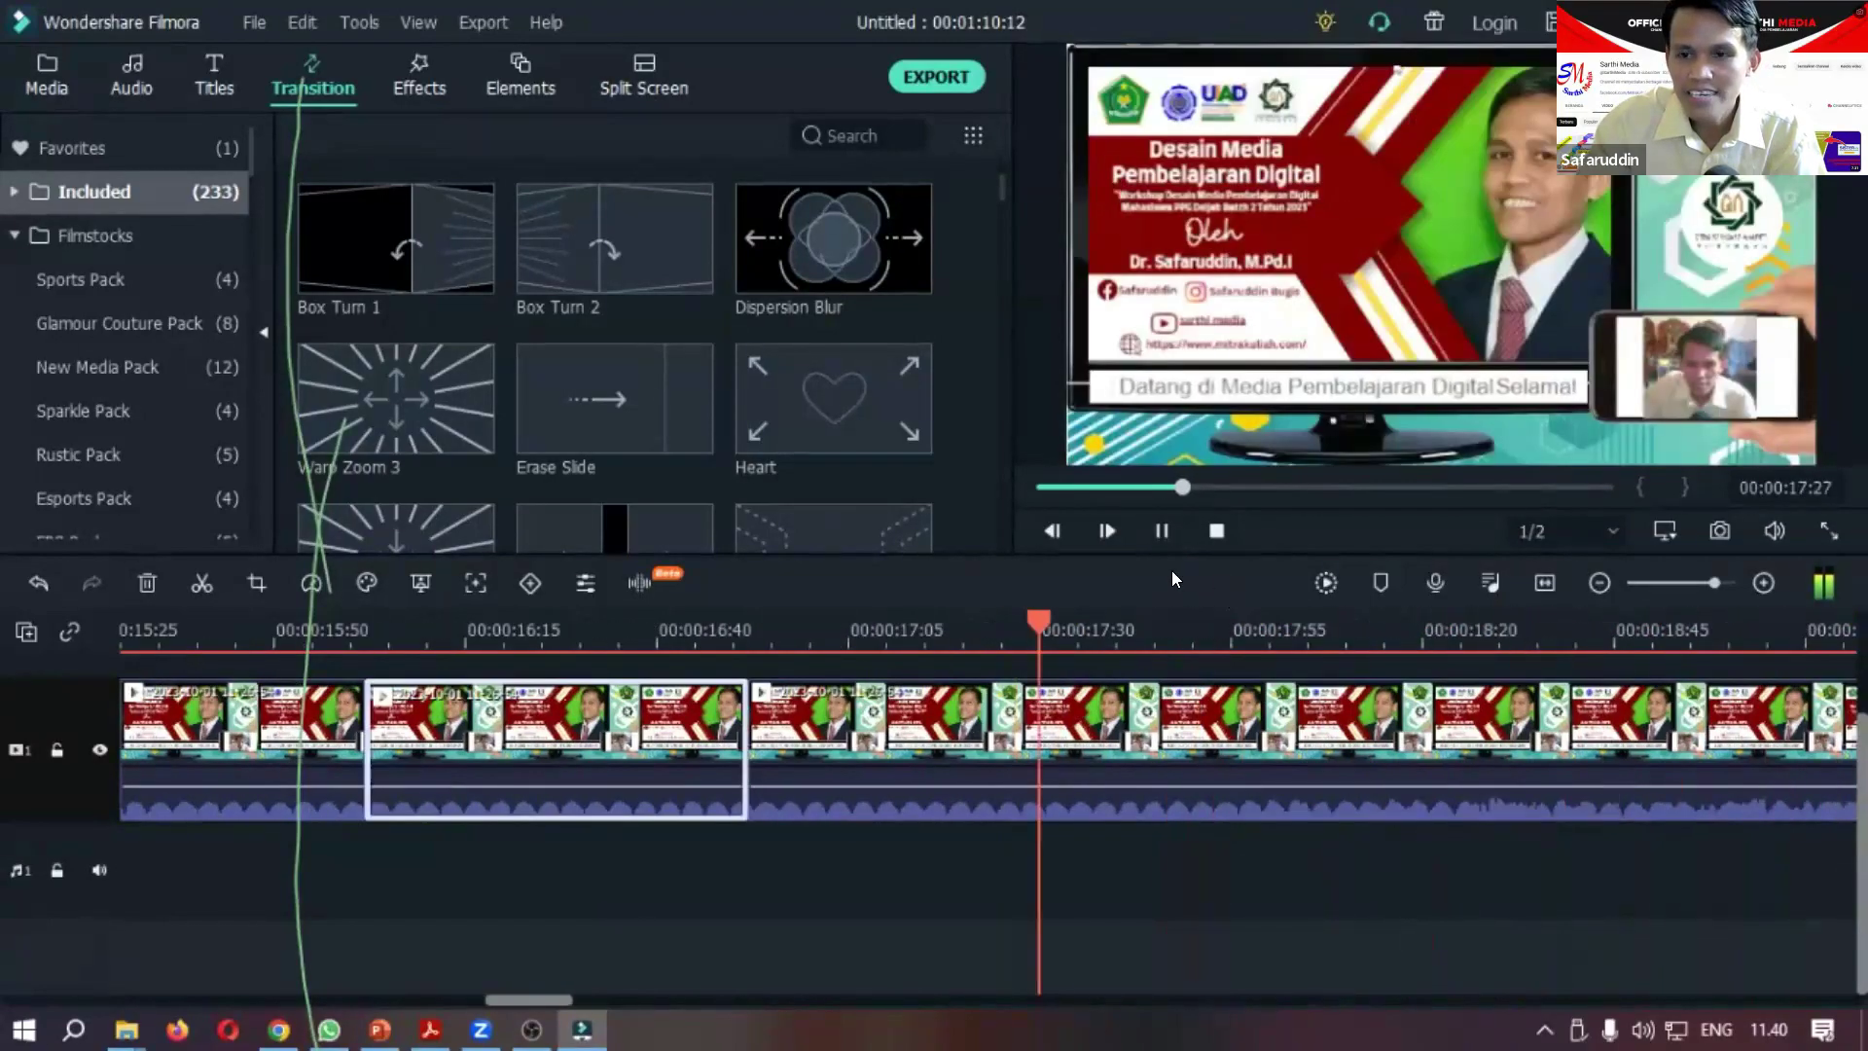
pyautogui.click(1165, 529)
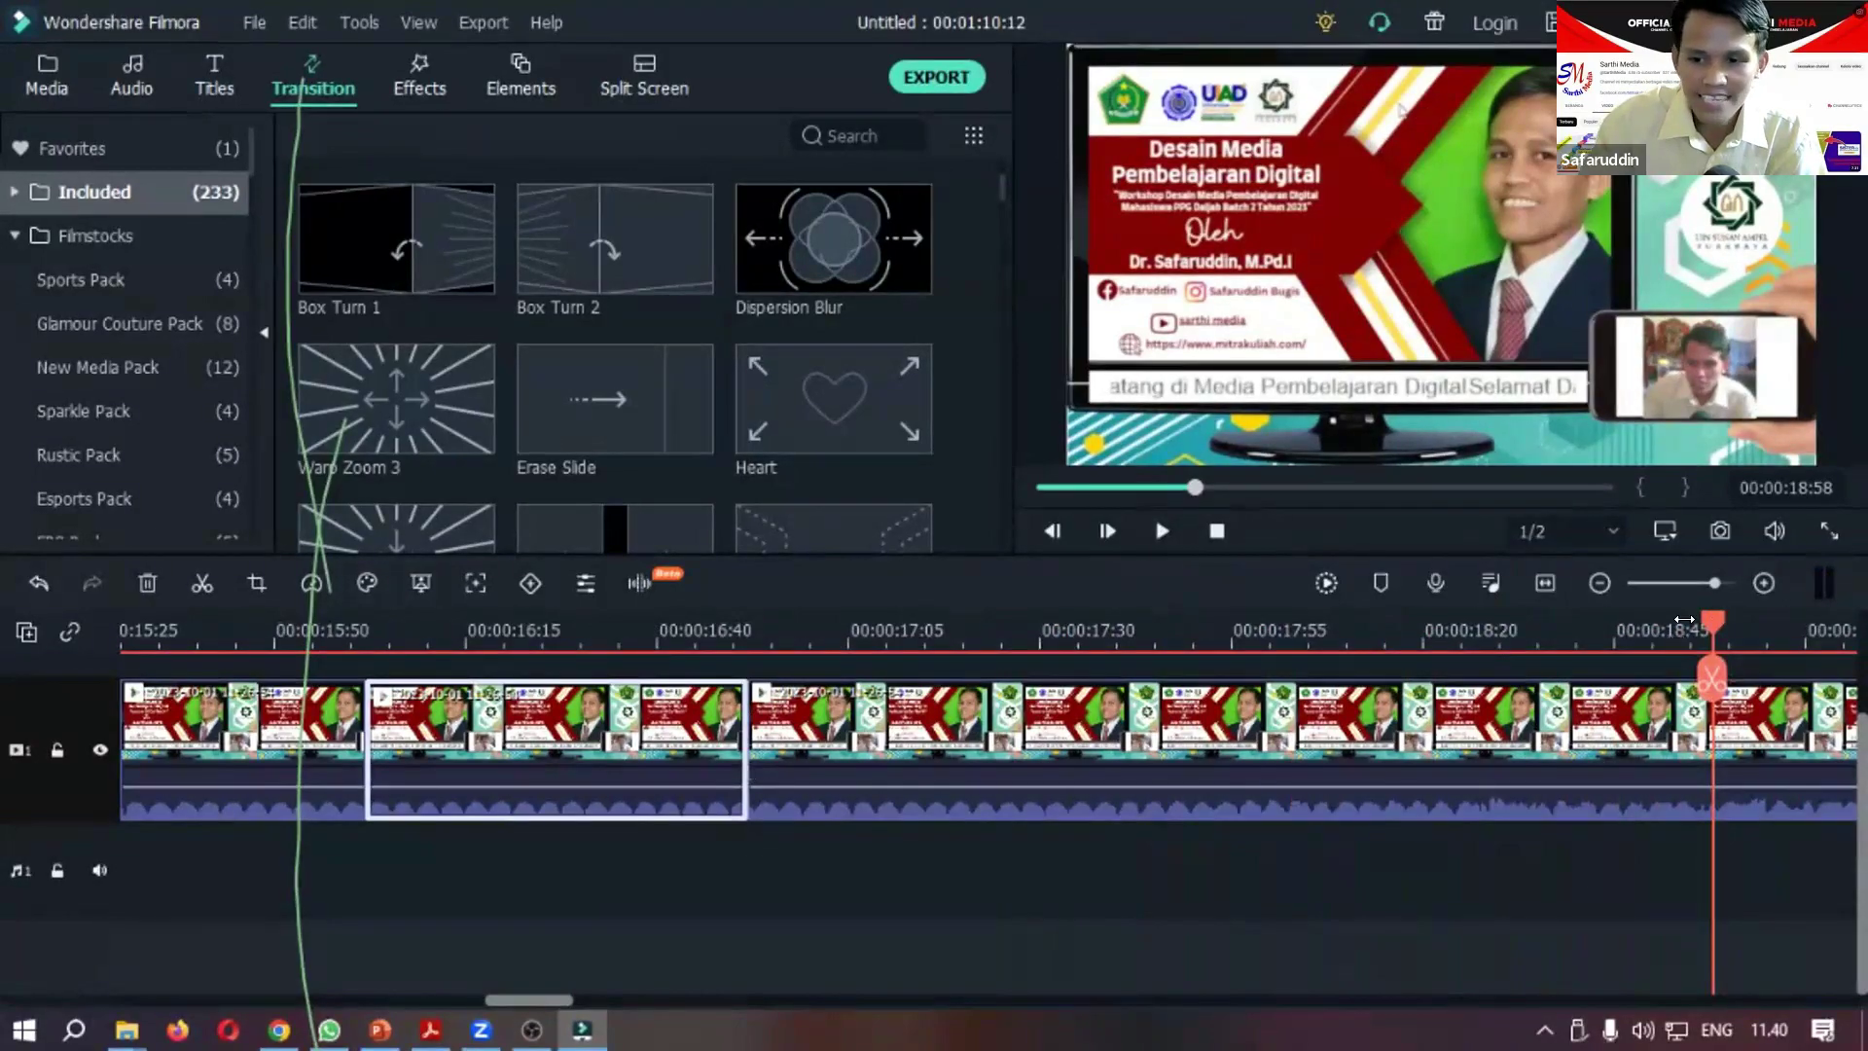
pyautogui.moveTo(1700, 620); pyautogui.dragTo(304, 713)
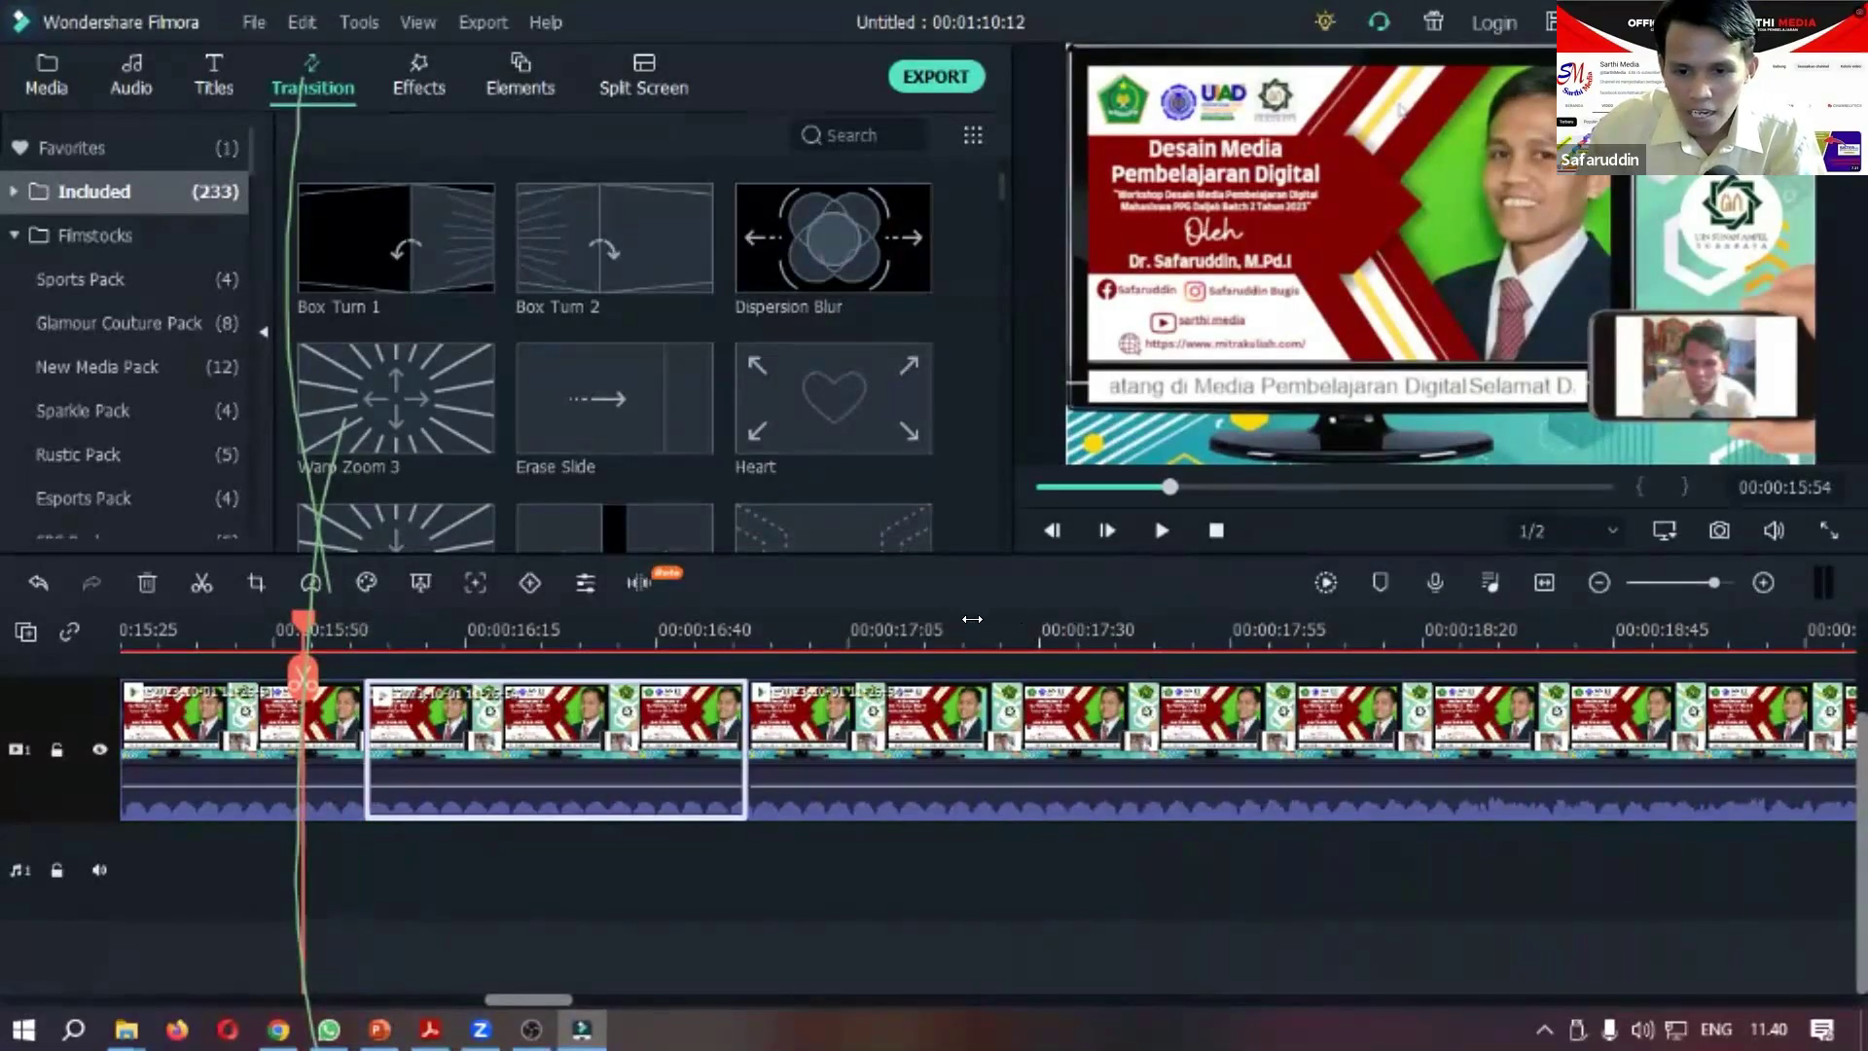
# Split the pan-and-zoom segment into three pieces by cutting it at 00:00:16:11 and at 00:00:16:43.
pyautogui.hscroll(-5, 972, 619)
pyautogui.moveTo(1008, 615); pyautogui.dragTo(1142, 613)
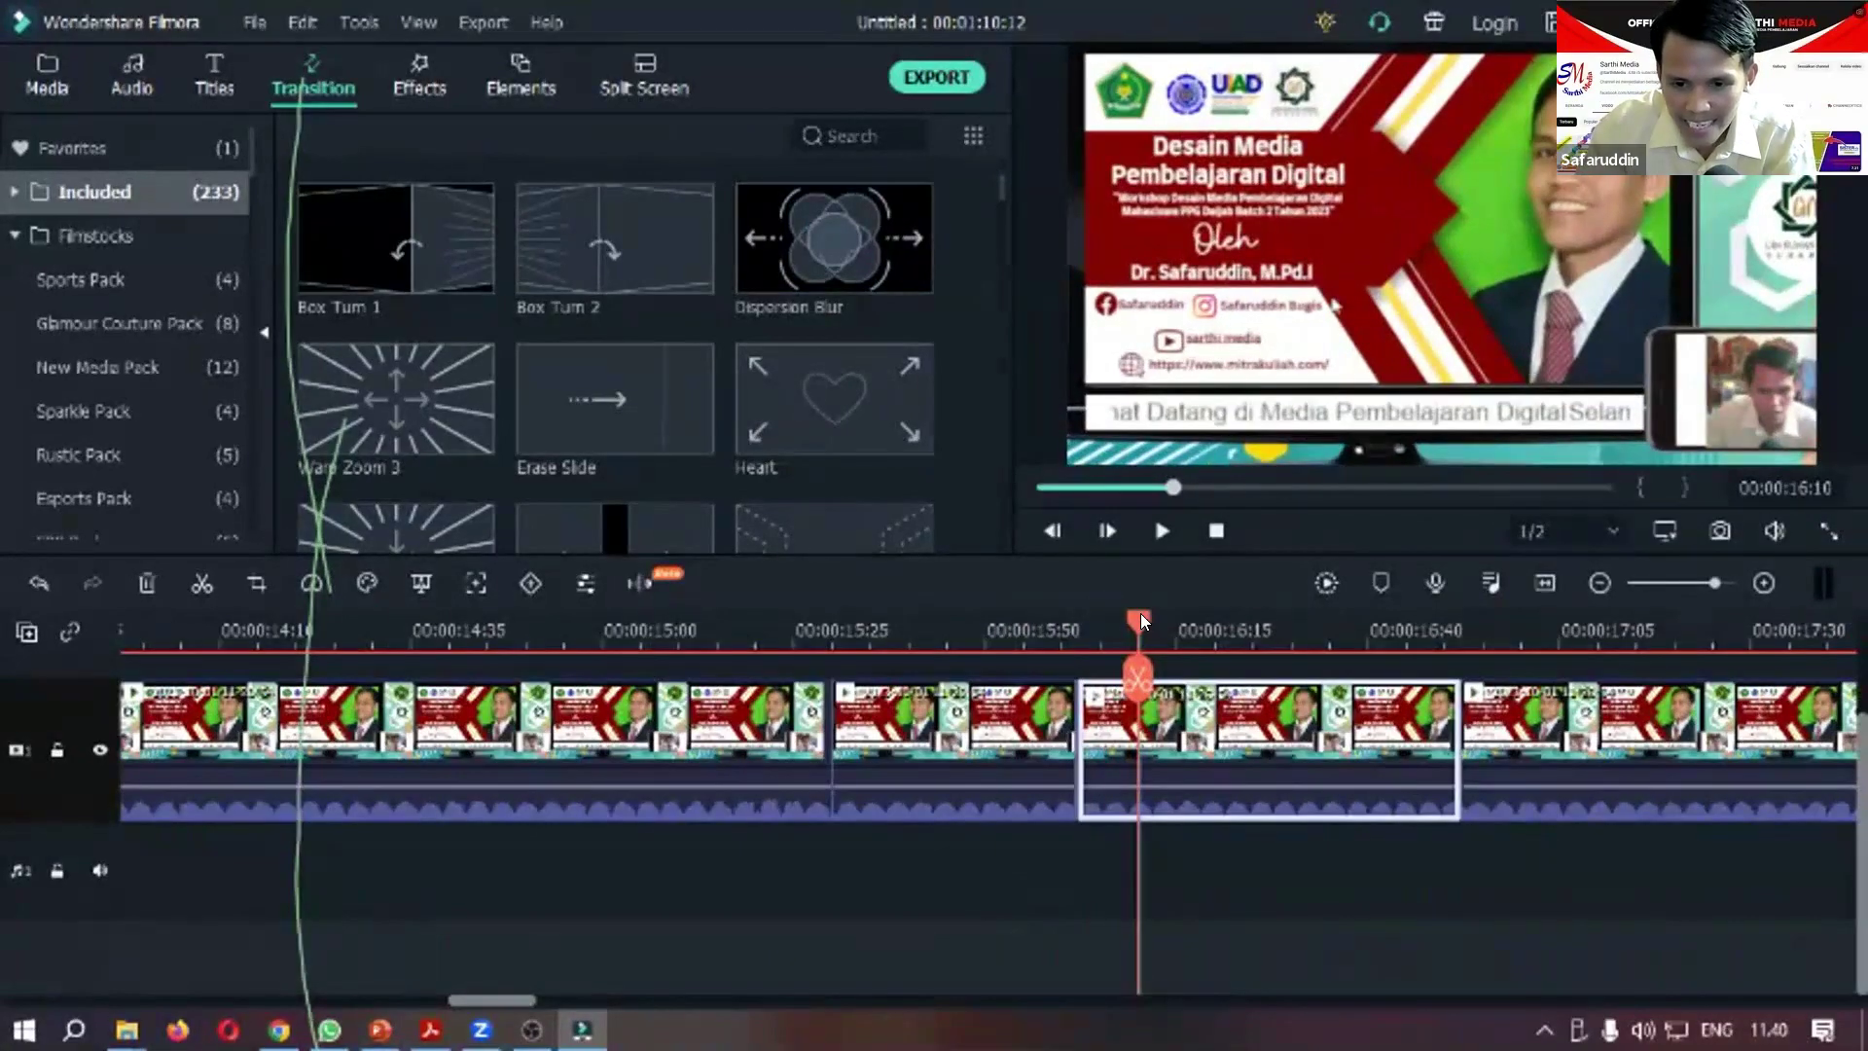
pyautogui.press('Right')
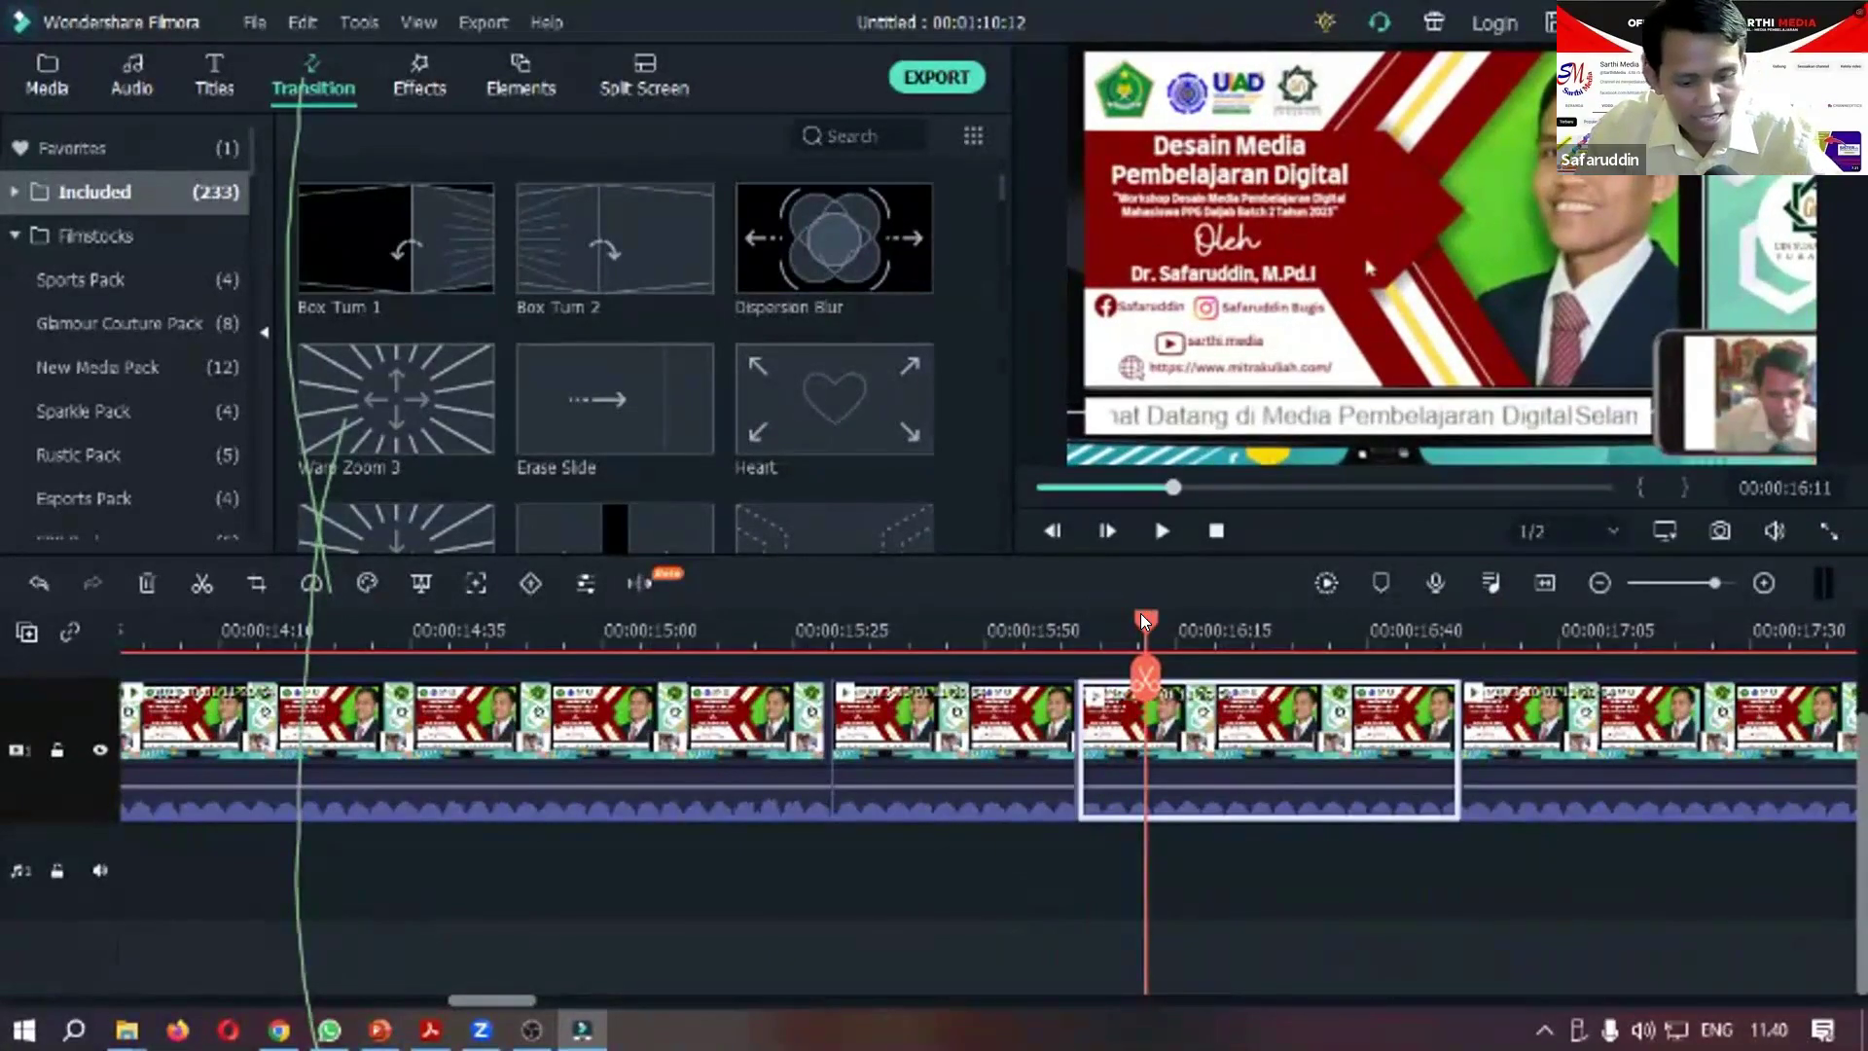
pyautogui.hotkey('ctrl', 'b')
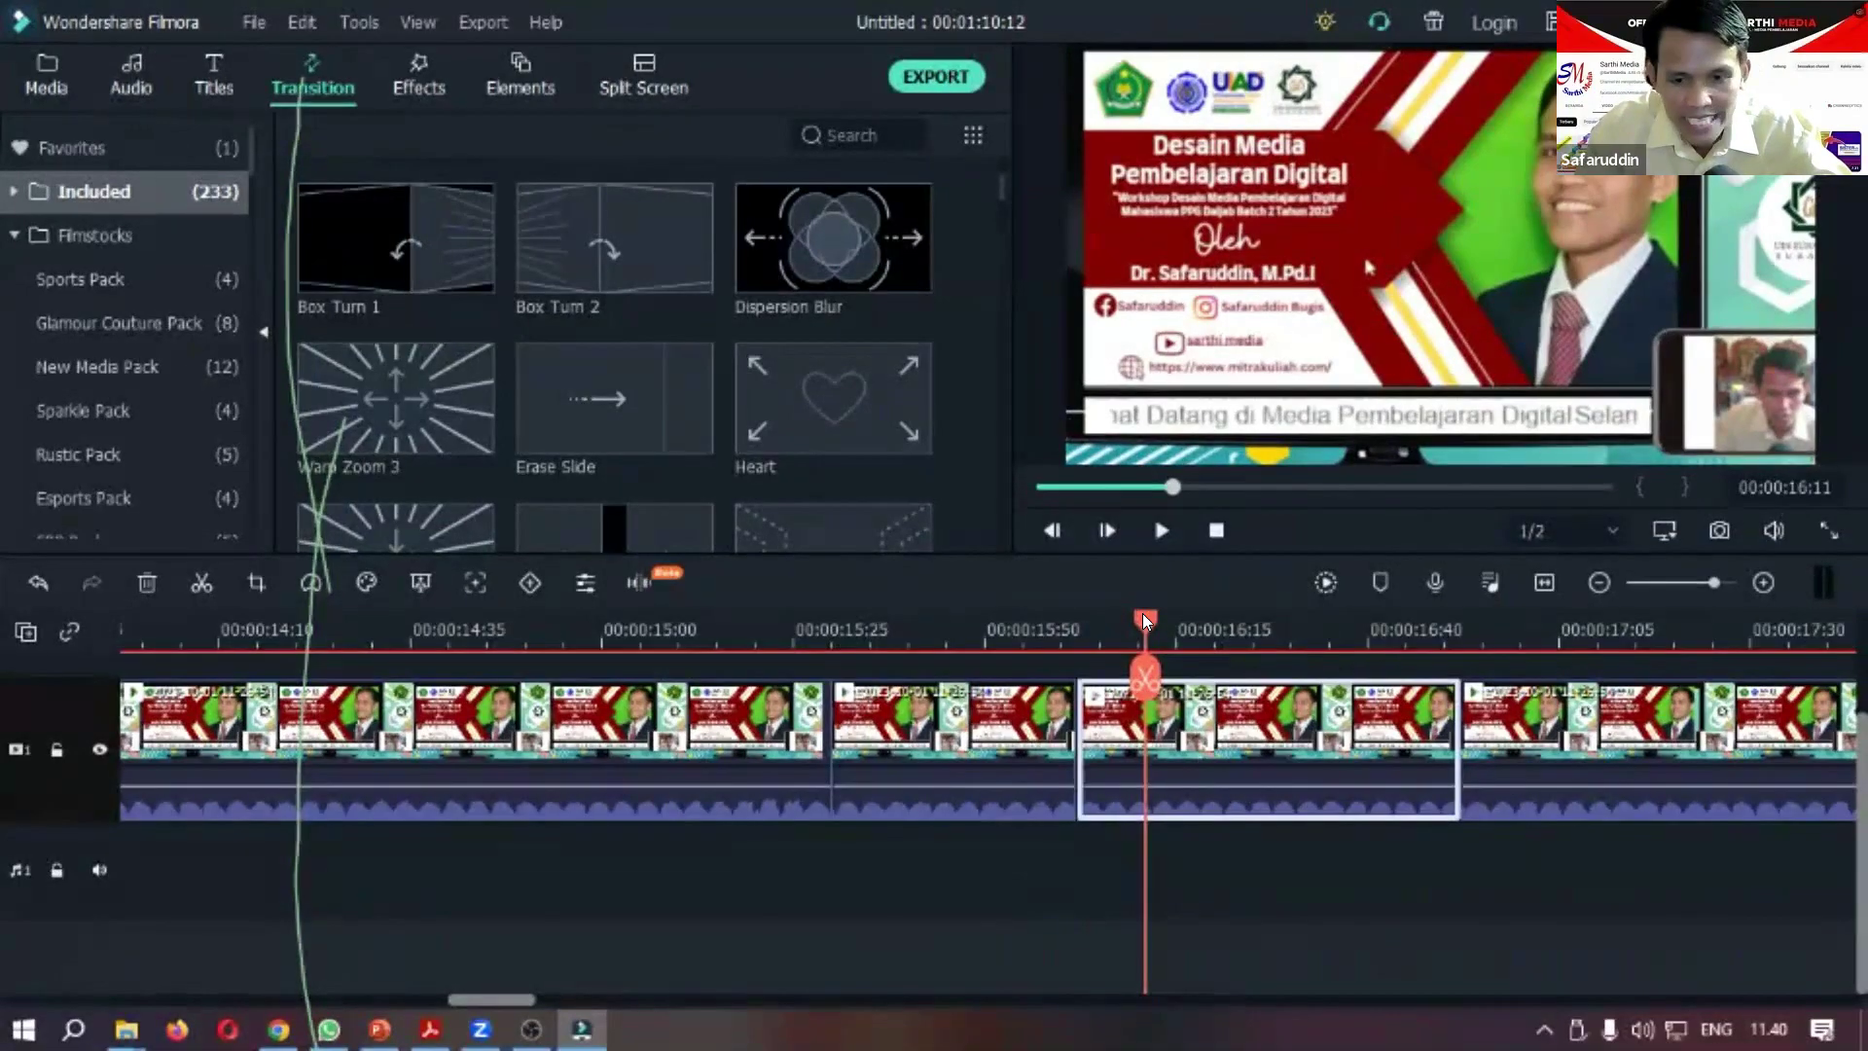
pyautogui.moveTo(1142, 612); pyautogui.dragTo(1360, 624)
pyautogui.click(1382, 637)
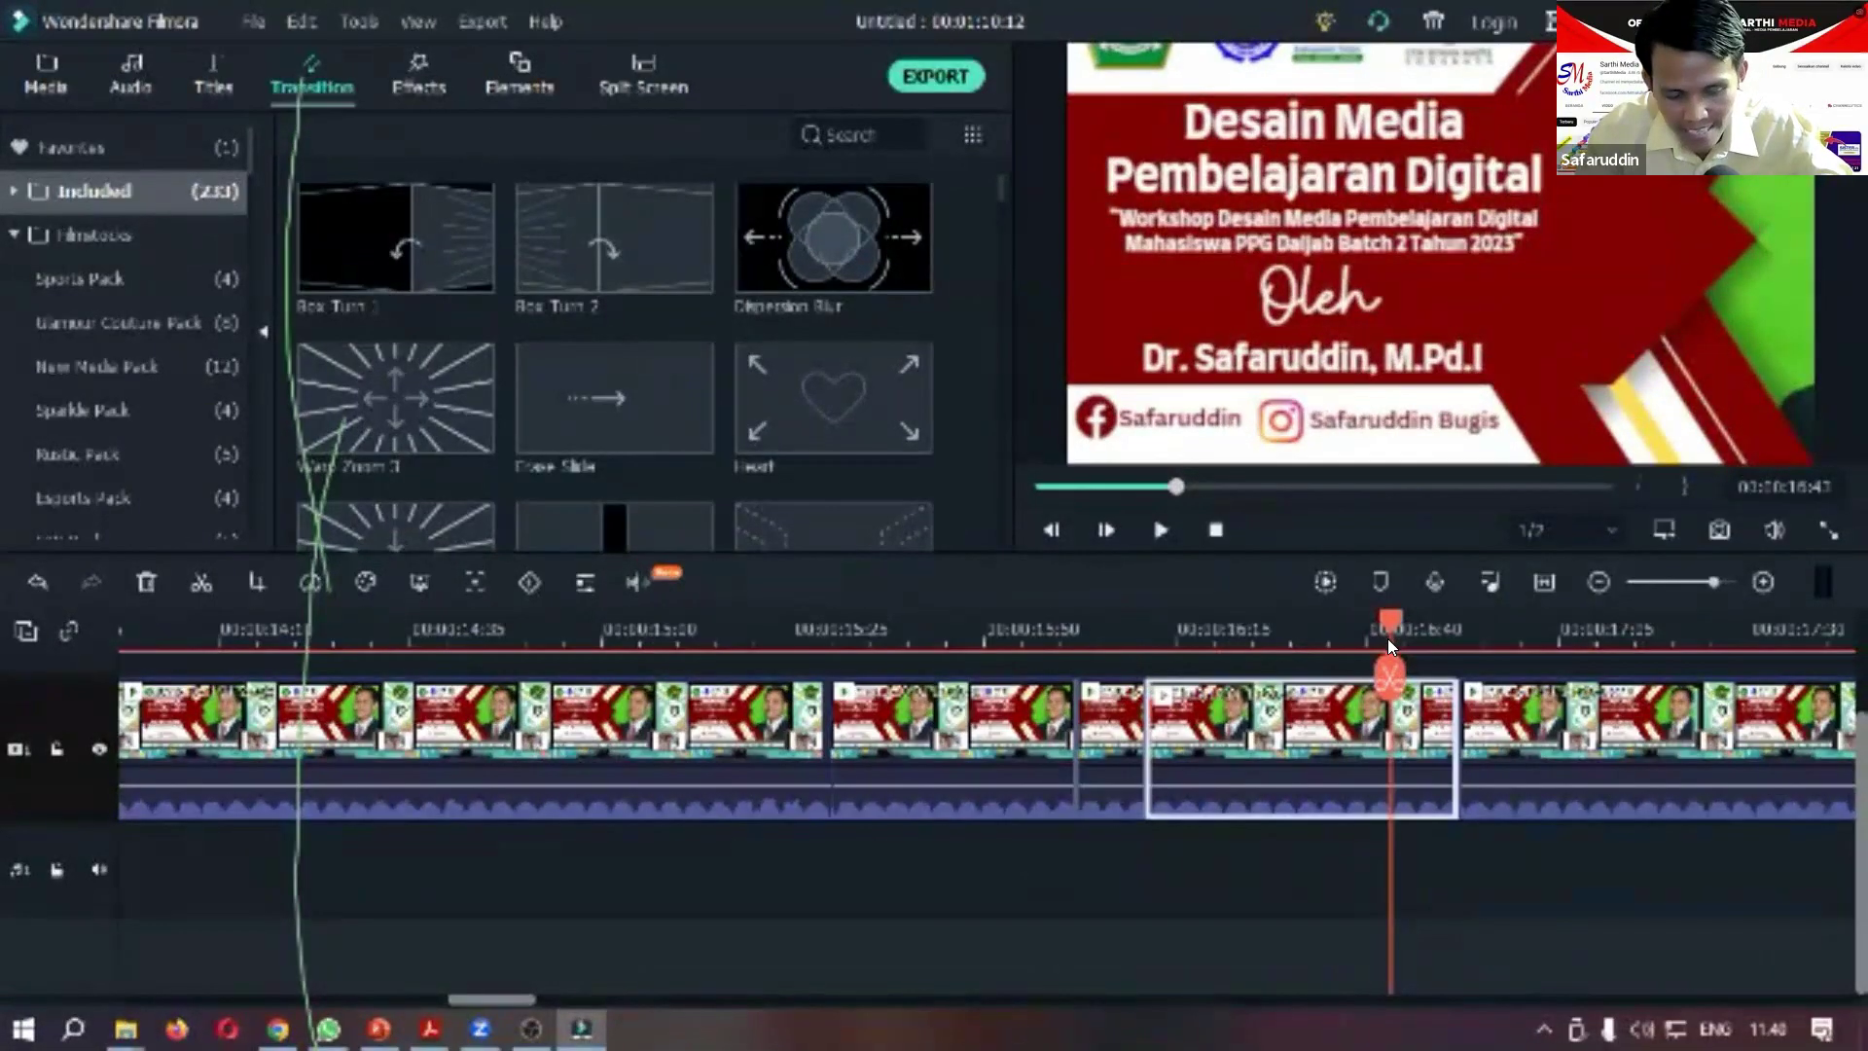
pyautogui.click(1389, 674)
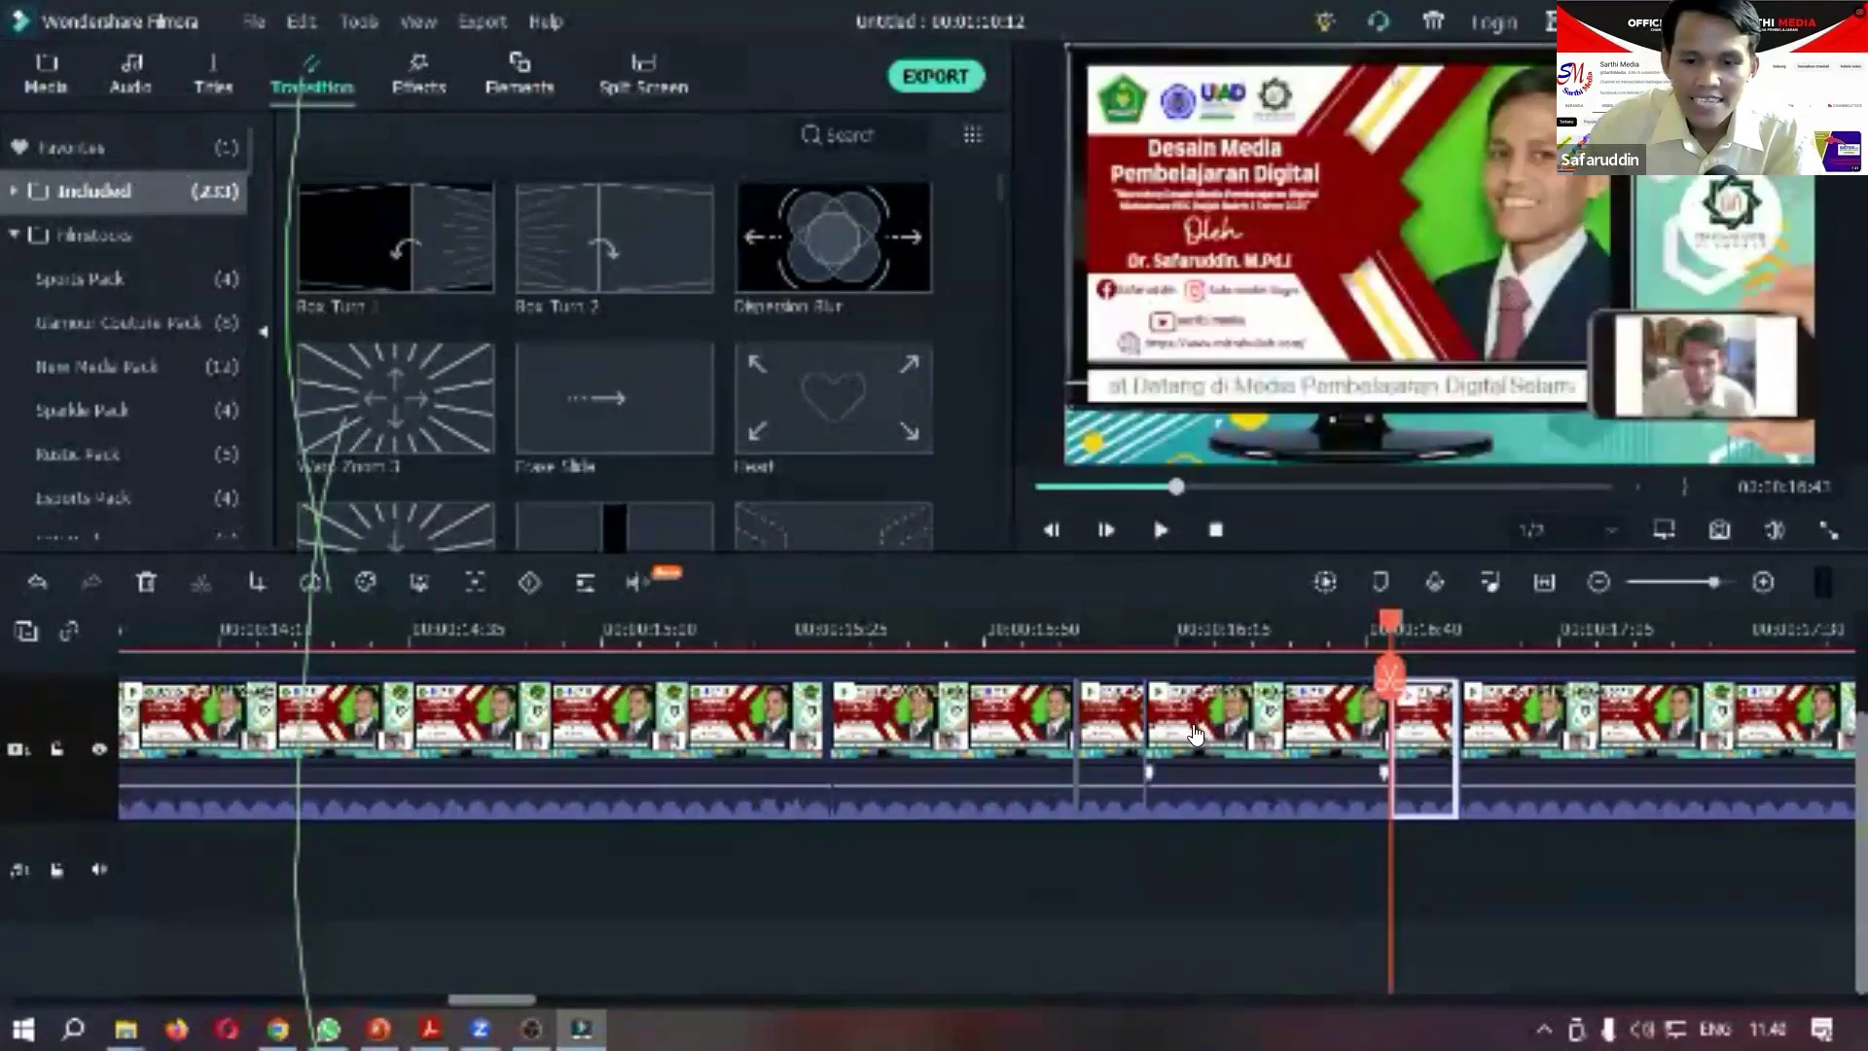
# Swap the Pan & Zoom frames of the middle piece so it goes from the 470 x 266 title area to the full frame.
pyautogui.click(1194, 736)
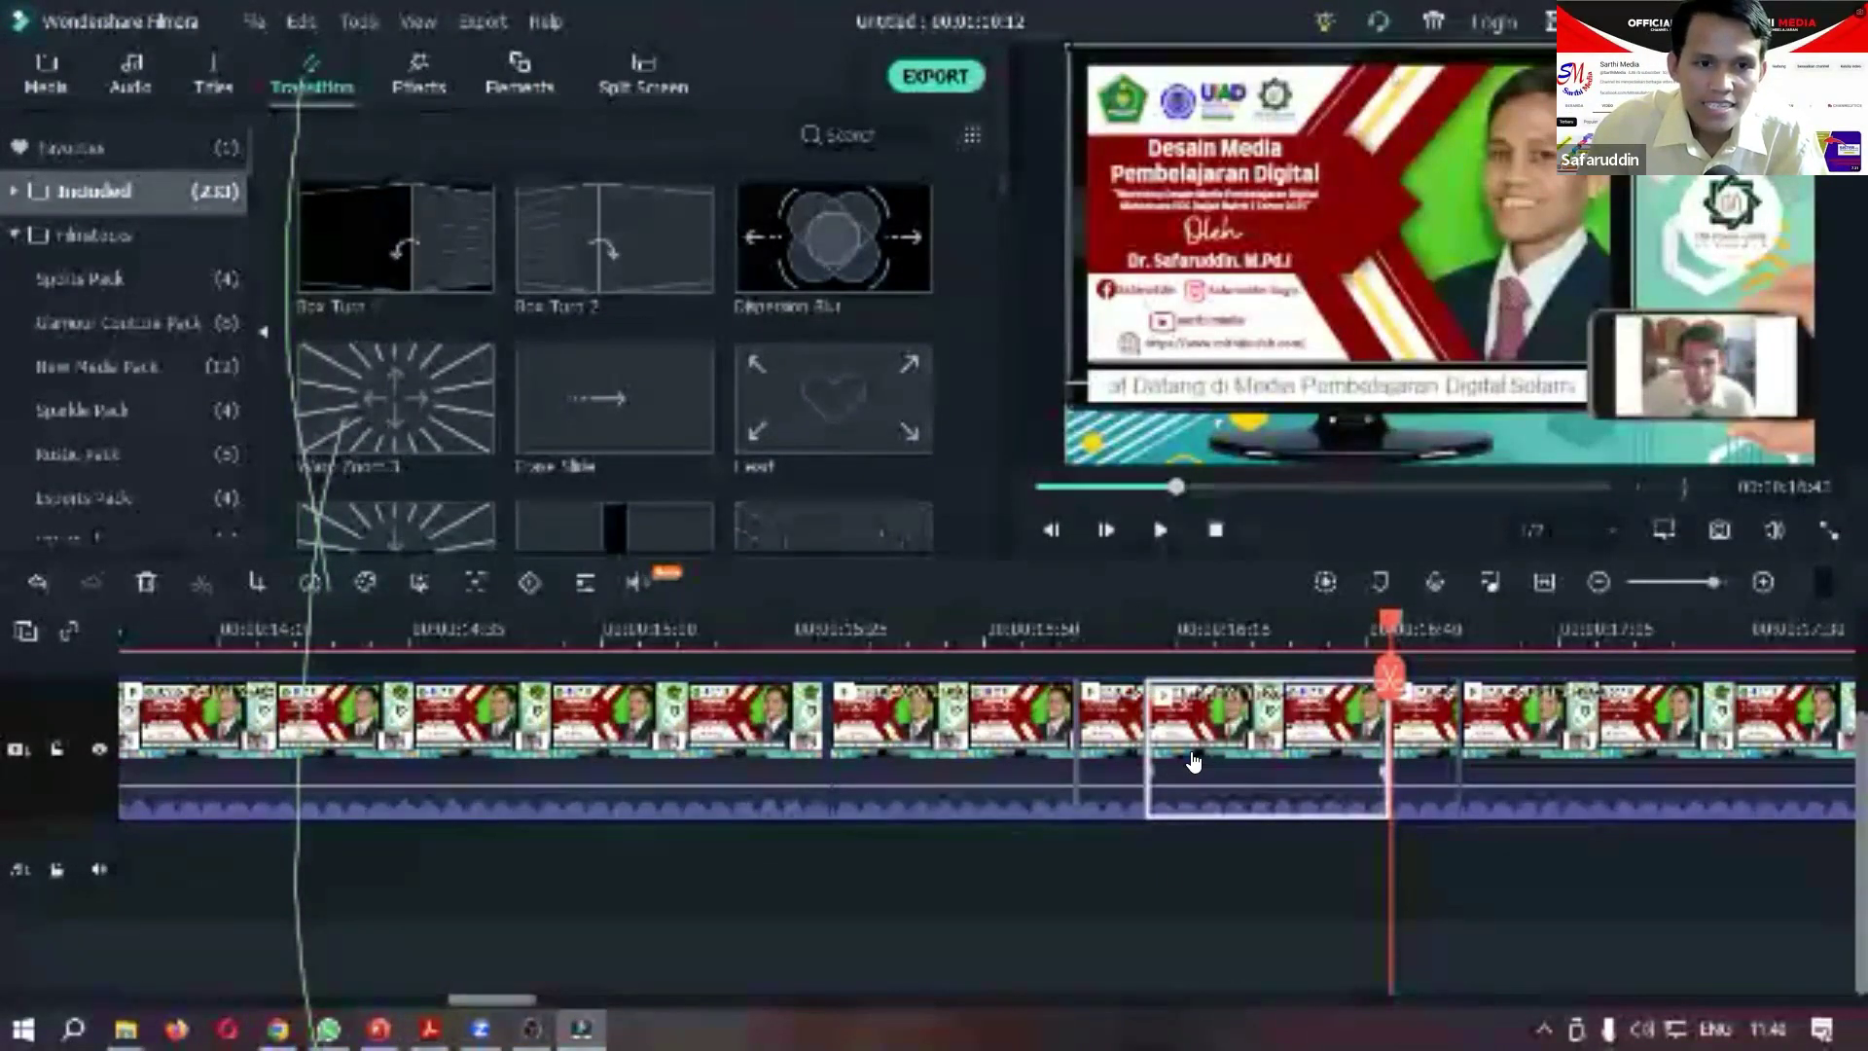
pyautogui.click(245, 589)
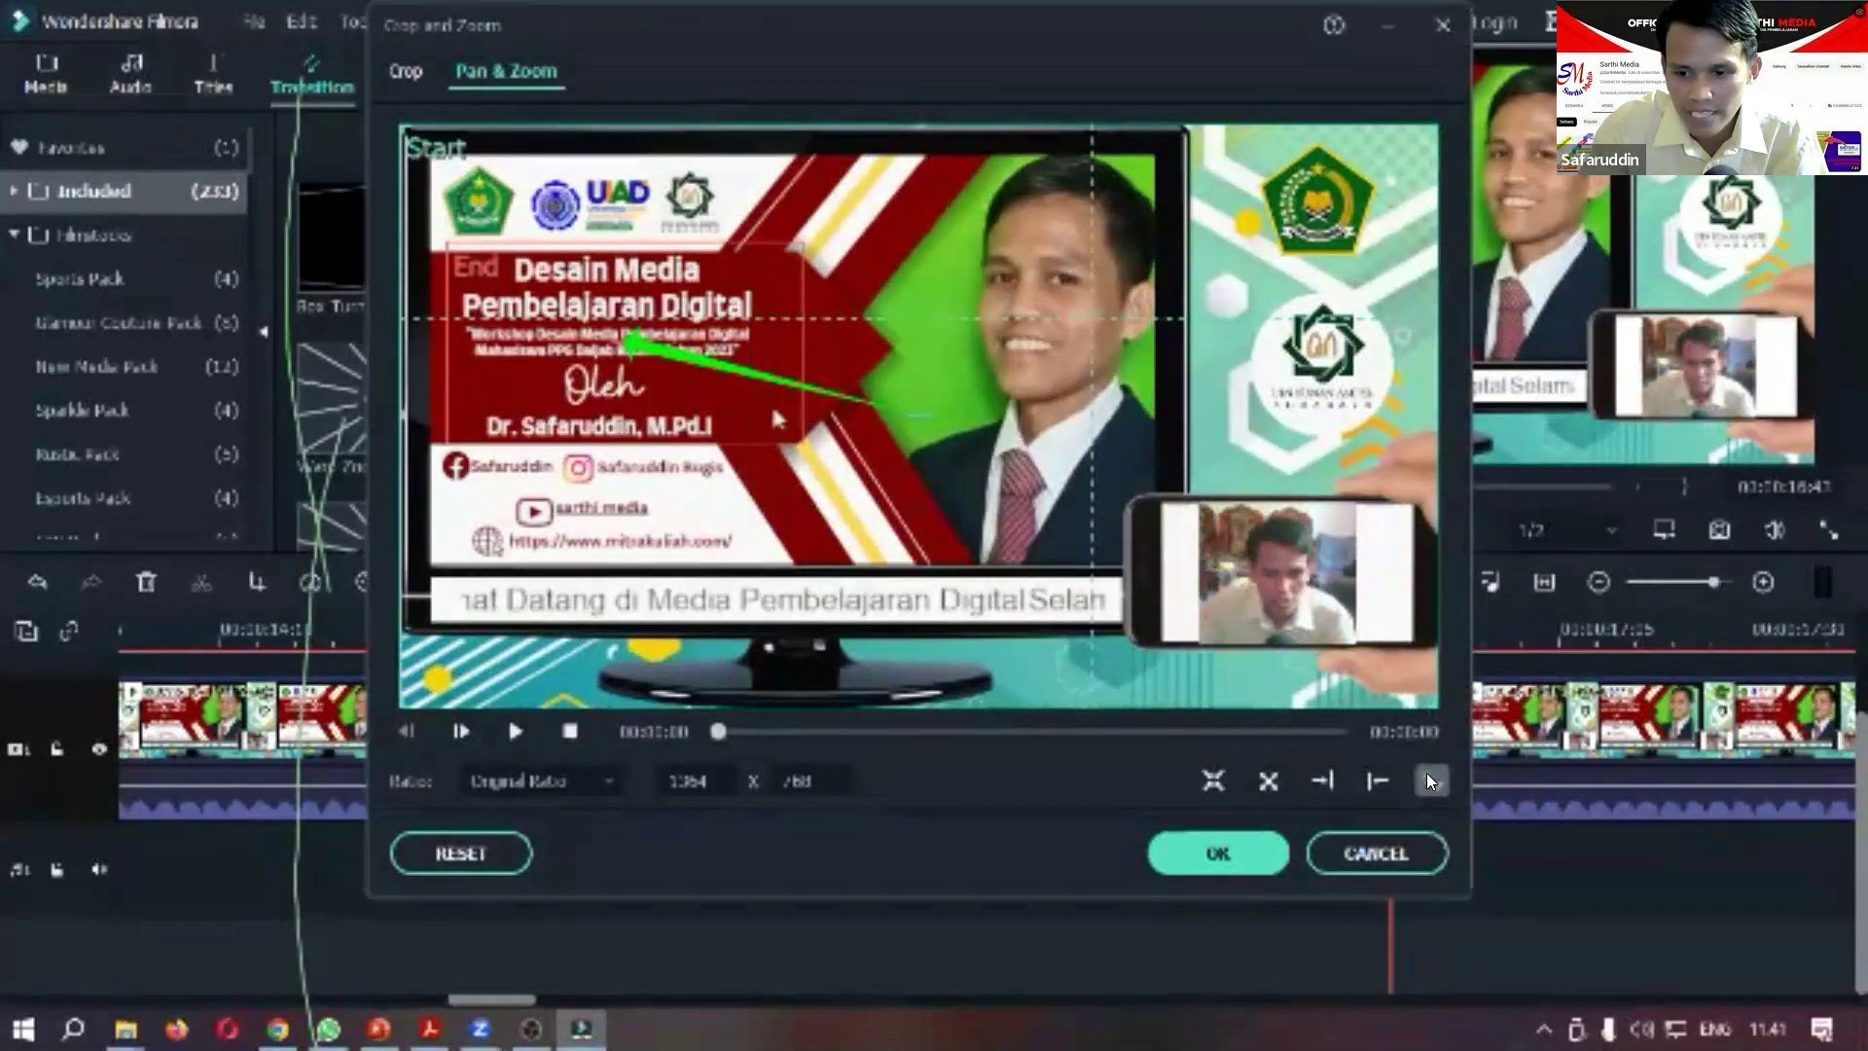
pyautogui.click(1427, 775)
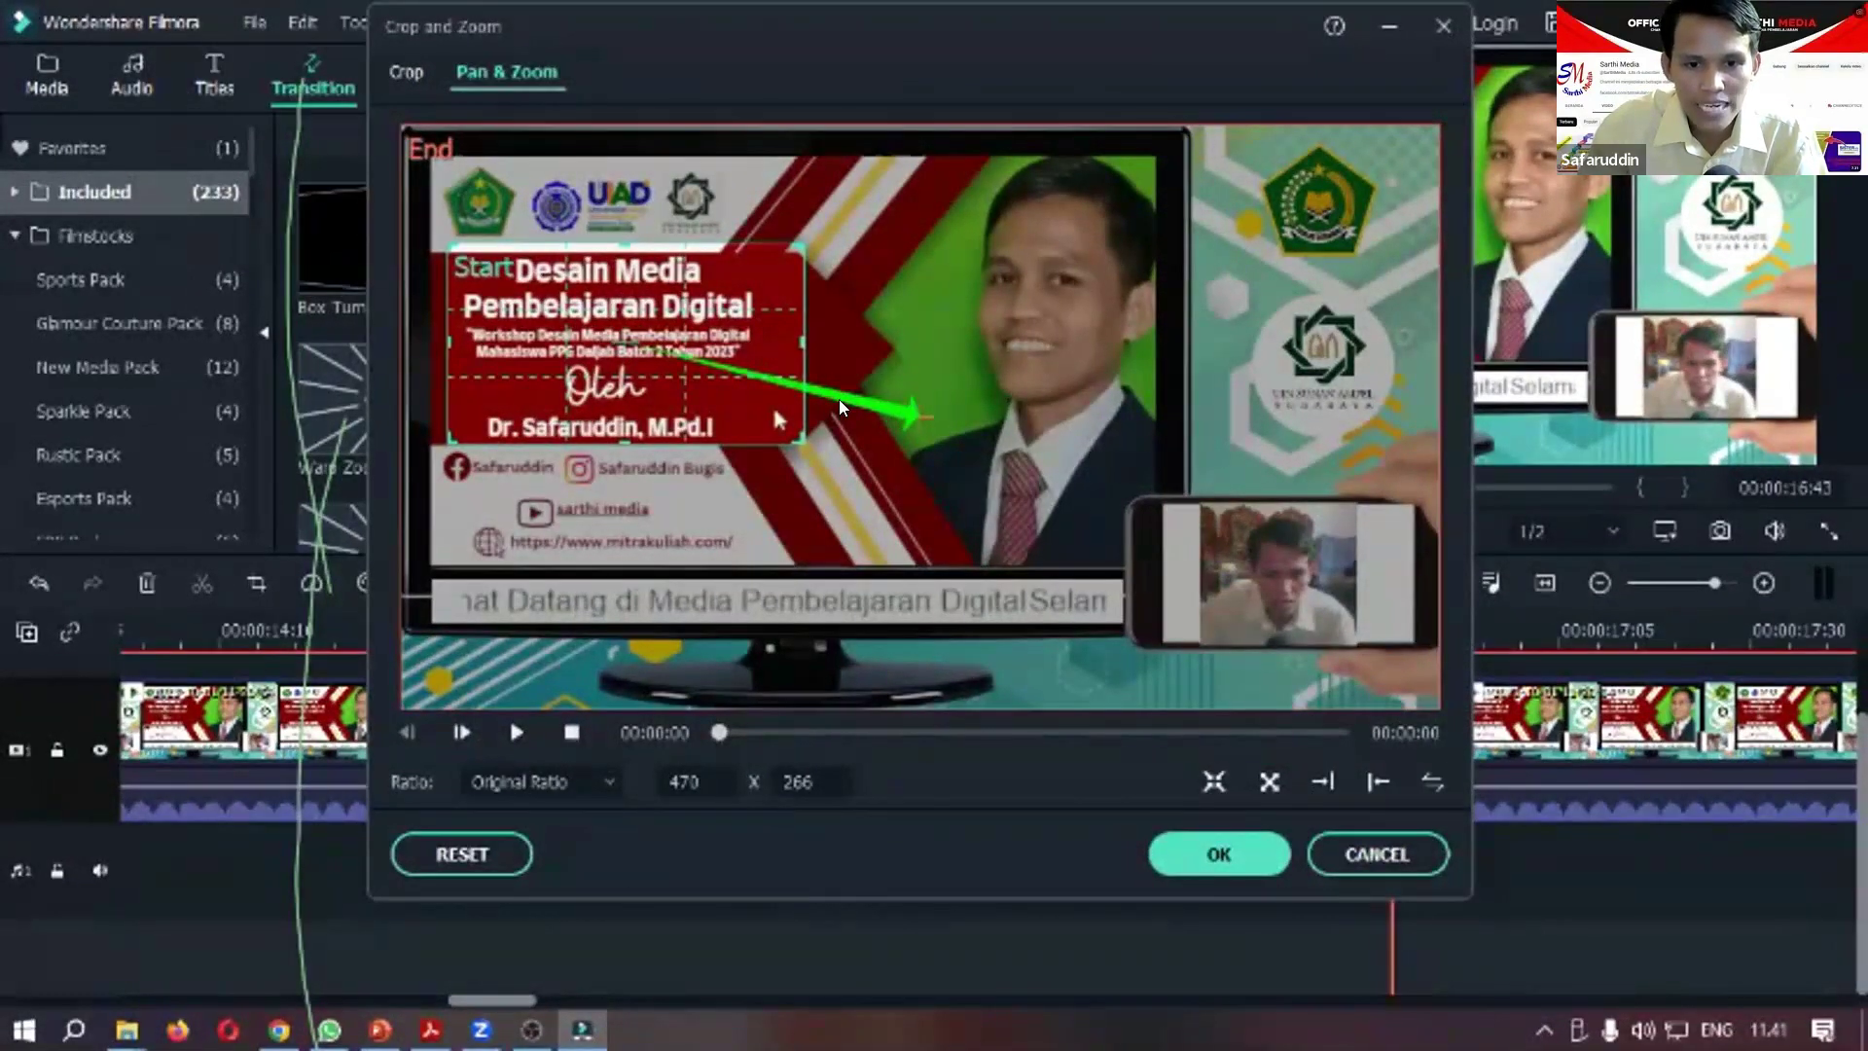
pyautogui.click(1217, 851)
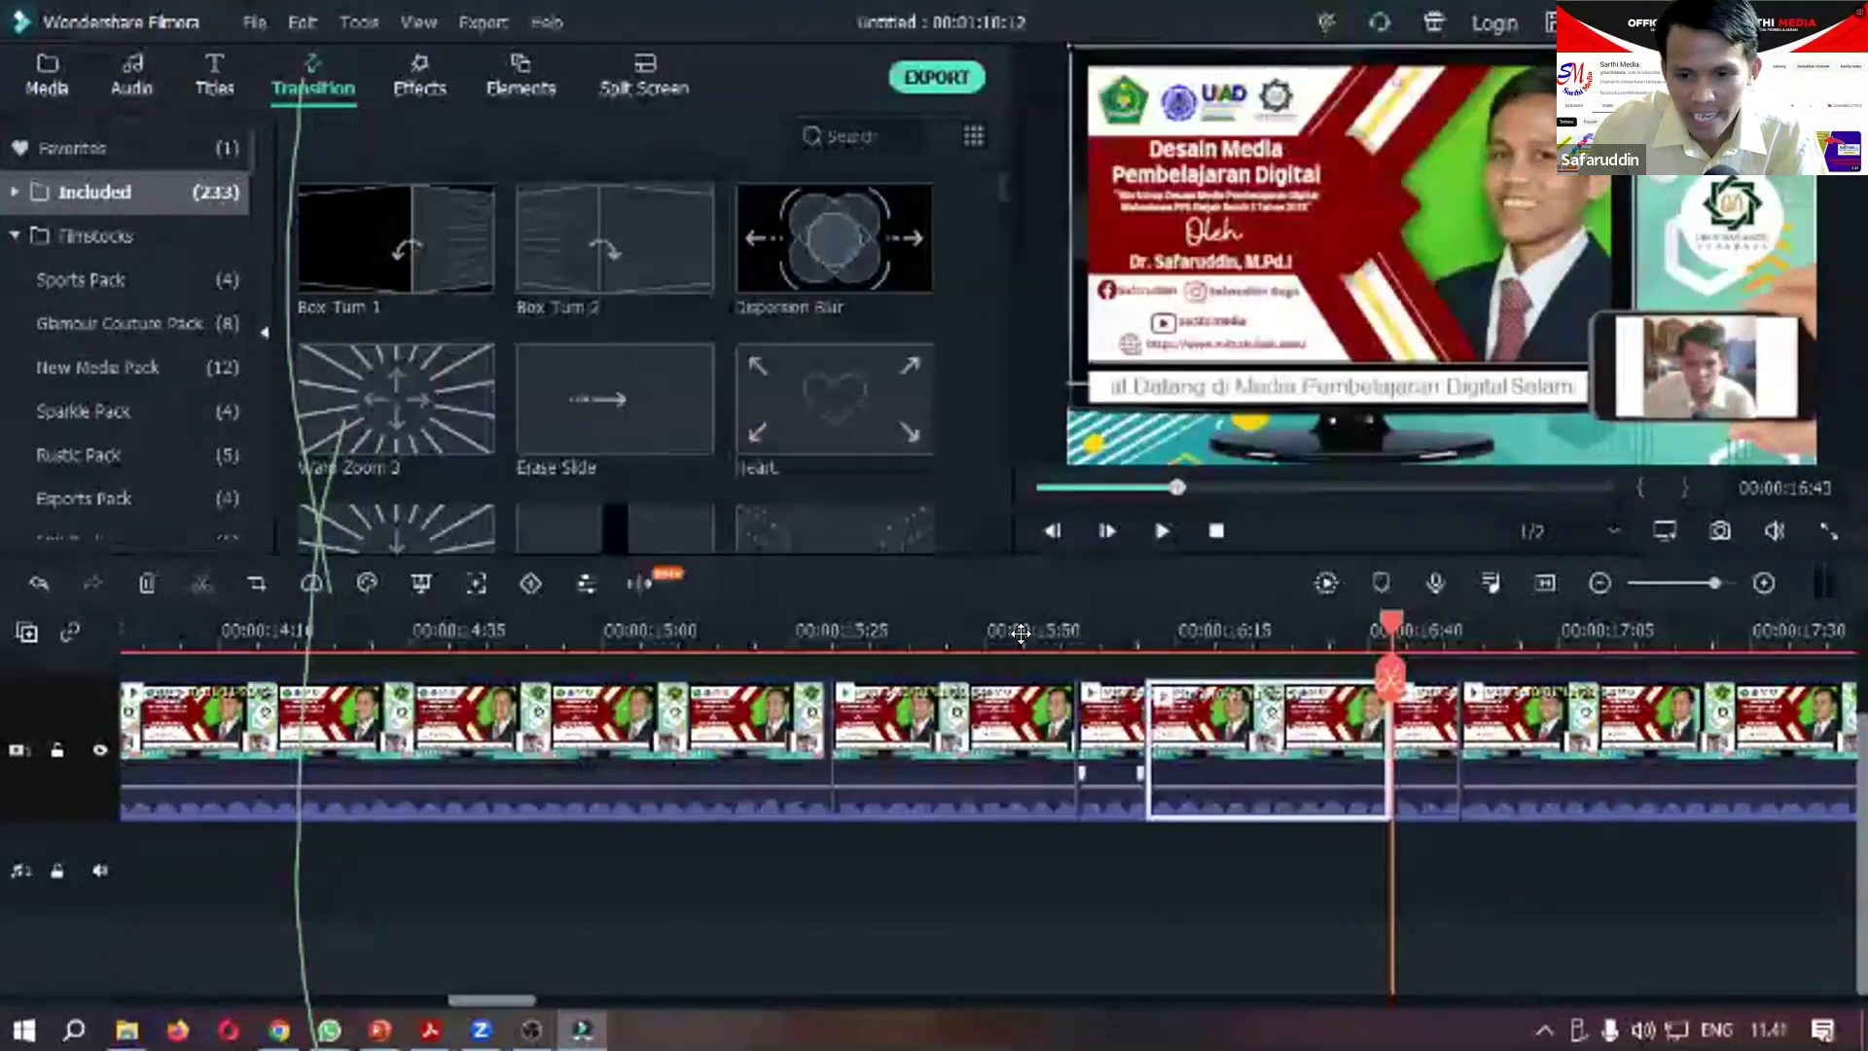
# Play the recording through the split pan-and-zoom pieces to check how the zoom in and out runs.
pyautogui.click(1020, 633)
pyautogui.click(1685, 582)
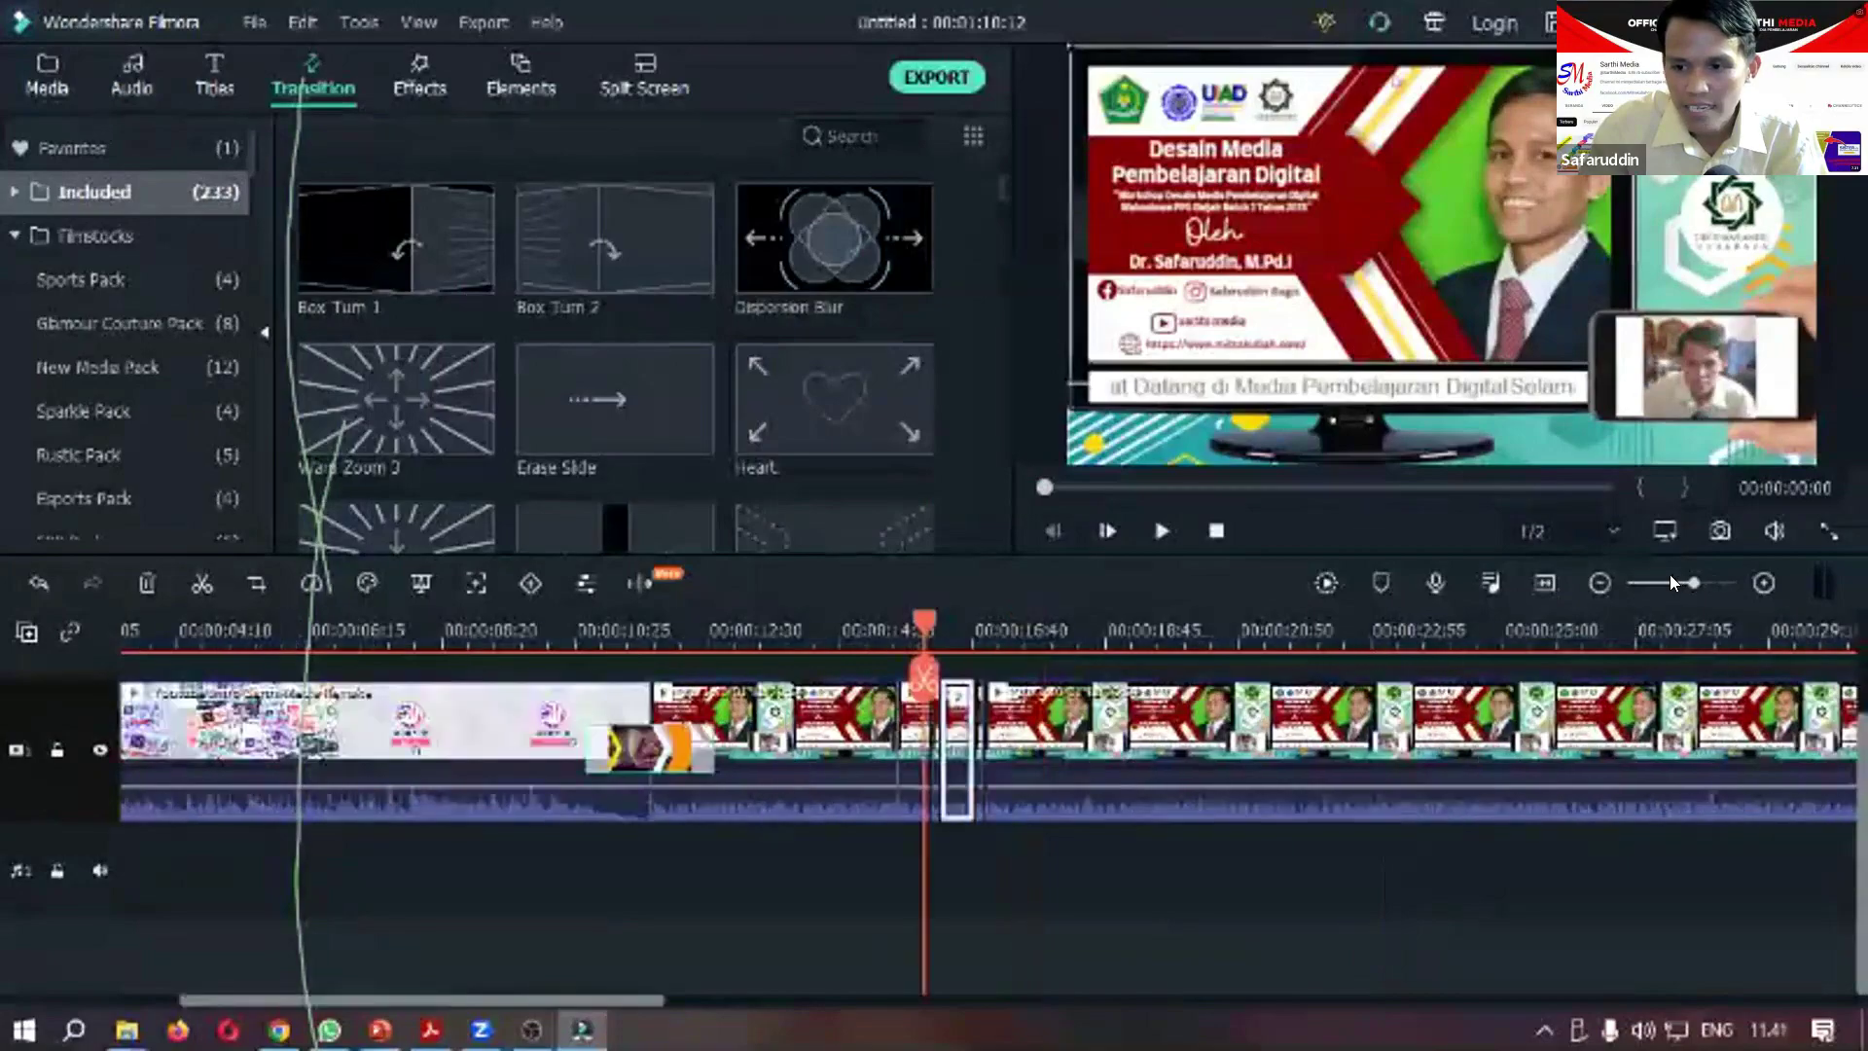
pyautogui.click(1669, 580)
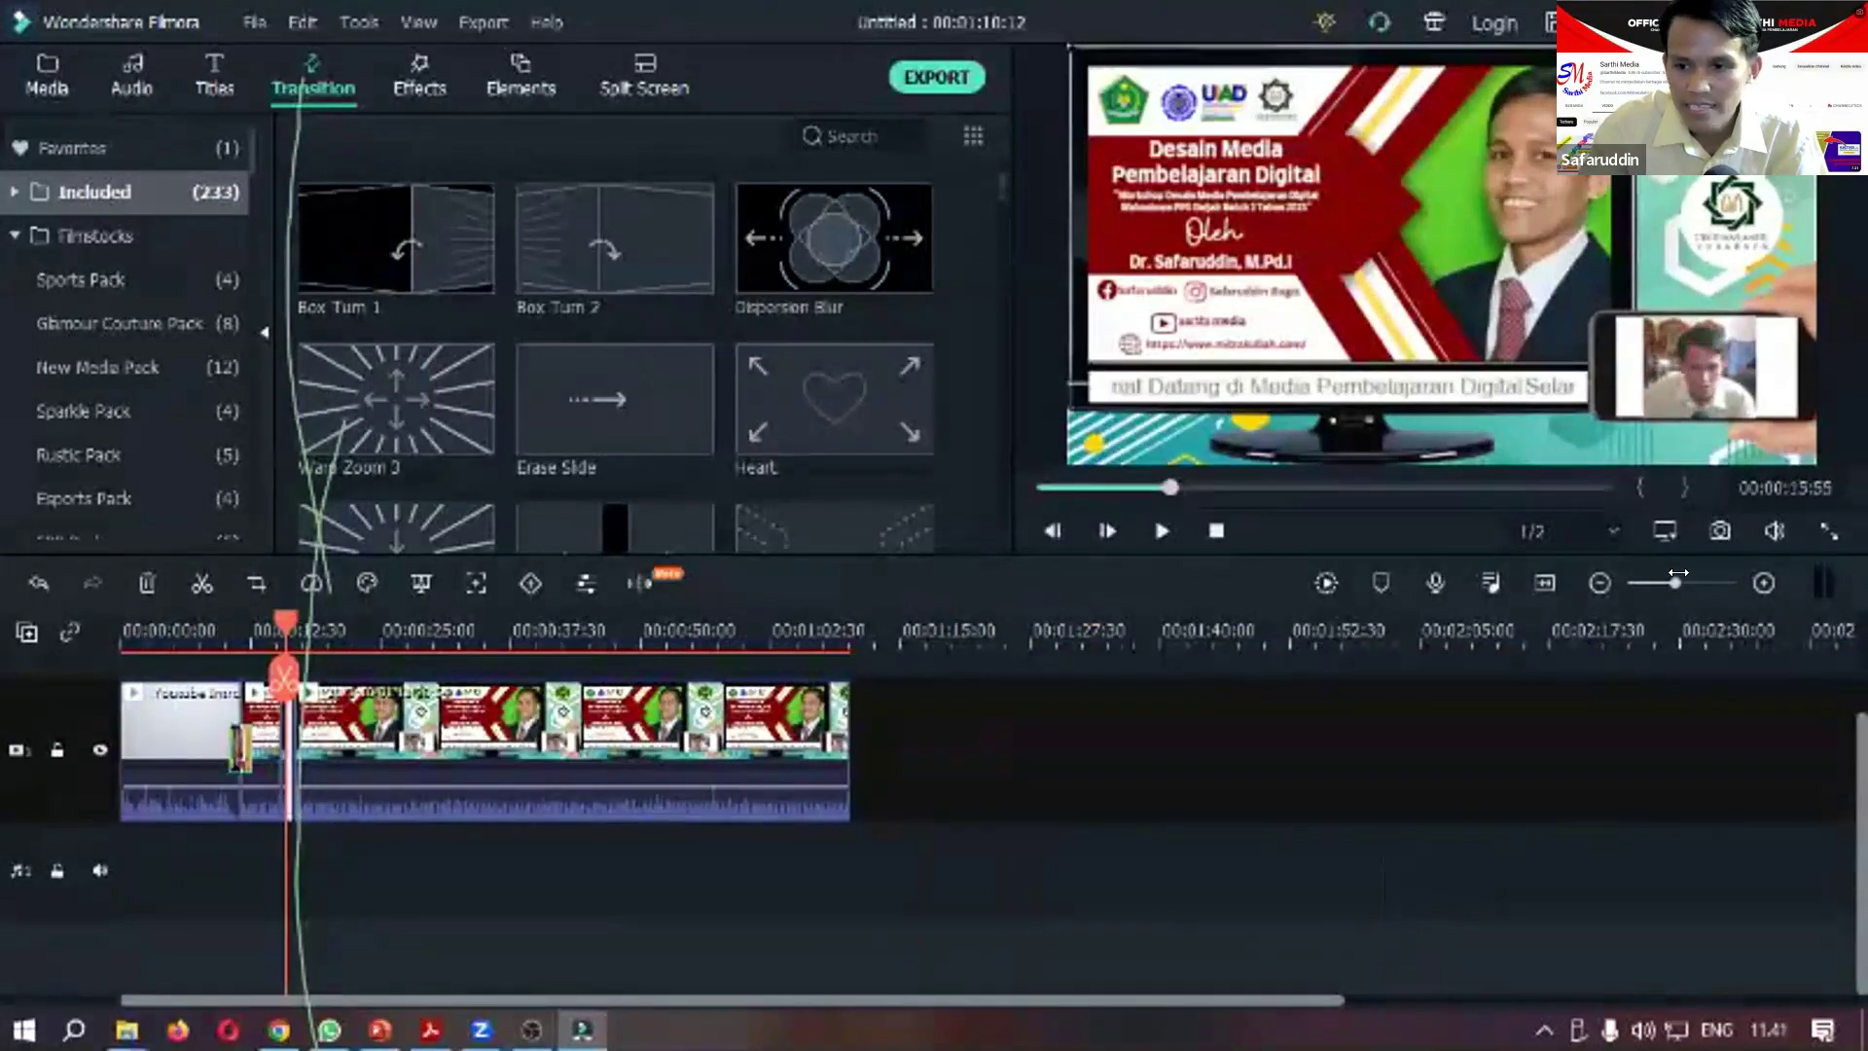
pyautogui.click(1686, 582)
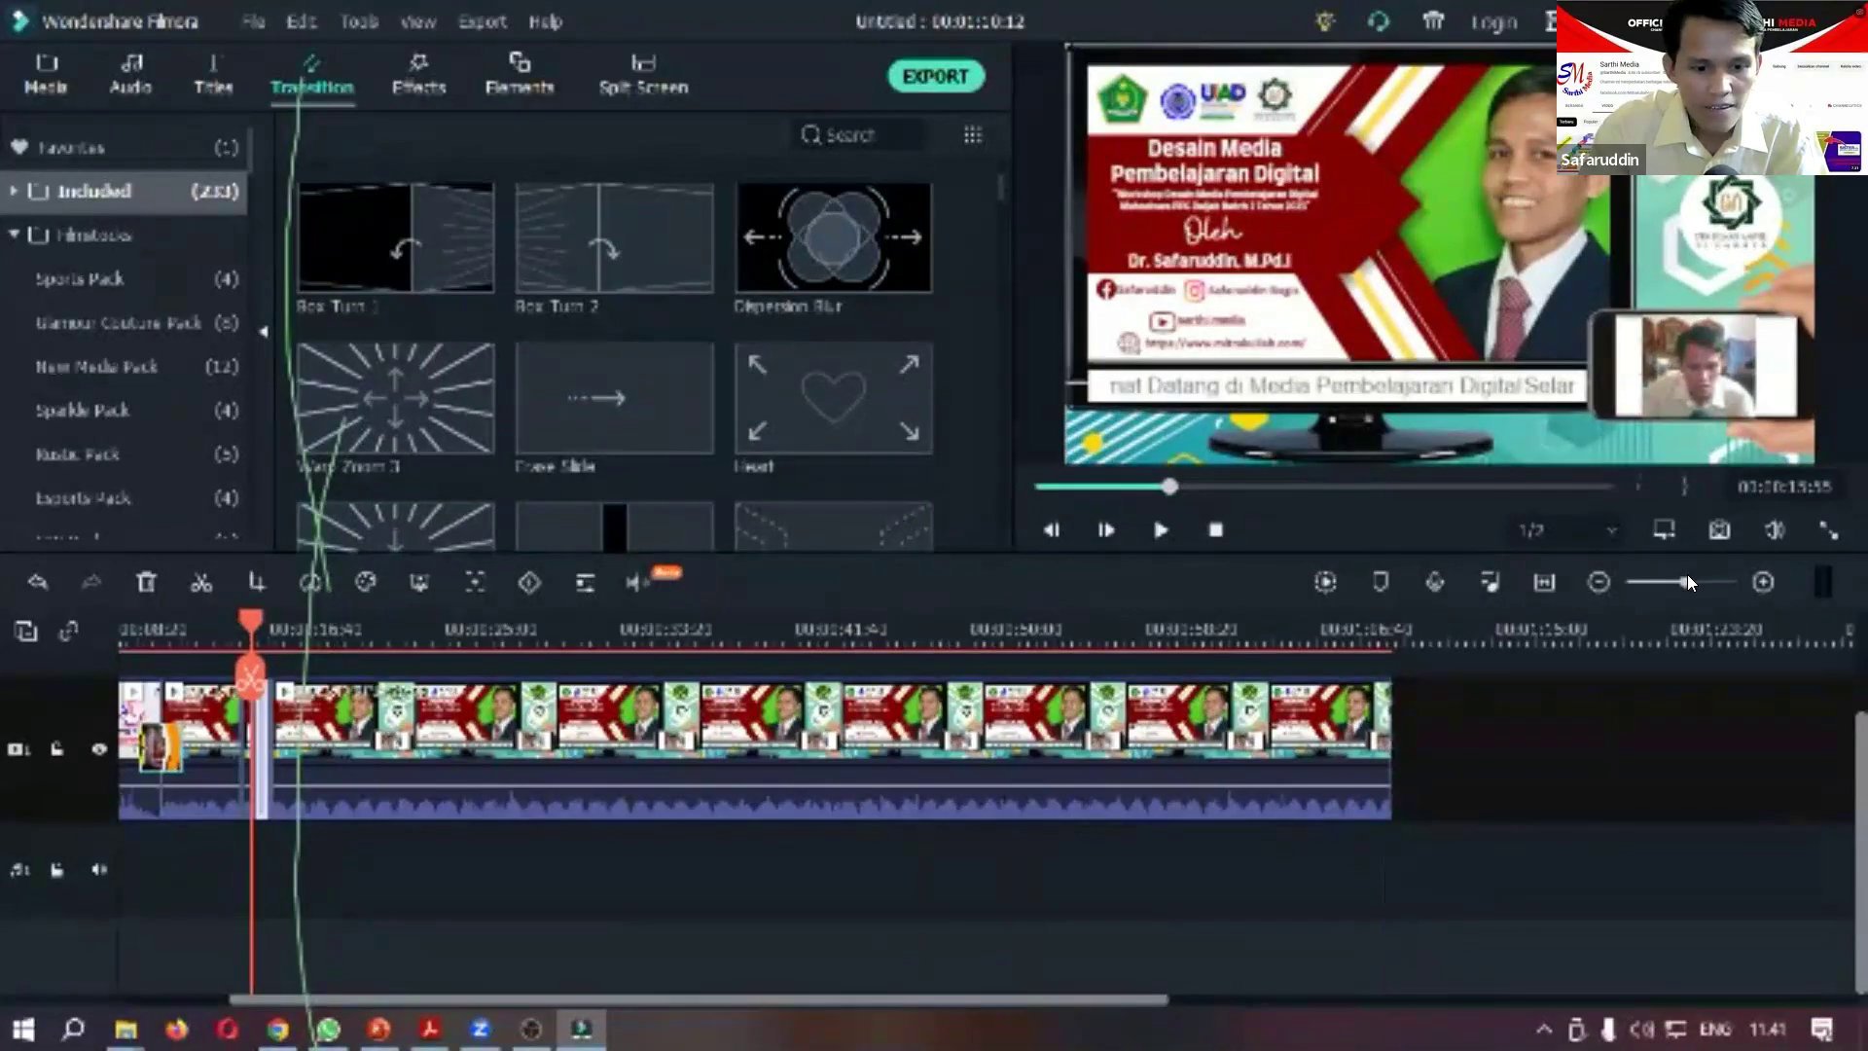
pyautogui.click(1690, 582)
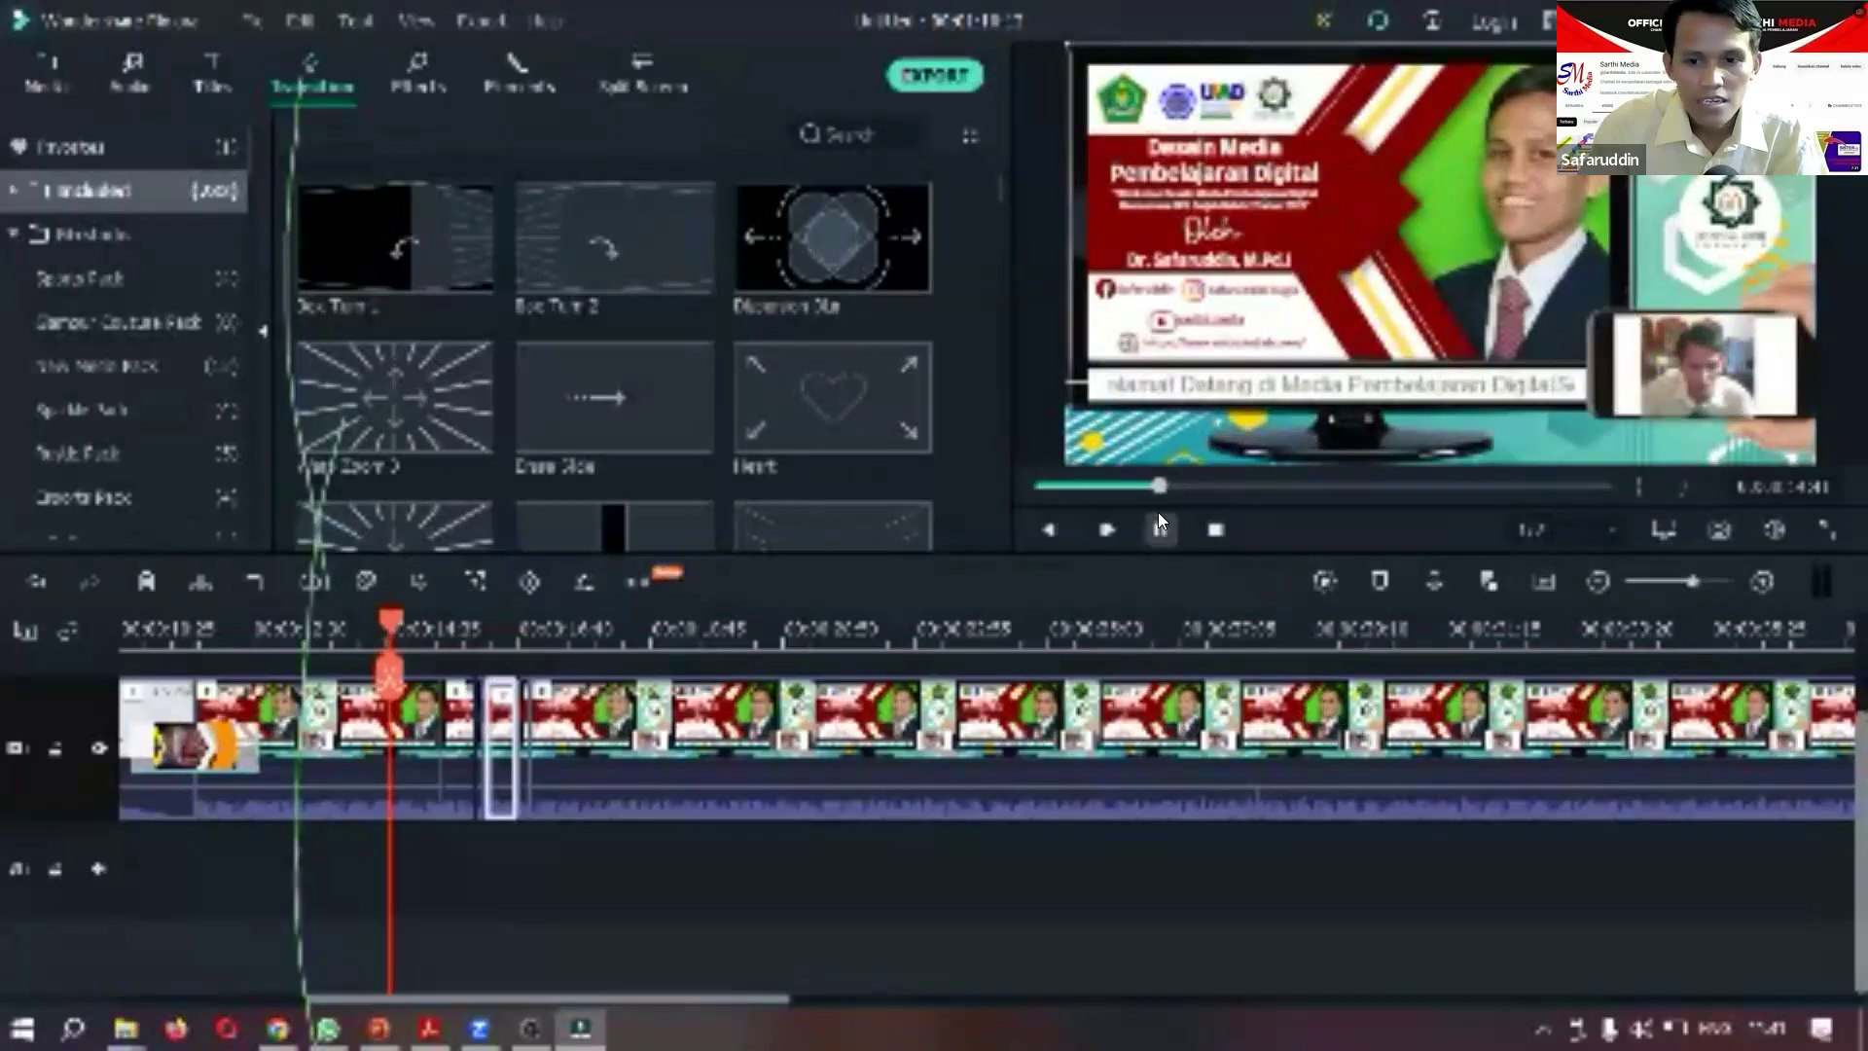
pyautogui.click(1157, 520)
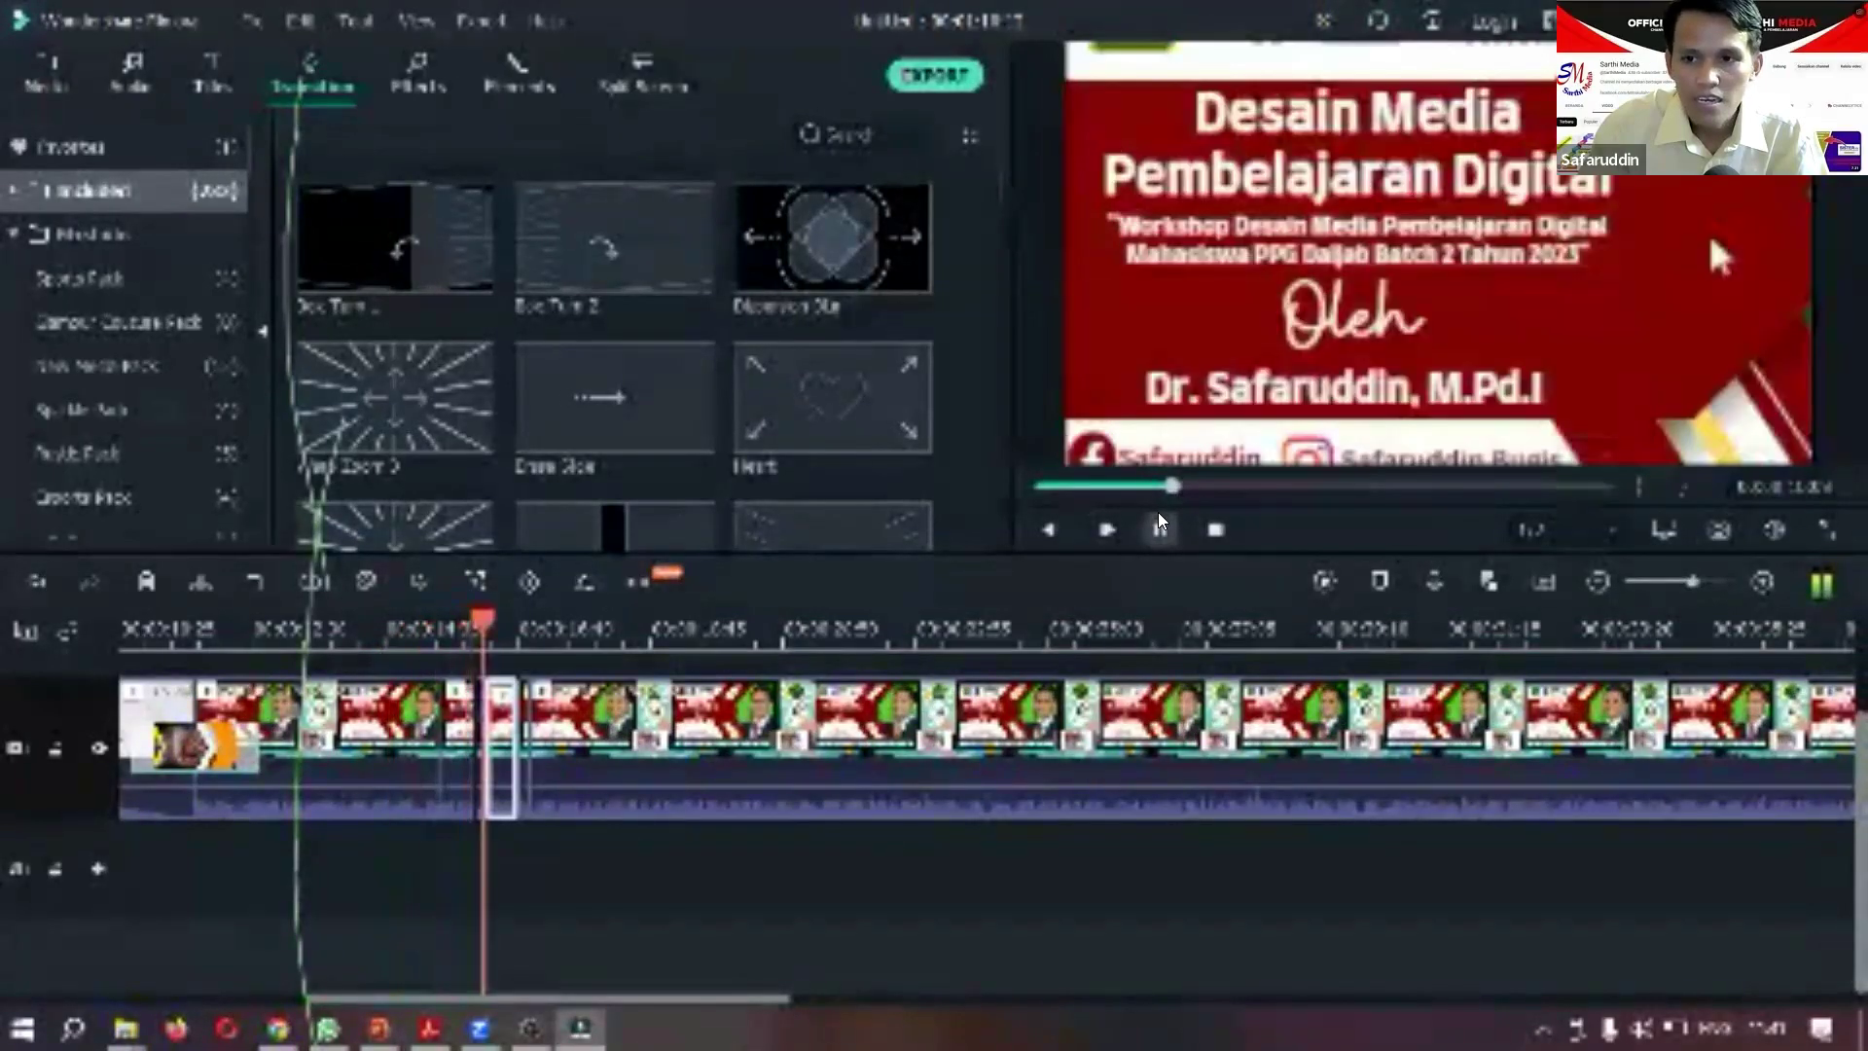
pyautogui.click(1155, 525)
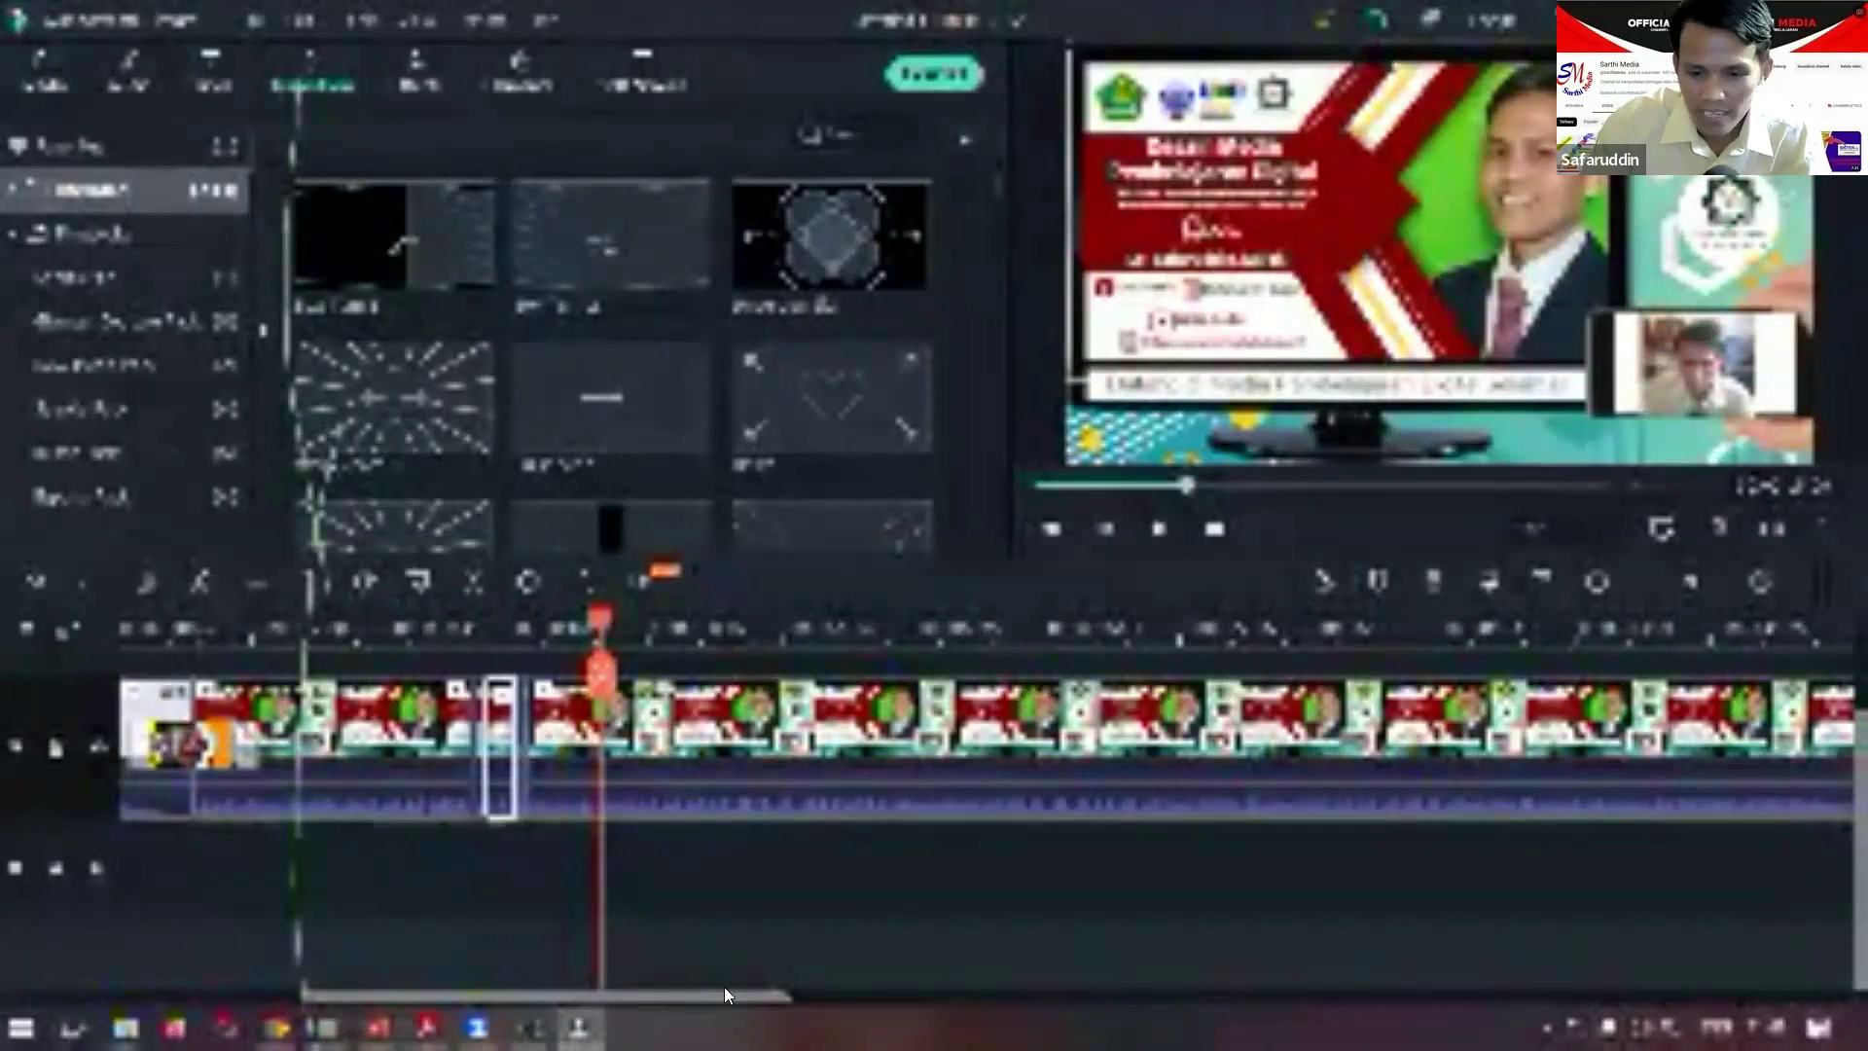
# Change the middle piece from Pan & Zoom to a static Crop of 470 x 266 over the slide's title text.
pyautogui.moveTo(697, 988); pyautogui.dragTo(556, 988)
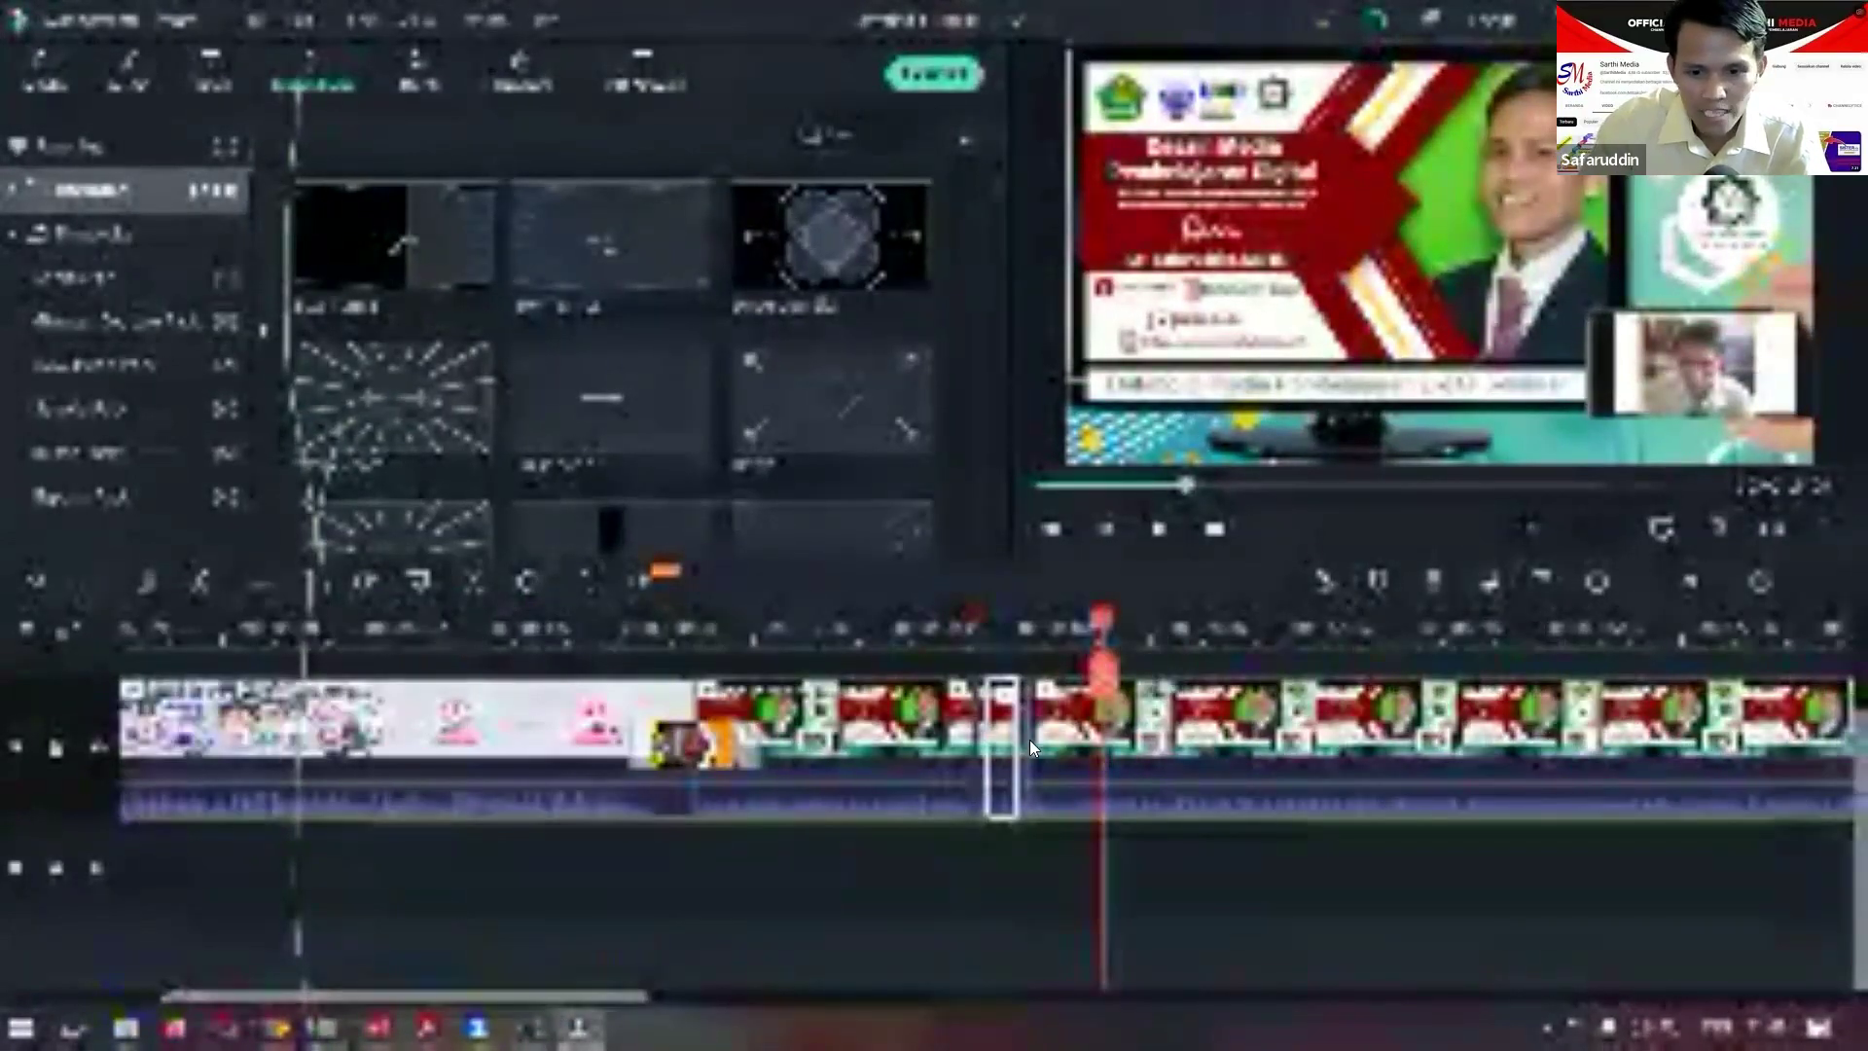
pyautogui.scroll(2, 1070, 739)
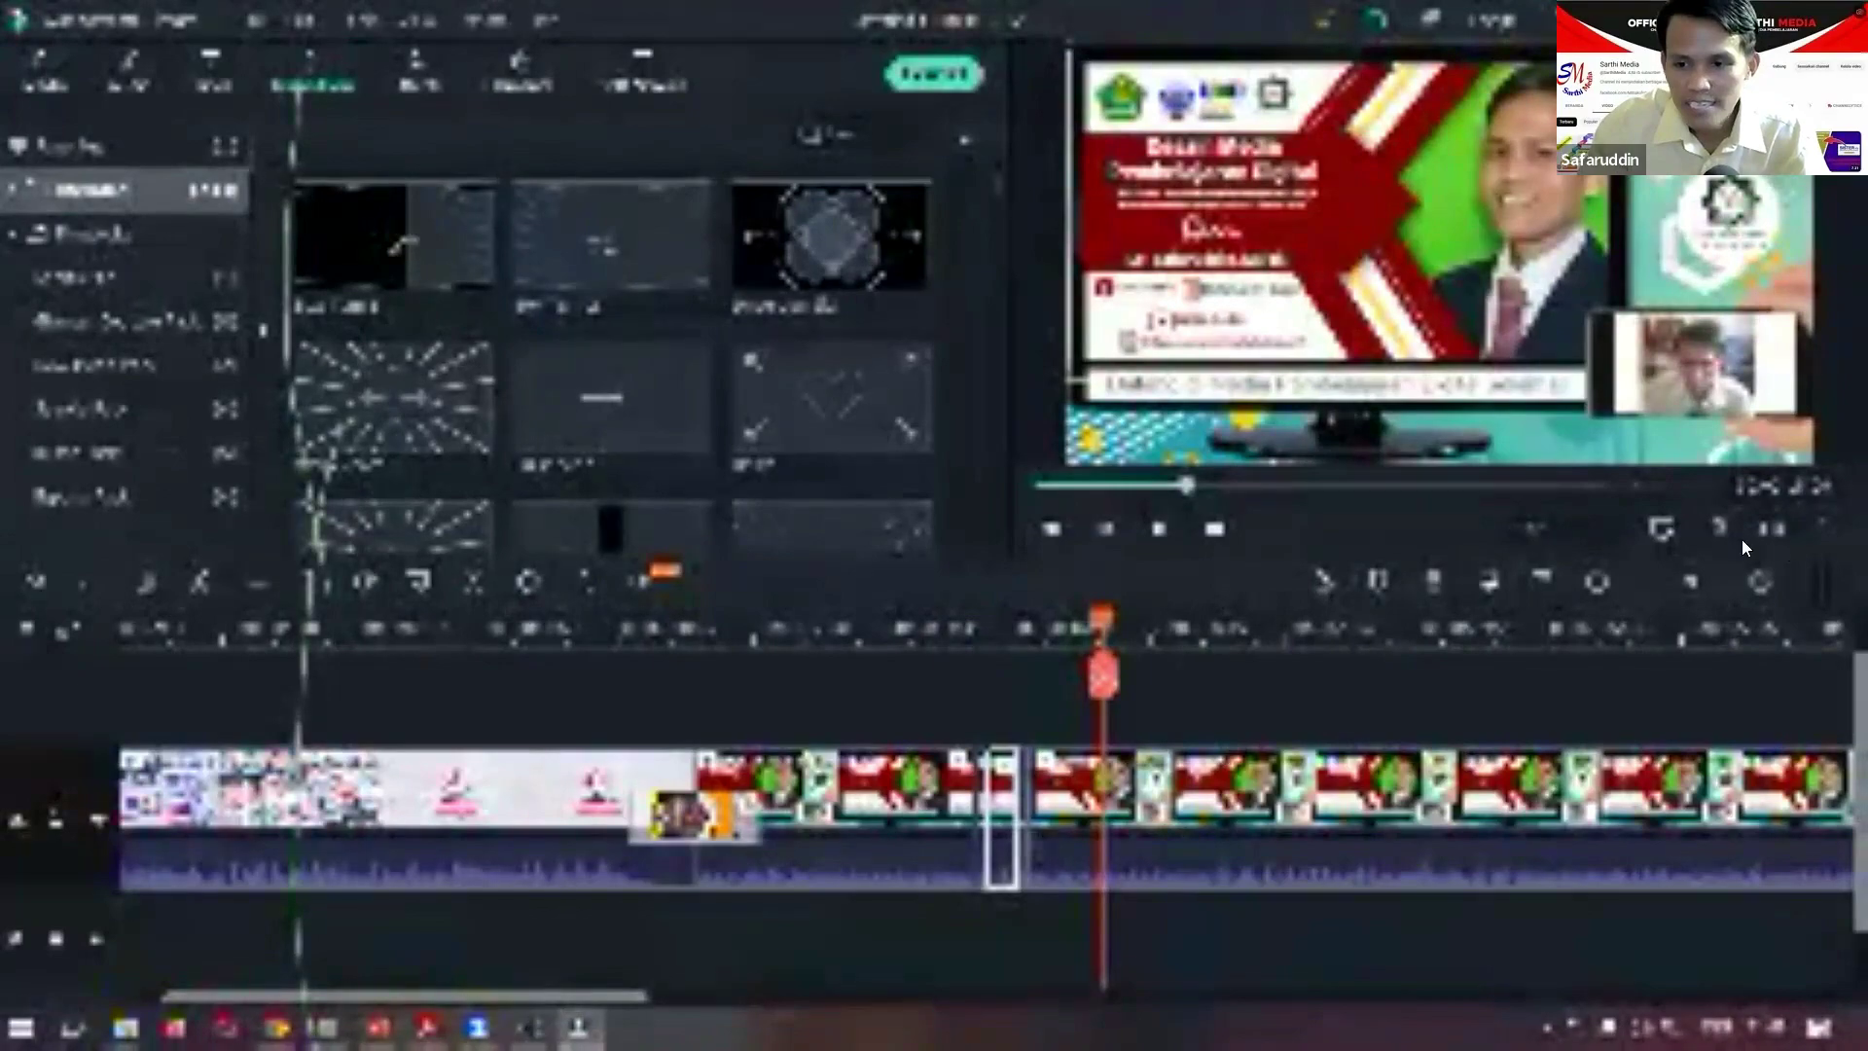
pyautogui.click(1706, 574)
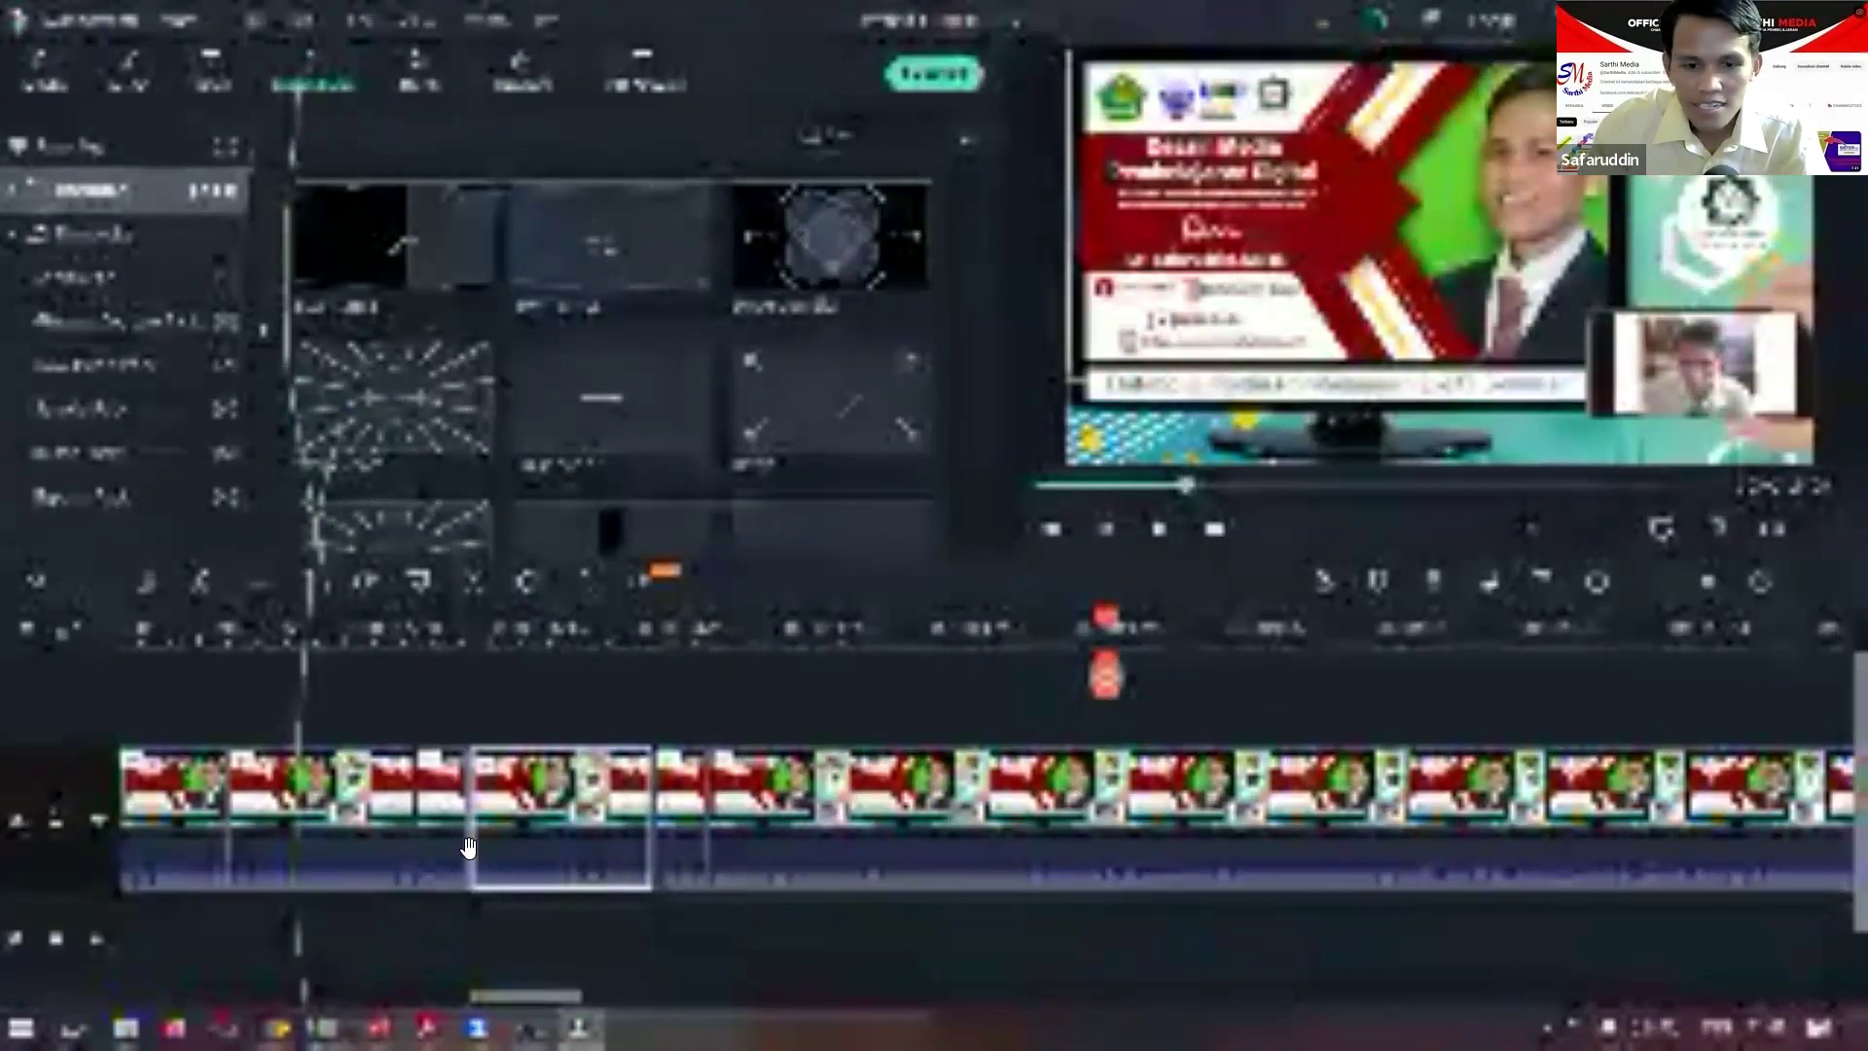
pyautogui.click(667, 790)
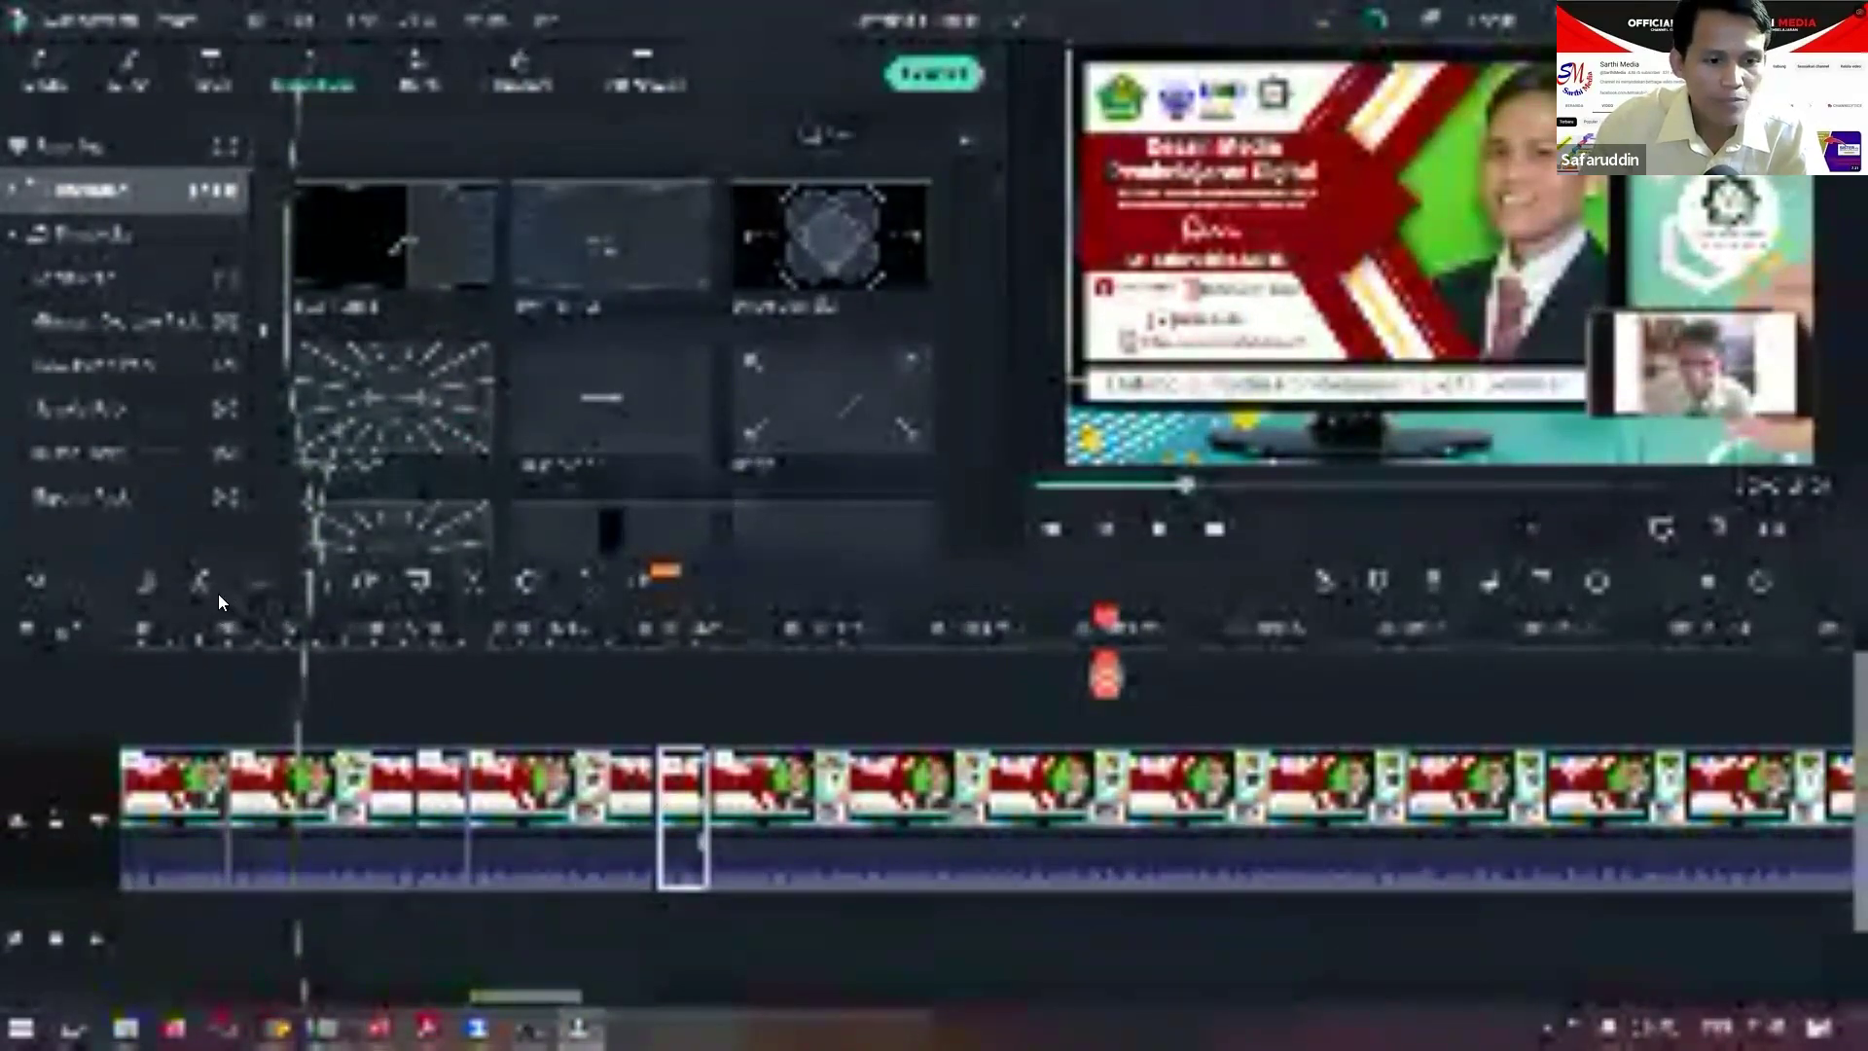
pyautogui.click(257, 572)
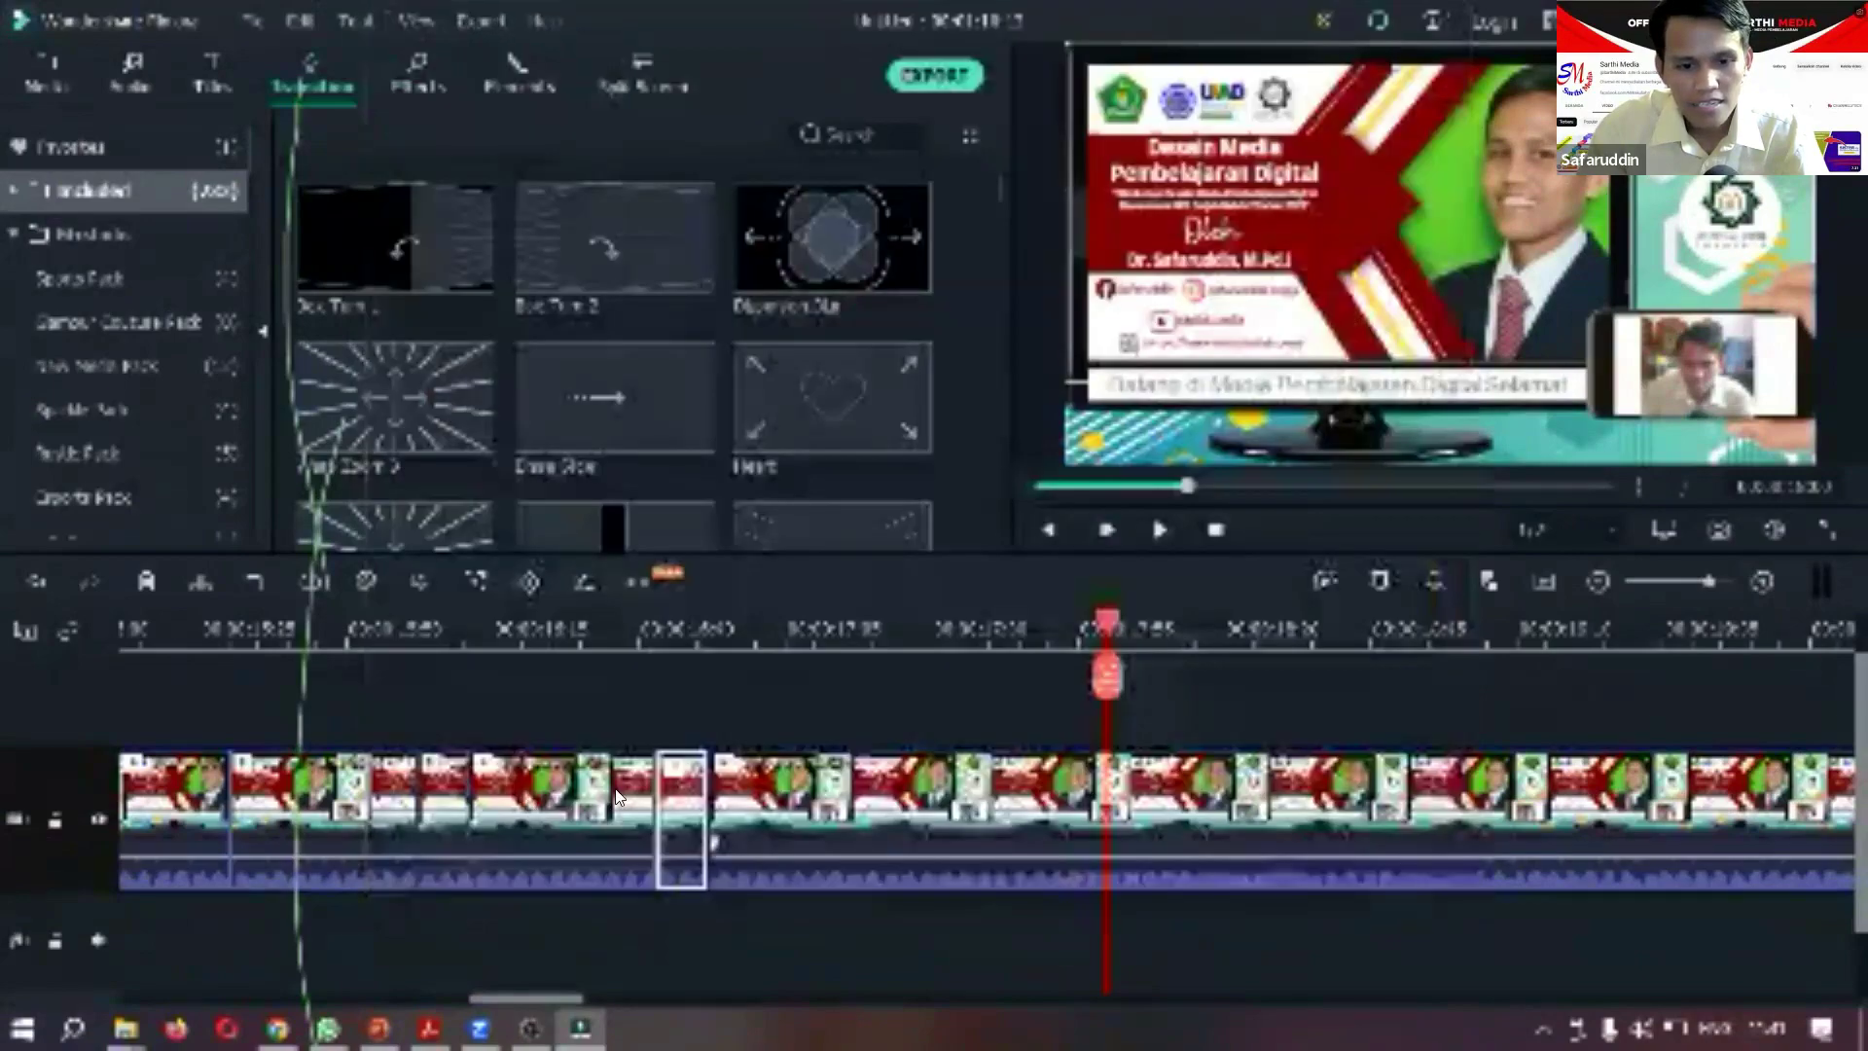
pyautogui.click(613, 796)
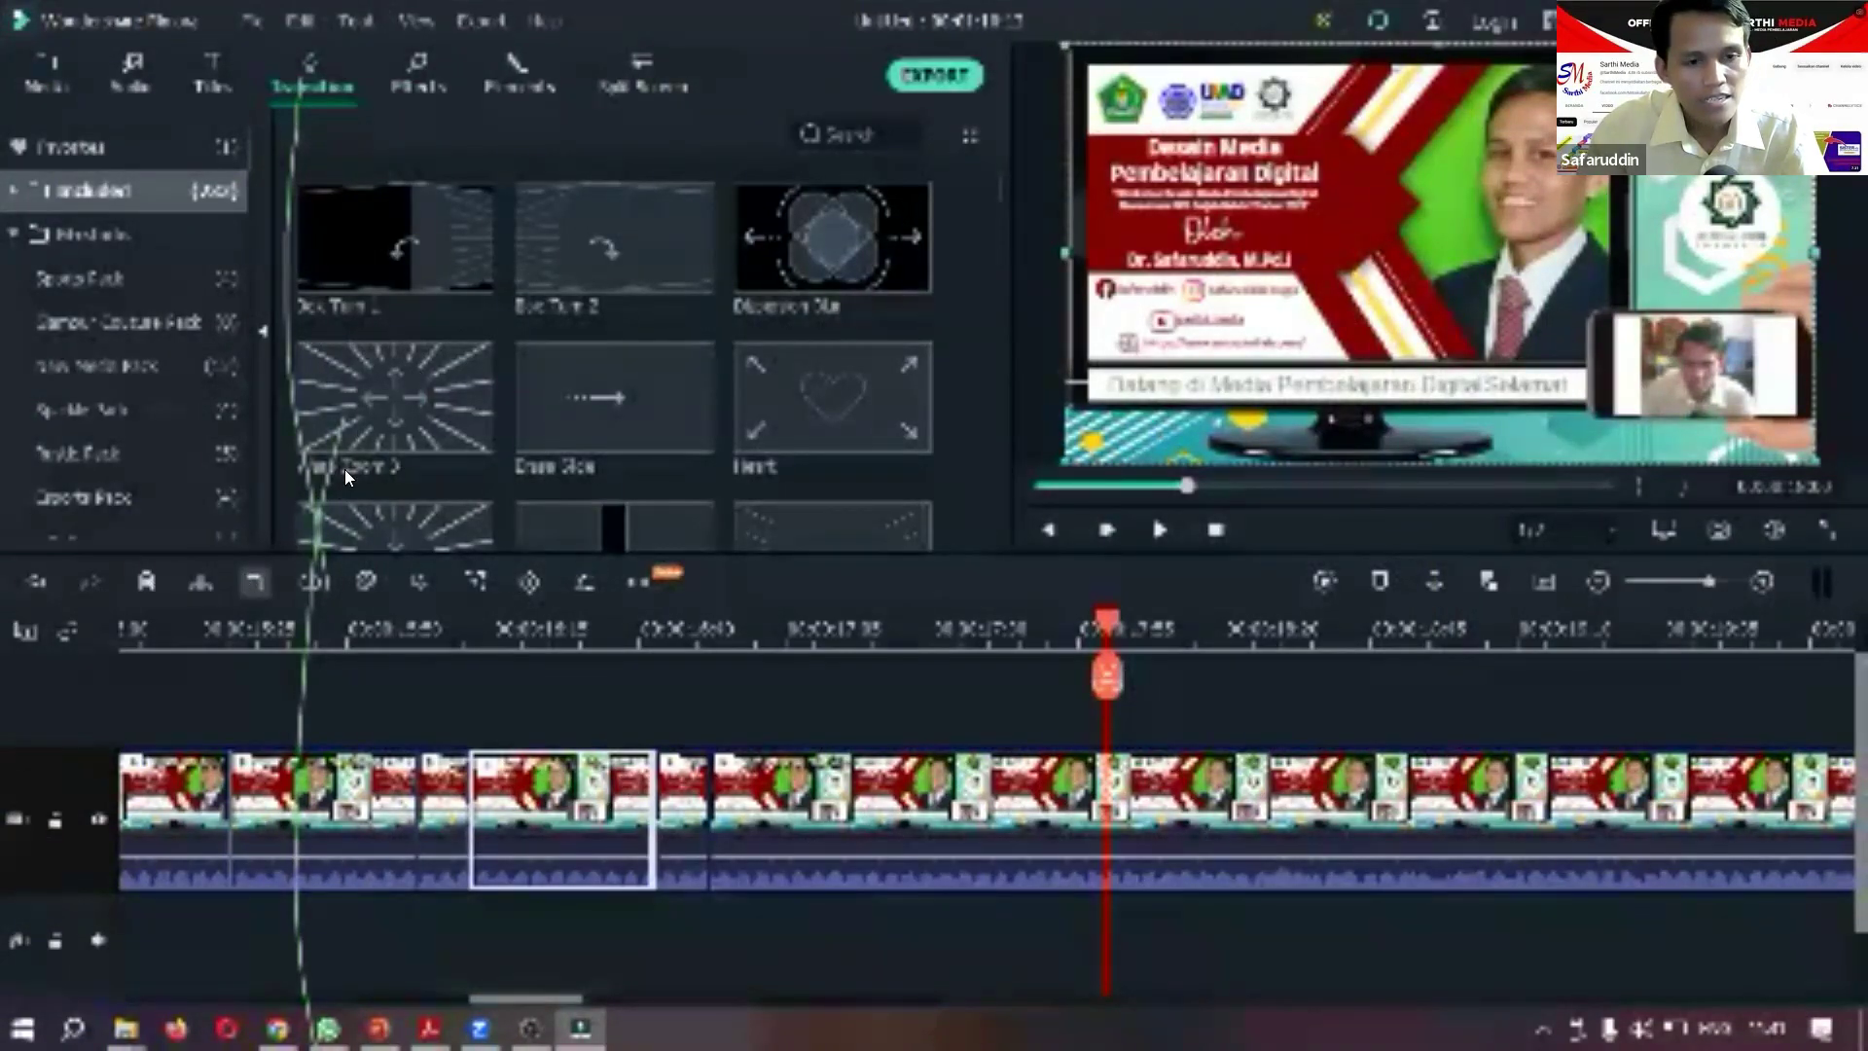
pyautogui.click(255, 581)
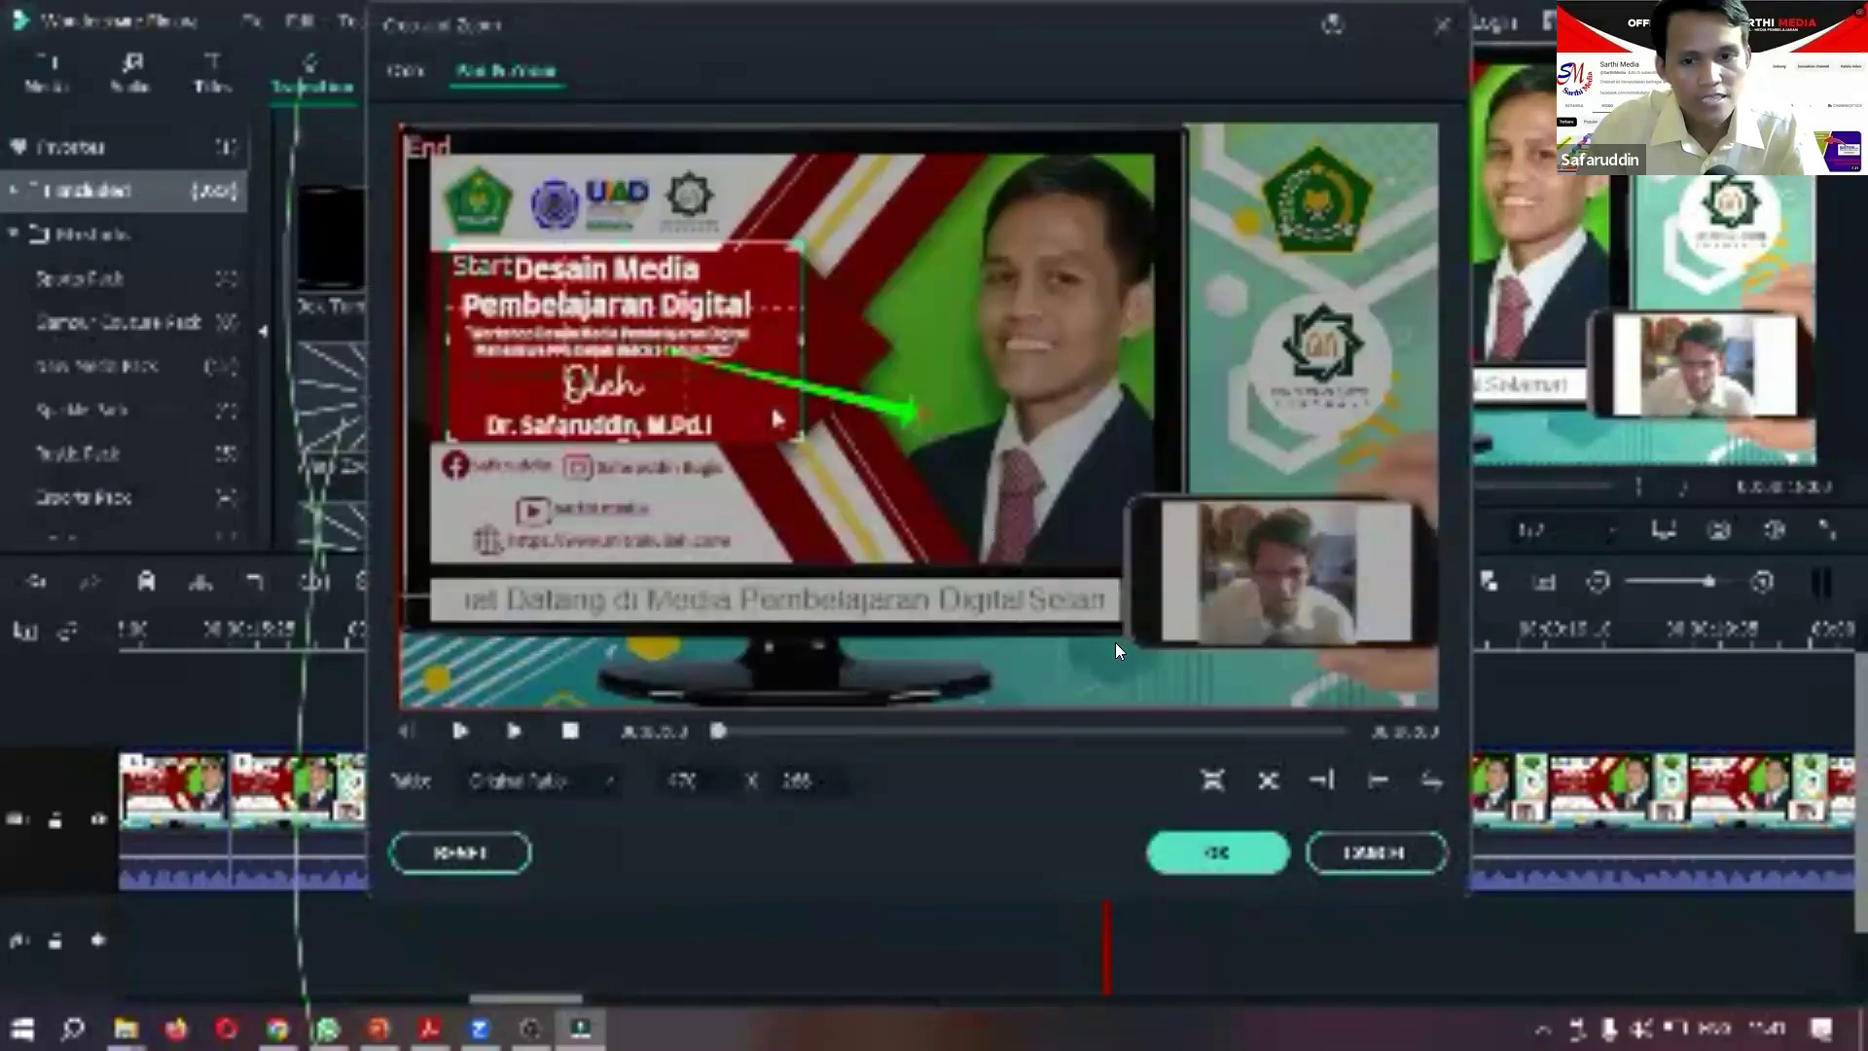
pyautogui.click(402, 73)
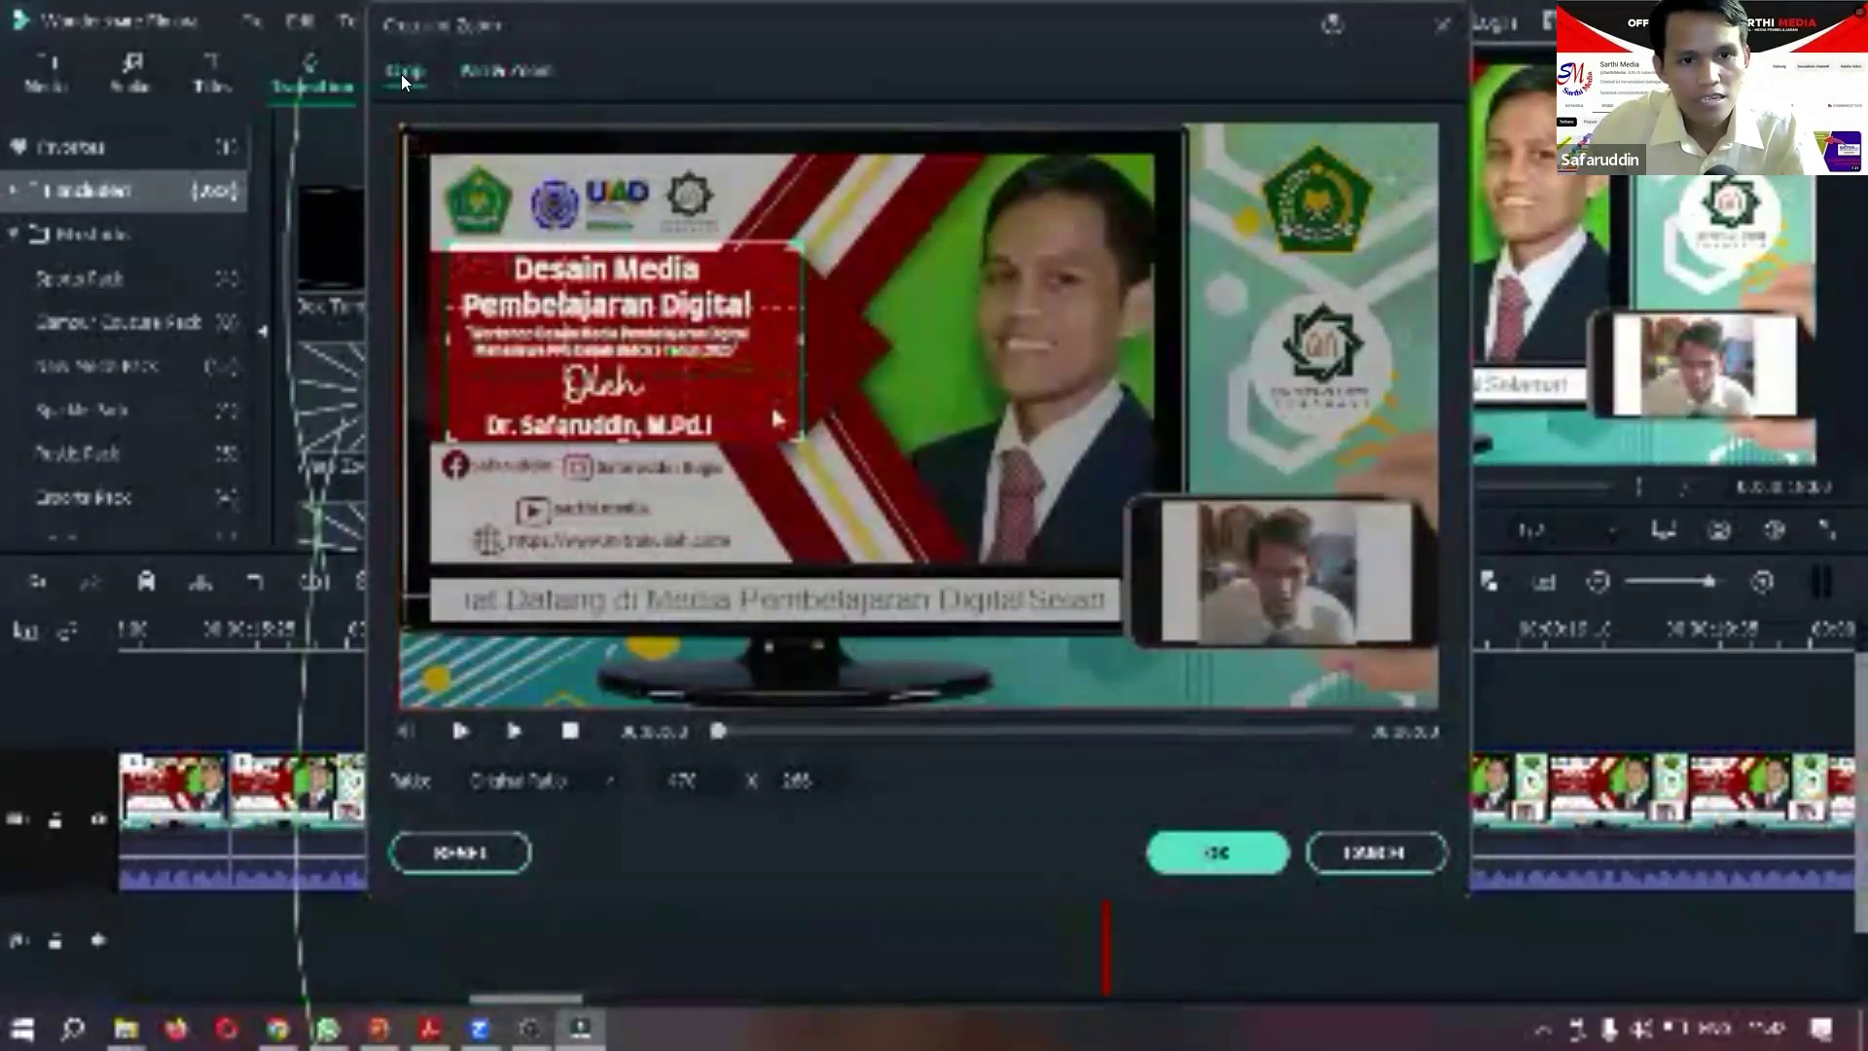
pyautogui.click(1250, 838)
# Swap the Pan & Zoom frames of the last short piece so it zooms out from the title area to the full frame.
pyautogui.click(671, 811)
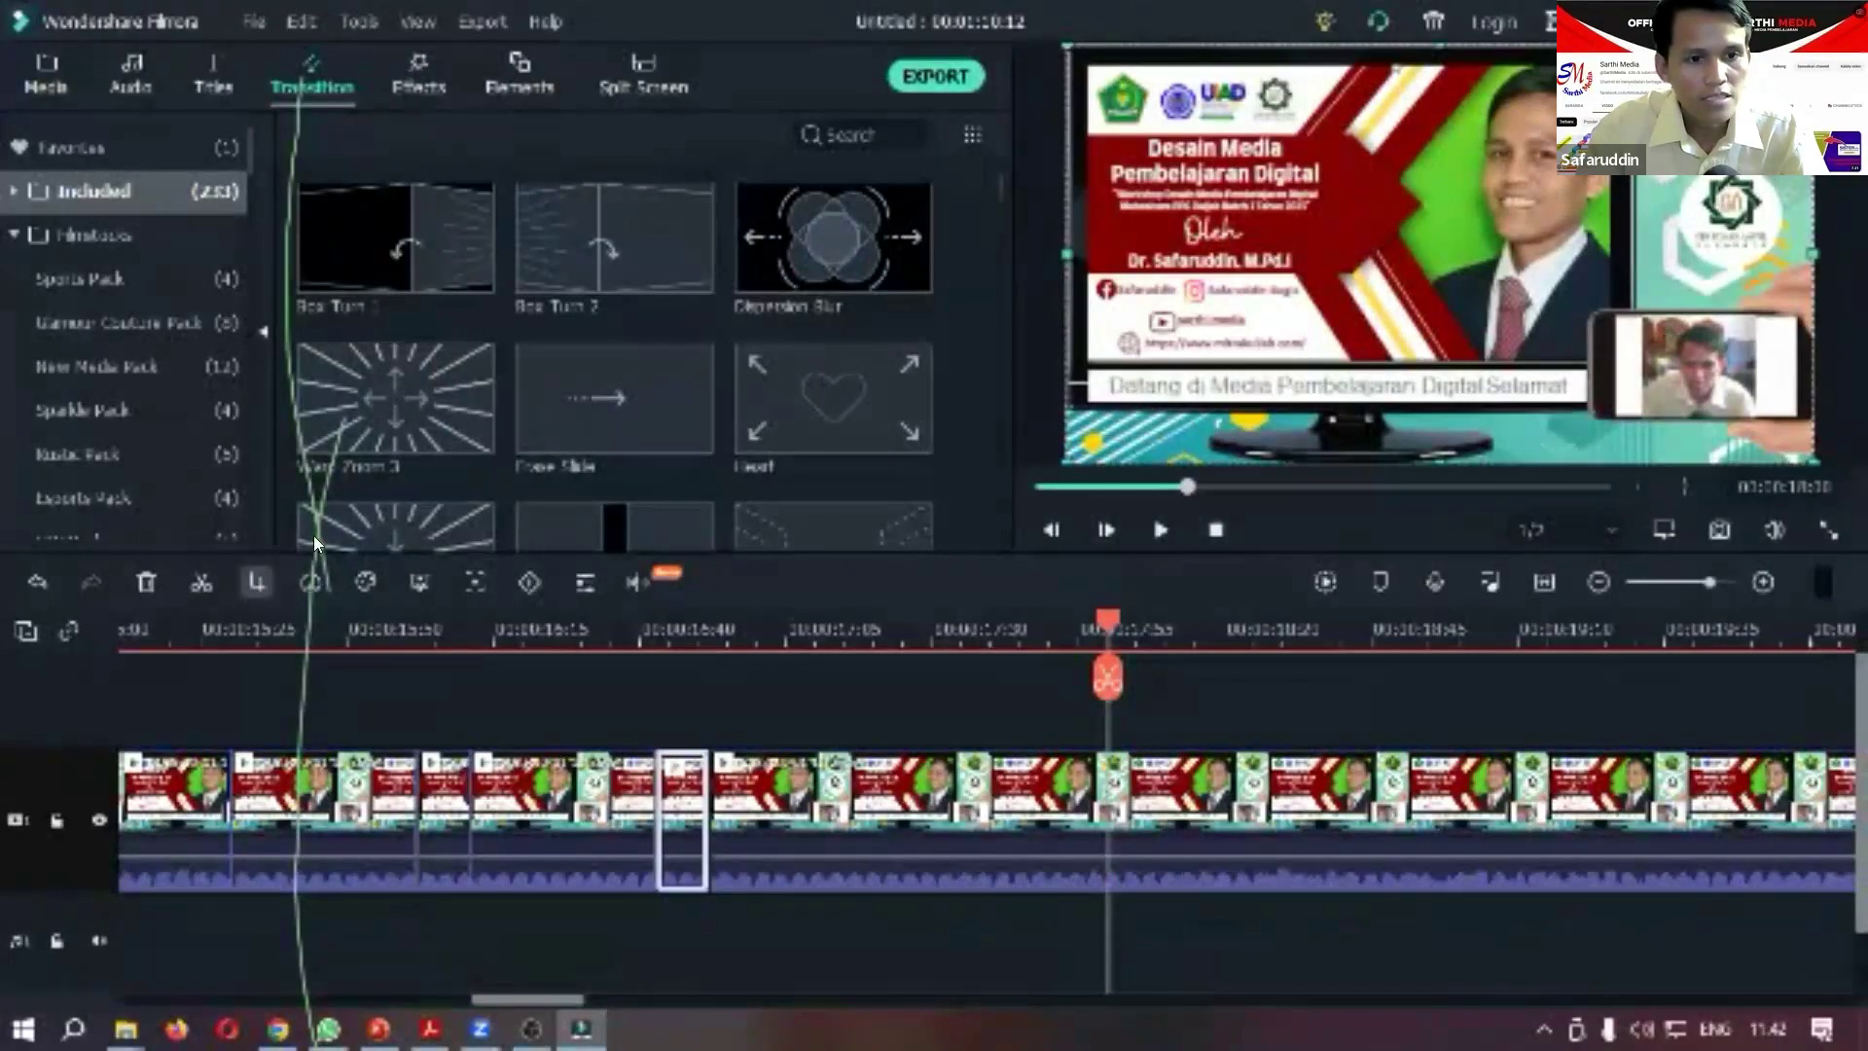
pyautogui.click(256, 582)
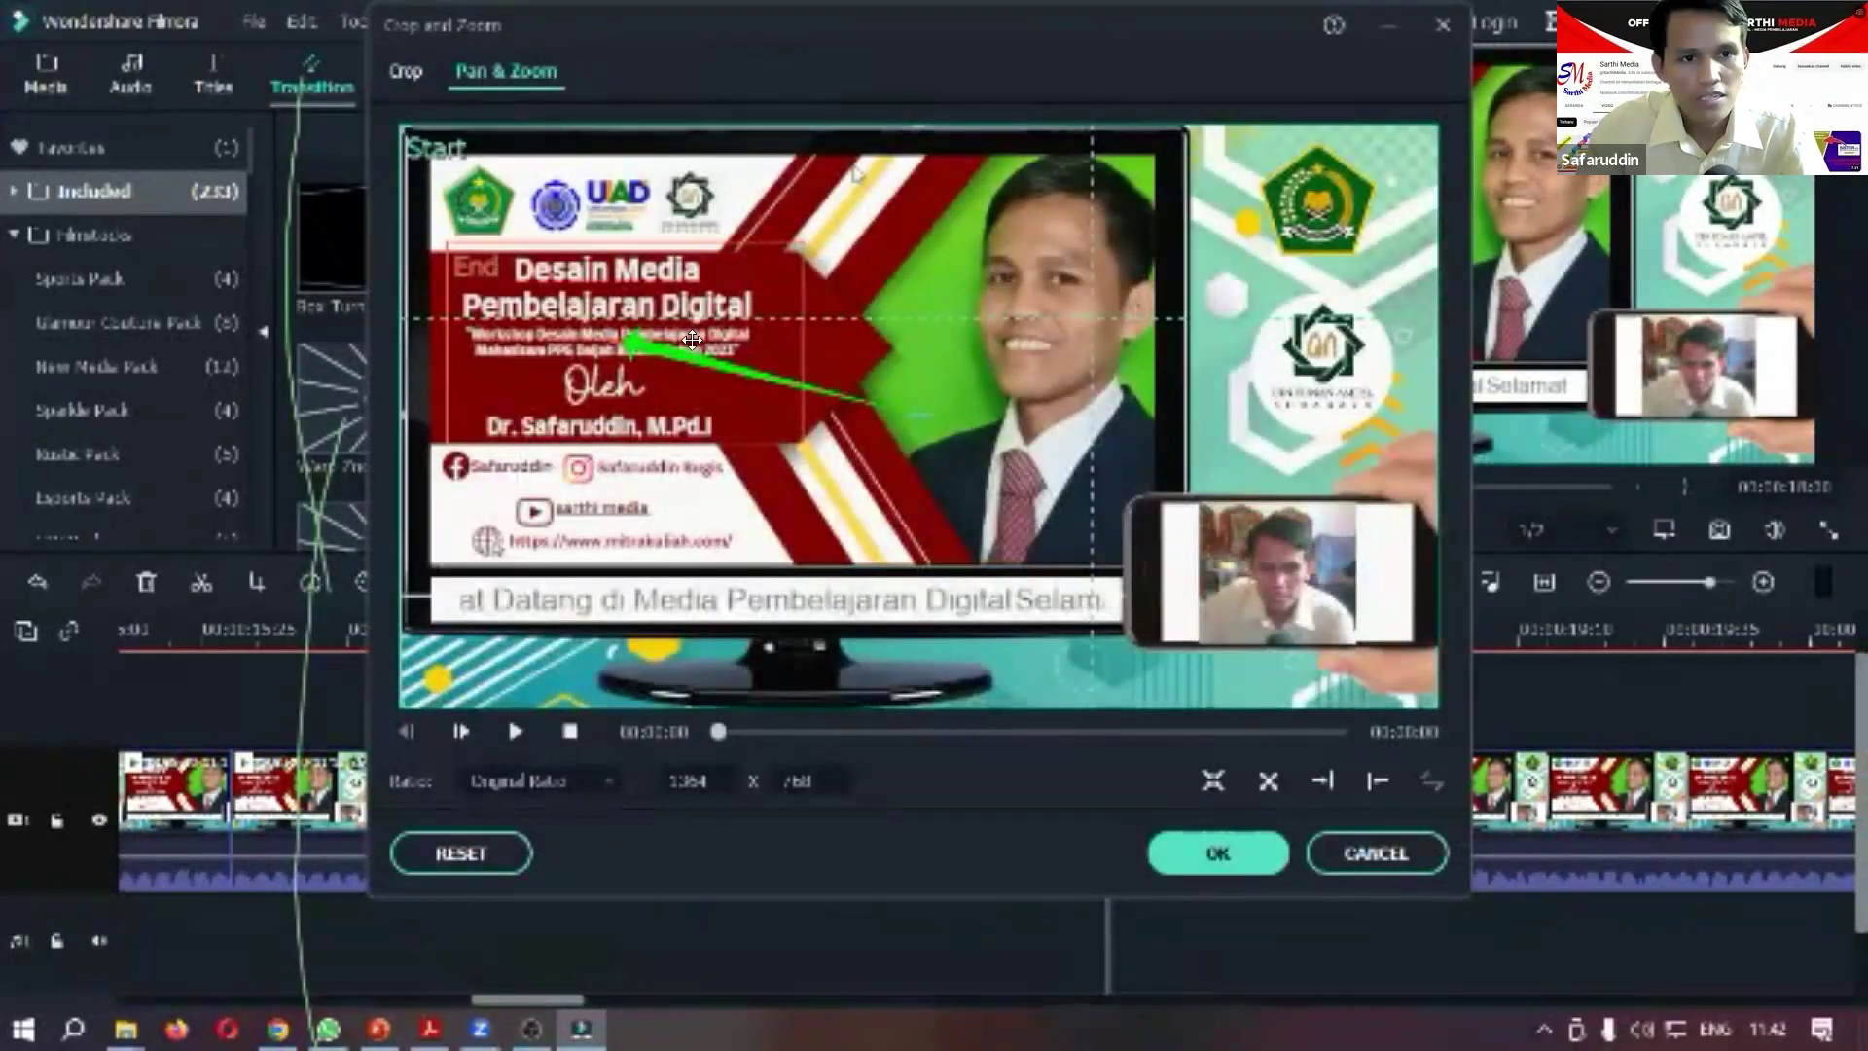
pyautogui.click(1432, 780)
pyautogui.click(1226, 833)
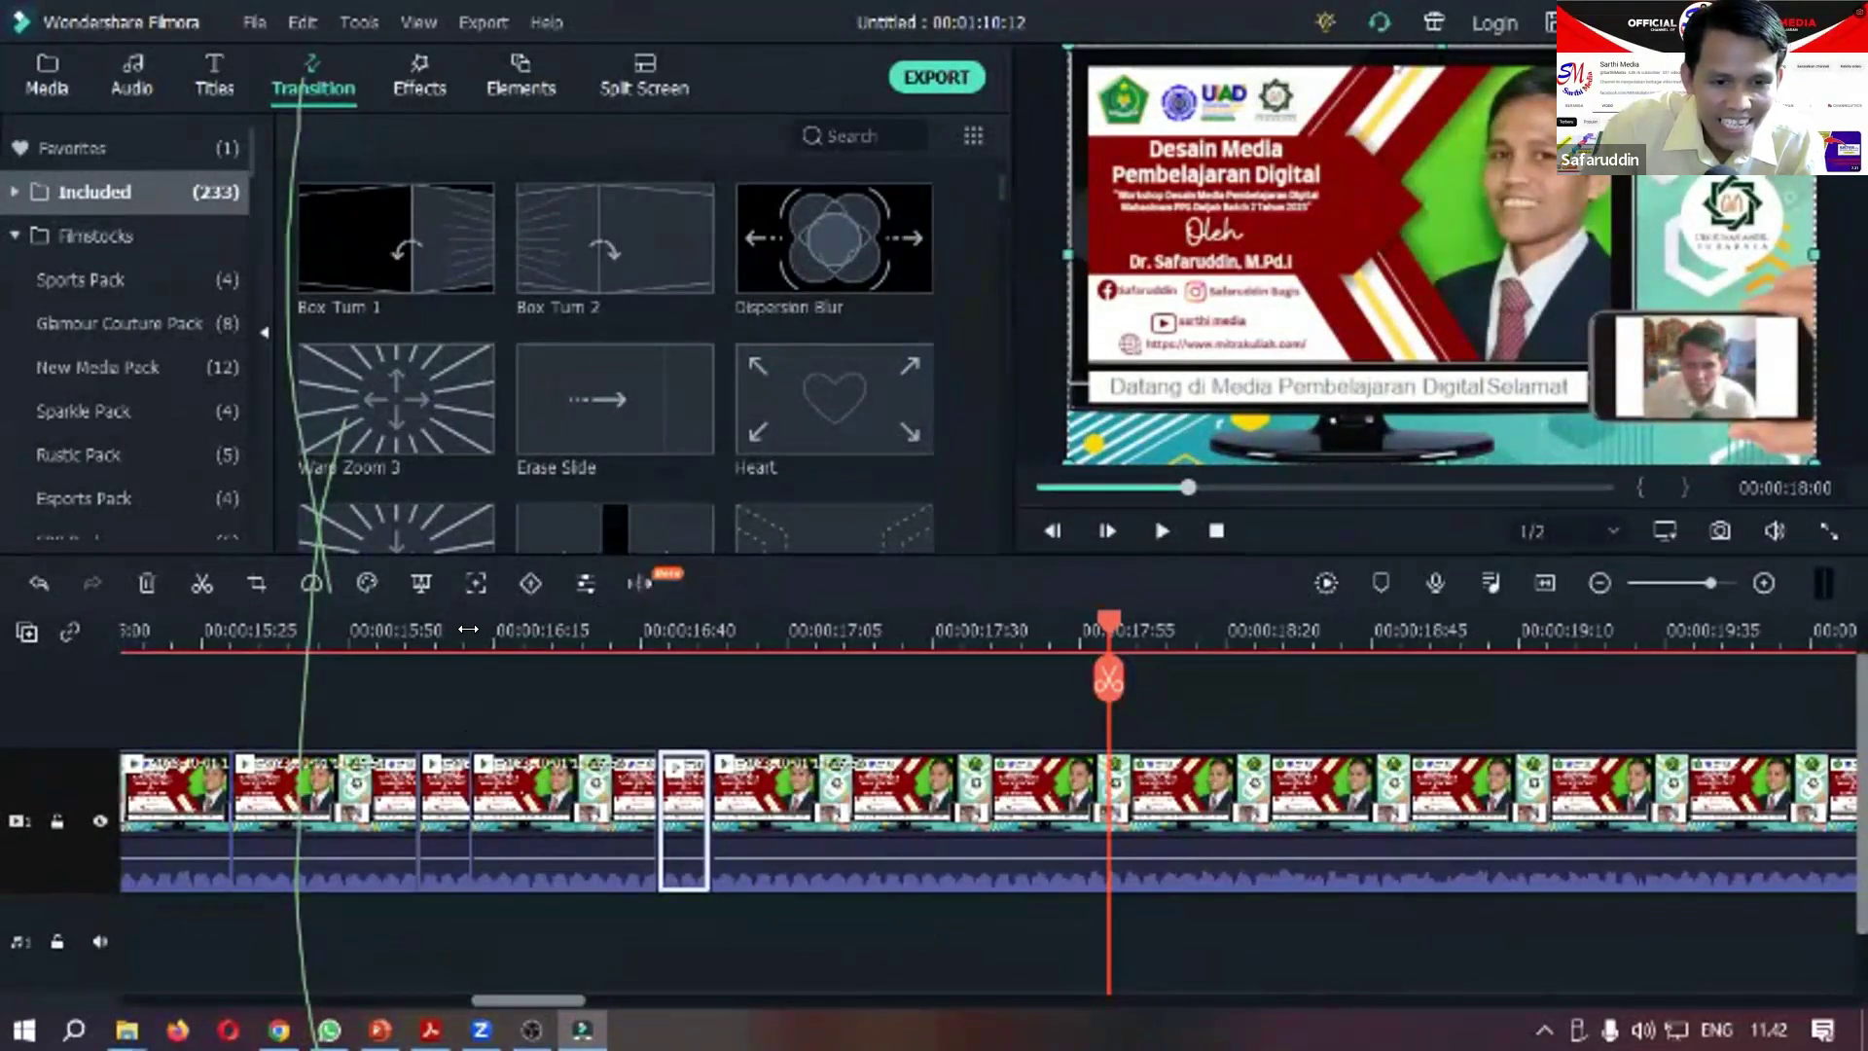
# Play the recording from 00:00:15:16 through the three zoom pieces to check the zoom in, hold and zoom out.
pyautogui.click(433, 627)
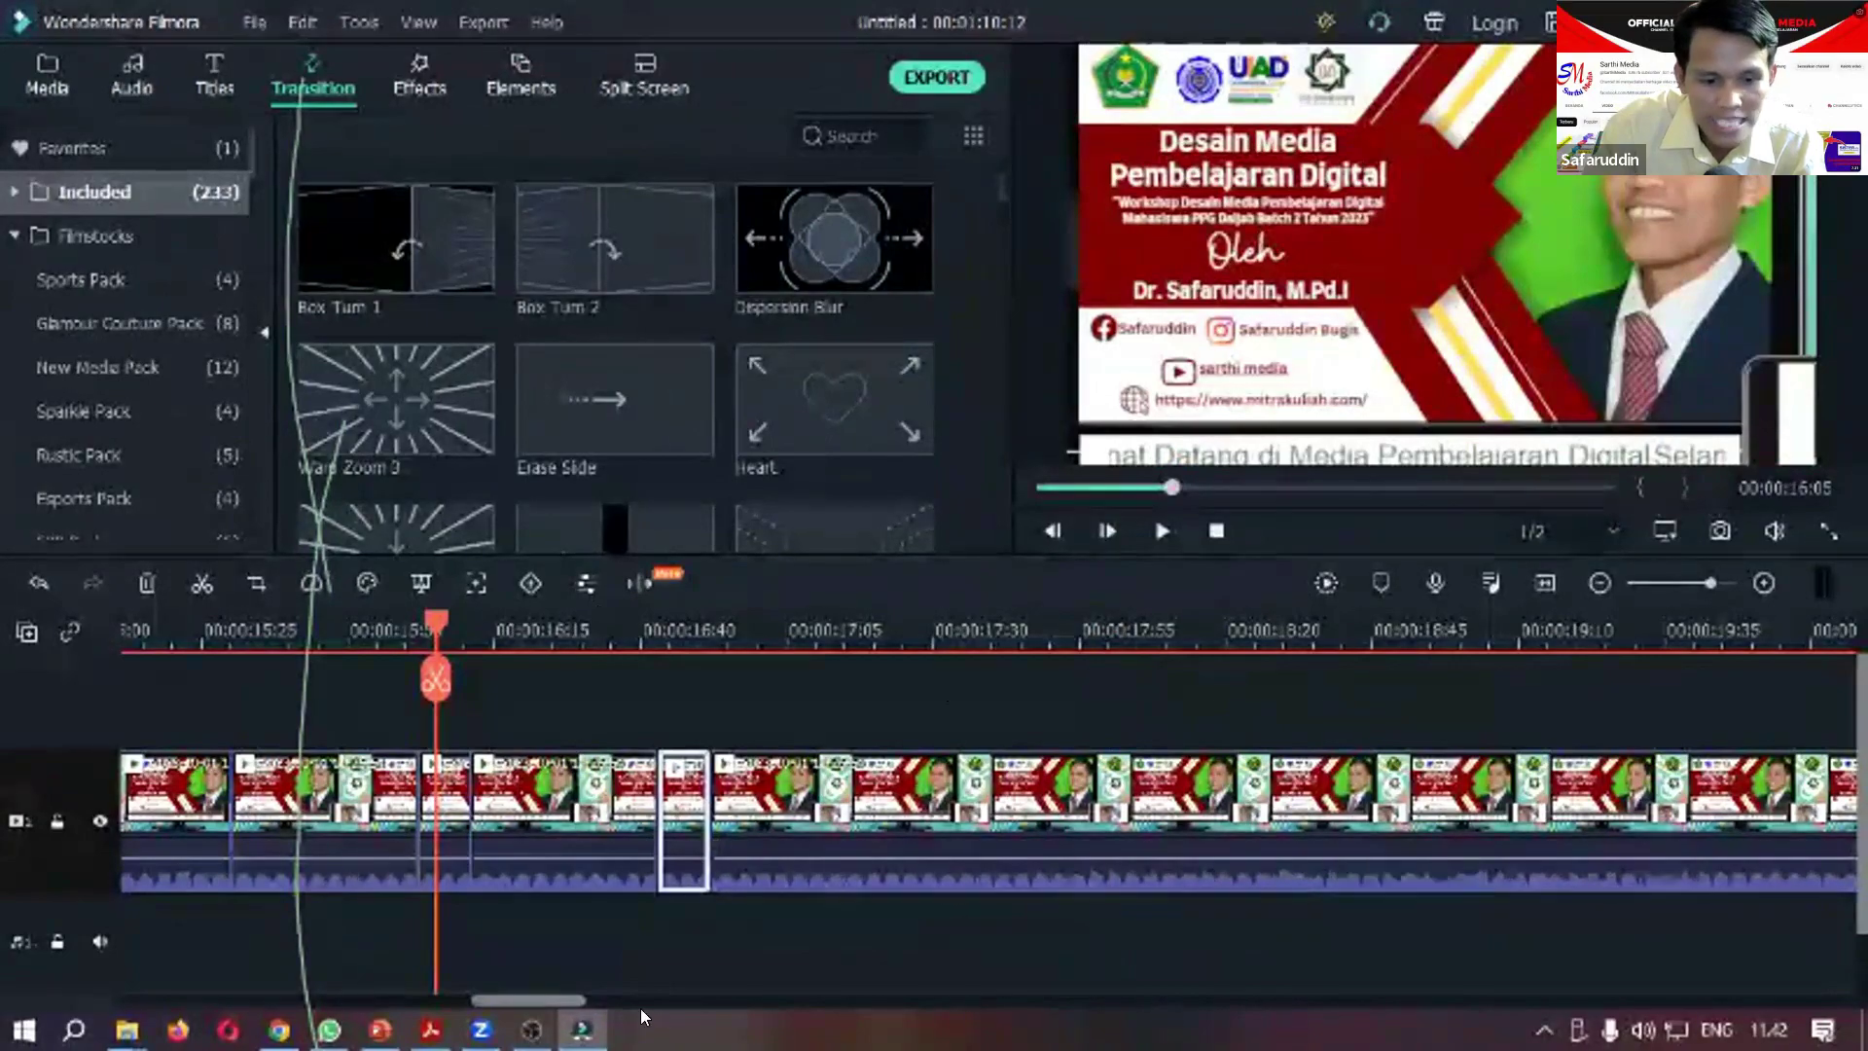
pyautogui.moveTo(536, 993); pyautogui.dragTo(511, 993)
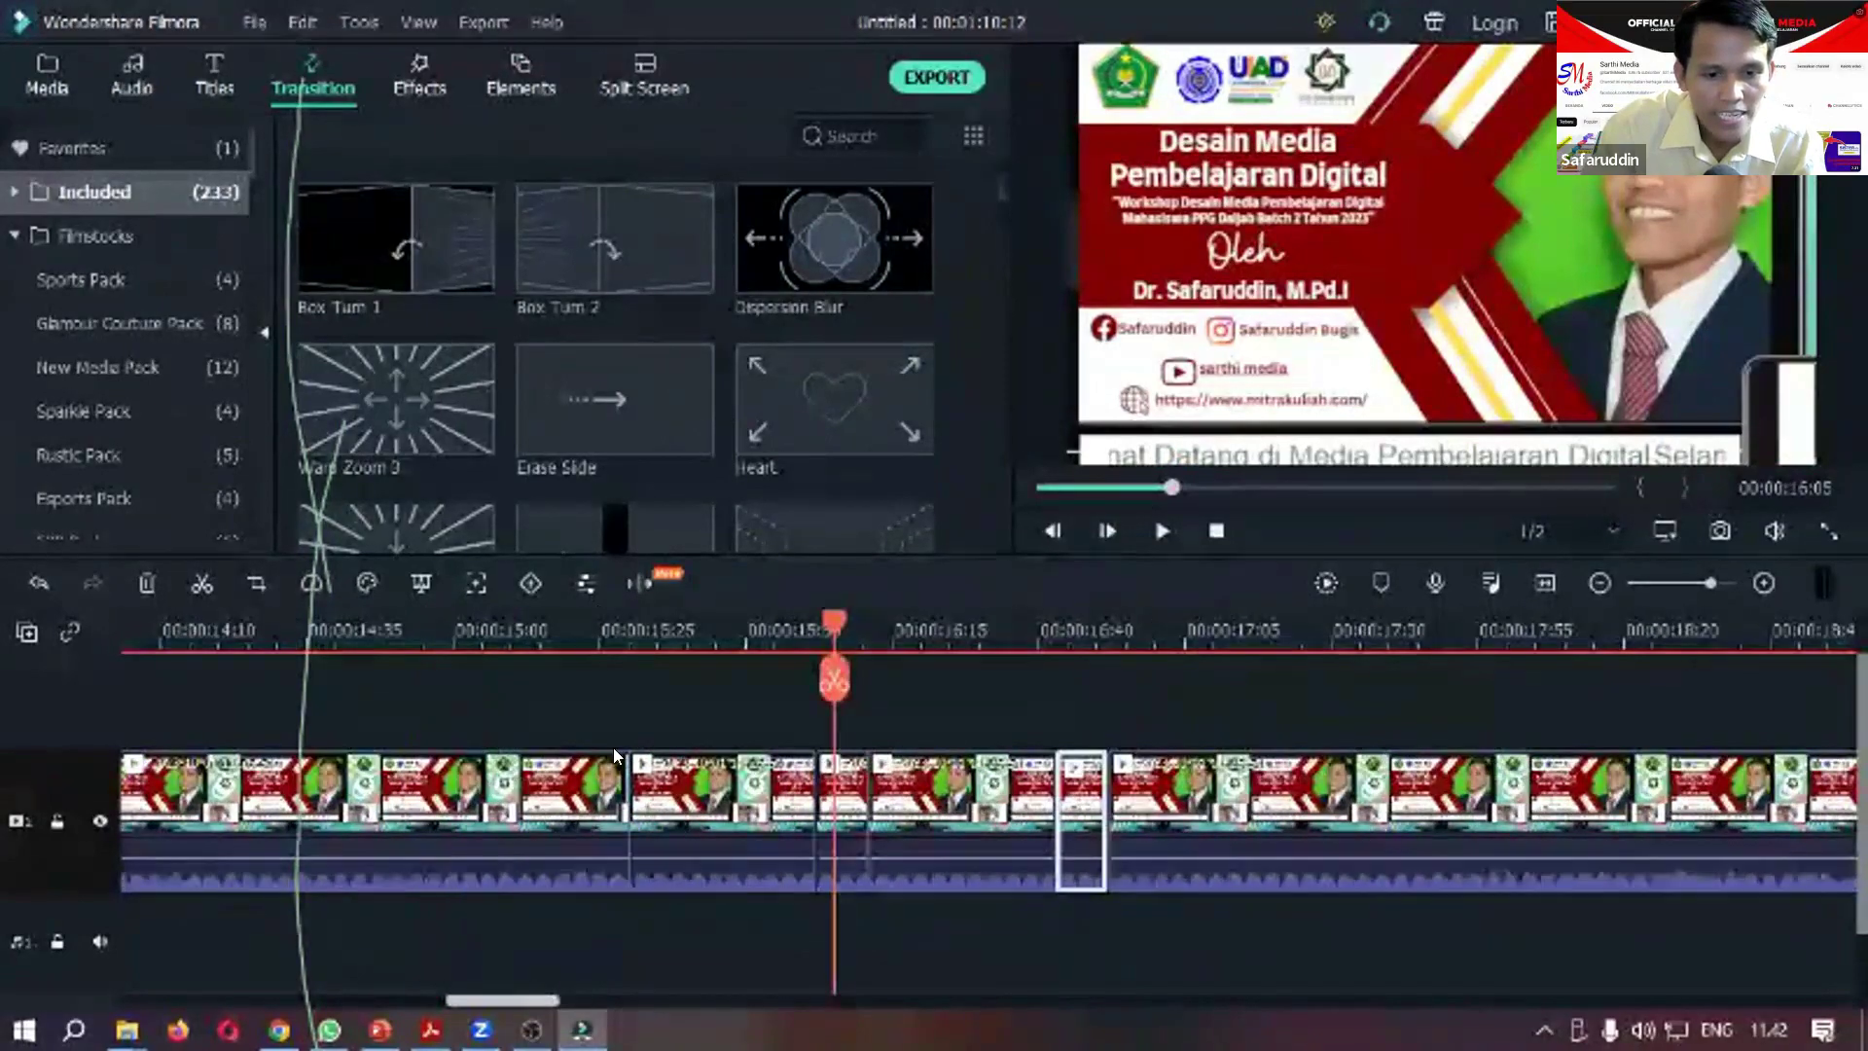
pyautogui.click(546, 631)
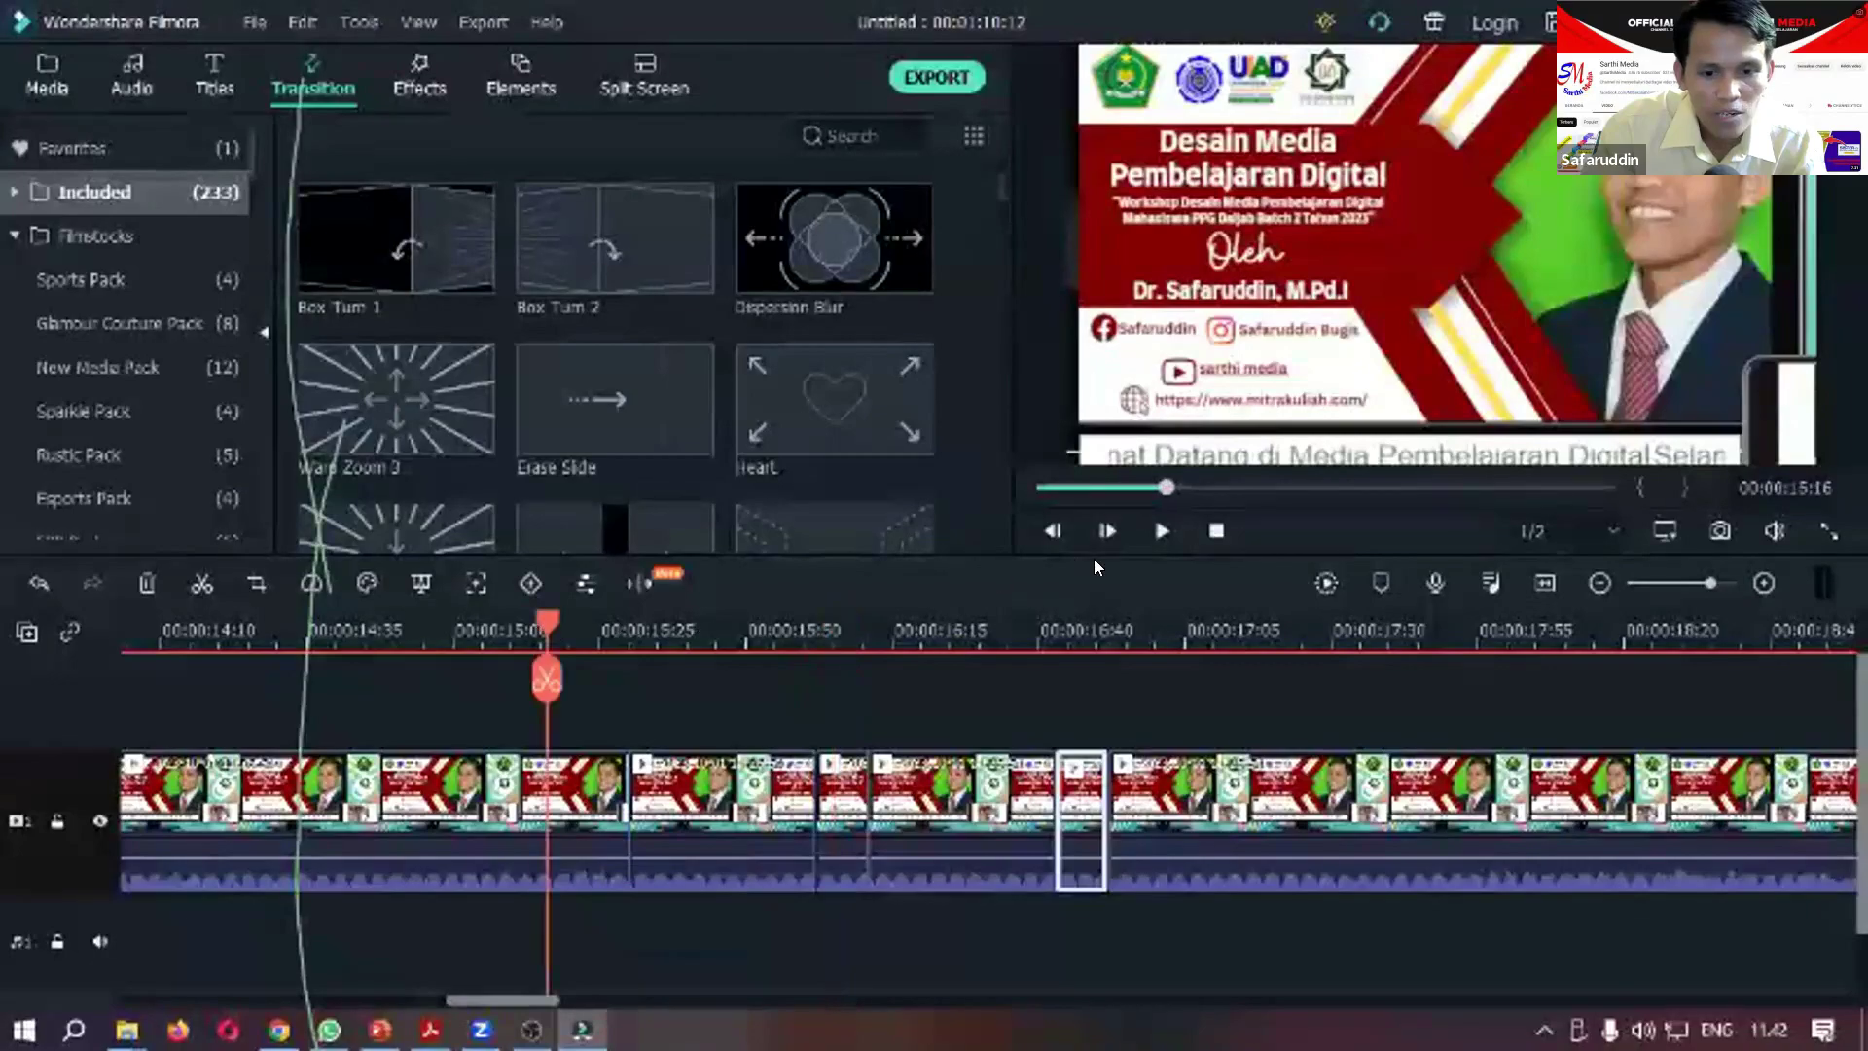
pyautogui.click(1146, 533)
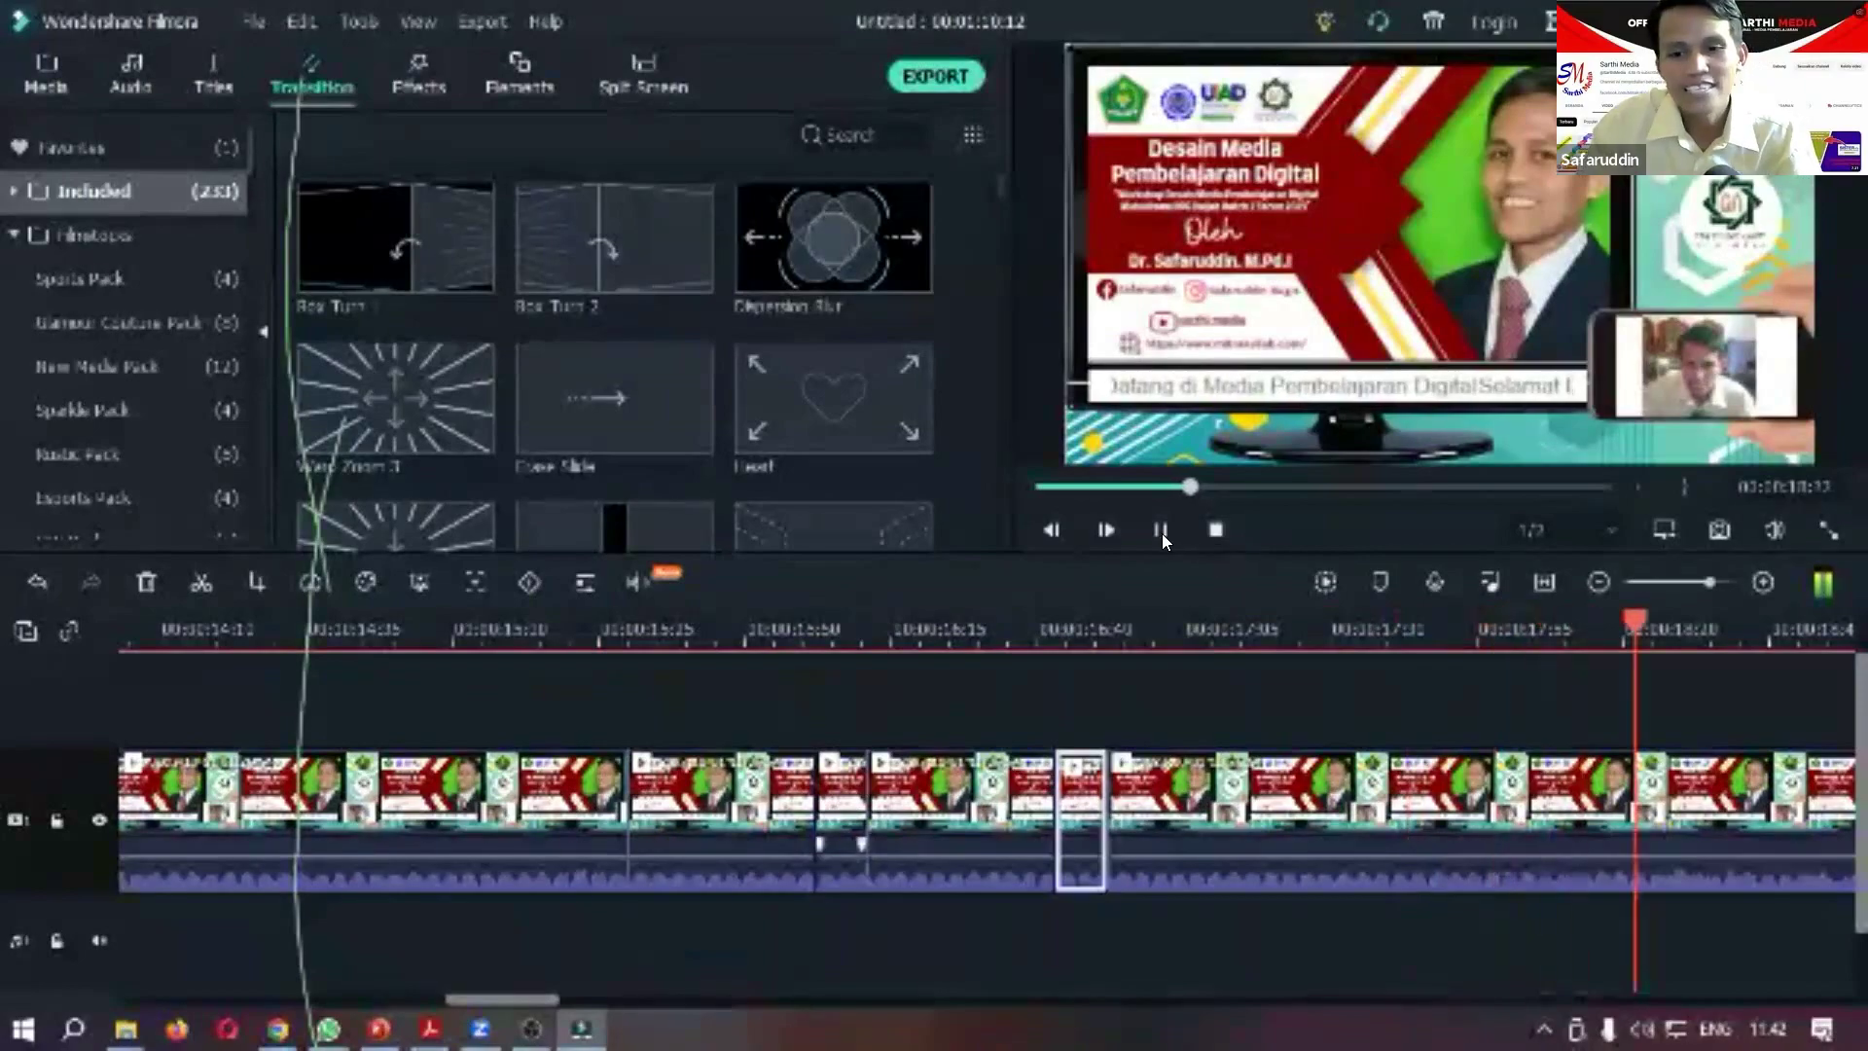
pyautogui.click(1159, 531)
pyautogui.moveTo(1054, 732)
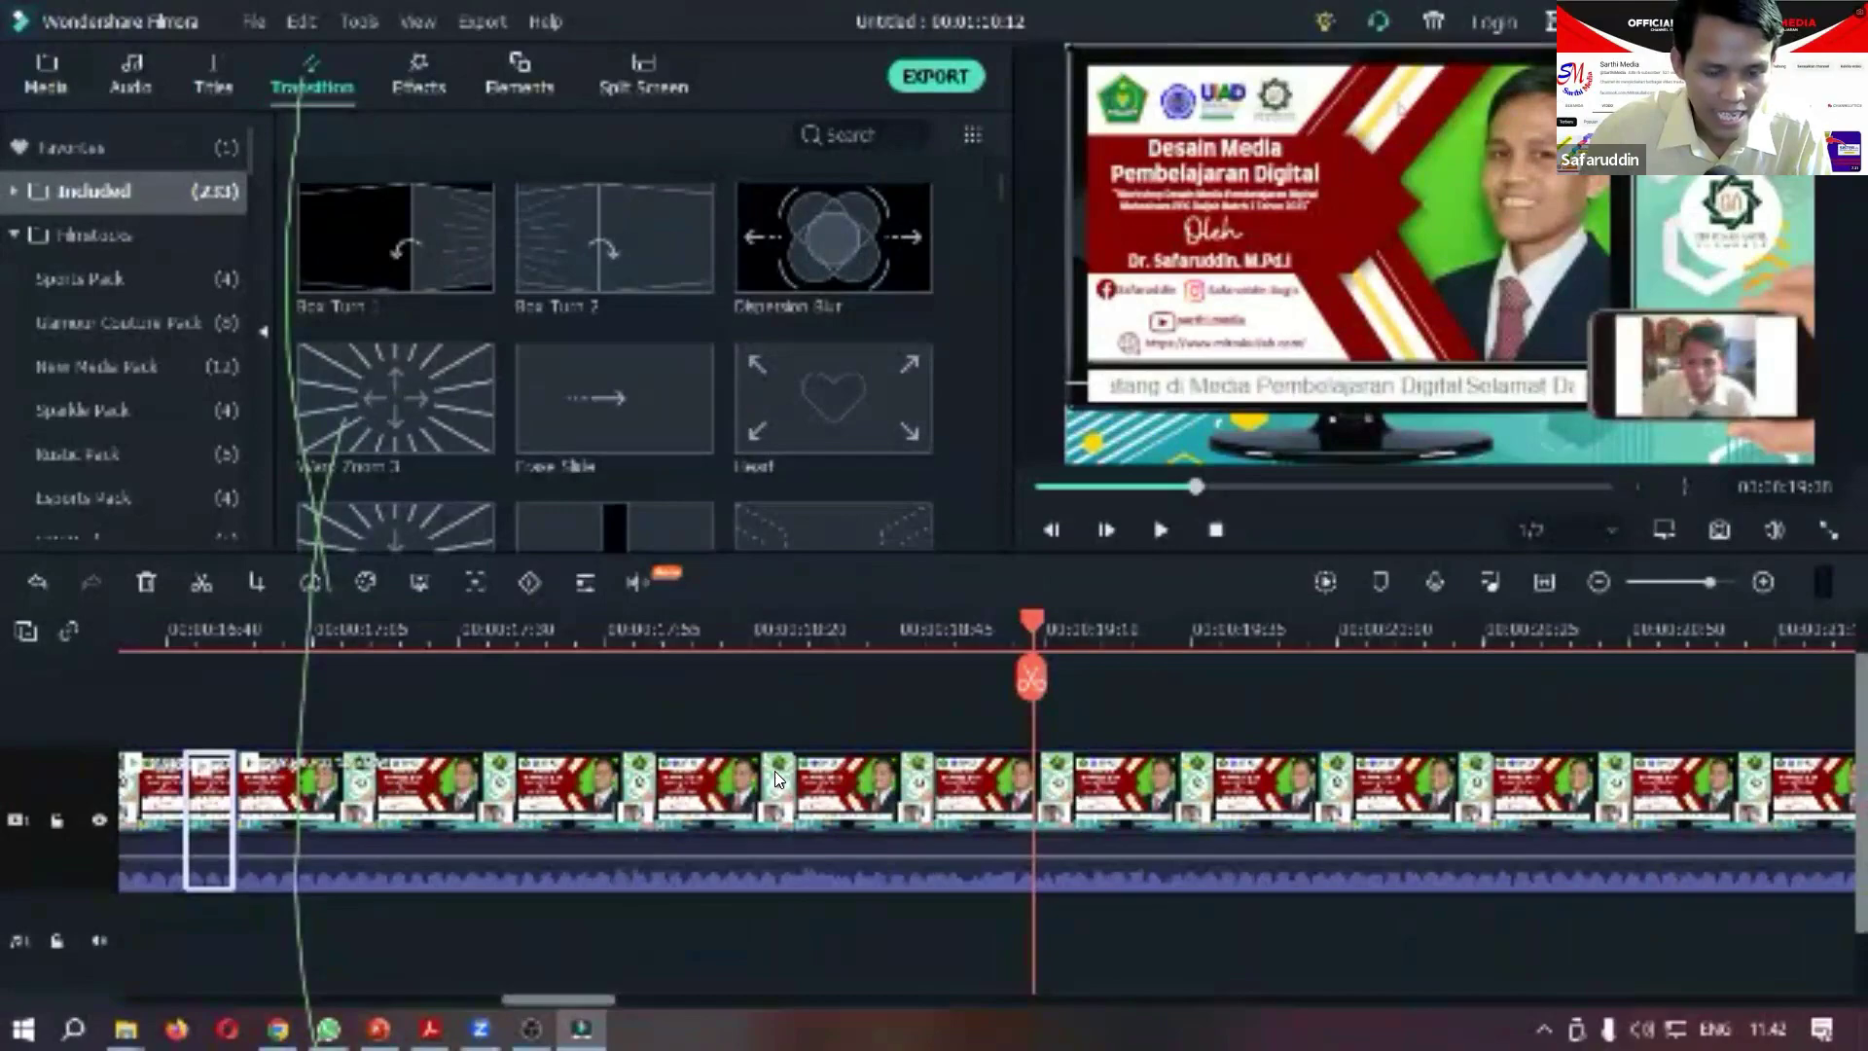
pyautogui.hscroll(-10, 775, 770)
pyautogui.hscroll(-5, 465, 976)
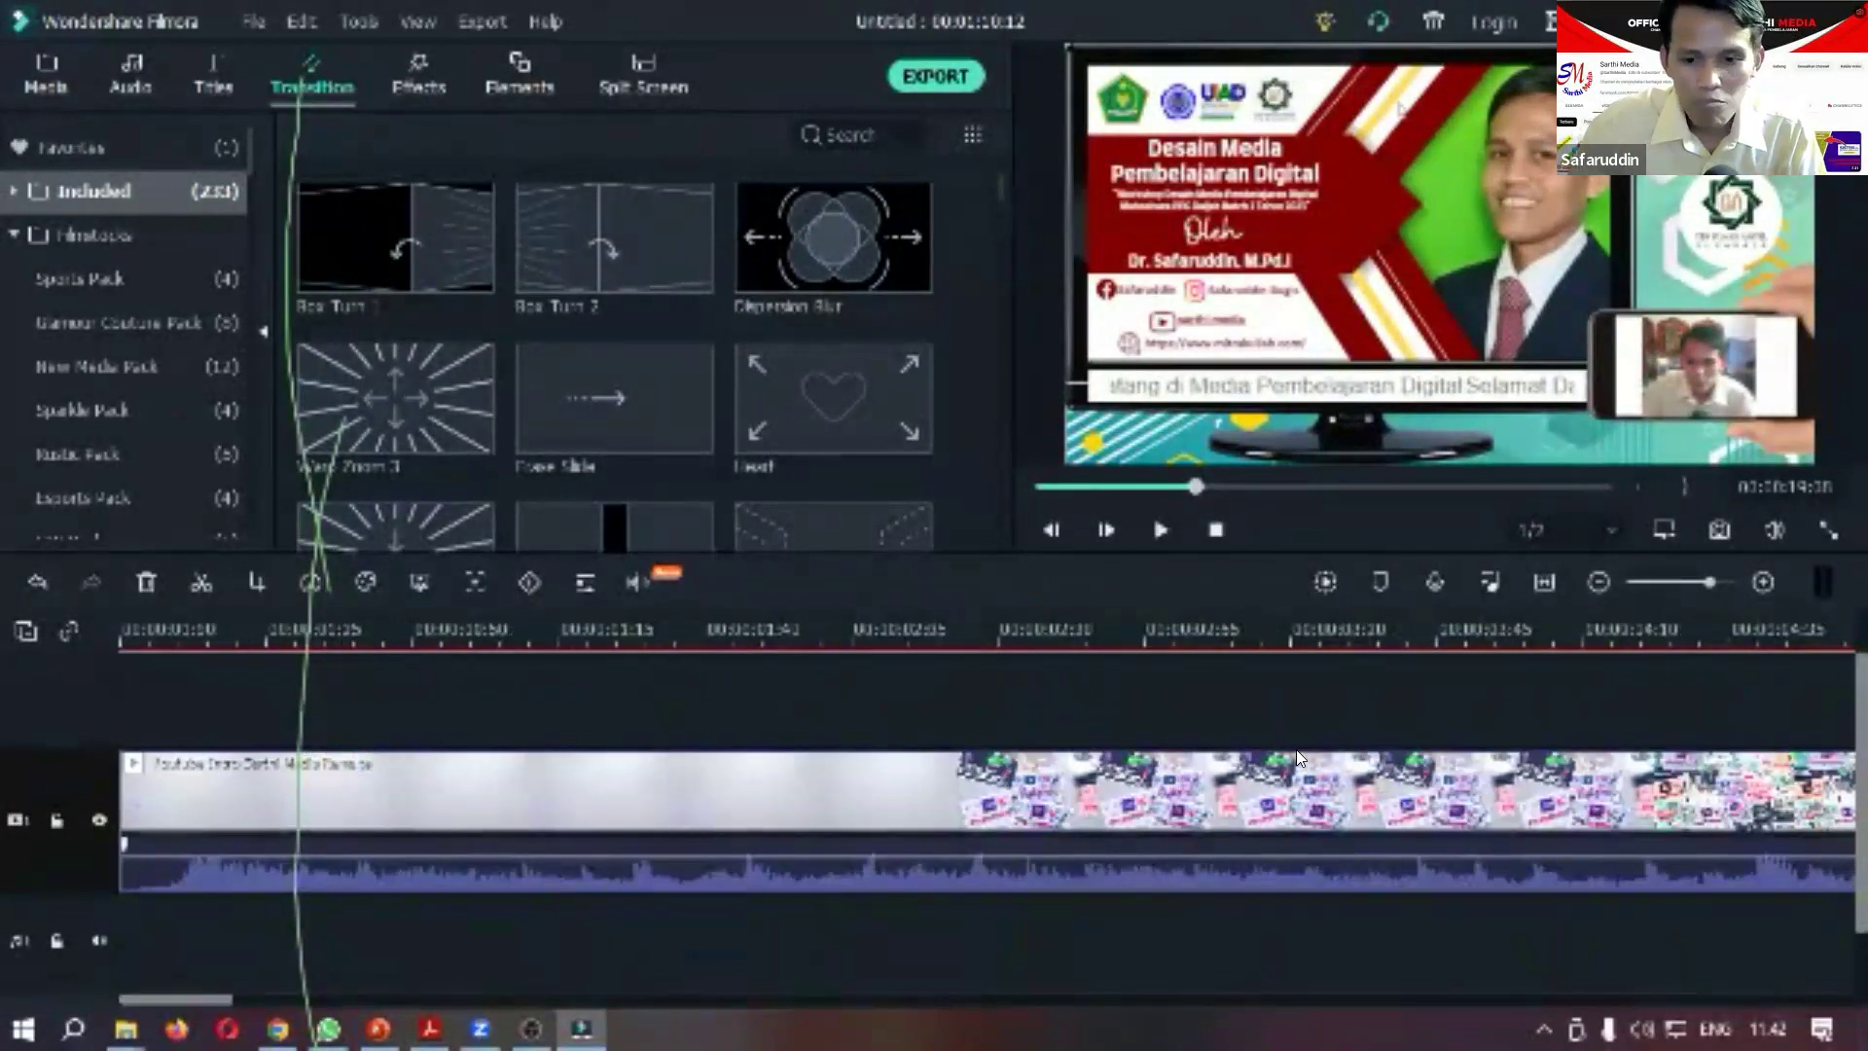
pyautogui.scroll(-1, 1300, 761)
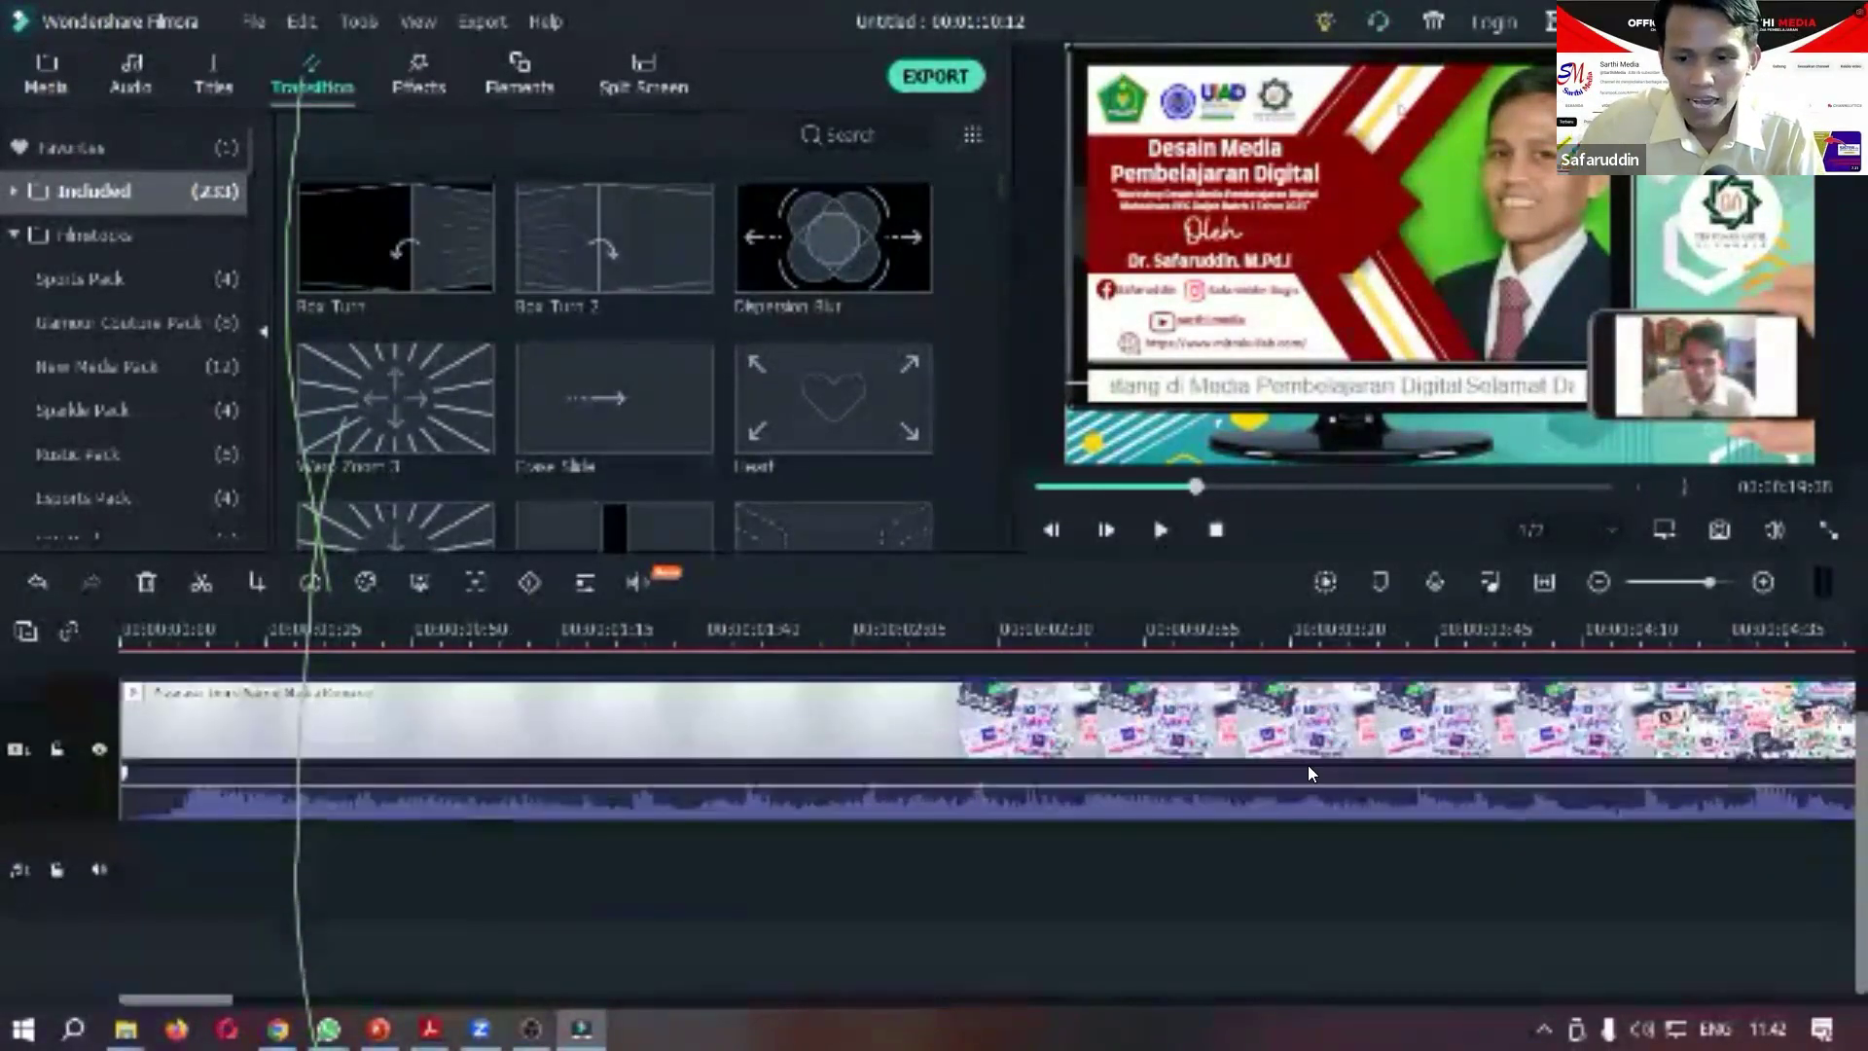
pyautogui.click(1688, 582)
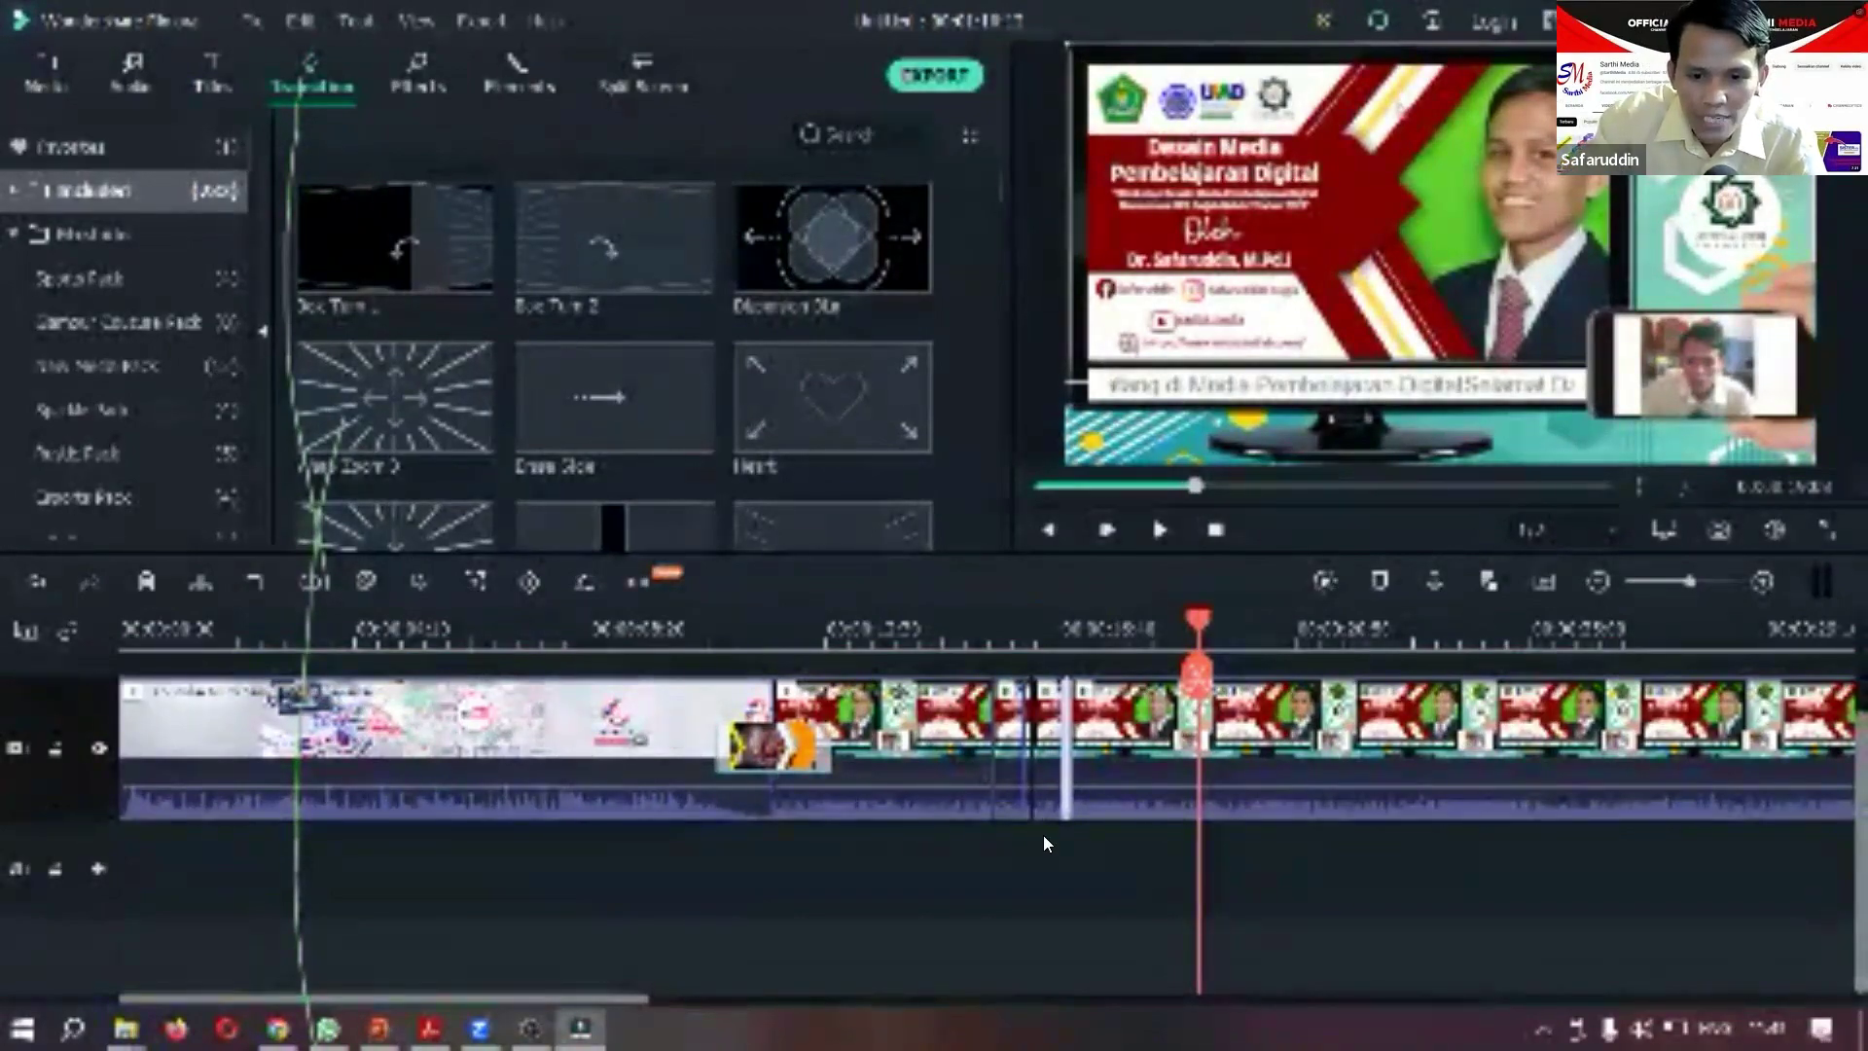
pyautogui.scroll(1, 1060, 834)
pyautogui.scroll(-1, 1076, 820)
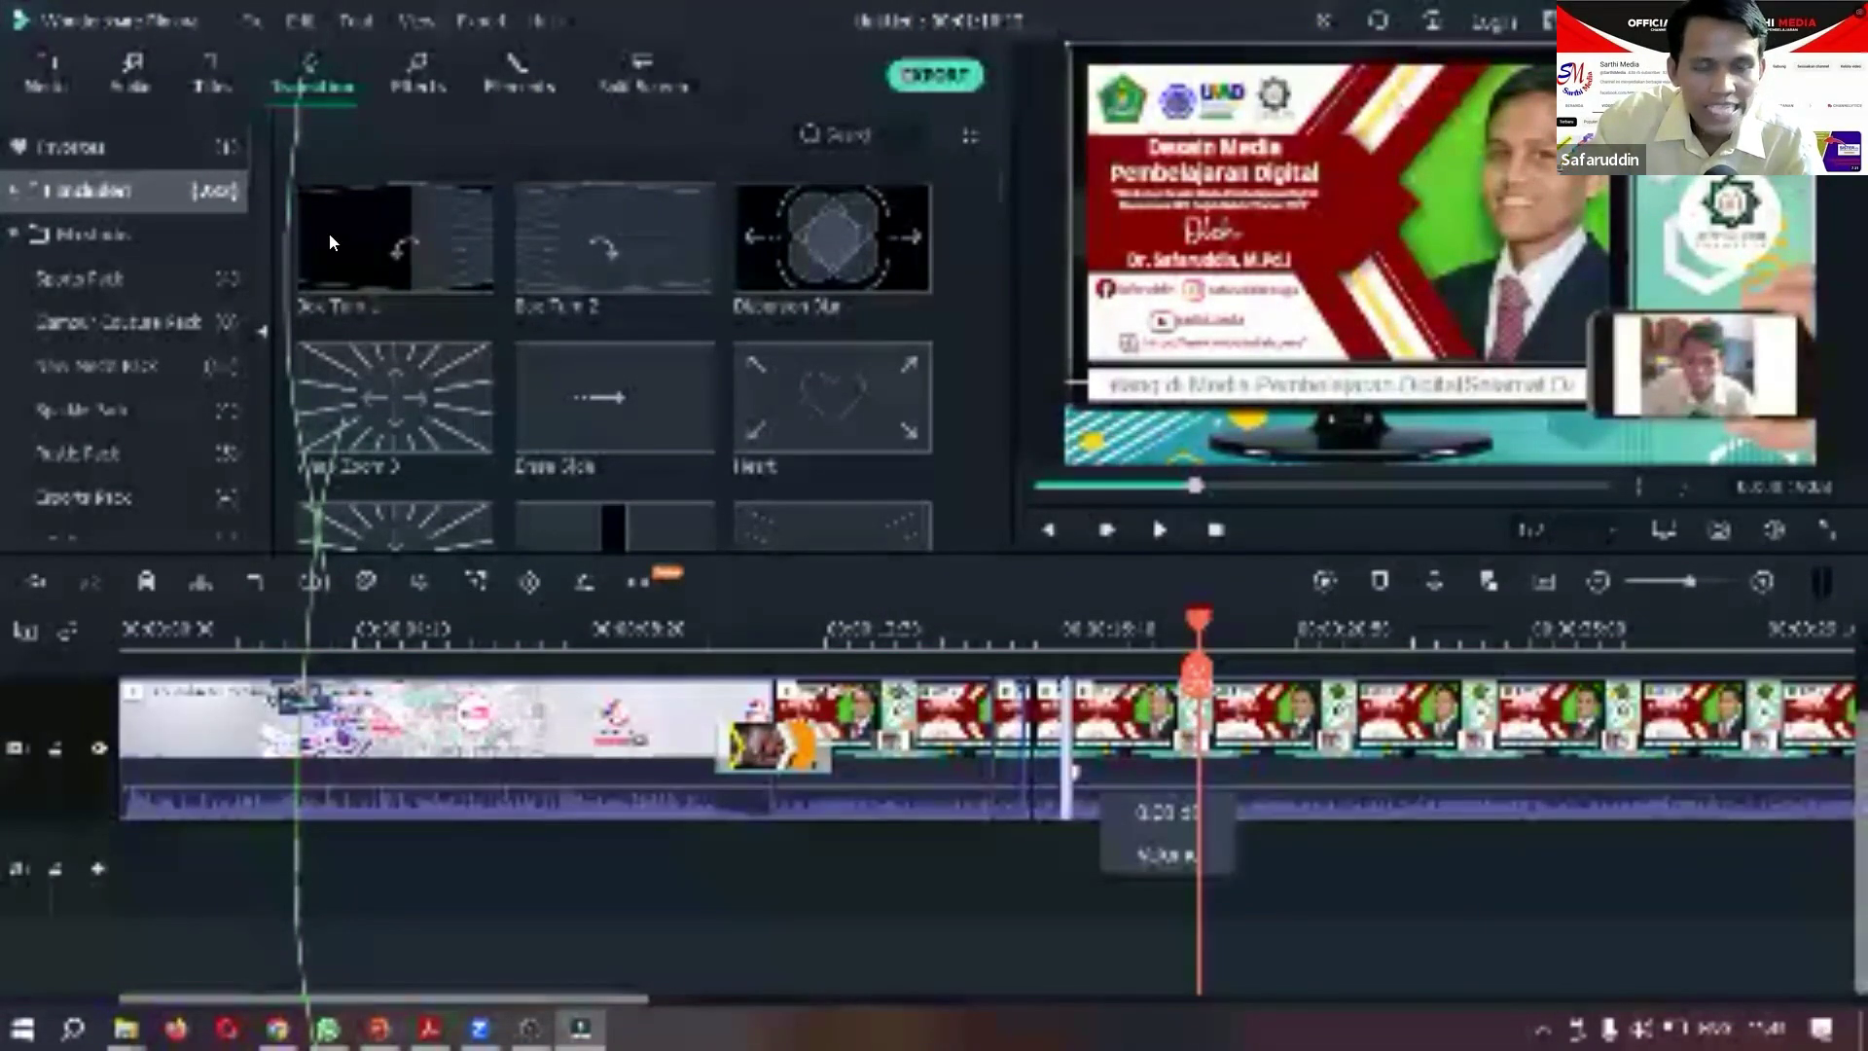
# Switch to the Workshop Media Pembelajaran window in File Explorer and open the DATA (E:) drive.
pyautogui.click(129, 76)
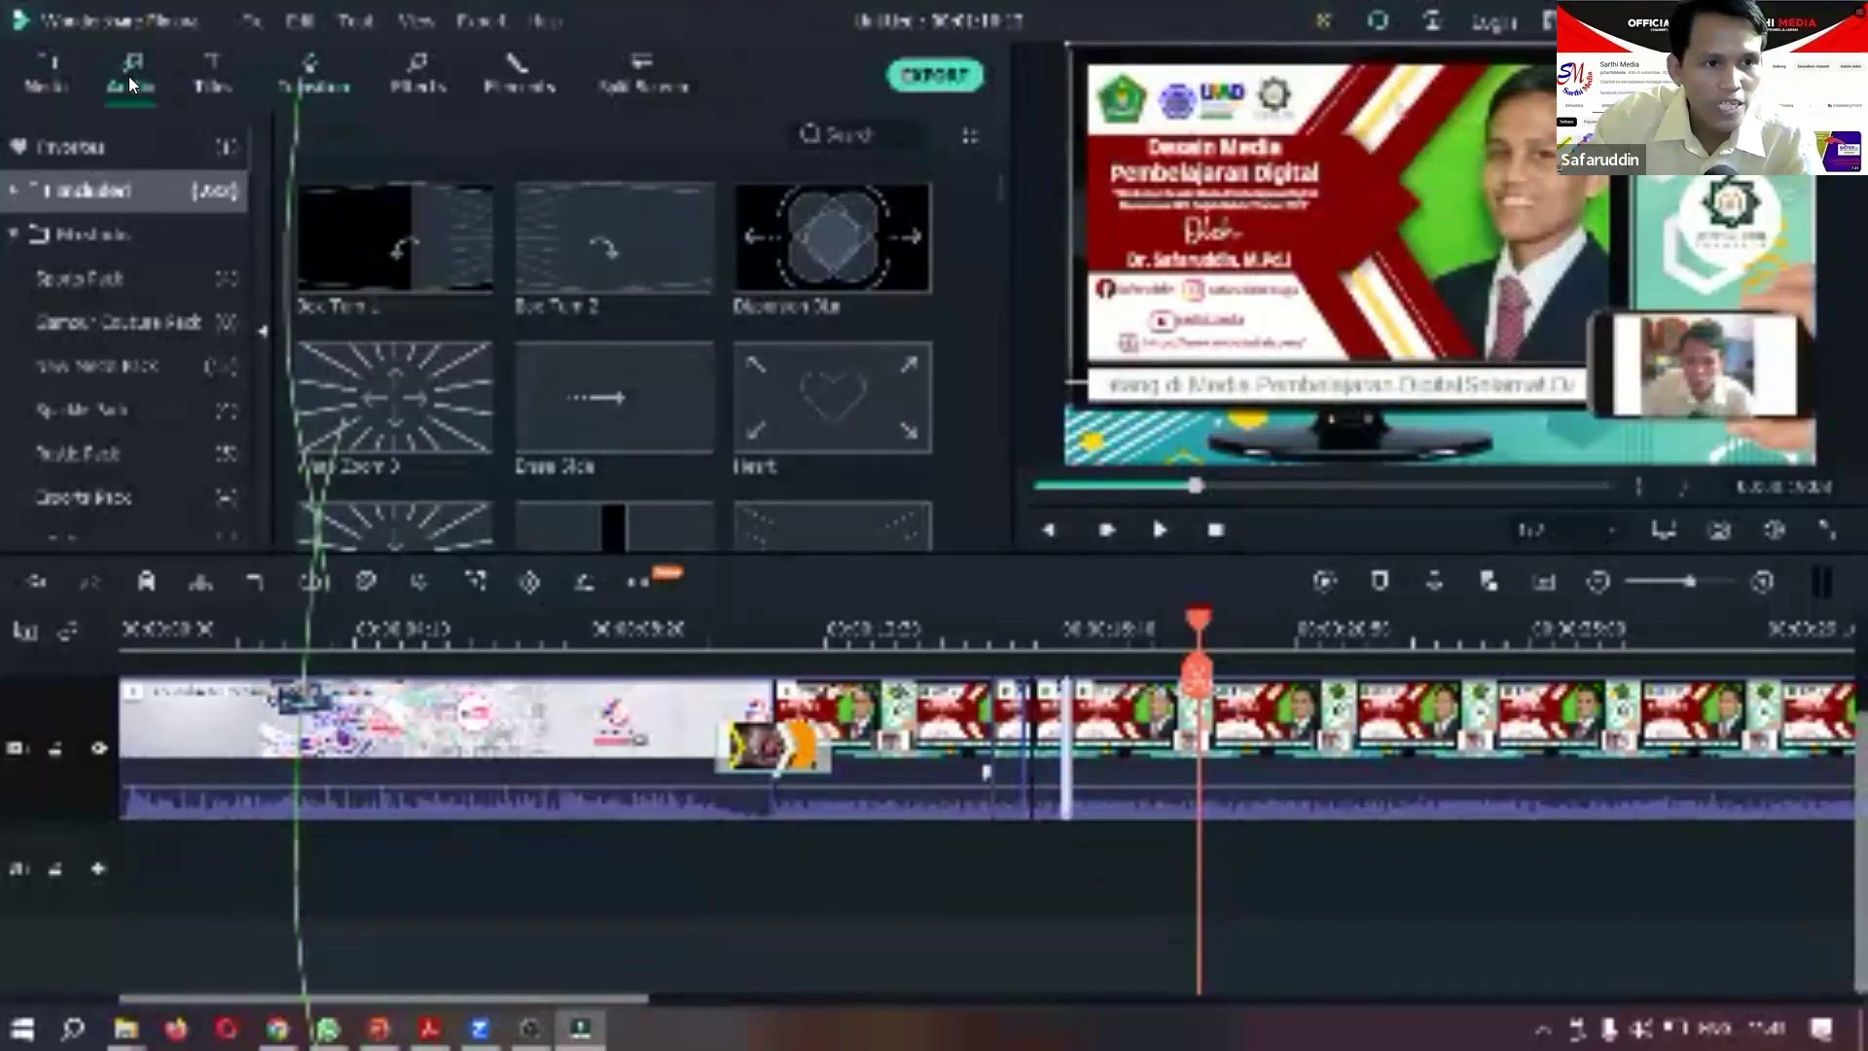
pyautogui.click(43, 66)
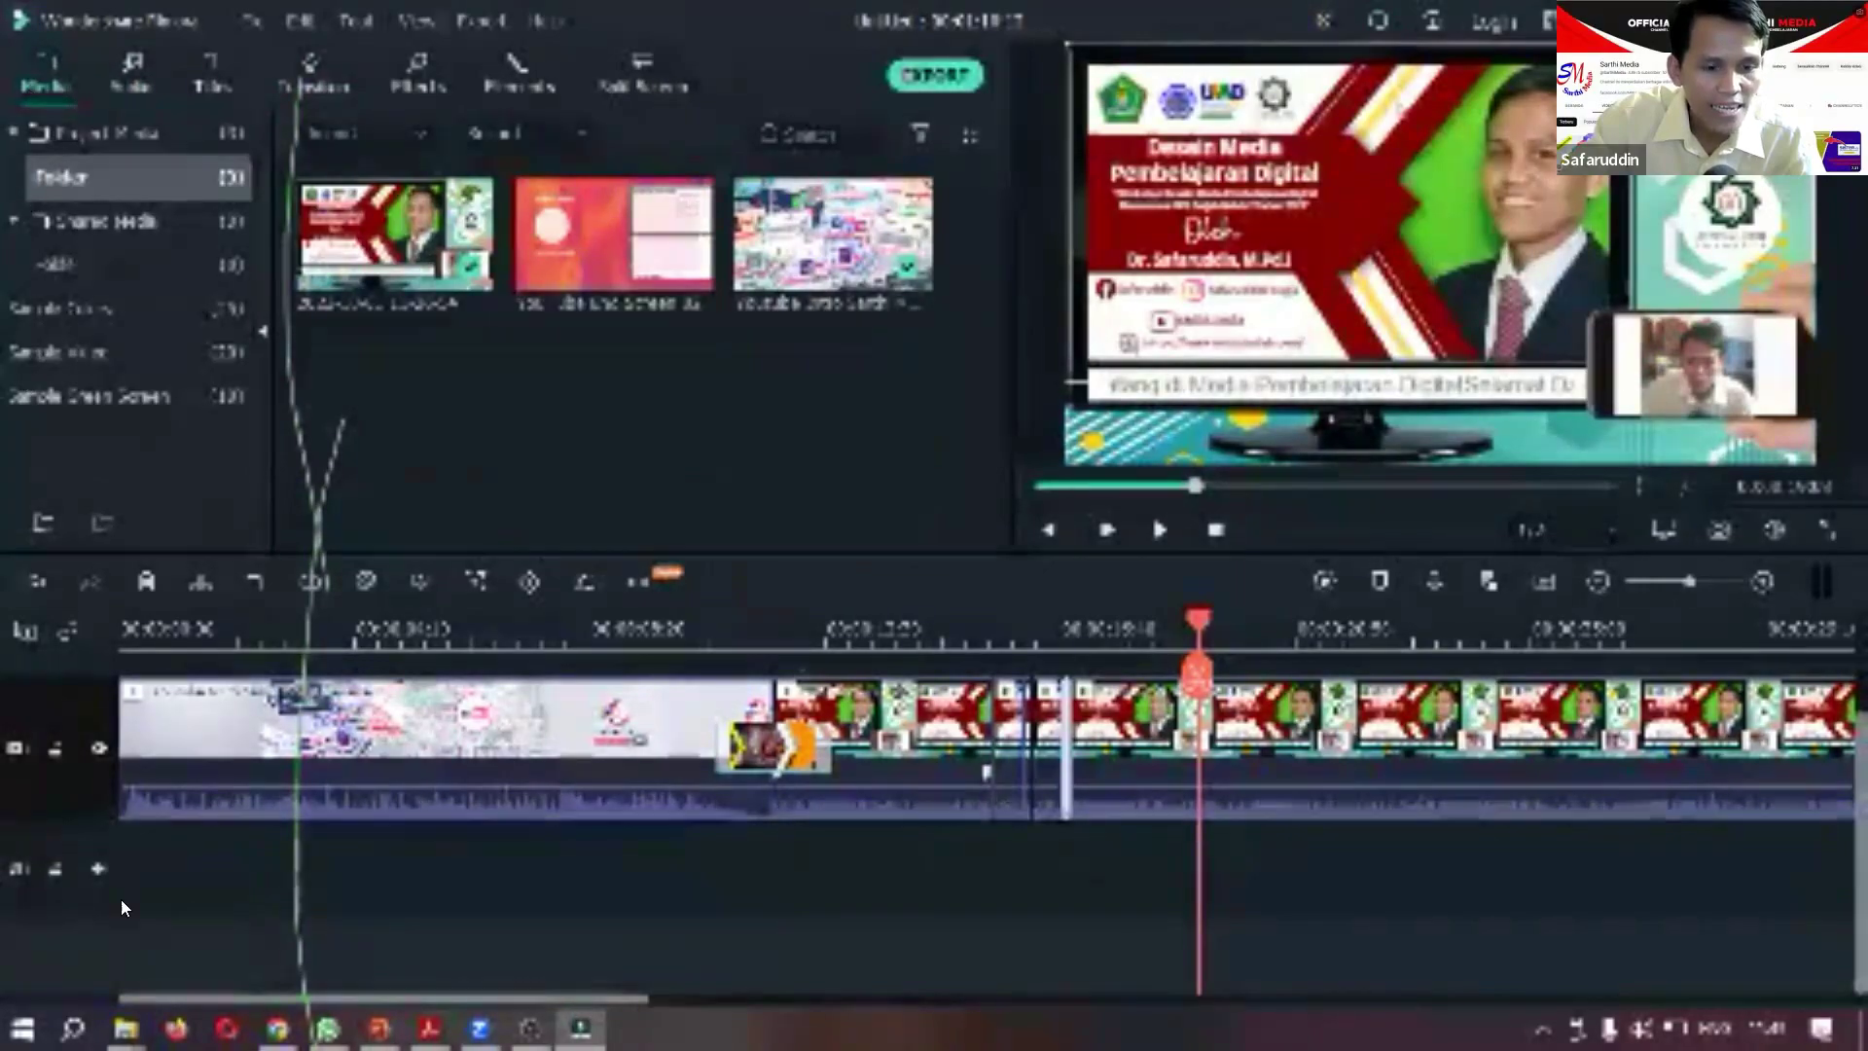
pyautogui.moveTo(125, 1028)
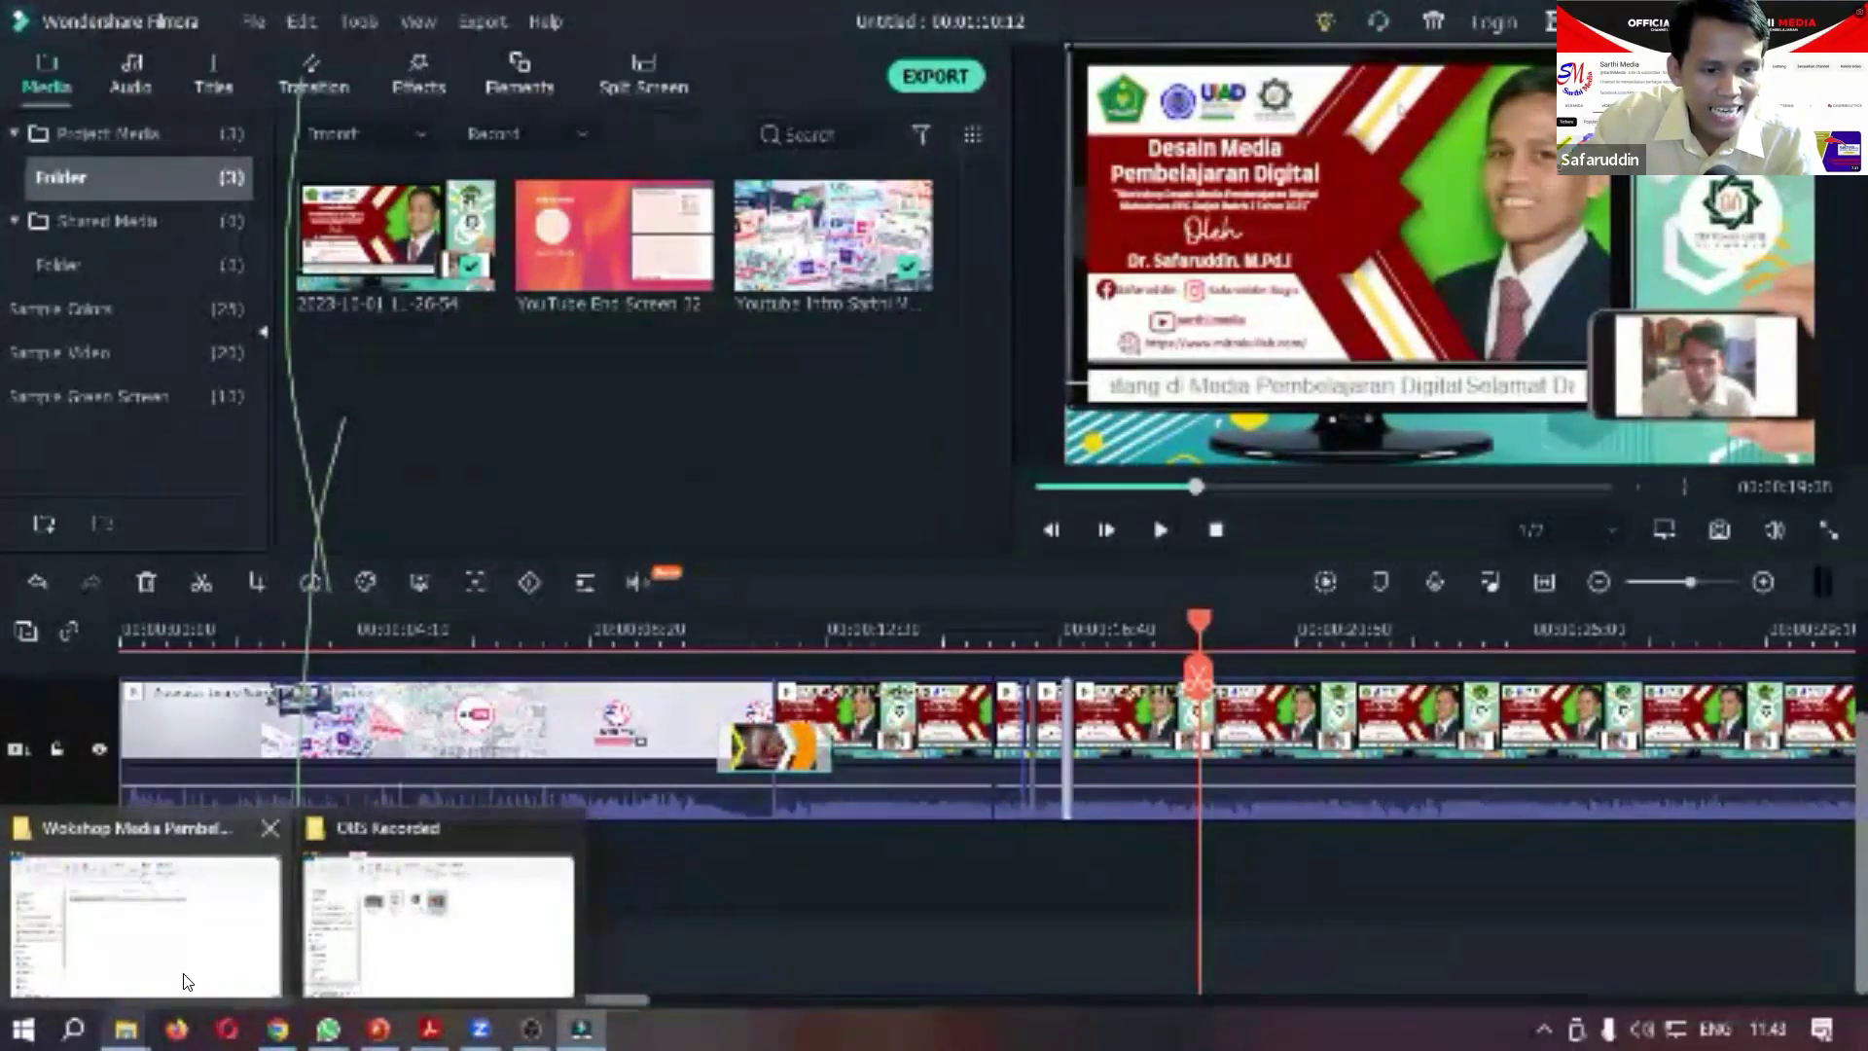
pyautogui.click(428, 904)
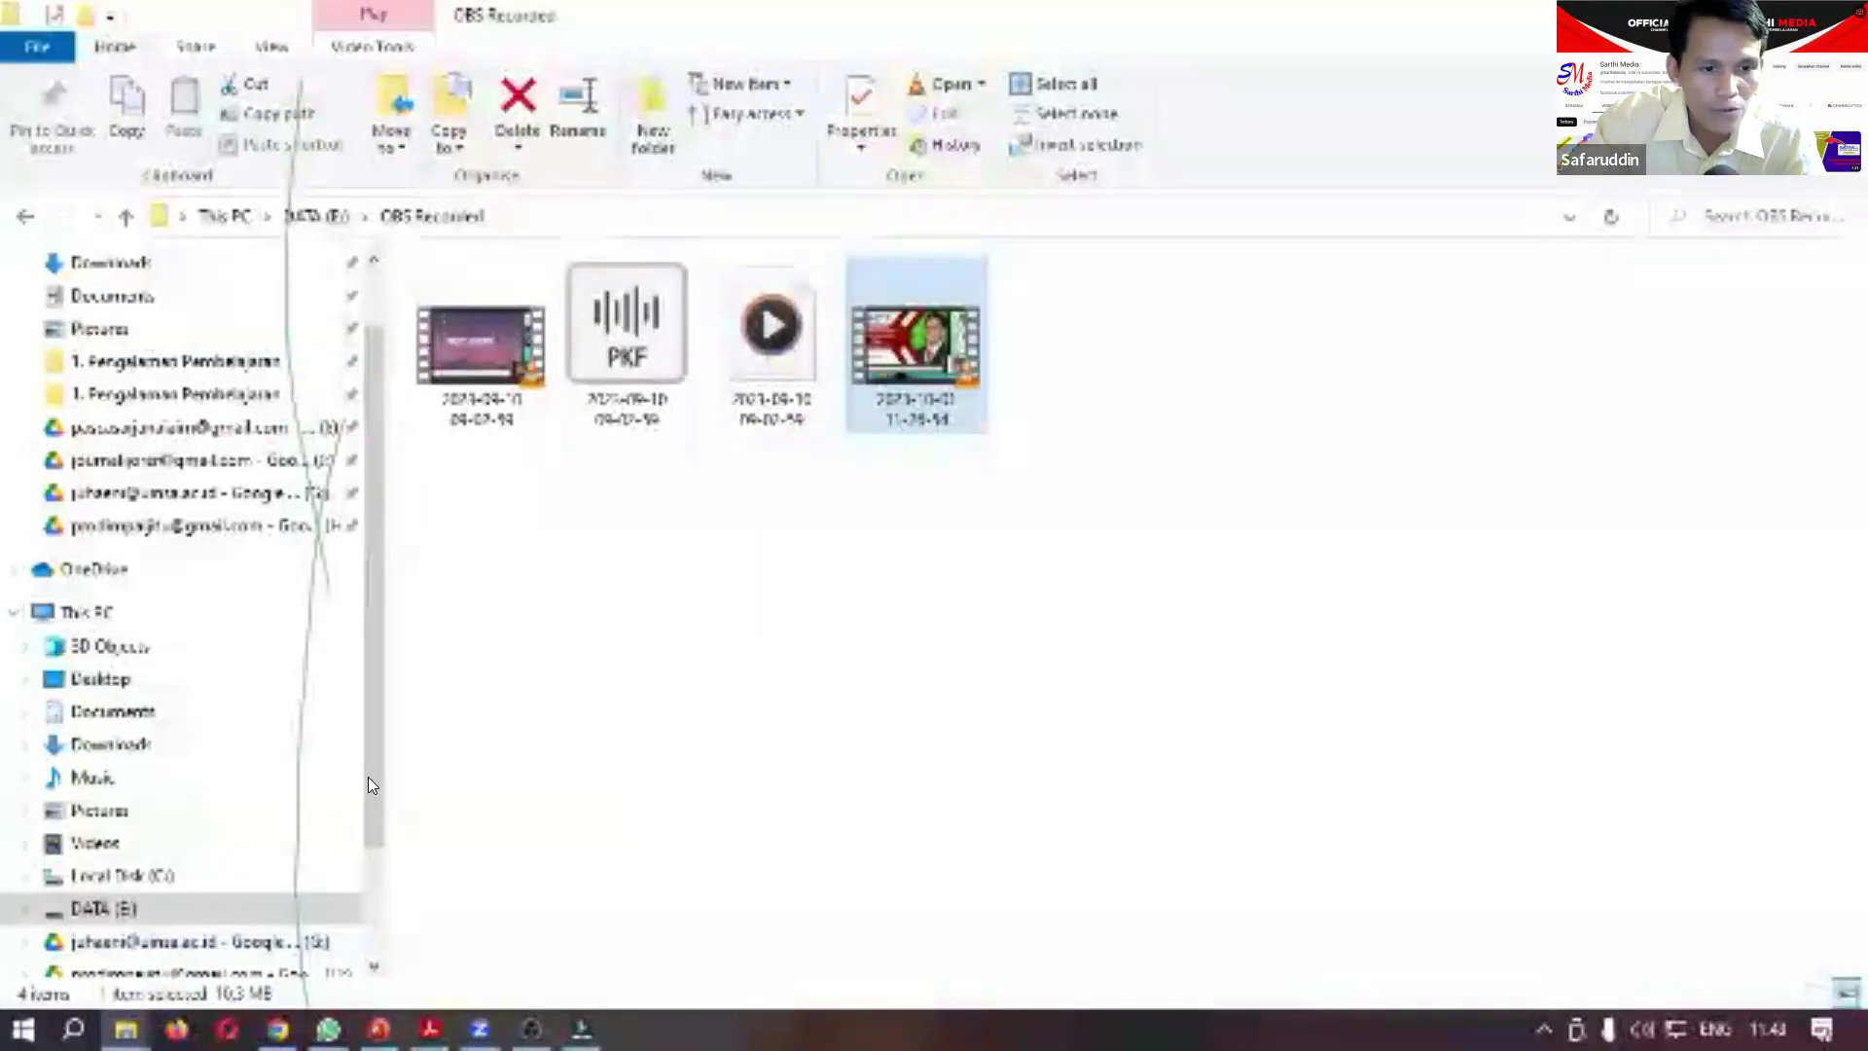
pyautogui.moveTo(126, 1028)
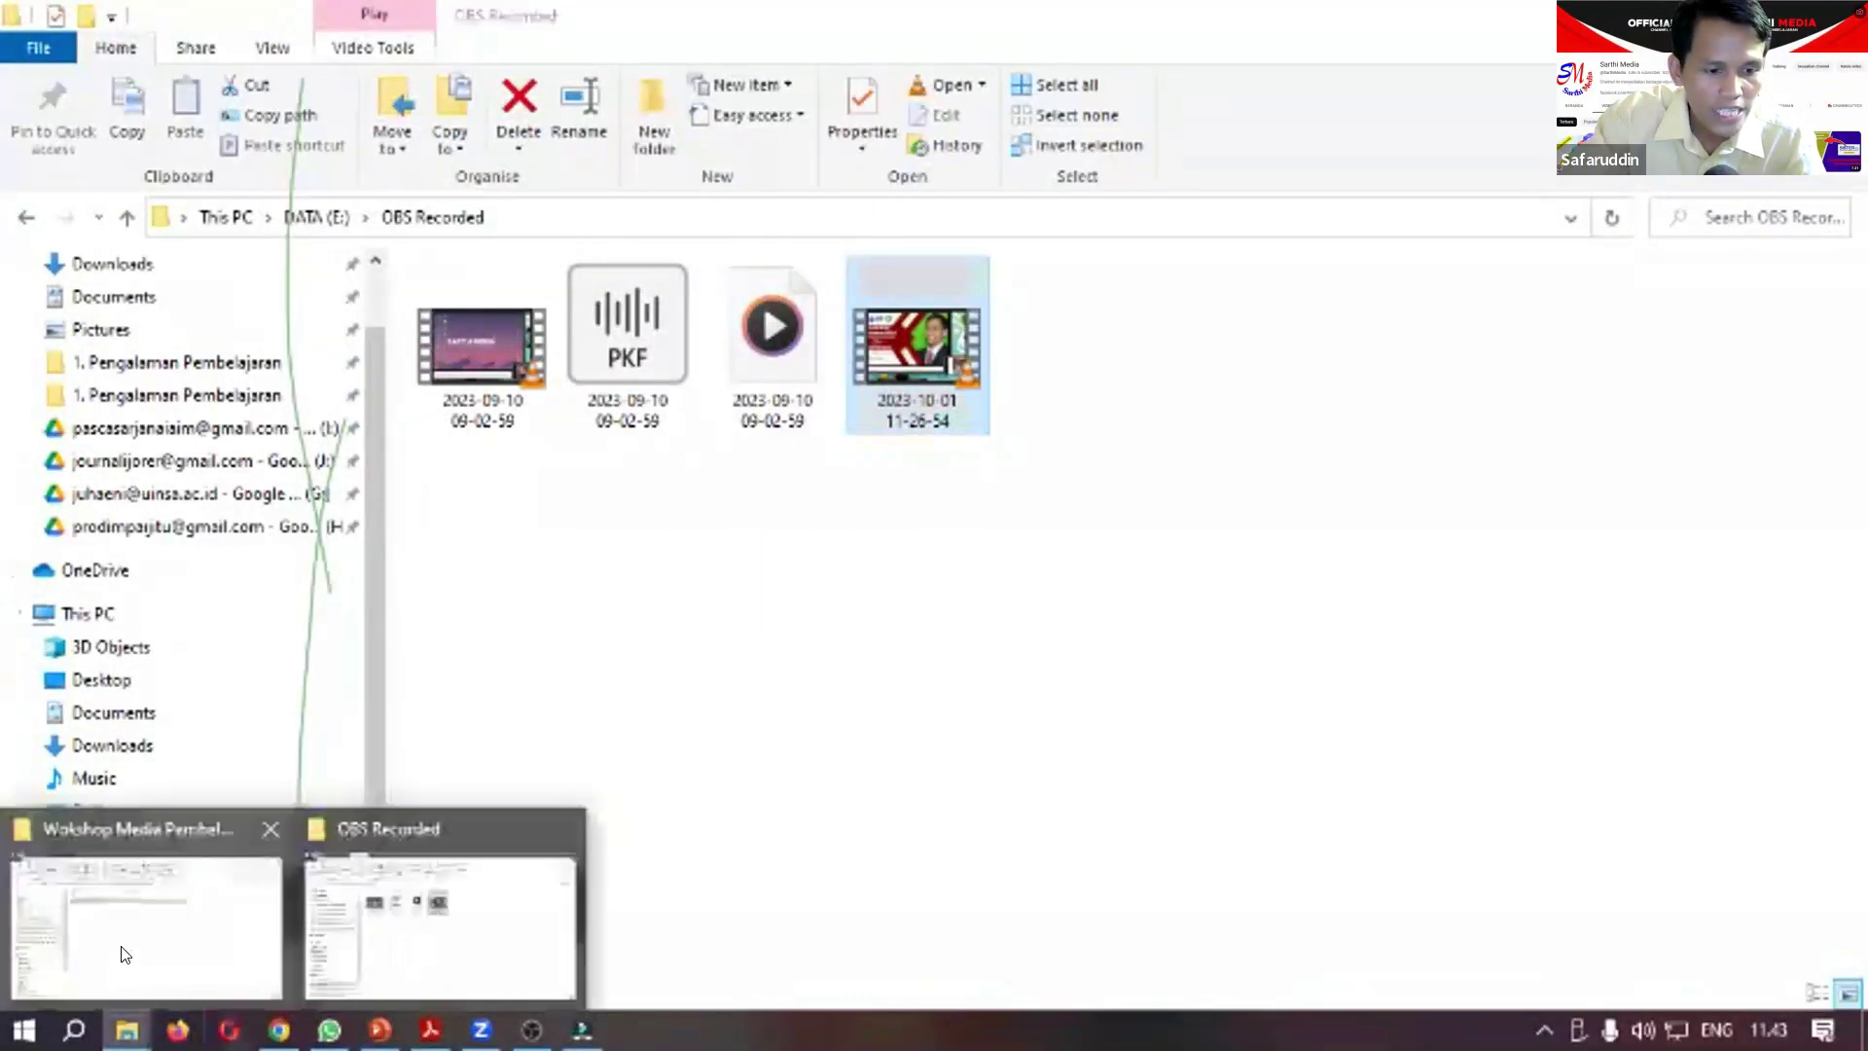
pyautogui.click(126, 951)
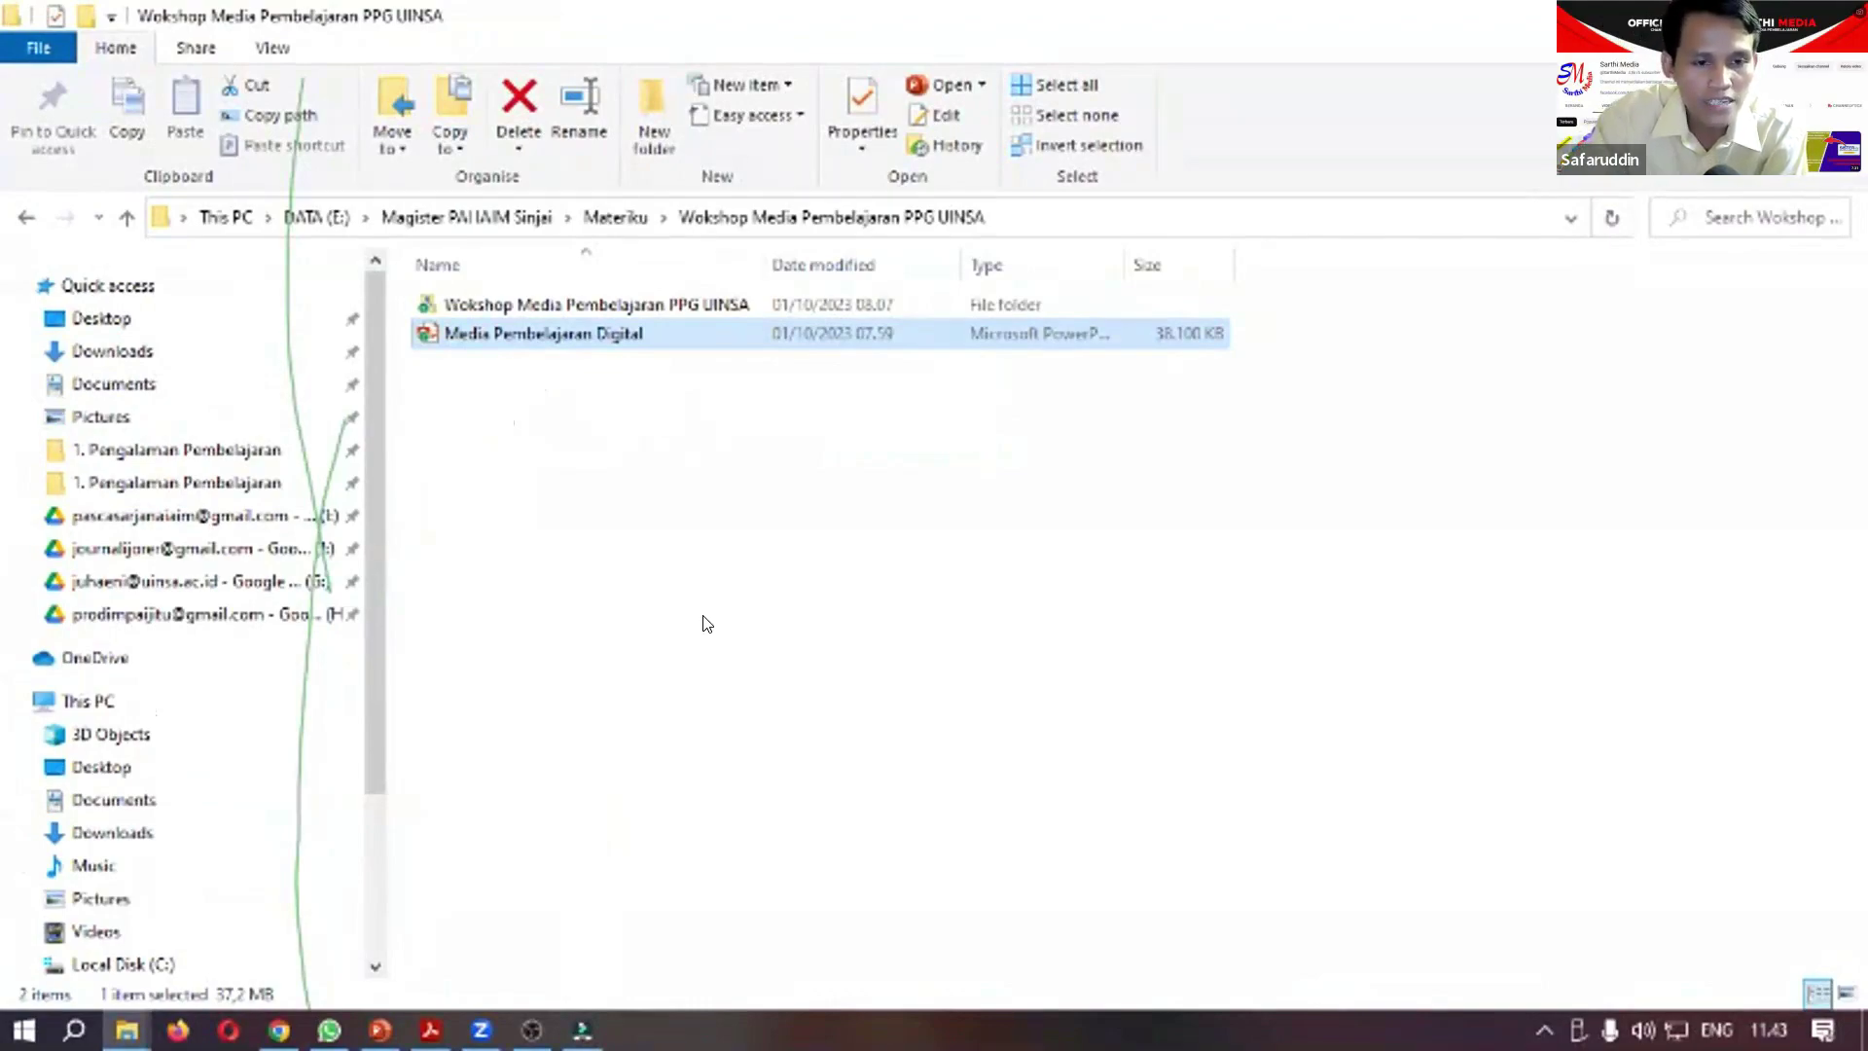
pyautogui.scroll(-2, 261, 649)
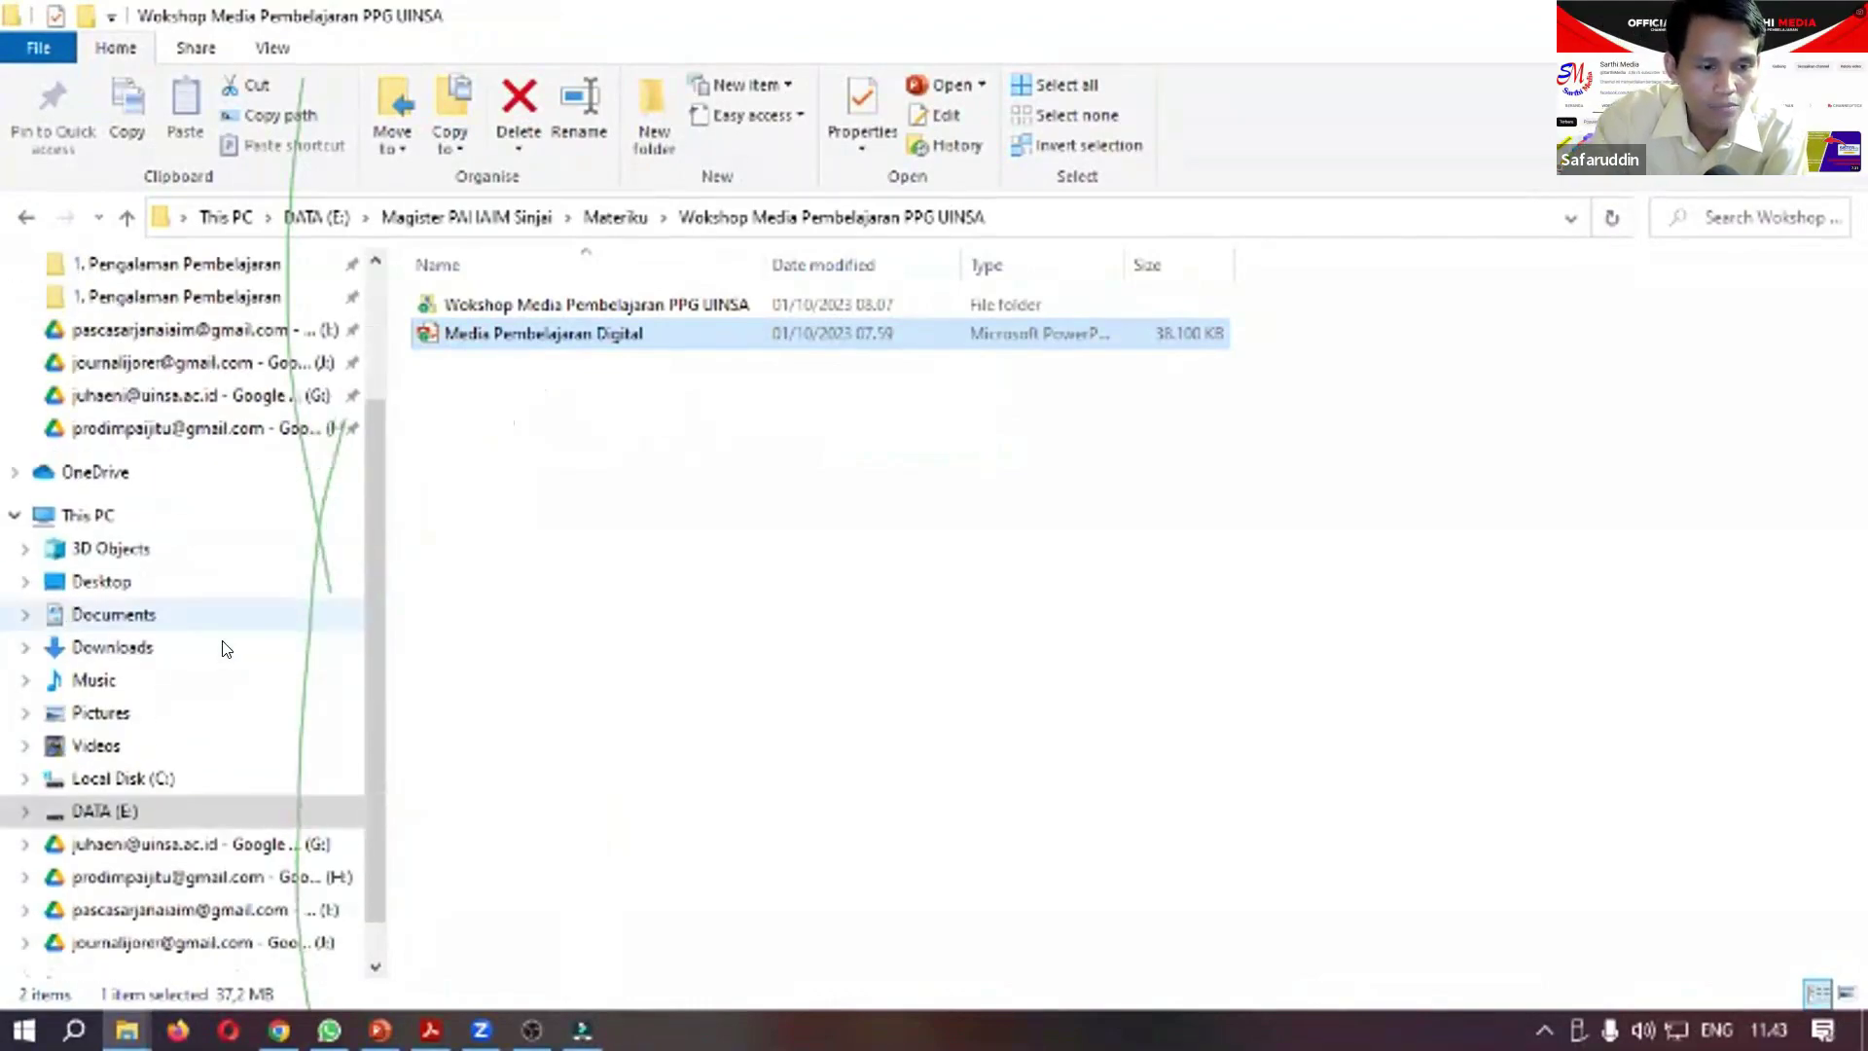
pyautogui.scroll(-1, 221, 659)
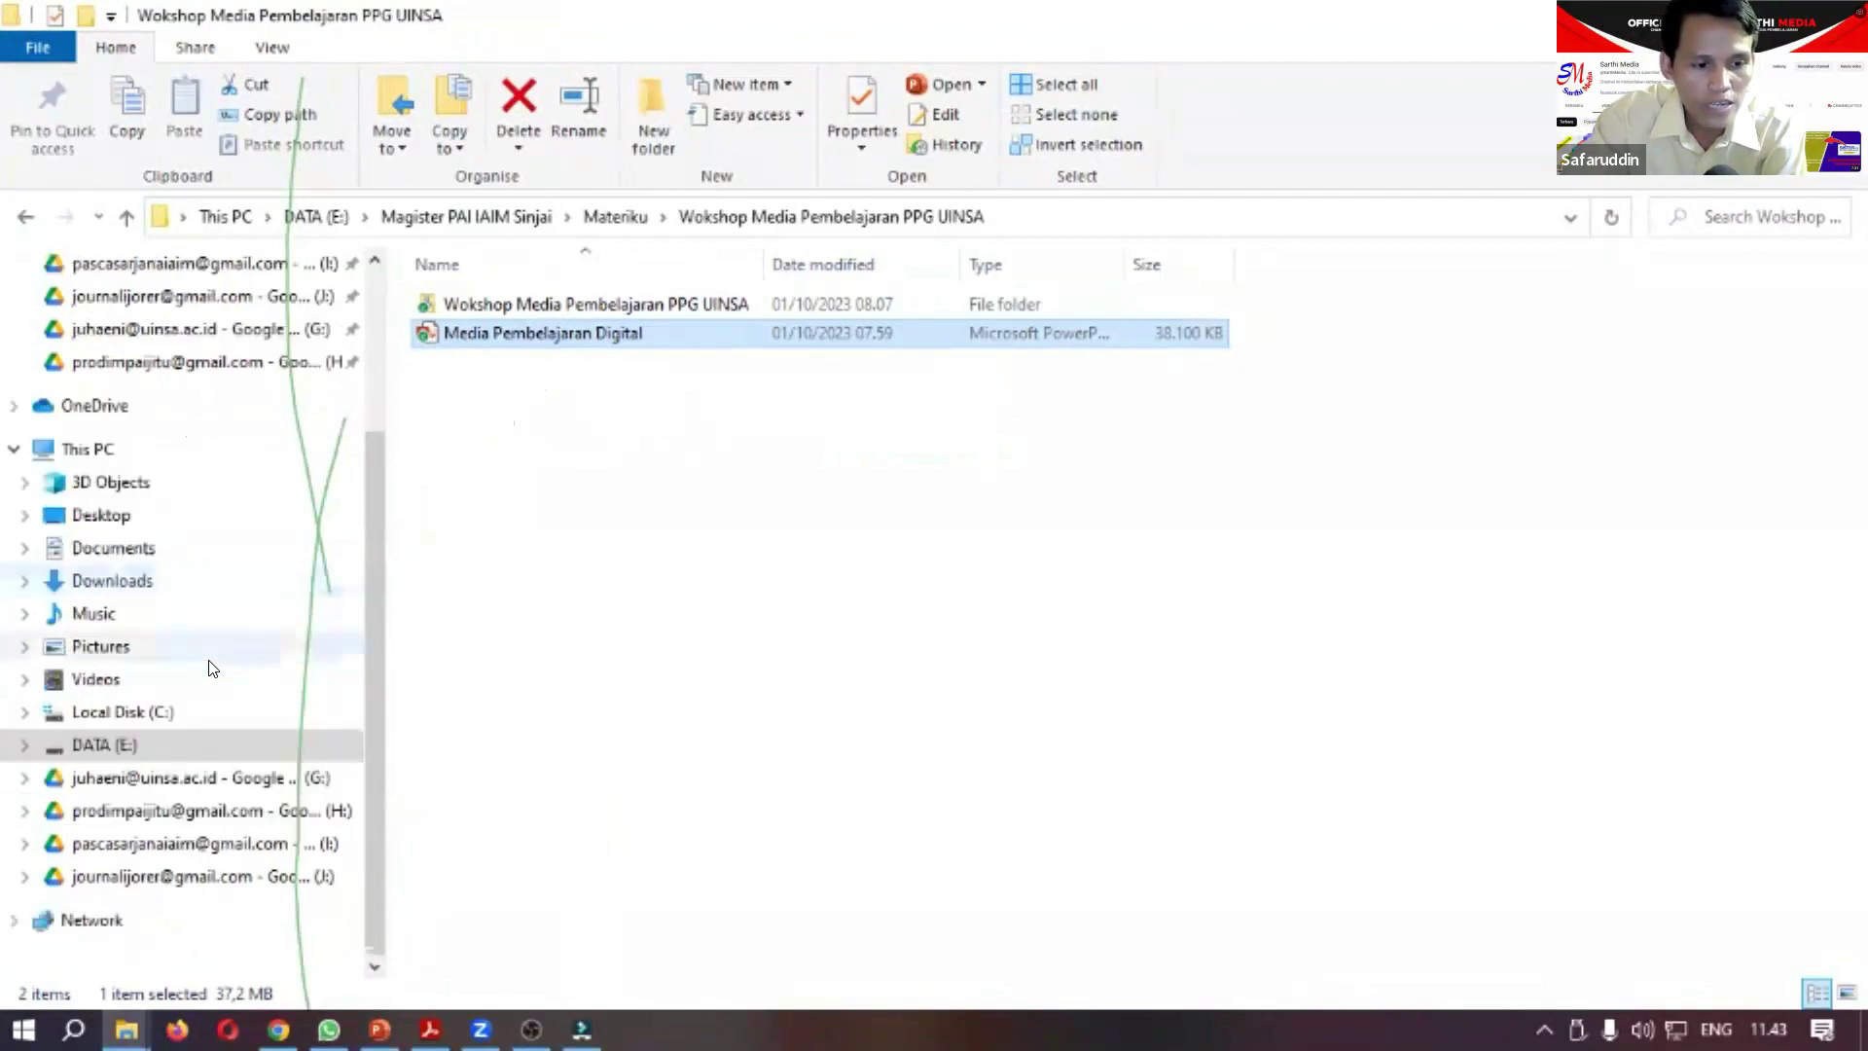
pyautogui.click(128, 754)
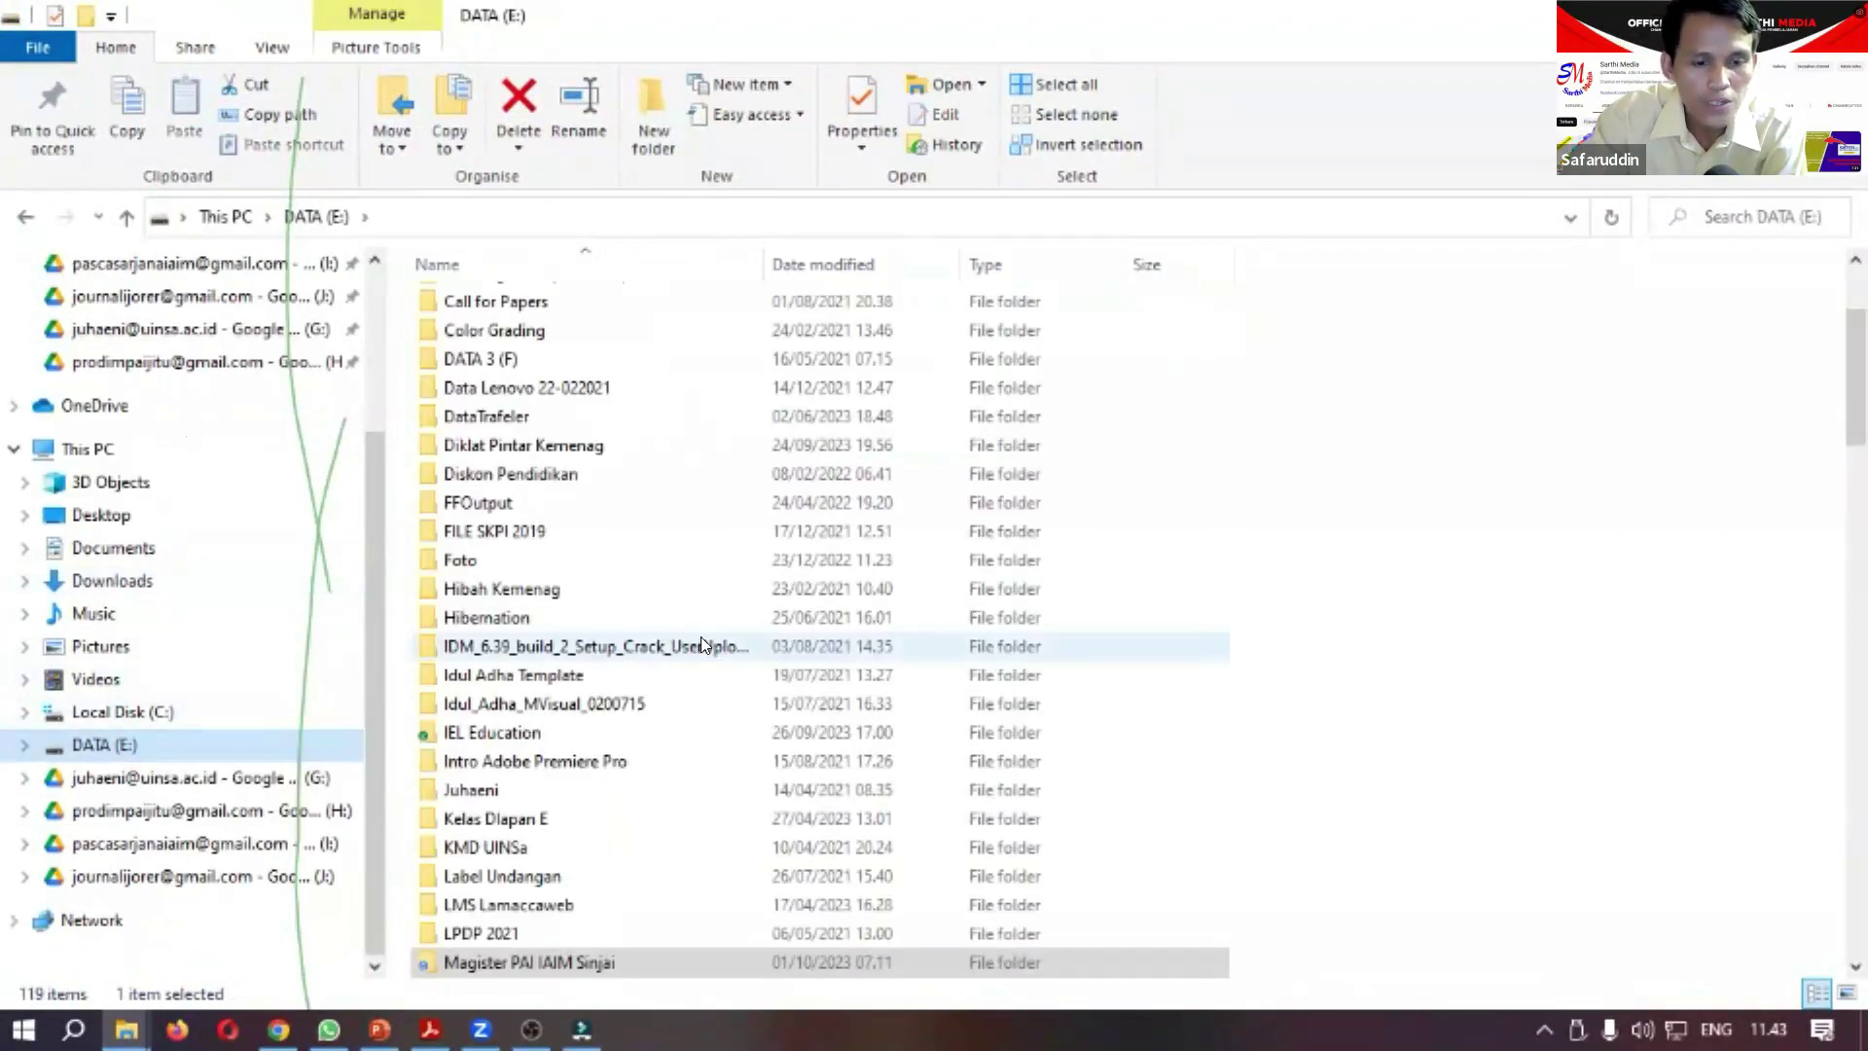
# Find the Sarthi Media folder on the DATA (E:) drive and open it.
pyautogui.scroll(-3, 700, 640)
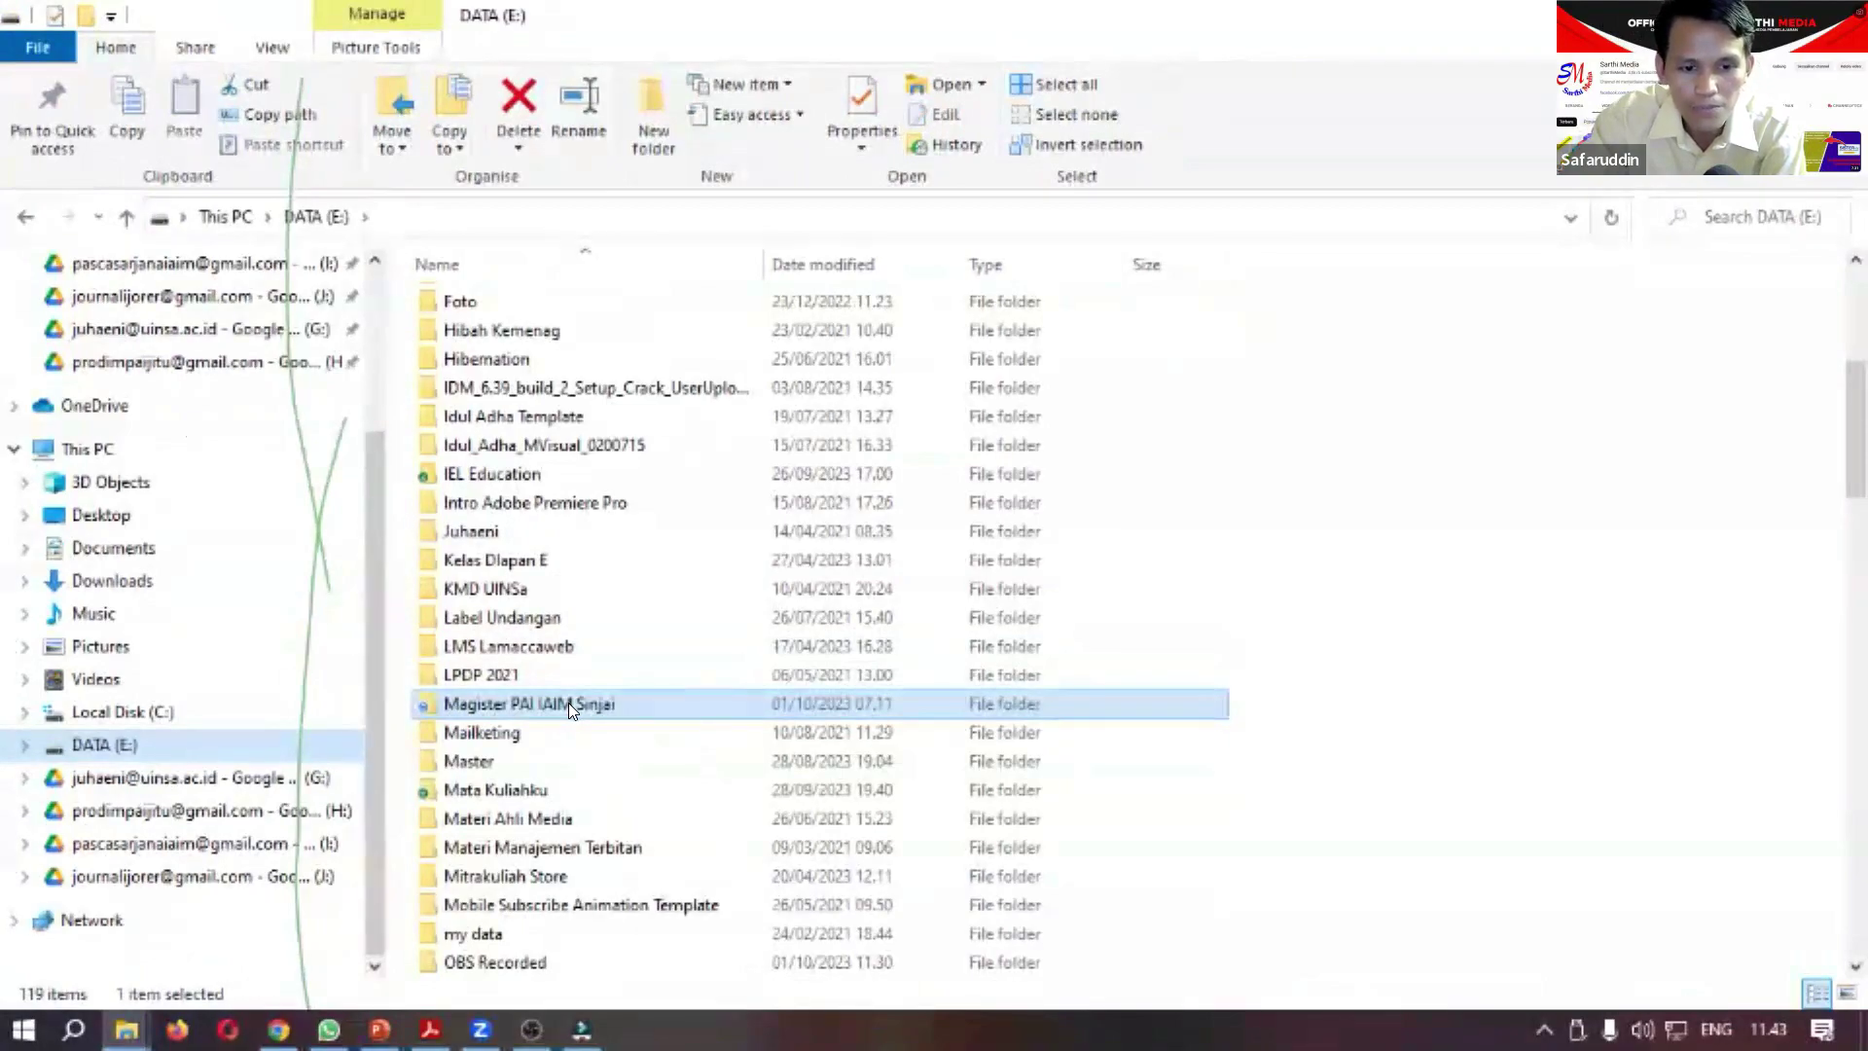
pyautogui.moveTo(568, 702)
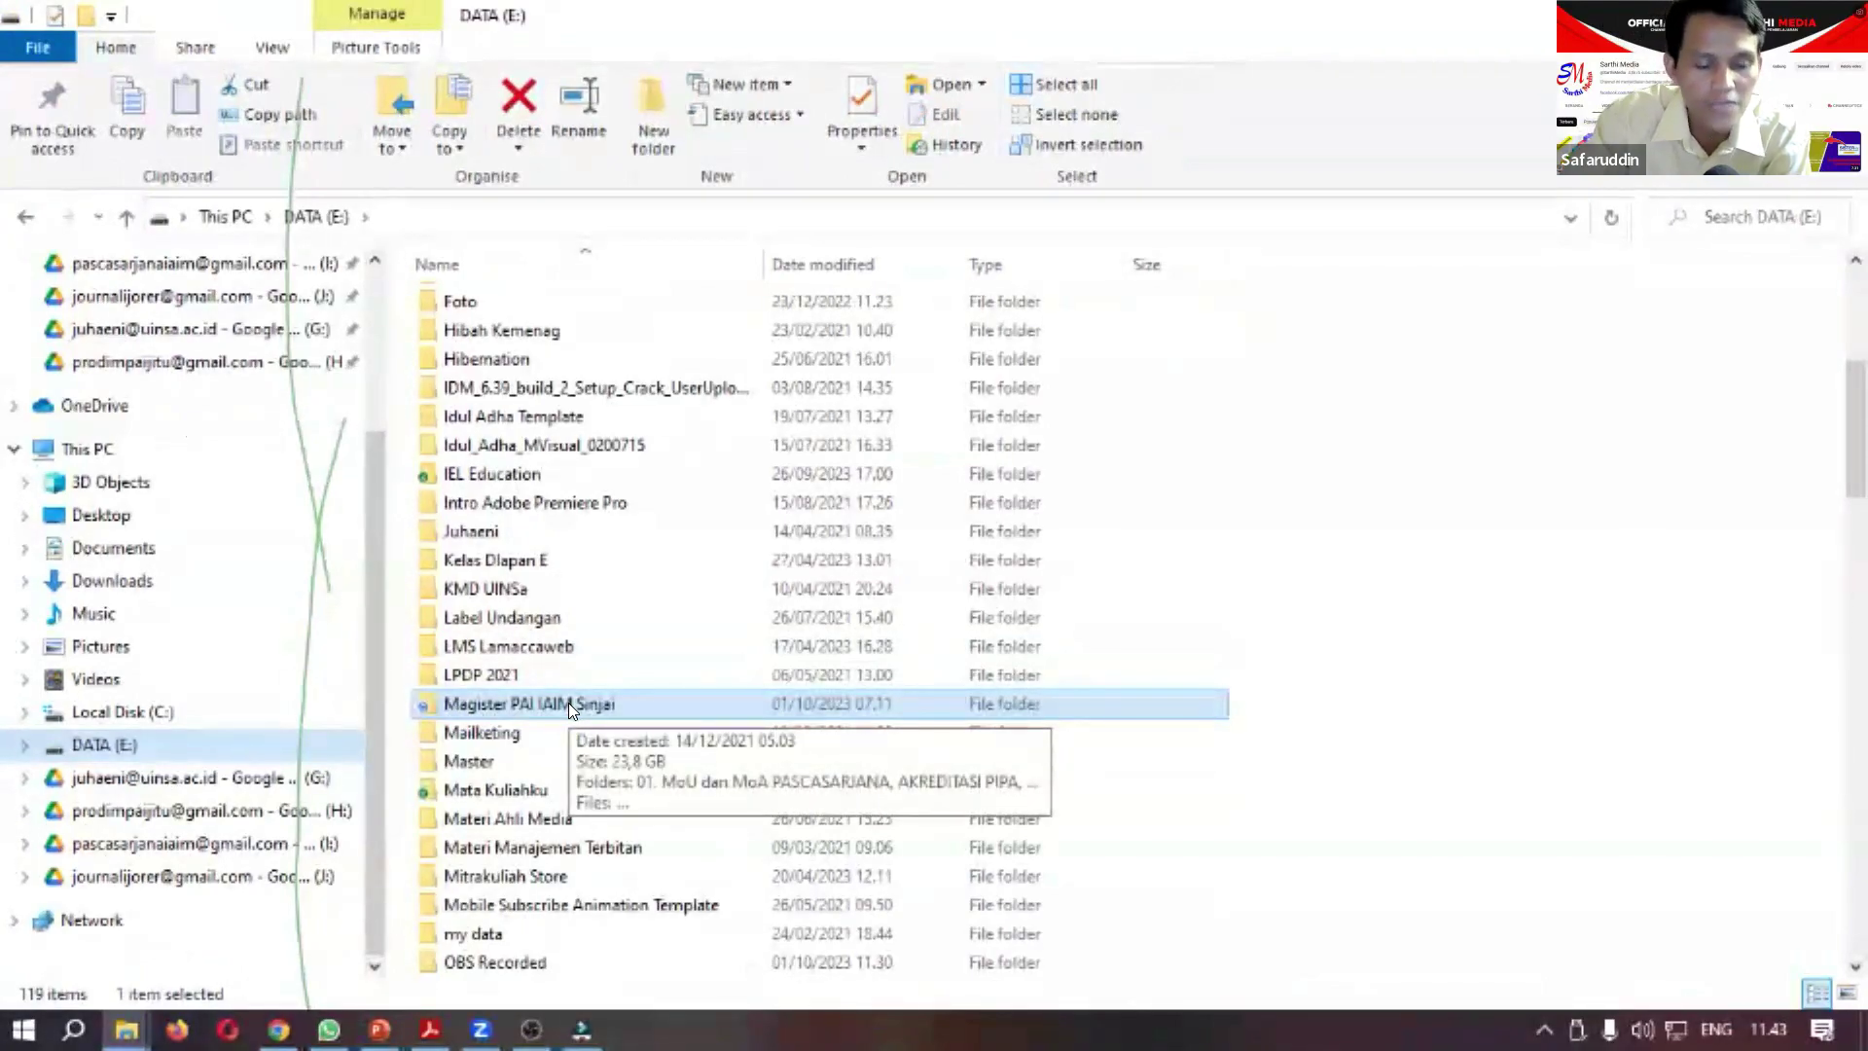
pyautogui.scroll(-10, 568, 702)
pyautogui.scroll(-4, 568, 714)
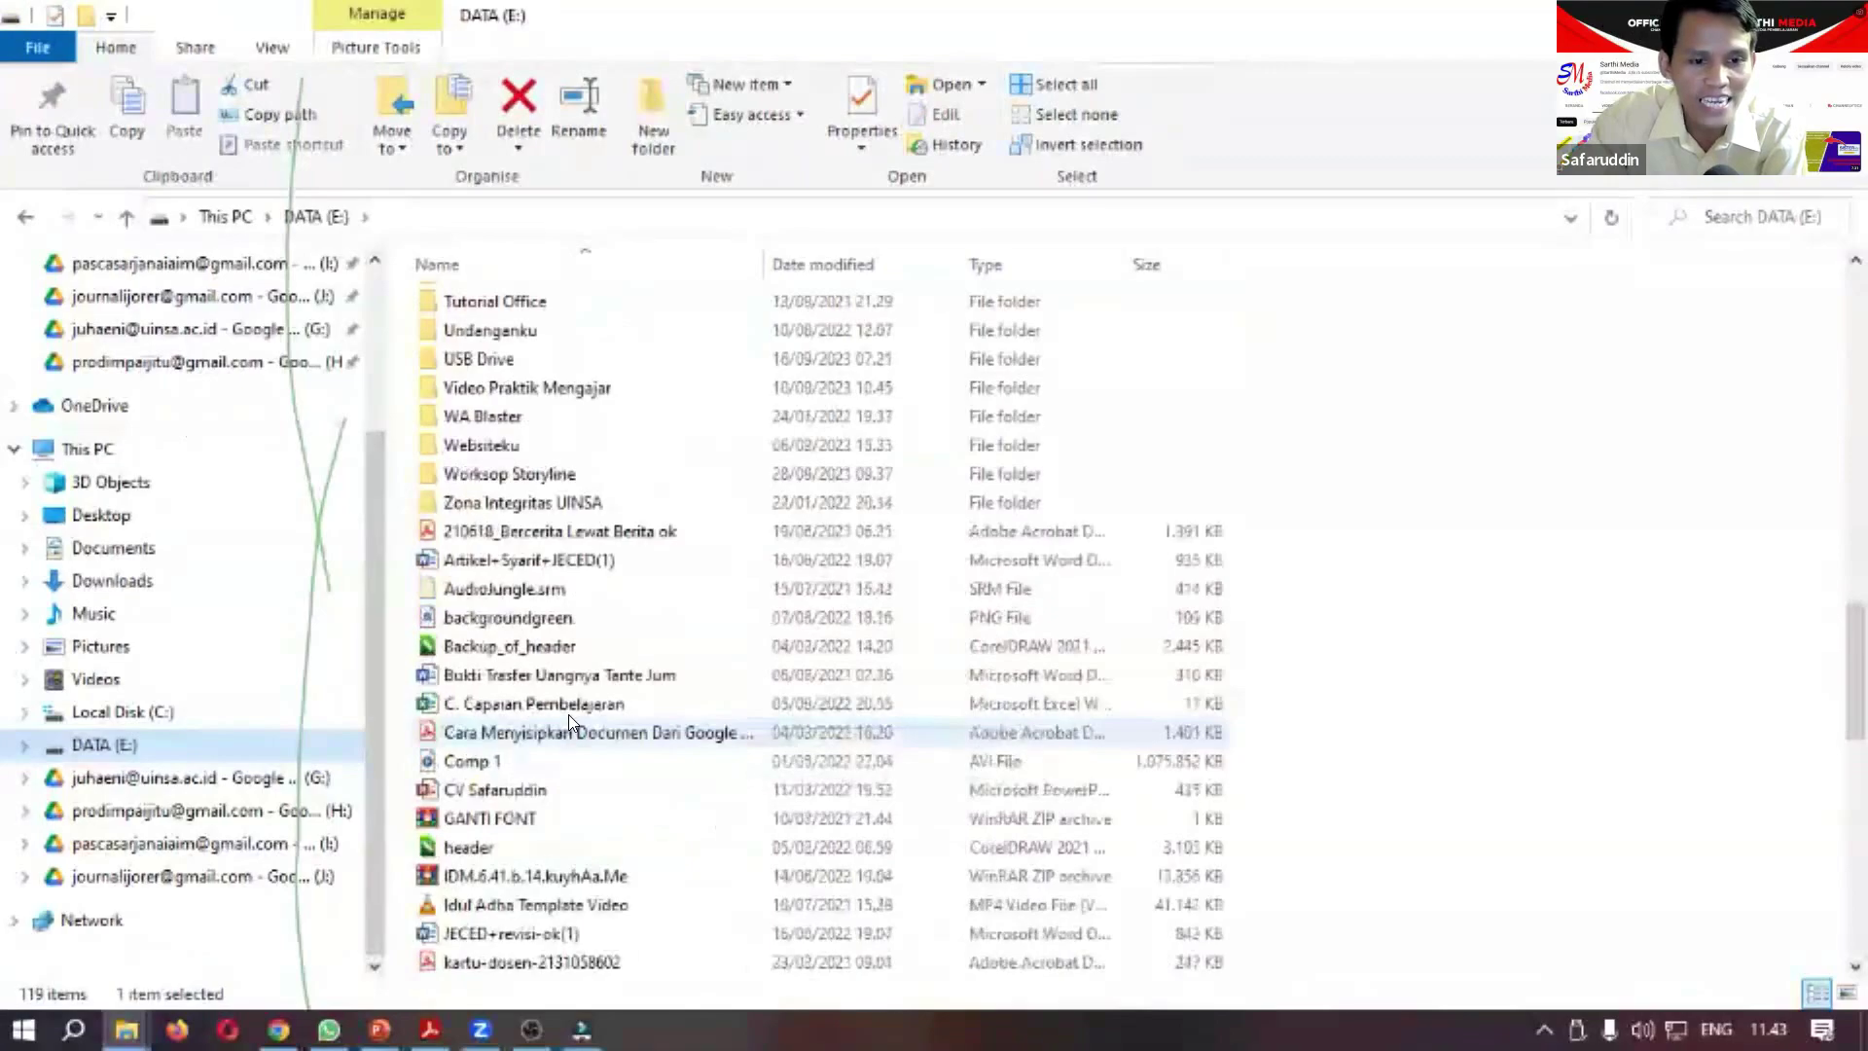
pyautogui.scroll(4, 567, 642)
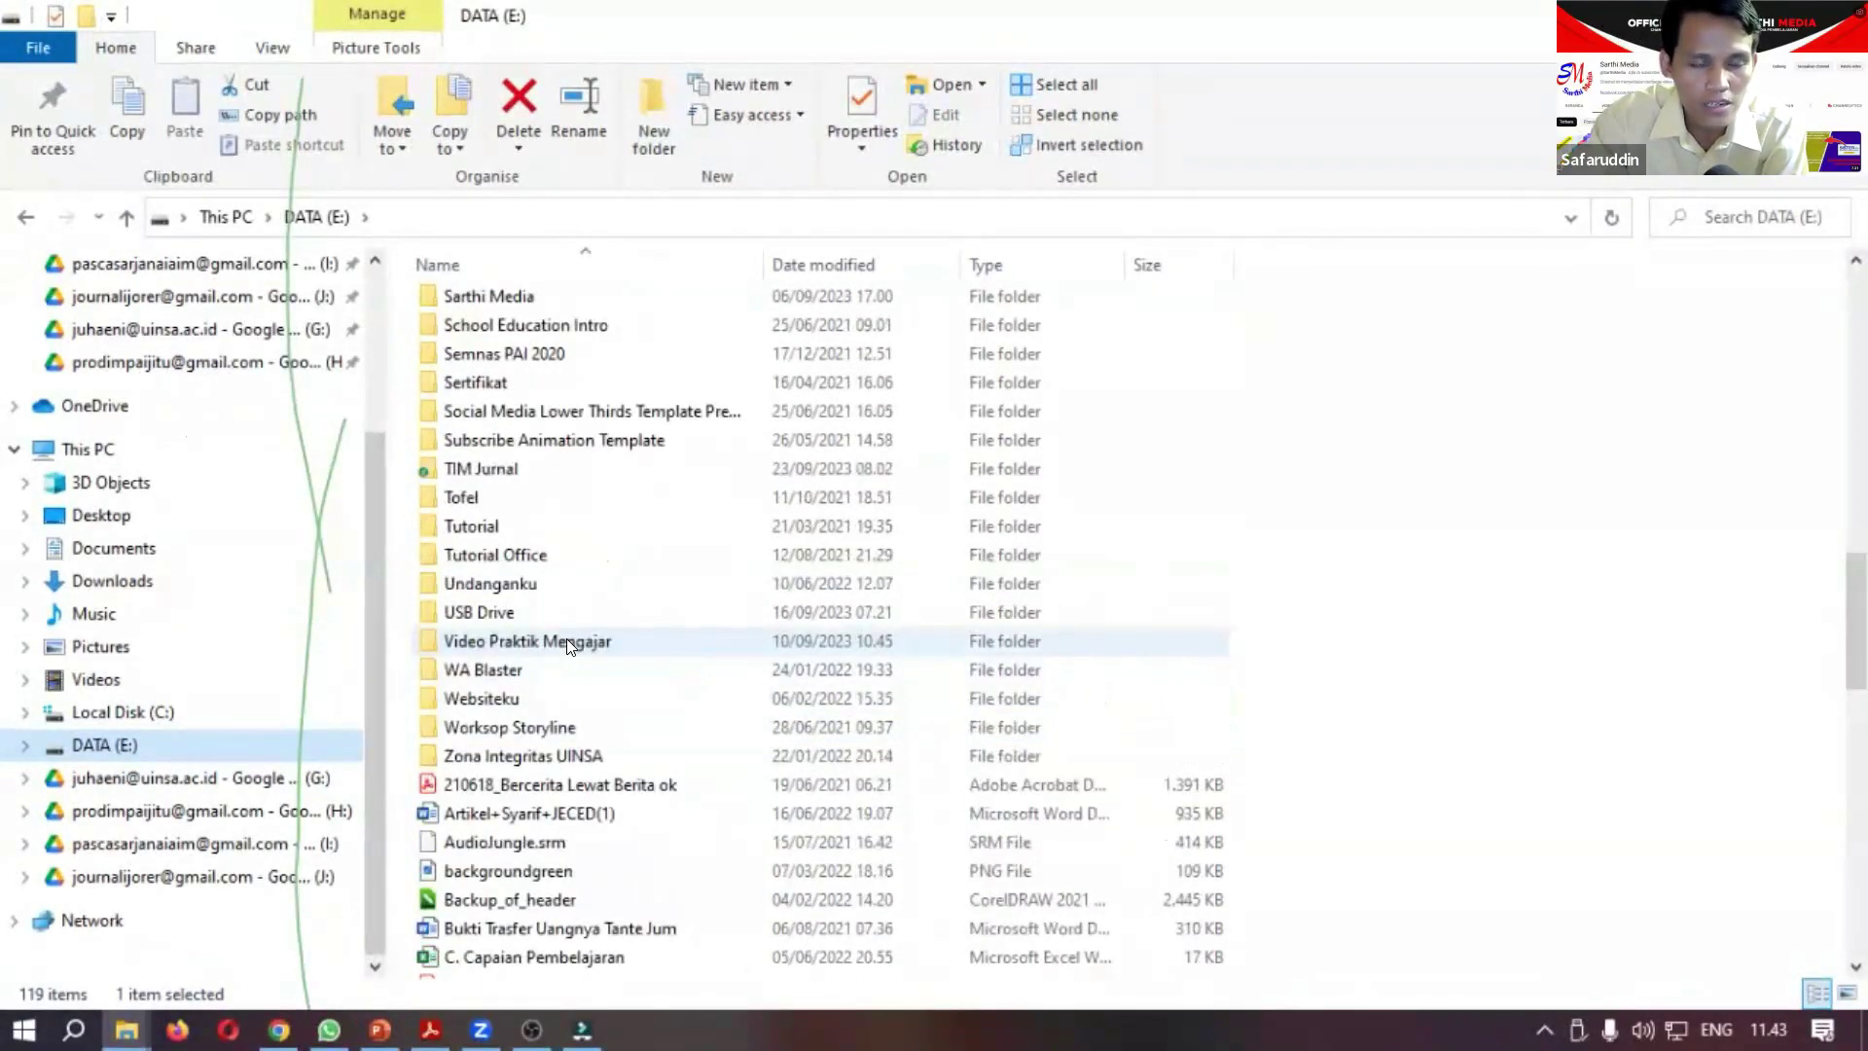
pyautogui.moveTo(599, 470)
pyautogui.click(599, 470)
pyautogui.scroll(2, 574, 608)
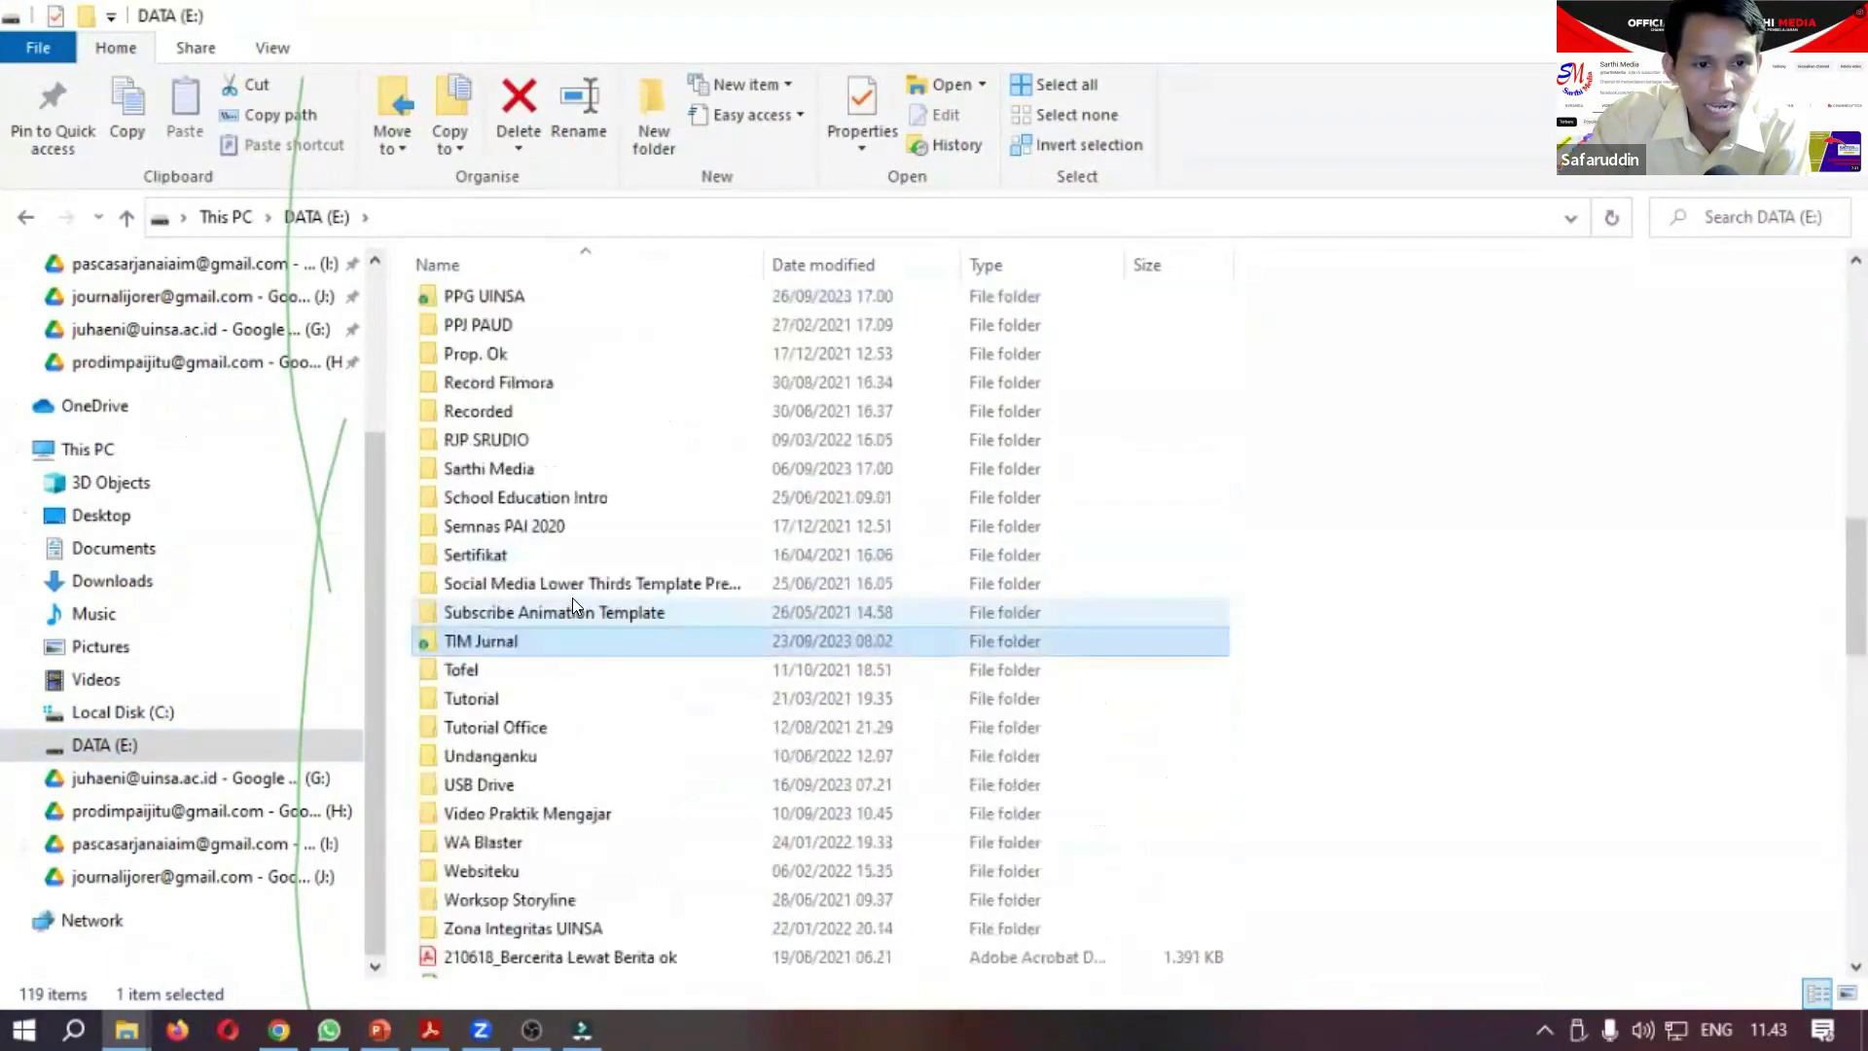
pyautogui.doubleClick(554, 465)
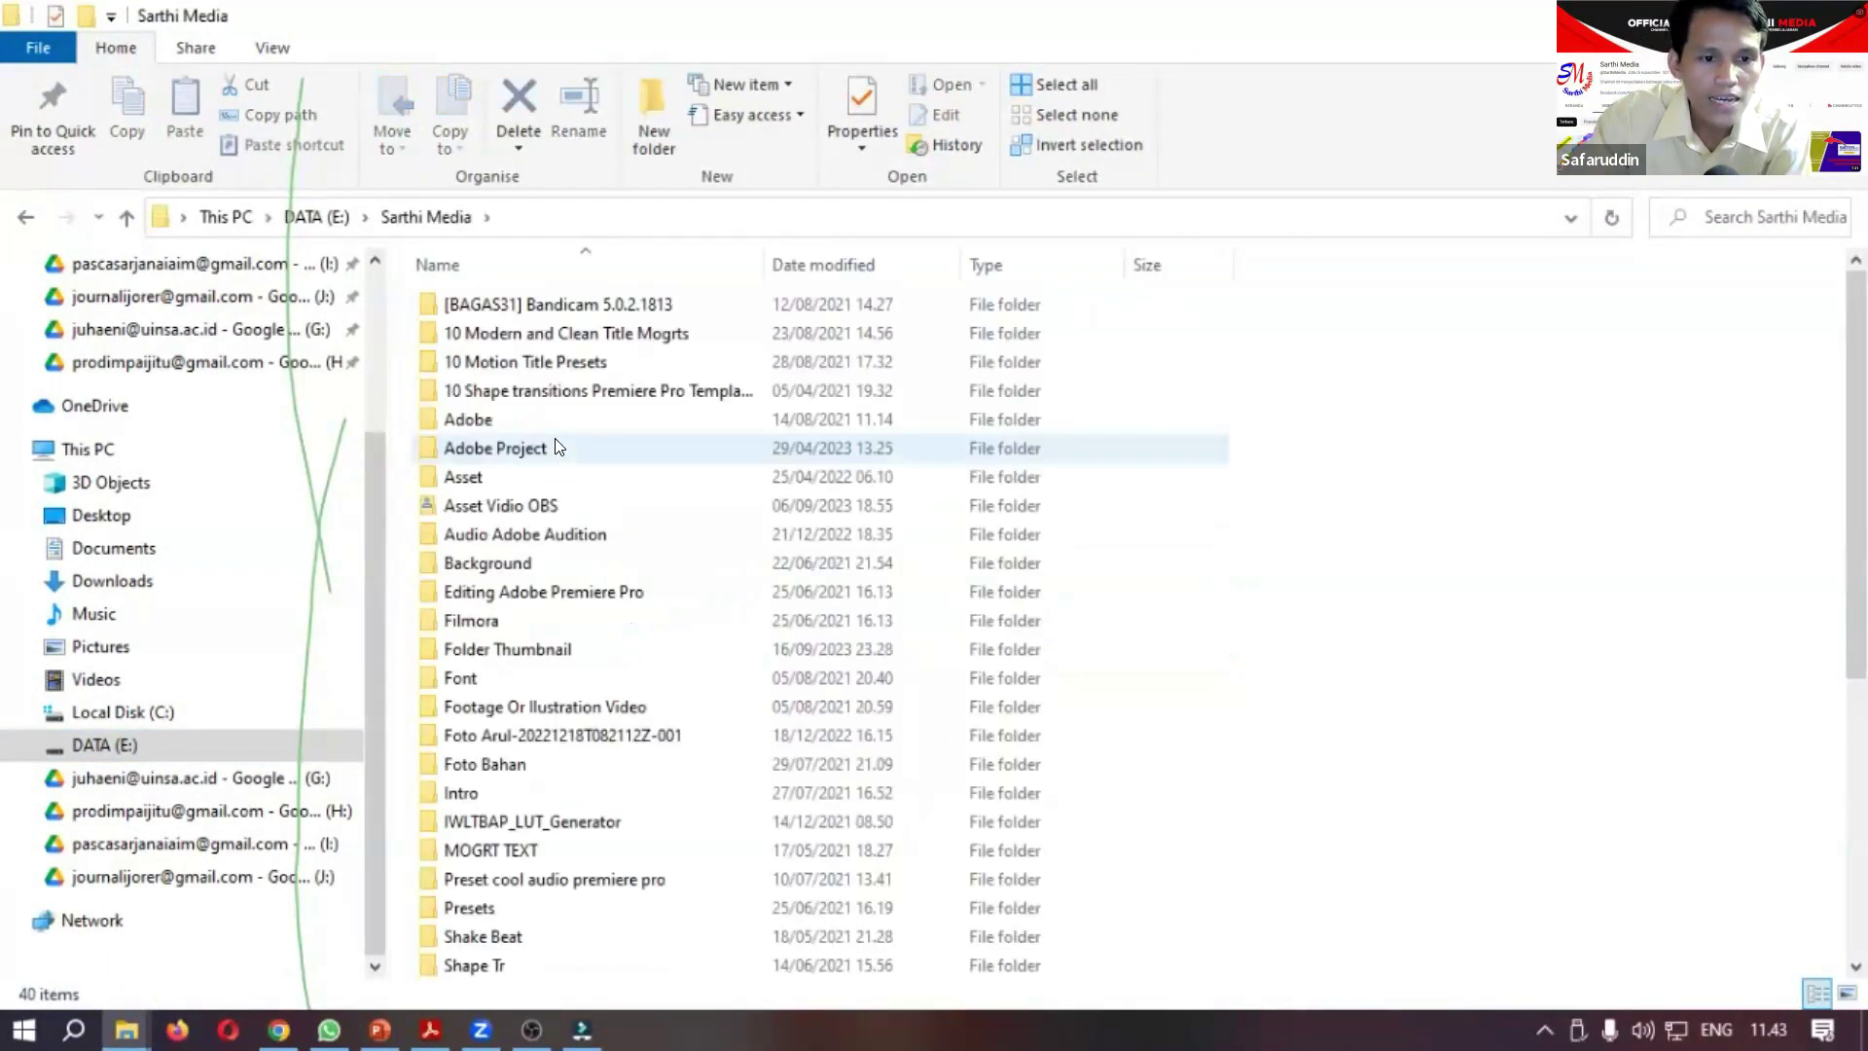
# Open the "Sound yang sering gua pakai" folder and look into its Sound Effect subfolder.
pyautogui.scroll(-3, 557, 448)
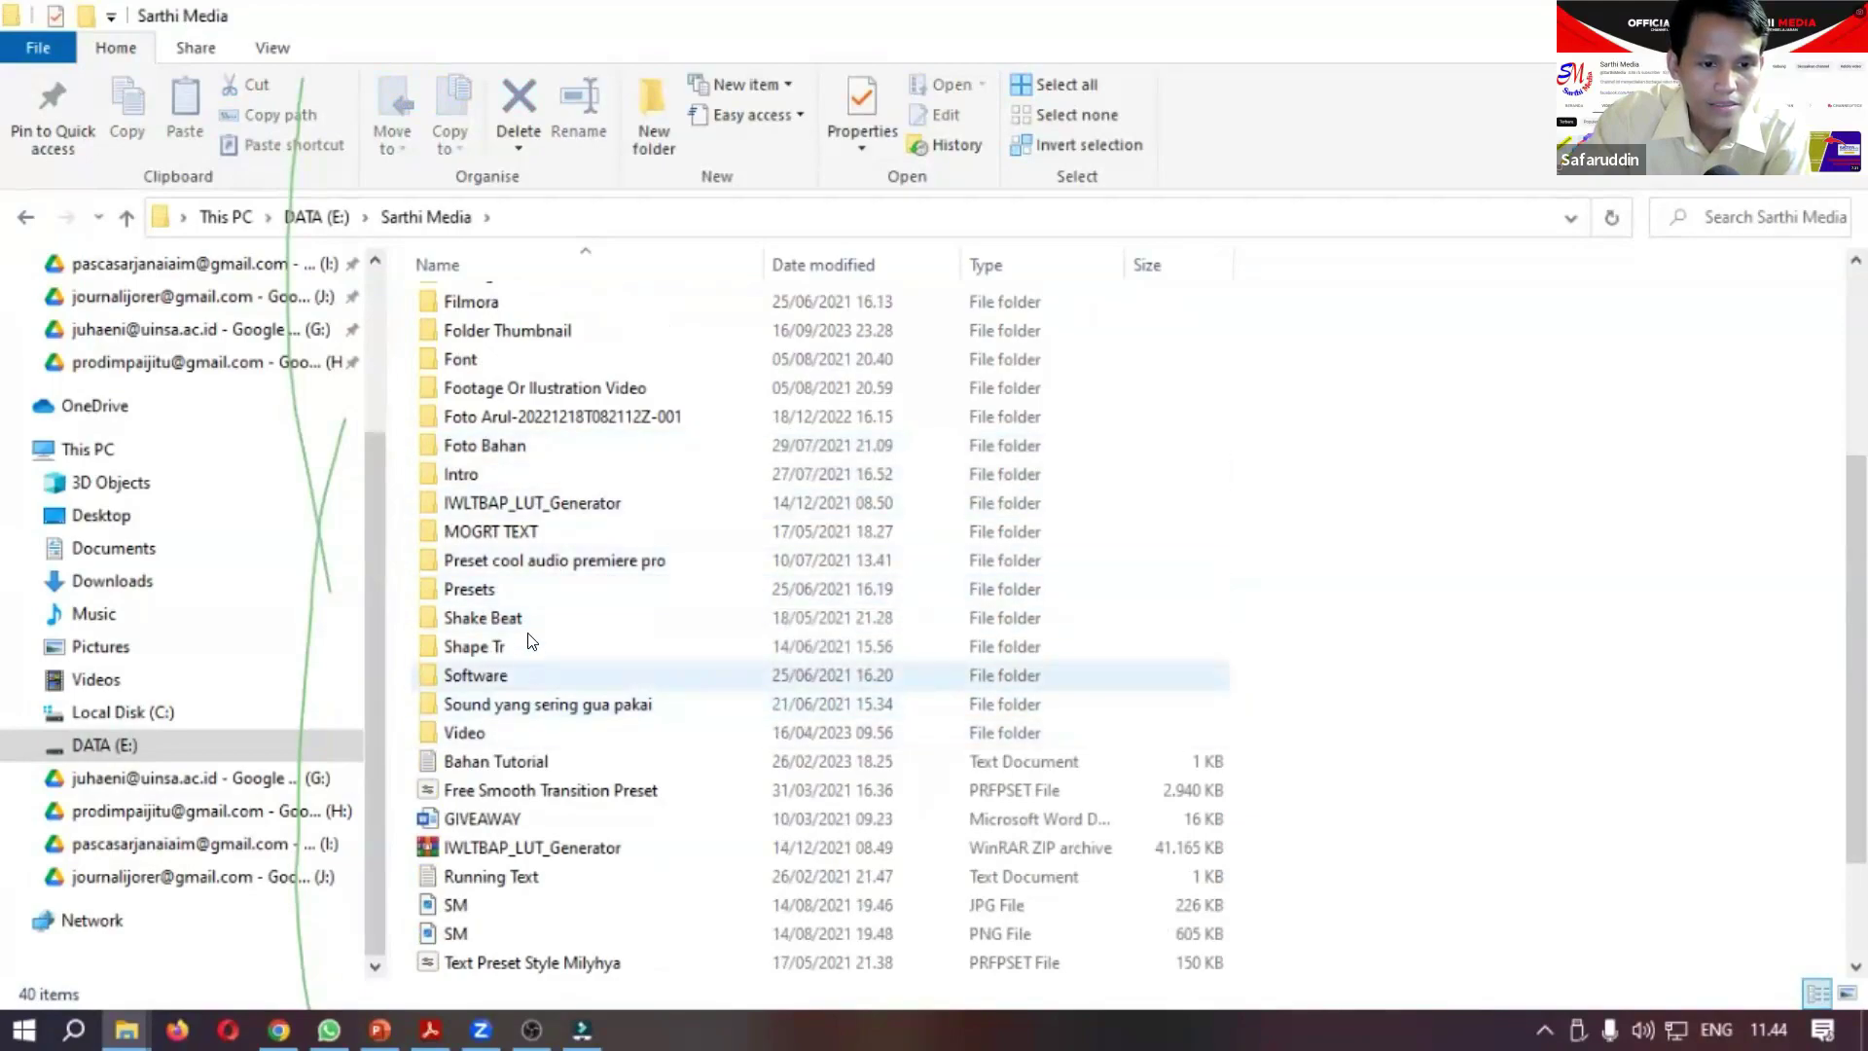
pyautogui.doubleClick(541, 703)
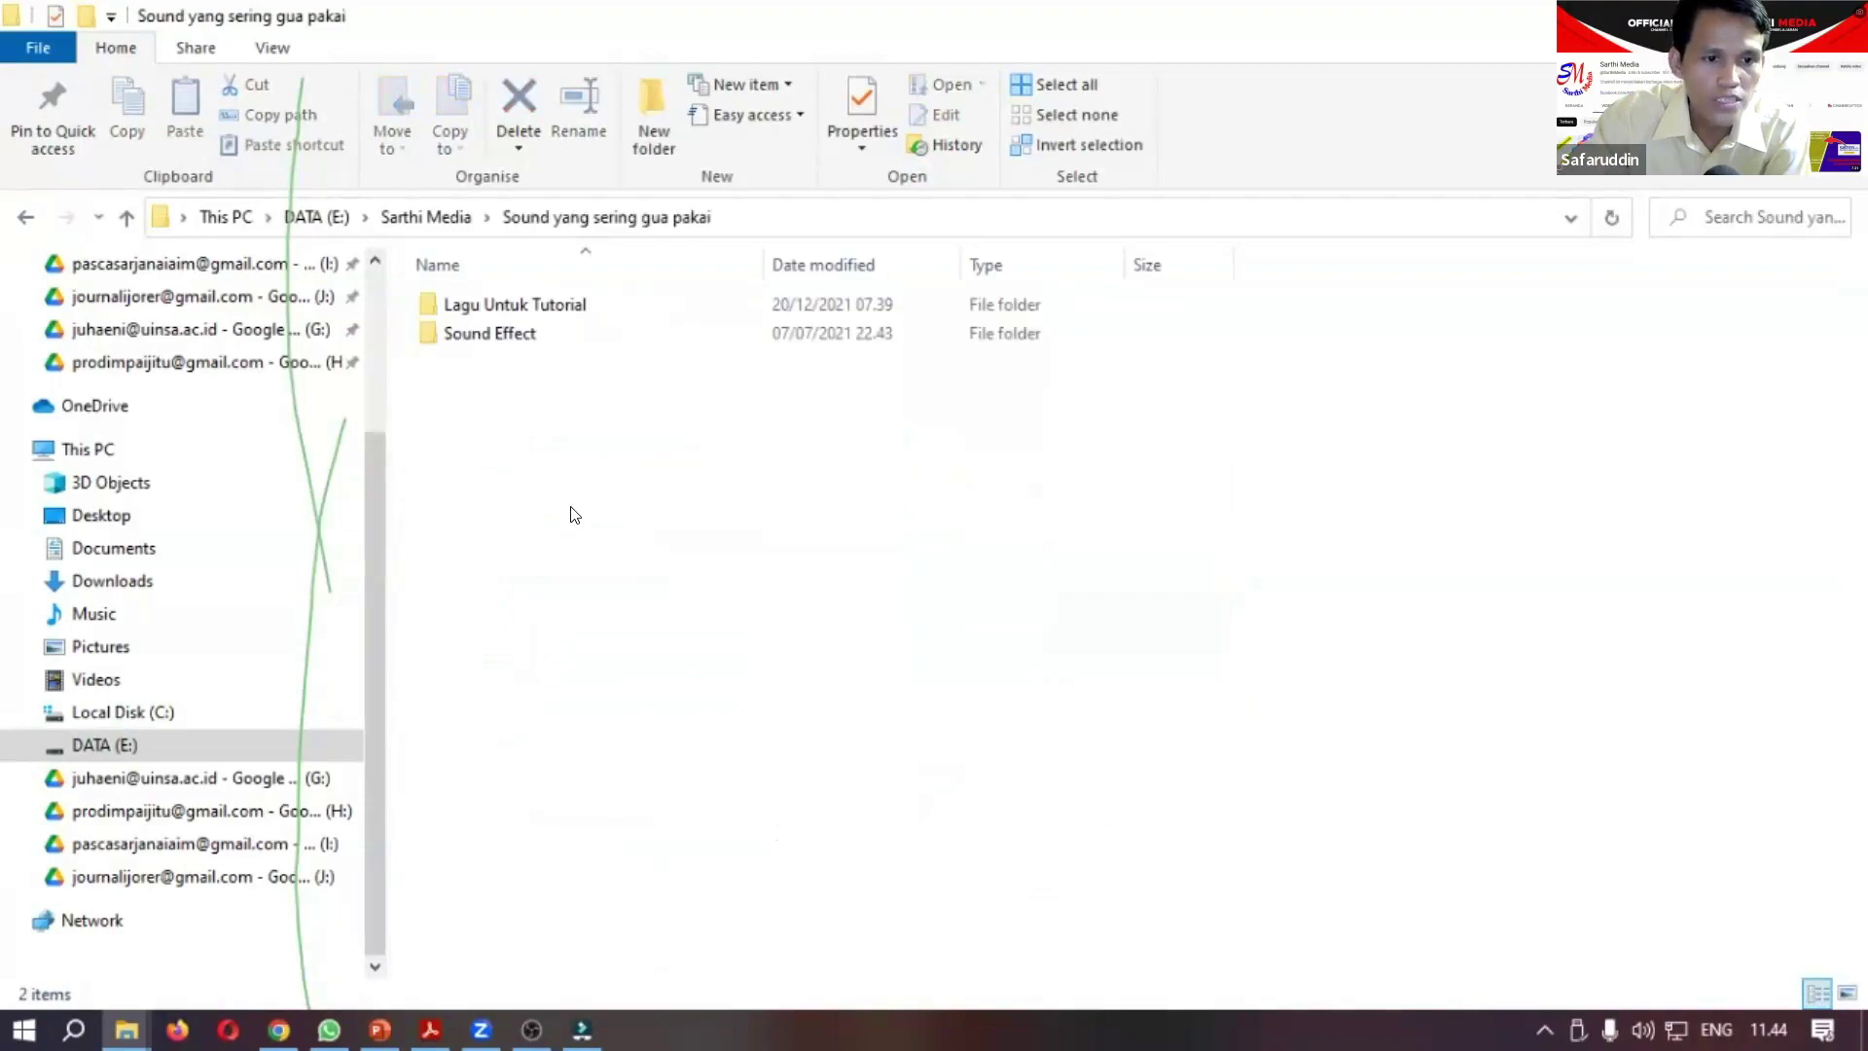
pyautogui.doubleClick(537, 326)
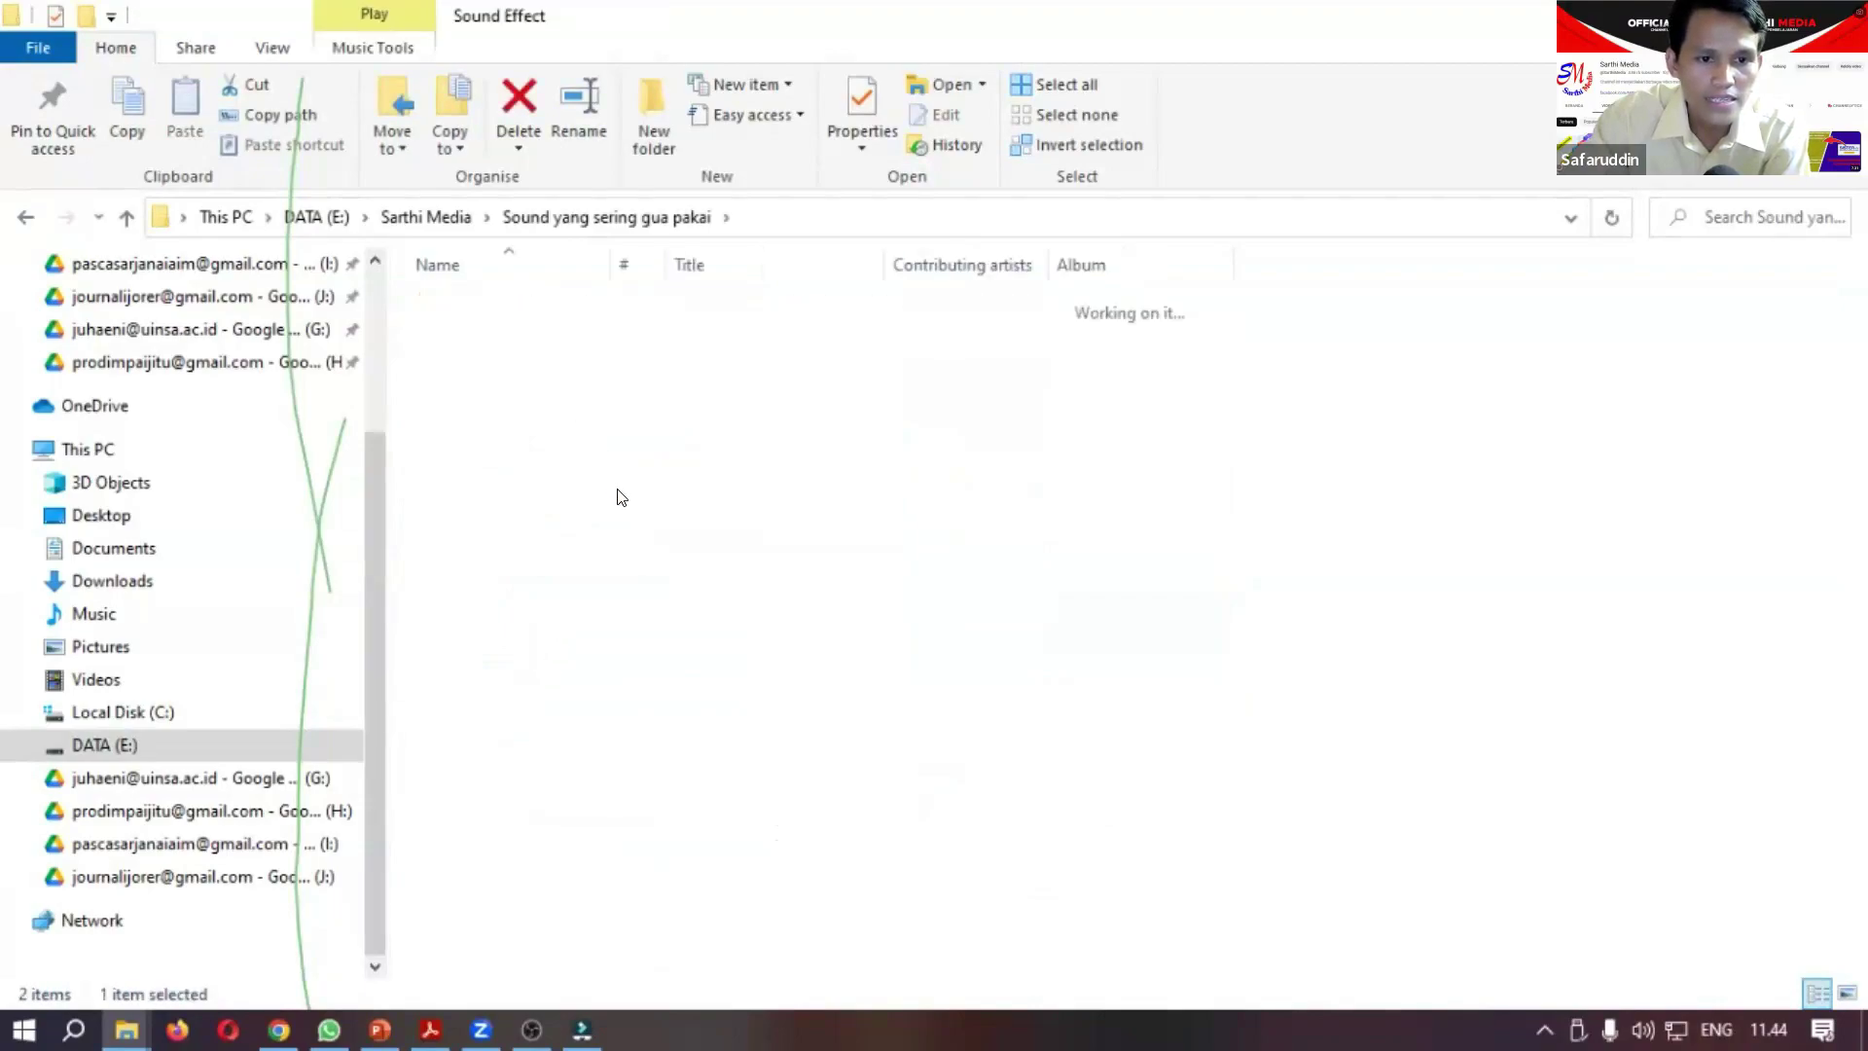
pyautogui.hotkey('alt', 'Left')
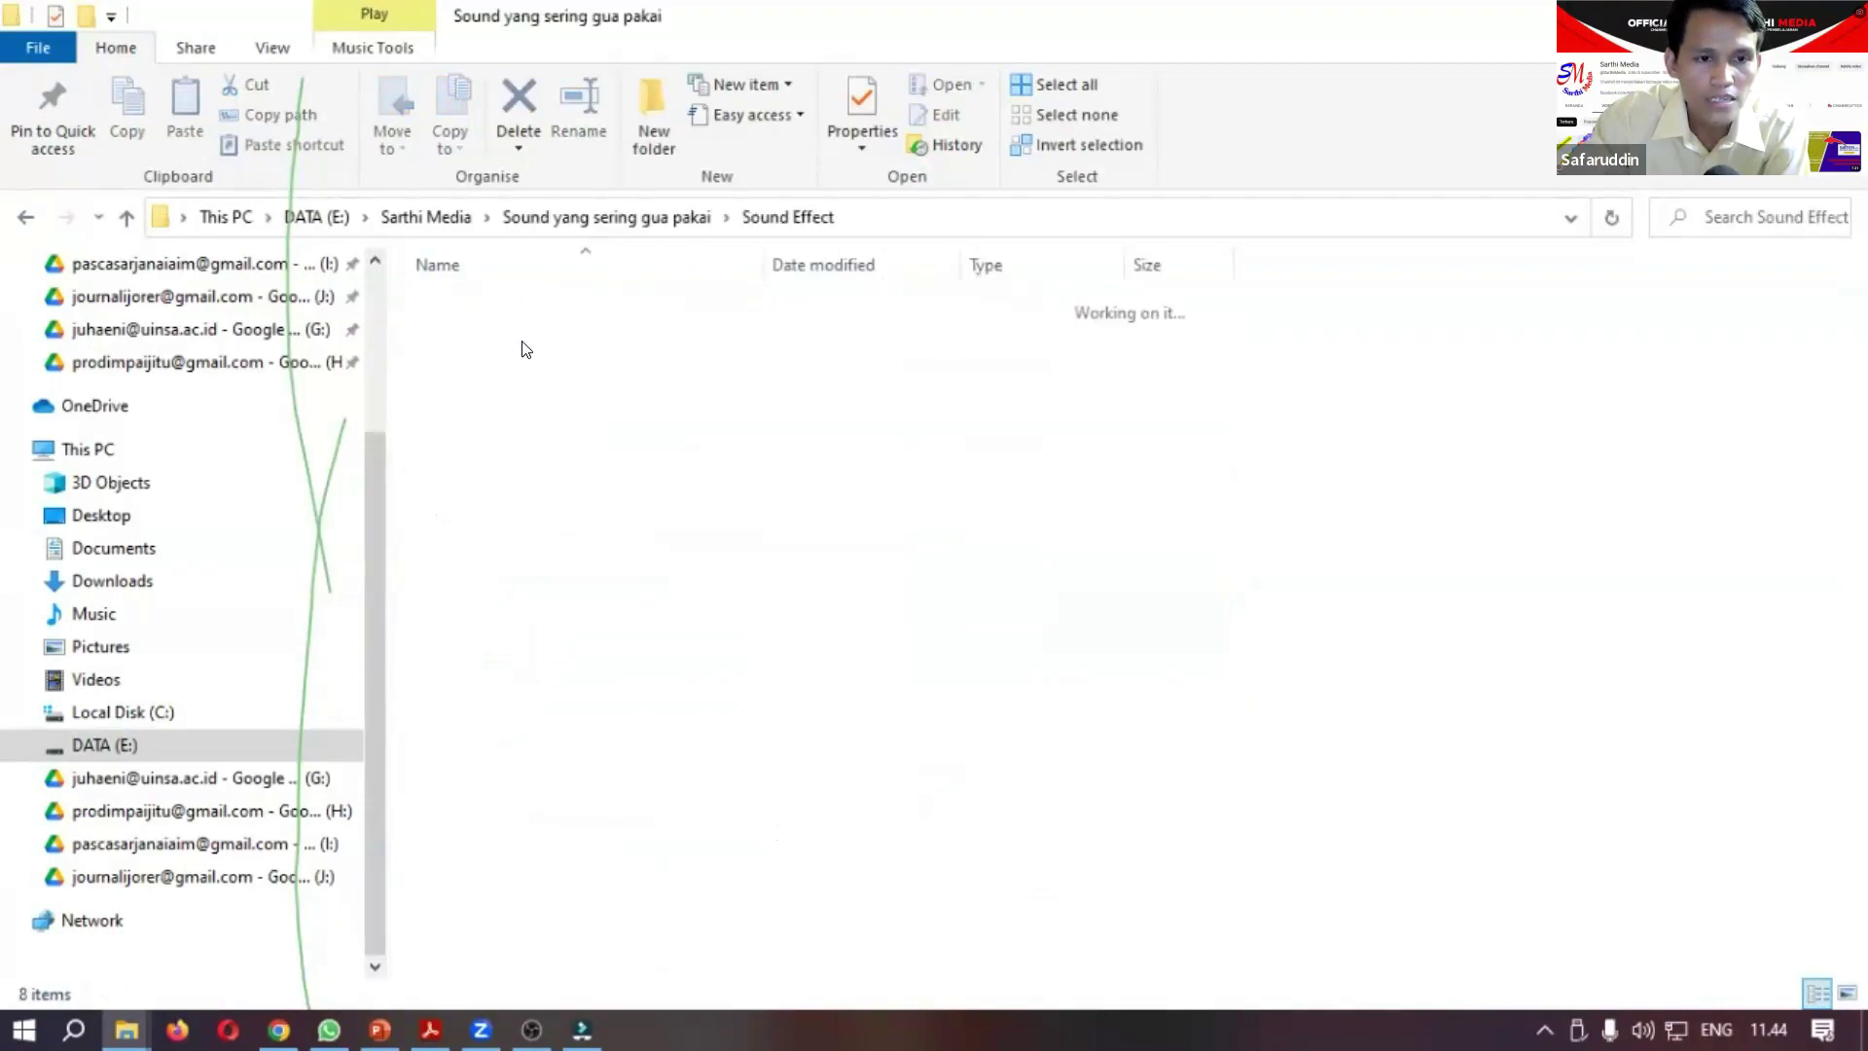
# Import the Backsound Happy no copyright track from the Lagu Untuk Tutorial folder into the Filmora project media.
pyautogui.doubleClick(514, 308)
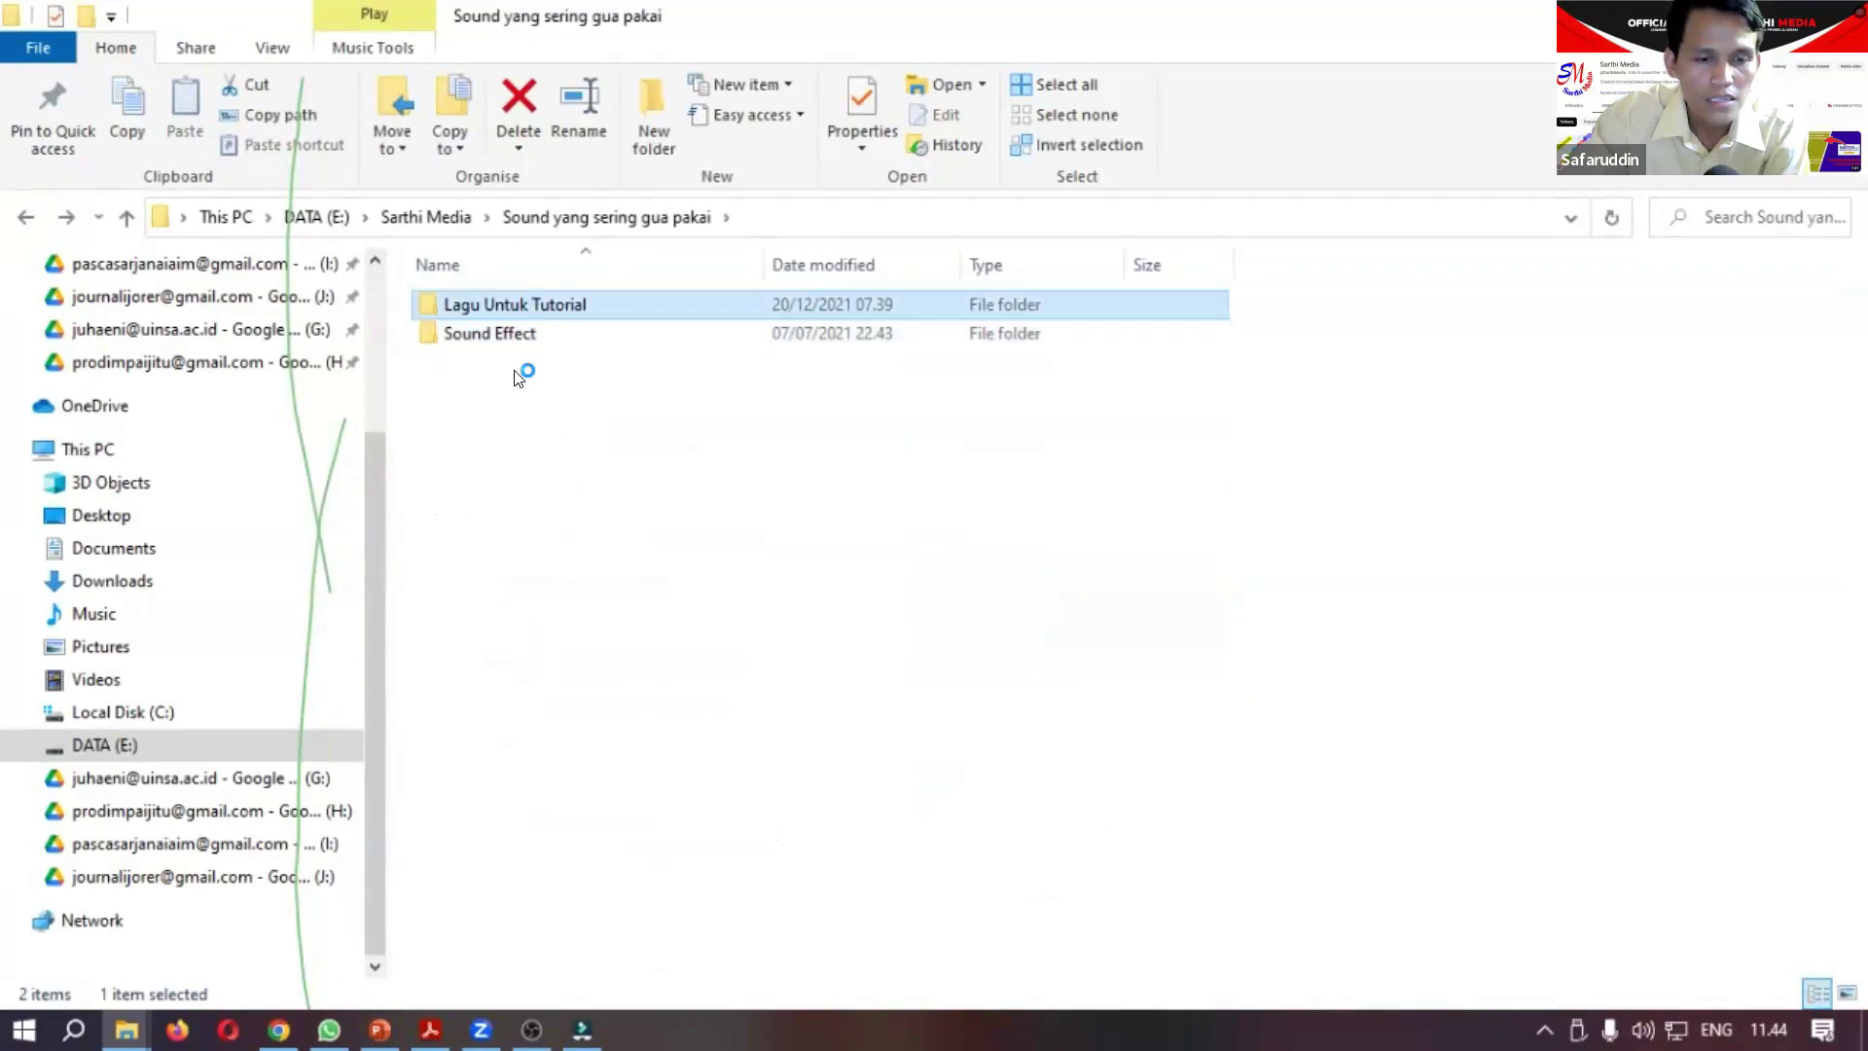
pyautogui.click(515, 447)
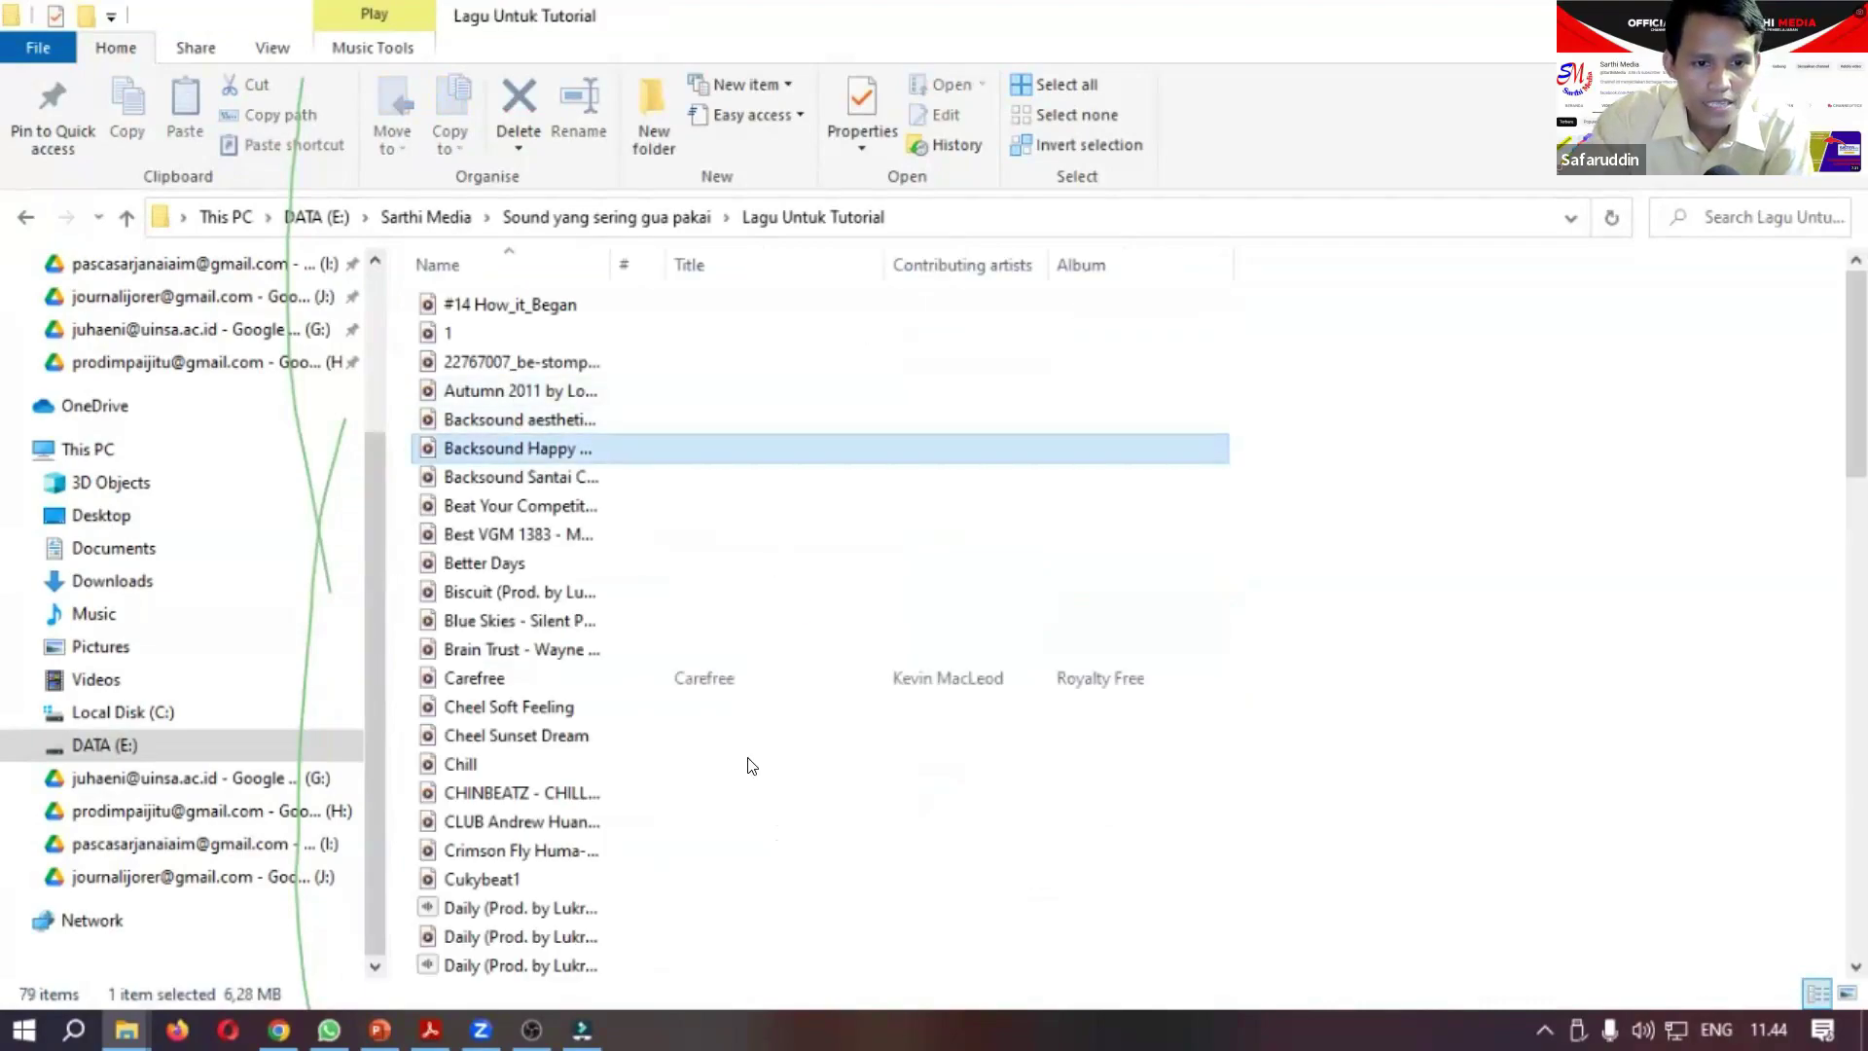
pyautogui.moveTo(627, 849); pyautogui.dragTo(662, 463)
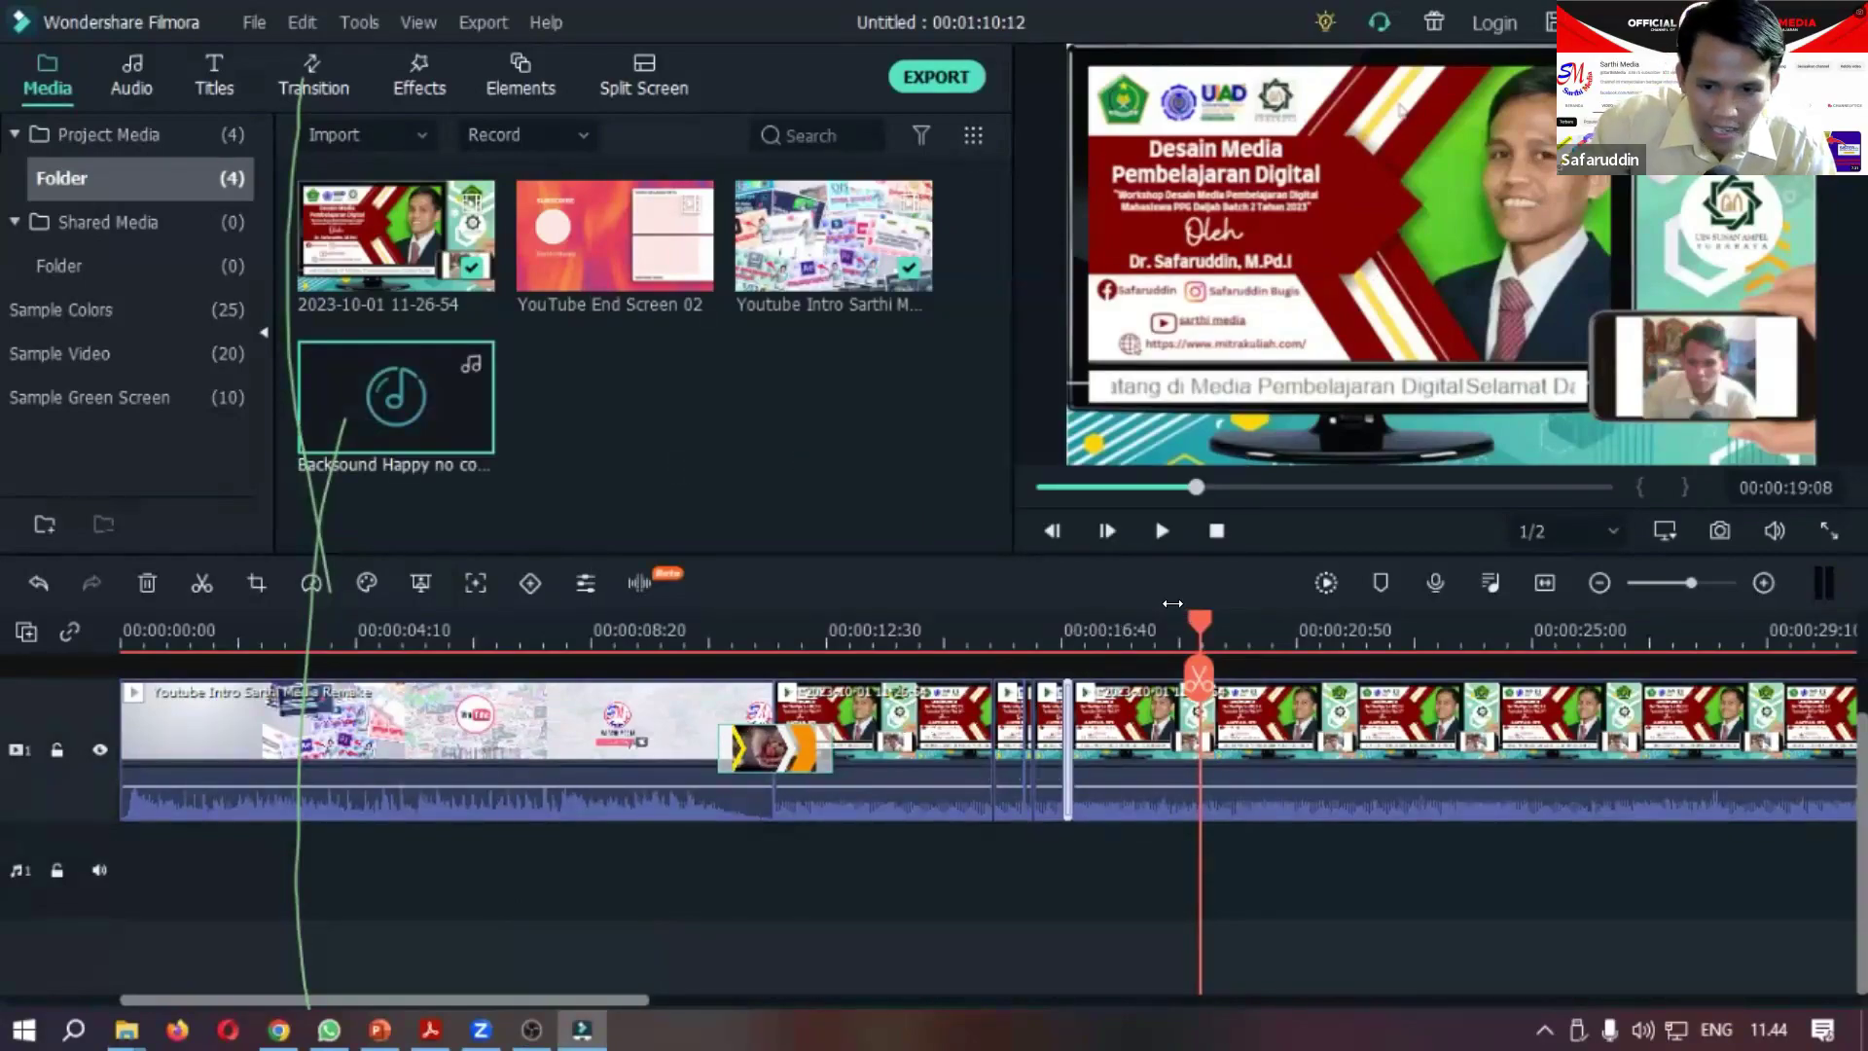
# Place the Backsound Happy track on audio track 1, starting at 00:00:11:36 where the recording follows the intro.
pyautogui.moveTo(1202, 621); pyautogui.dragTo(377, 628)
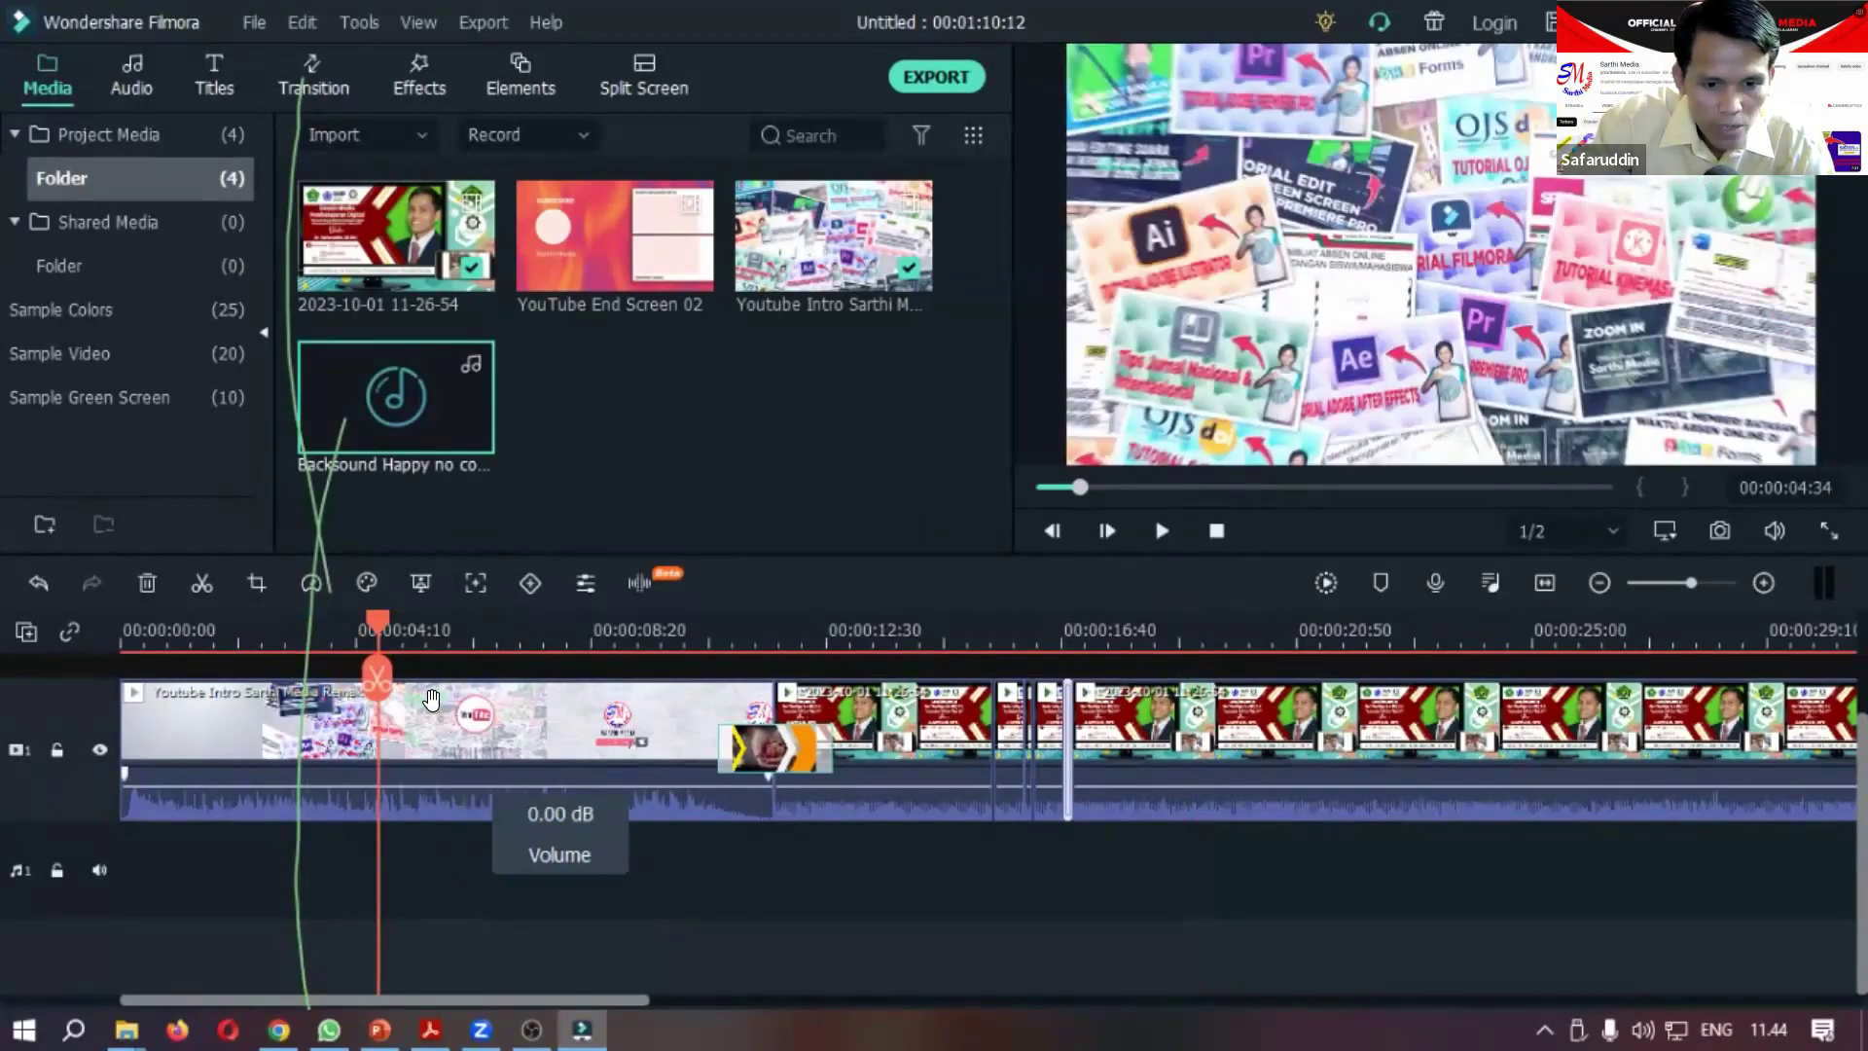
pyautogui.click(767, 671)
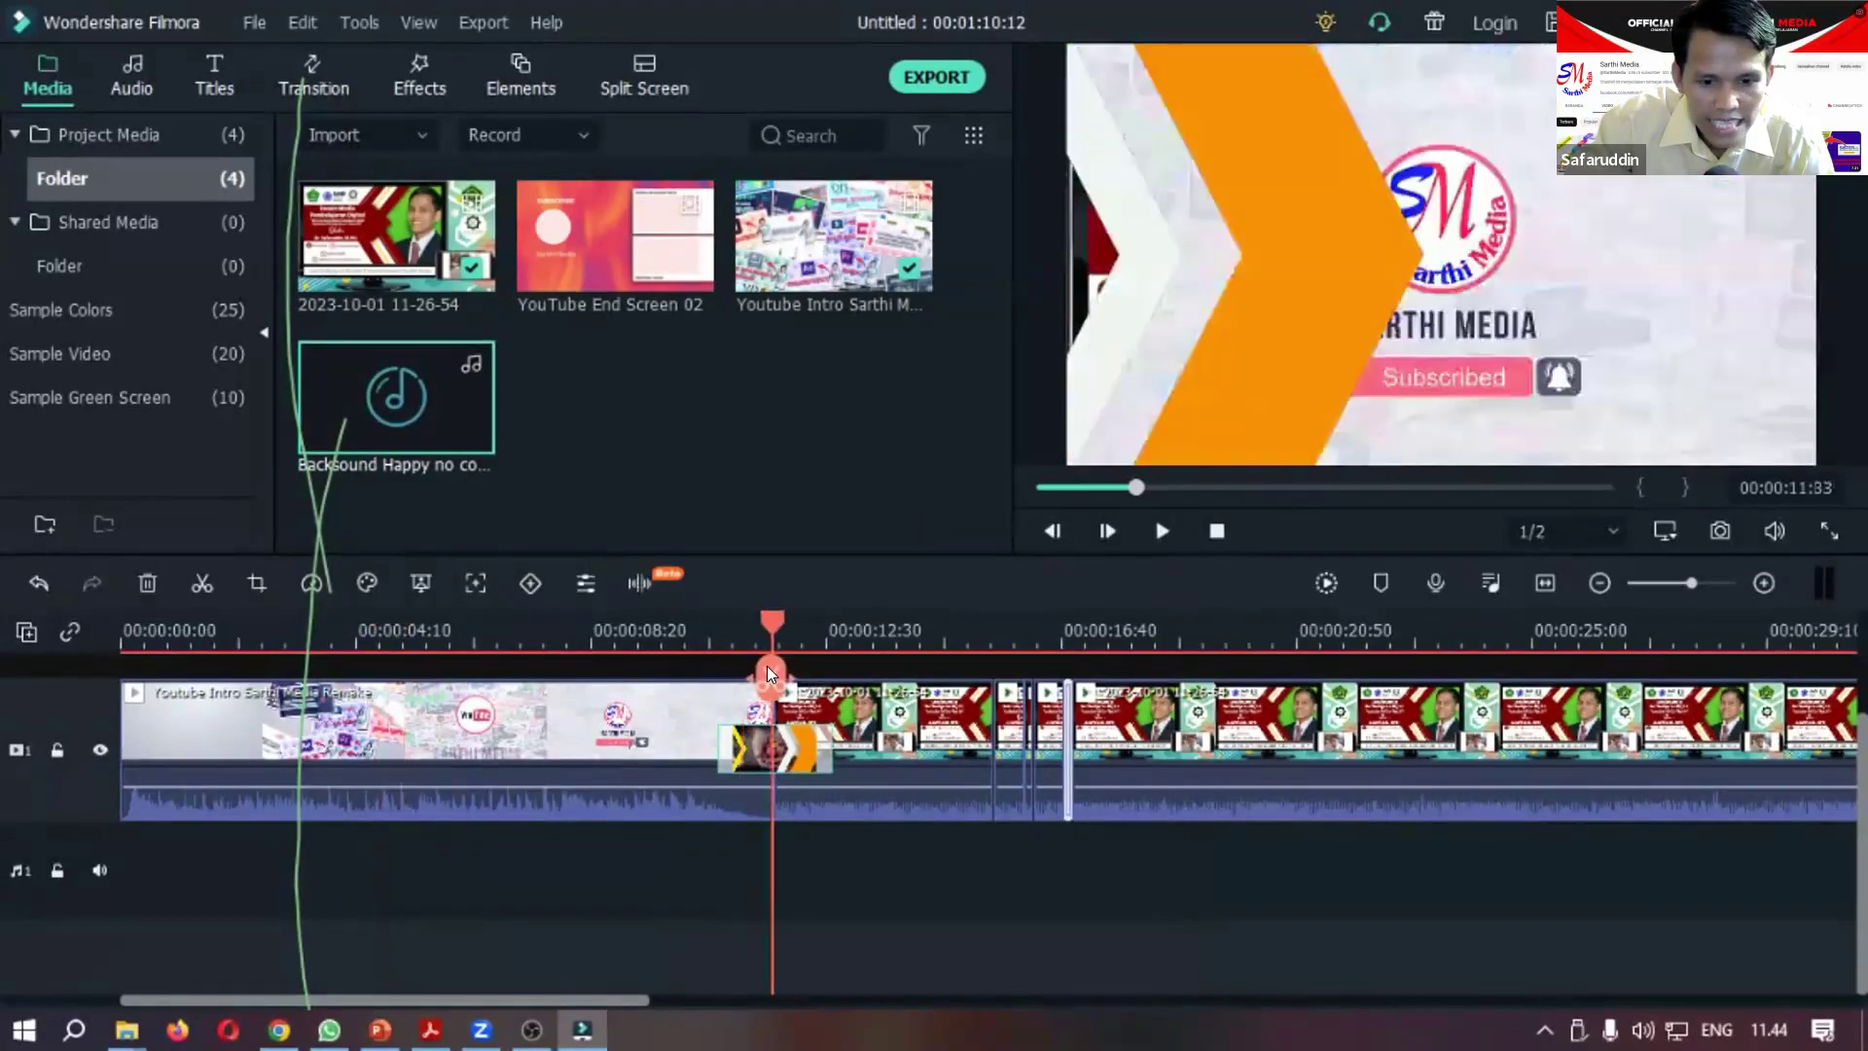
pyautogui.moveTo(767, 671); pyautogui.dragTo(769, 672)
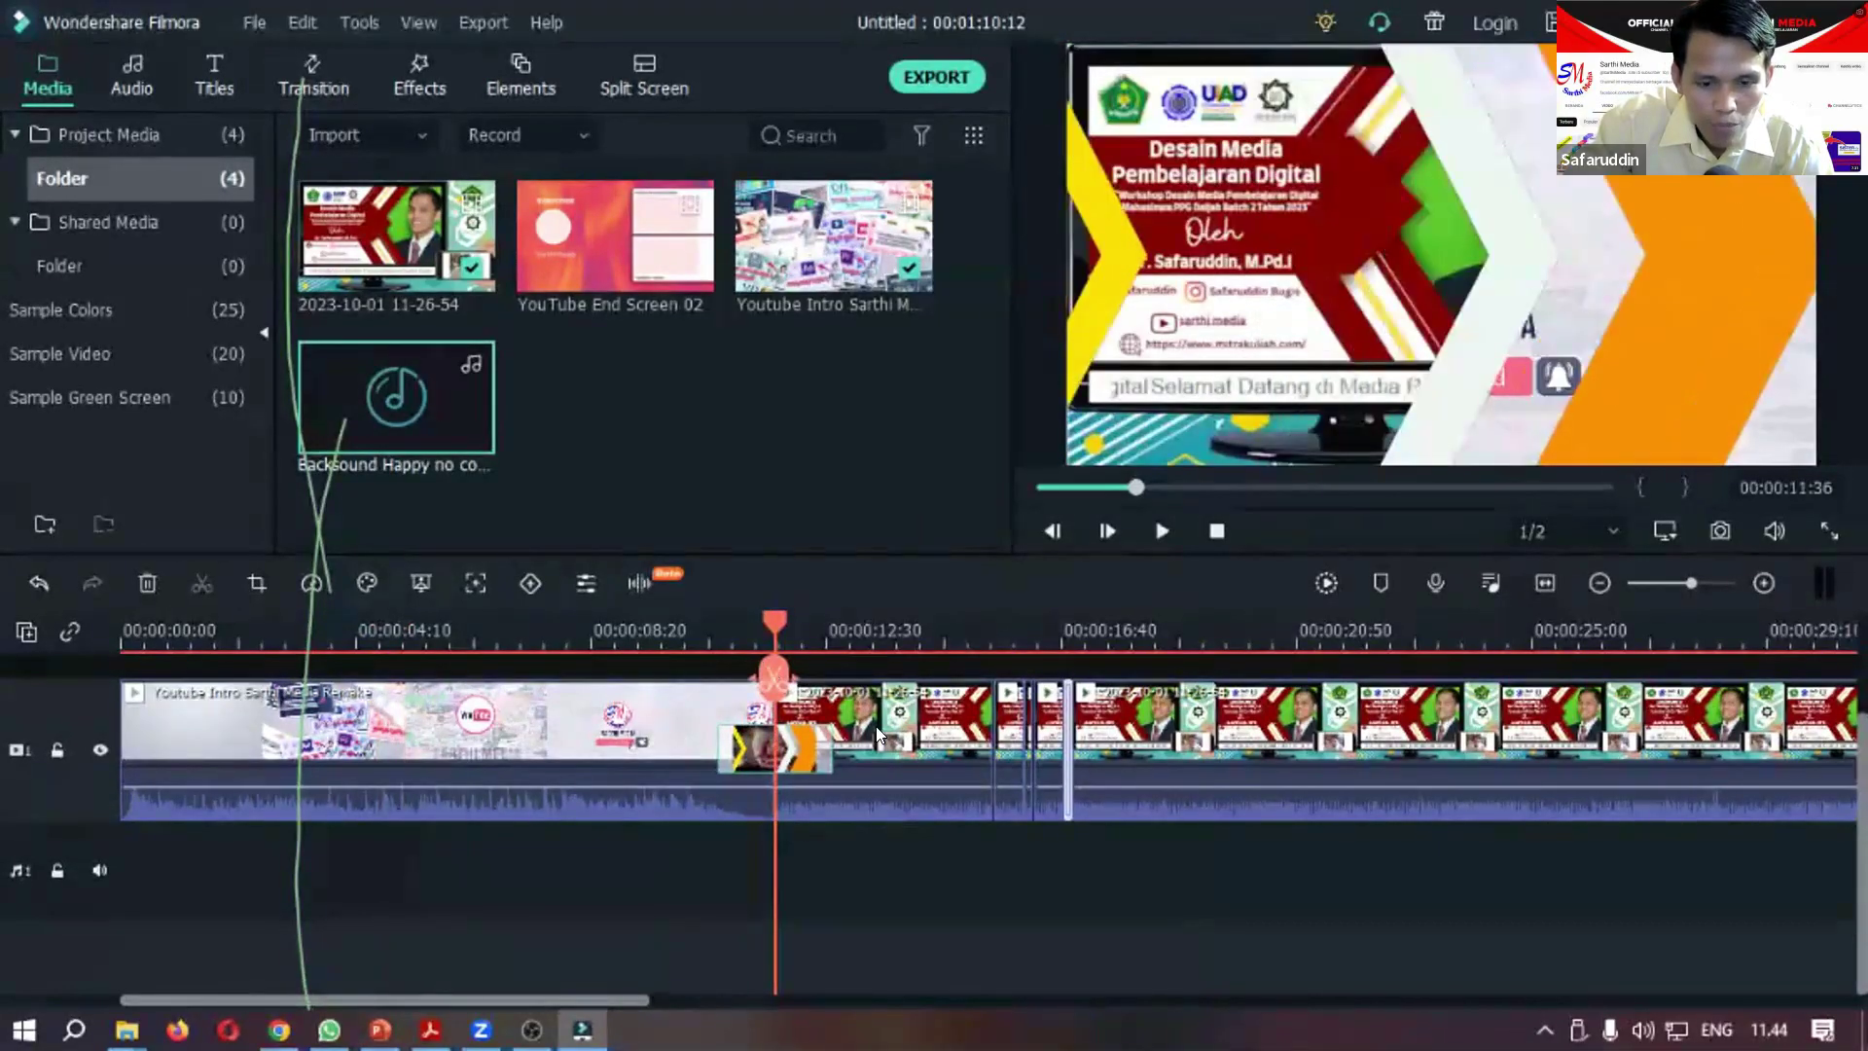
pyautogui.moveTo(386, 400)
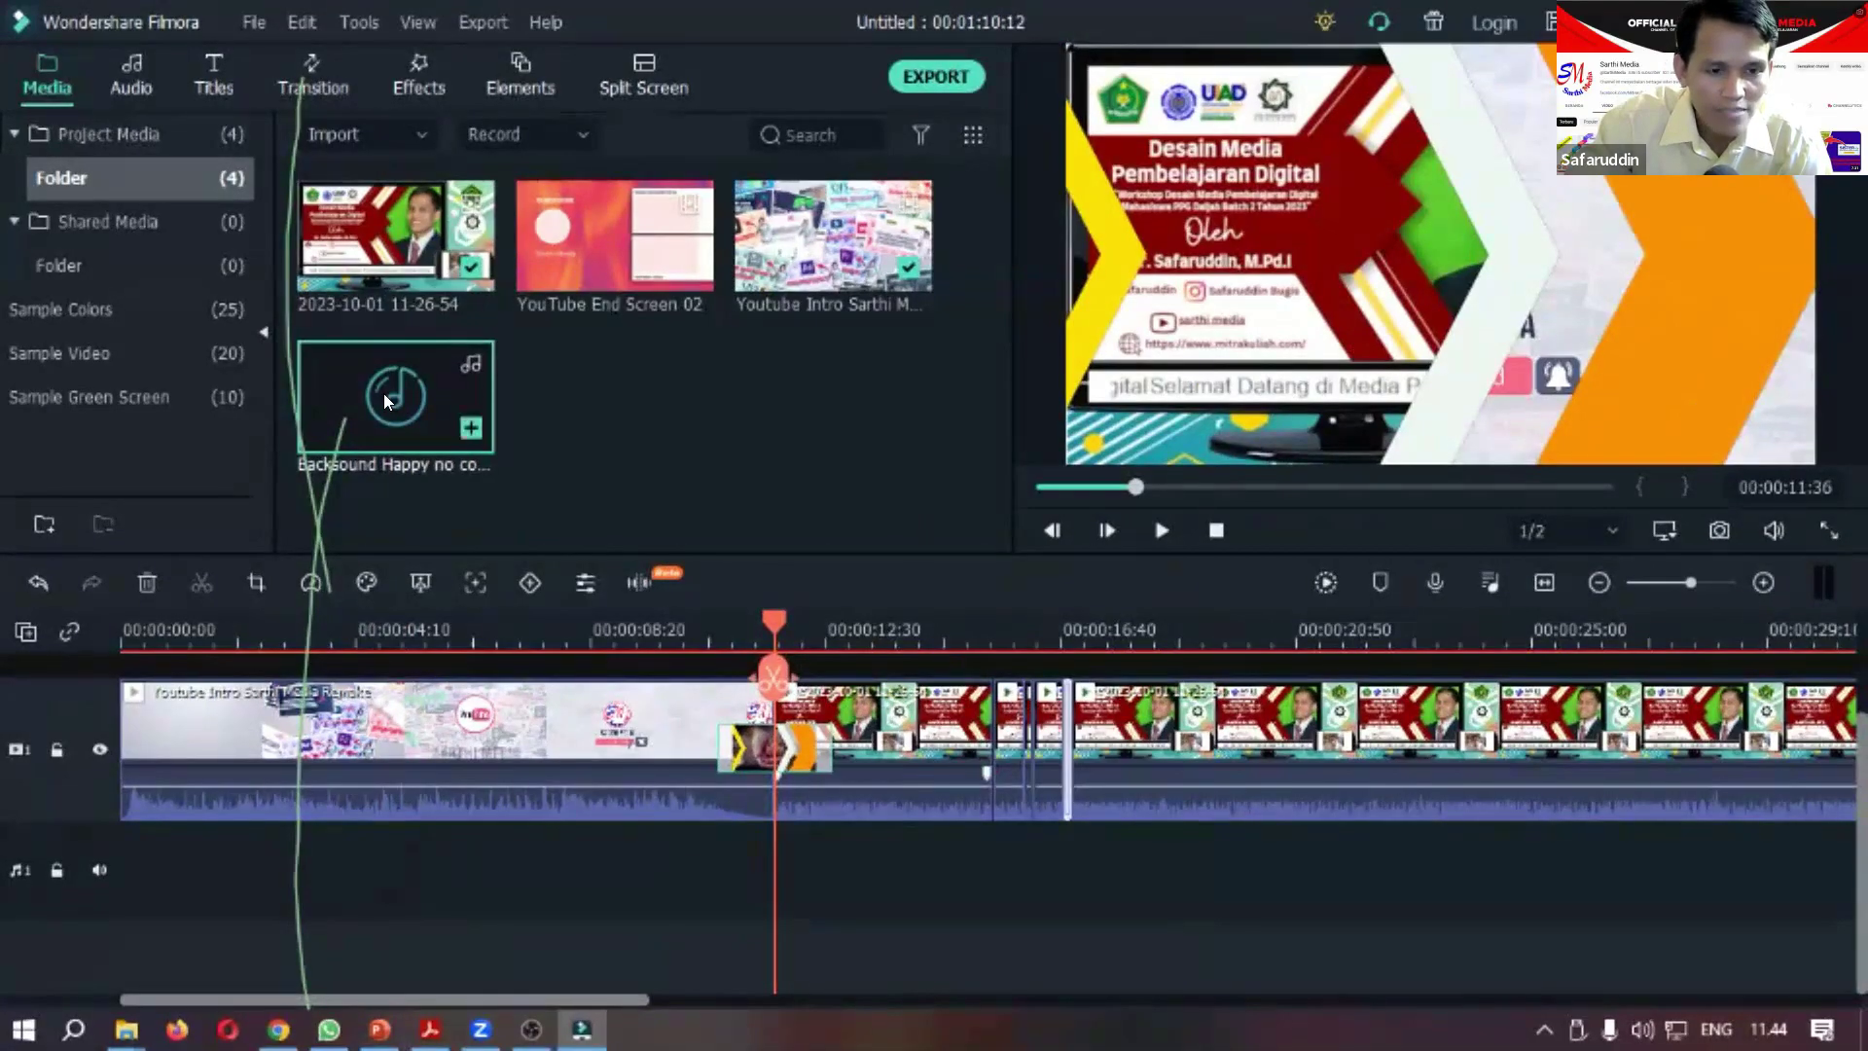
pyautogui.moveTo(377, 375); pyautogui.dragTo(798, 848)
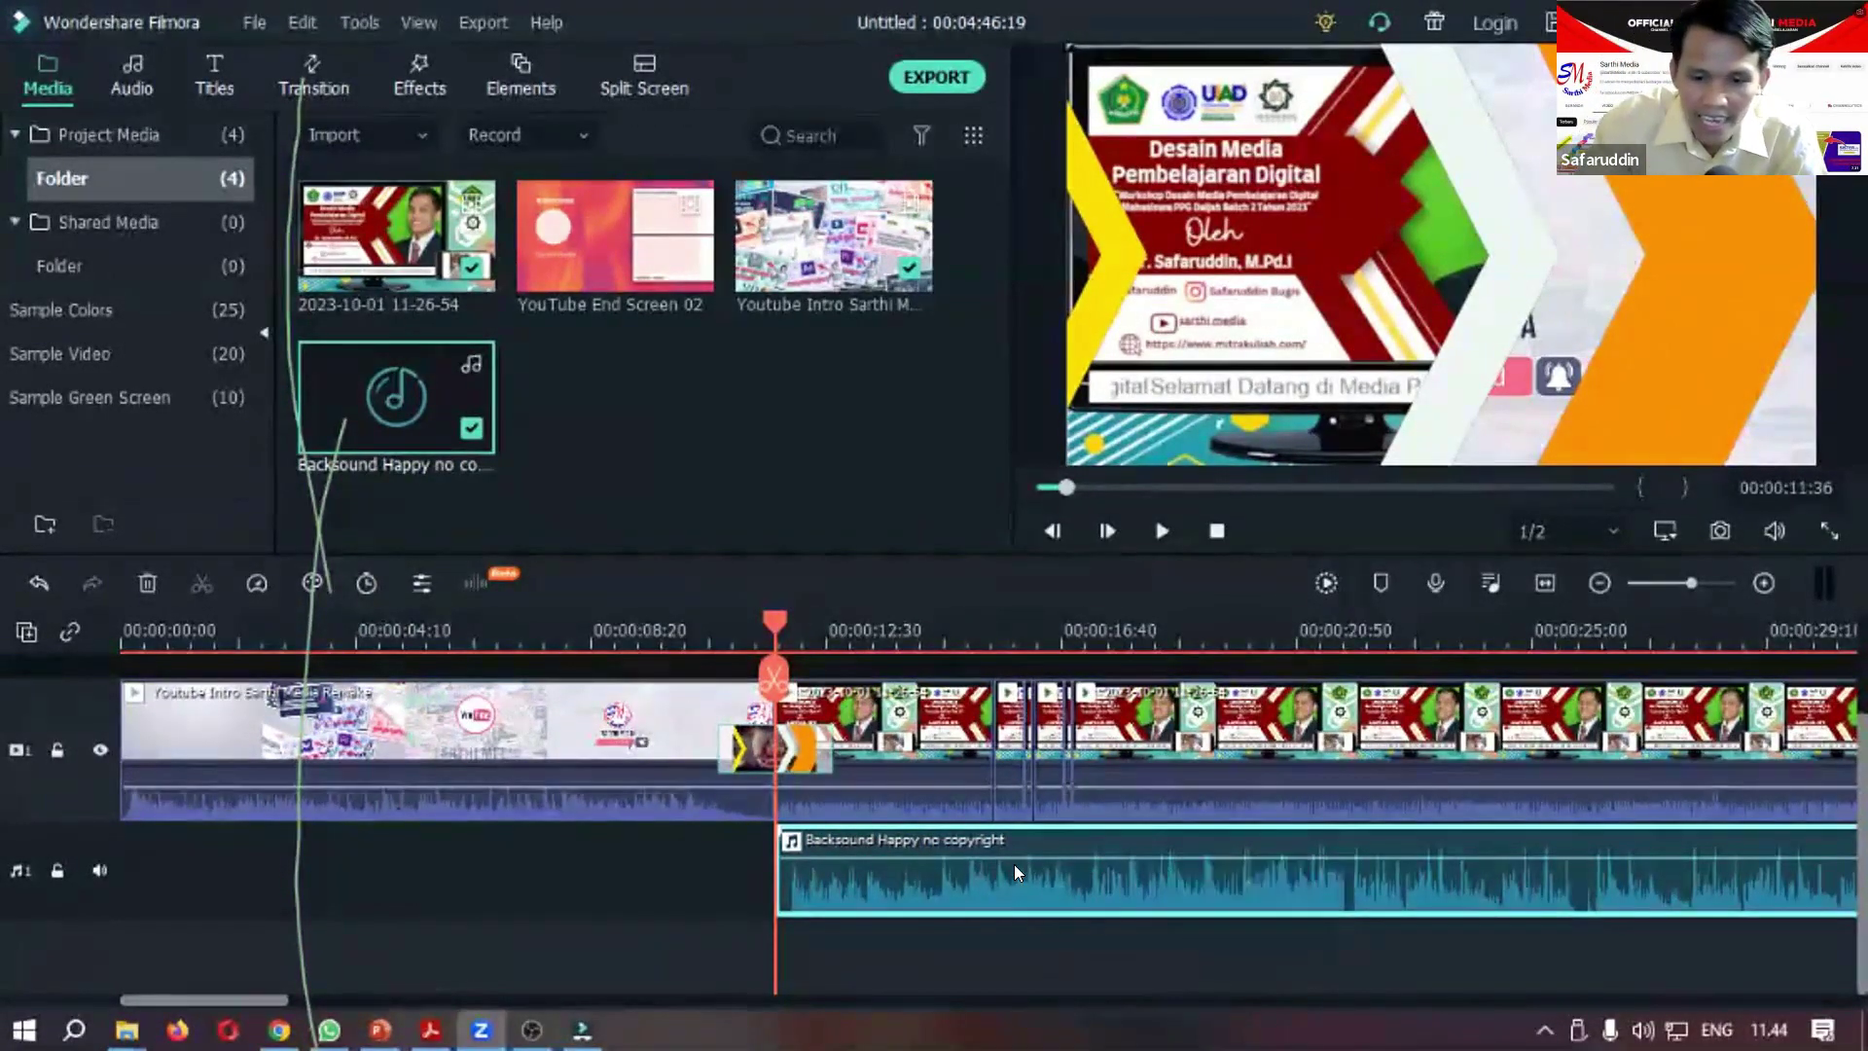
# Open the audio settings of the Backsound Happy clip and lower its volume to about -14 dB.
pyautogui.moveTo(1013, 843)
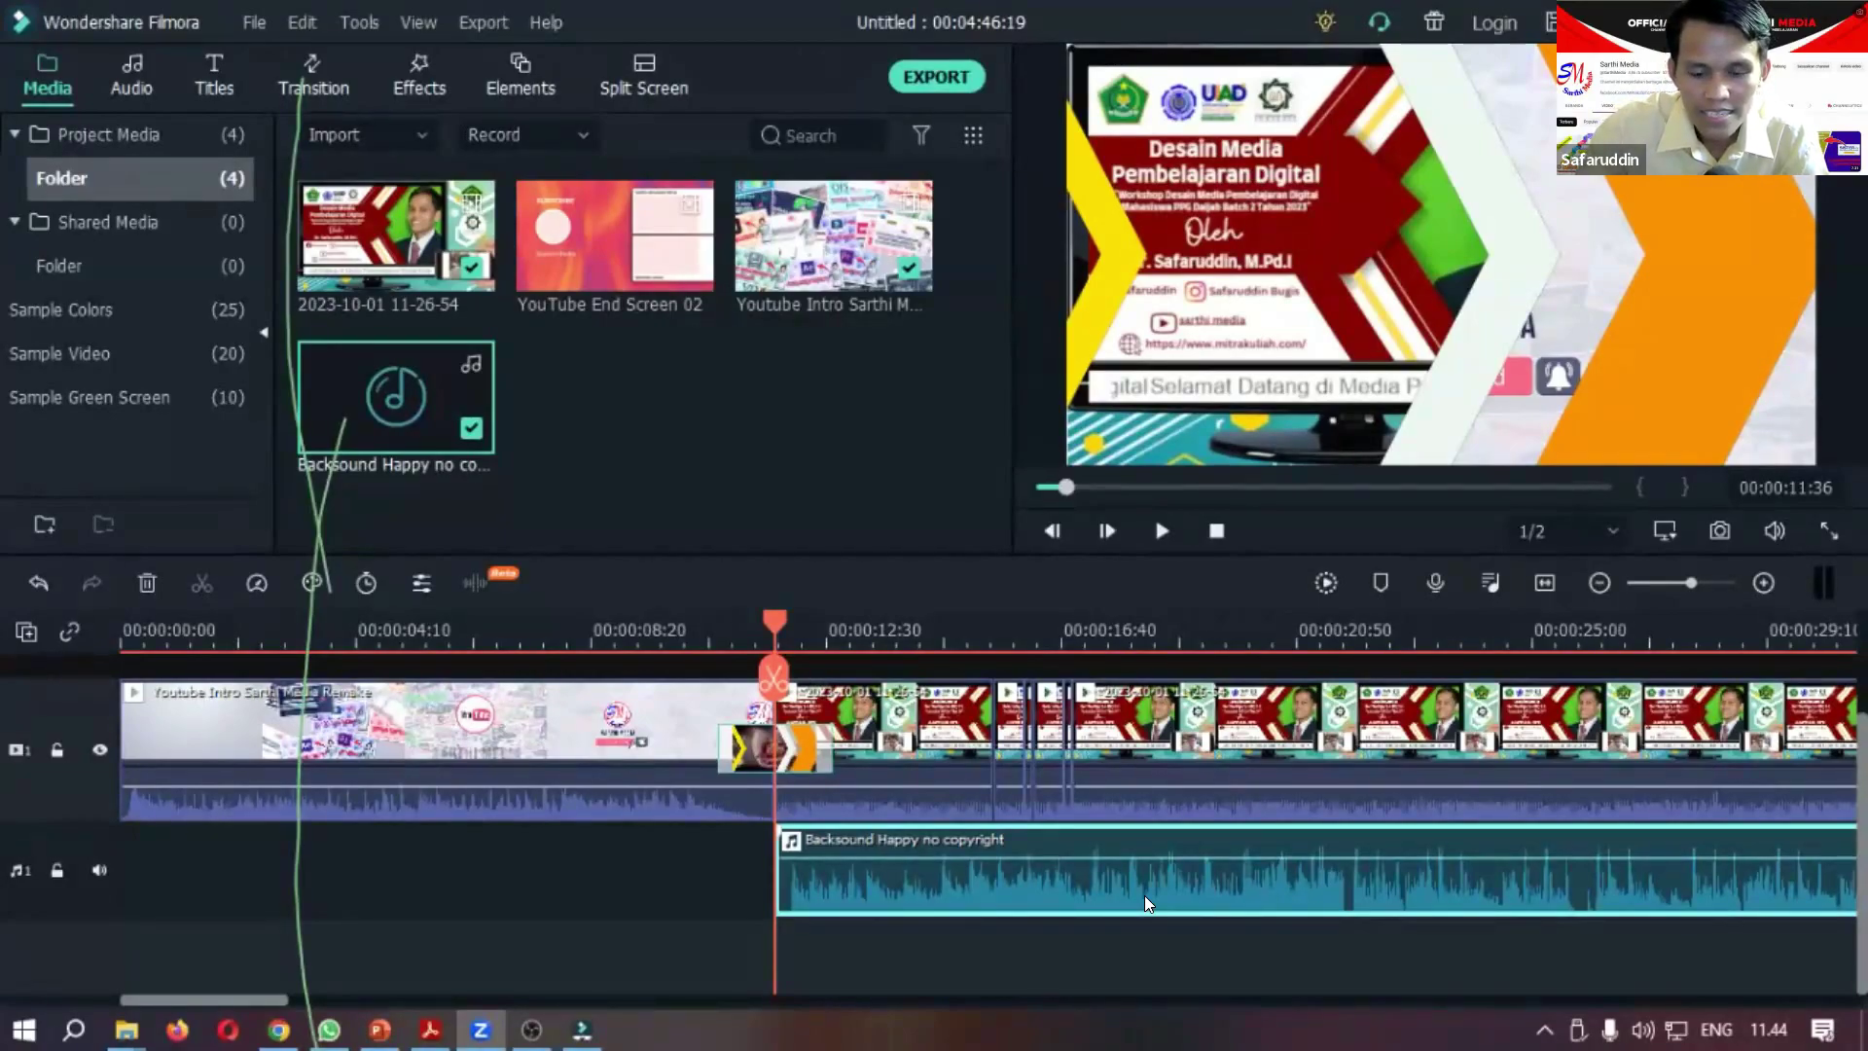
pyautogui.doubleClick(1007, 885)
pyautogui.moveTo(78, 333); pyautogui.dragTo(79, 428)
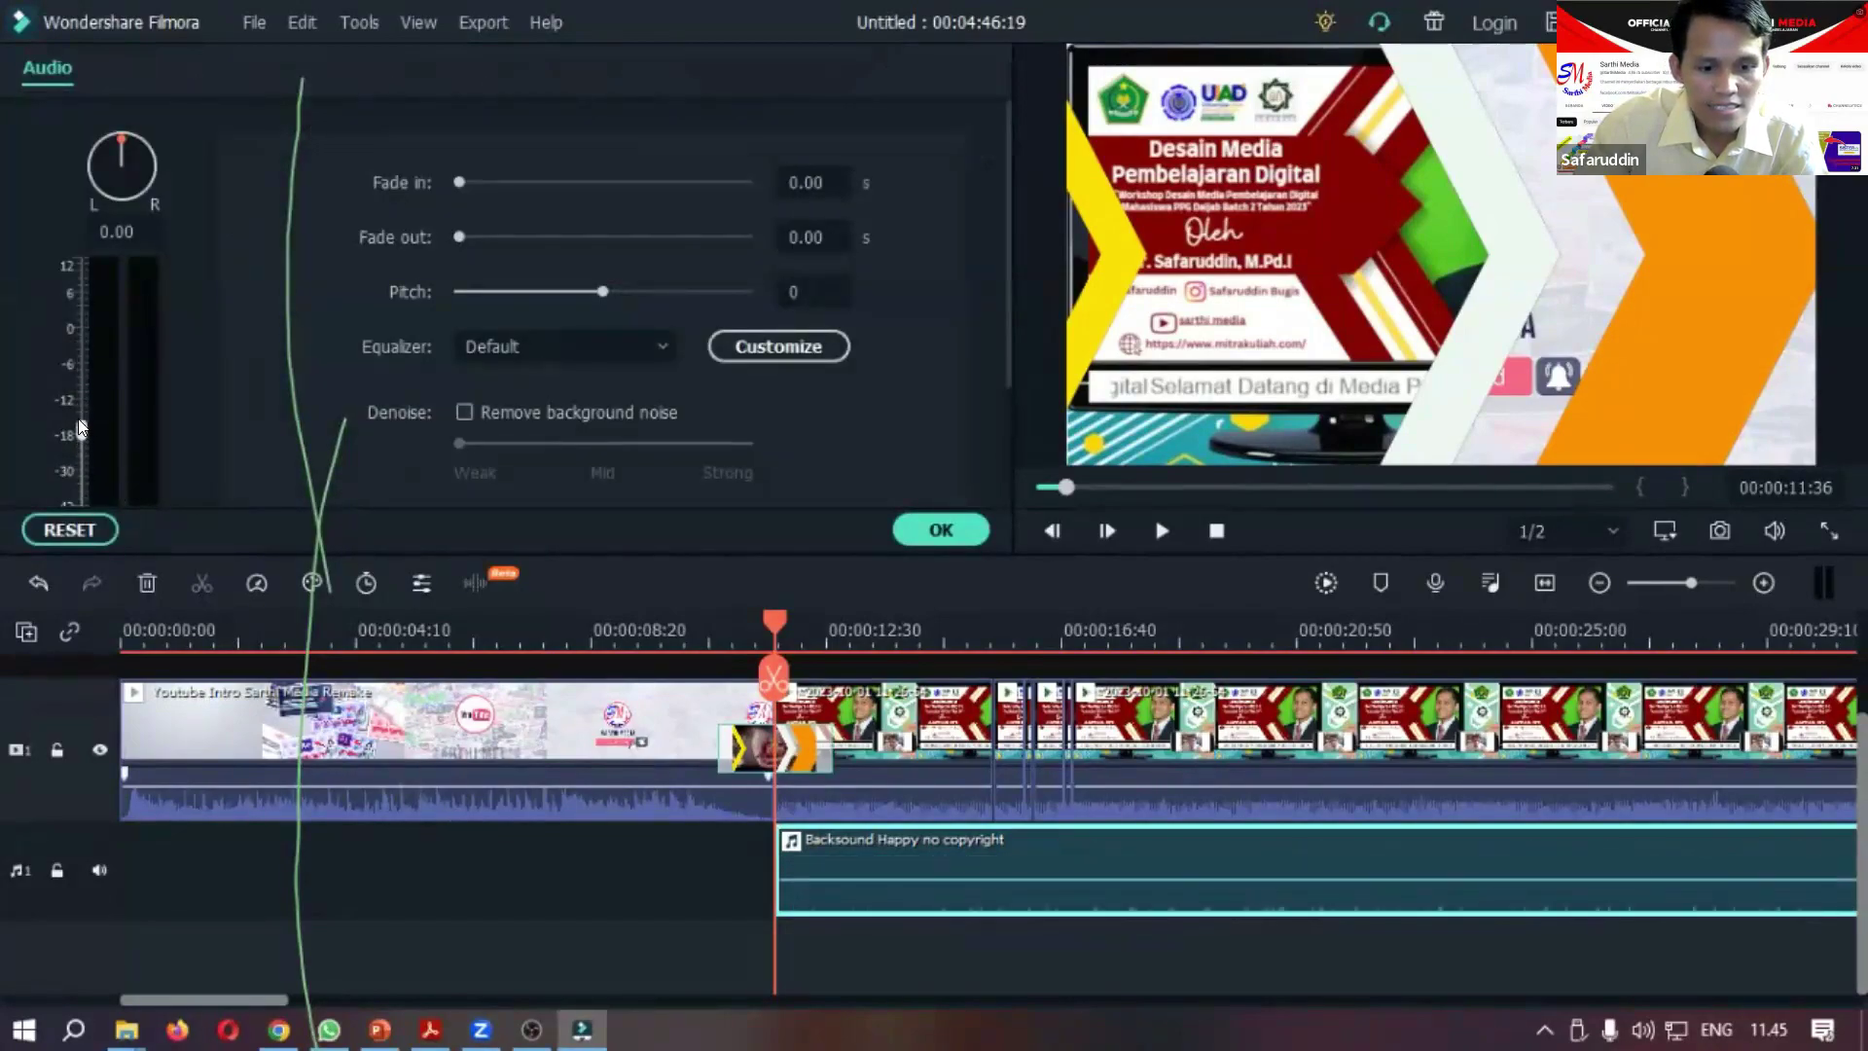
pyautogui.click(329, 1030)
pyautogui.click(329, 1030)
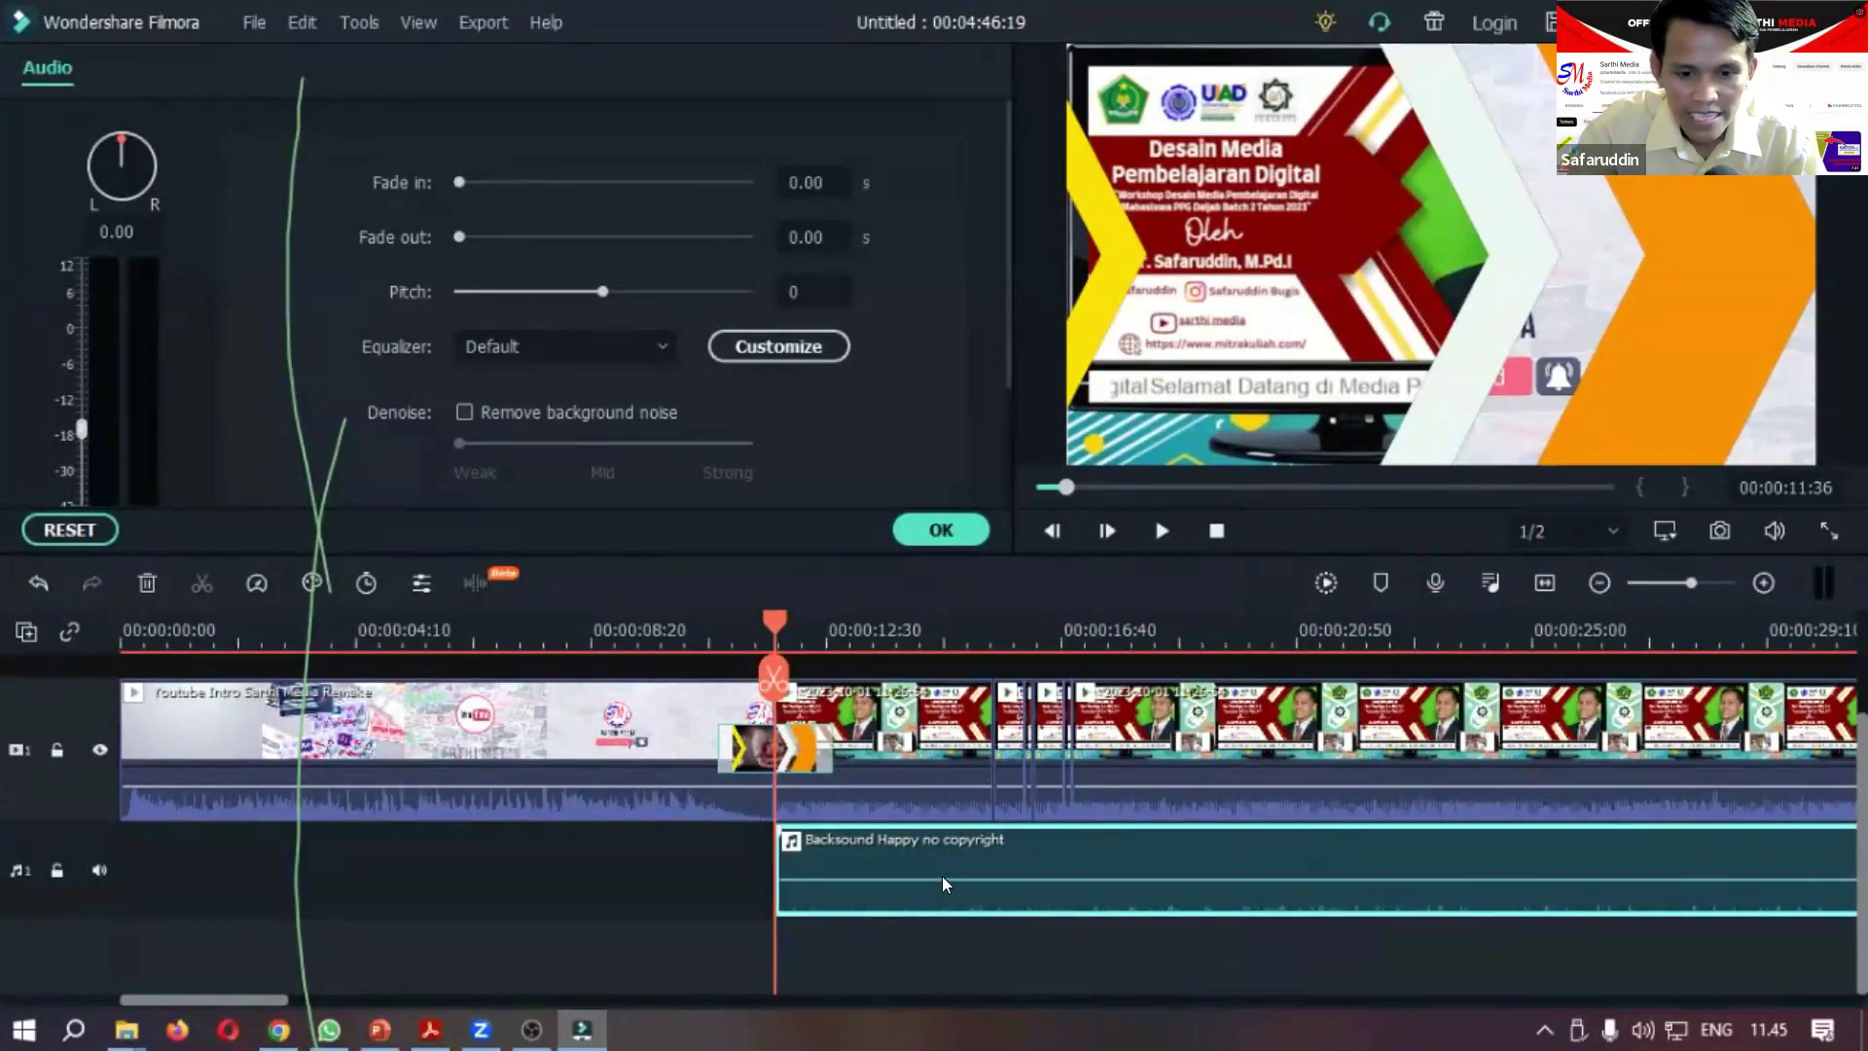
pyautogui.moveTo(78, 420); pyautogui.dragTo(82, 465)
pyautogui.click(76, 420)
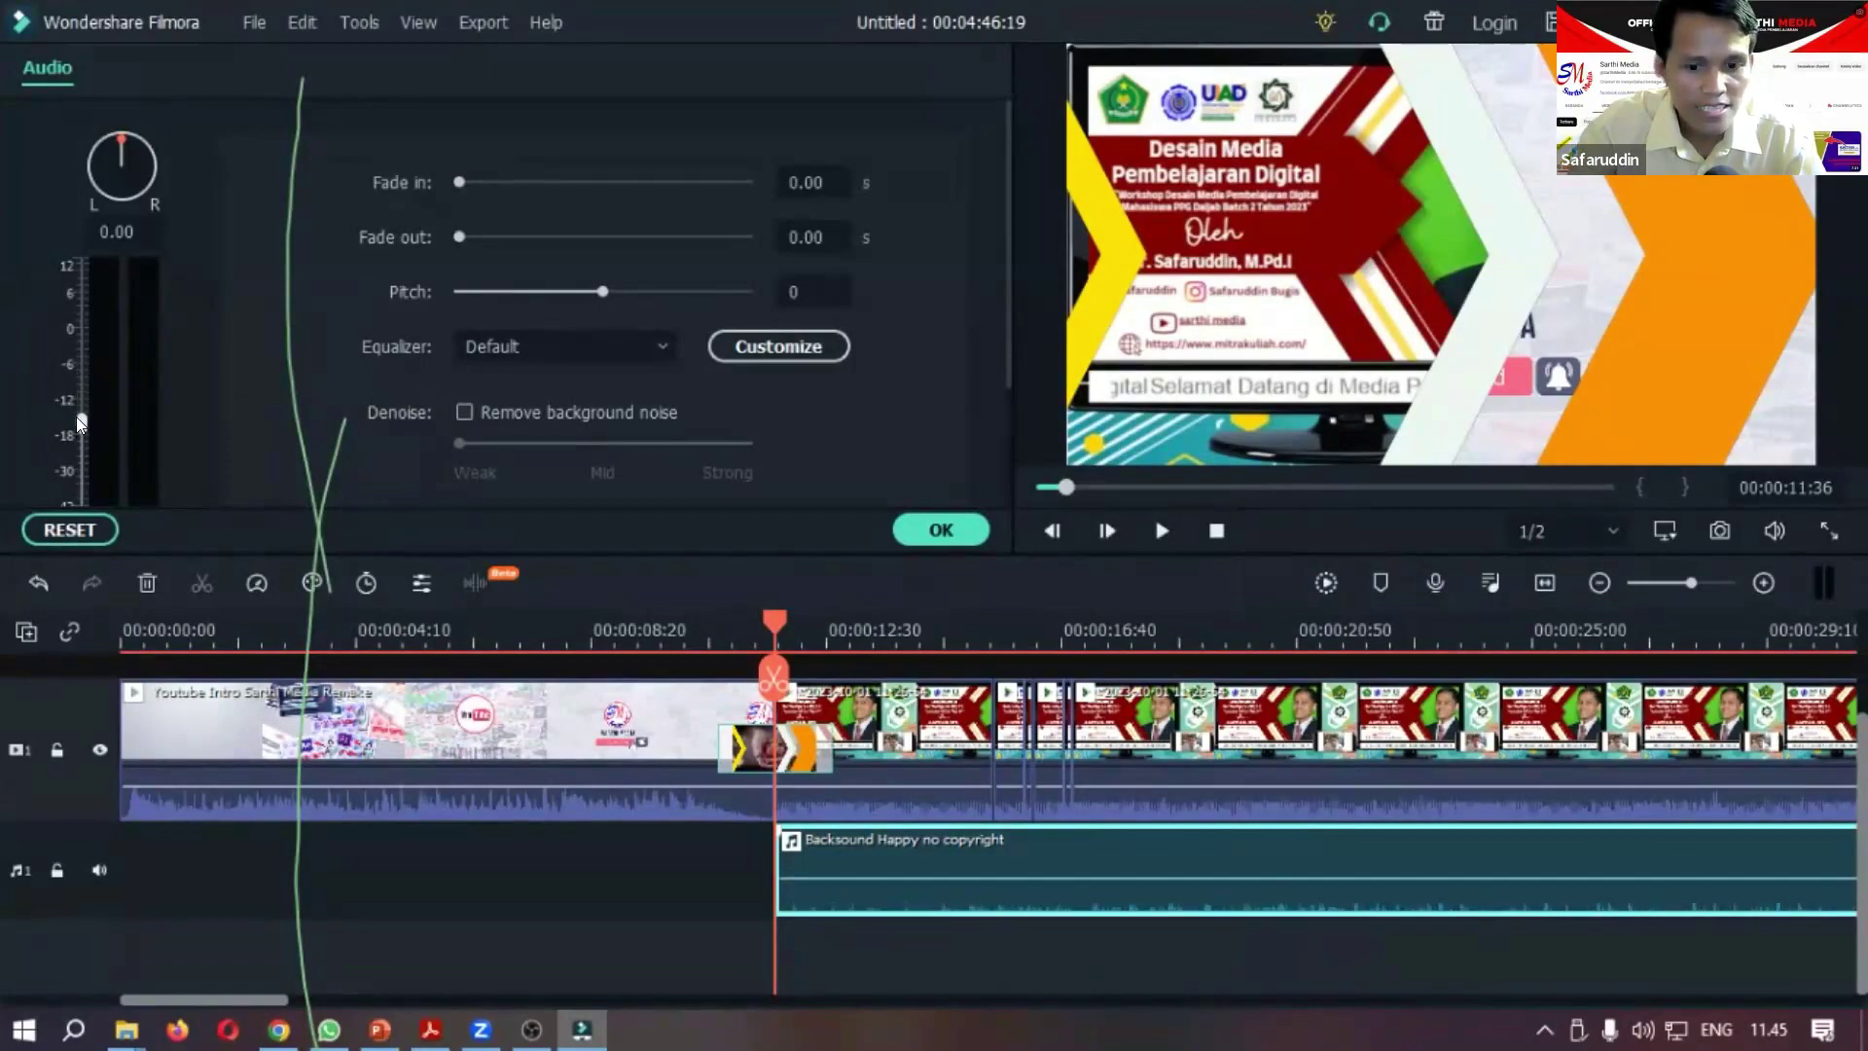
pyautogui.click(78, 407)
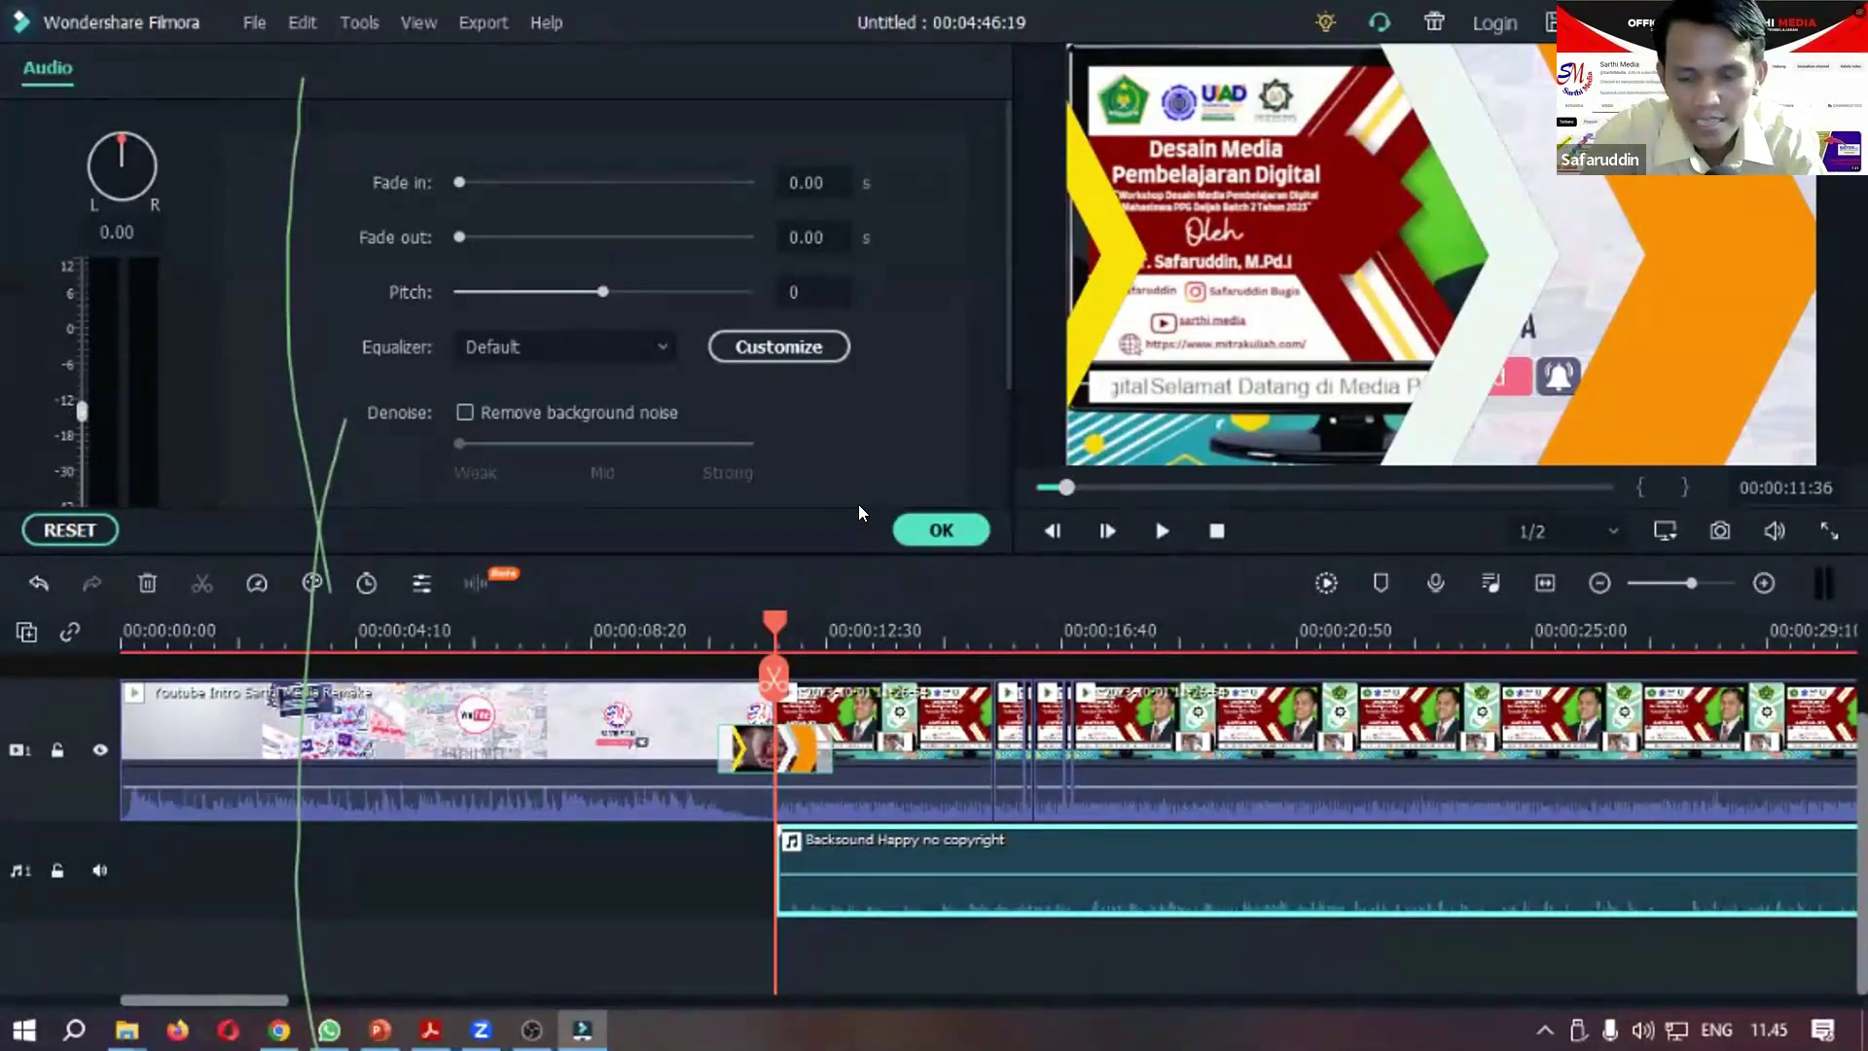
# Play the recording with the background music and lower the music's volume further to -43.44 dB.
pyautogui.click(1158, 531)
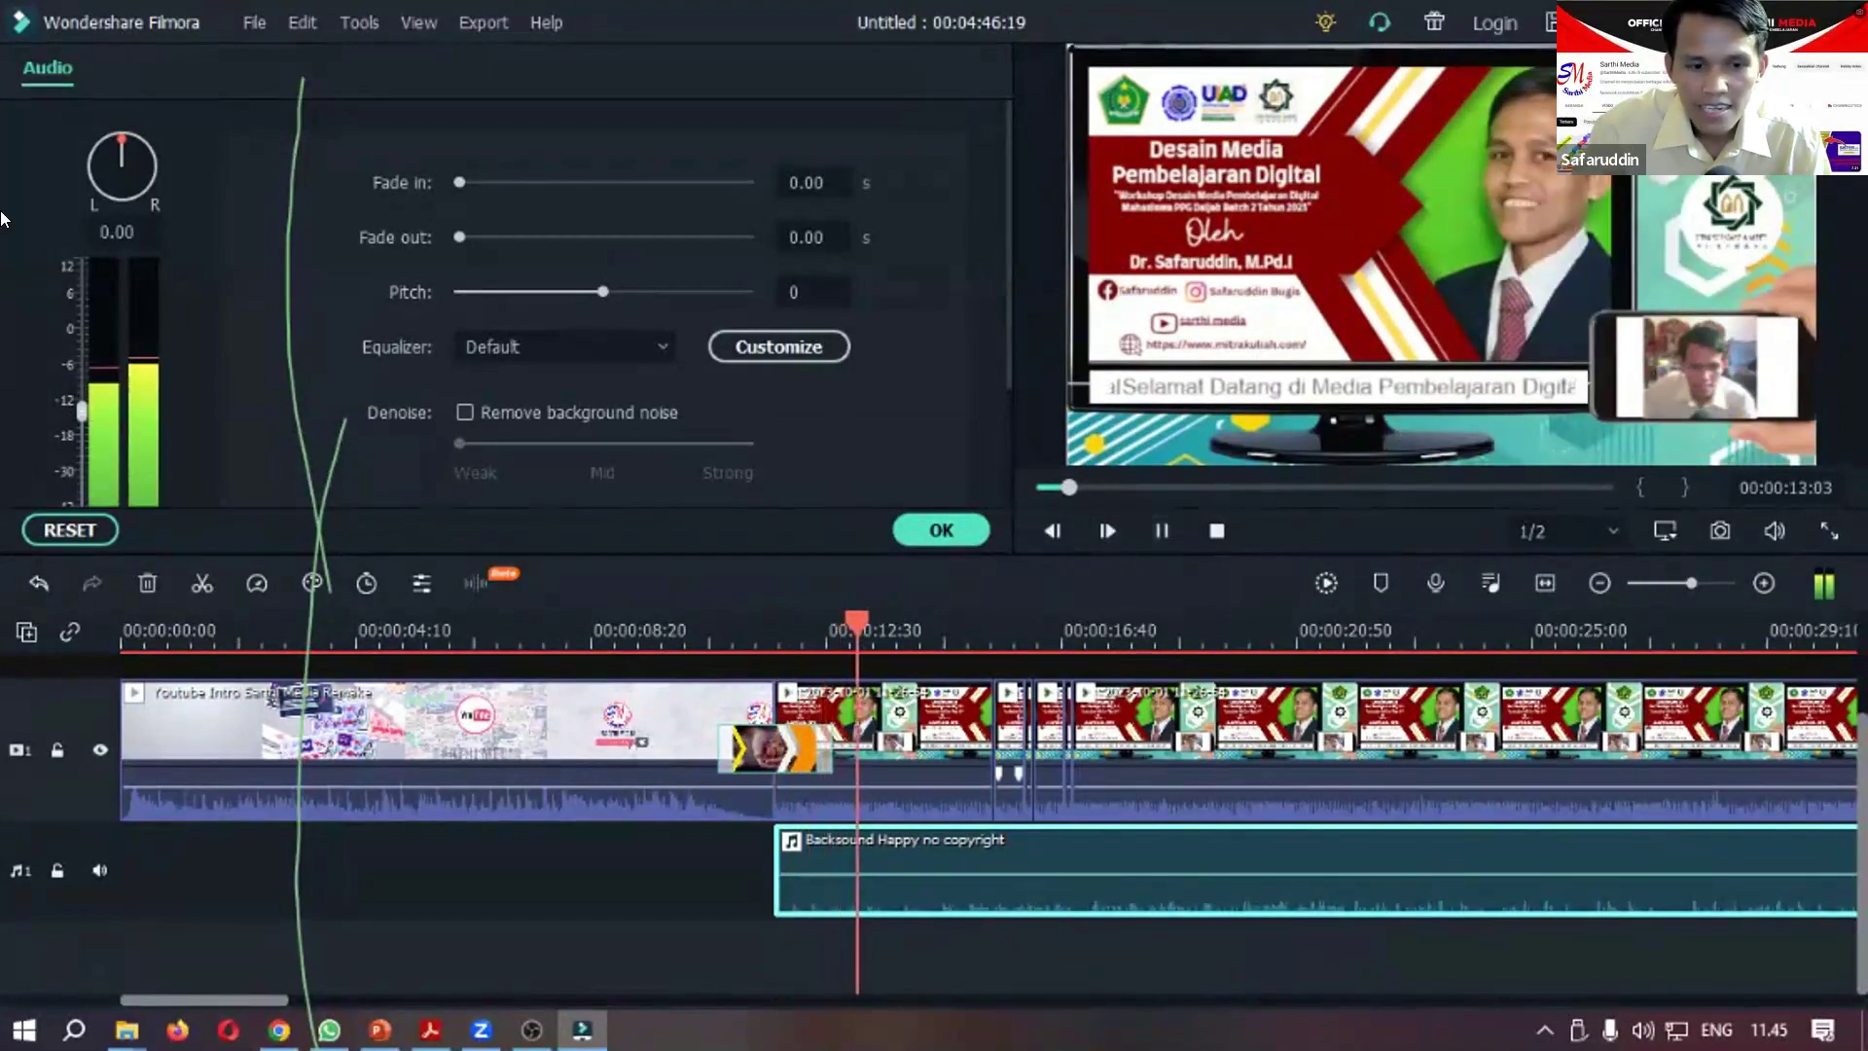
pyautogui.moveTo(72, 405); pyautogui.dragTo(72, 485)
pyautogui.scroll(-2, 62, 439)
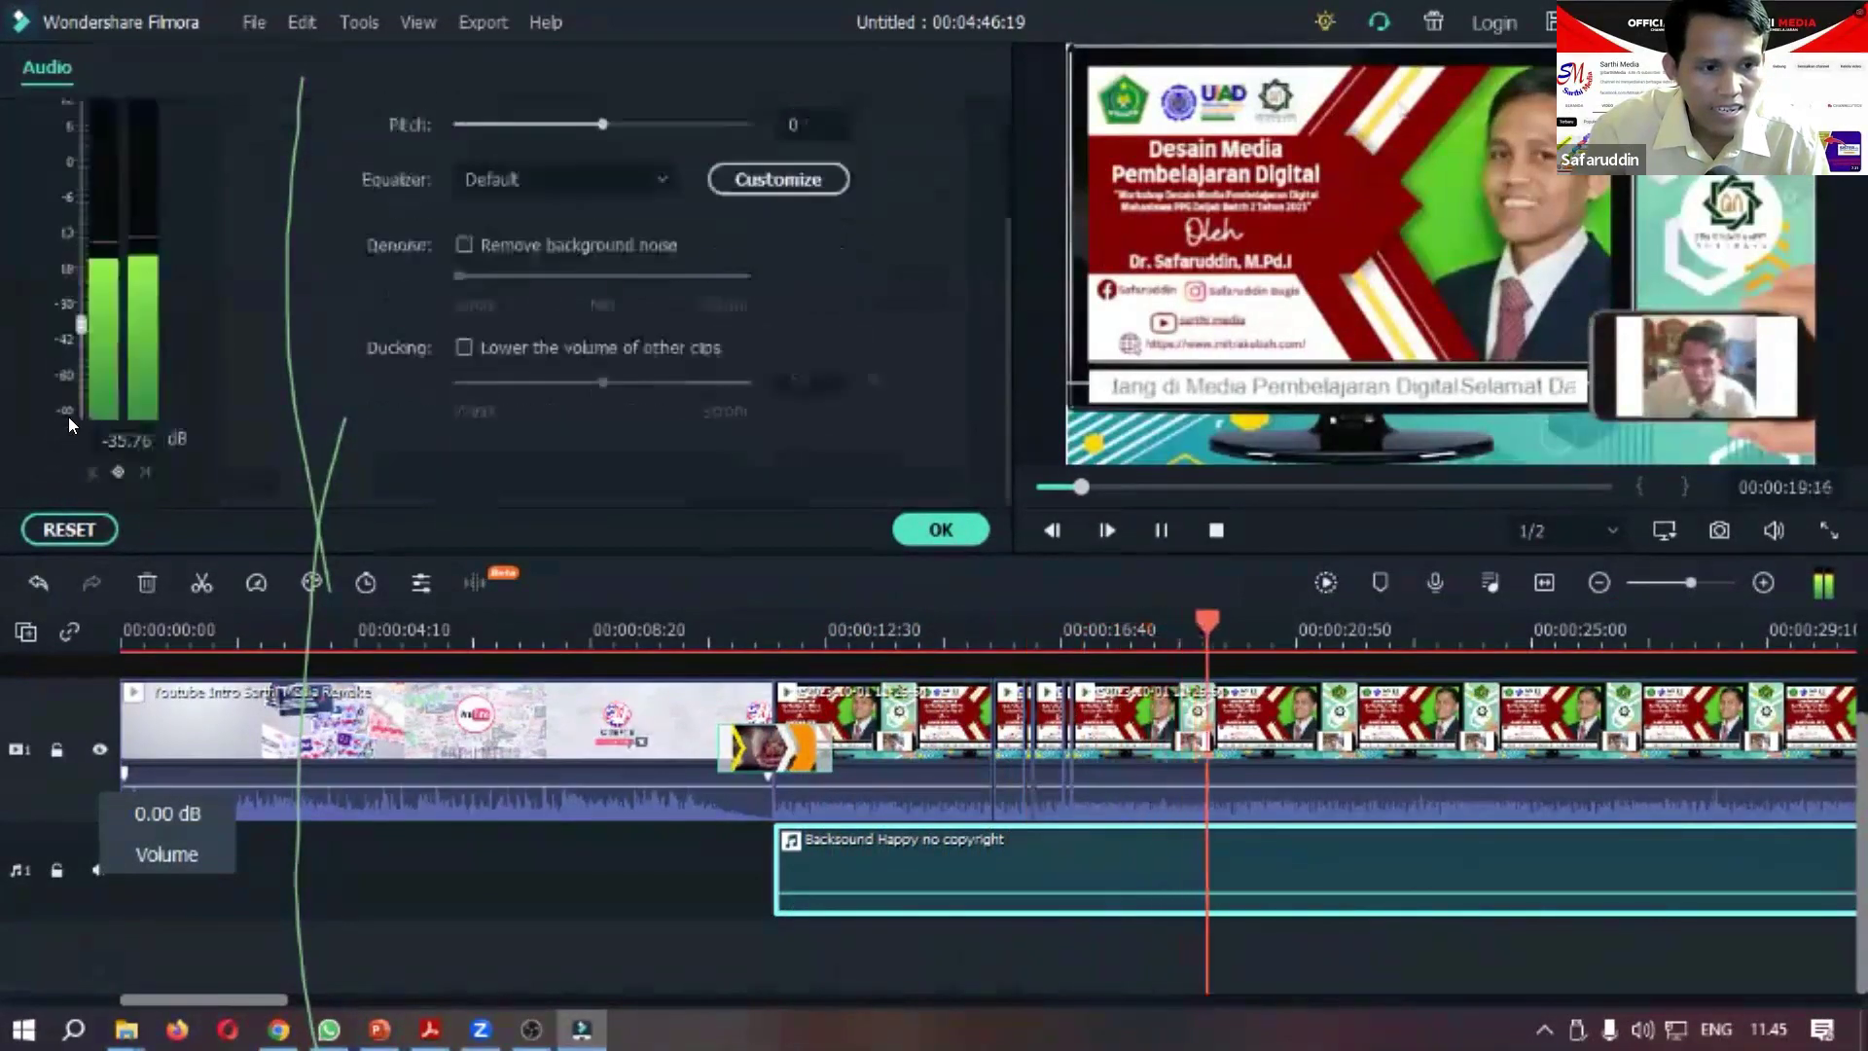
pyautogui.moveTo(68, 315); pyautogui.dragTo(70, 348)
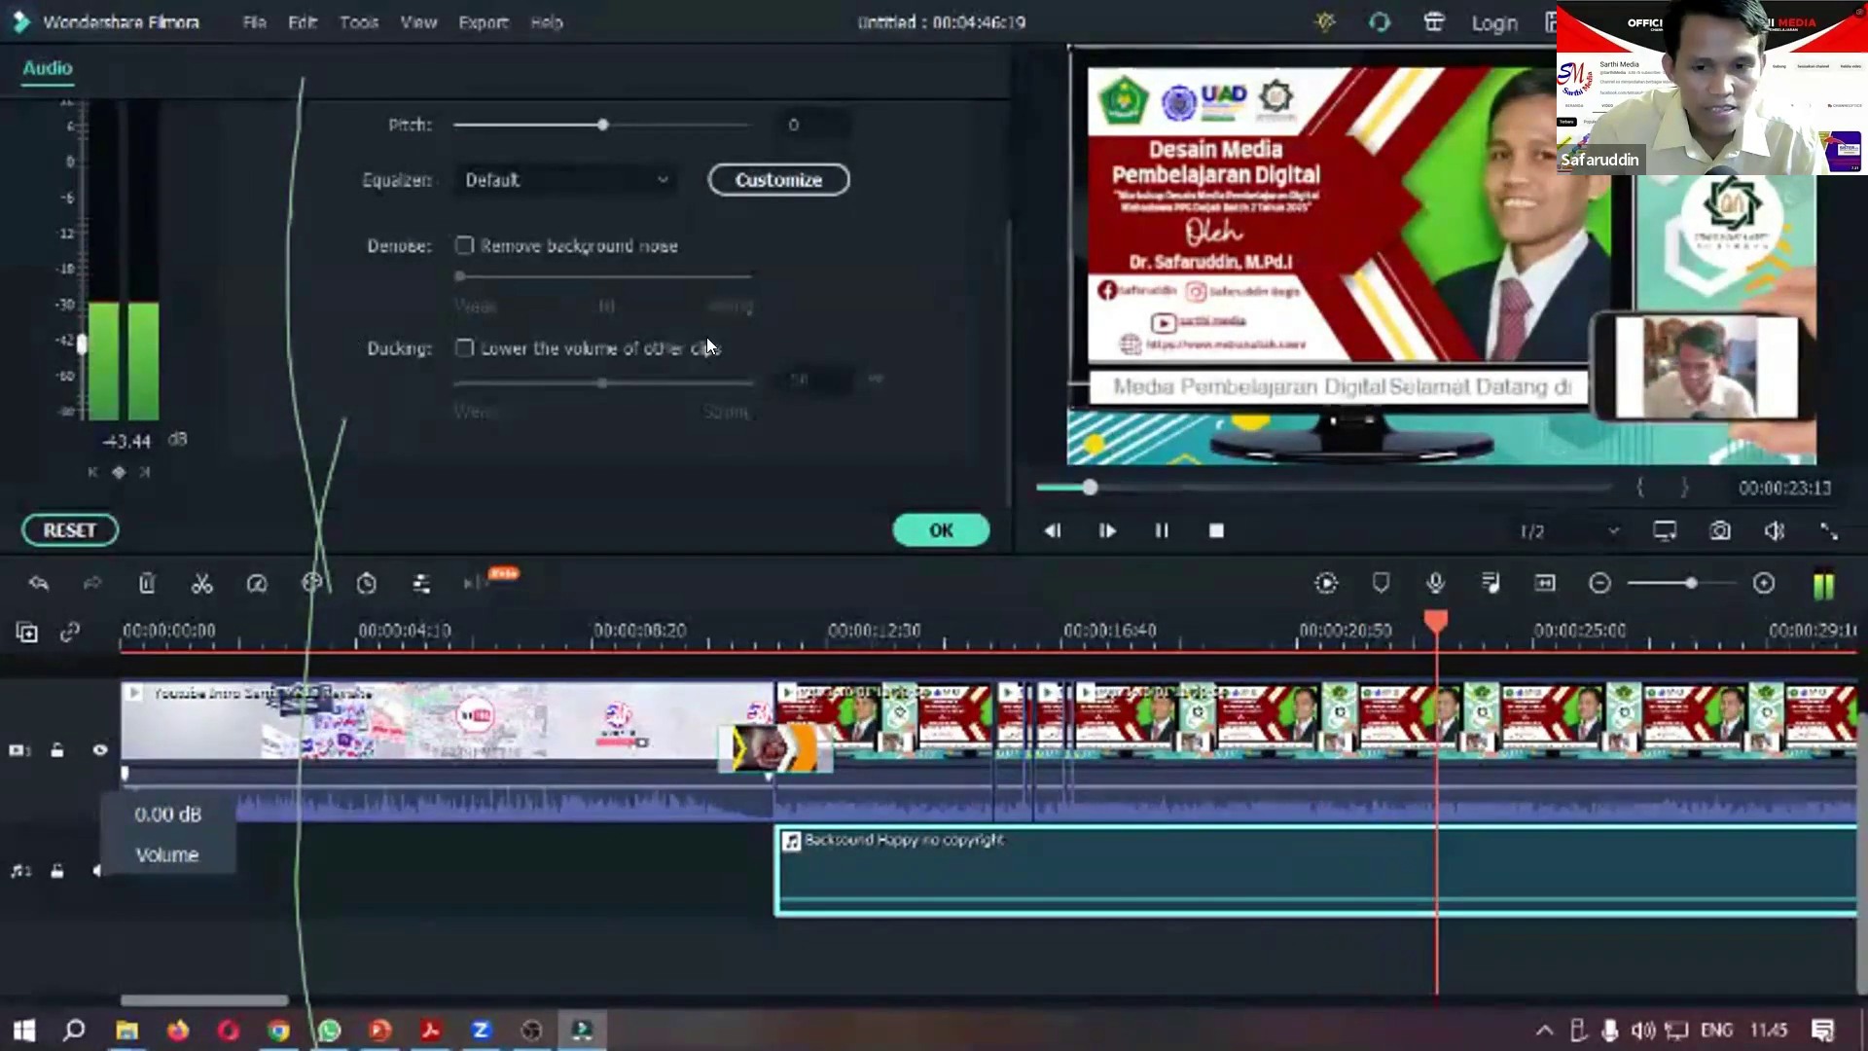
# Stop the playback and accept the audio settings of the Backsound Happy clip.
pyautogui.click(1162, 530)
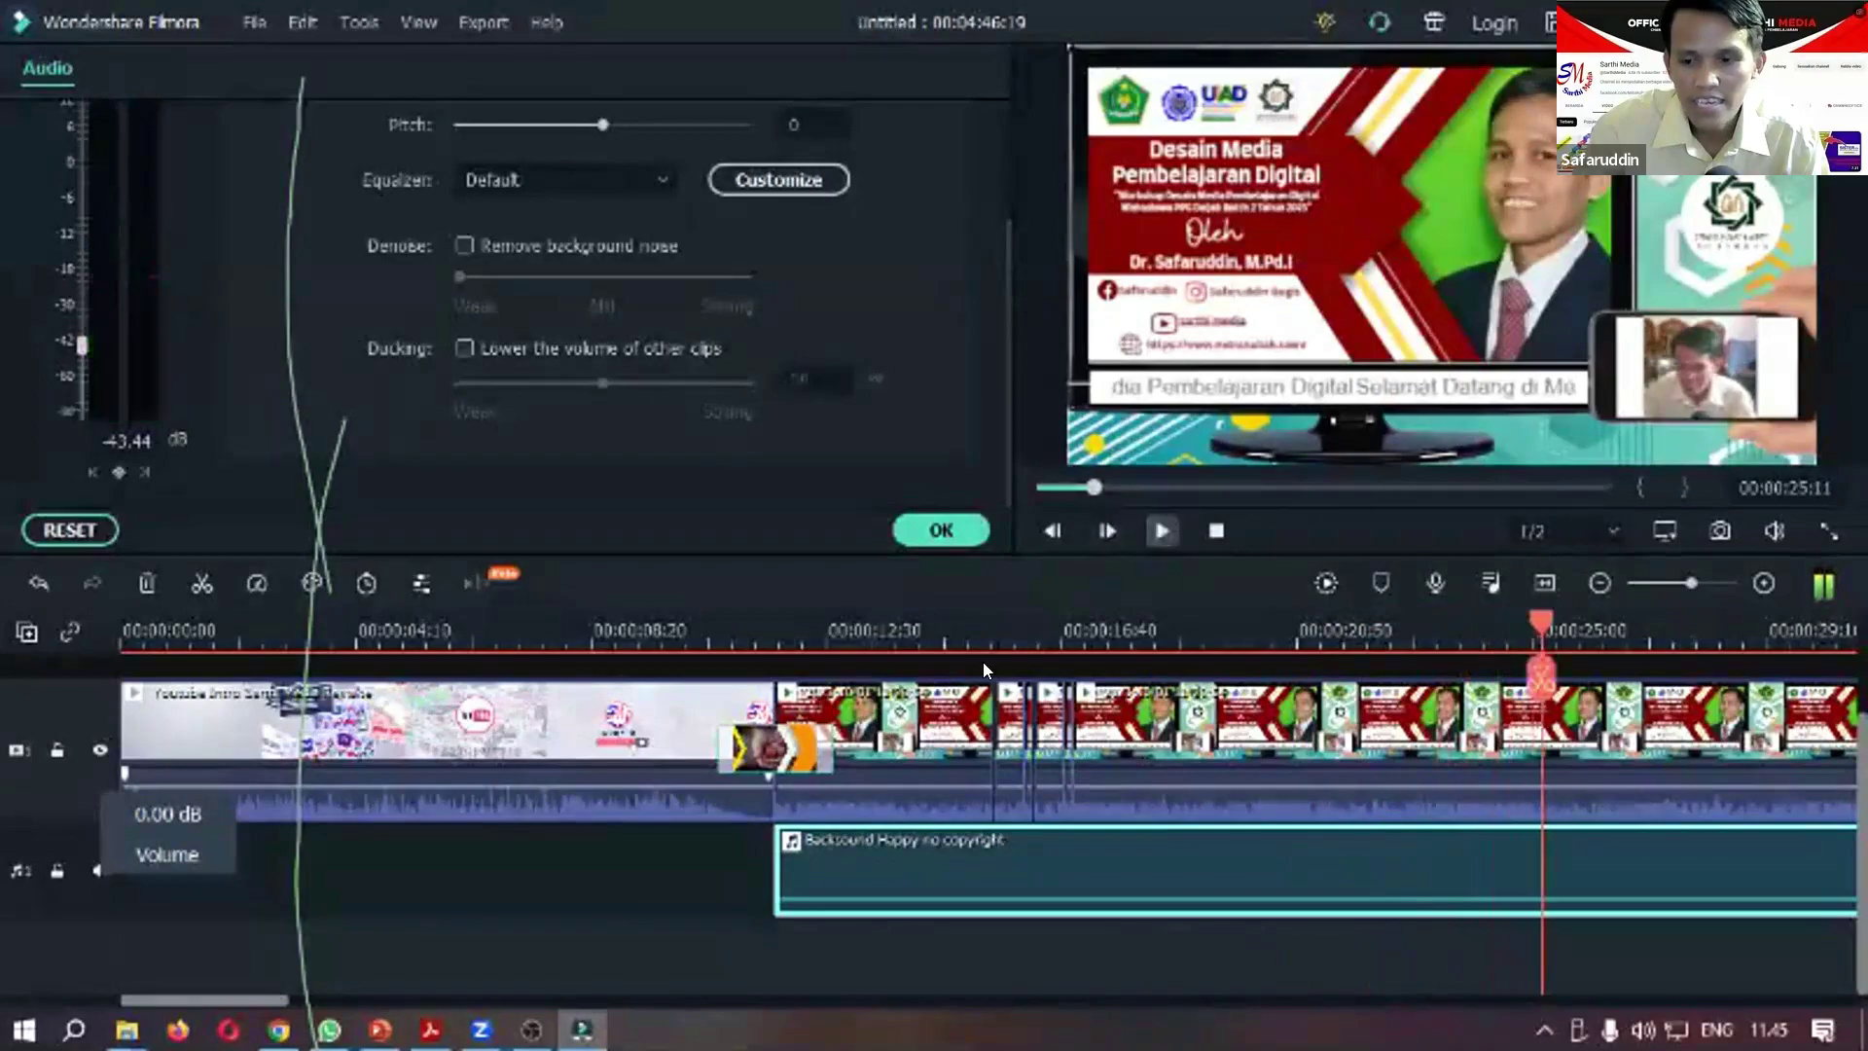
pyautogui.scroll(2, 1035, 881)
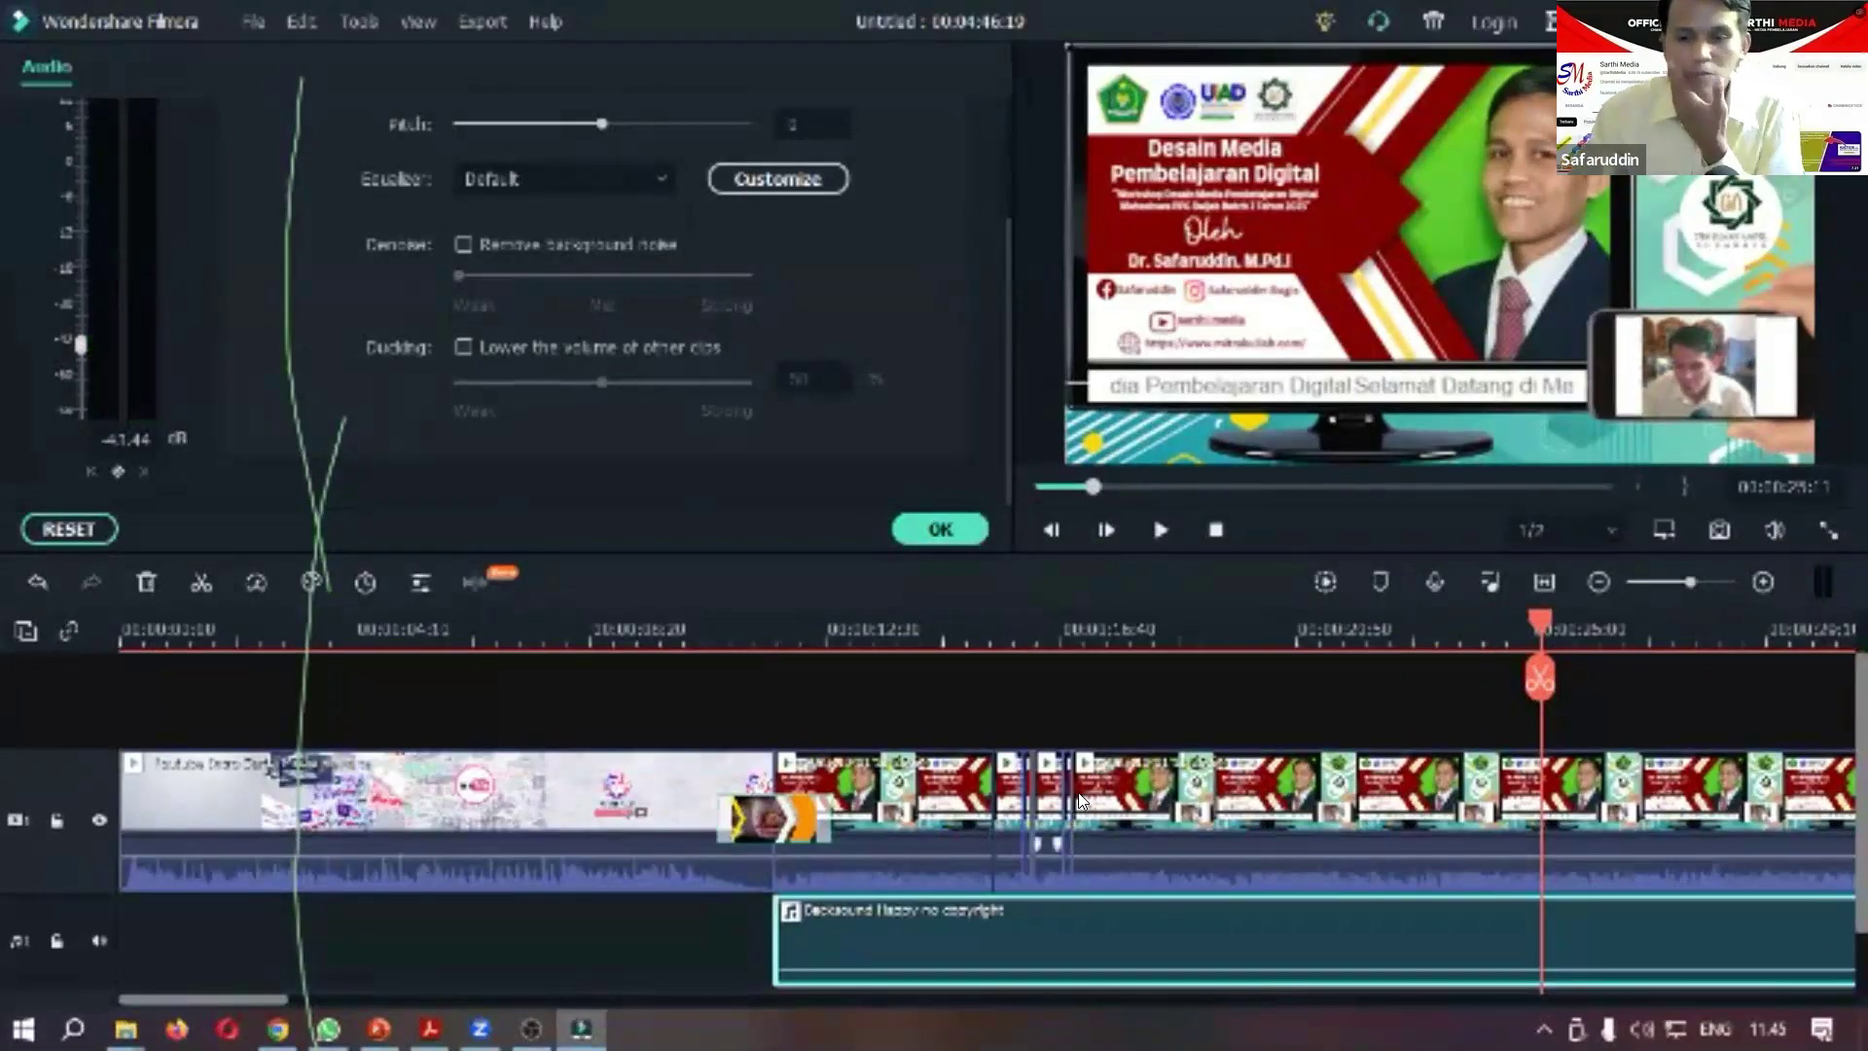
pyautogui.click(918, 530)
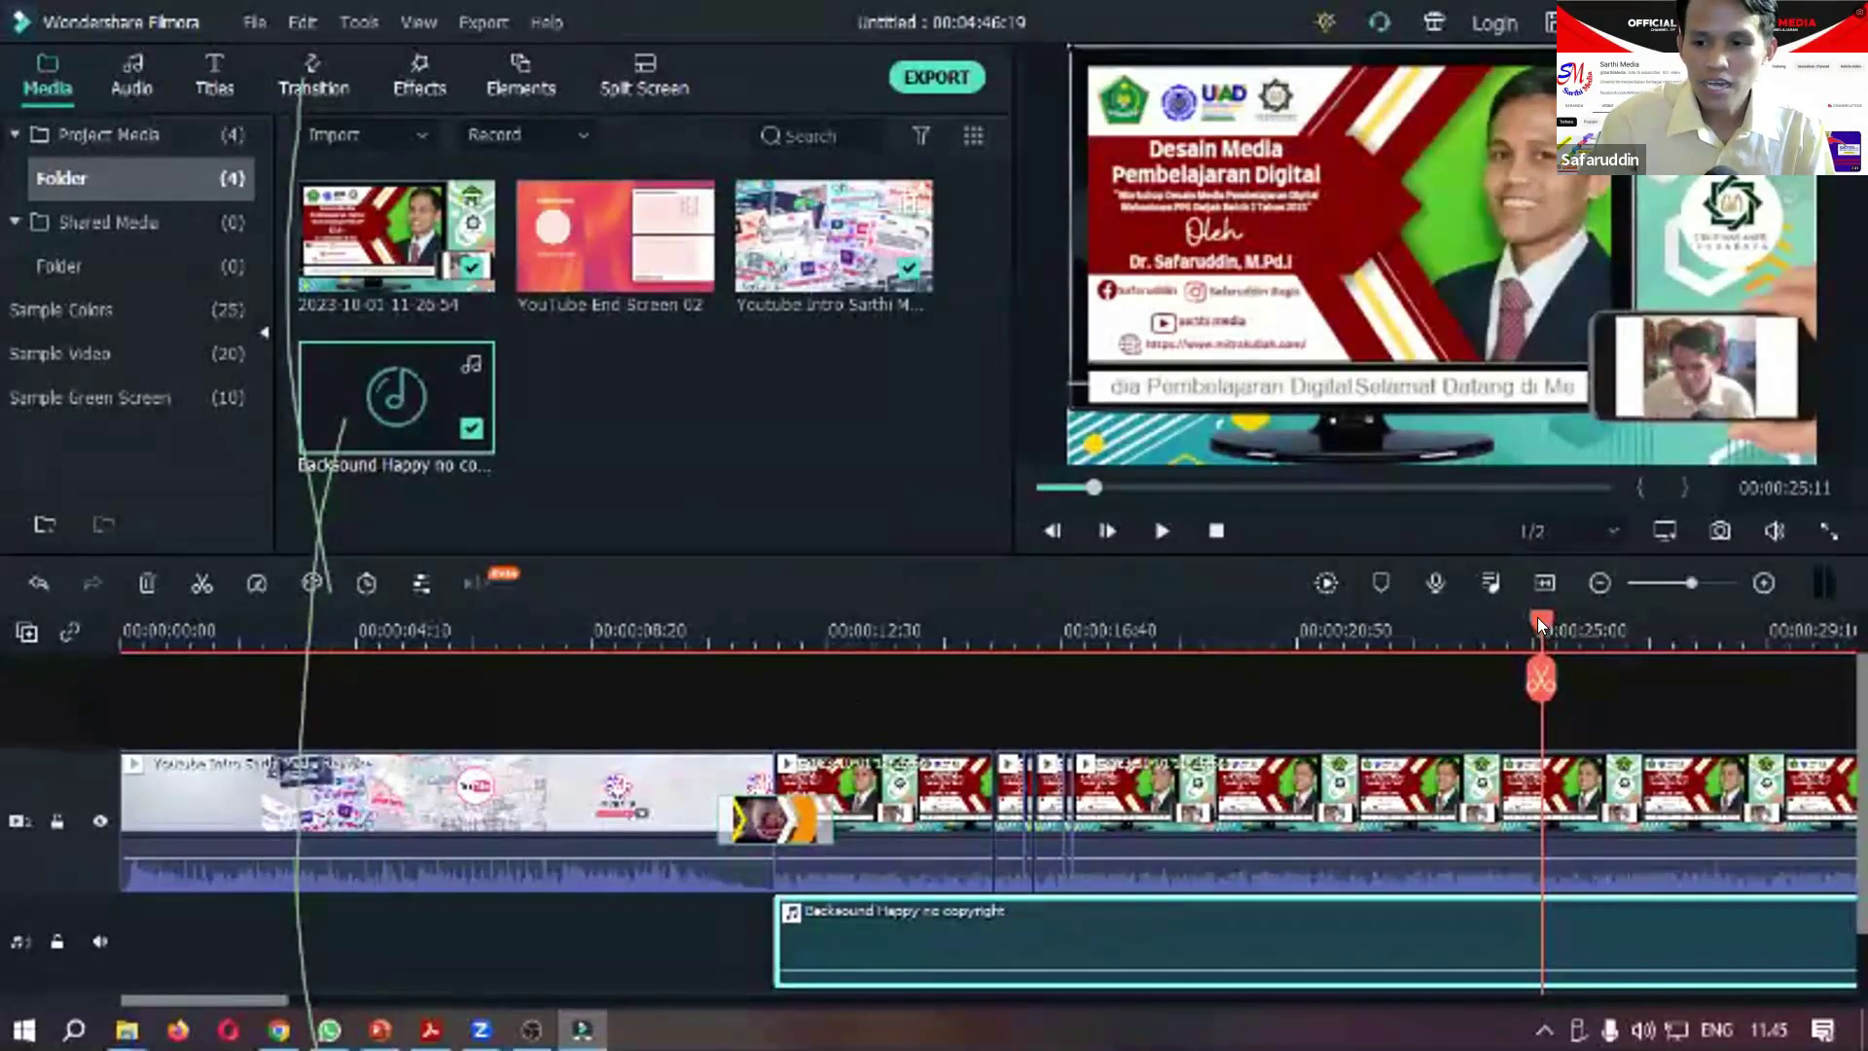
# Add the New LowerThirds 15 title on the track above the recording, starting where the recording follows the intro.
pyautogui.click(763, 641)
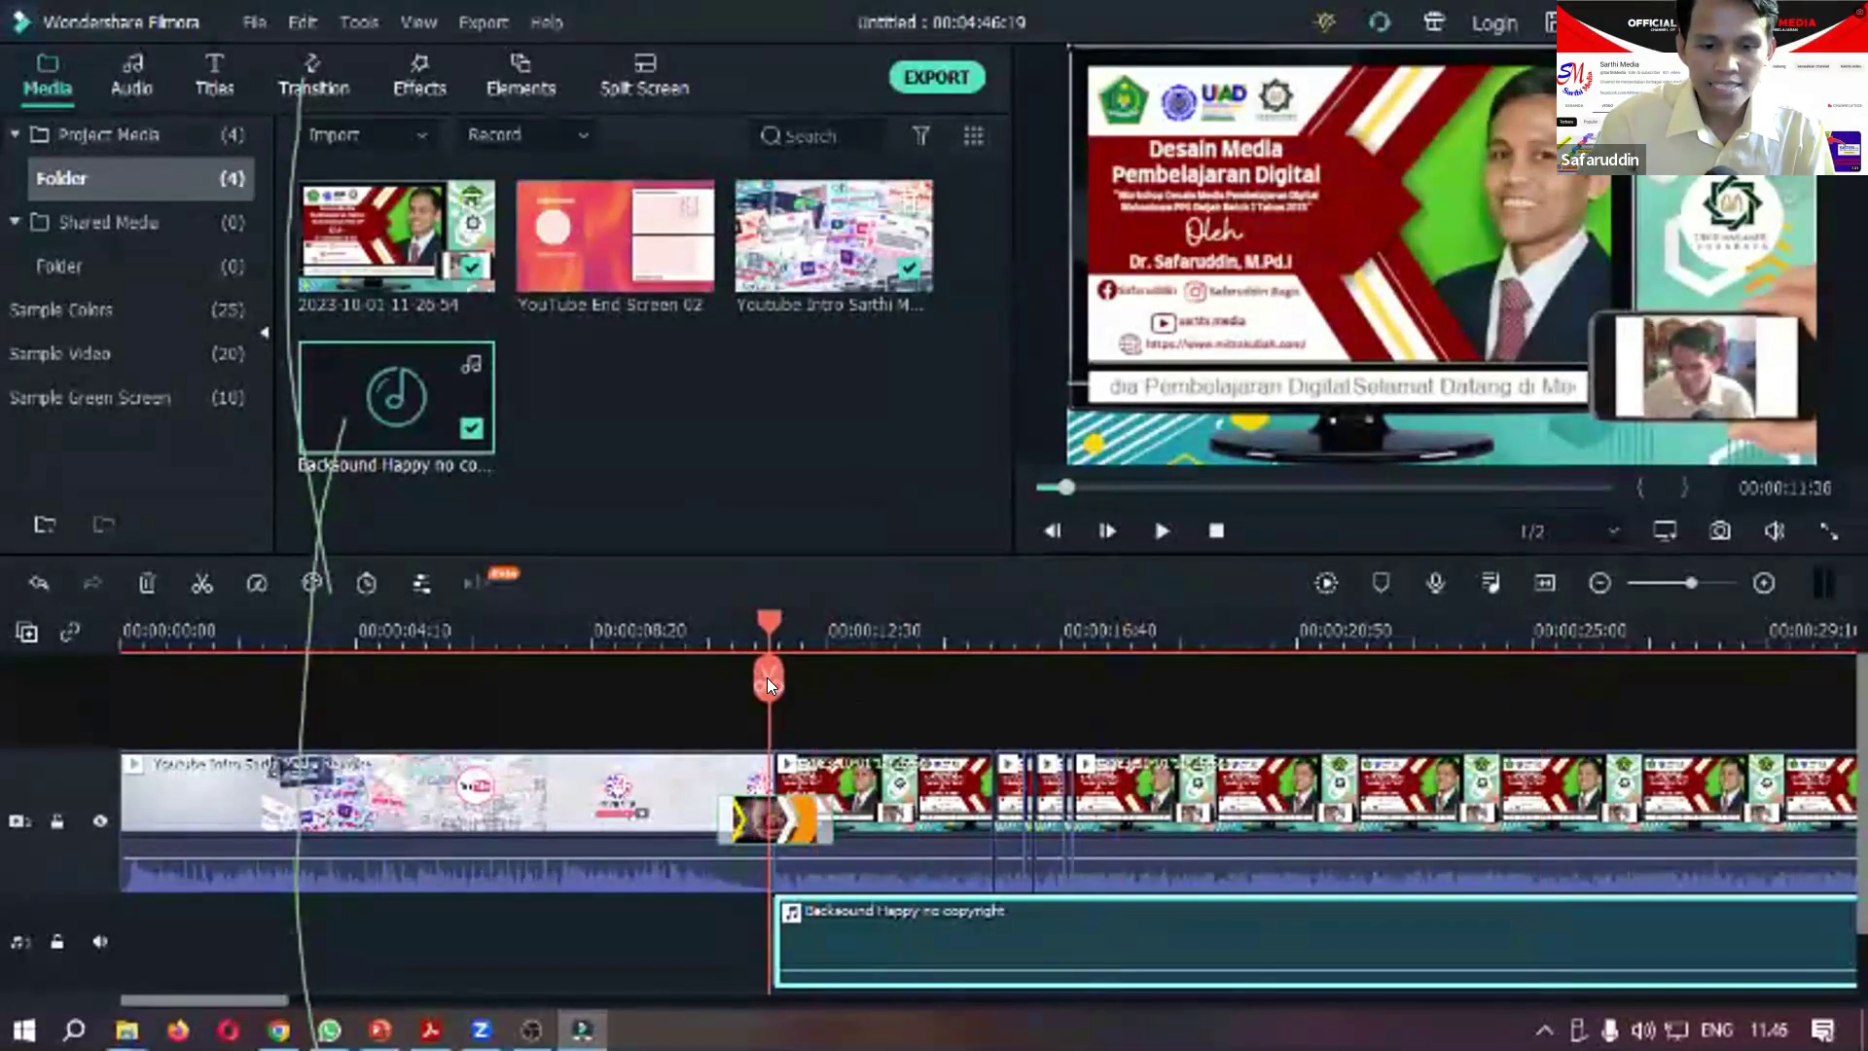
pyautogui.moveTo(766, 677); pyautogui.dragTo(772, 677)
pyautogui.click(214, 70)
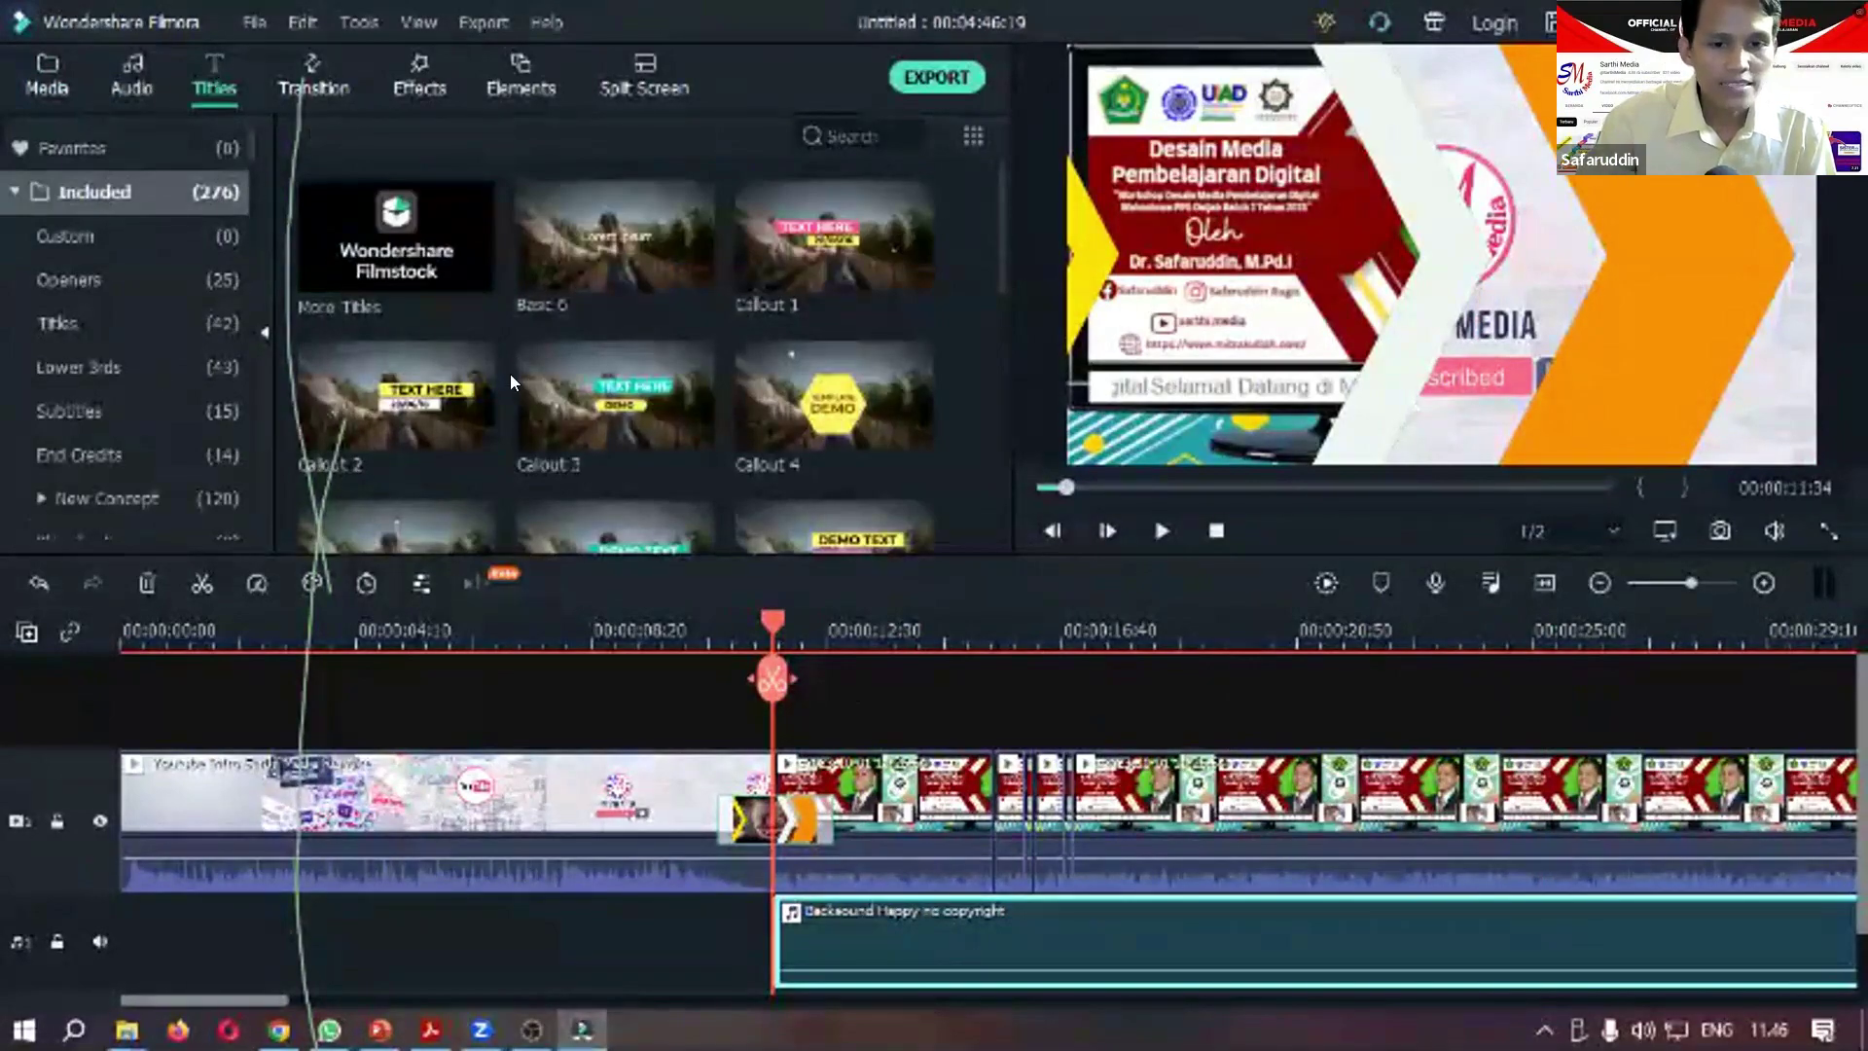
pyautogui.scroll(-5, 660, 387)
pyautogui.scroll(-3, 660, 387)
pyautogui.scroll(-5, 719, 368)
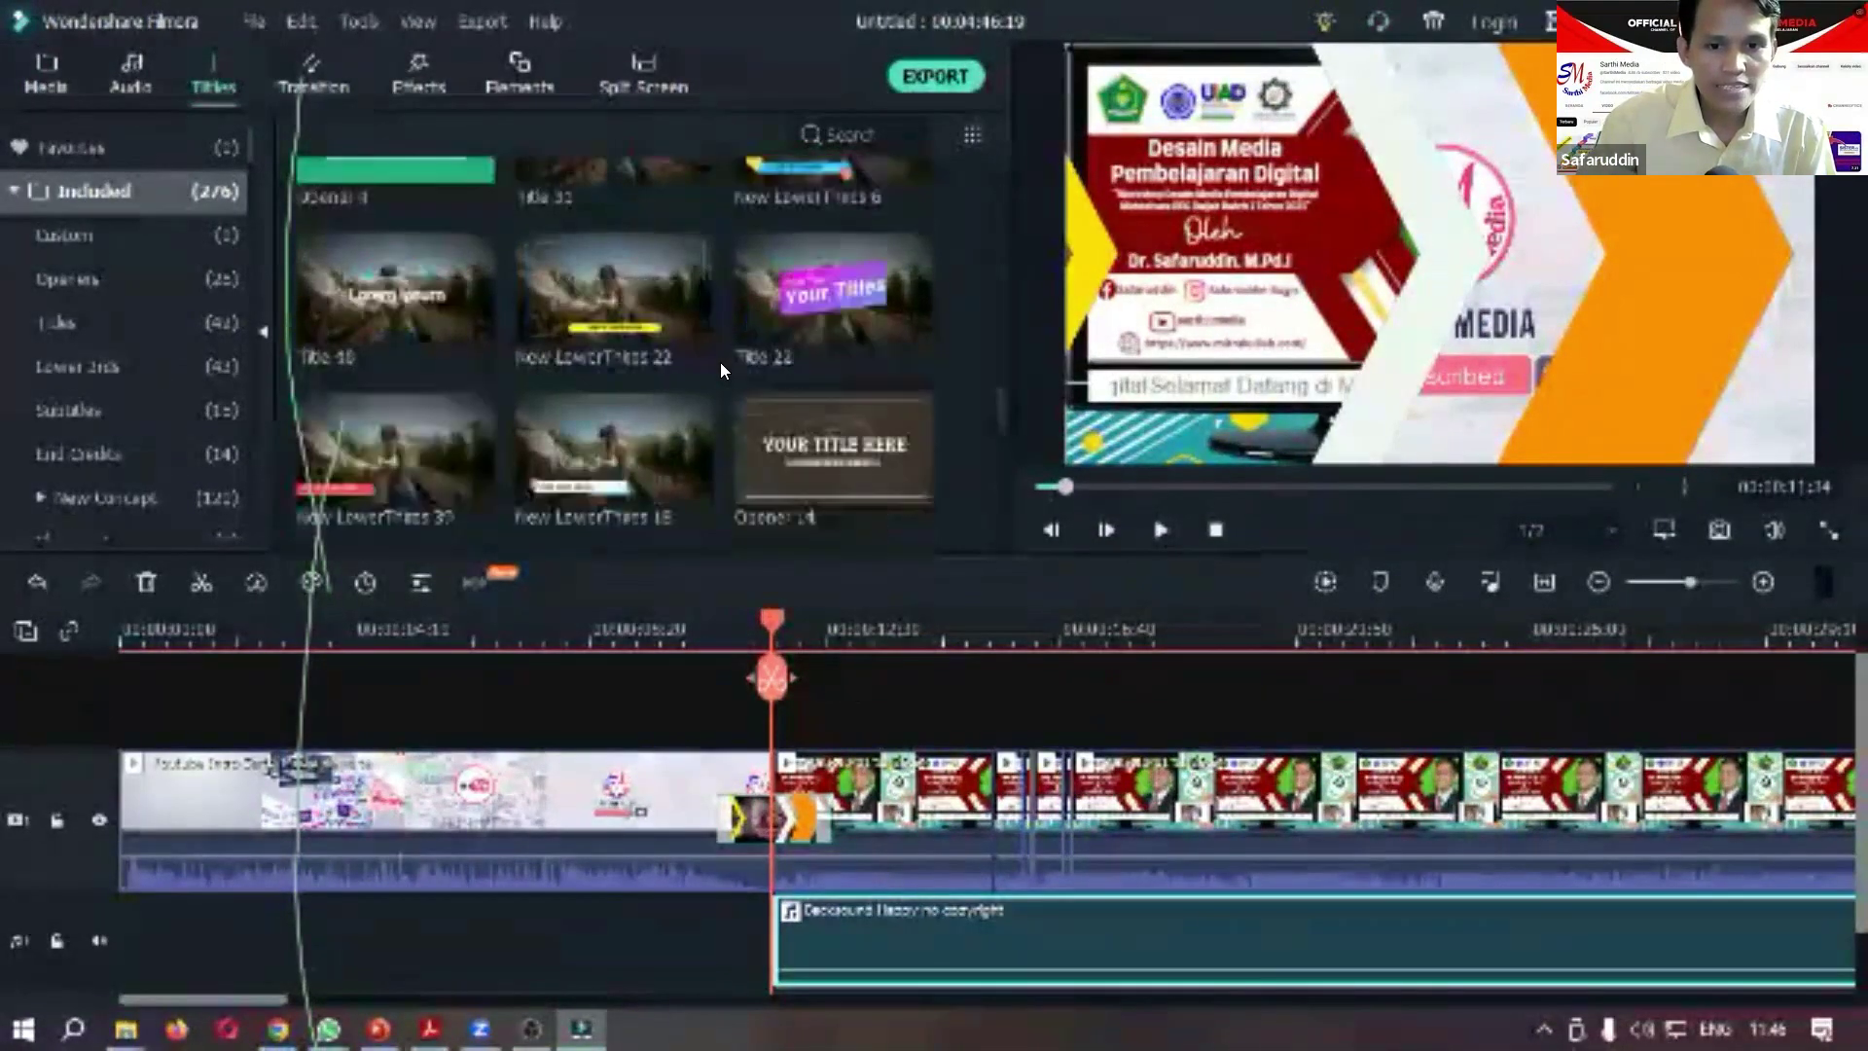
pyautogui.scroll(-3, 725, 362)
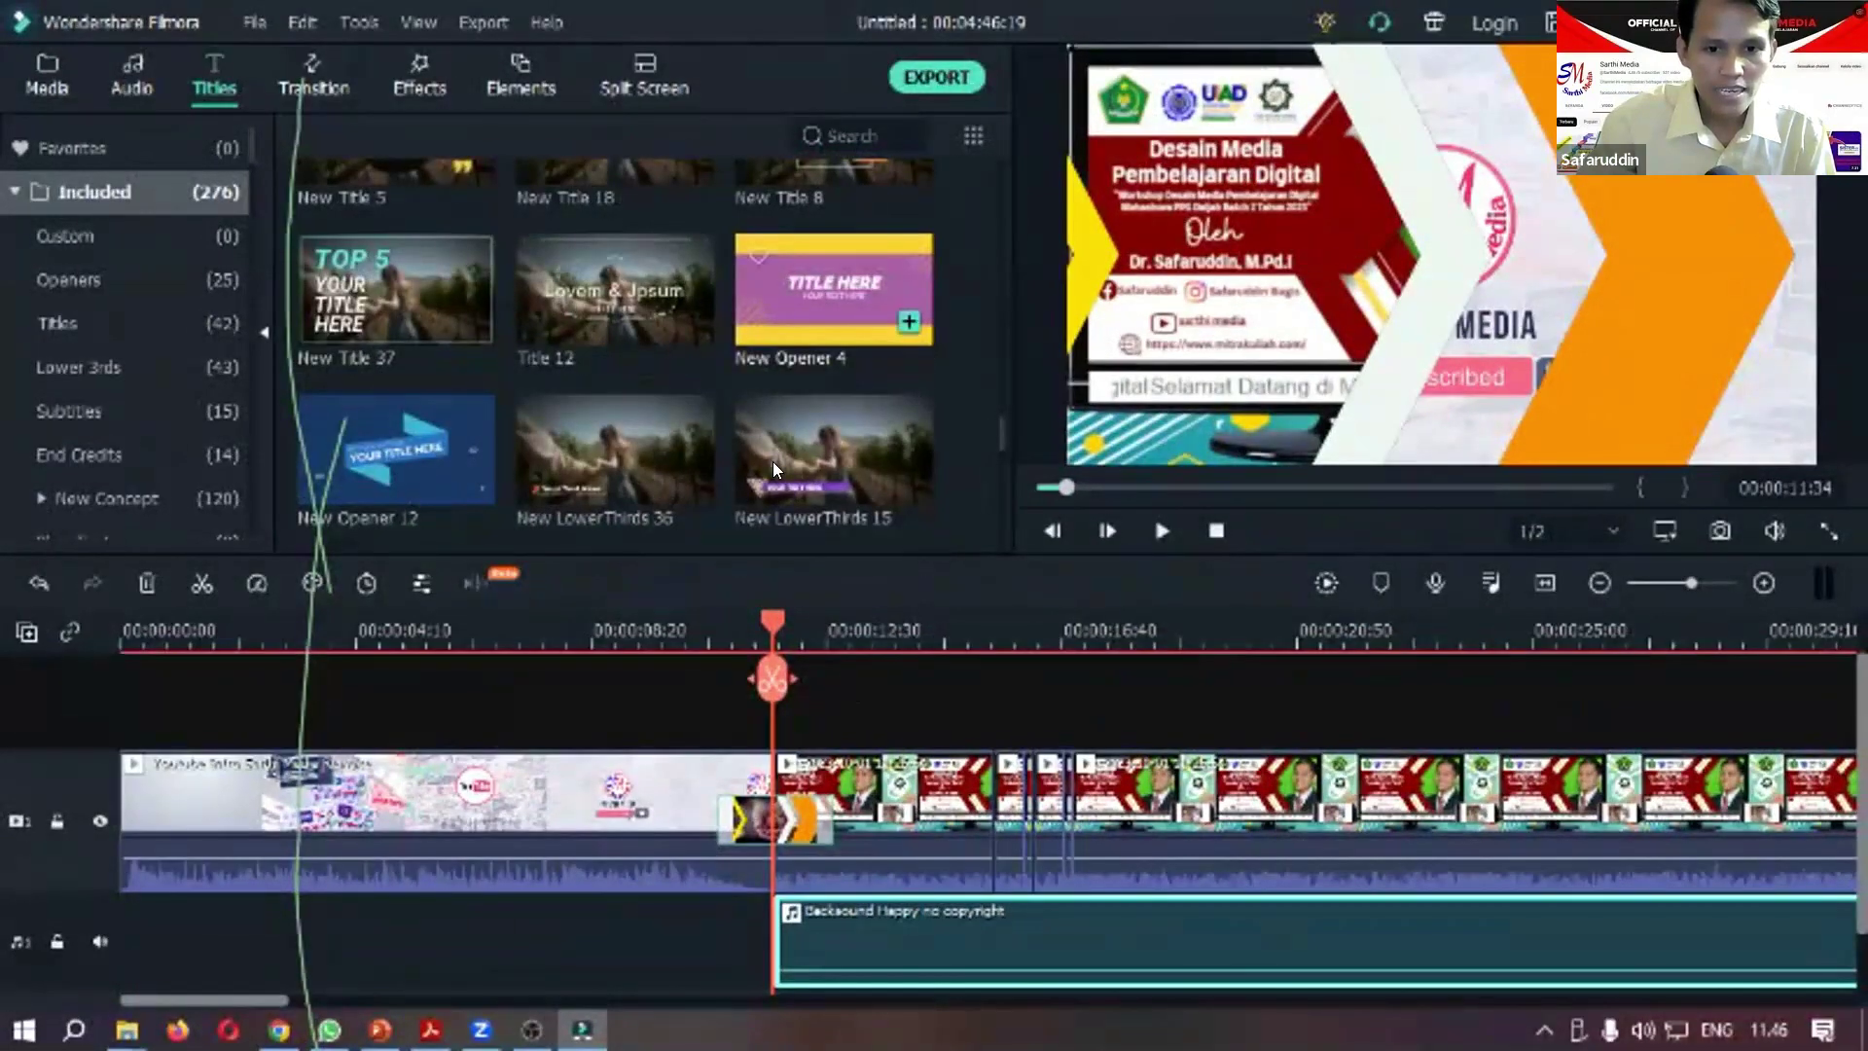
pyautogui.click(791, 434)
pyautogui.moveTo(792, 434); pyautogui.dragTo(792, 730)
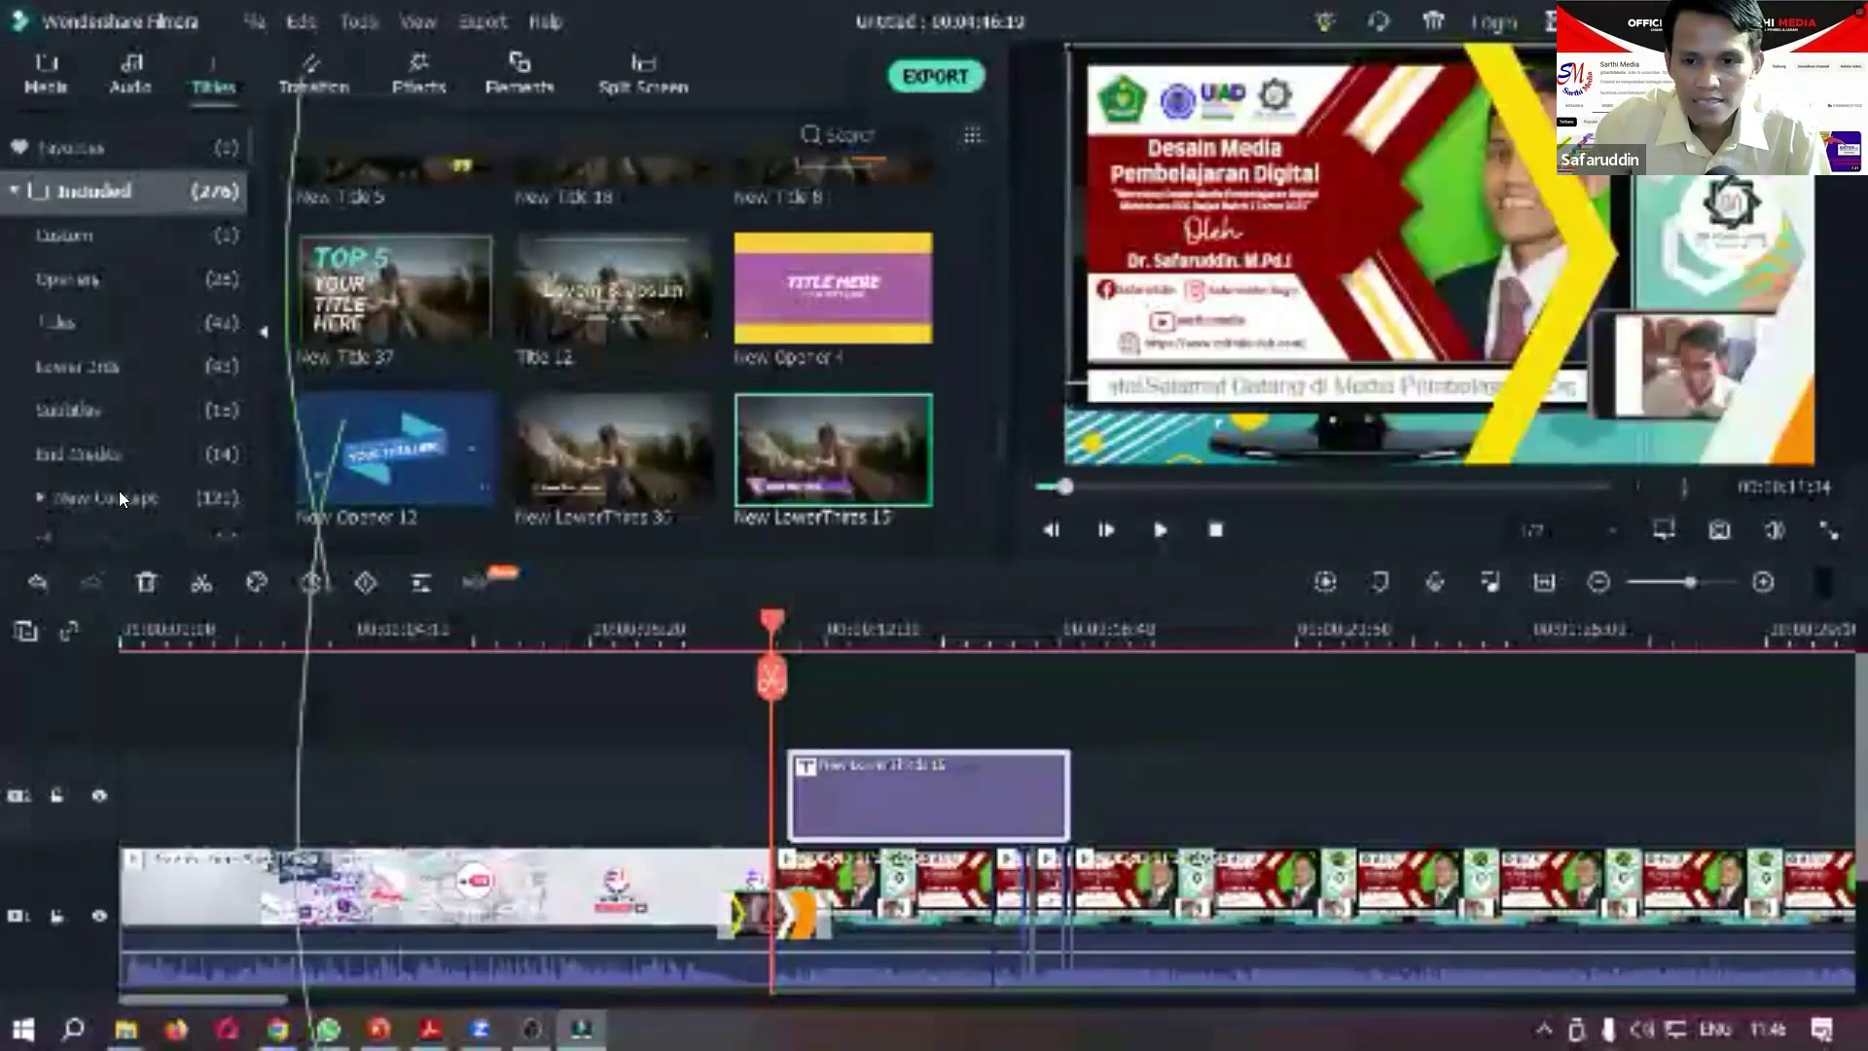
pyautogui.doubleClick(874, 755)
pyautogui.moveTo(871, 778); pyautogui.dragTo(861, 774)
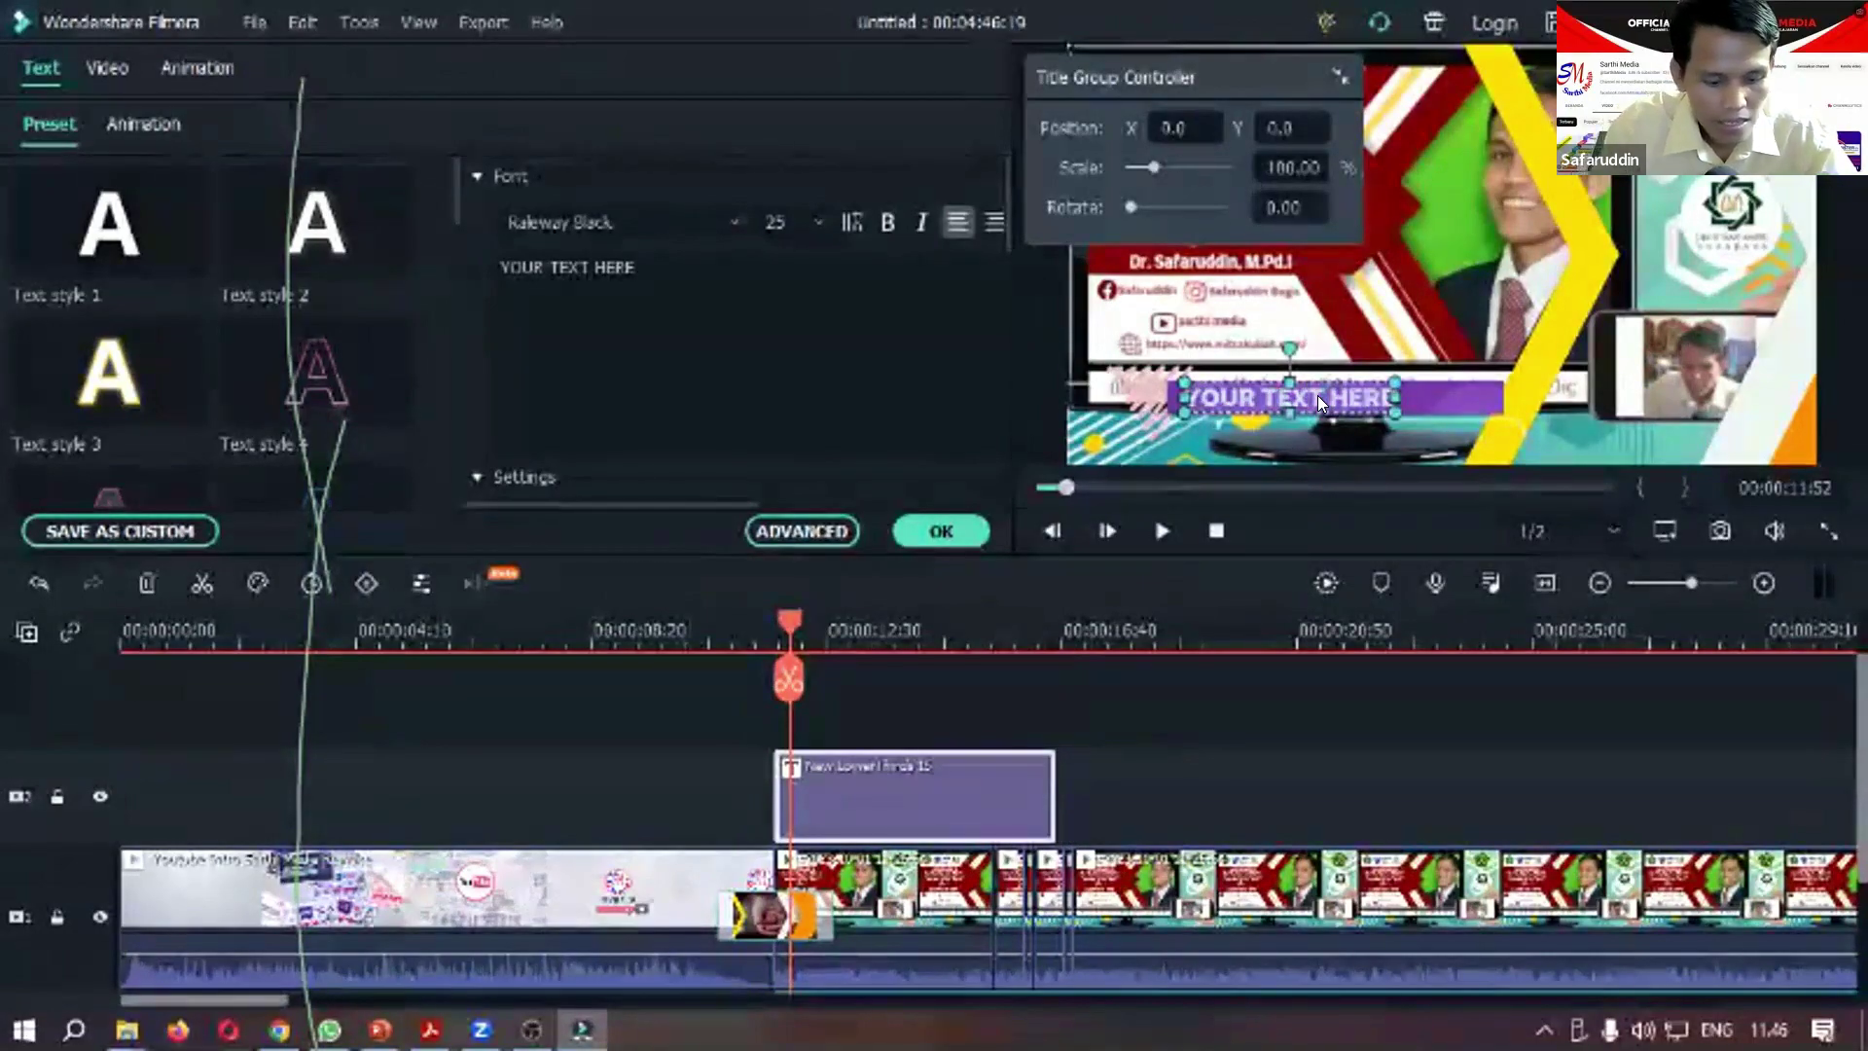
# Replace the placeholder text of the lower-third title with "Kegiatan Pendahuluan".
pyautogui.hotkey('ctrl', 'a')
pyautogui.write('Kegiatan')
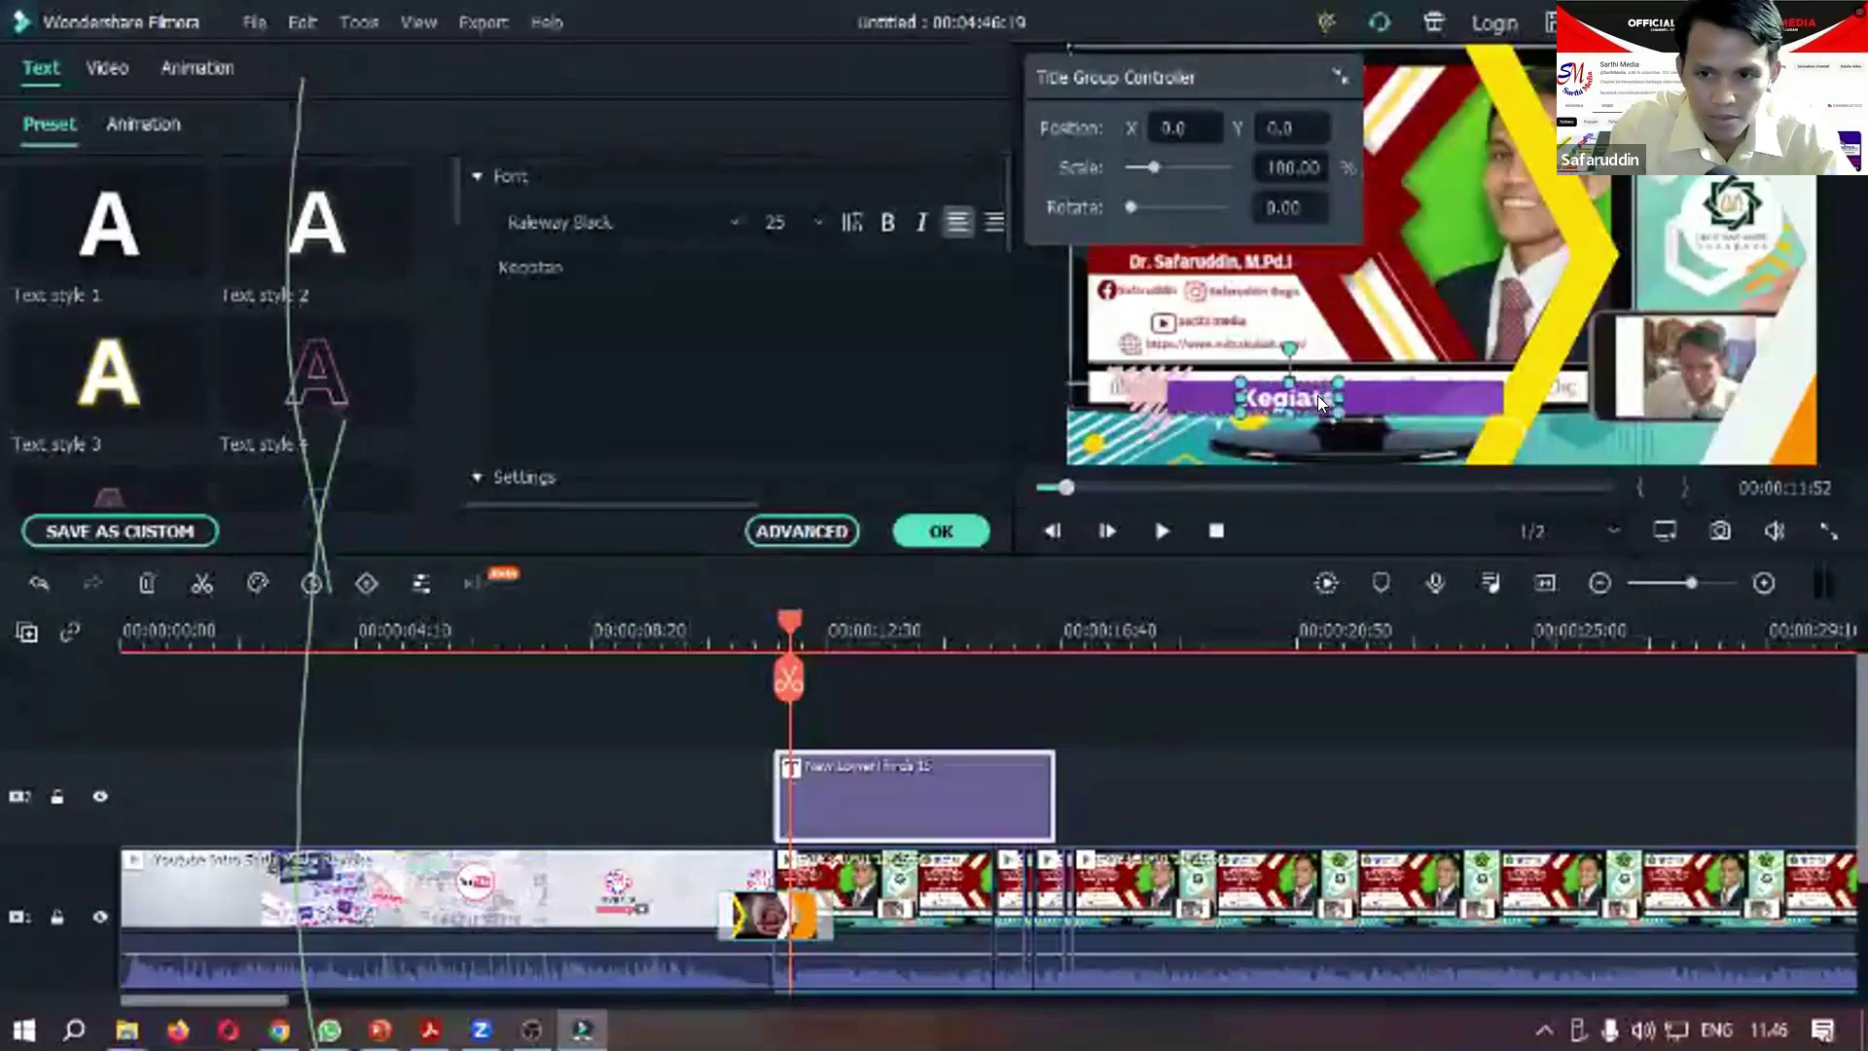
pyautogui.write(' Pendah')
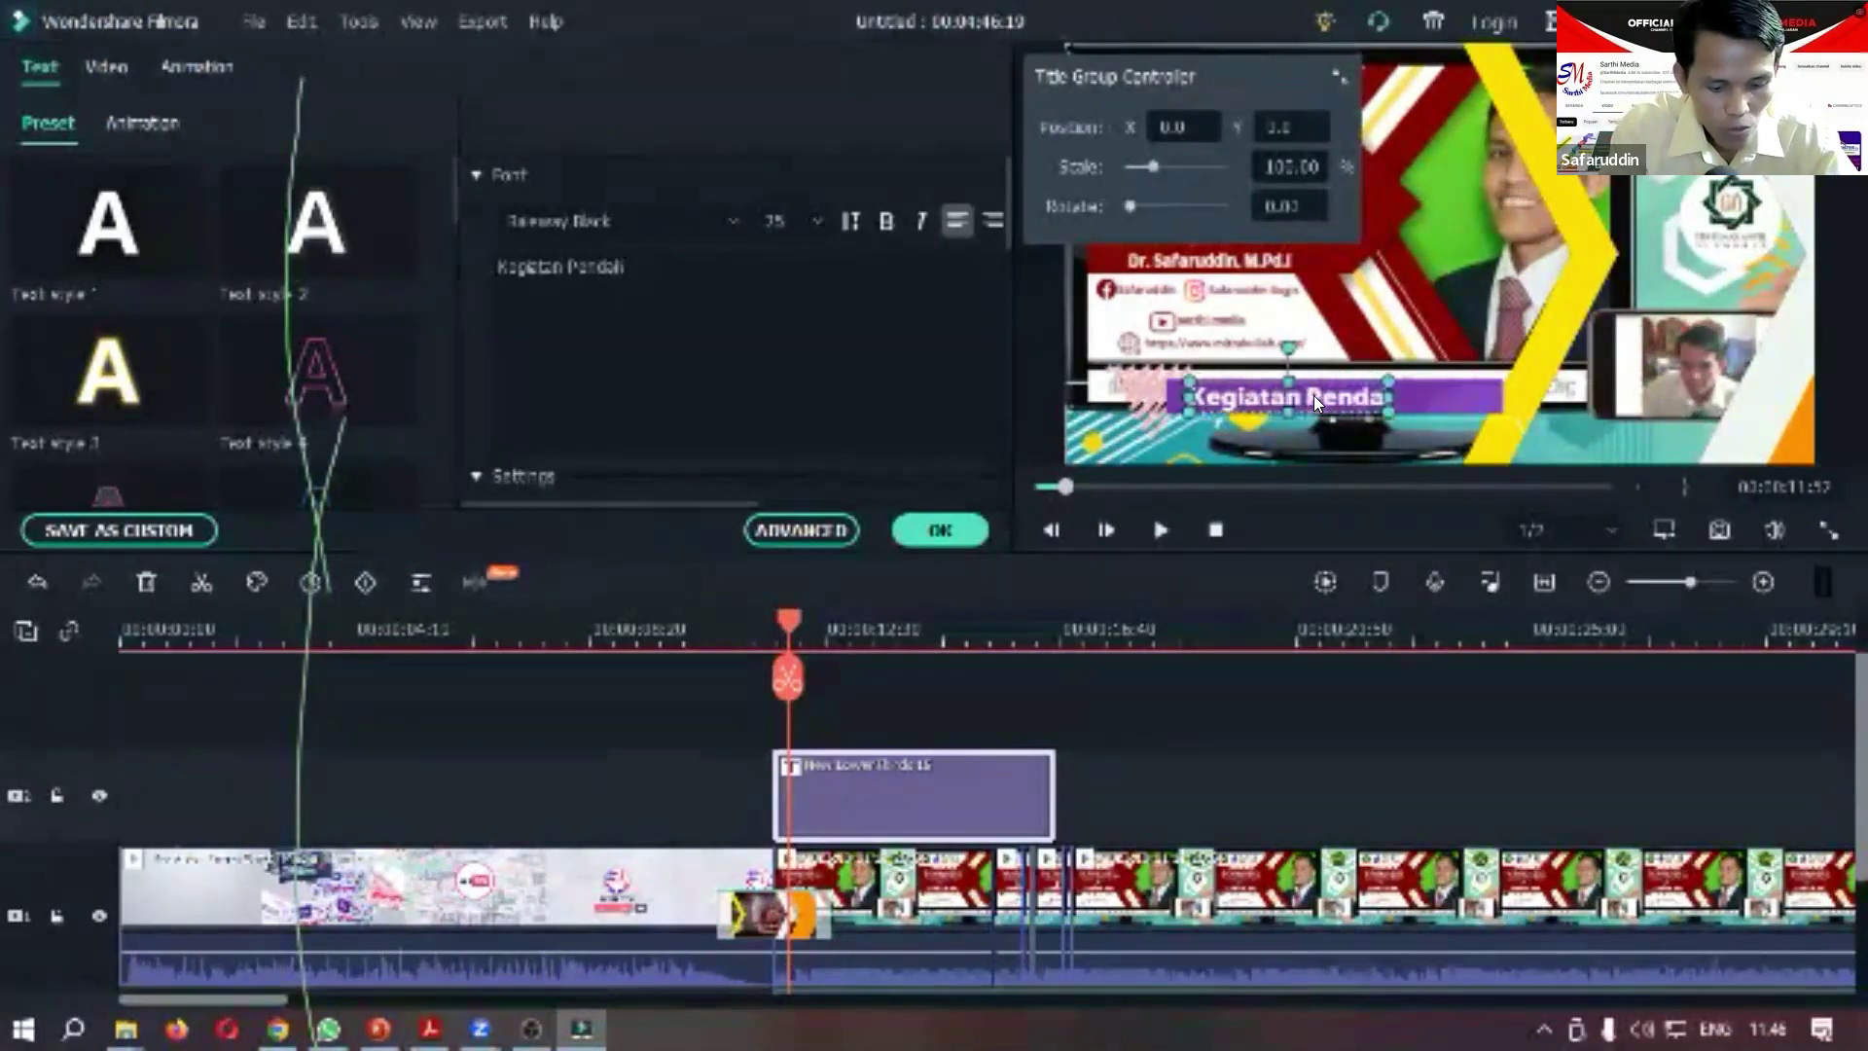
pyautogui.write('uluan')
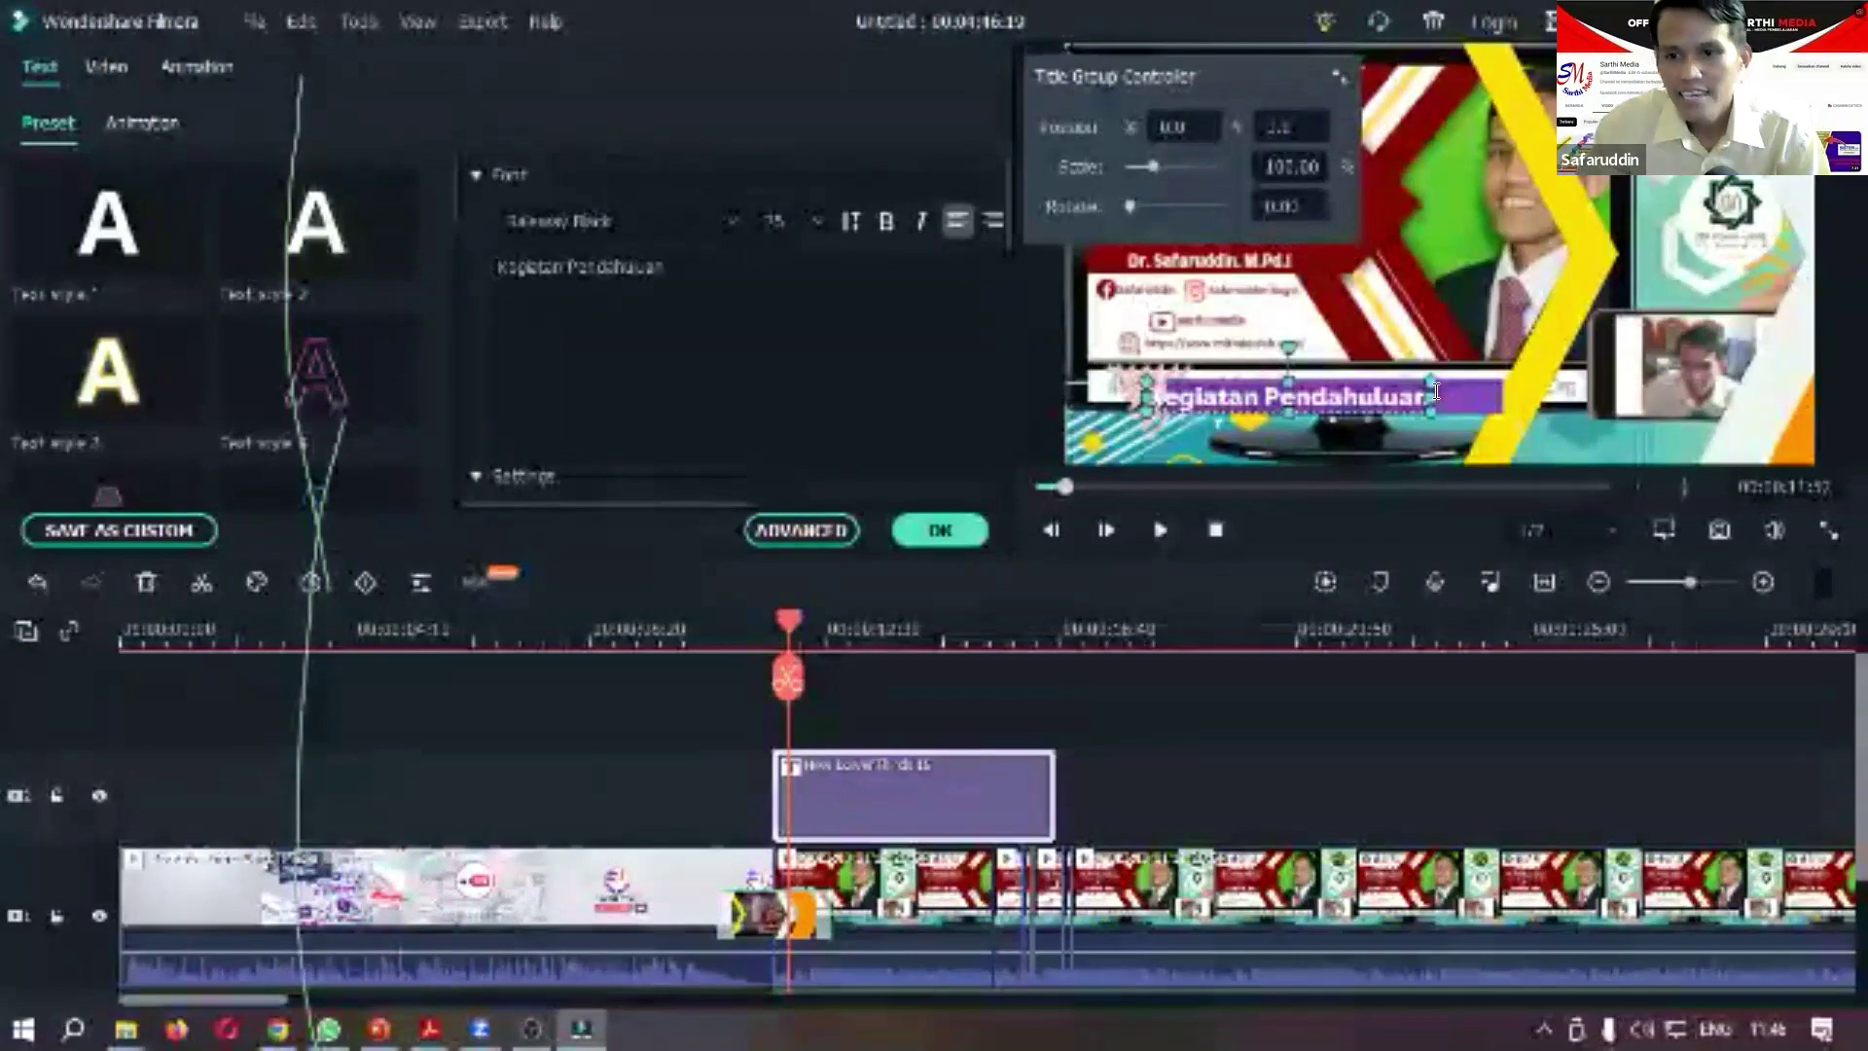
# Move the lower third's purple banner and its text down to the bottom edge of the video frame.
pyautogui.click(1478, 391)
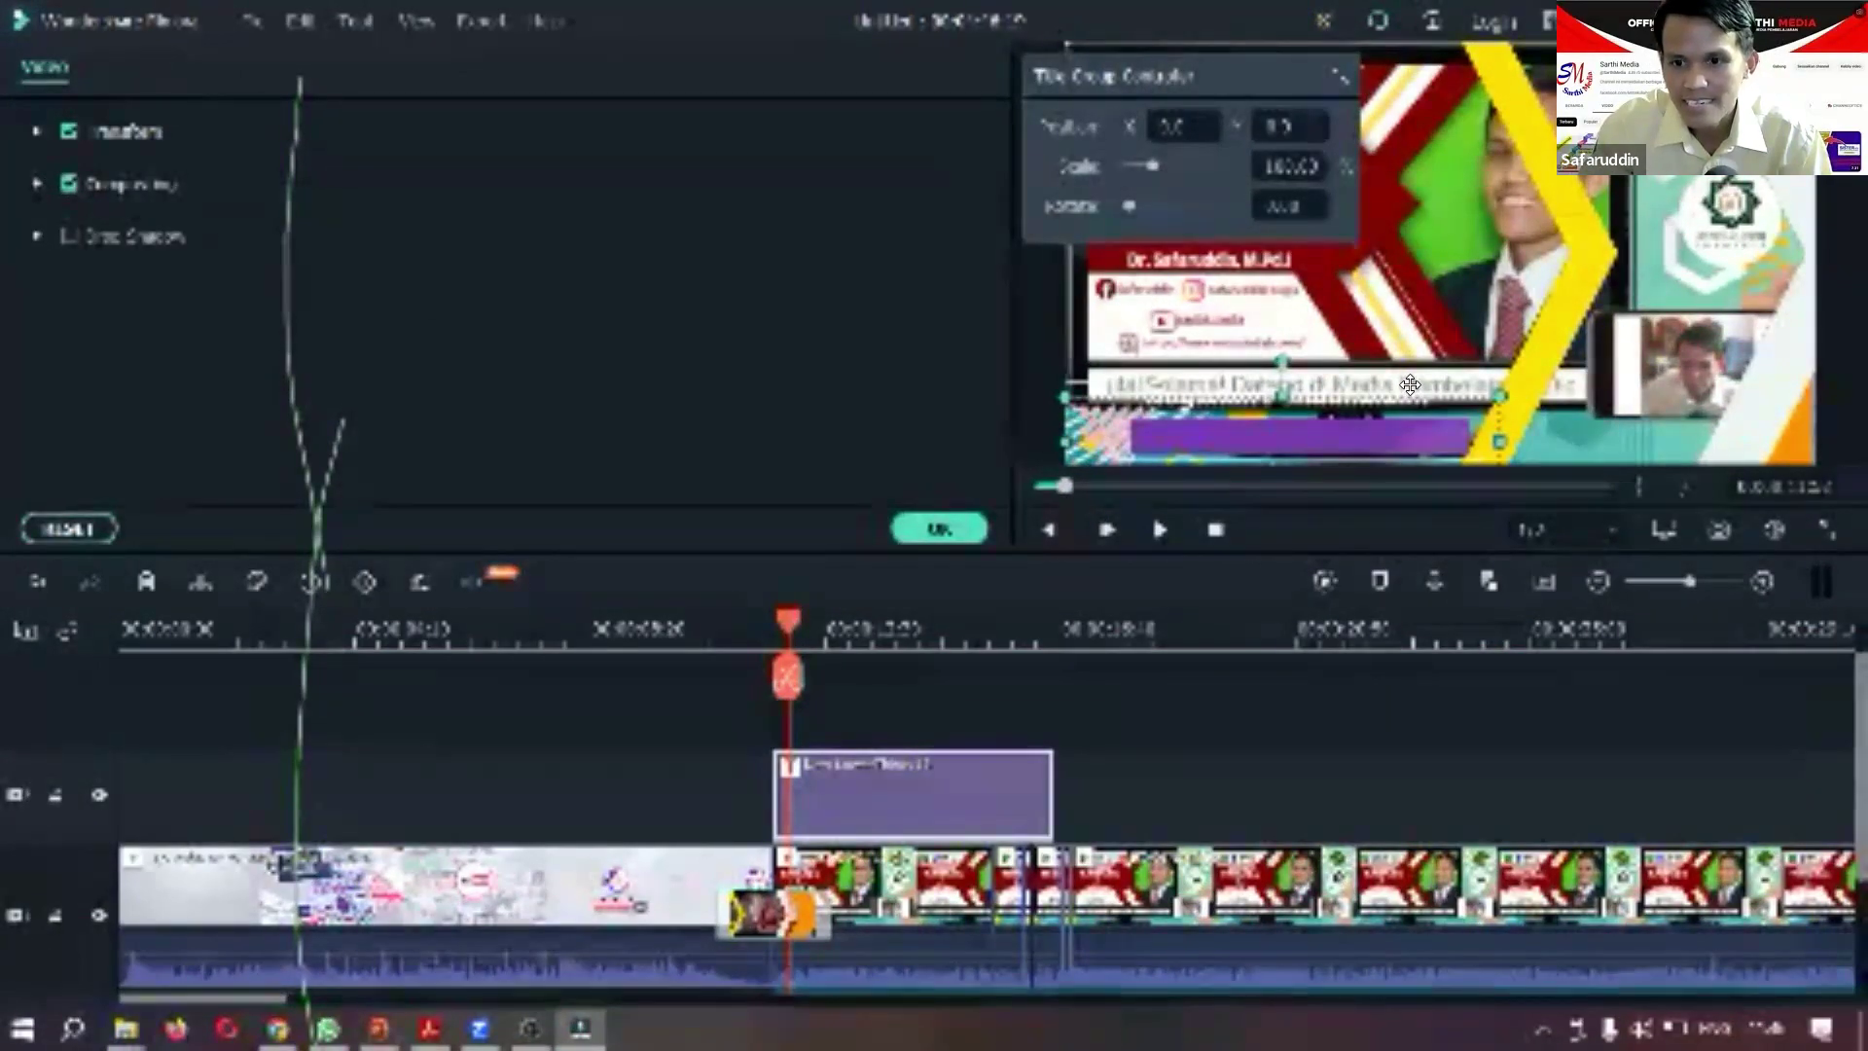
pyautogui.click(1418, 391)
pyautogui.moveTo(1349, 409); pyautogui.dragTo(1364, 438)
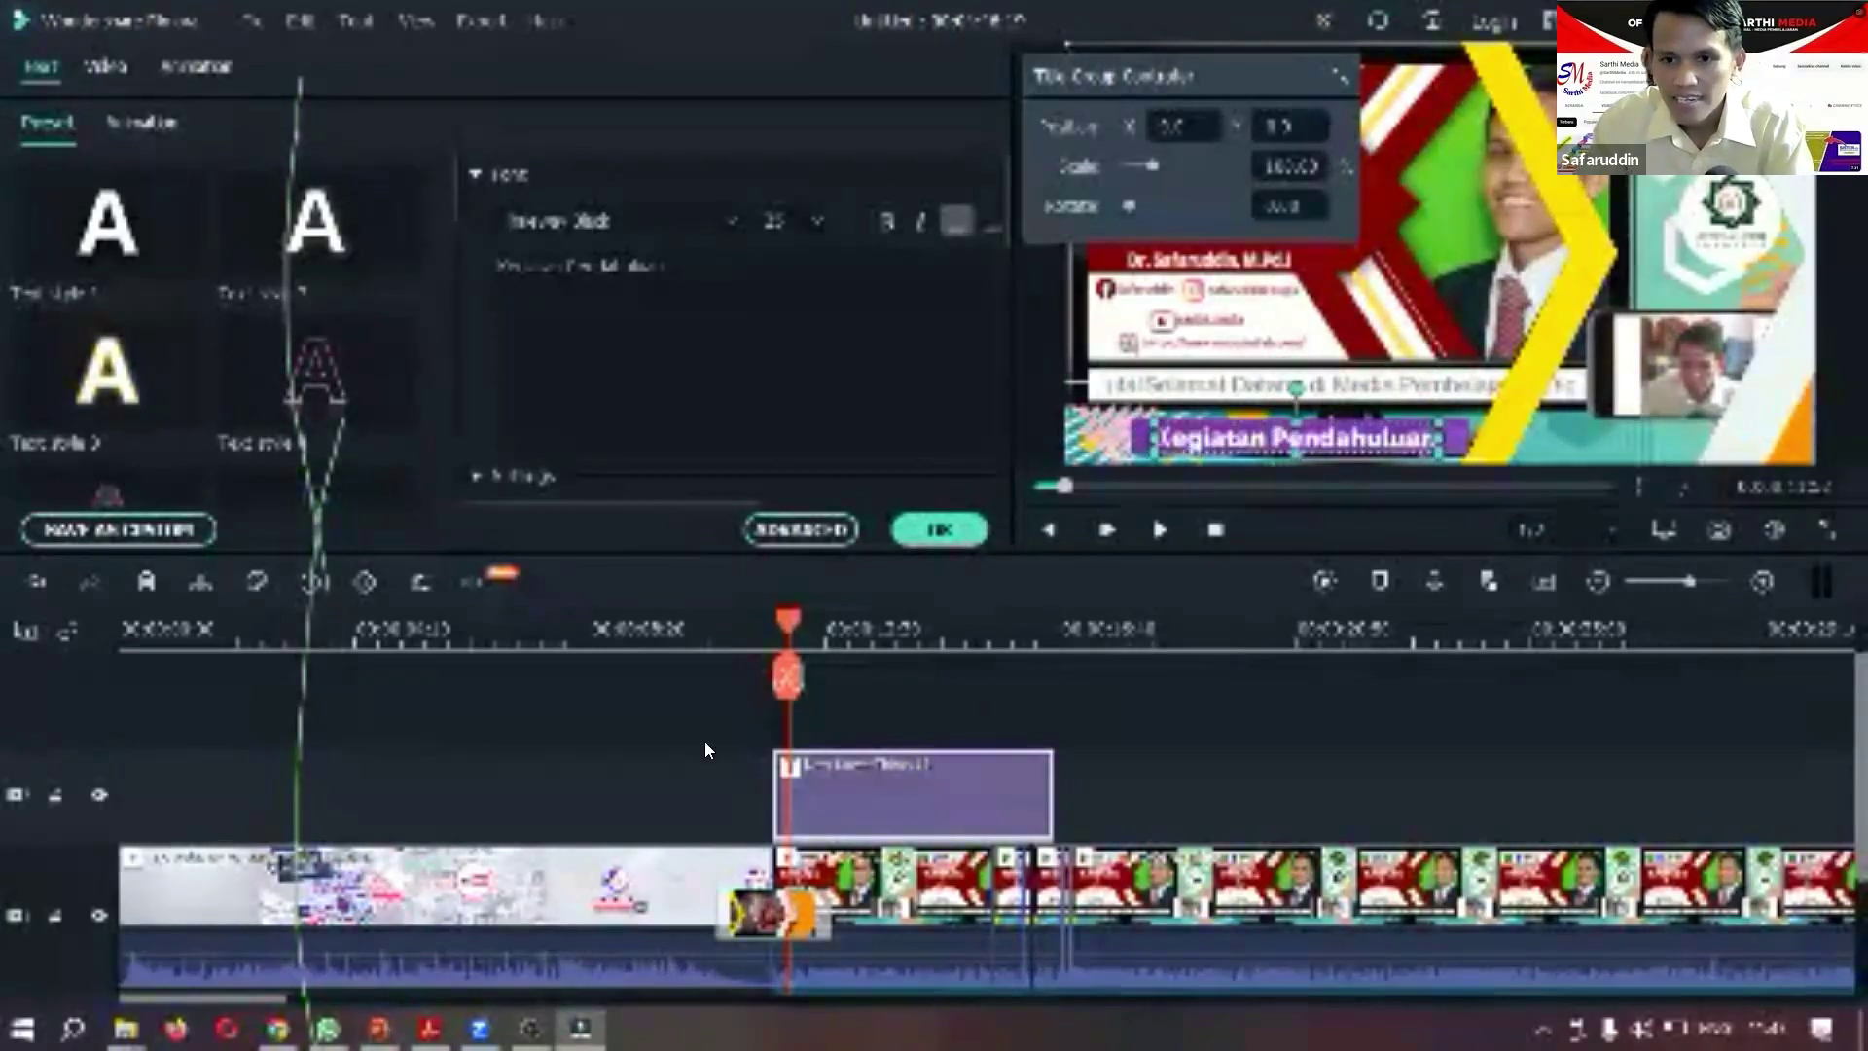
pyautogui.click(576, 785)
# Extend the Kegiatan Pendahuluan title clip so it ends at about 22 seconds on the timeline.
pyautogui.moveTo(786, 619); pyautogui.dragTo(774, 628)
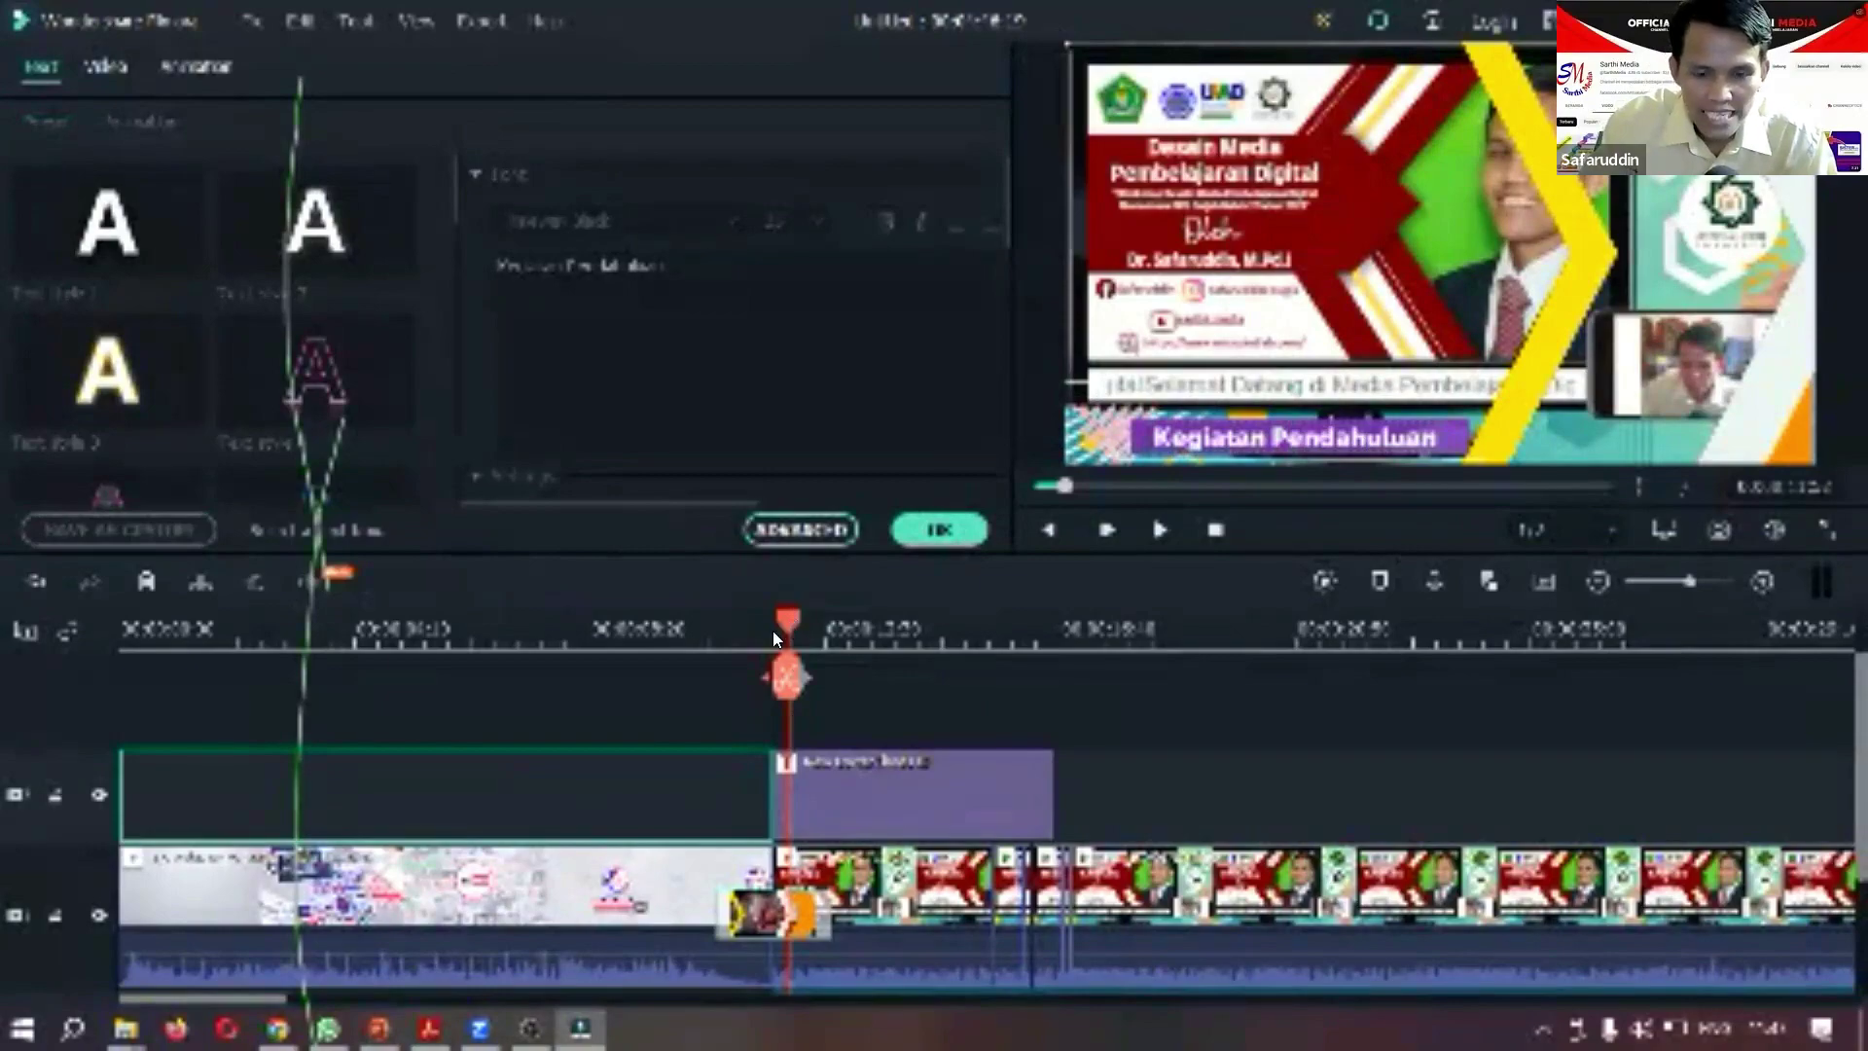
pyautogui.click(948, 798)
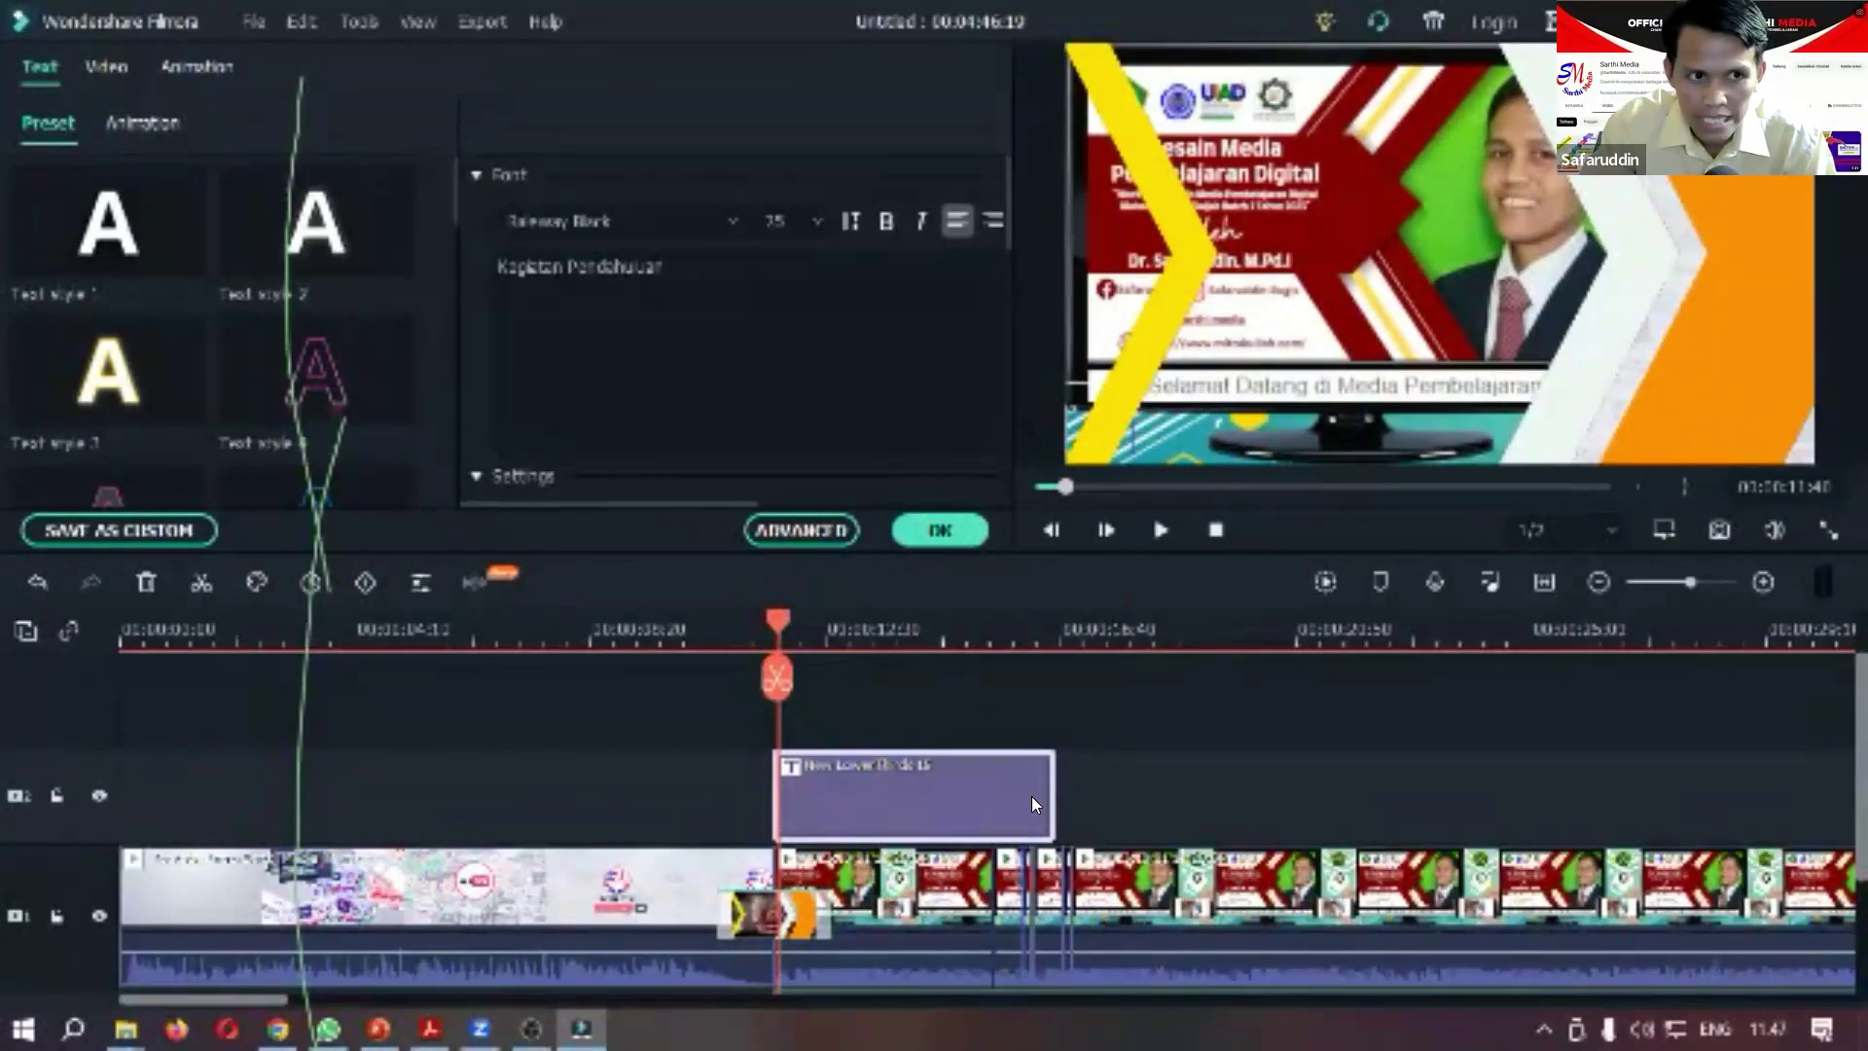
pyautogui.moveTo(1045, 785); pyautogui.dragTo(1244, 752)
# Play the recording with the Kegiatan Pendahuluan title over it and accept the title settings.
pyautogui.press('Left')
pyautogui.press('Left')
pyautogui.press('Left')
pyautogui.click(1158, 530)
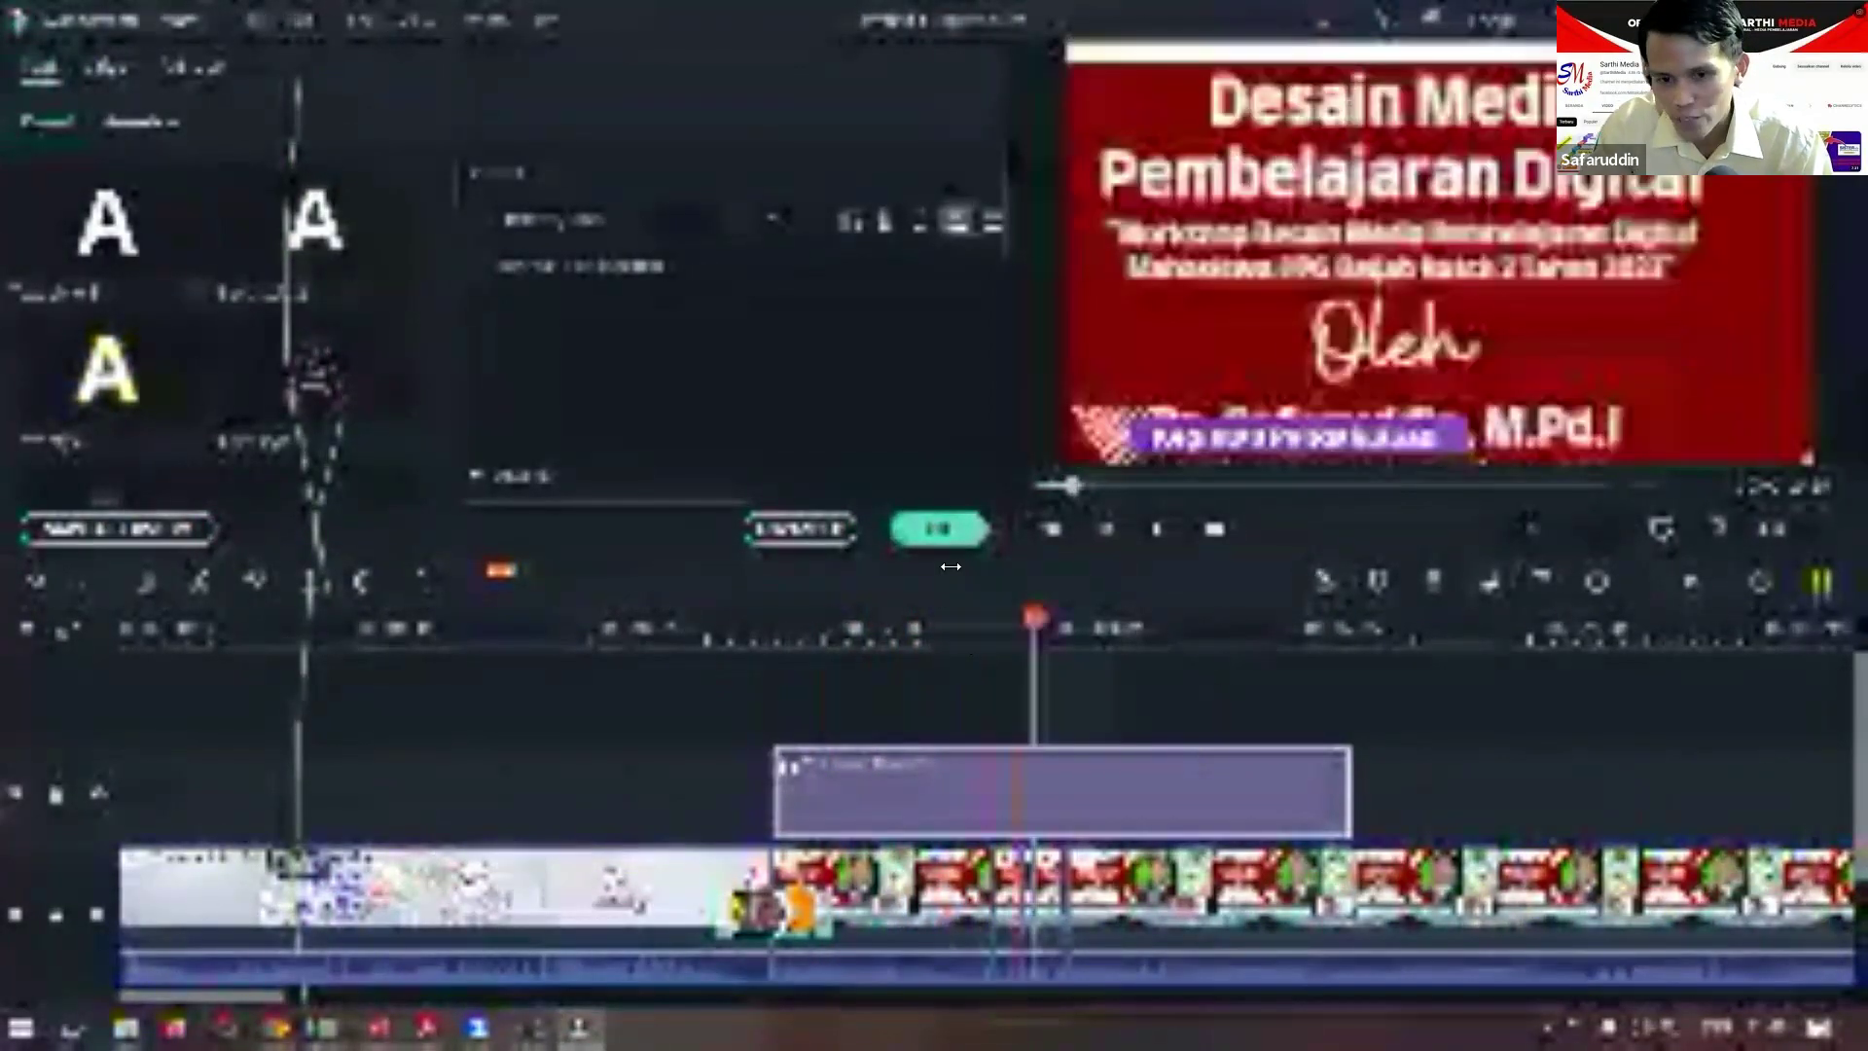
pyautogui.click(953, 529)
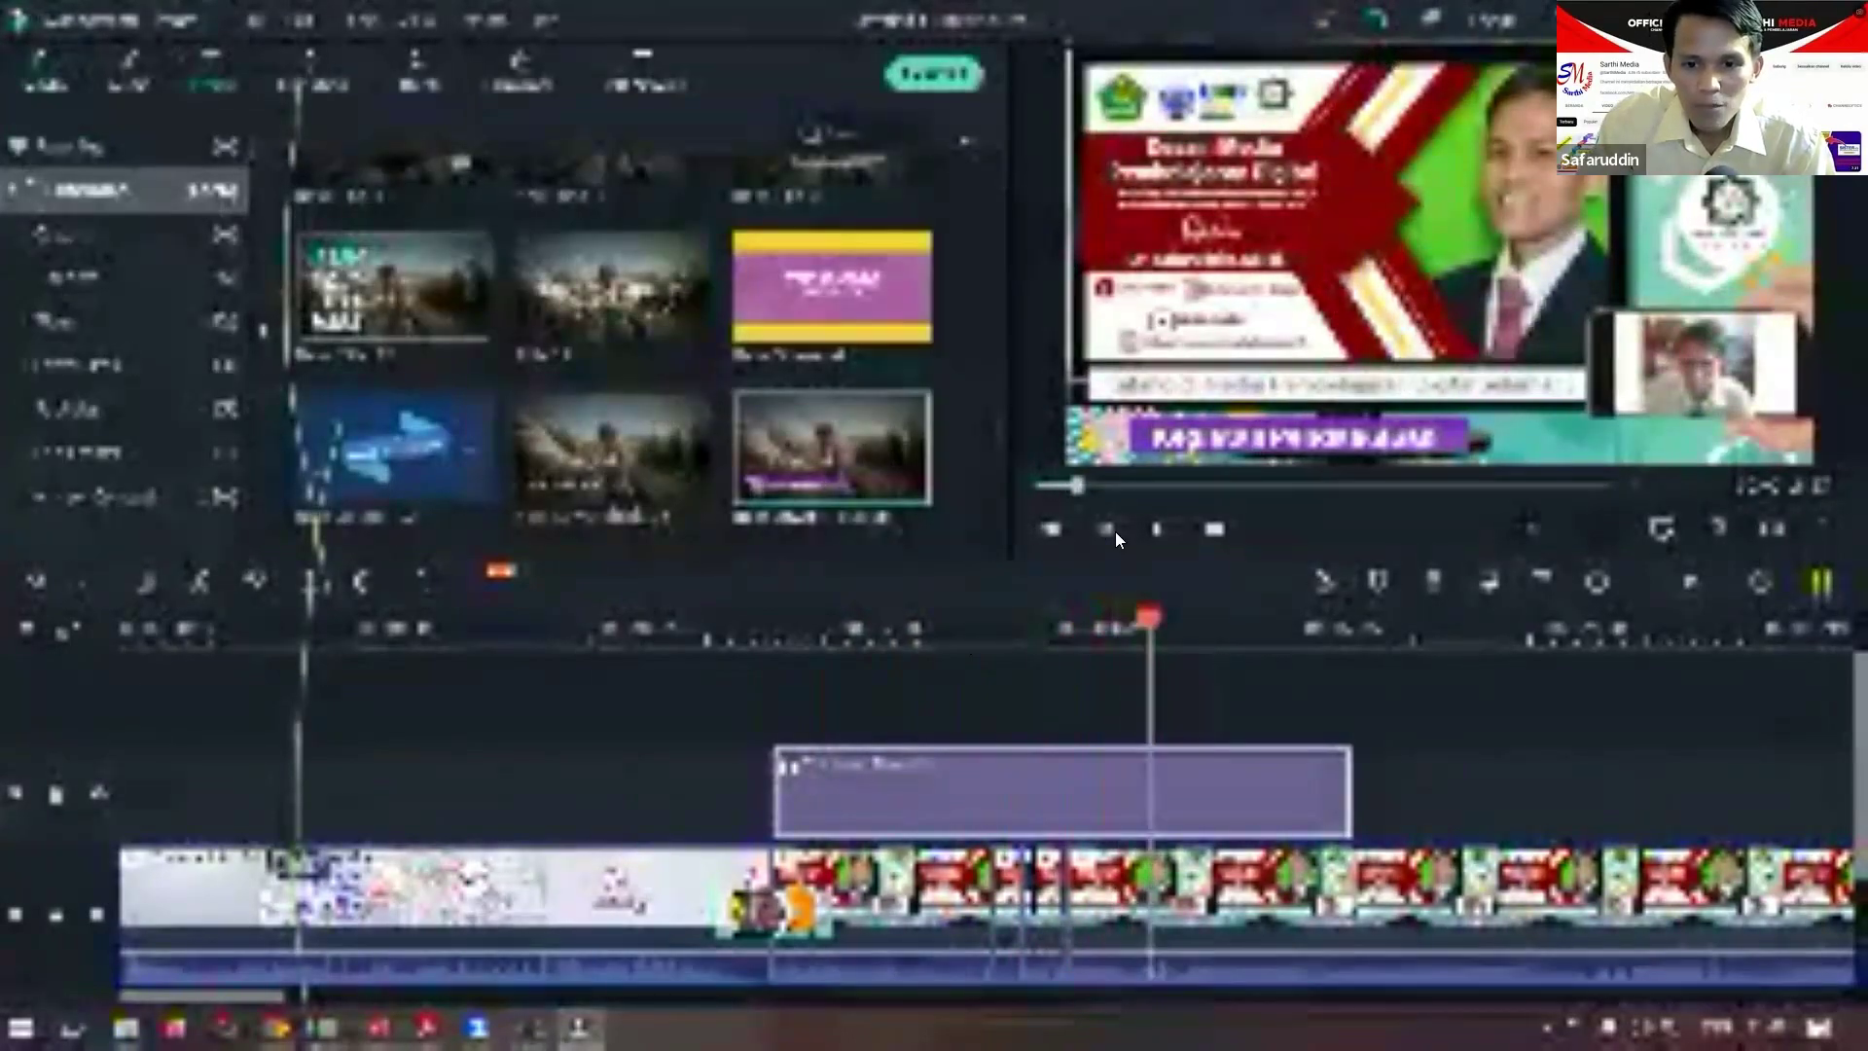
pyautogui.click(1158, 528)
# Place YouTube End Screen 02 directly after the recording on video track 1 and add an Erase Slide transition between them.
pyautogui.scroll(-1, 1331, 685)
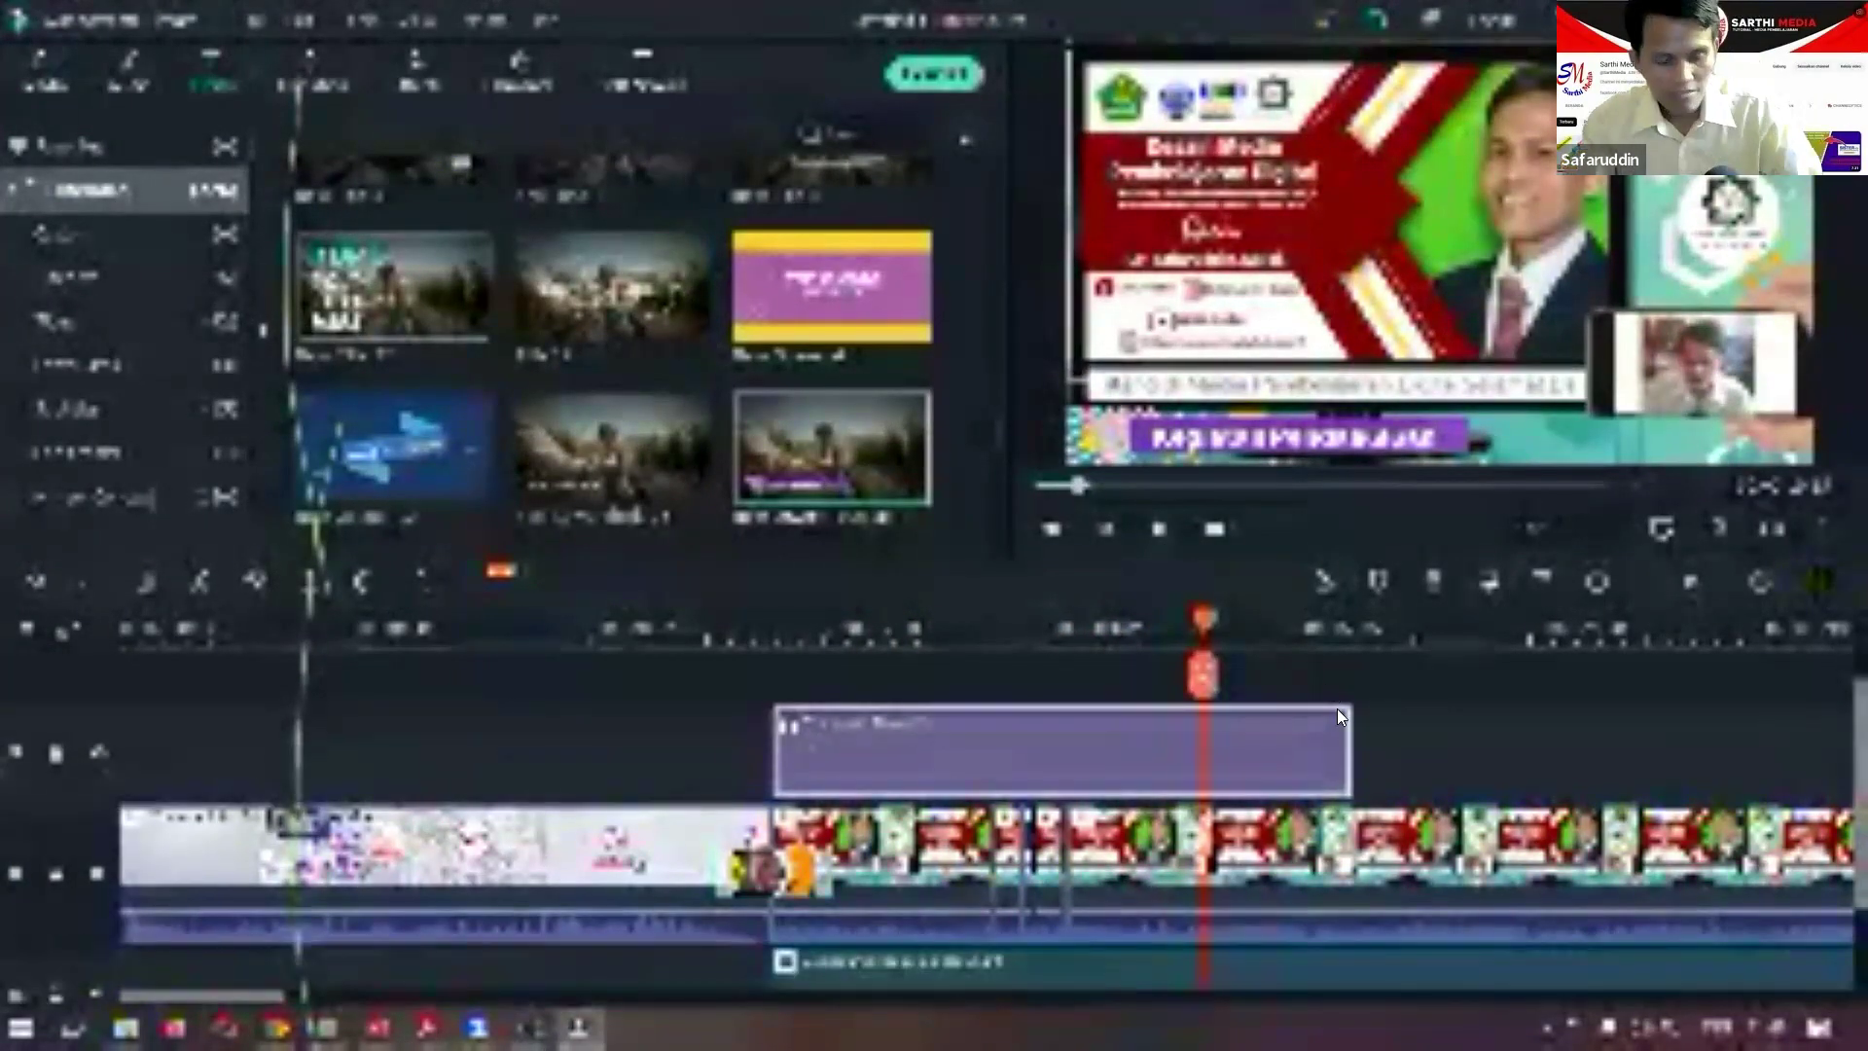
pyautogui.scroll(-1, 1321, 771)
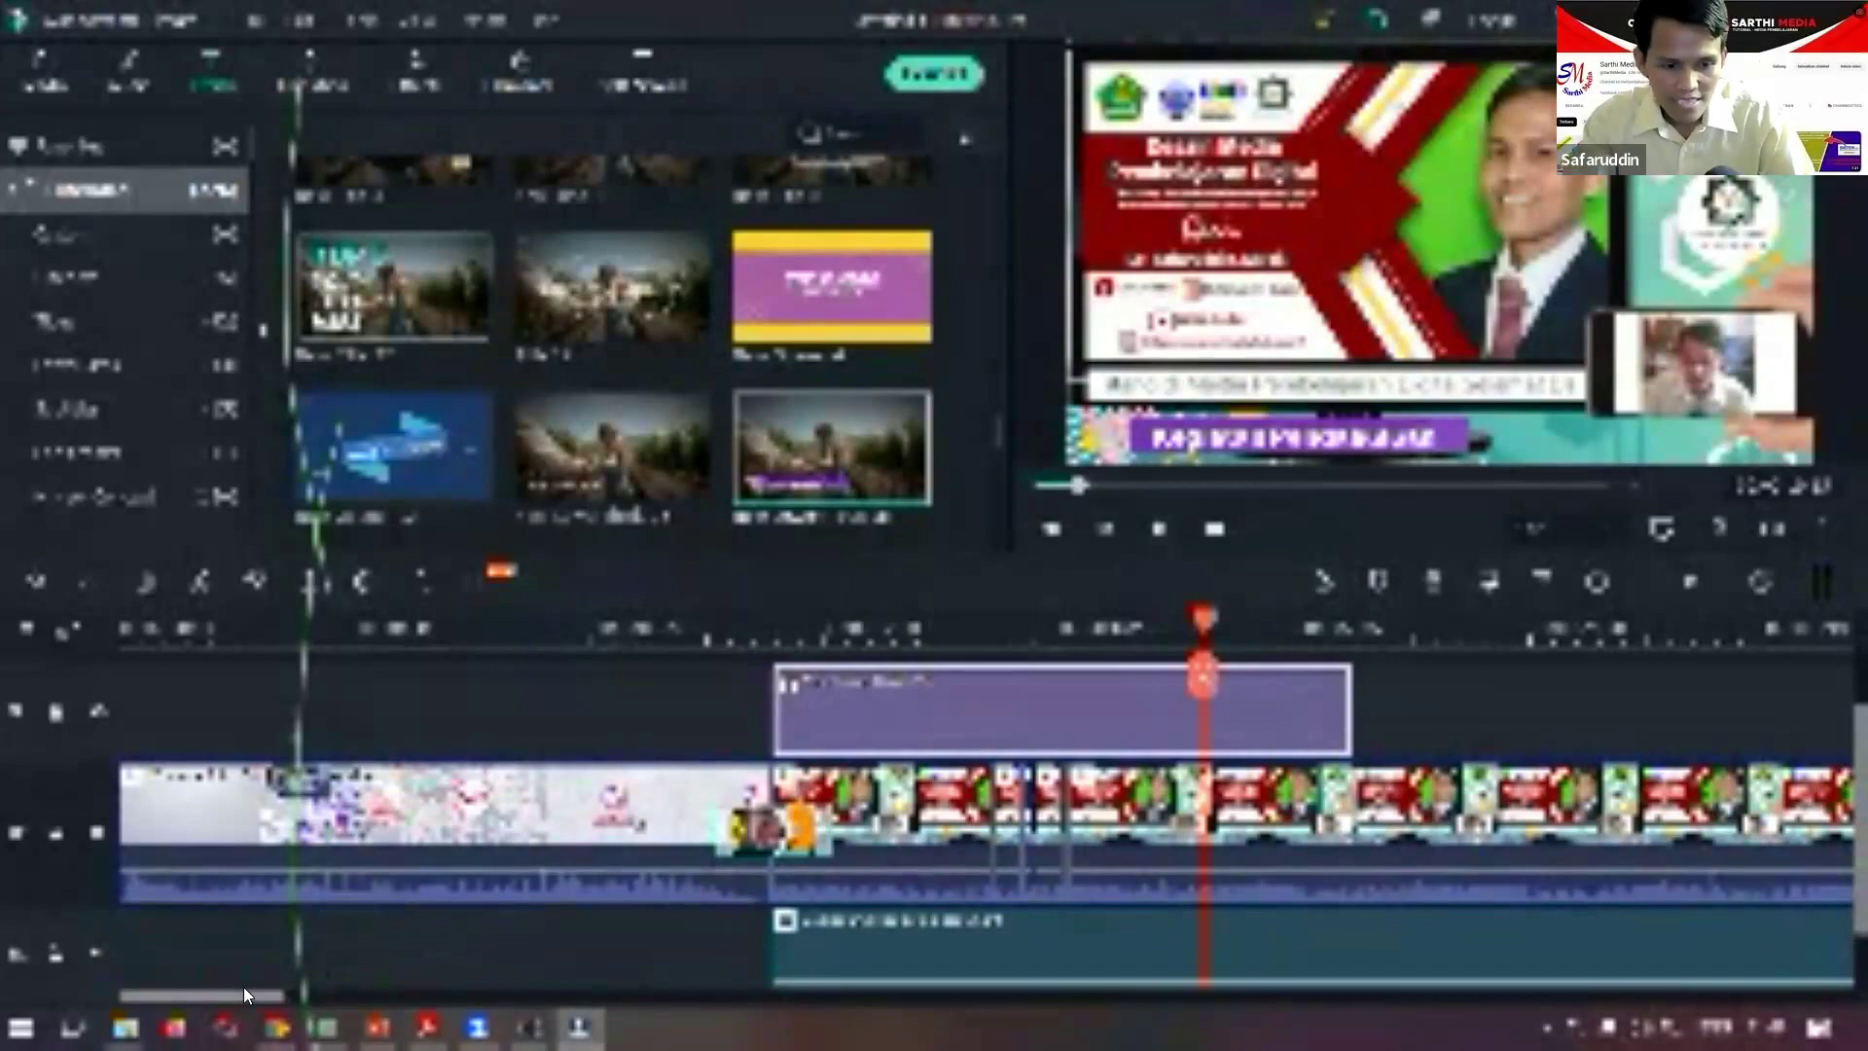
pyautogui.moveTo(241, 990); pyautogui.dragTo(566, 989)
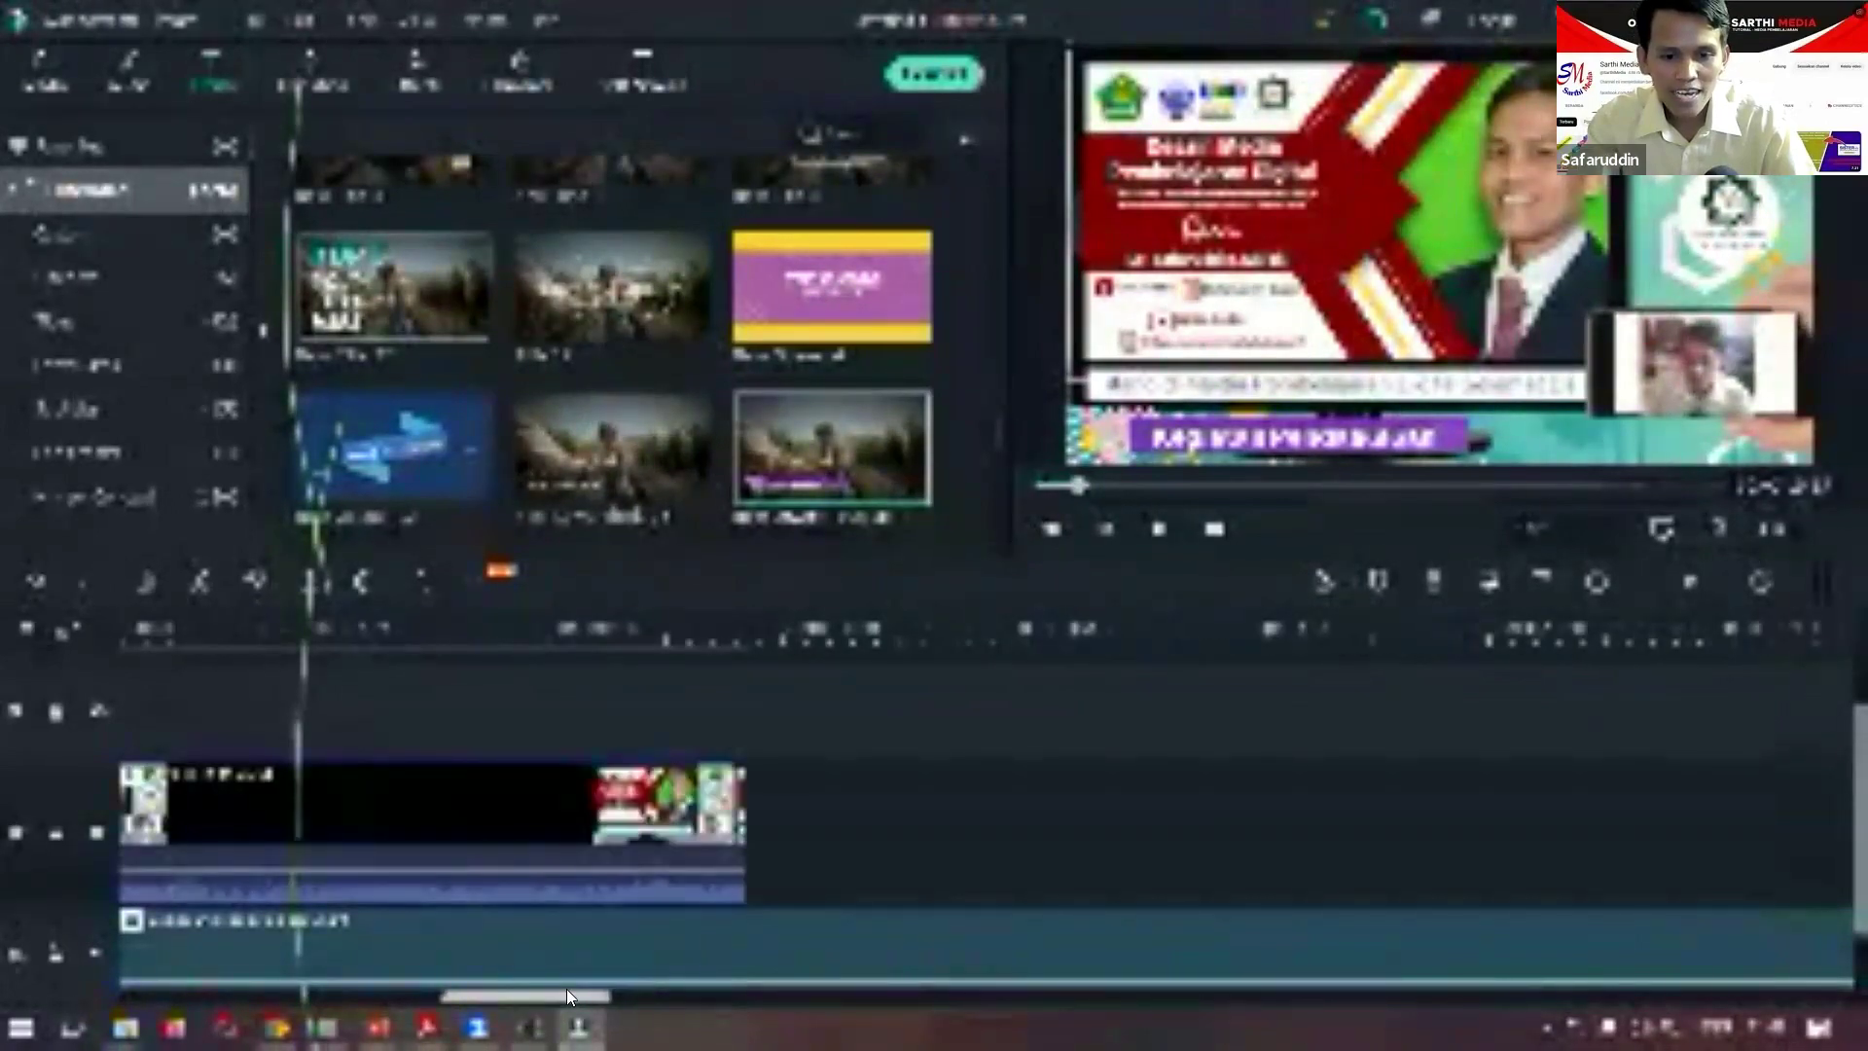
pyautogui.click(62, 84)
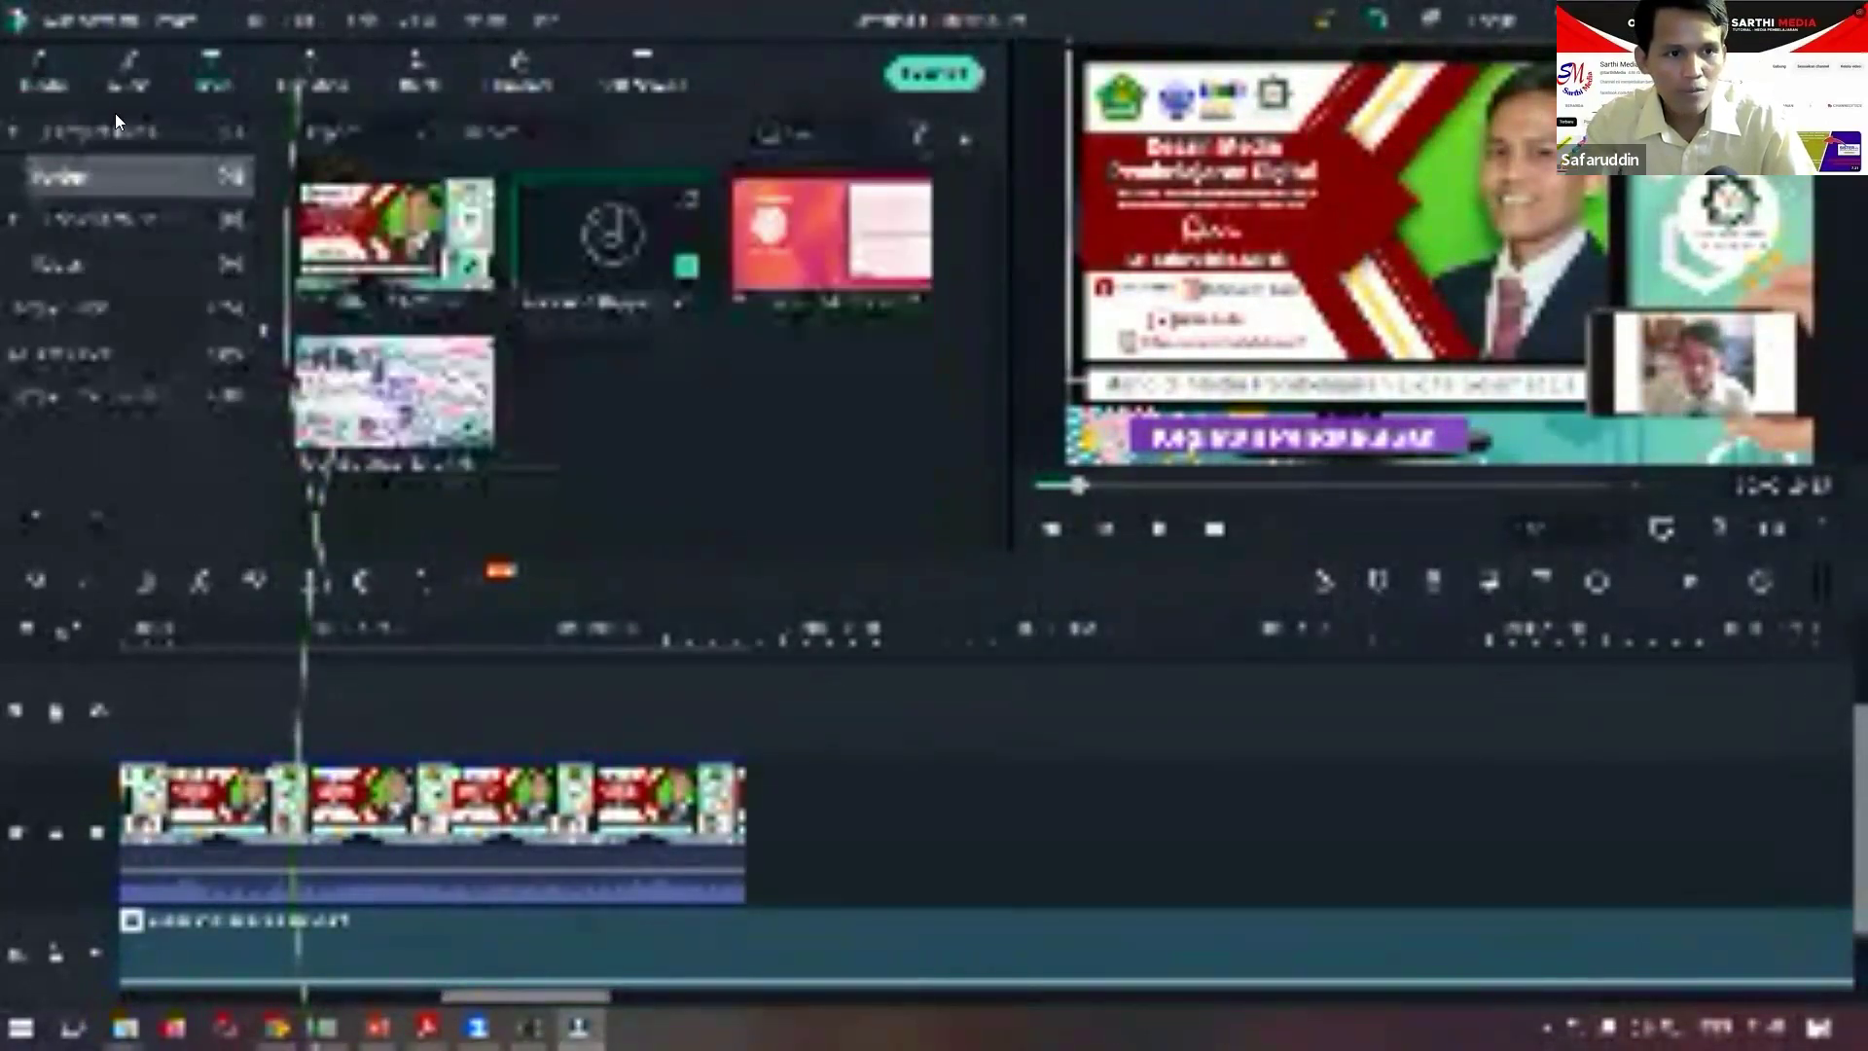
pyautogui.moveTo(833, 240); pyautogui.dragTo(735, 840)
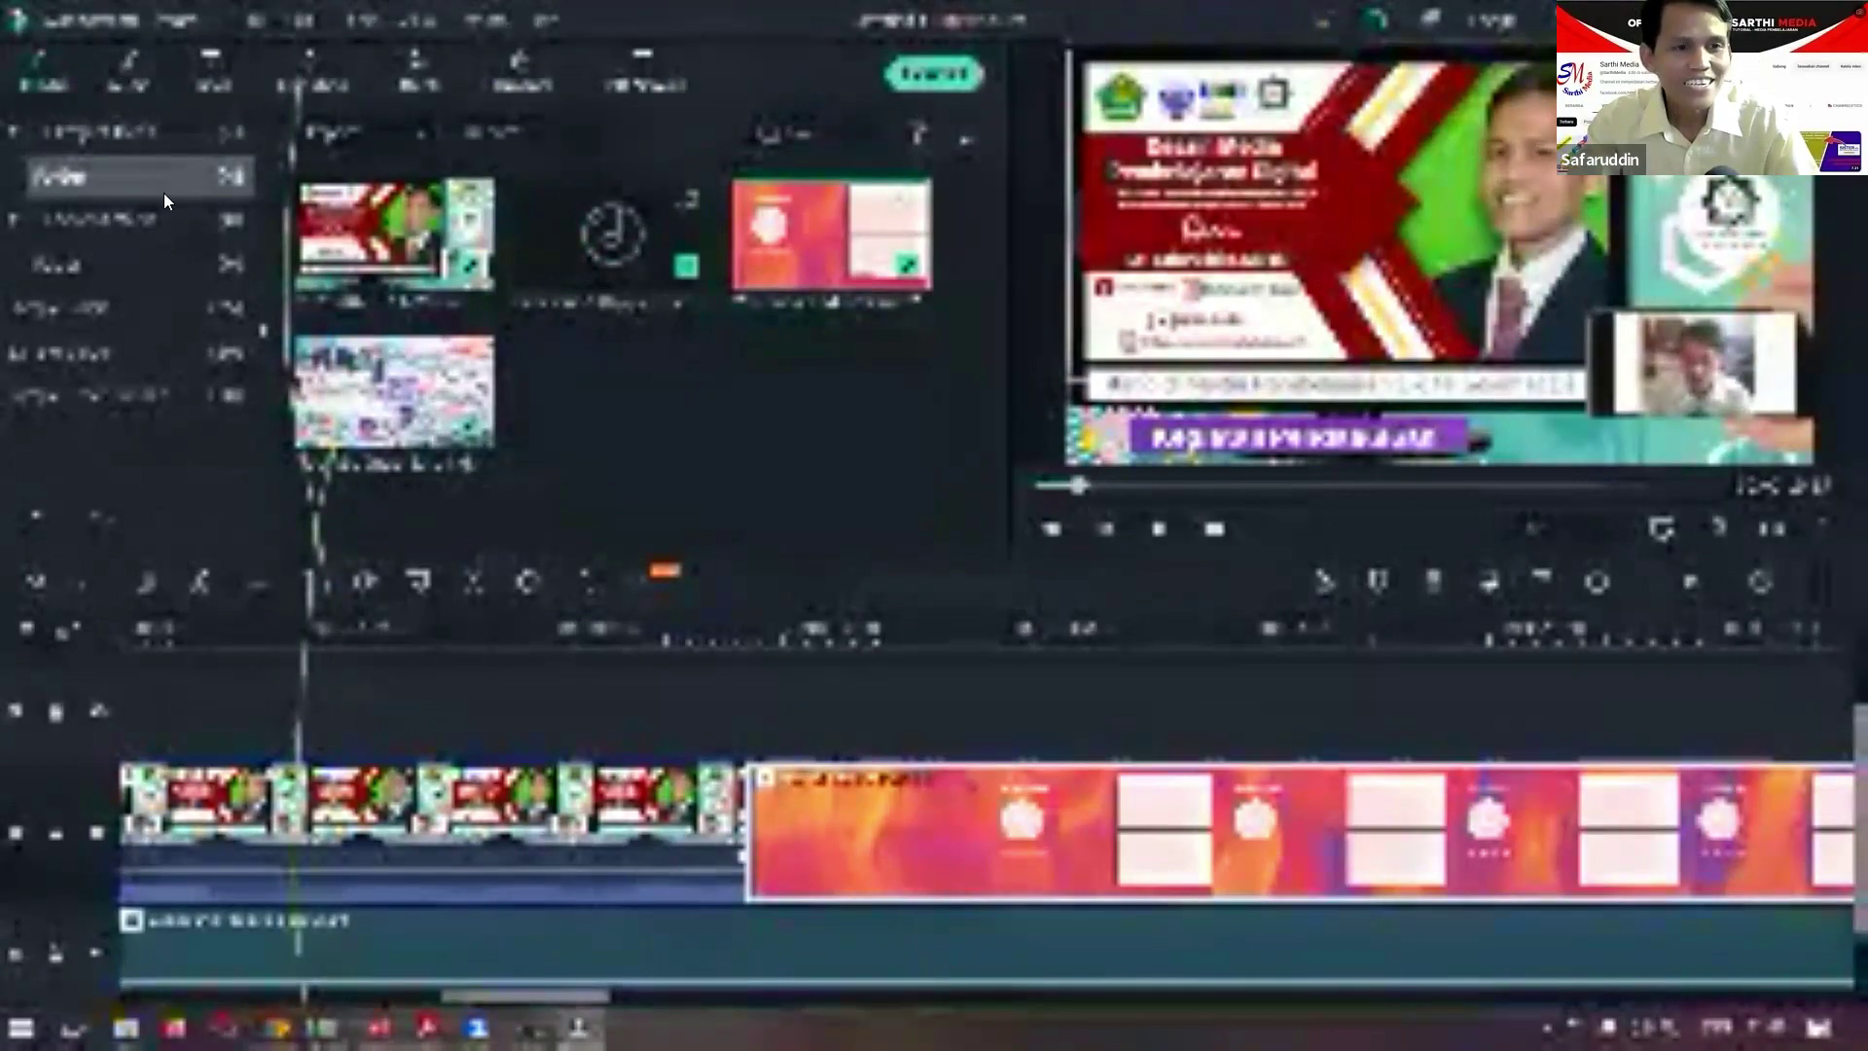
pyautogui.click(331, 83)
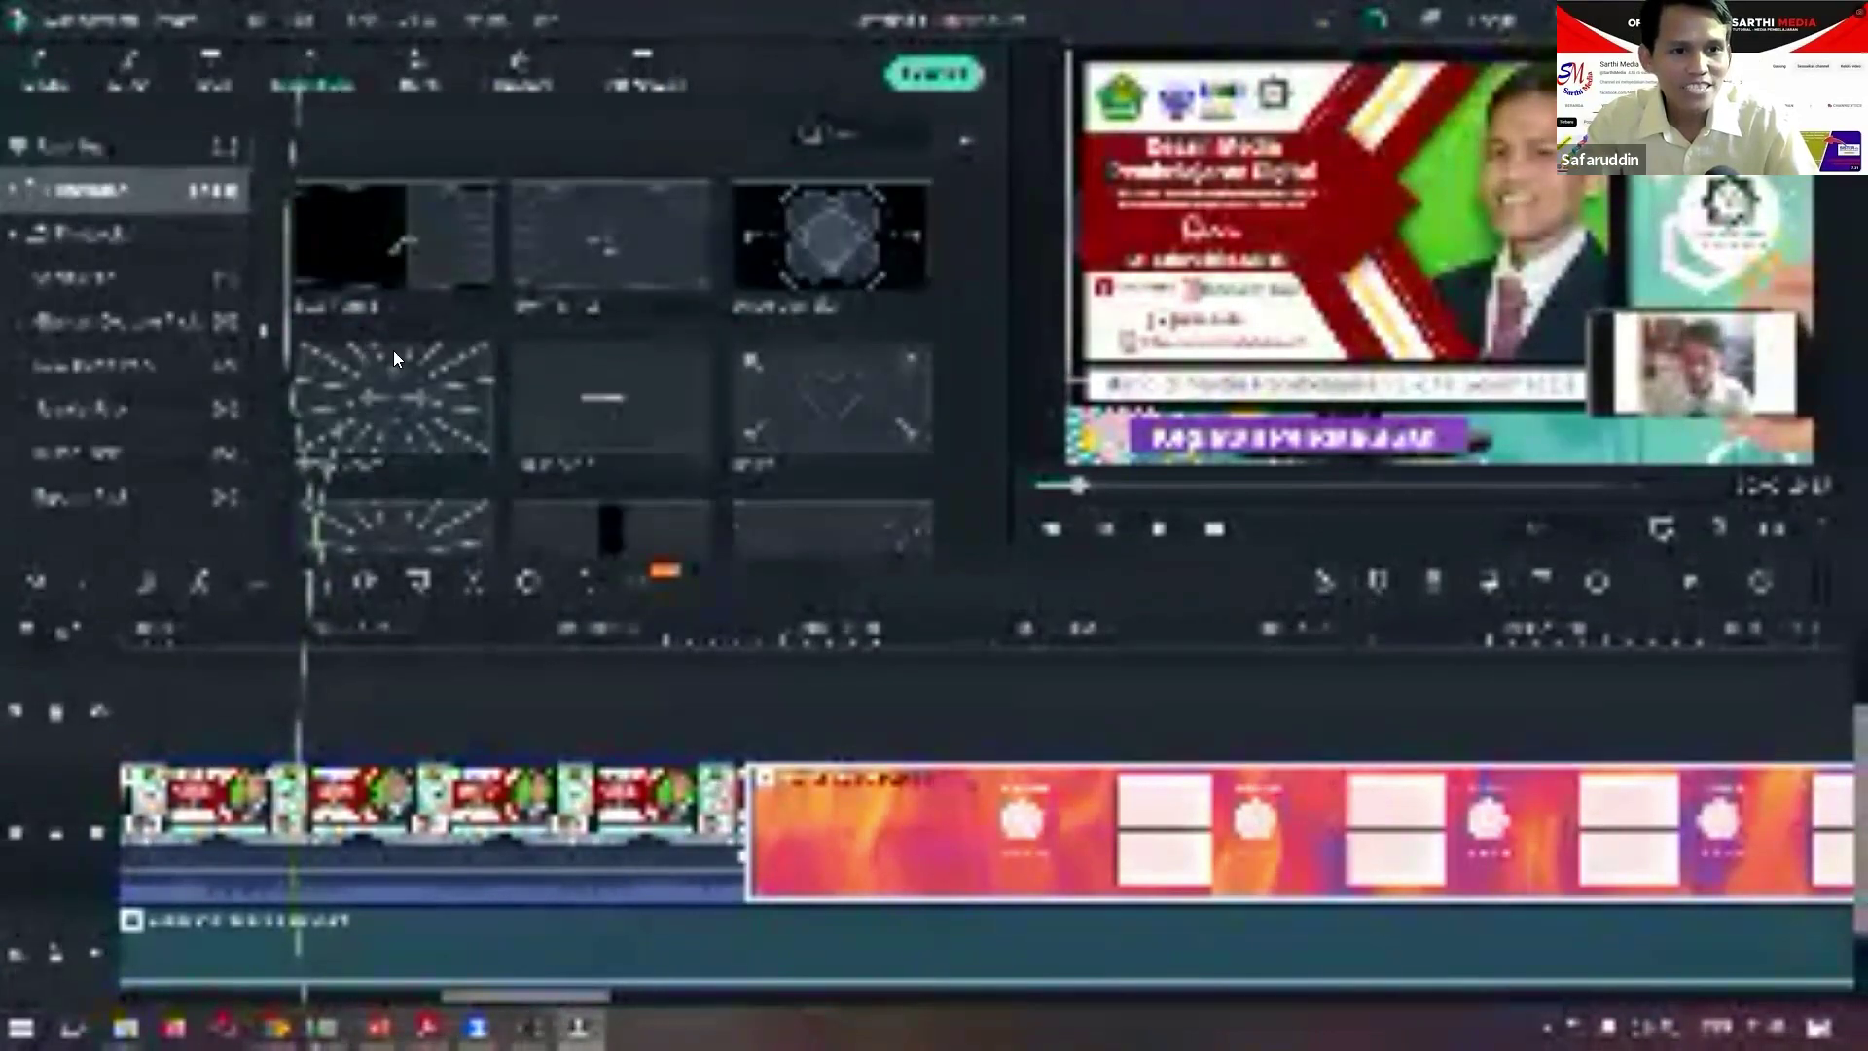
pyautogui.moveTo(589, 373); pyautogui.dragTo(716, 862)
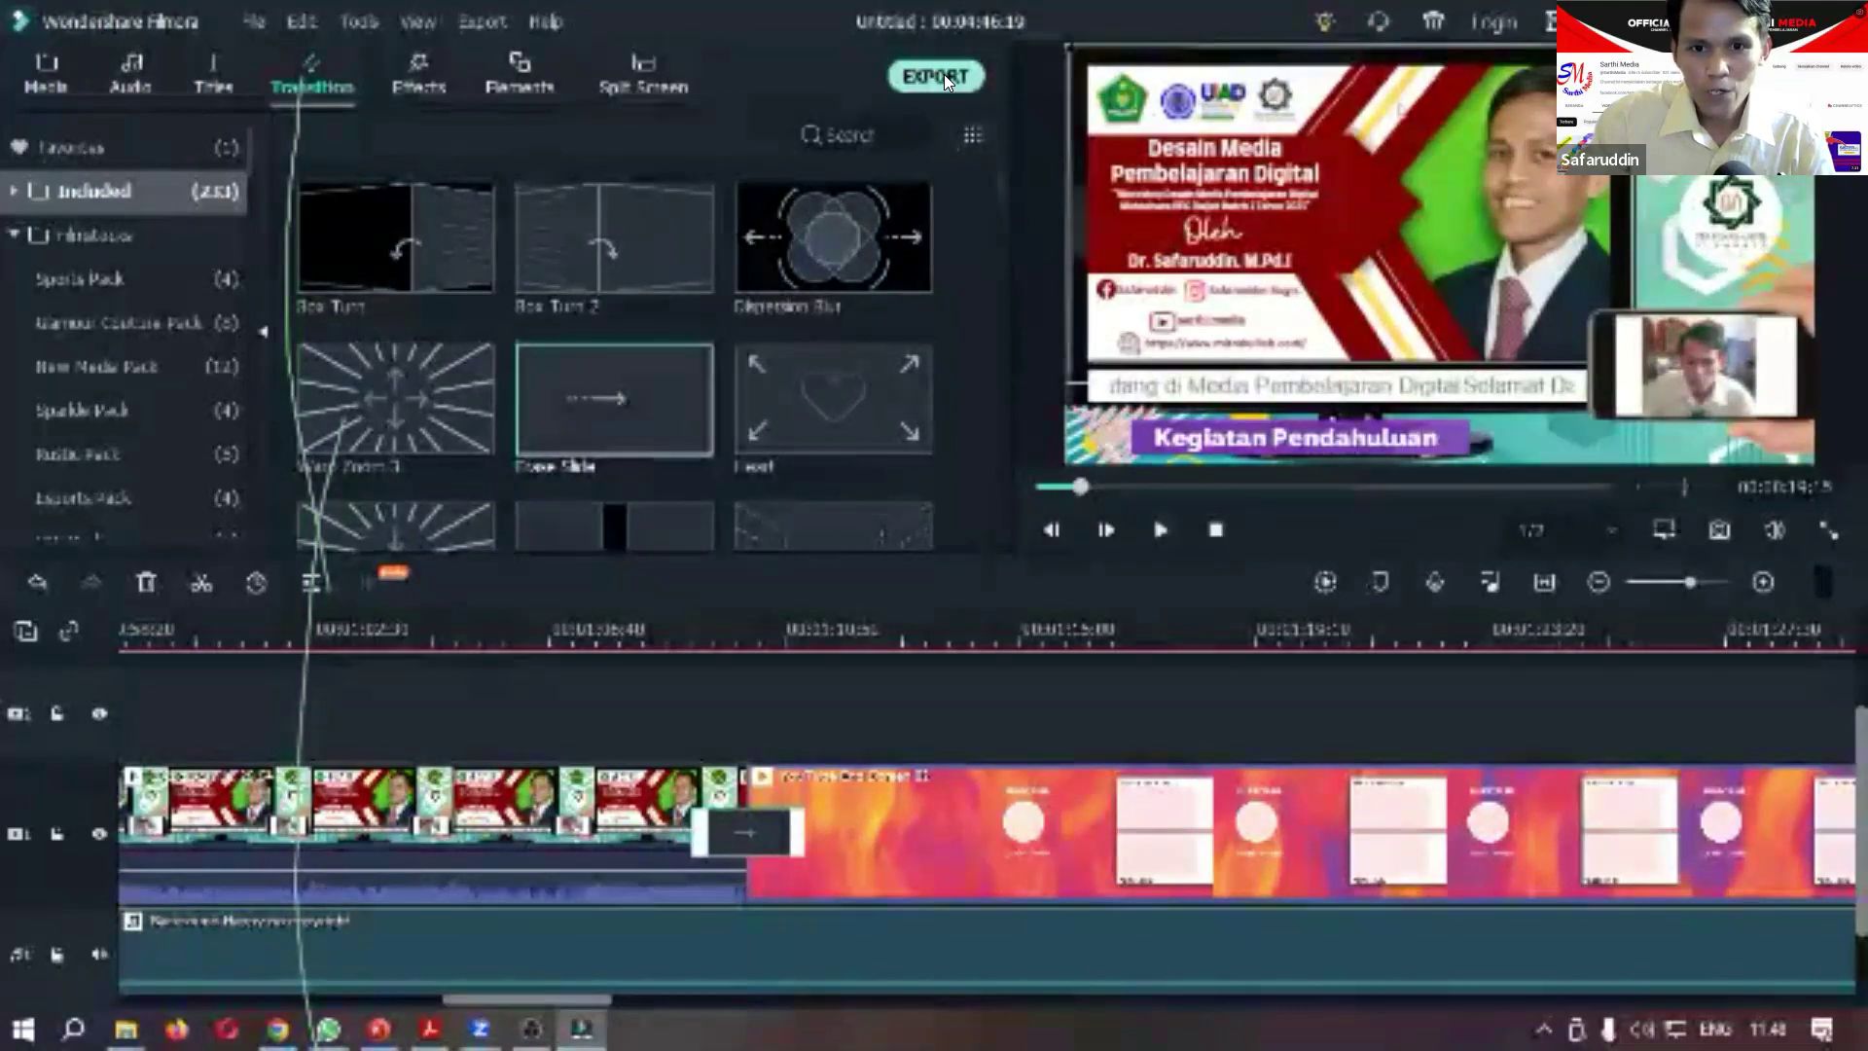
# Open the export settings for a local MP4 file and name the video "Praktik Mengajar".
pyautogui.click(920, 74)
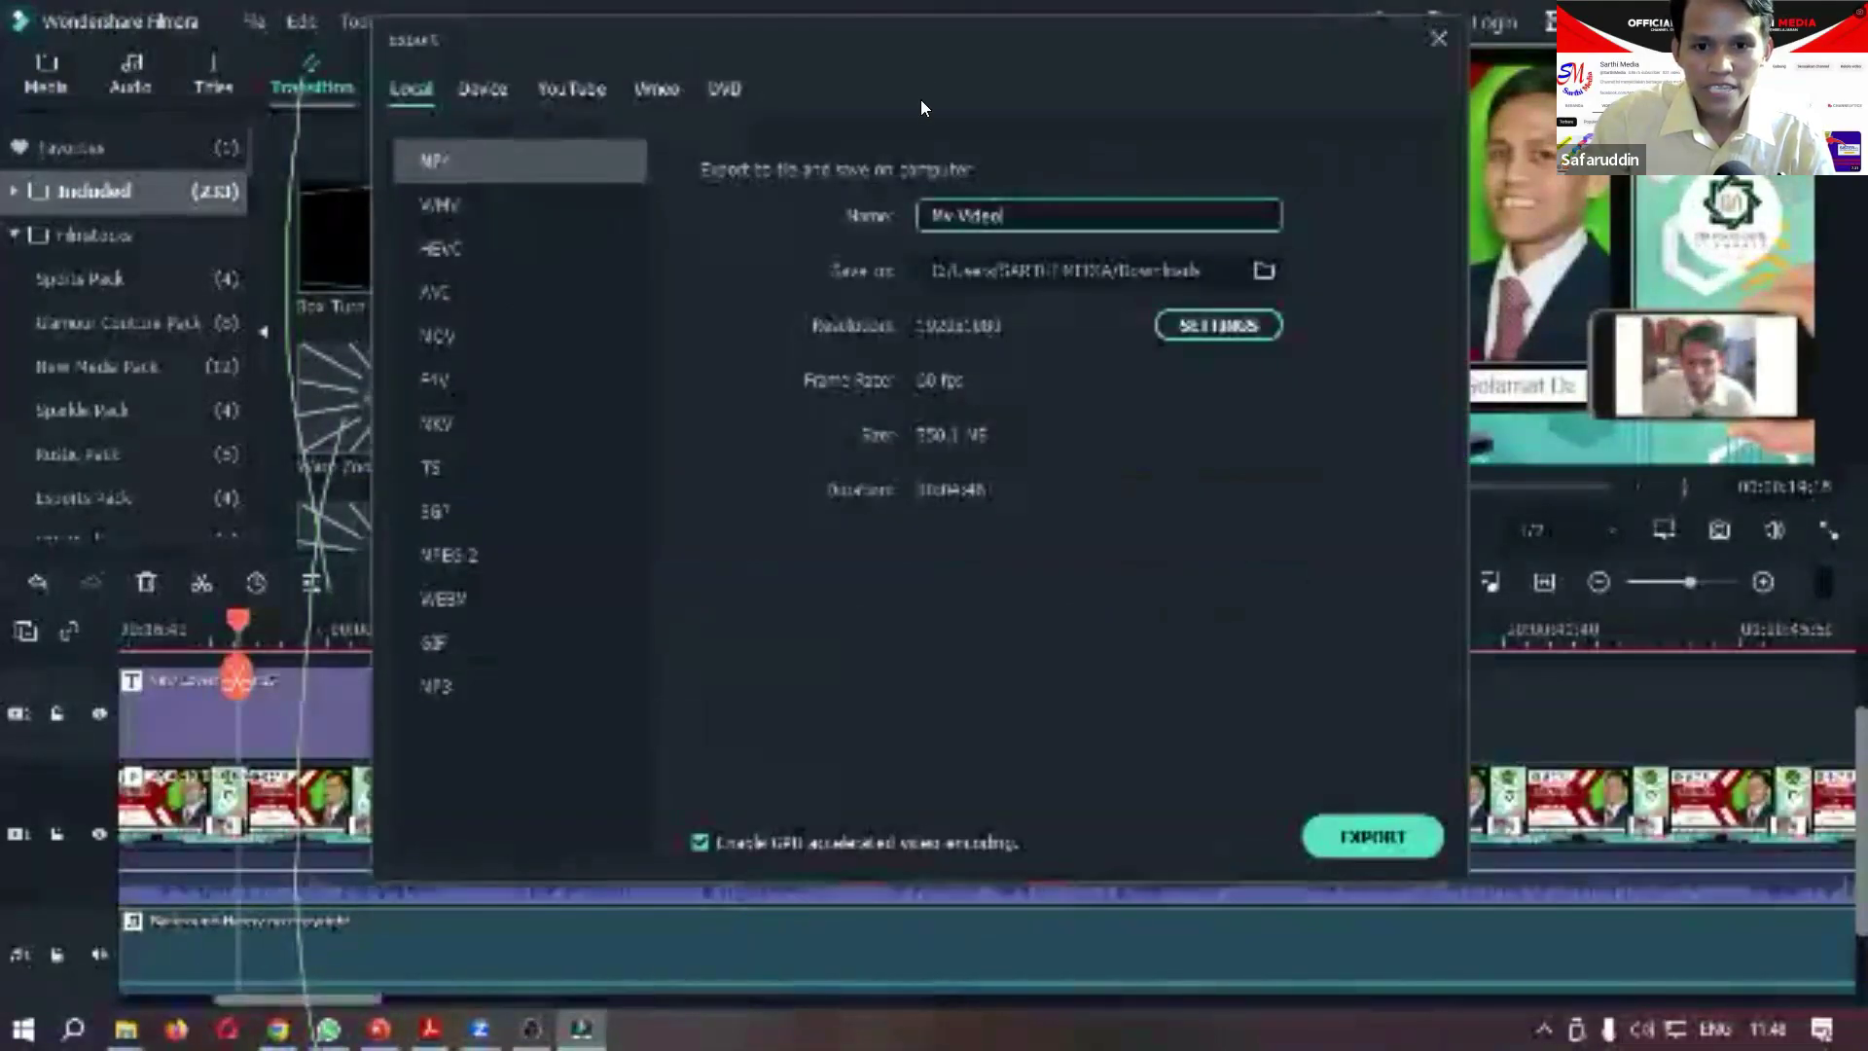
pyautogui.moveTo(1012, 215); pyautogui.dragTo(741, 207)
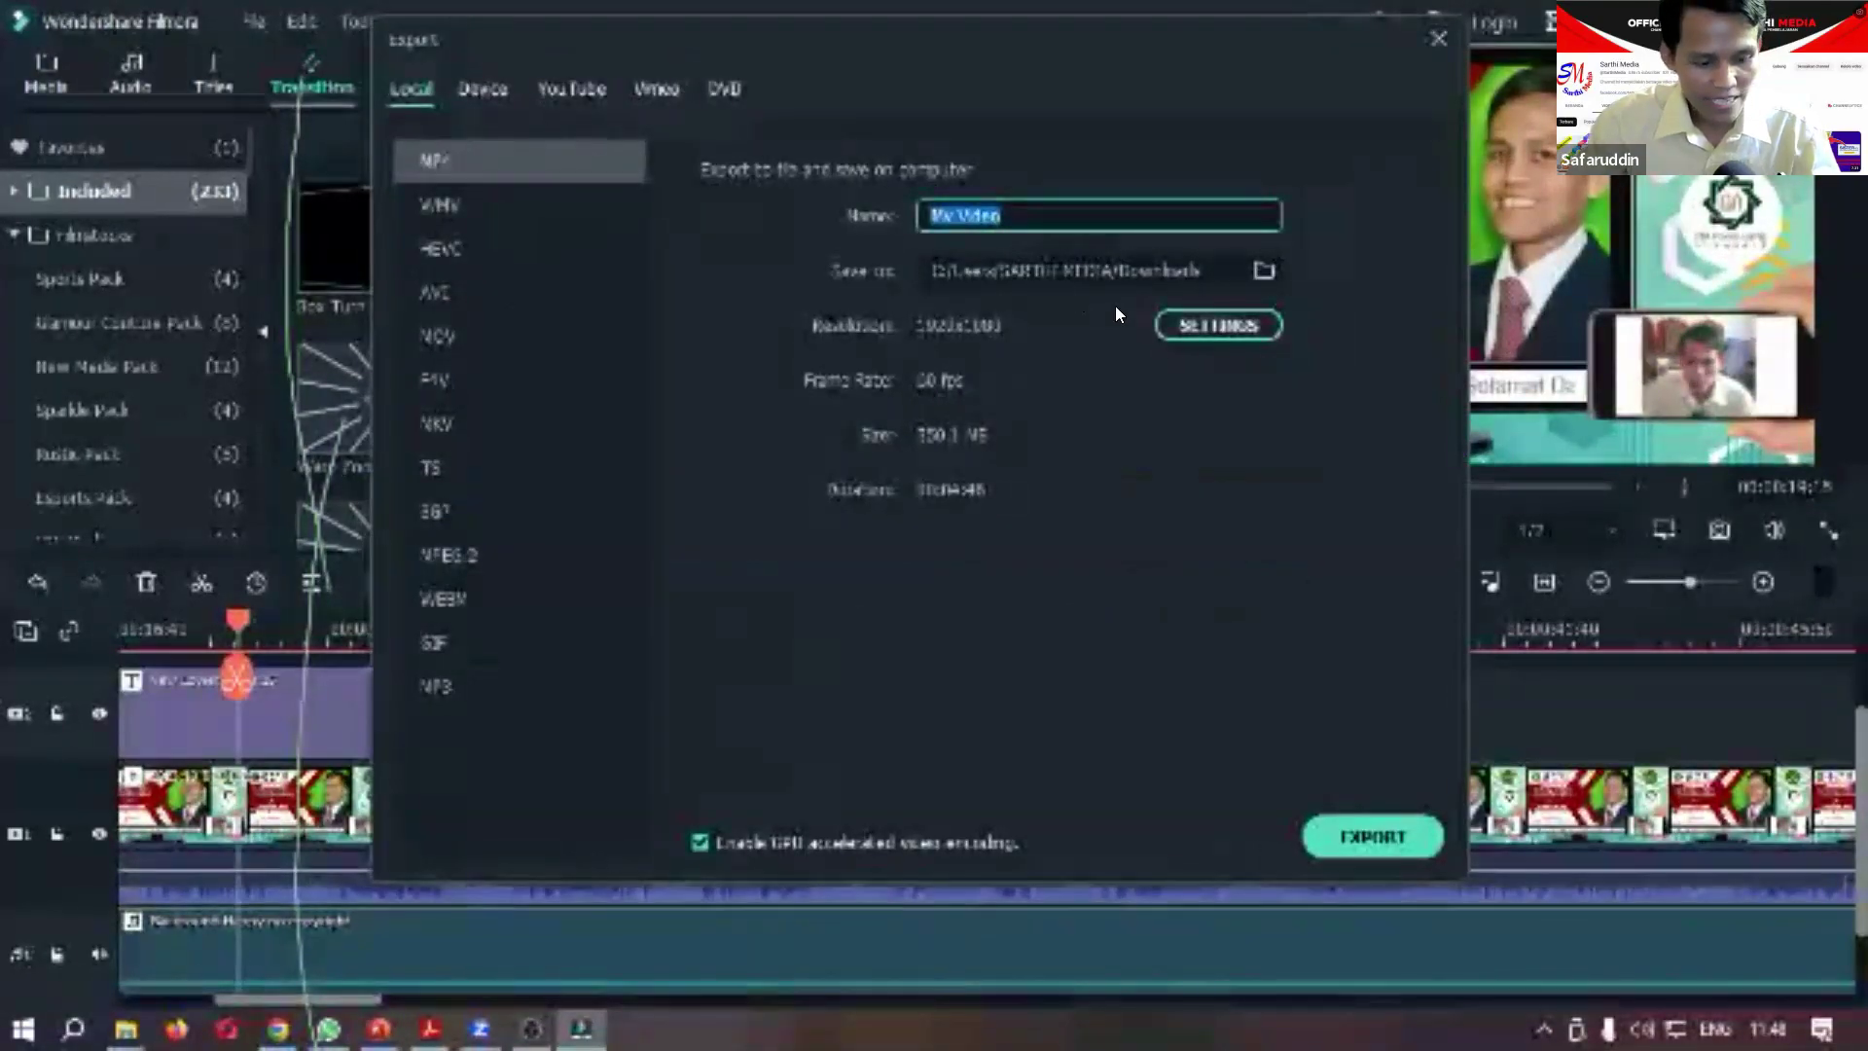
pyautogui.write('Fn')
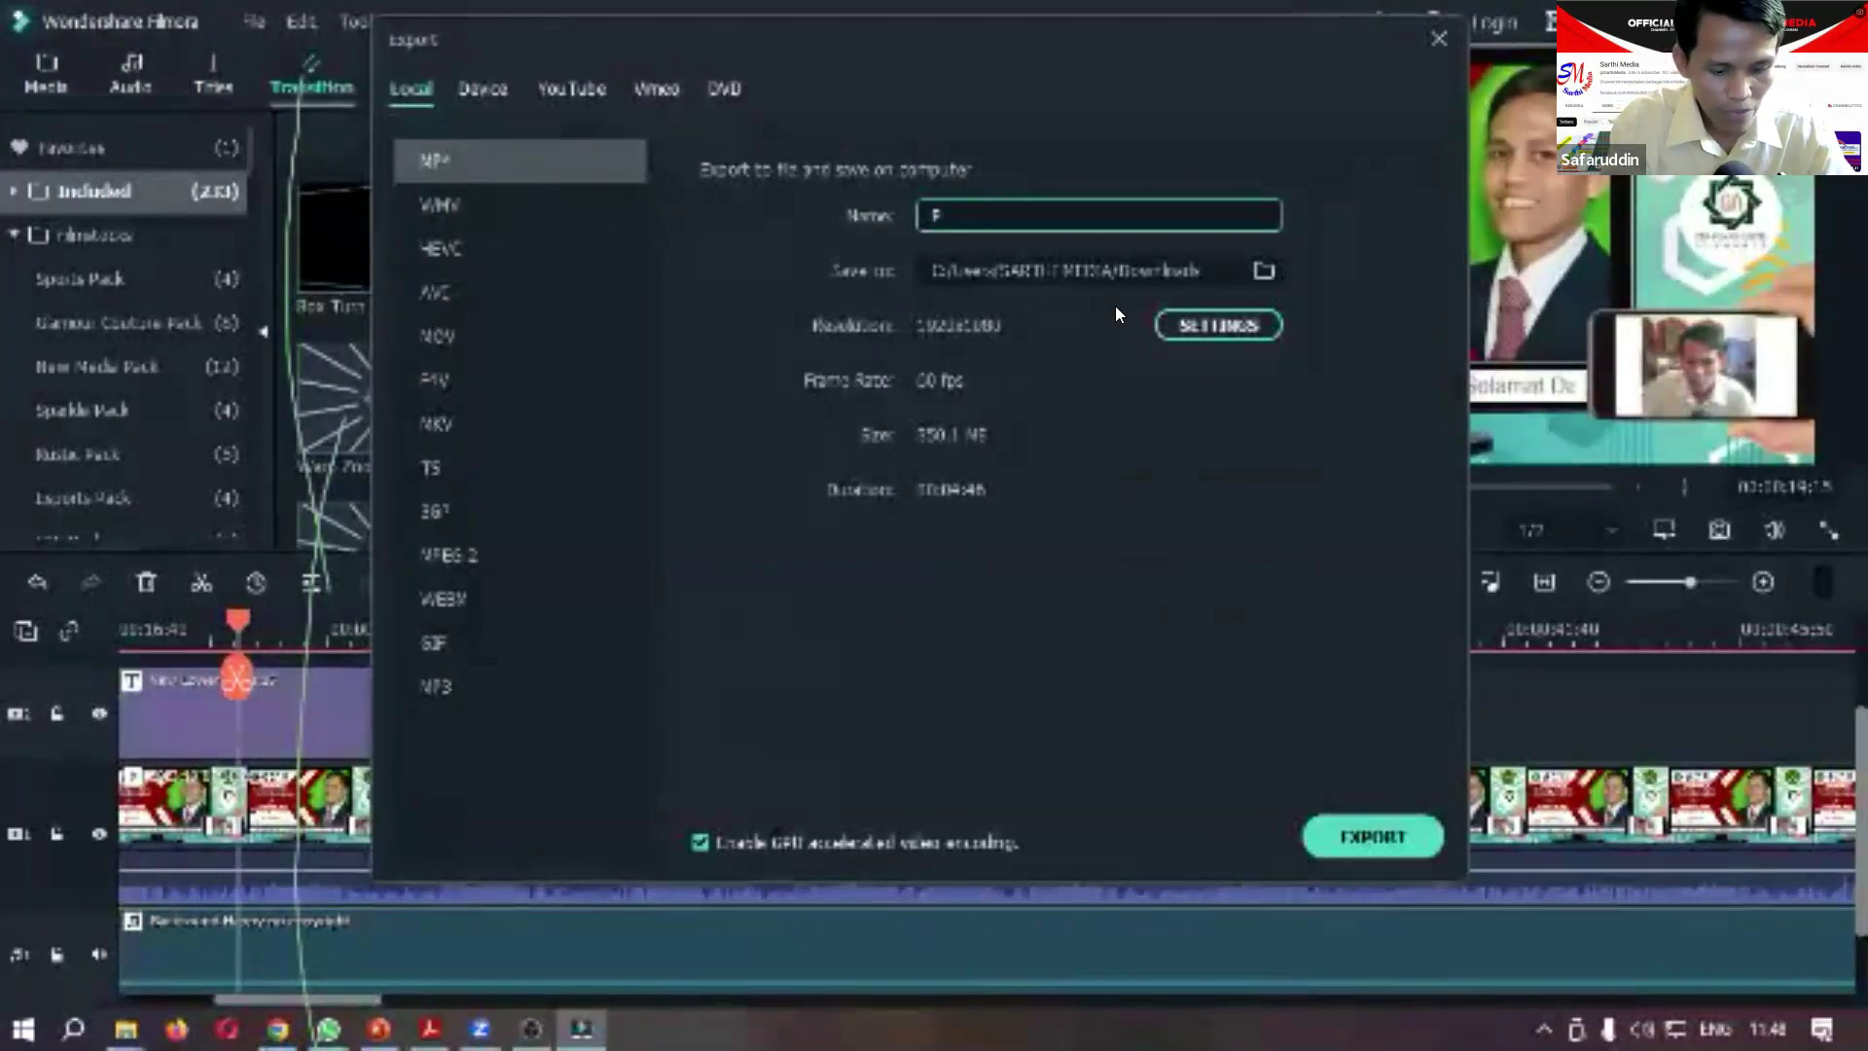
pyautogui.write('aktik ')
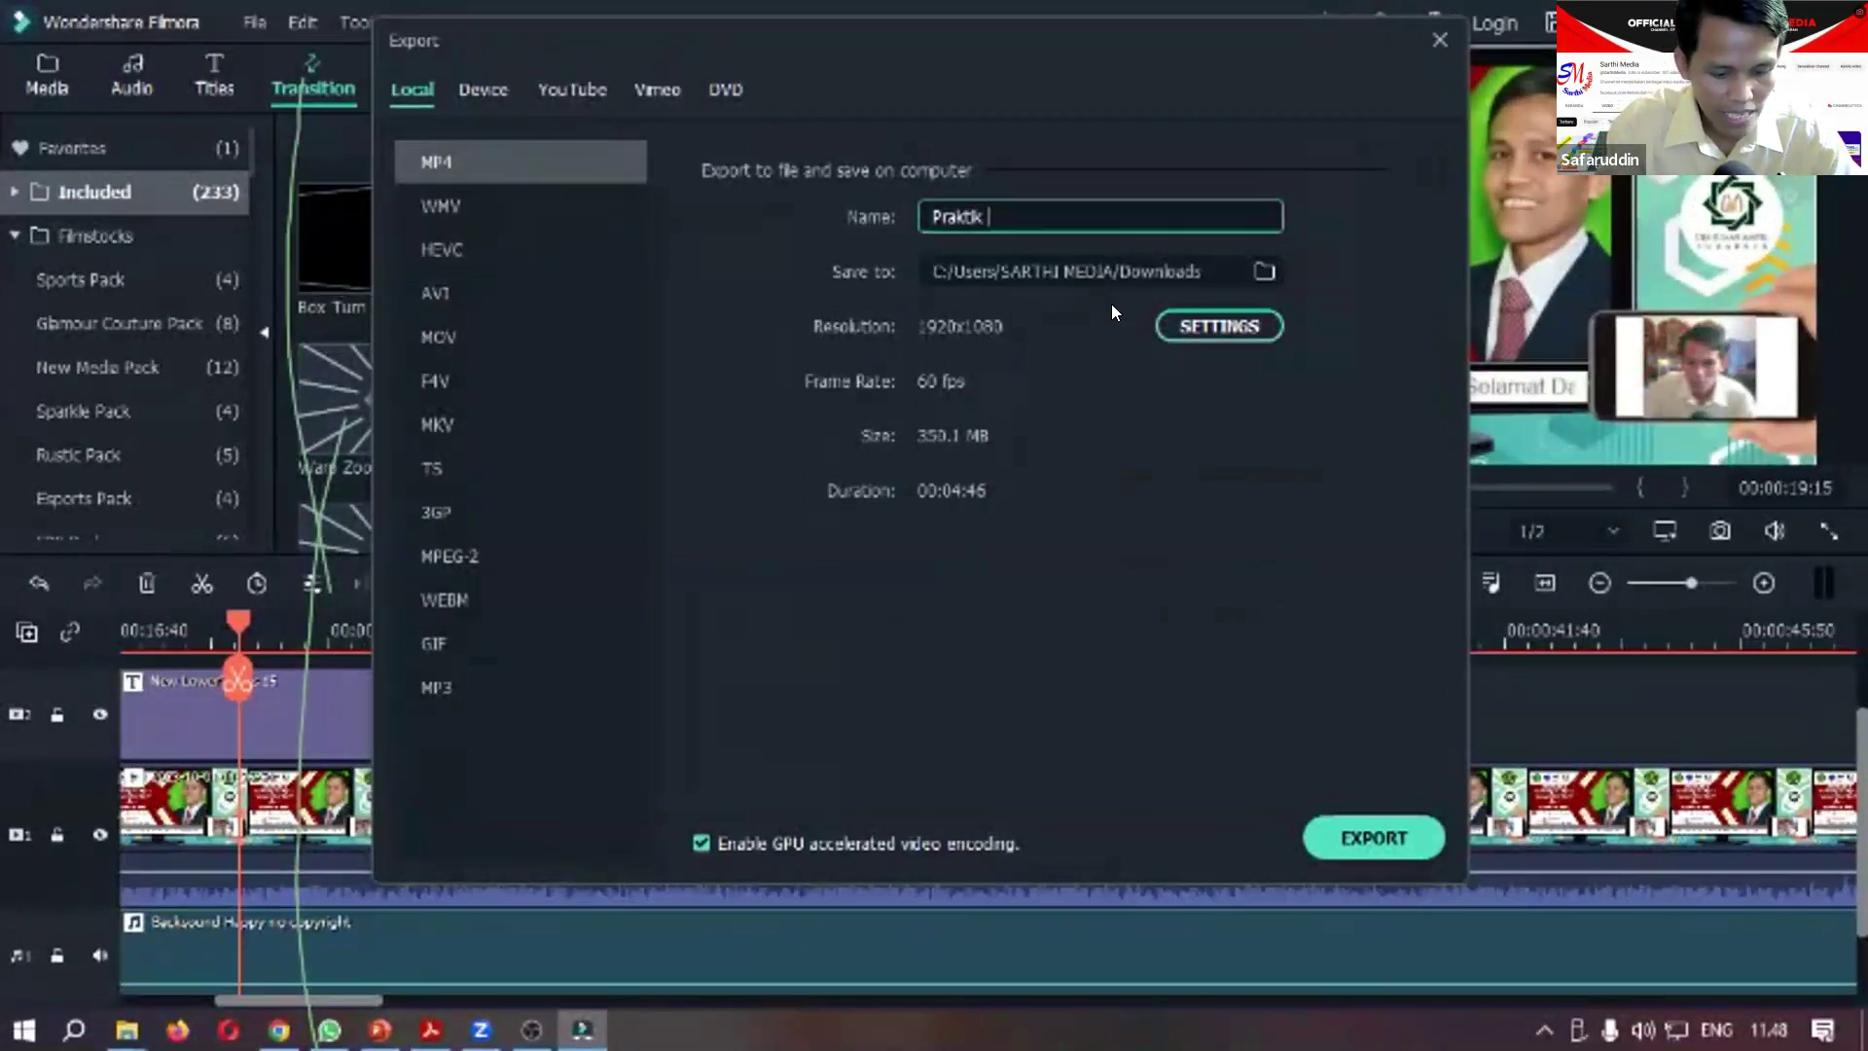
pyautogui.write('Mengajar')
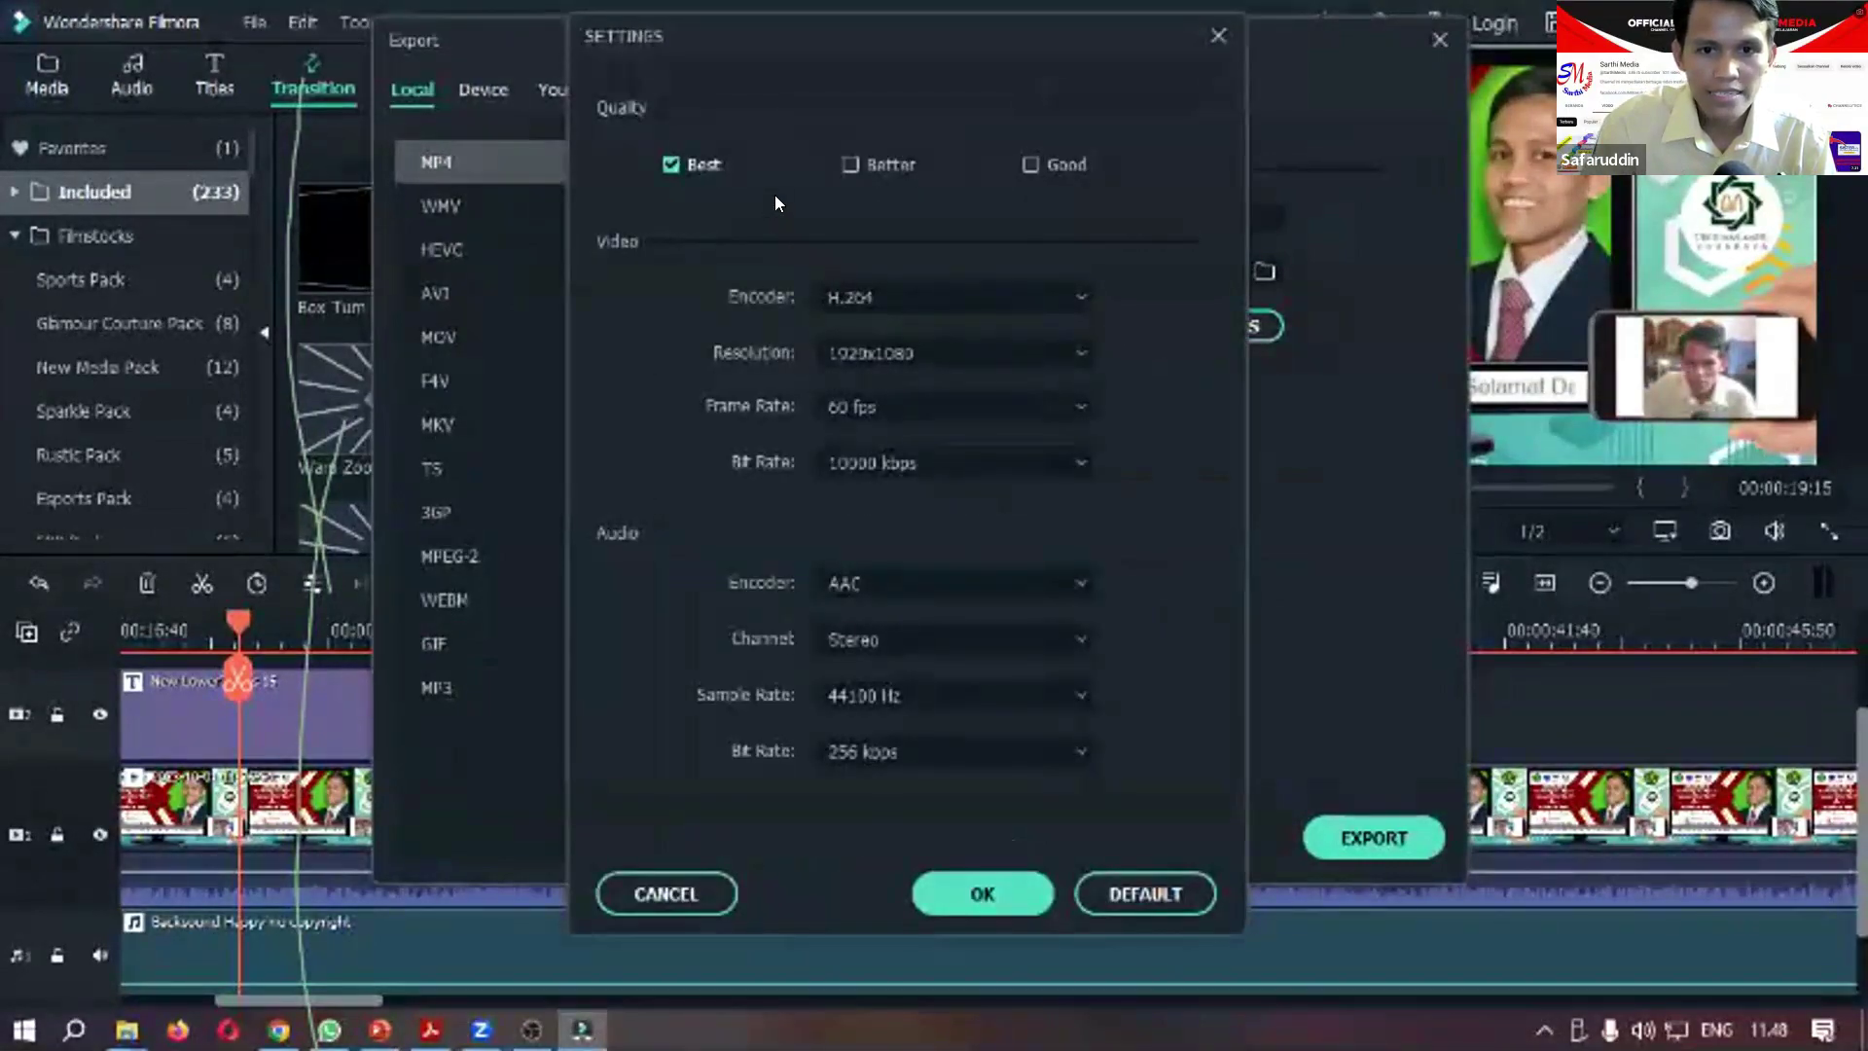
# Review the quality, video and audio settings of the export, and start exporting Praktik Mengajar as MP4.
pyautogui.moveTo(811, 29); pyautogui.dragTo(466, 47)
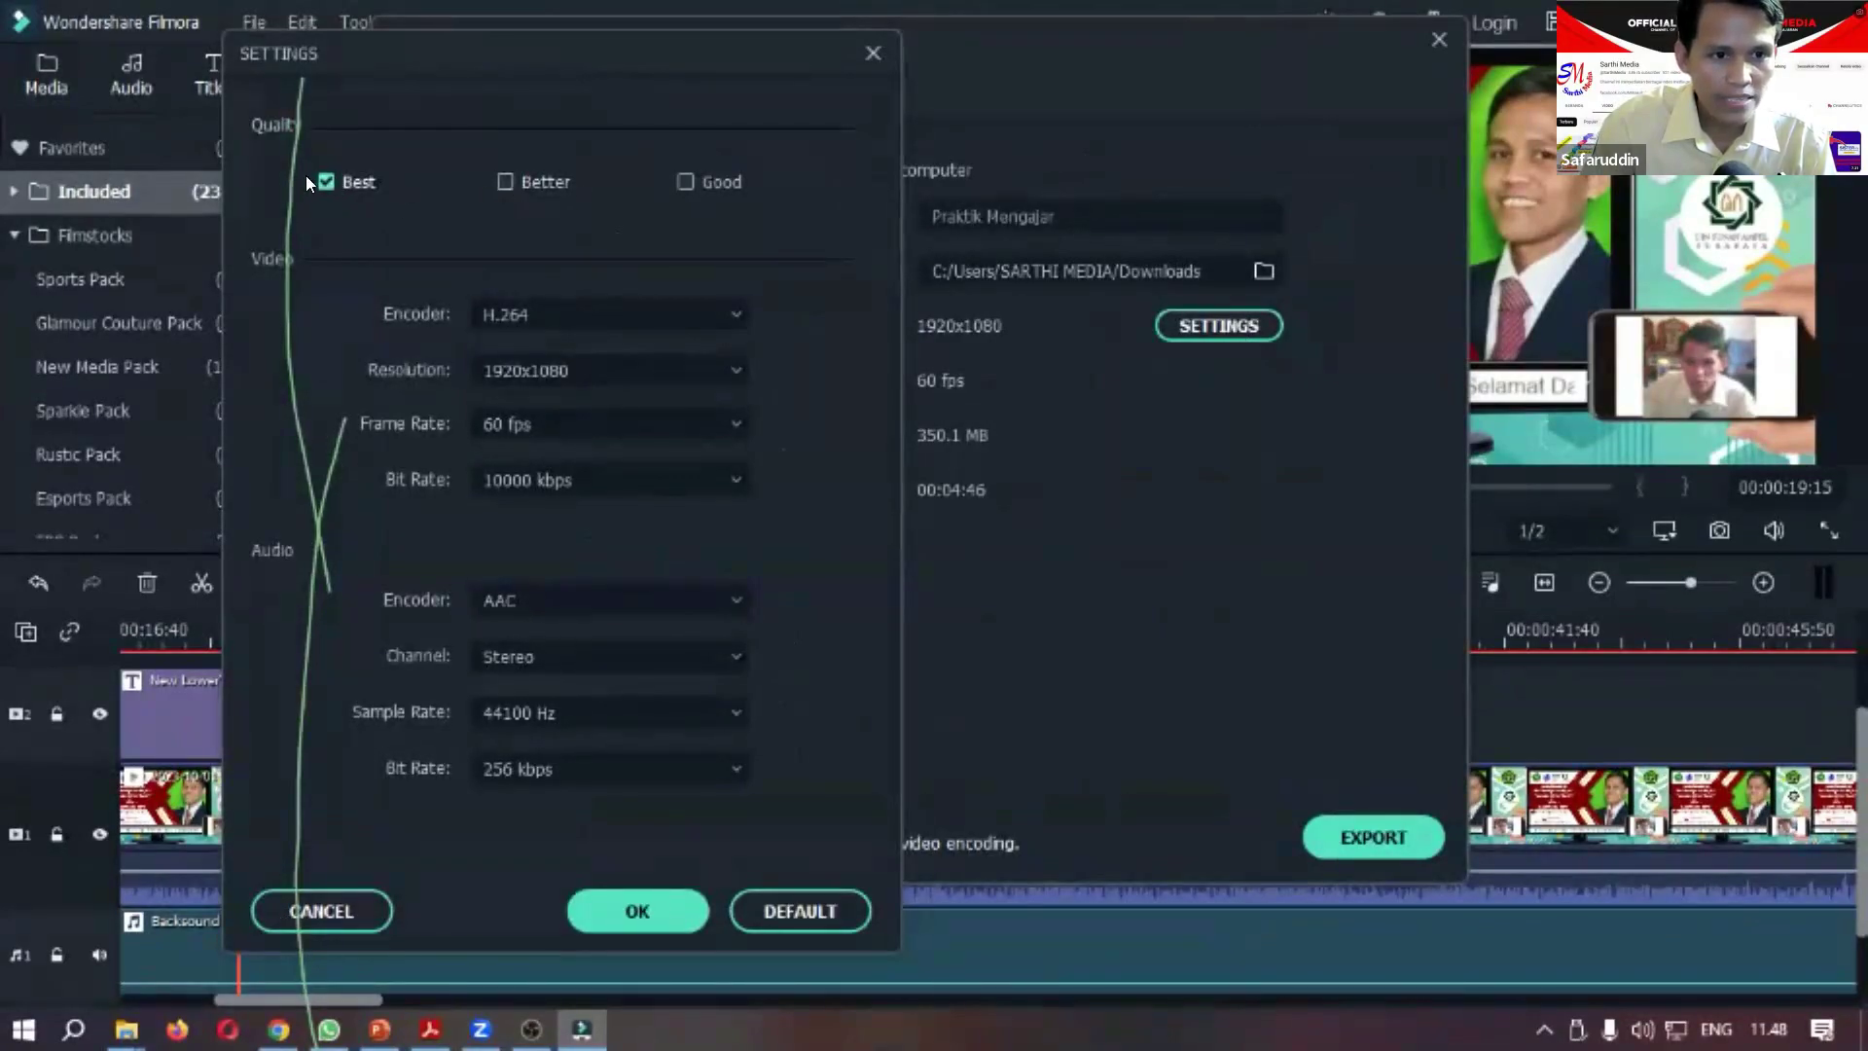
pyautogui.click(874, 54)
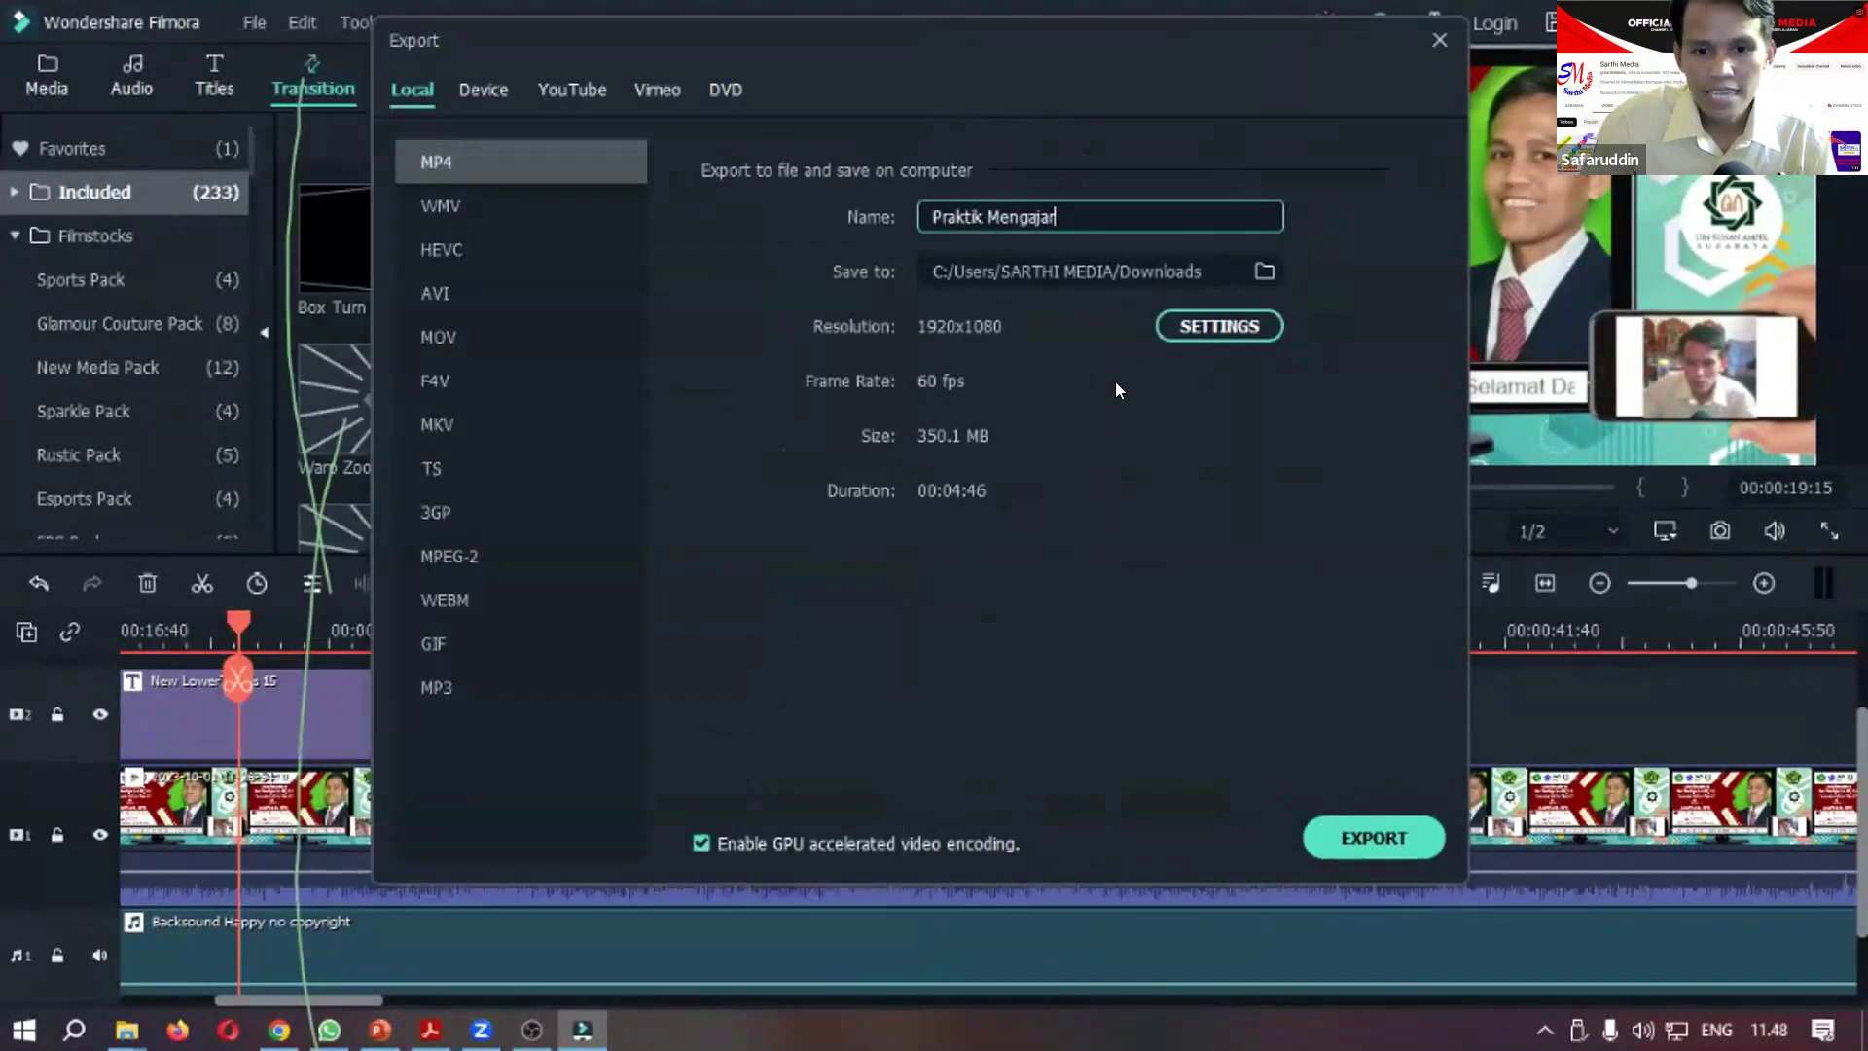
pyautogui.click(1126, 210)
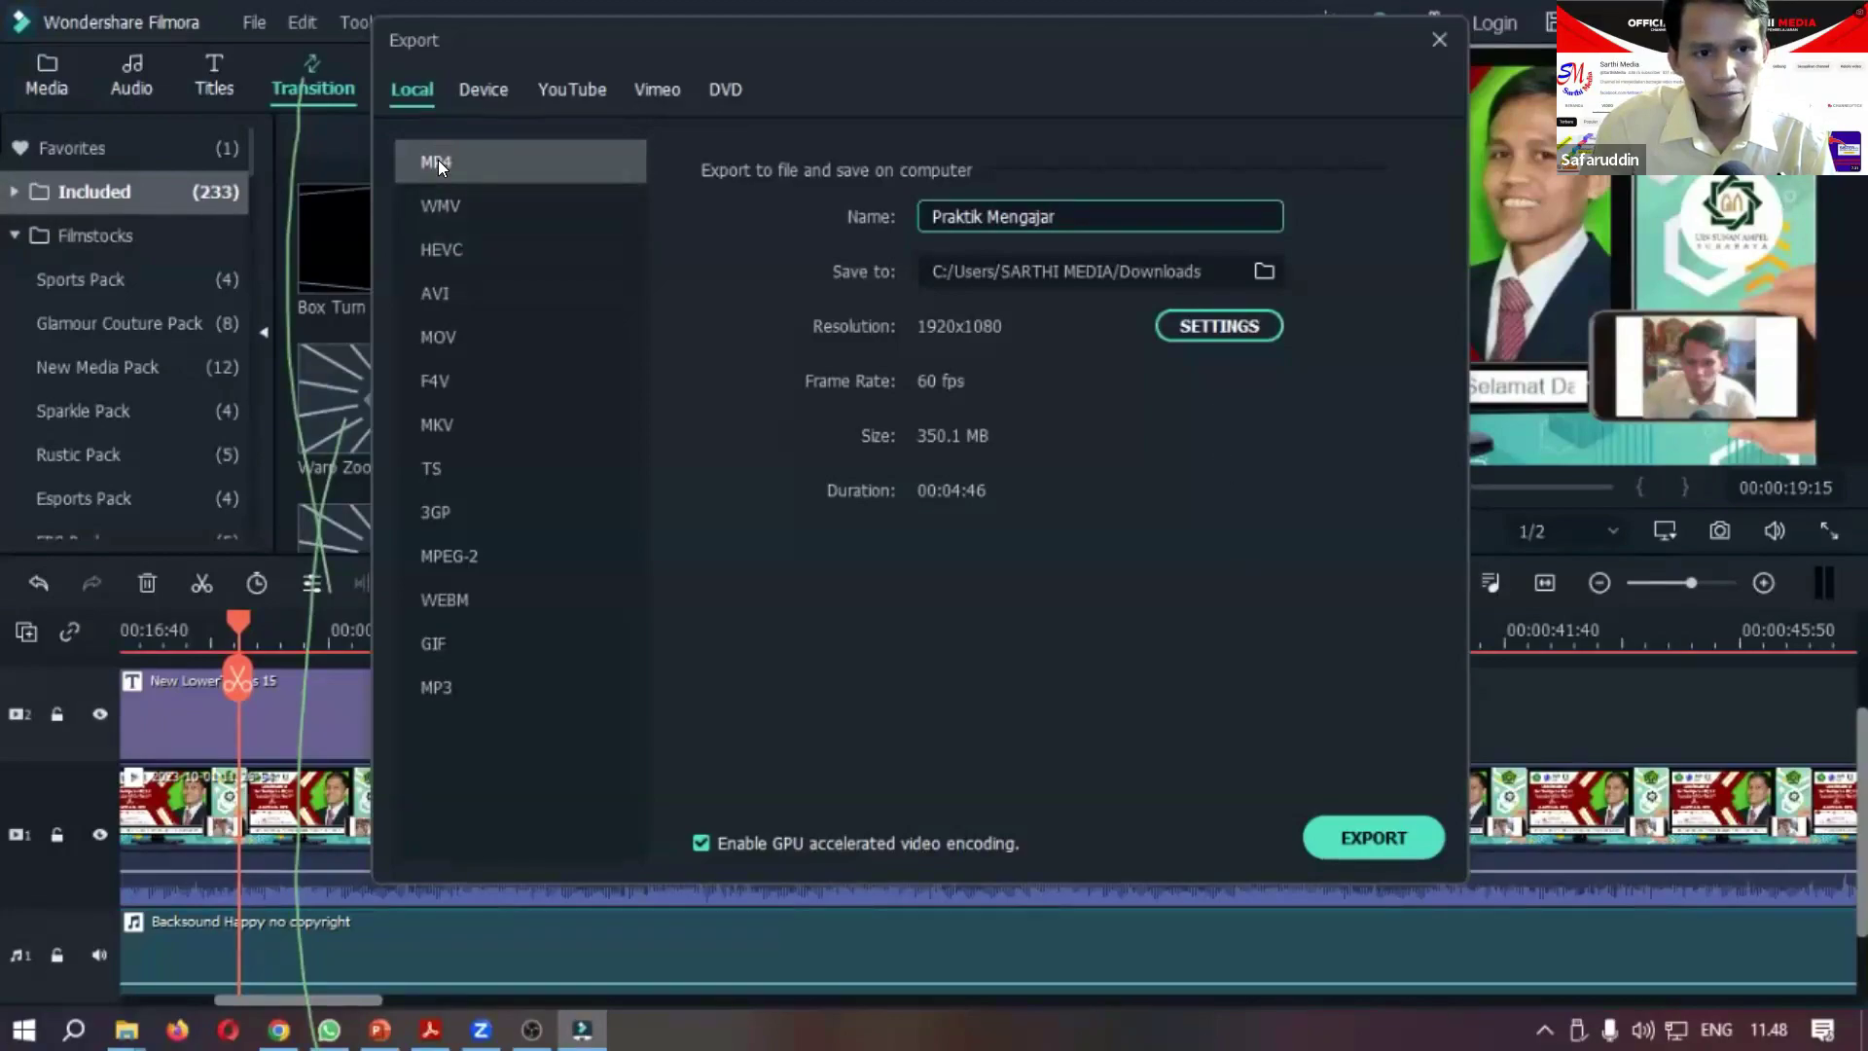
pyautogui.click(1356, 838)
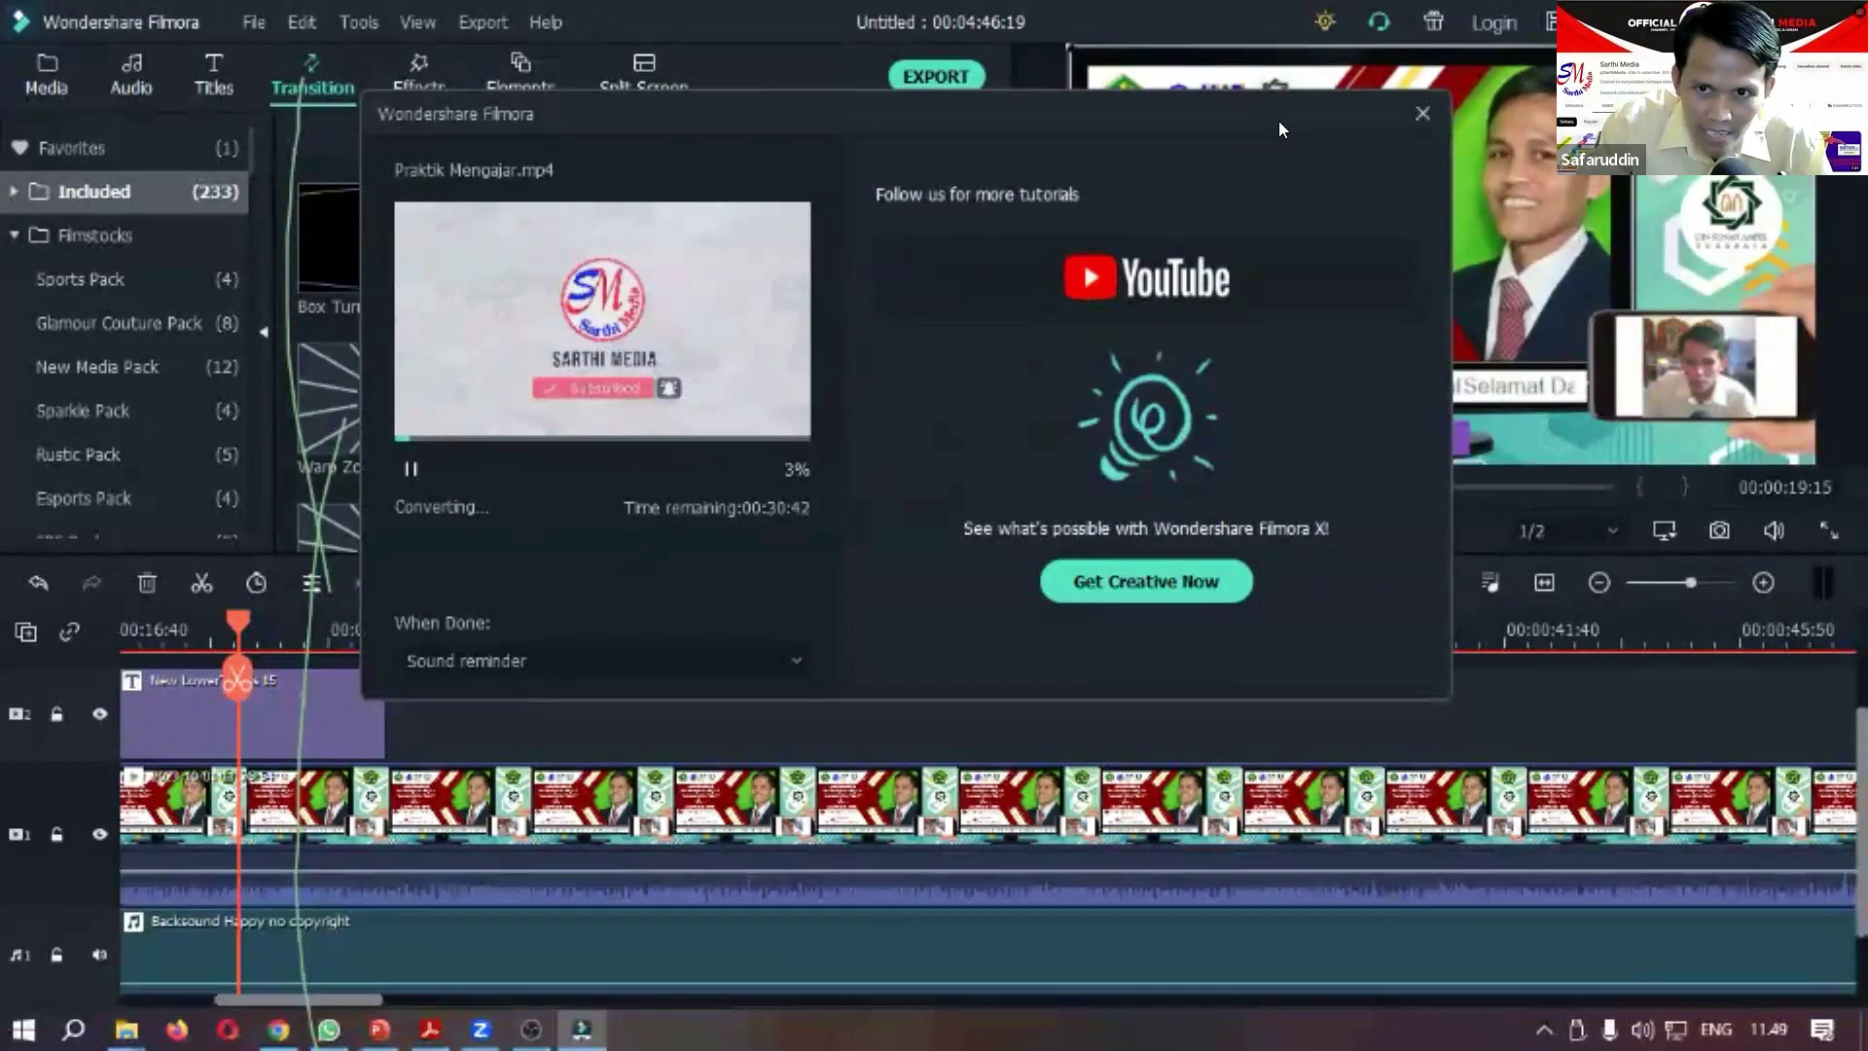
pyautogui.moveTo(1205, 91); pyautogui.dragTo(1126, 56)
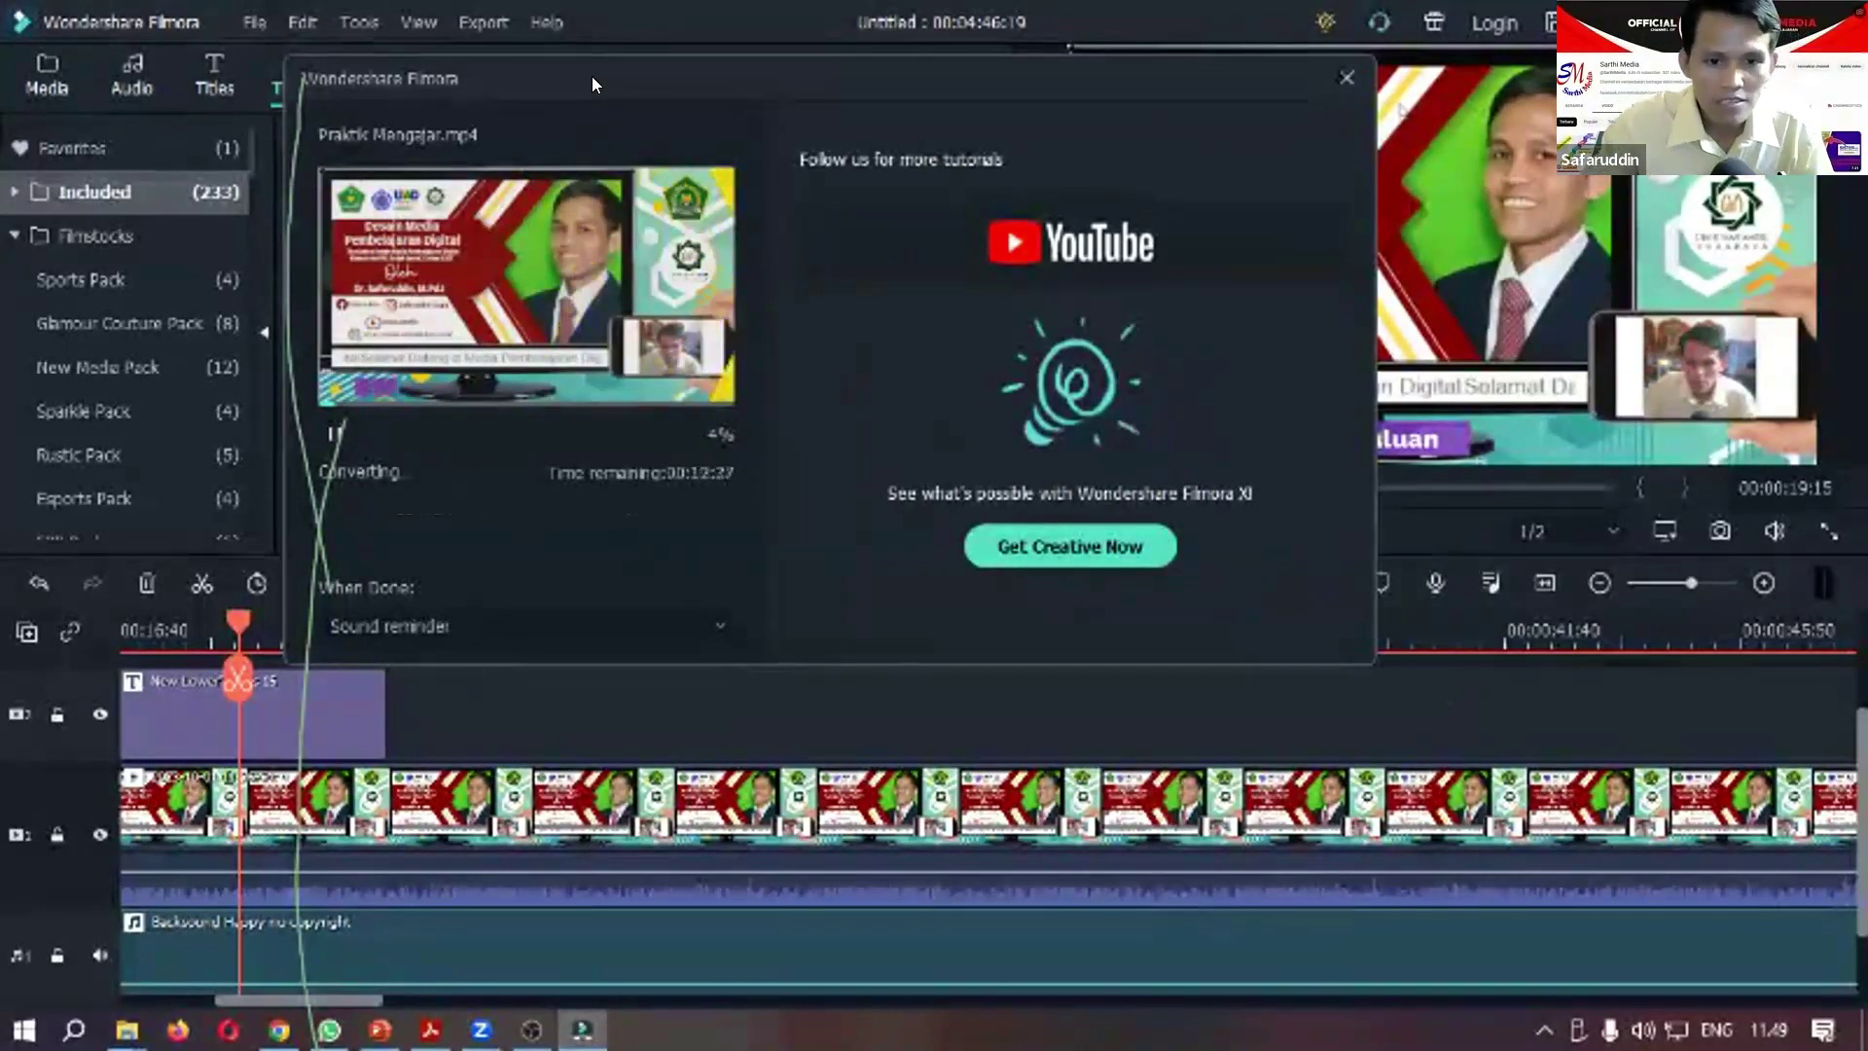
pyautogui.moveTo(558, 76); pyautogui.dragTo(584, 29)
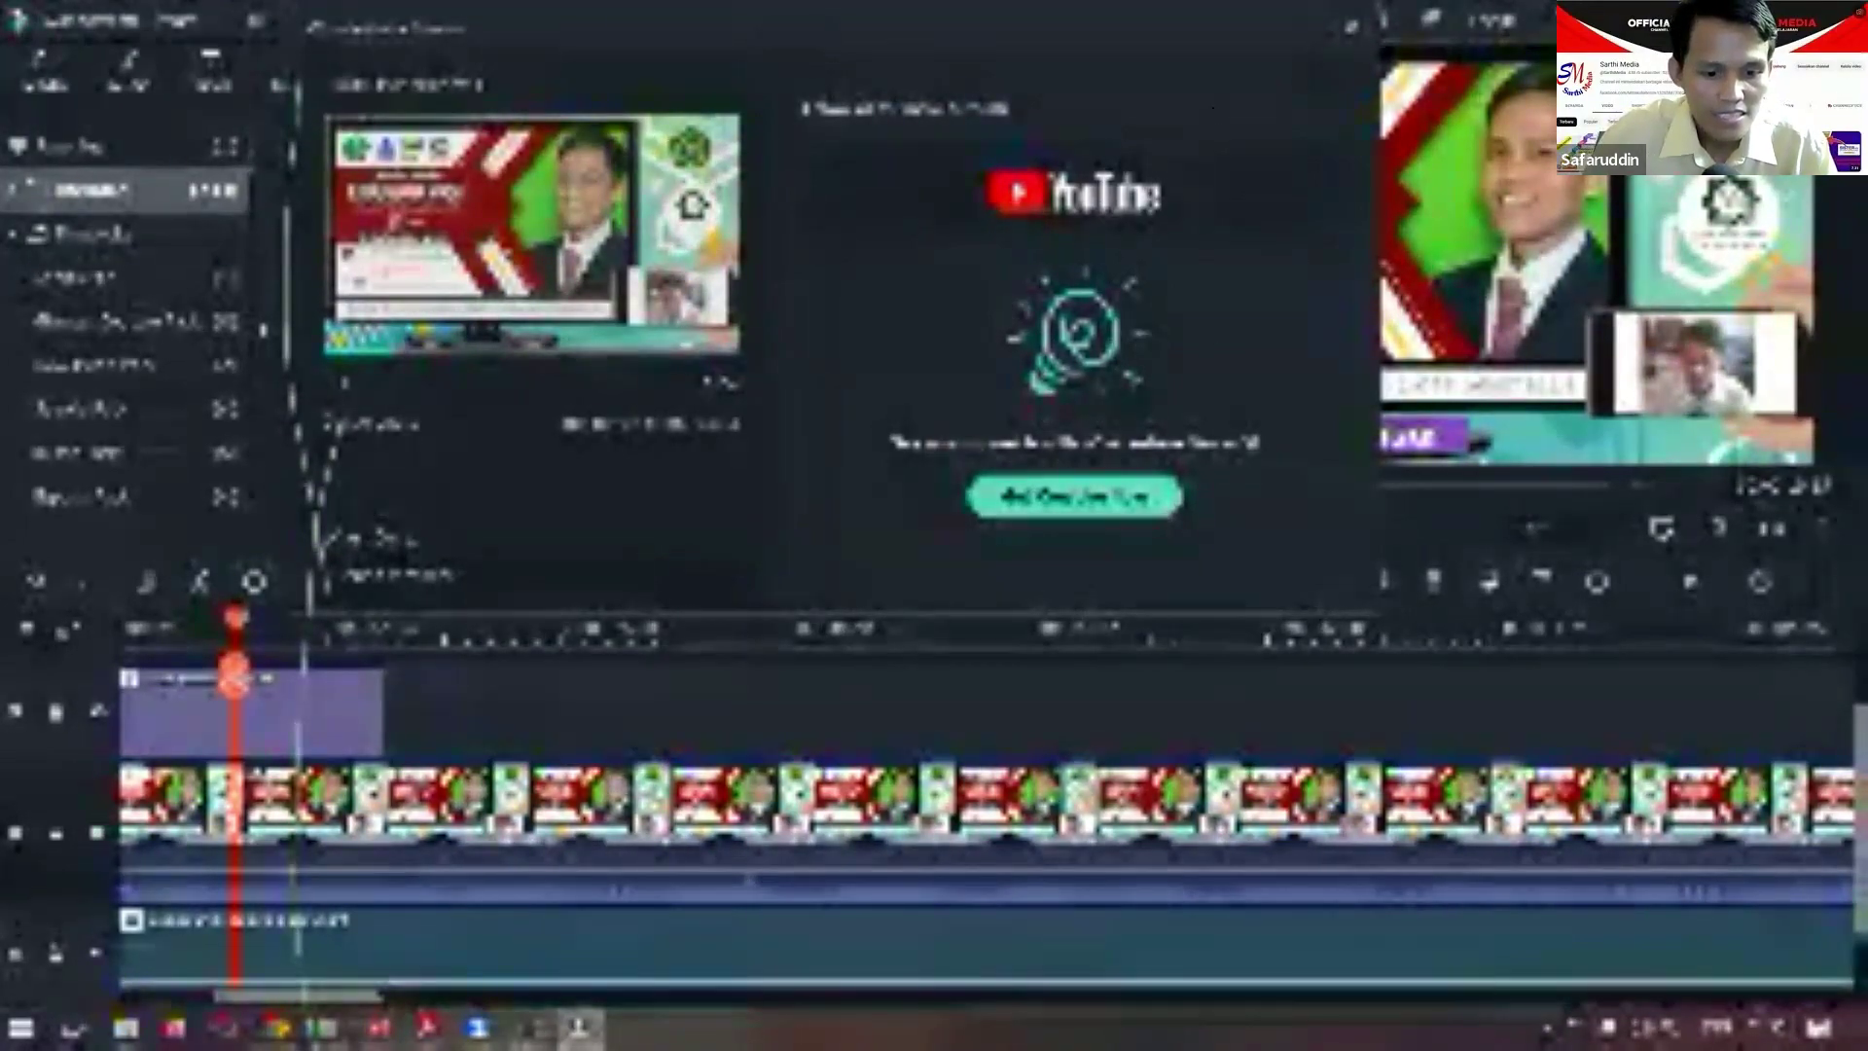
pyautogui.moveTo(474, 1026)
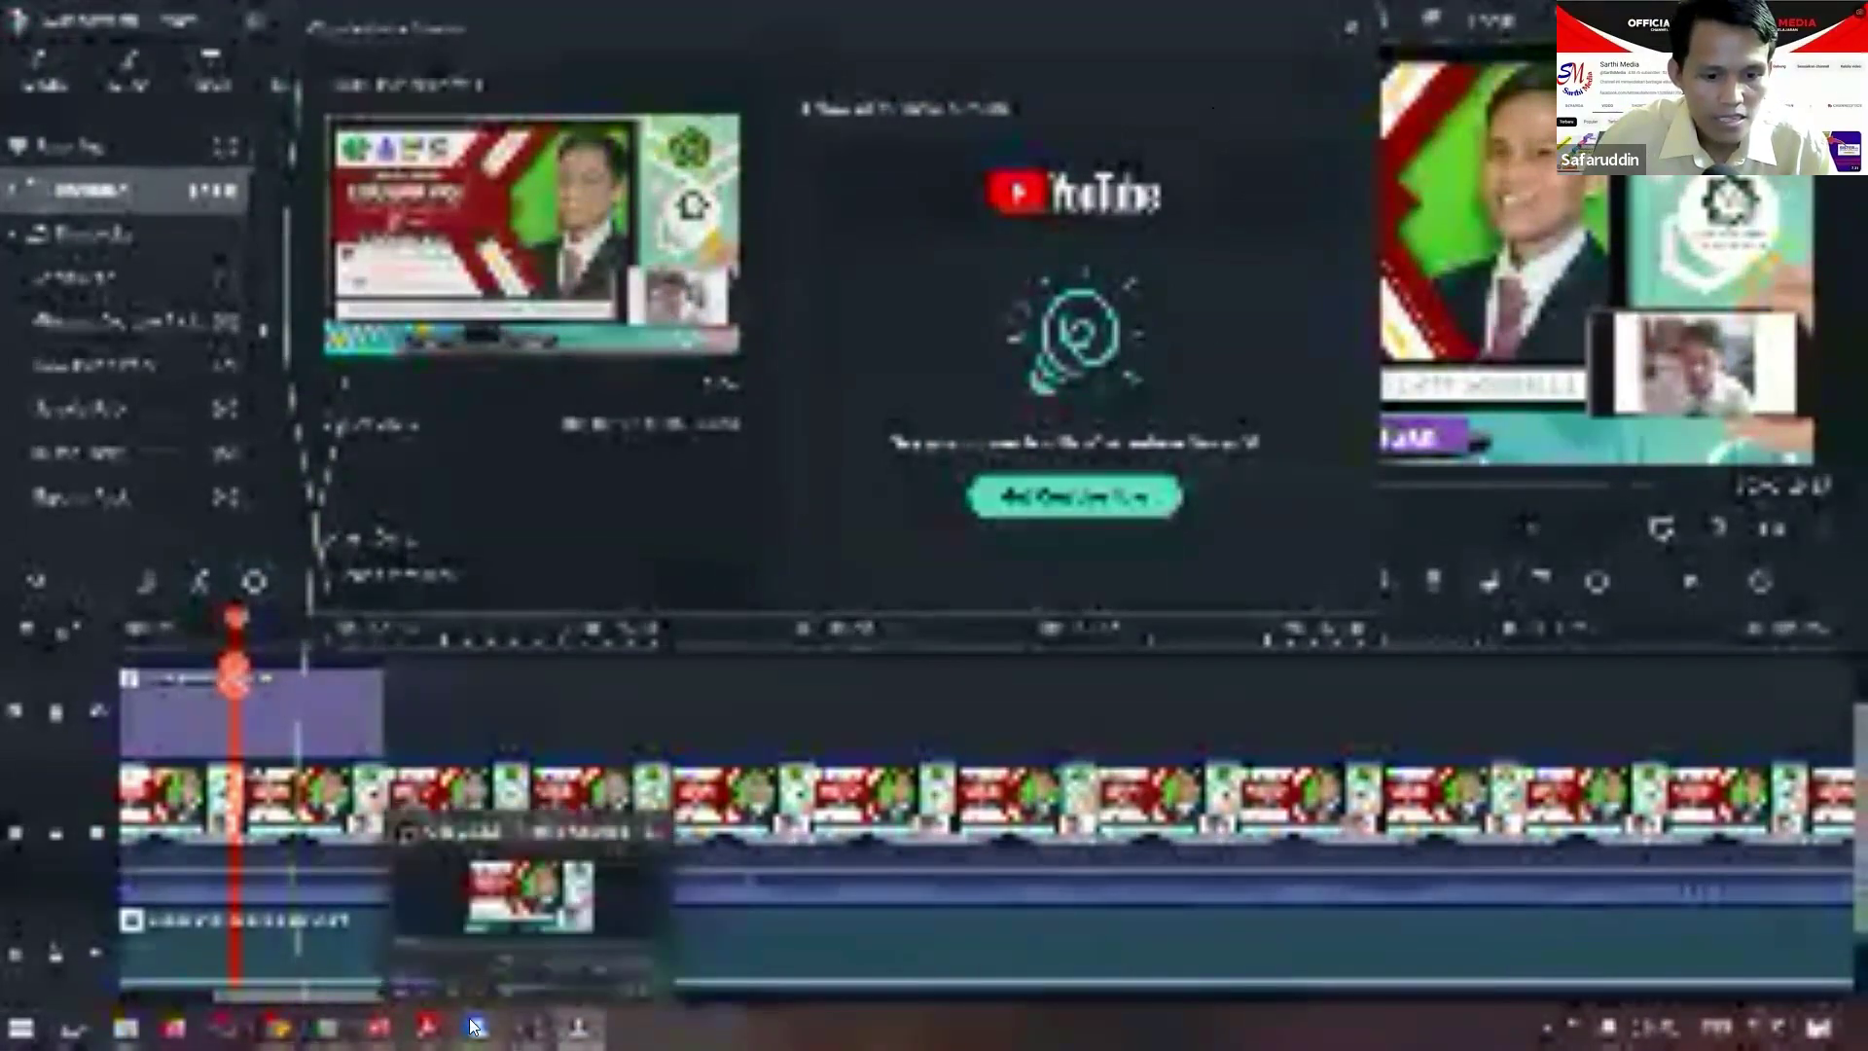